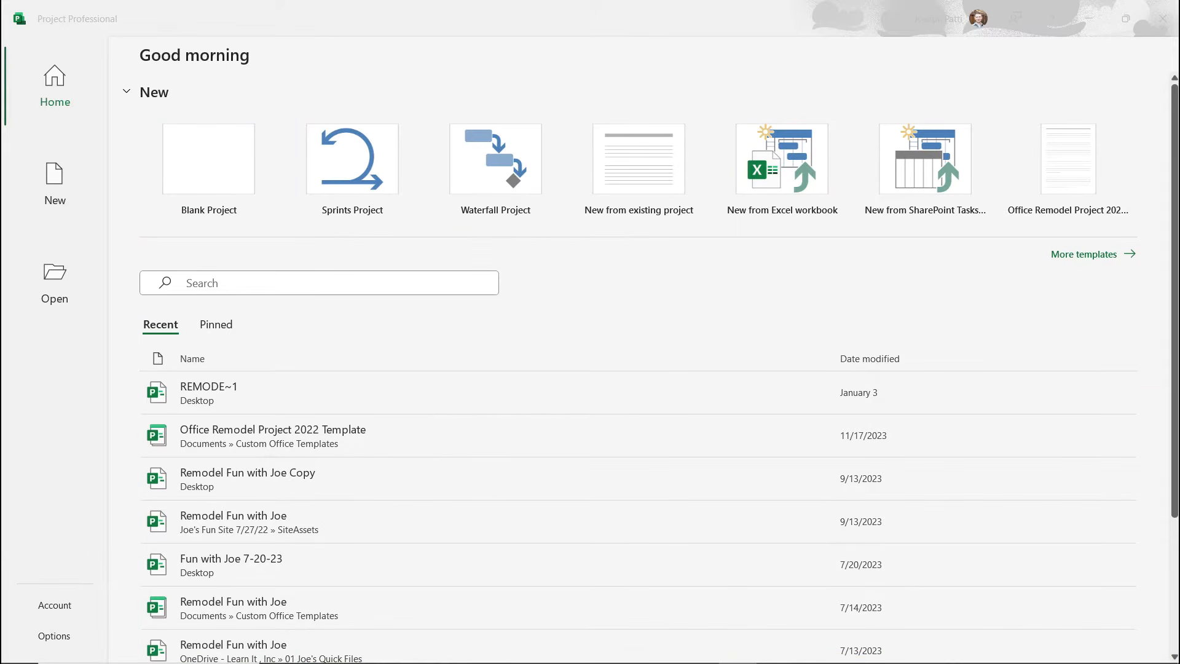
Create a blank project and hide the timeline above the Gantt chart
{"action": "left_click", "coordinate": [208, 158]}
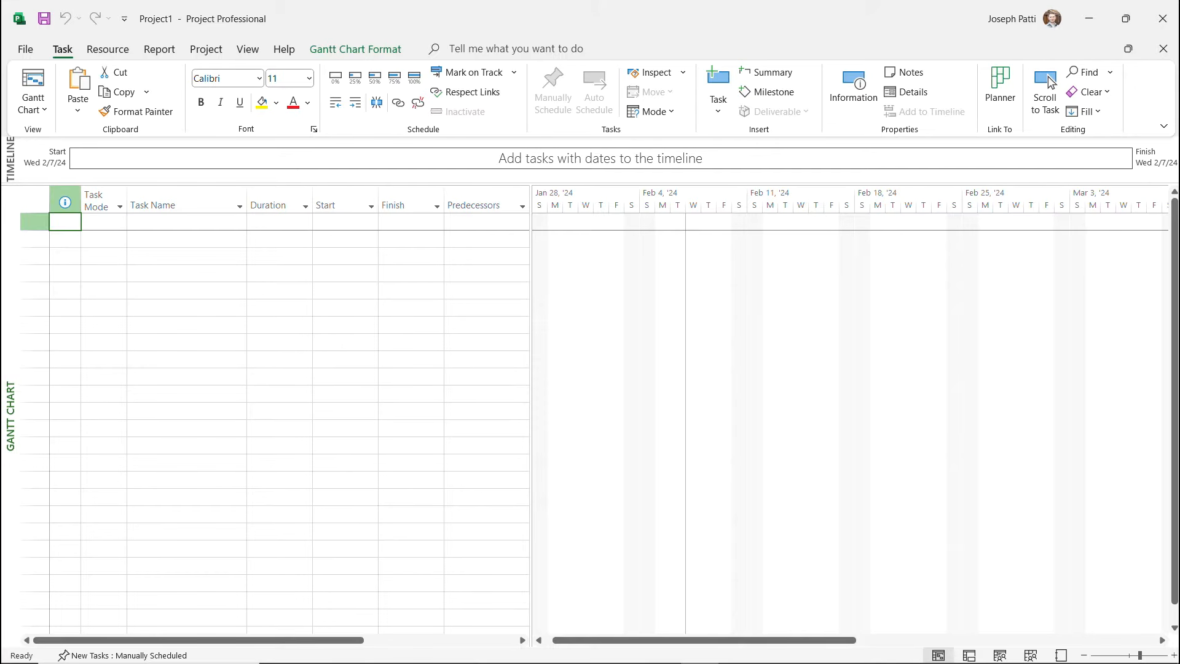
{"action": "left_click", "coordinate": [248, 50]}
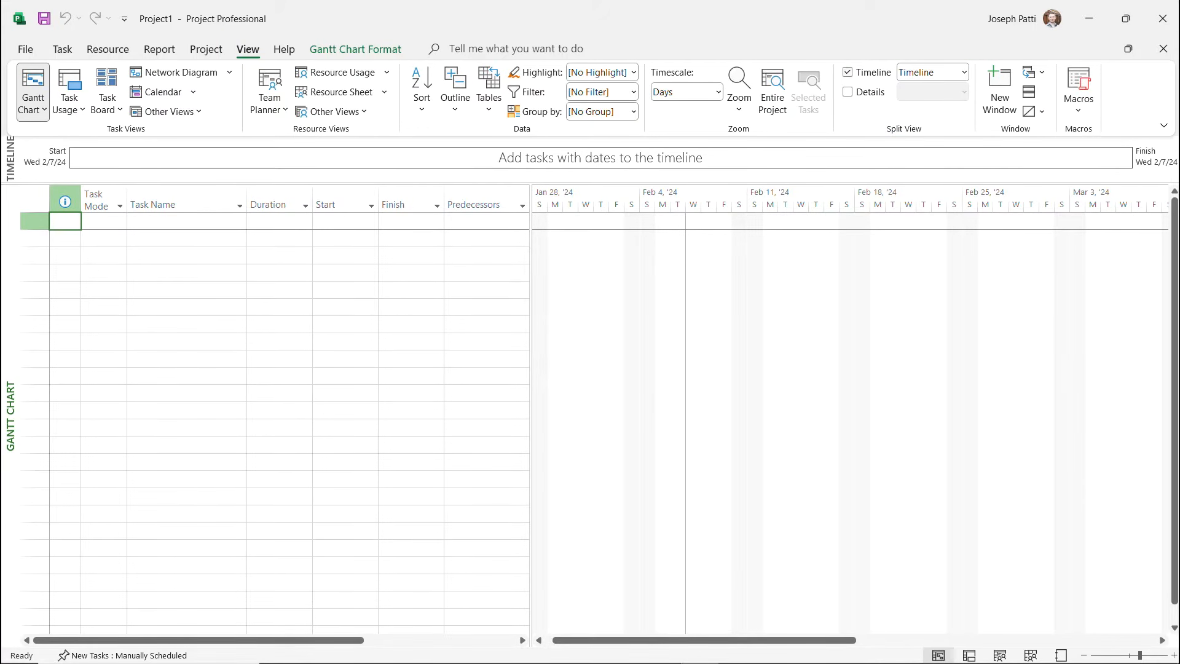
{"action": "left_click", "coordinate": [848, 72]}
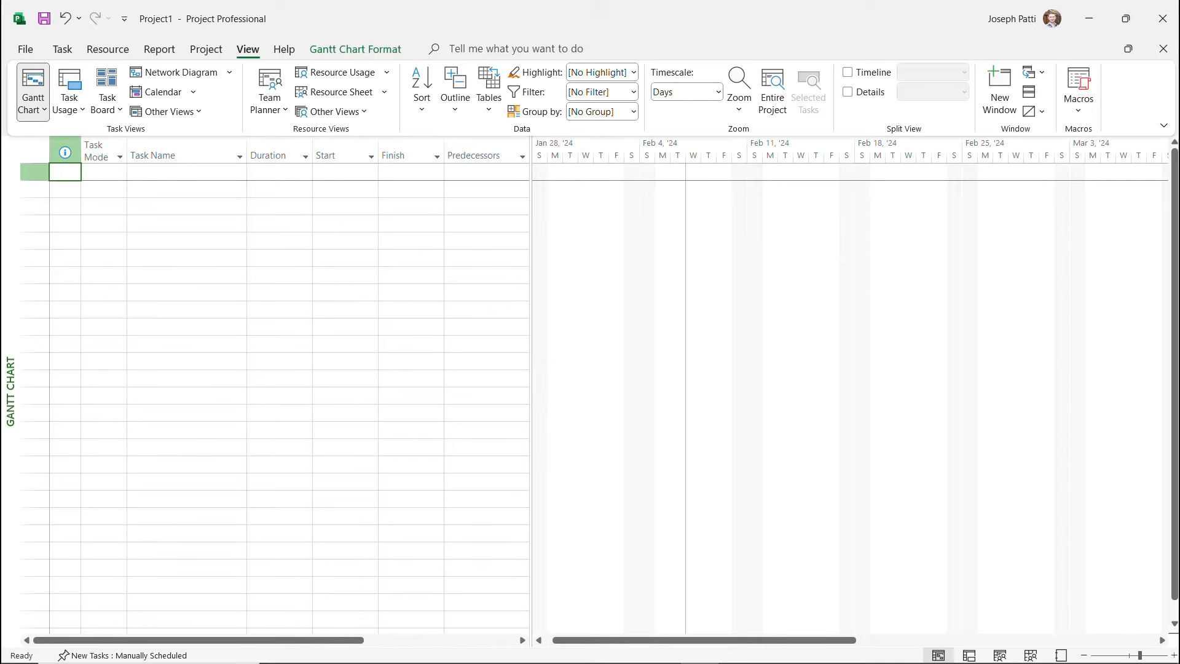
{"action": "left_click", "coordinate": [187, 190]}
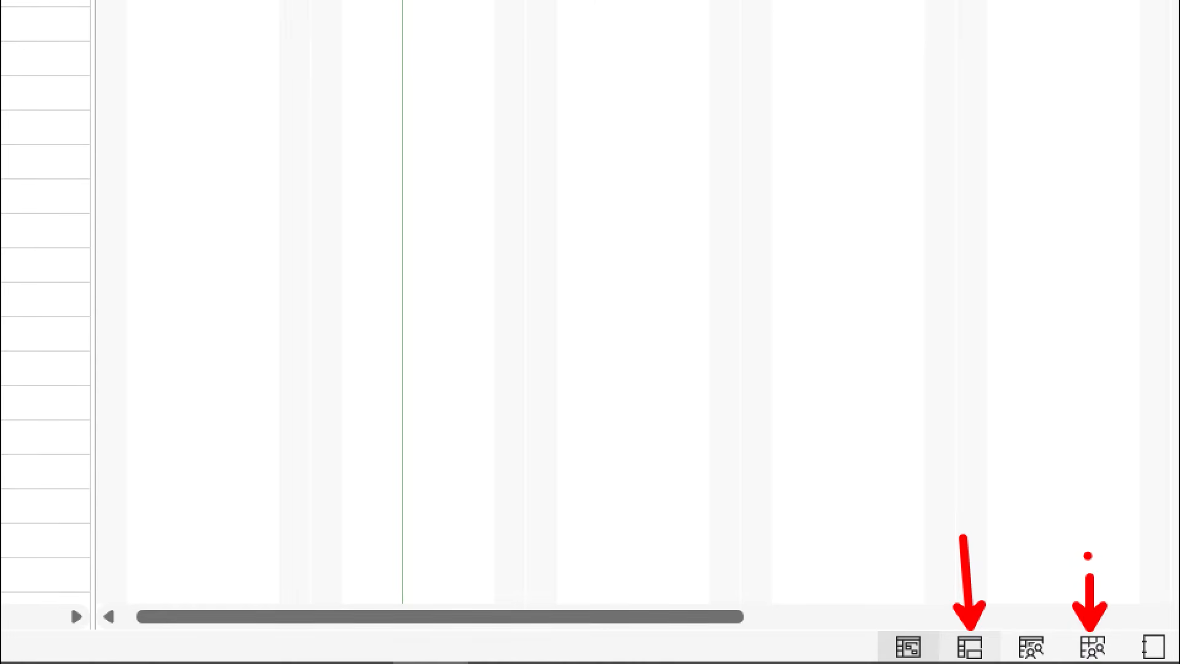
View the project in Task Usage, Team Planner and Resource Sheet, and return to the Gantt Chart view
{"action": "left_click", "coordinate": [969, 647]}
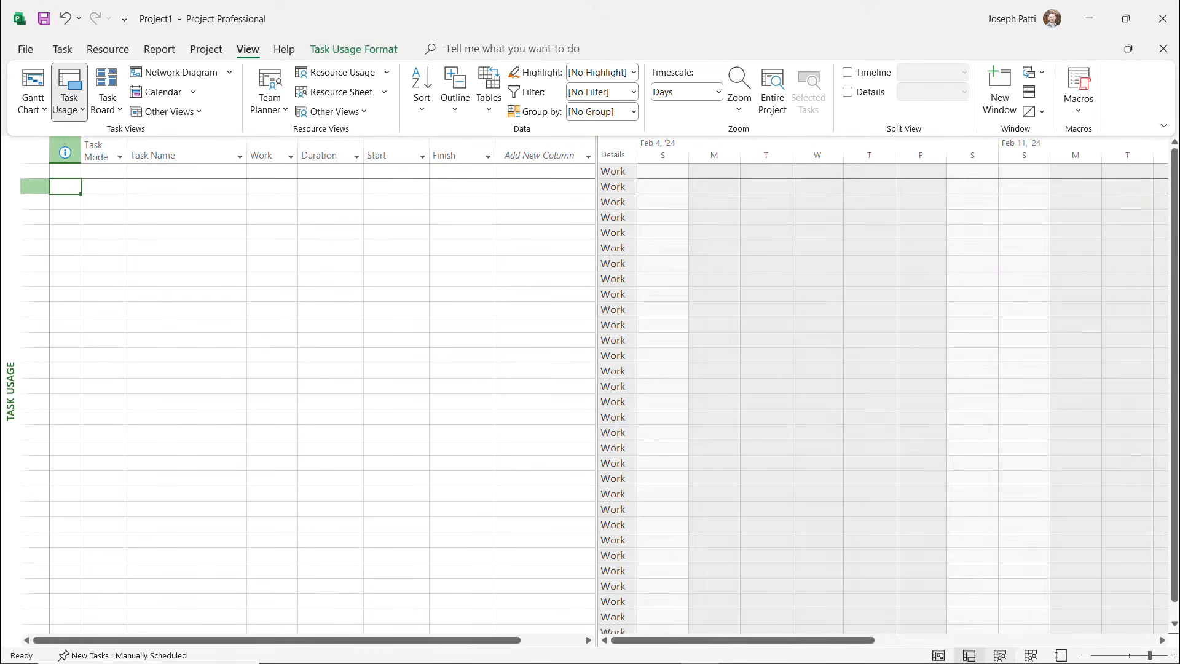
{"action": "left_click", "coordinate": [999, 656]}
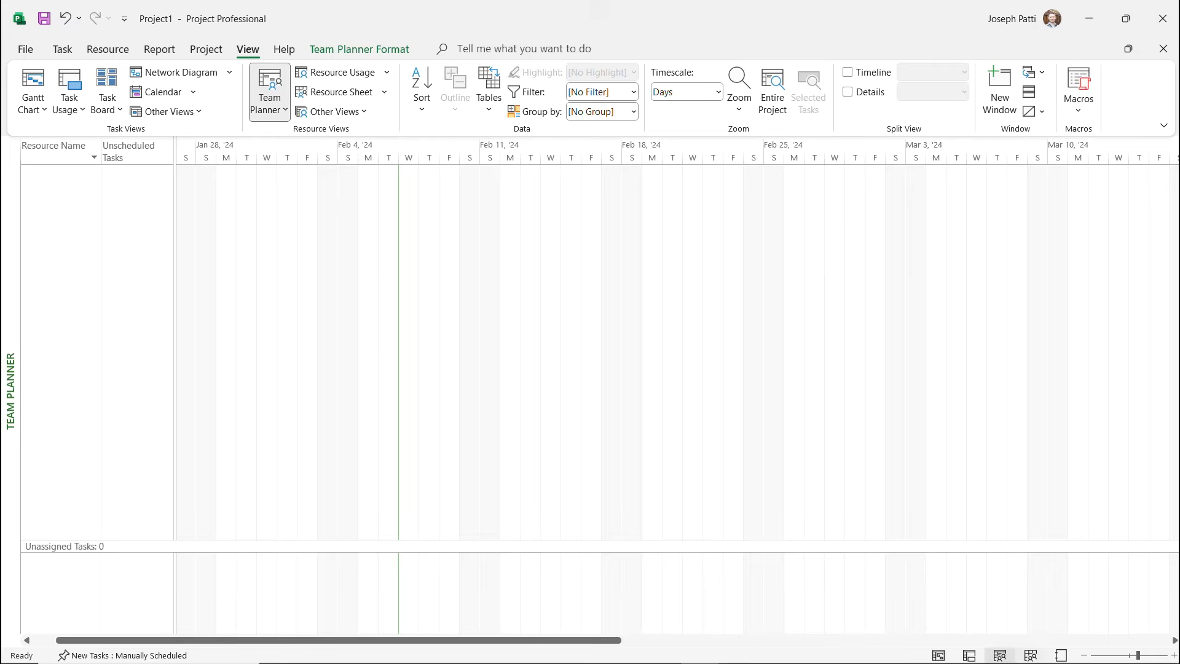
{"action": "left_click", "coordinate": [1031, 655]}
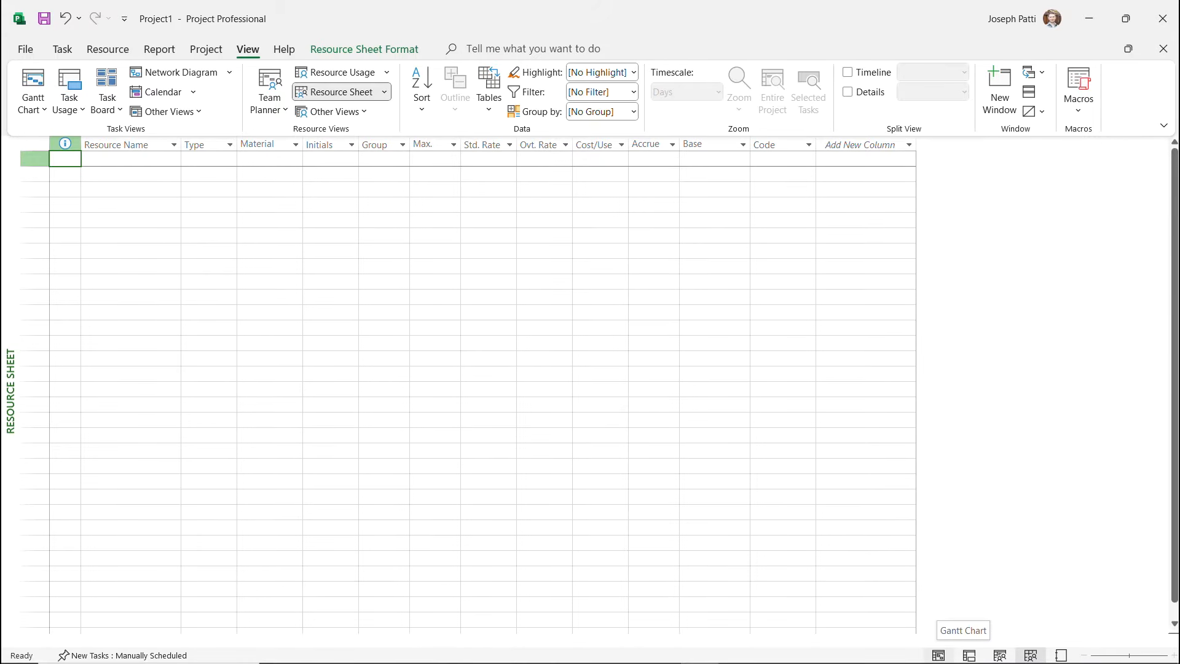
{"action": "left_click", "coordinate": [939, 655]}
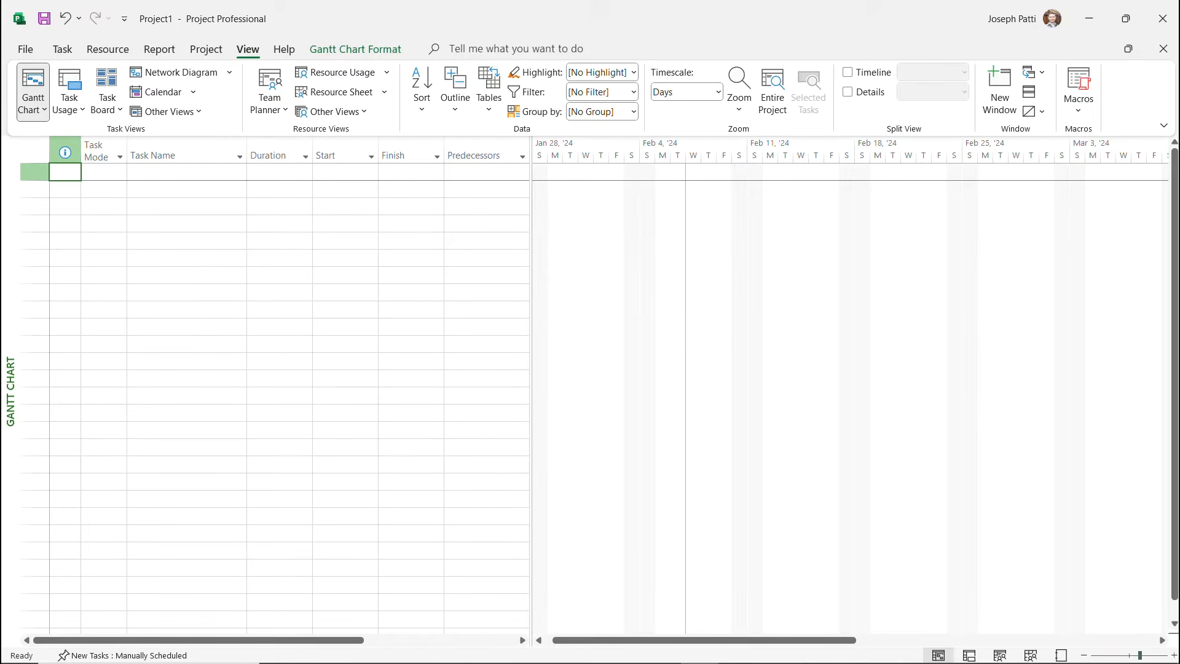
Zoom the Gantt timescale out to 3-day and 7-day intervals, and bring it back to single days
{"action": "left_click_drag", "start_coordinate": [1140, 655], "coordinate": [1135, 655]}
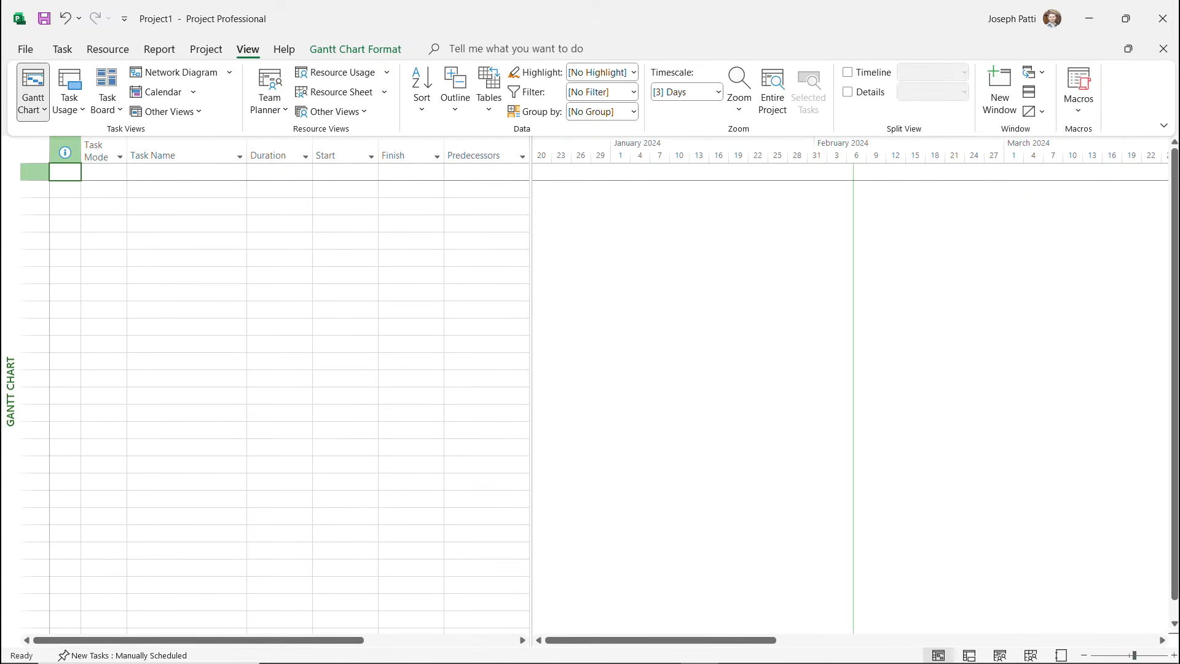
{"action": "left_click", "coordinate": [187, 275]}
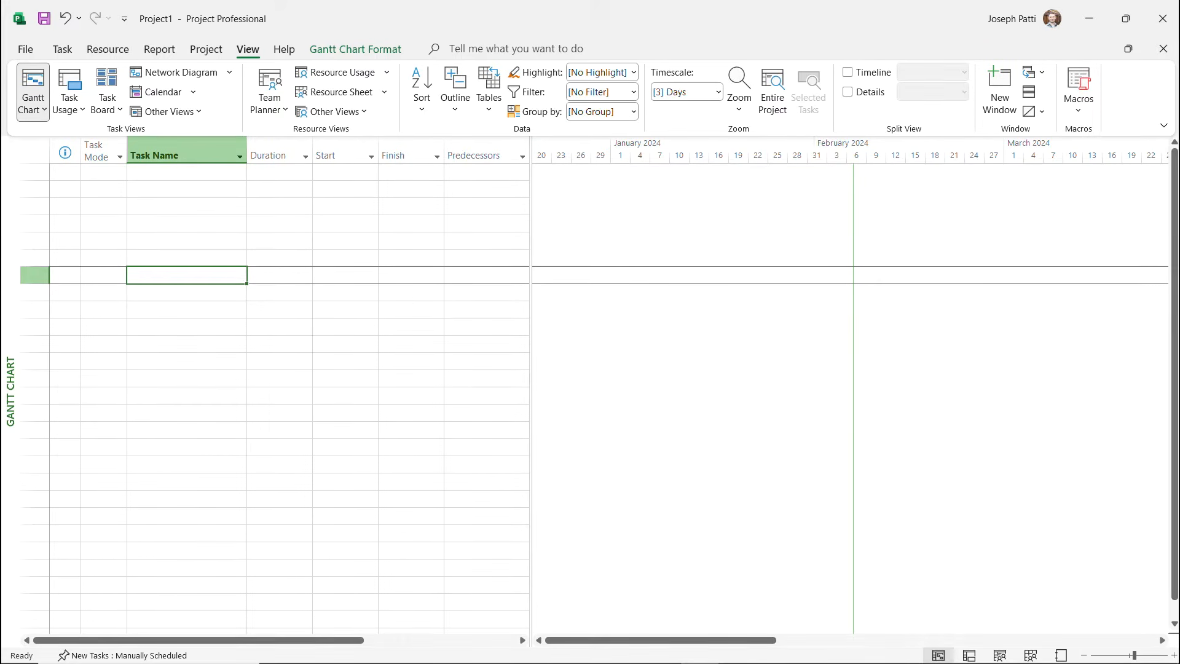
{"action": "mouse_move", "coordinate": [1134, 656]}
{"action": "left_mouse_down"}
{"action": "mouse_move", "coordinate": [1163, 655]}
{"action": "mouse_move", "coordinate": [1128, 655]}
{"action": "left_mouse_up"}
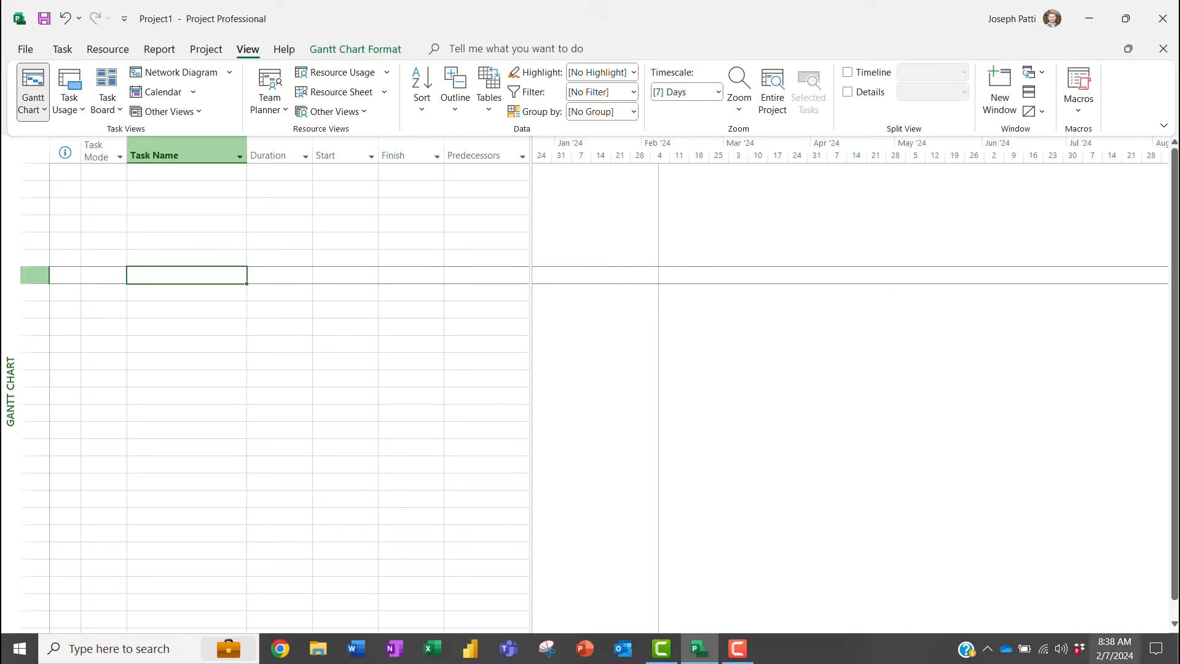
{"action": "left_click_drag", "start_coordinate": [1128, 655], "coordinate": [1130, 655]}
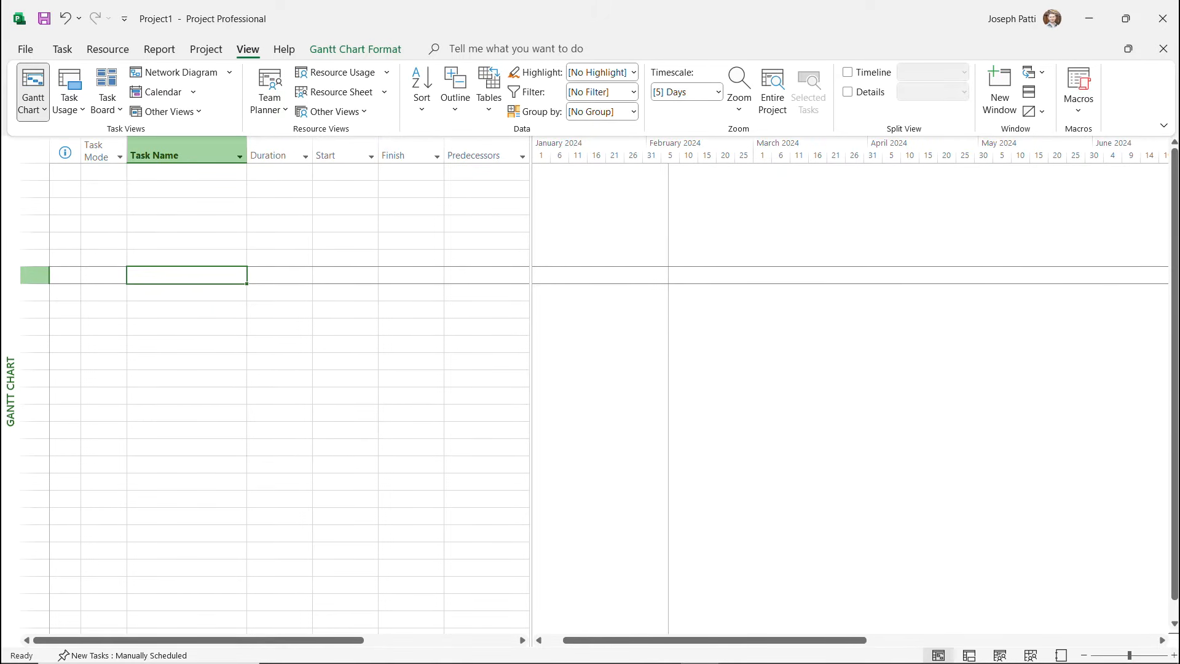
{"action": "left_click_drag", "start_coordinate": [1130, 655], "coordinate": [535, 640]}
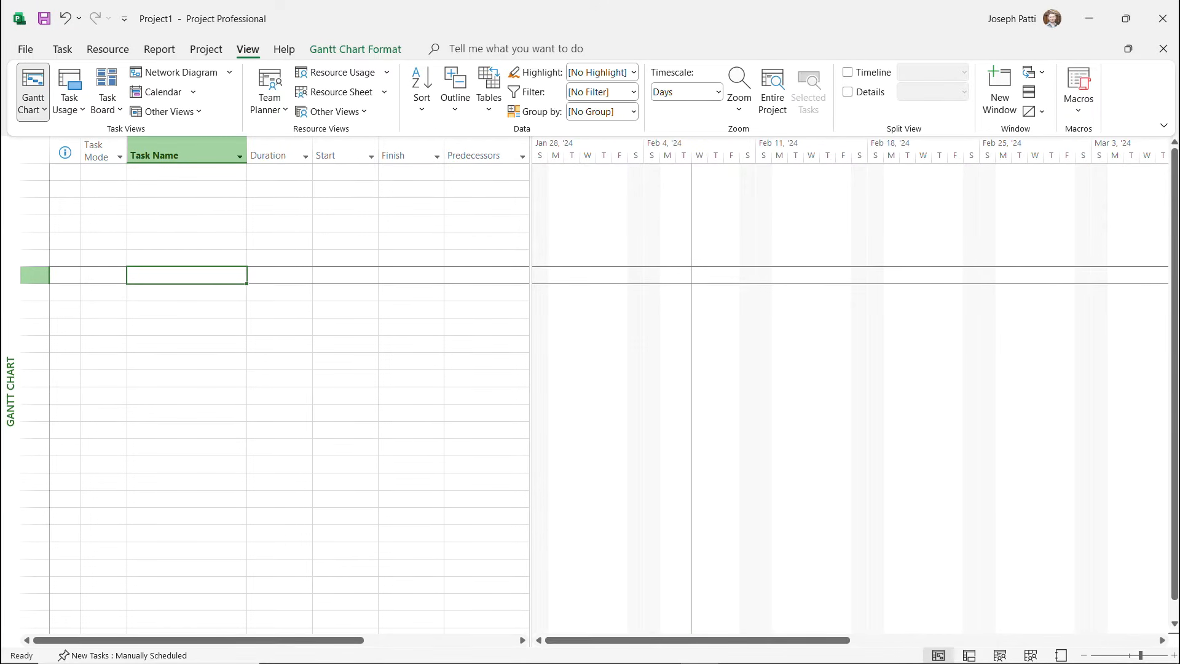
{"action": "left_click_drag", "start_coordinate": [705, 360], "coordinate": [803, 377]}
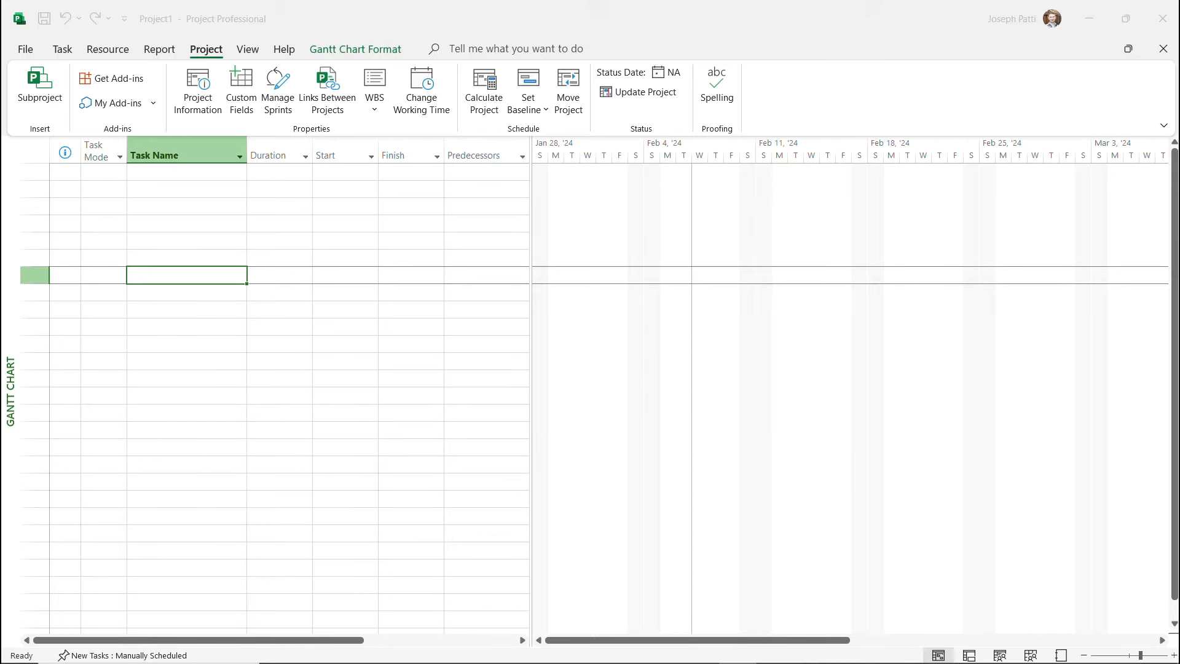
Open the project information settings for the new project
{"action": "left_click", "coordinate": [206, 49]}
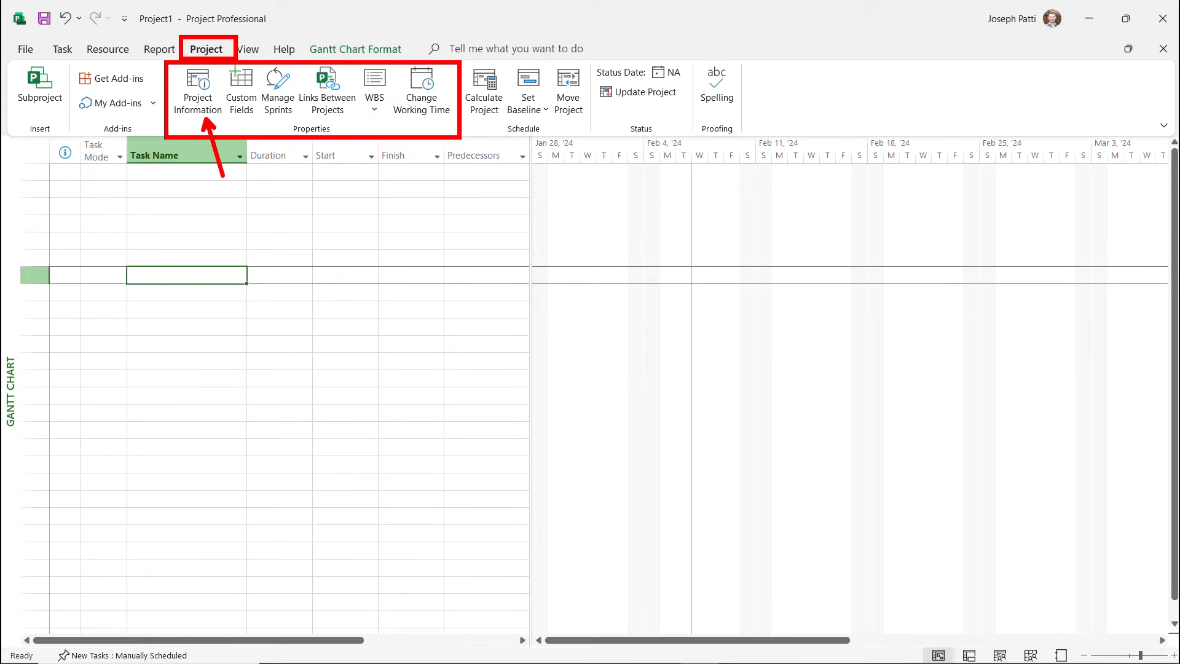
{"action": "left_click", "coordinate": [198, 92]}
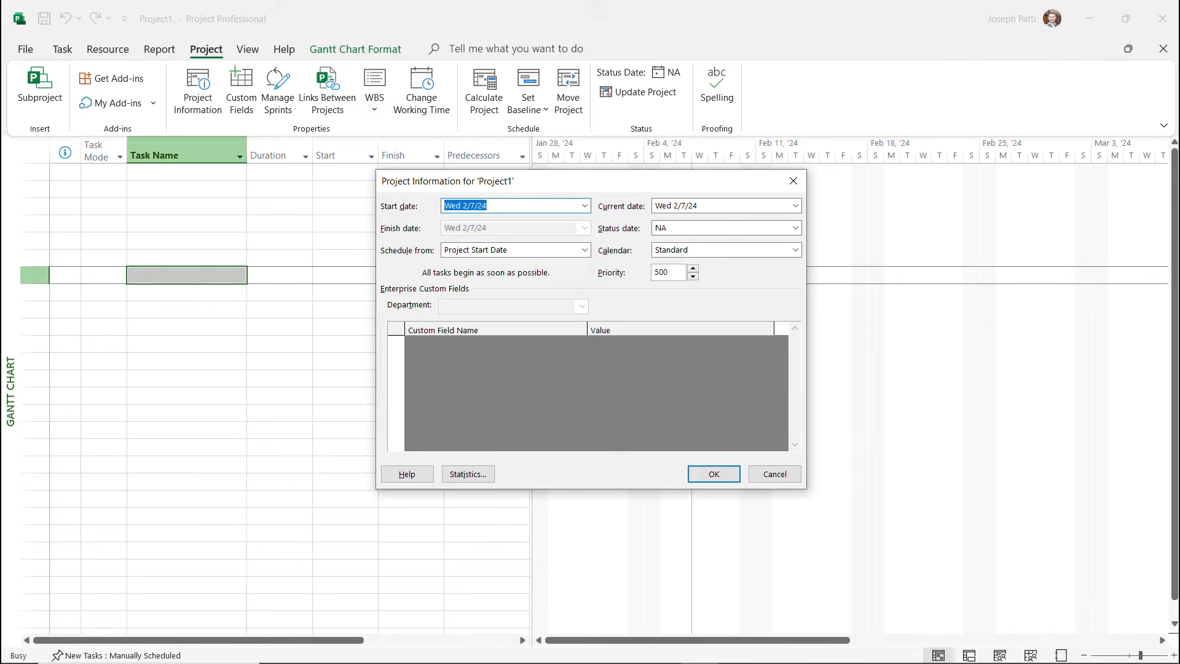
{"action": "left_click_drag", "start_coordinate": [617, 187], "coordinate": [500, 202]}
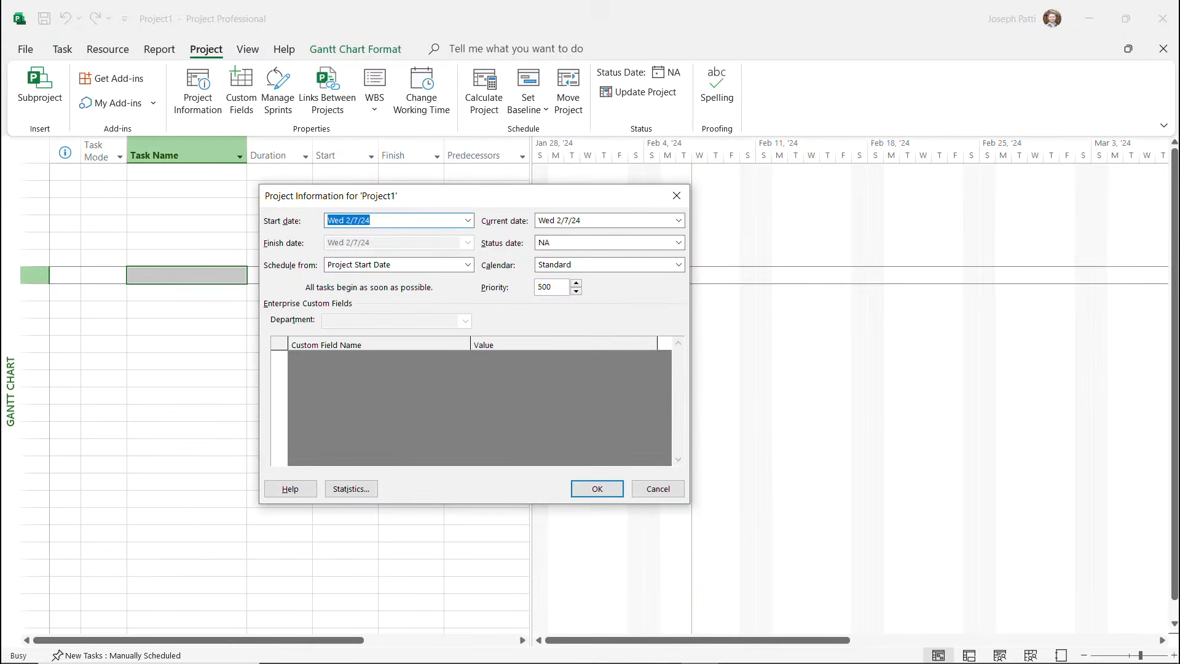
Try scheduling the project from Project Finish Date and switch it back to Project Start Date
{"action": "left_click", "coordinate": [636, 253]}
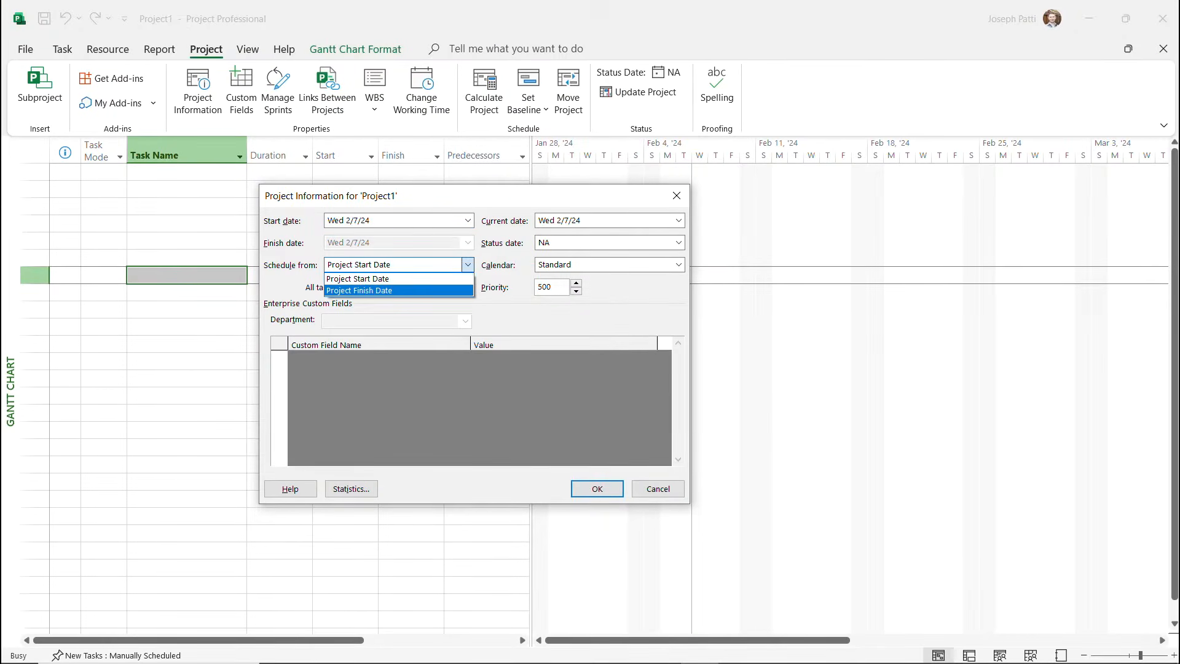
{"action": "key", "text": "Return"}
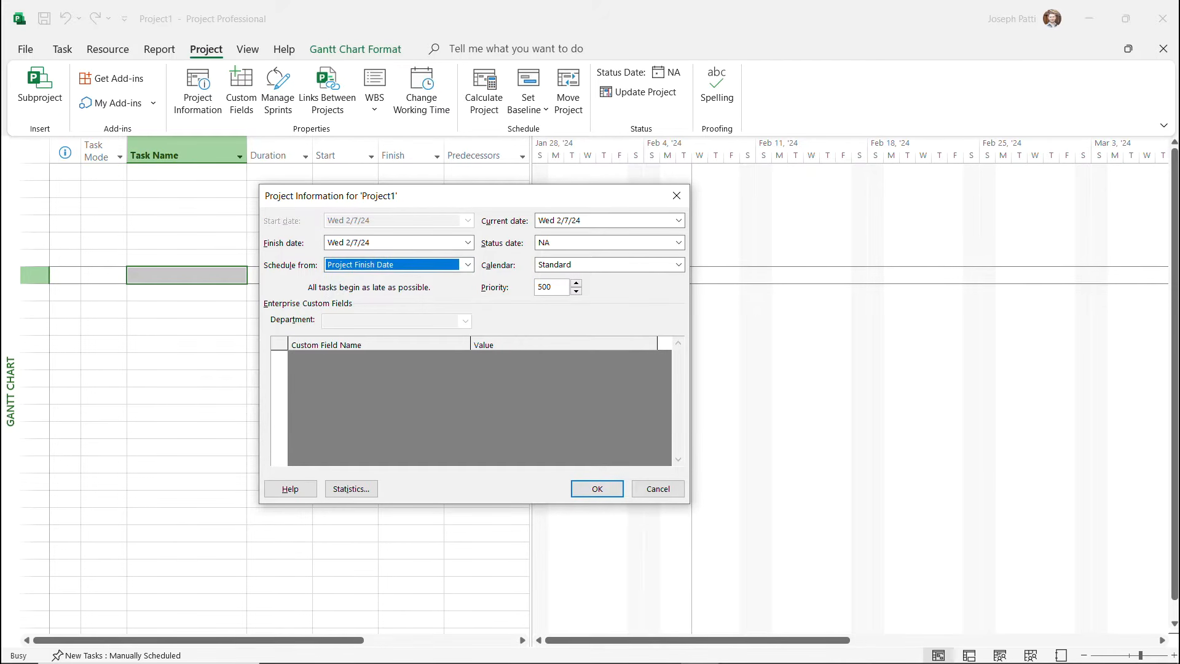
{"action": "left_click", "coordinate": [468, 265]}
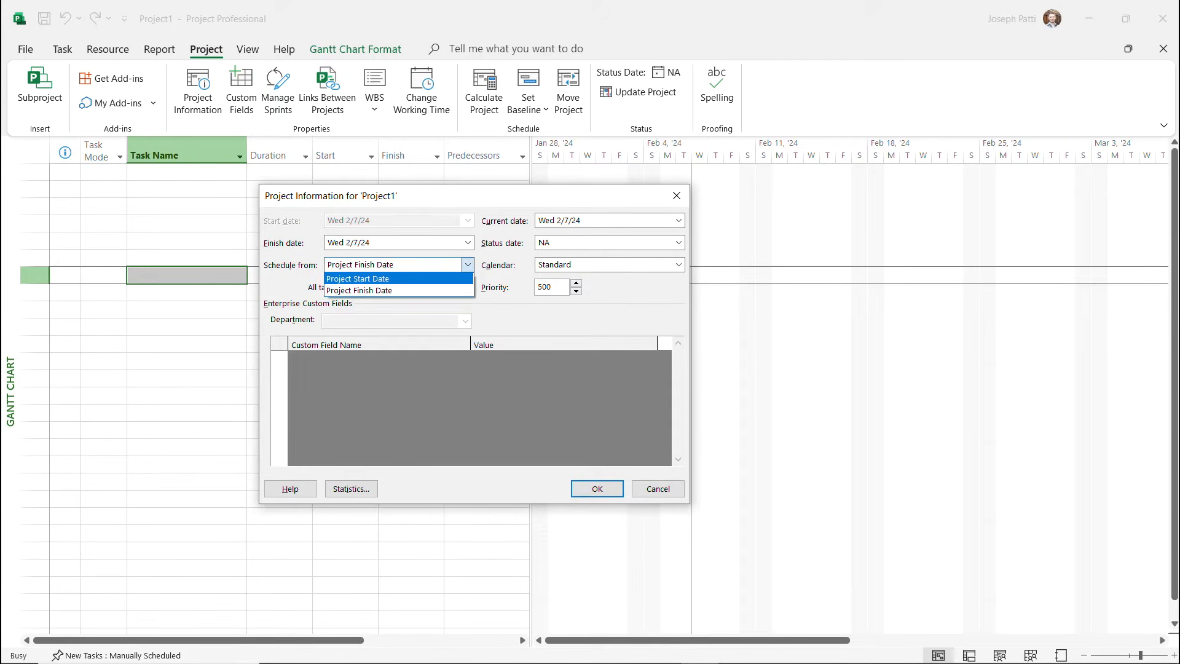
{"action": "left_click", "coordinate": [393, 279]}
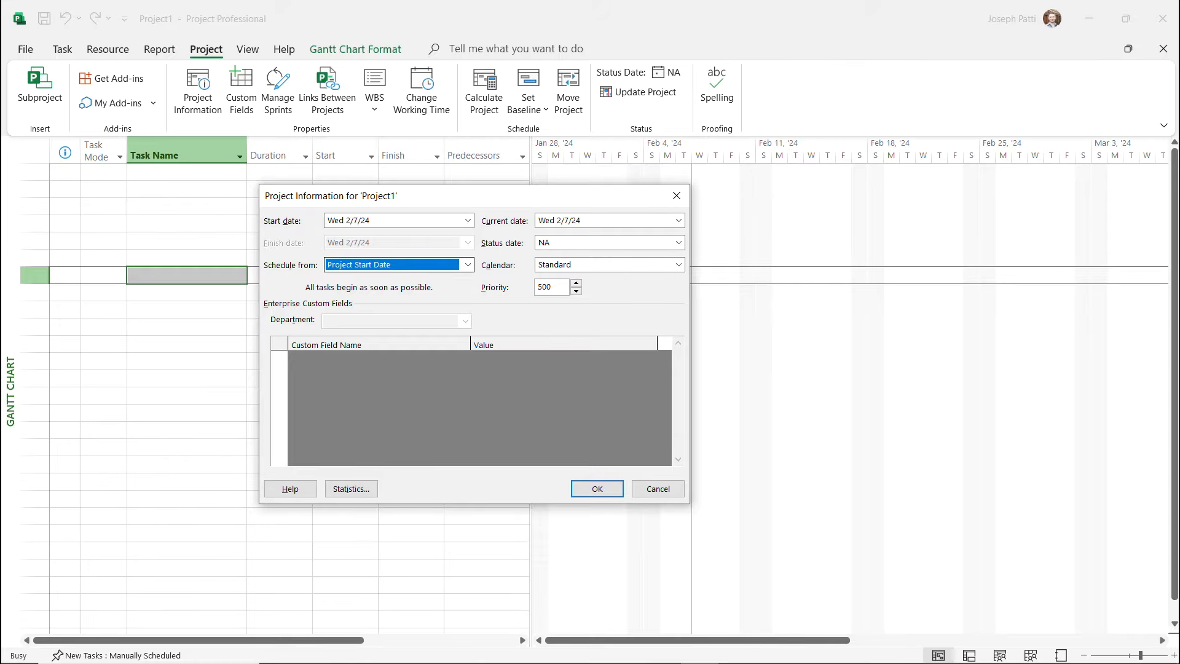
Set the project's start date to Saturday, June 1, 2024
{"action": "left_click", "coordinate": [468, 221]}
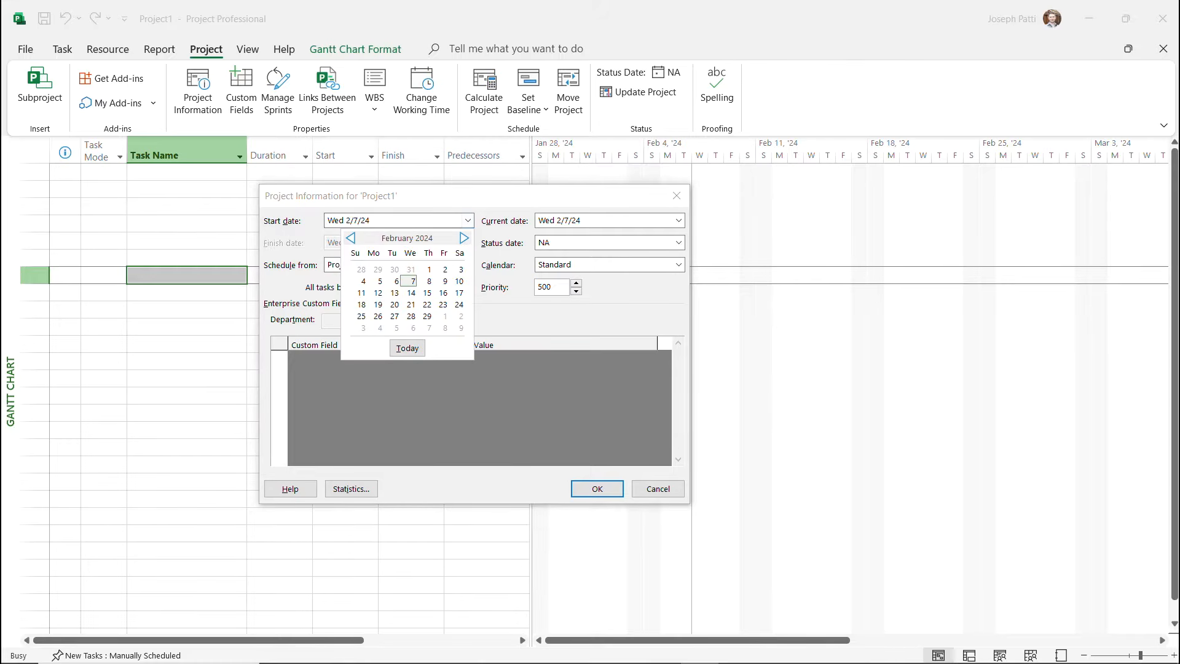
{"action": "left_click", "coordinate": [464, 238]}
{"action": "left_click", "coordinate": [464, 238]}
{"action": "left_click", "coordinate": [464, 238]}
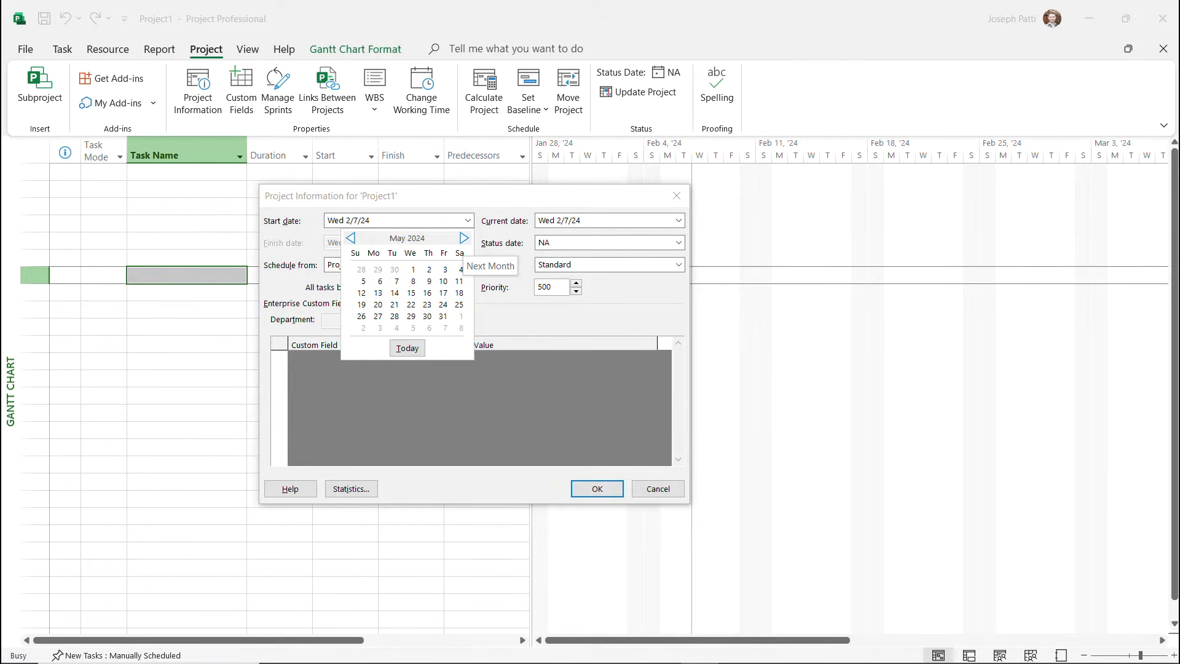
{"action": "left_click", "coordinate": [464, 238]}
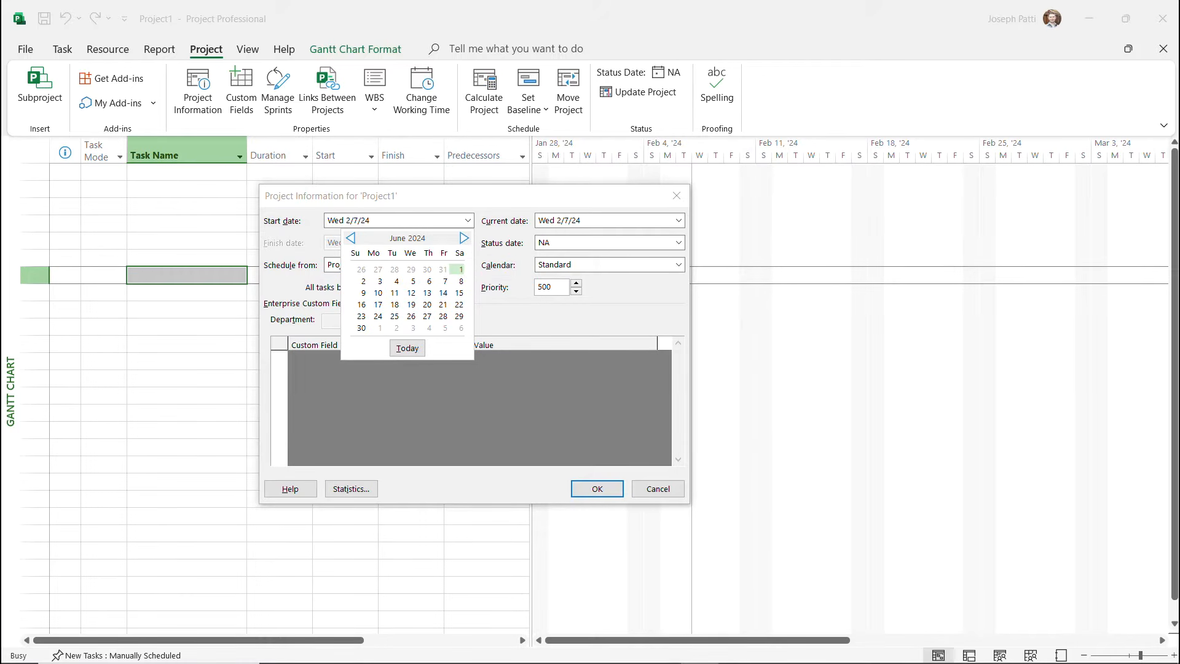
{"action": "left_click", "coordinate": [461, 269]}
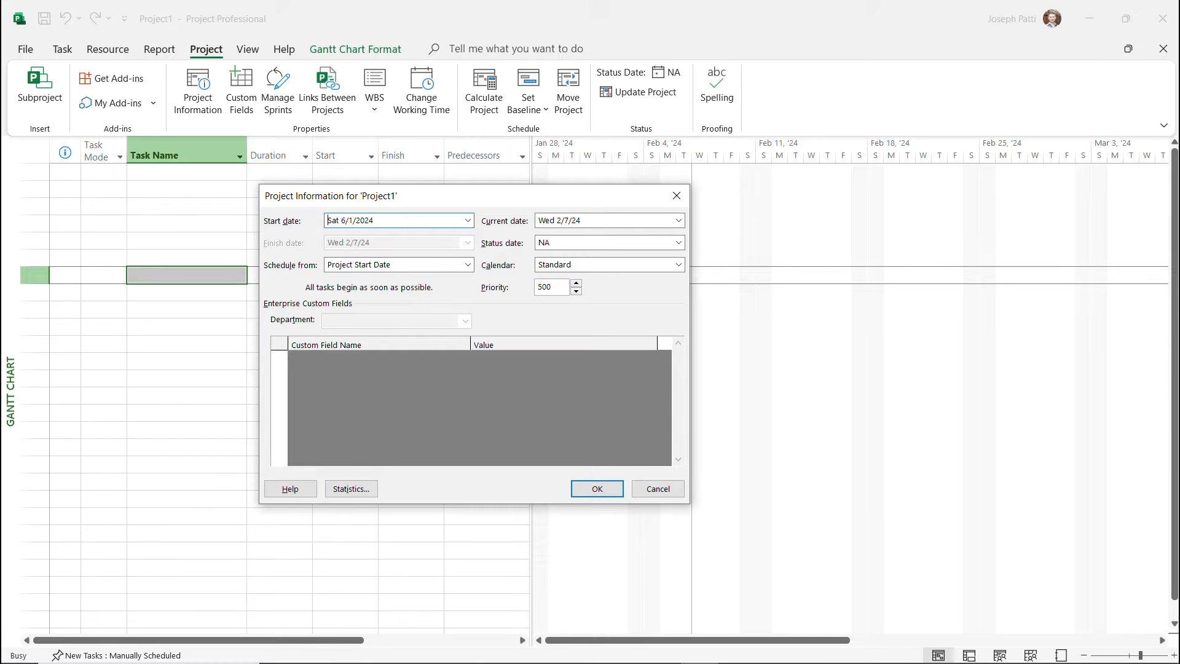
Set the project's start date to Monday, June 3, 2024, and apply the project information
{"action": "left_click", "coordinate": [468, 220]}
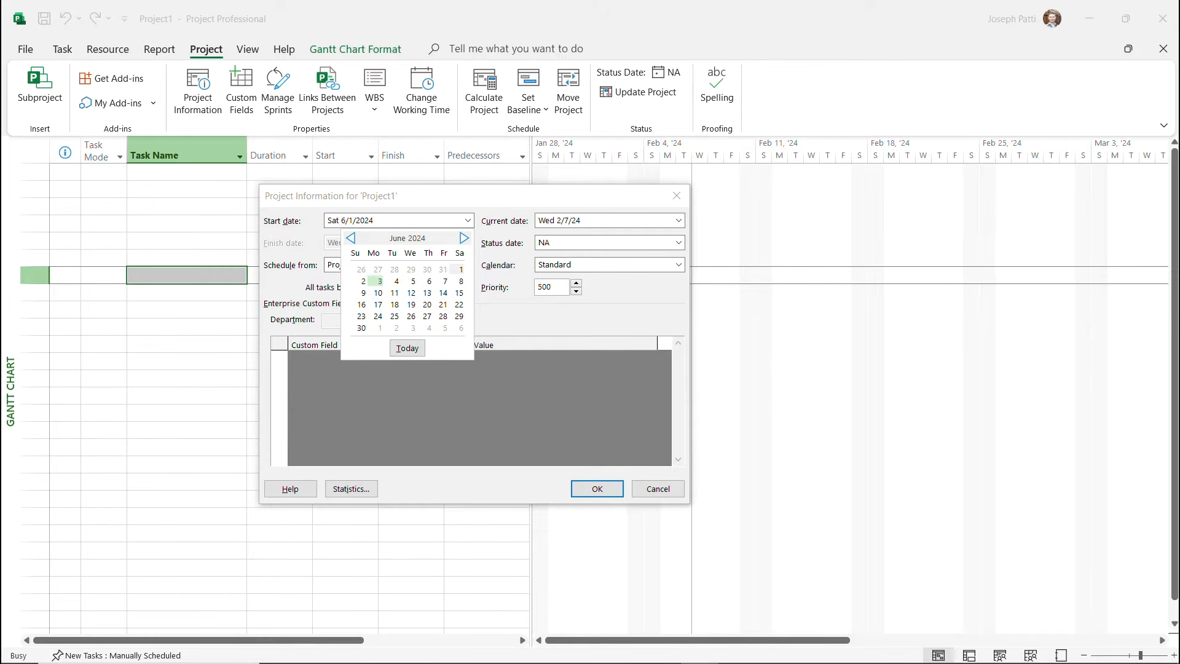
{"action": "left_click", "coordinate": [380, 281]}
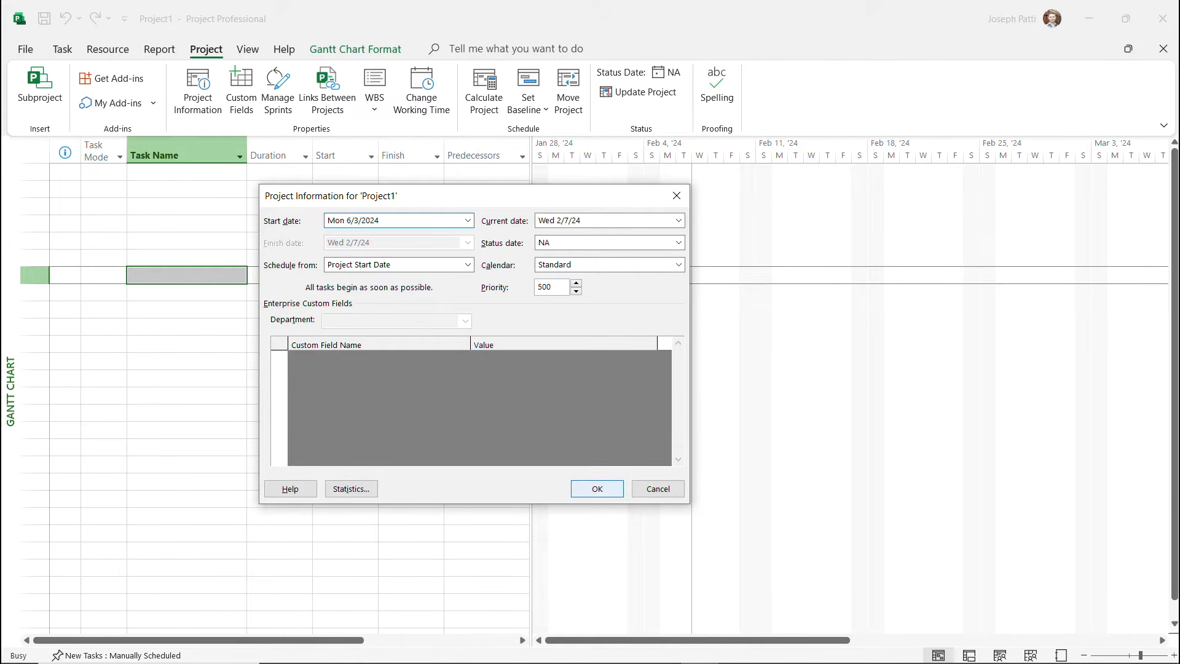
{"action": "left_click", "coordinate": [597, 489]}
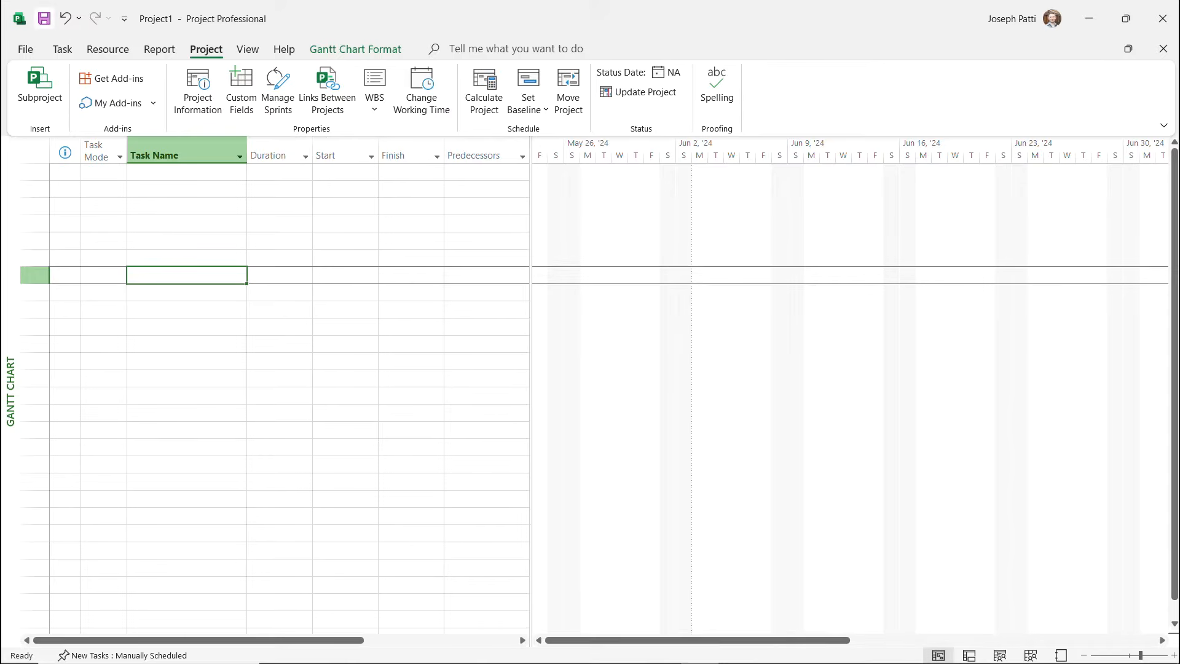
Start saving the project by browsing for a location, and enter Product Launch as the file name
{"action": "left_click", "coordinate": [43, 18]}
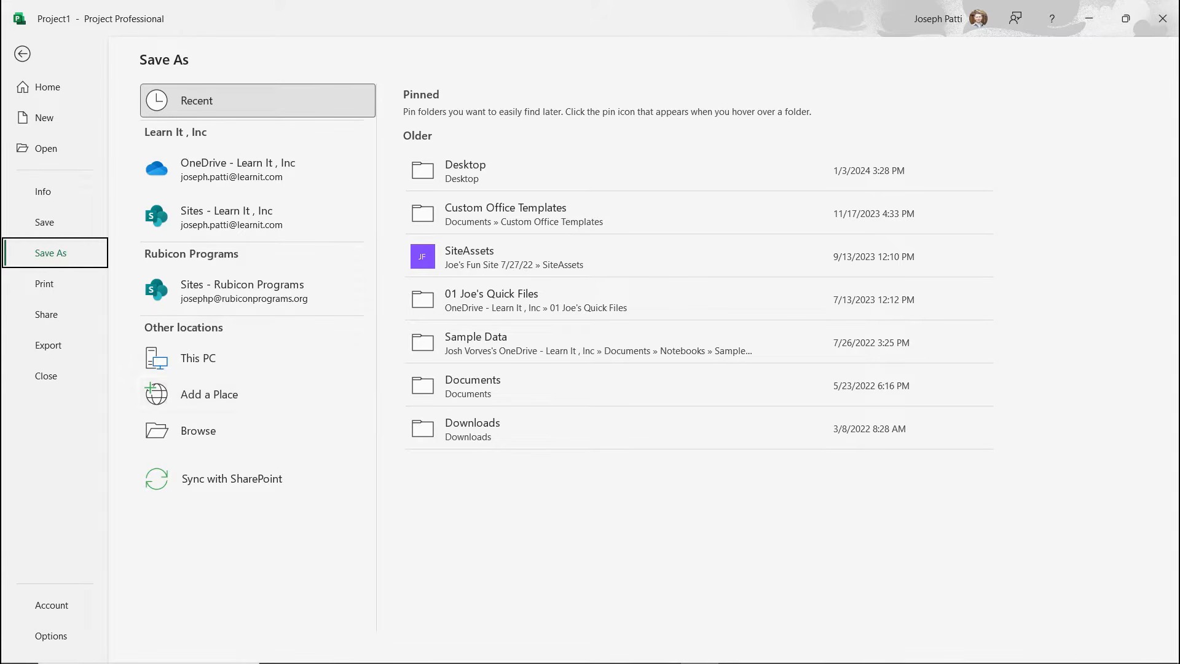
{"action": "left_click", "coordinate": [198, 430]}
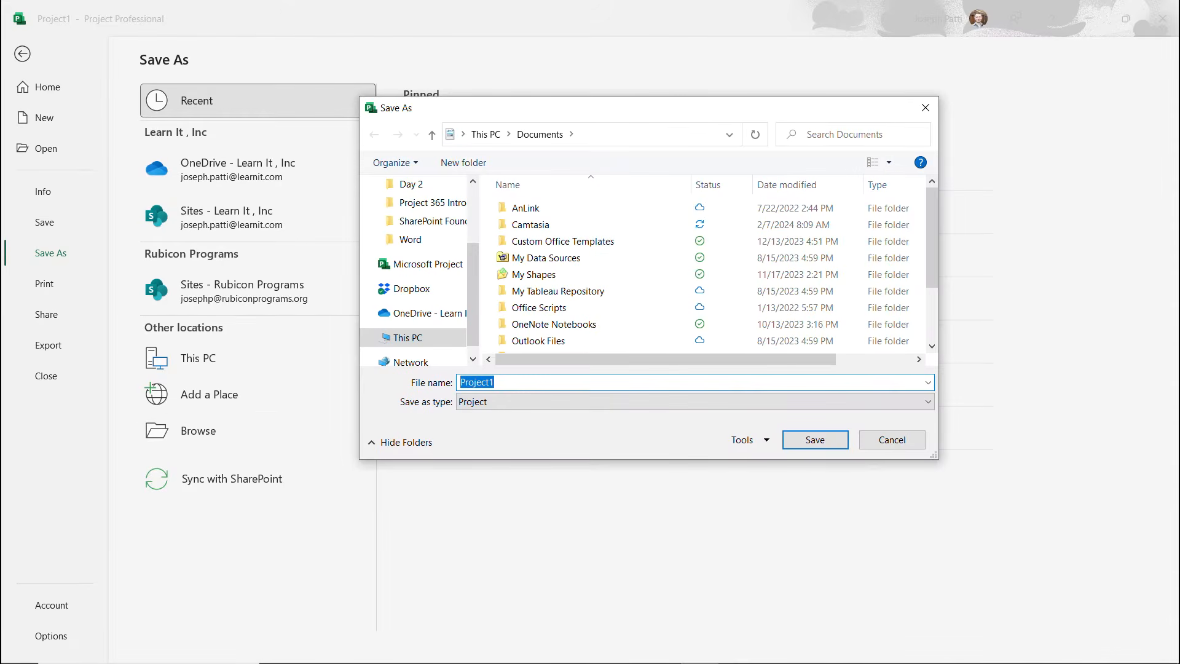
{"action": "type", "text": "P"}
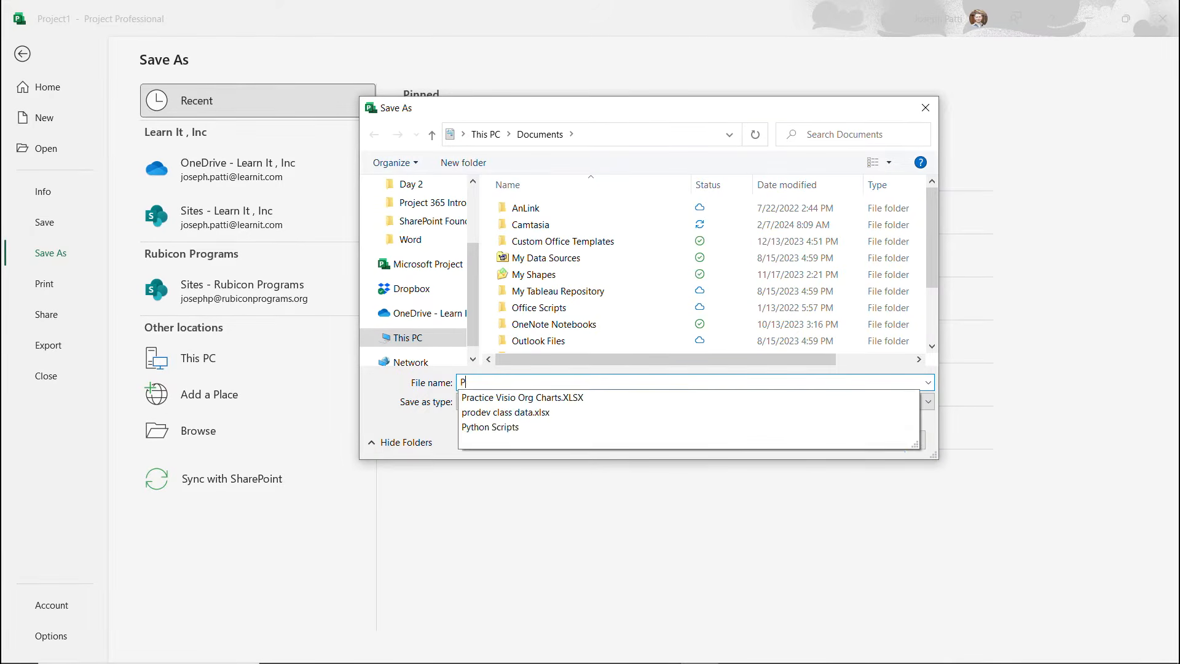
{"action": "type", "text": "roduct Launch"}
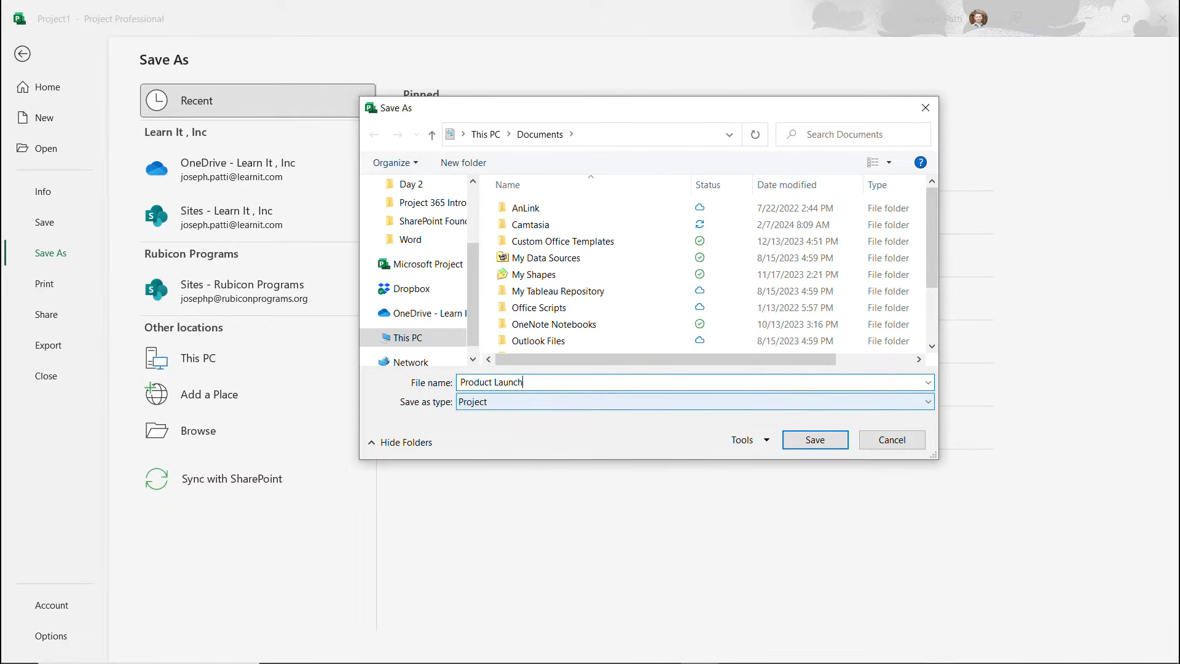
Insert Alpha into the file name so that it reads Product Alpha Launch
{"action": "left_click", "coordinate": [492, 383]}
{"action": "type", "text": "Alph"}
{"action": "key", "text": "BackSpace"}
{"action": "key", "text": "BackSpace"}
{"action": "key", "text": "BackSpace"}
{"action": "key", "text": "BackSpace"}
{"action": "type", "text": "Alpha"}
{"action": "key", "text": "BackSpace"}
Choose the Desktop as the destination folder and save the project file there
{"action": "scroll", "coordinate": [418, 271], "scroll_direction": "up", "scroll_amount": 3}
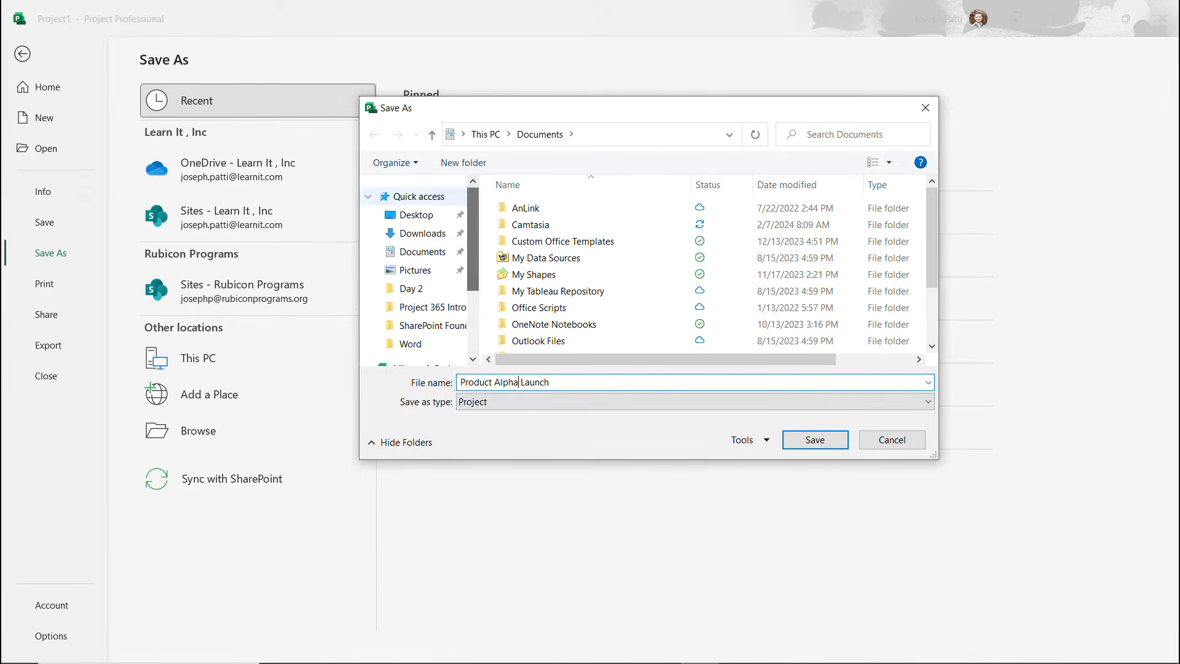
{"action": "left_click", "coordinate": [417, 215]}
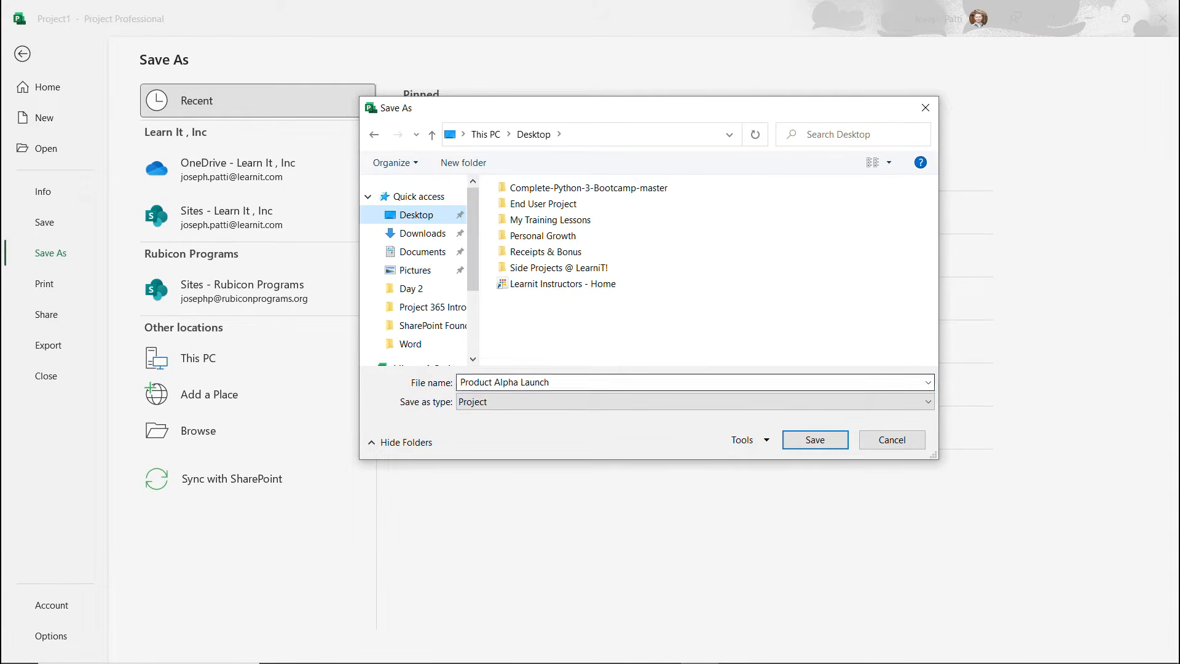
{"action": "left_click", "coordinate": [815, 440]}
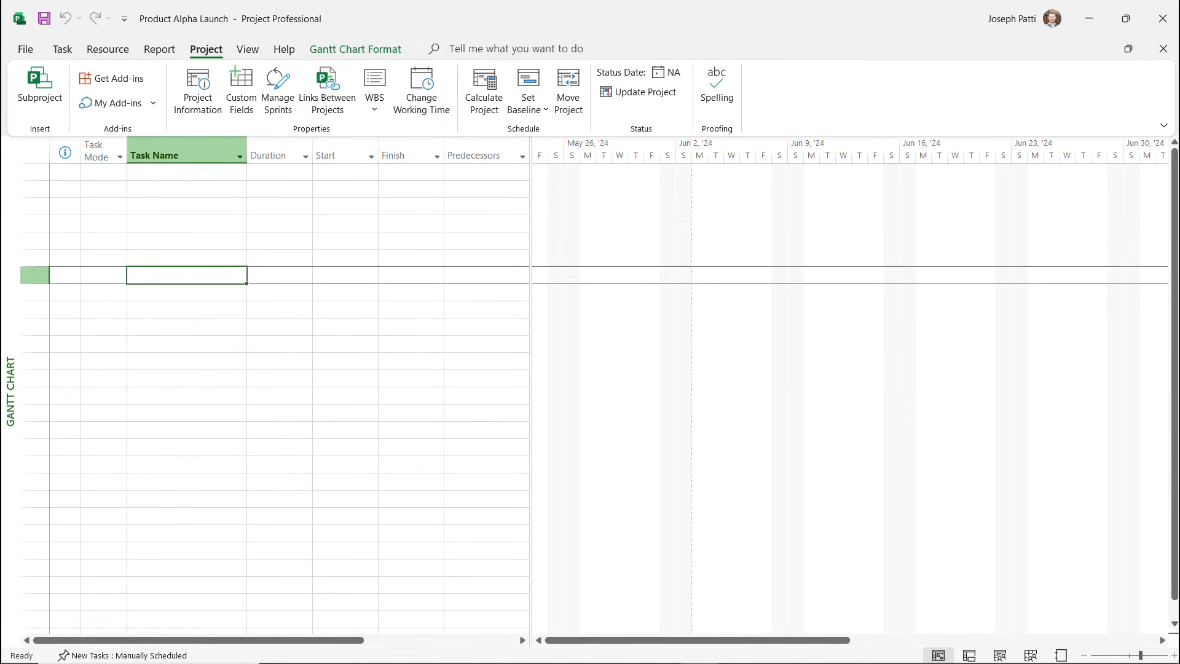
Review the working times of the Night Shift, 24 Hours and Standard base calendars, leaving the Standard project calendar selected
{"action": "left_click", "coordinate": [421, 92]}
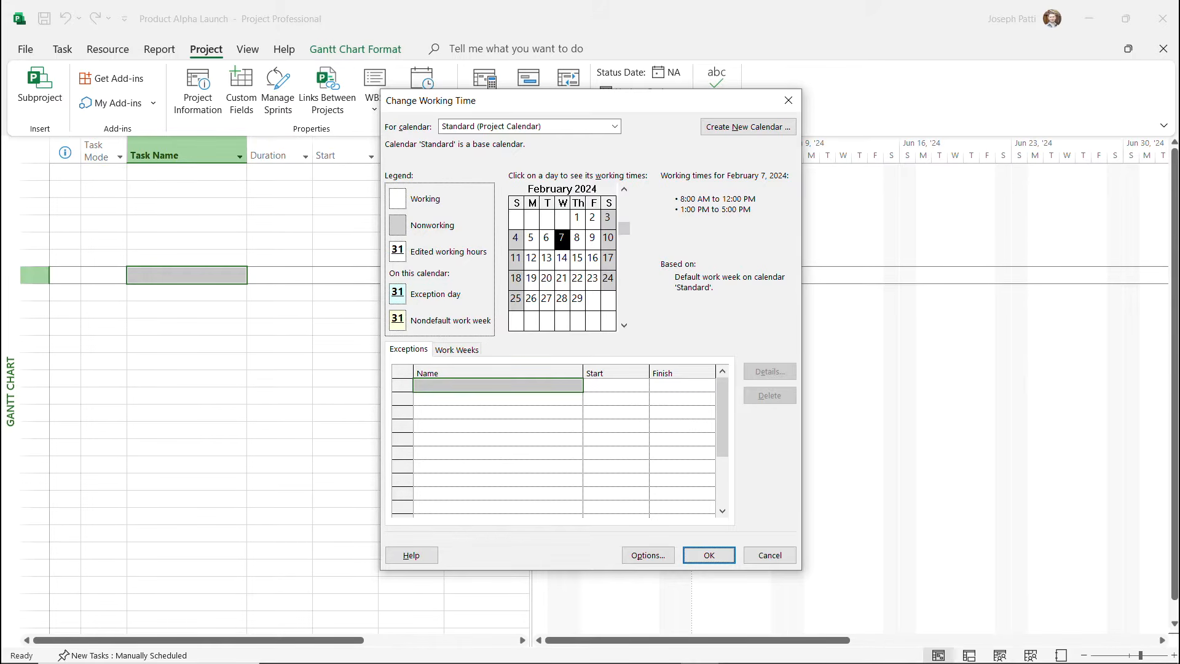
{"action": "left_click", "coordinate": [614, 126]}
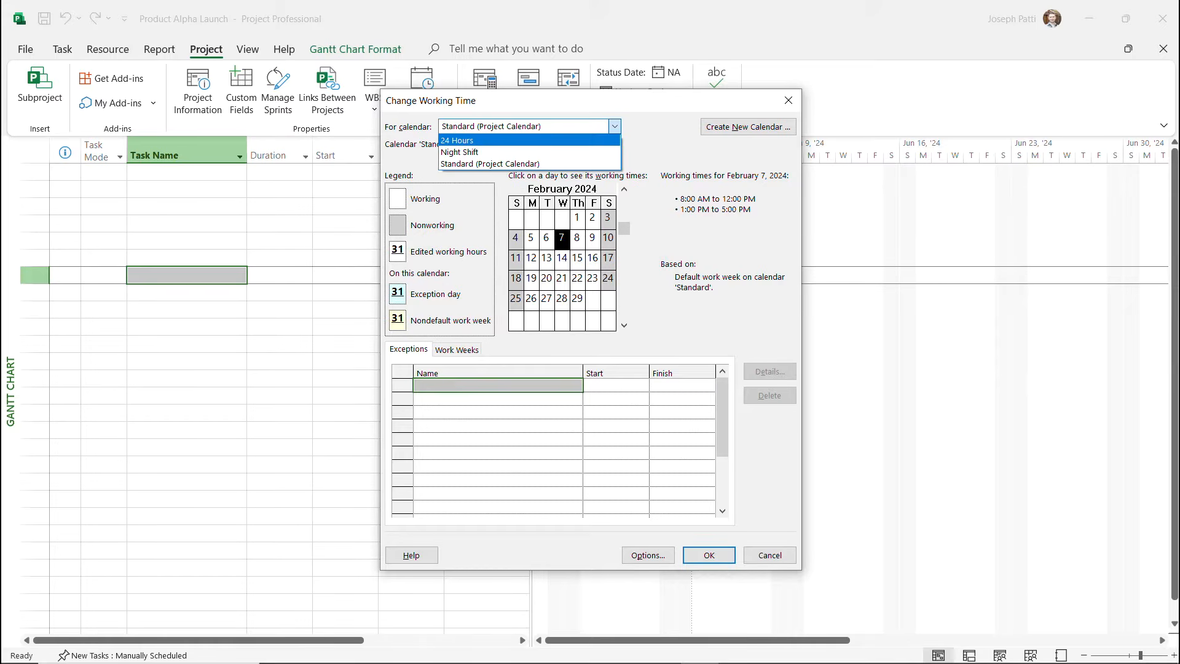
{"action": "left_click", "coordinate": [460, 151]}
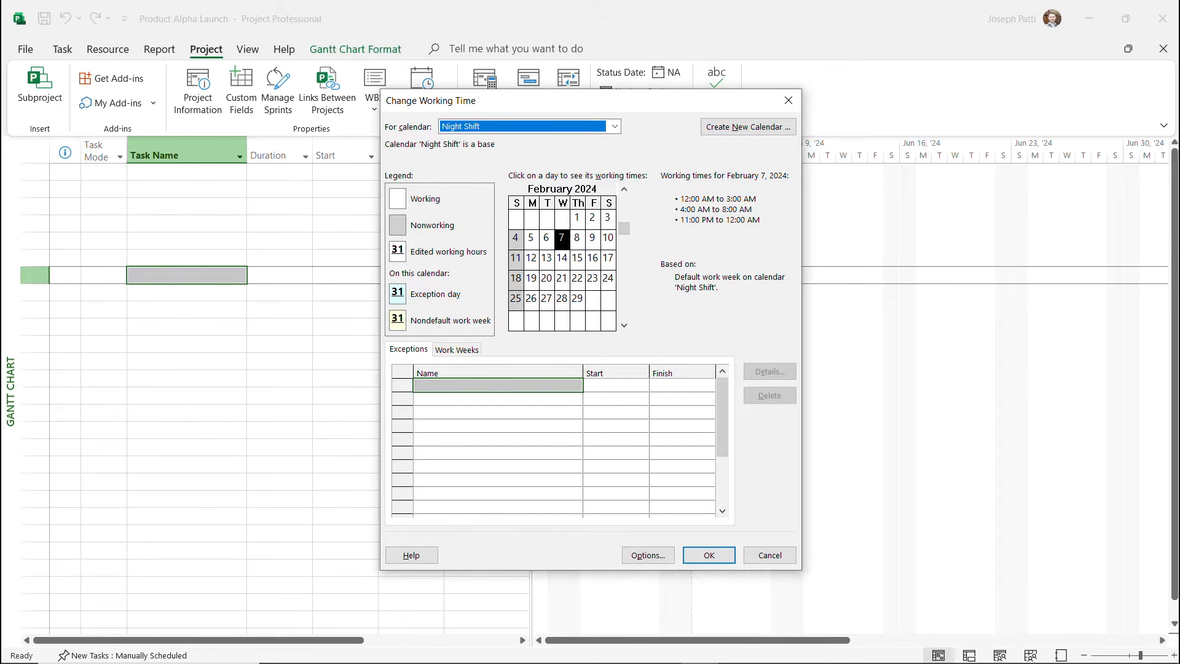
{"action": "left_click", "coordinate": [615, 127]}
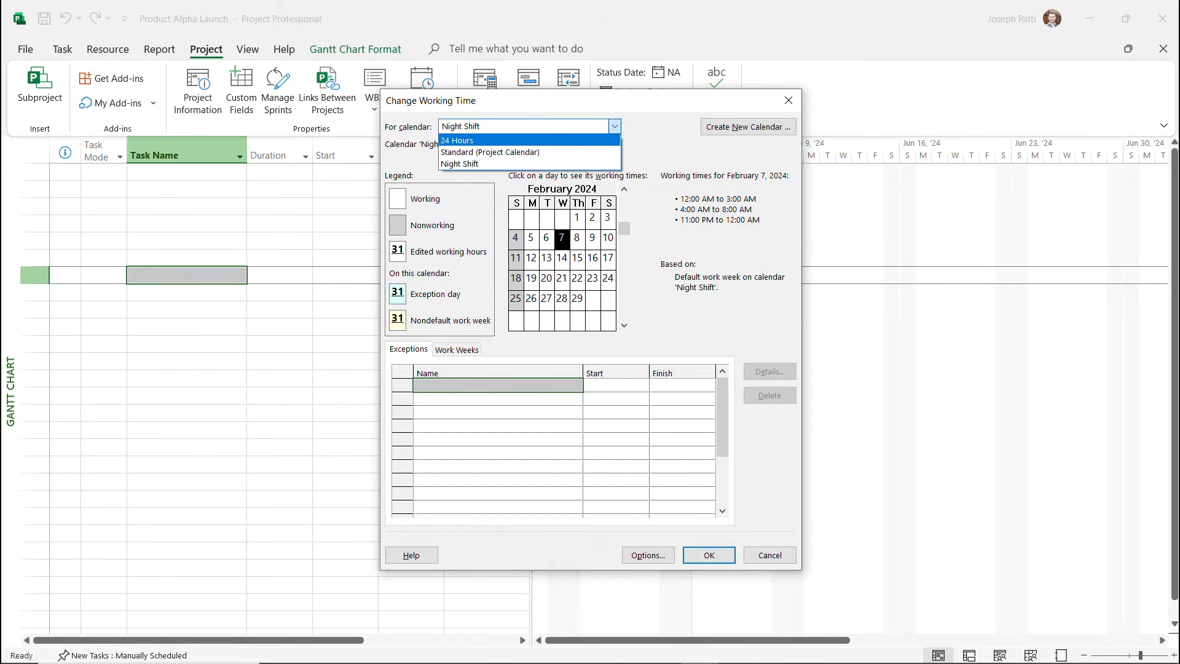
{"action": "left_click", "coordinate": [467, 141]}
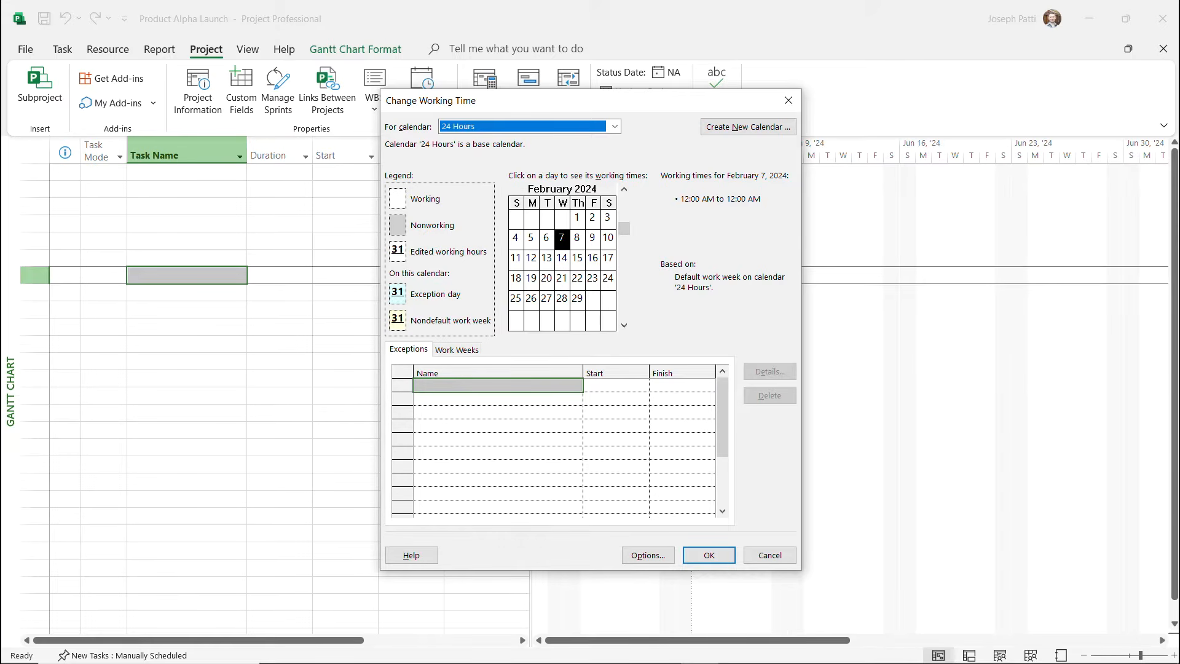
{"action": "left_click", "coordinate": [615, 127]}
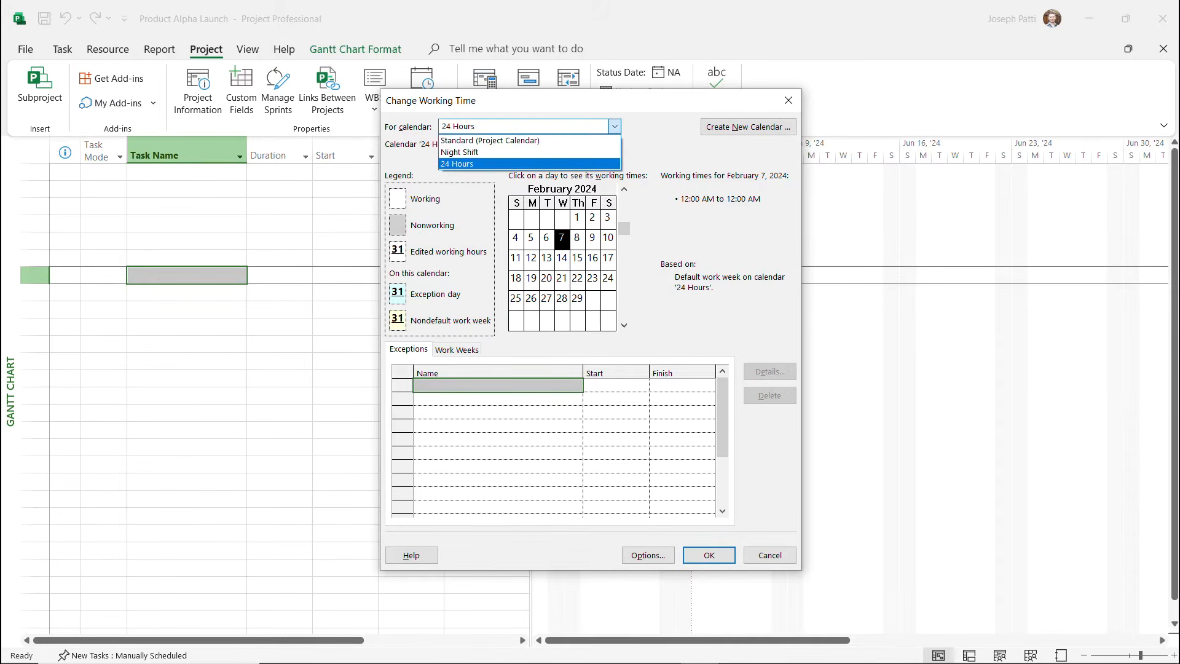
{"action": "left_click", "coordinate": [523, 140]}
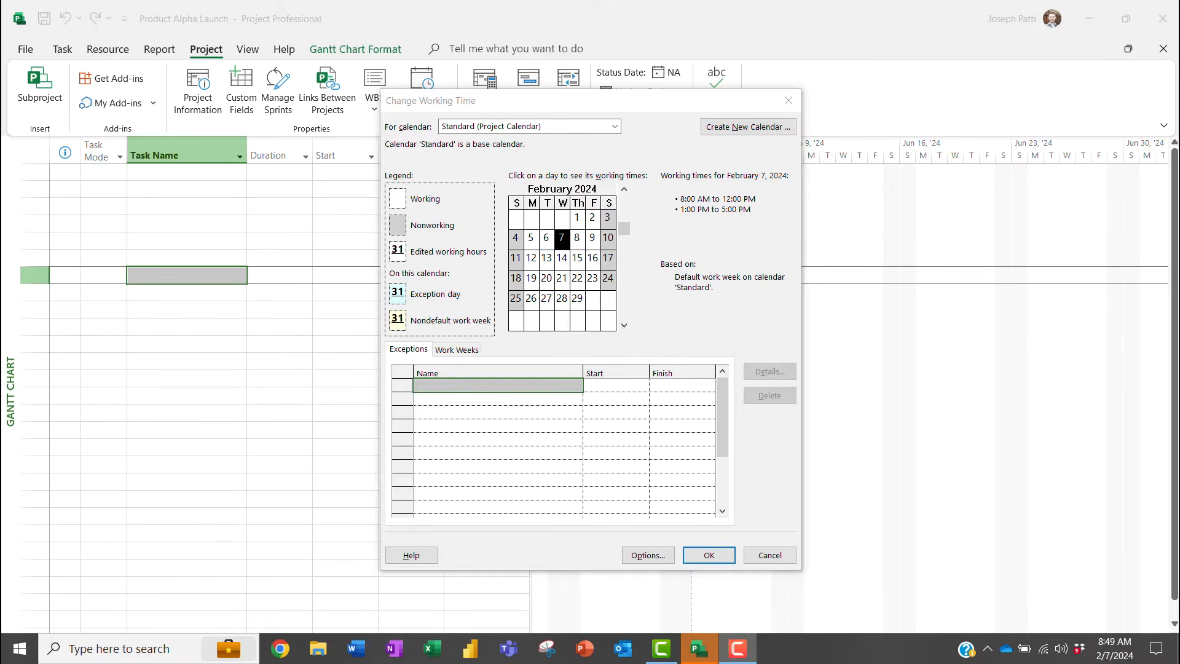
{"action": "left_click", "coordinate": [615, 126]}
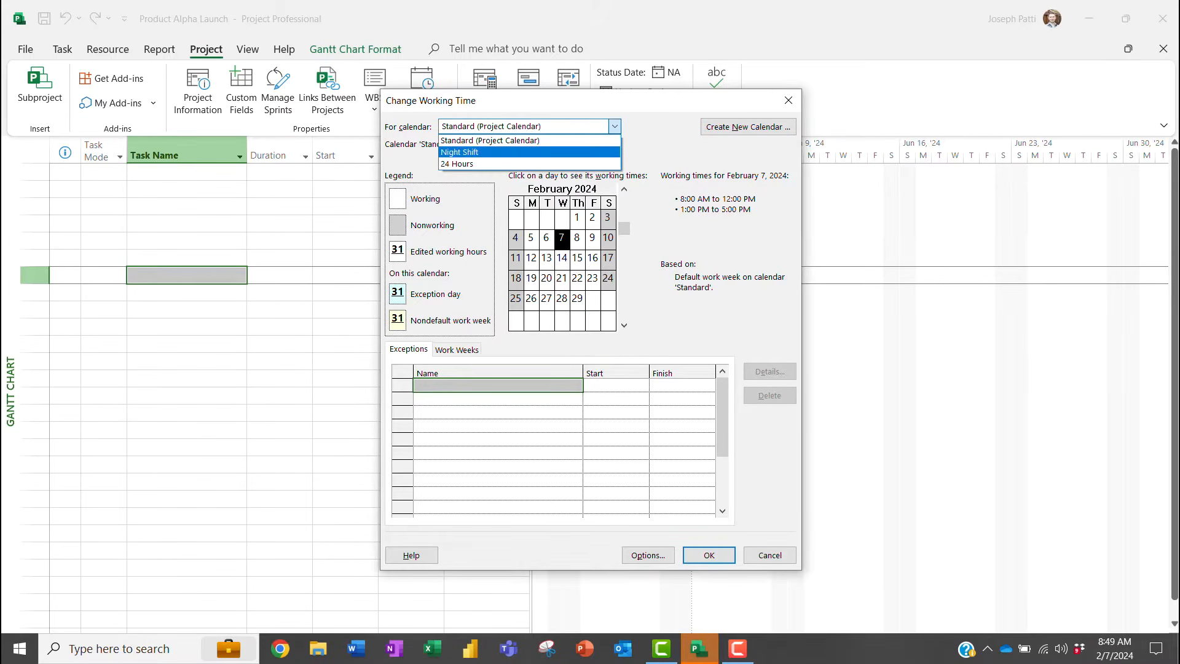
{"action": "key", "text": "Escape"}
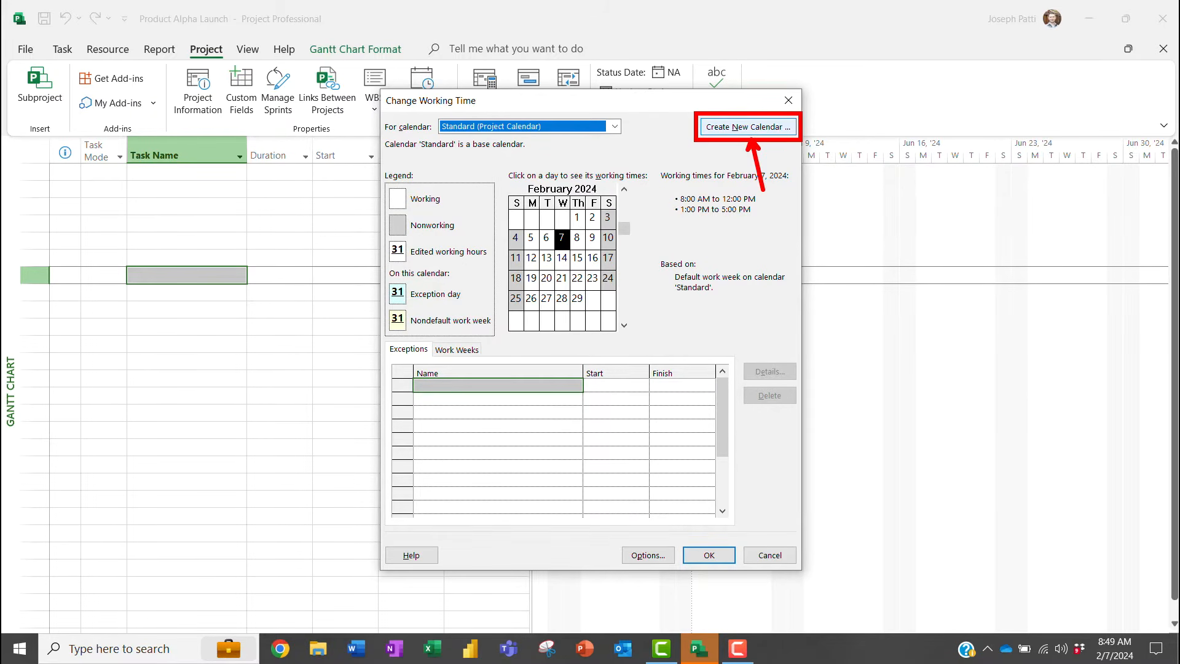
Create a new base calendar as a copy of Standard, named Product Alpha Launch Calendar
{"action": "left_click", "coordinate": [749, 127]}
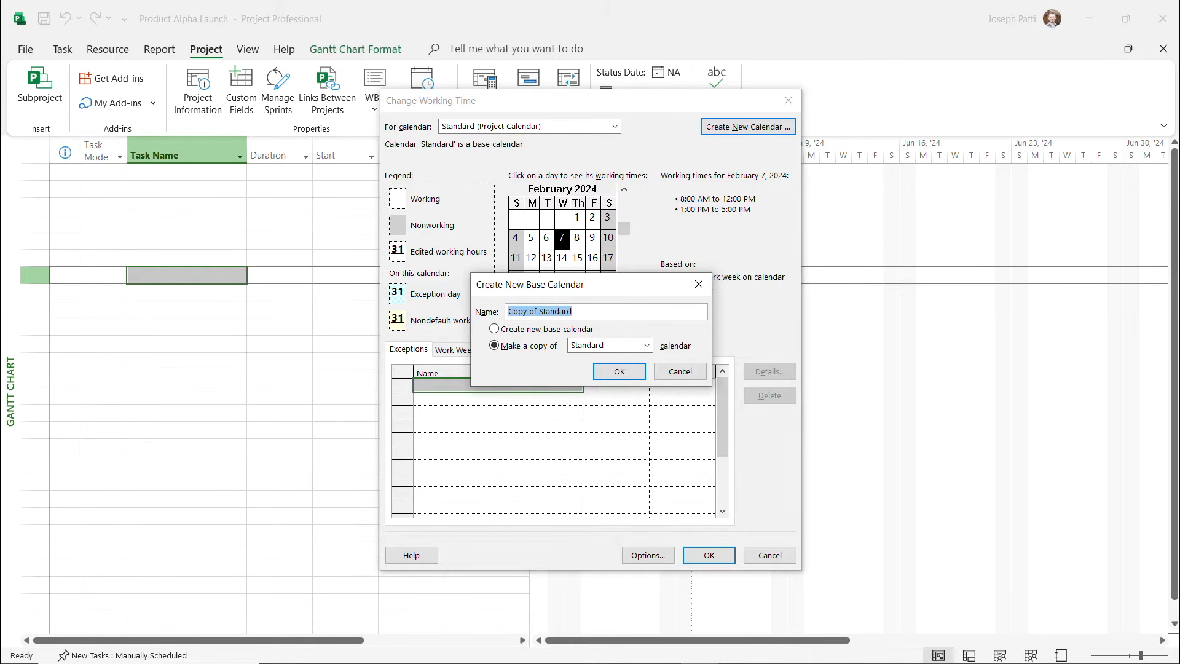
{"action": "left_click", "coordinate": [646, 345]}
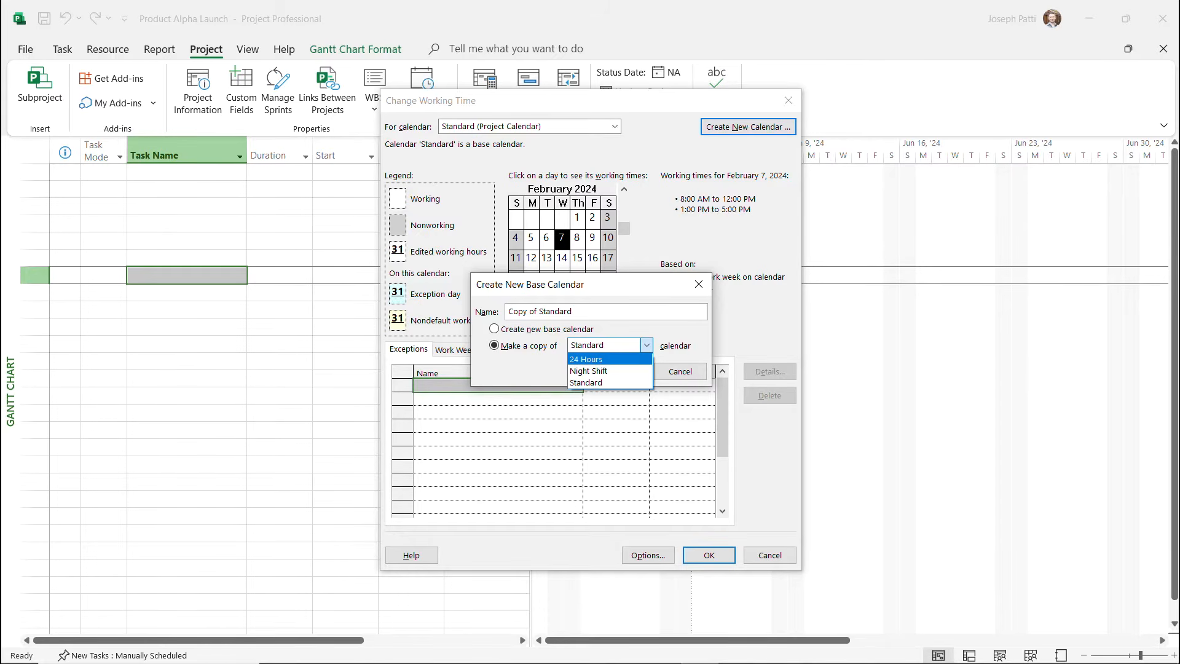
{"action": "left_click", "coordinate": [647, 345]}
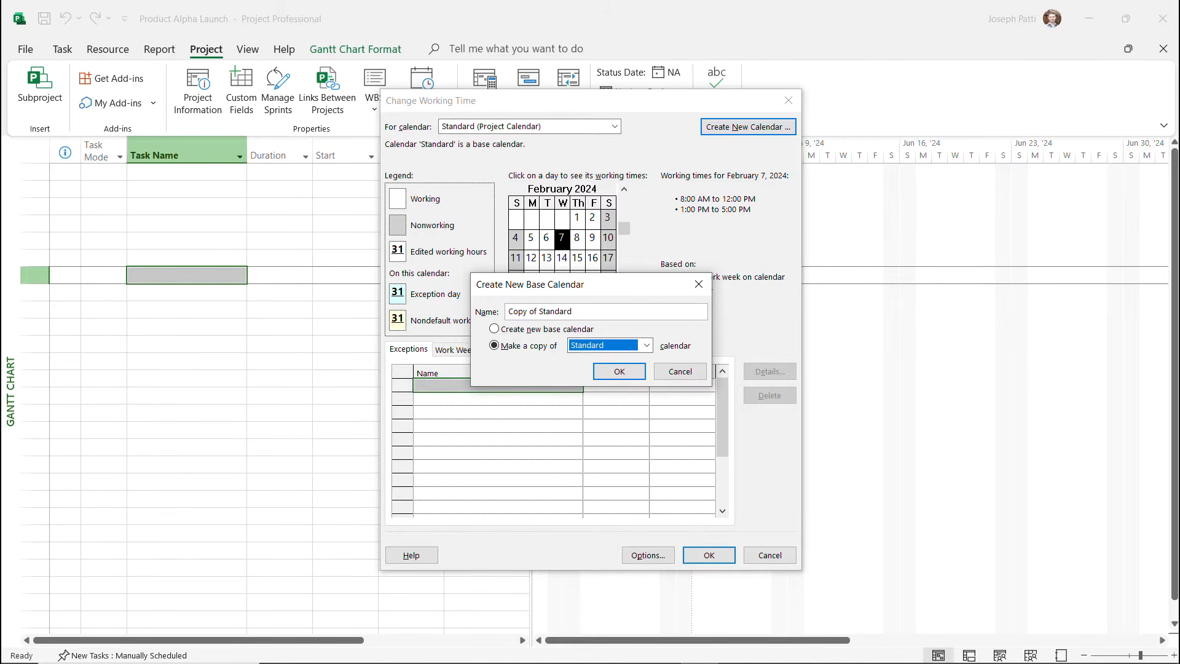
{"action": "left_click_drag", "start_coordinate": [576, 312], "coordinate": [506, 312]}
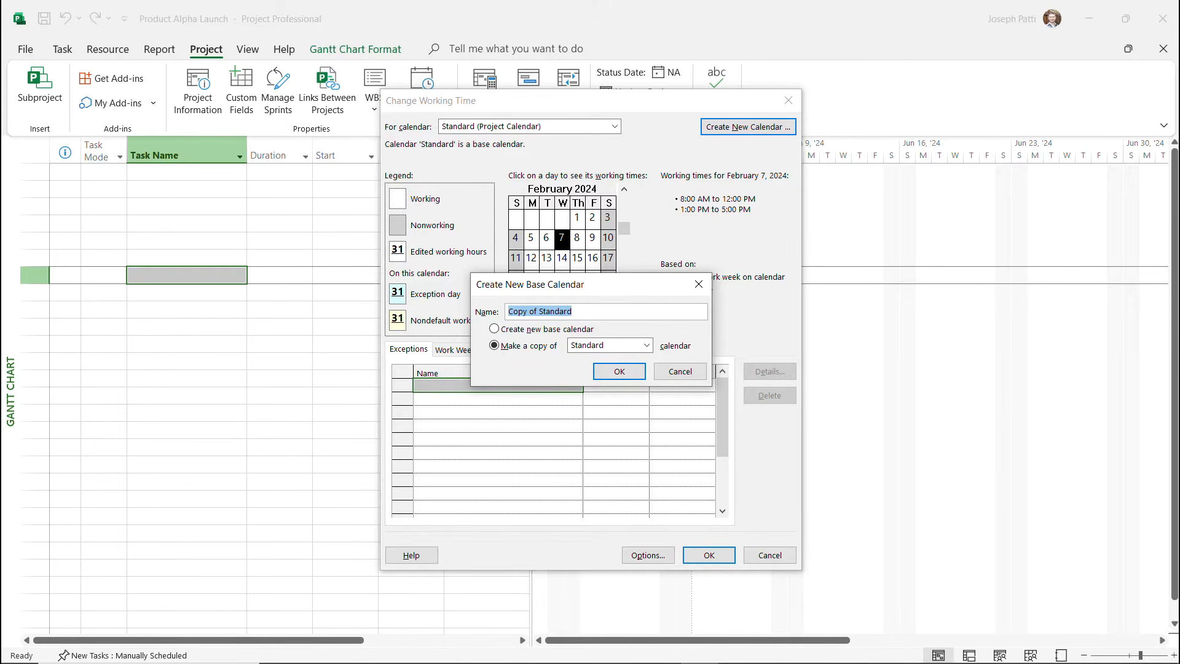
{"action": "type", "text": "Prod"}
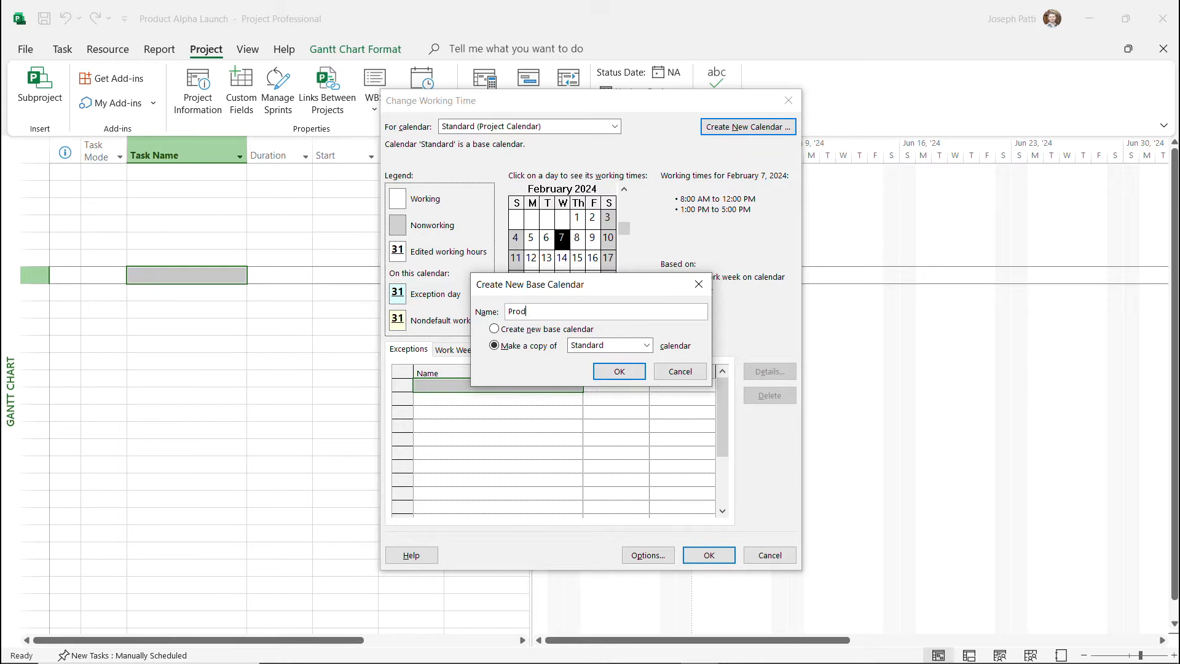
{"action": "type", "text": "uct Alpha Launch Calendar"}
{"action": "key", "text": "Return"}
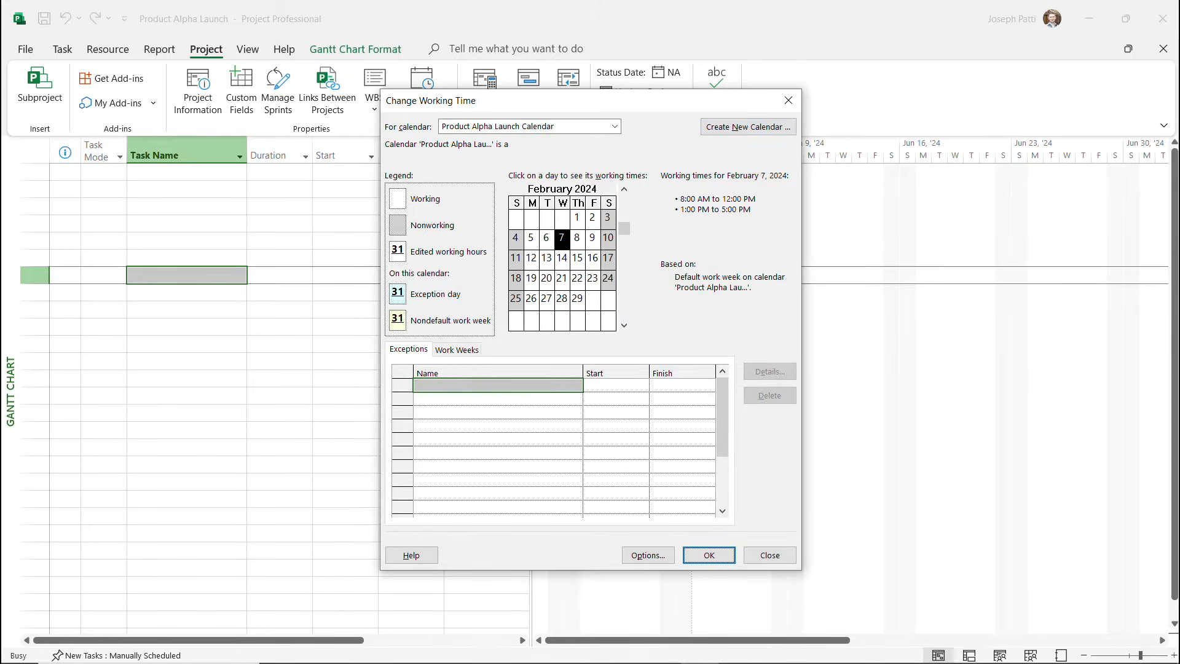
Add an exception named 4th of July to the Product Alpha Launch Calendar, dated 7/4/2024
{"action": "left_click", "coordinate": [614, 126]}
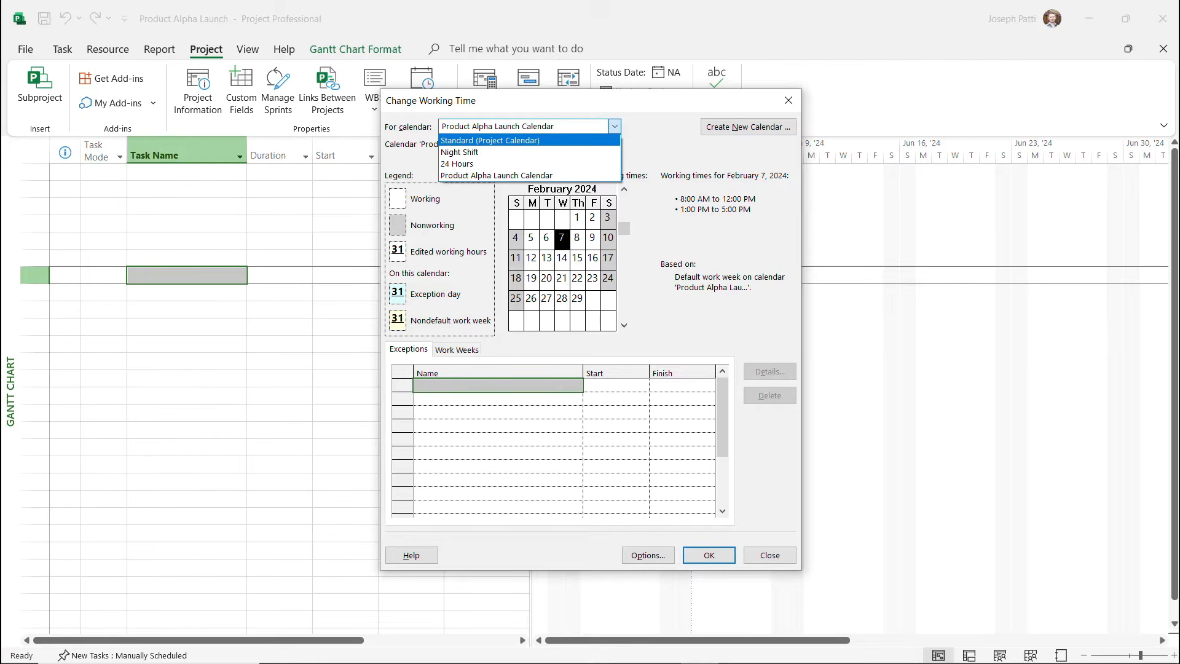
{"action": "left_click", "coordinate": [497, 176]}
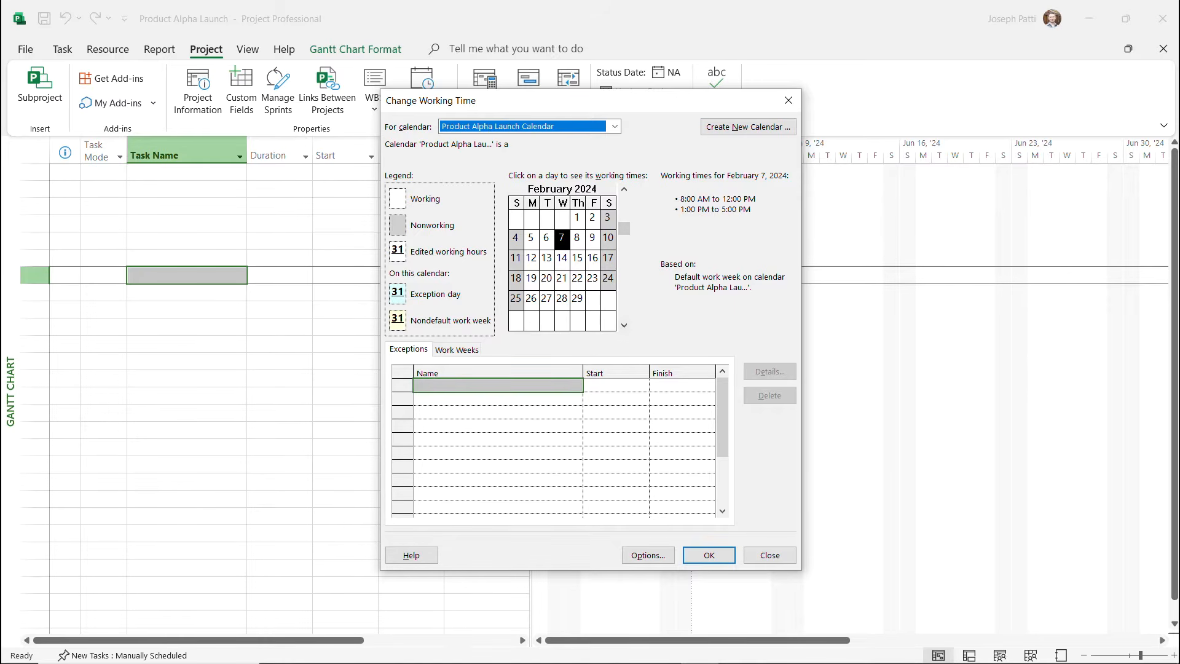
{"action": "left_click", "coordinate": [498, 385]}
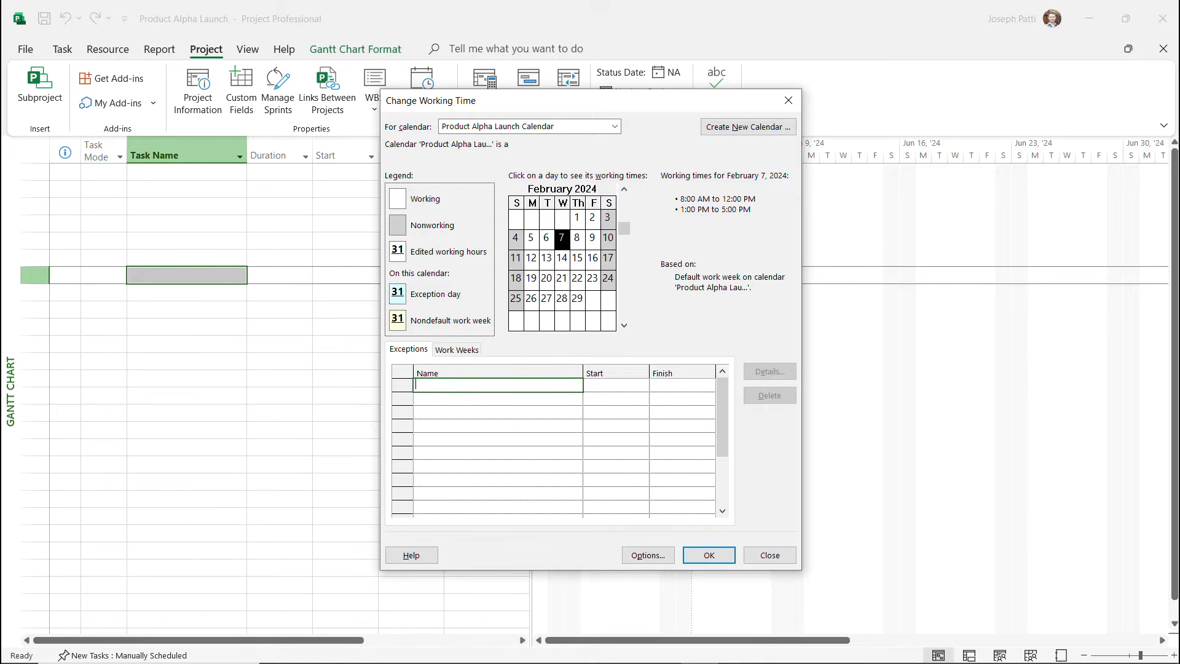
{"action": "type", "text": "4th of July"}
{"action": "key", "text": "Tab"}
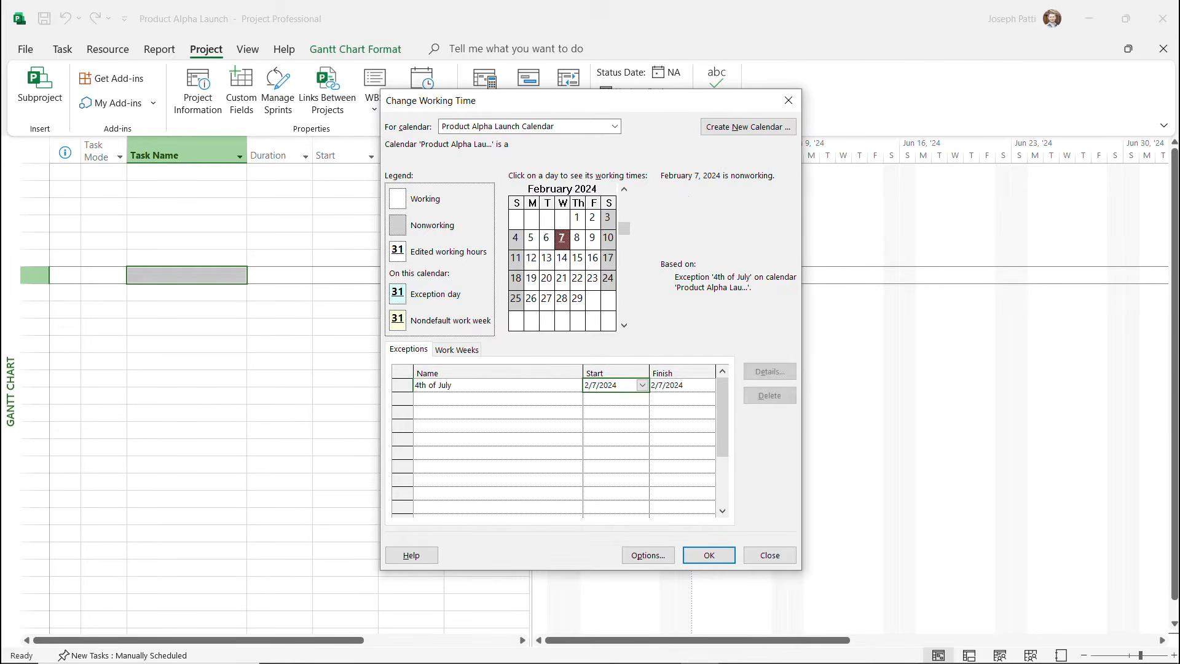
{"action": "left_click", "coordinate": [642, 386]}
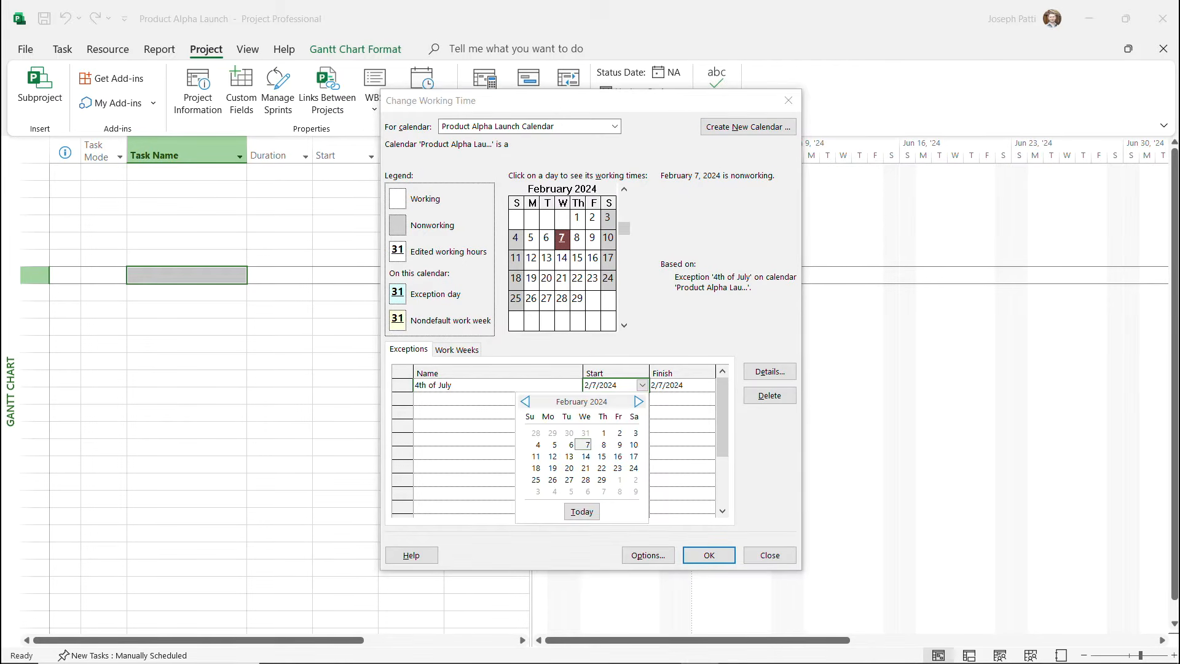
{"action": "left_click", "coordinate": [639, 401]}
{"action": "left_click", "coordinate": [638, 401]}
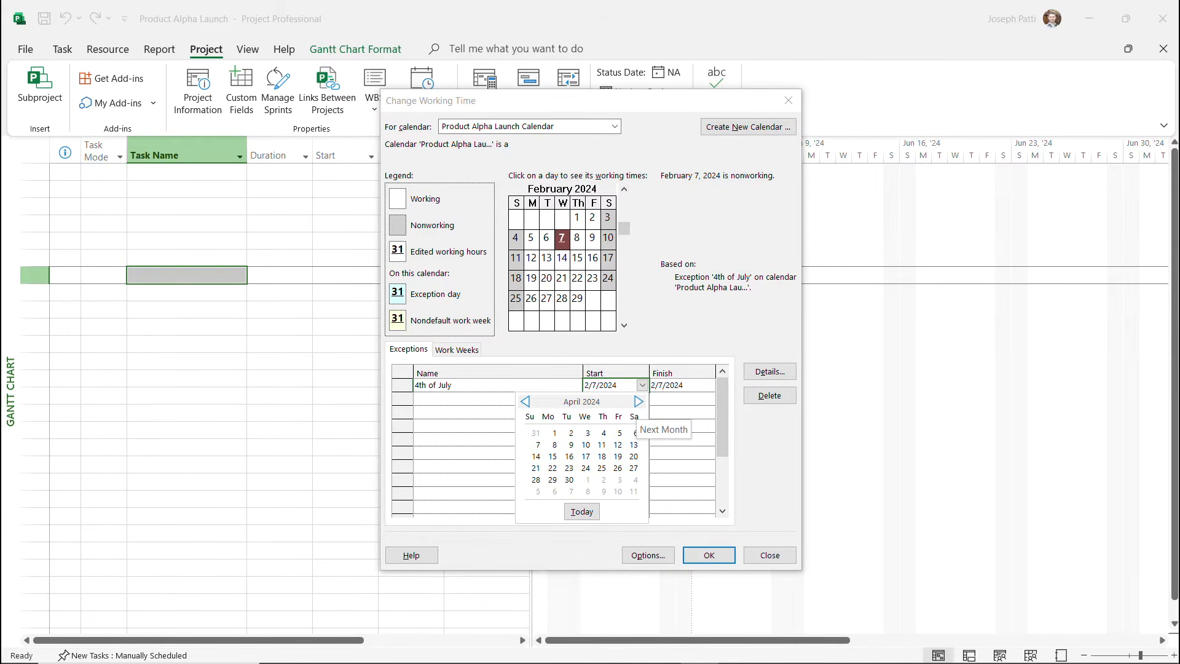
{"action": "left_click", "coordinate": [638, 401]}
{"action": "left_click", "coordinate": [639, 402]}
{"action": "left_click", "coordinate": [638, 402]}
{"action": "left_click", "coordinate": [604, 433]}
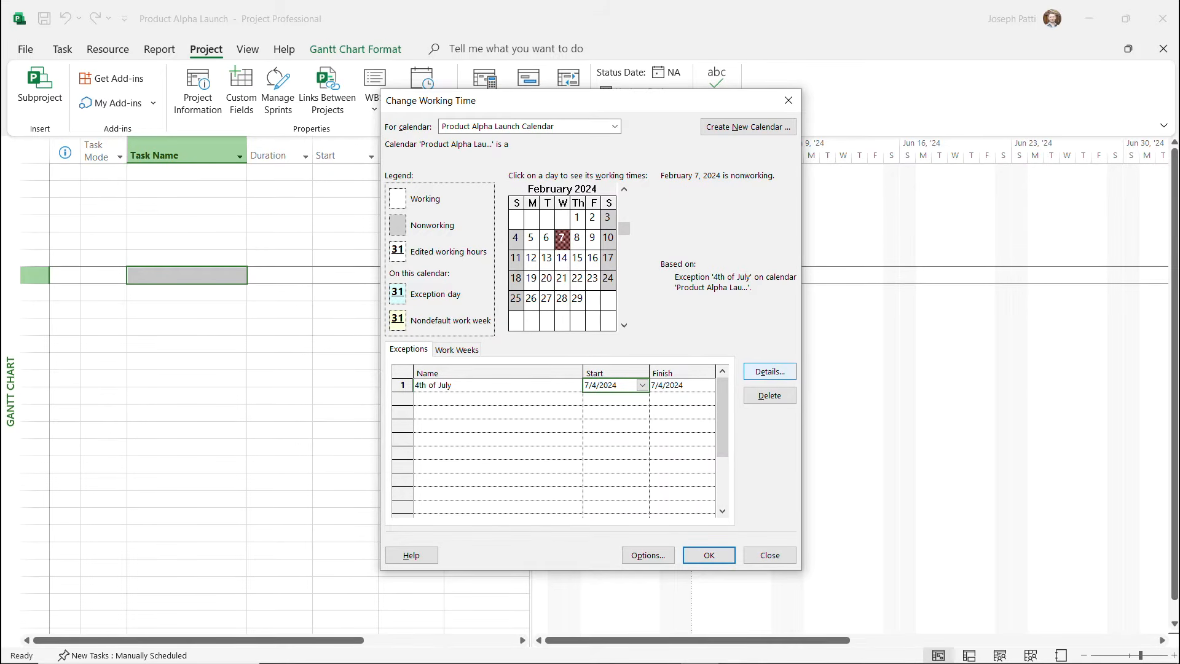
Examine the nonworking and working times options in the 4th of July exception's details, and leave them without saving changes
{"action": "left_click", "coordinate": [770, 372]}
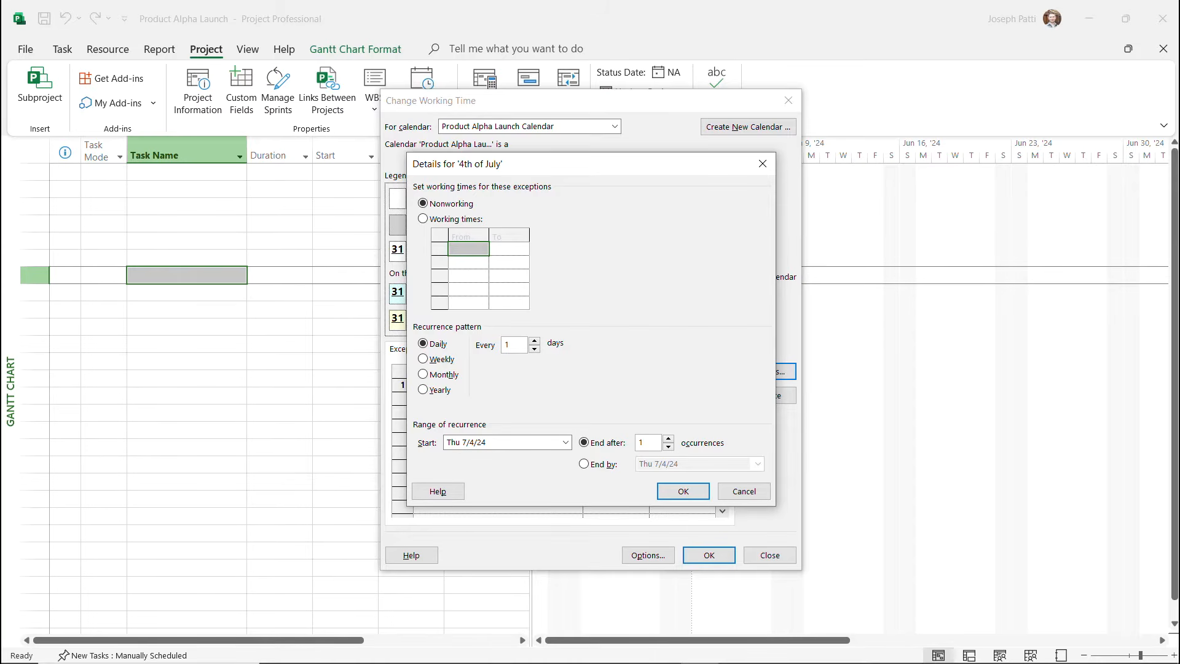
{"action": "left_click", "coordinate": [432, 219]}
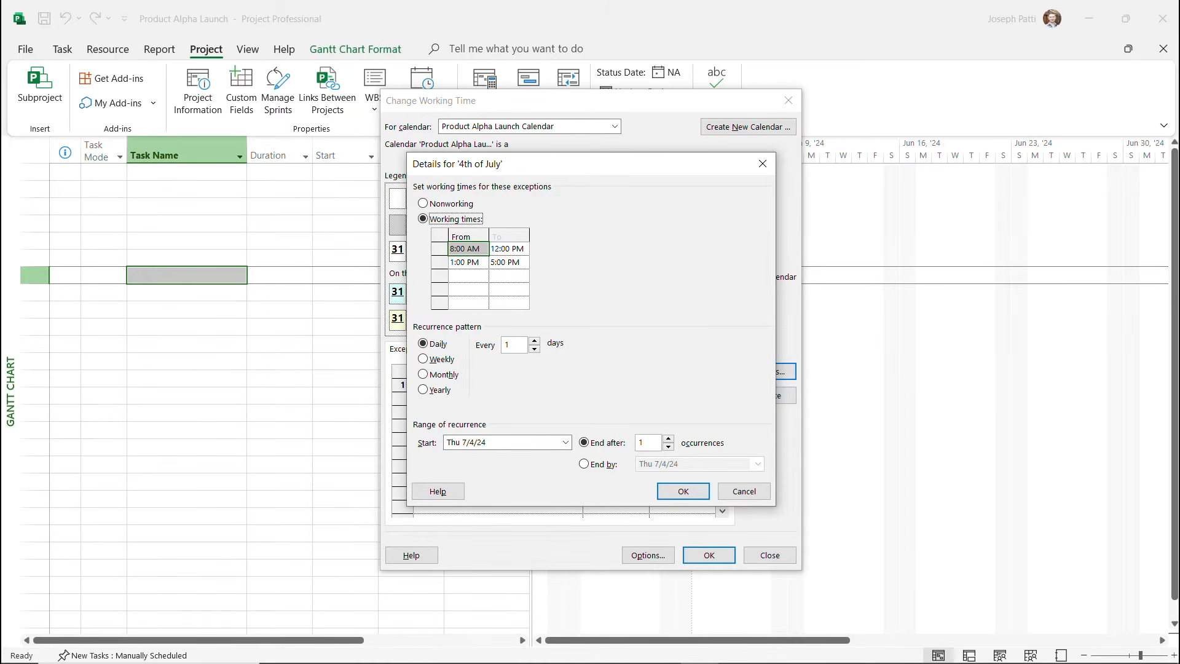
{"action": "left_click", "coordinate": [509, 263]}
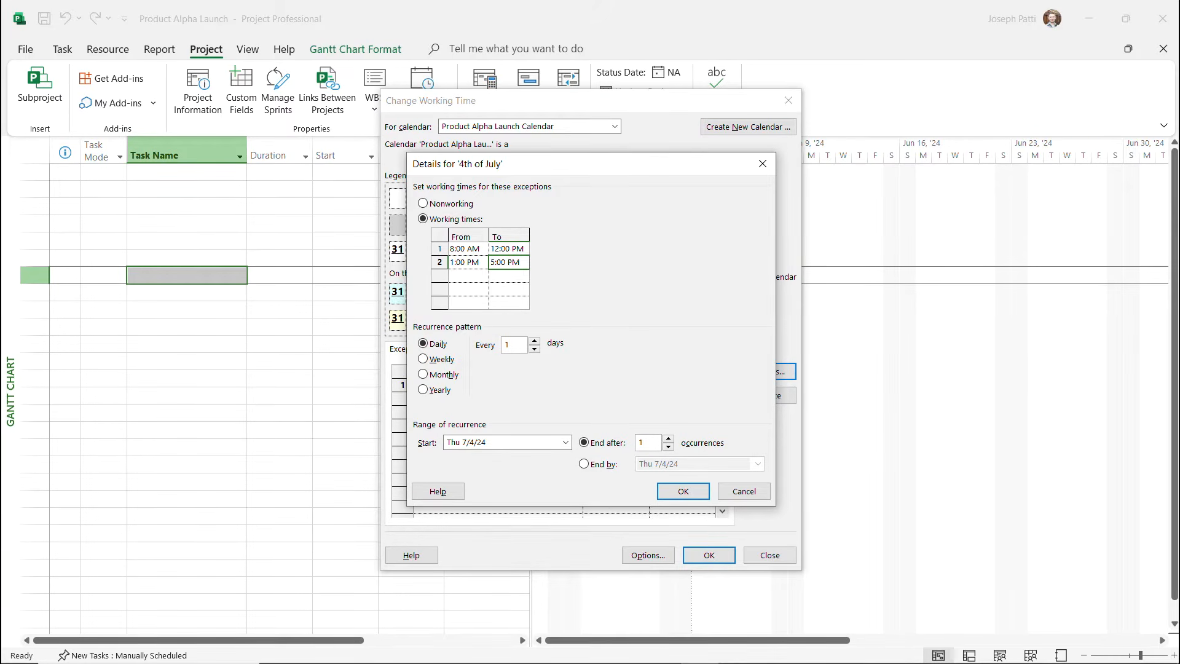
{"action": "left_click", "coordinate": [423, 203]}
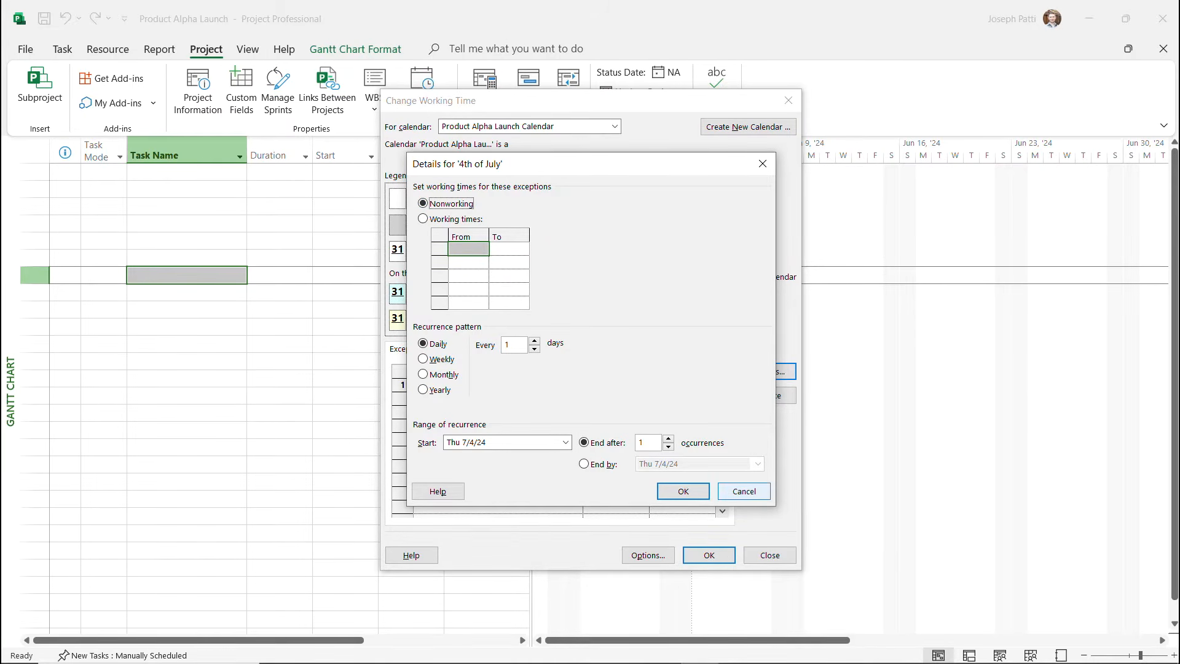
{"action": "left_click", "coordinate": [745, 491]}
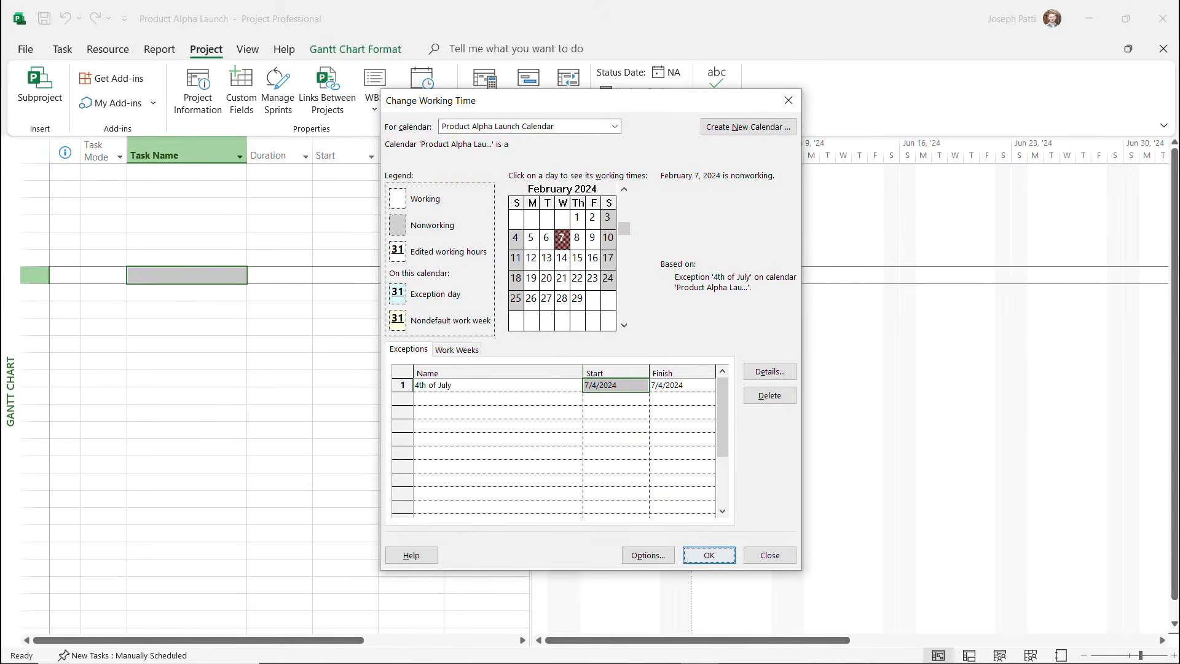
Apply the working time changes and assign Product Alpha Launch Calendar as the project's calendar in the project information
{"action": "left_click", "coordinate": [708, 555]}
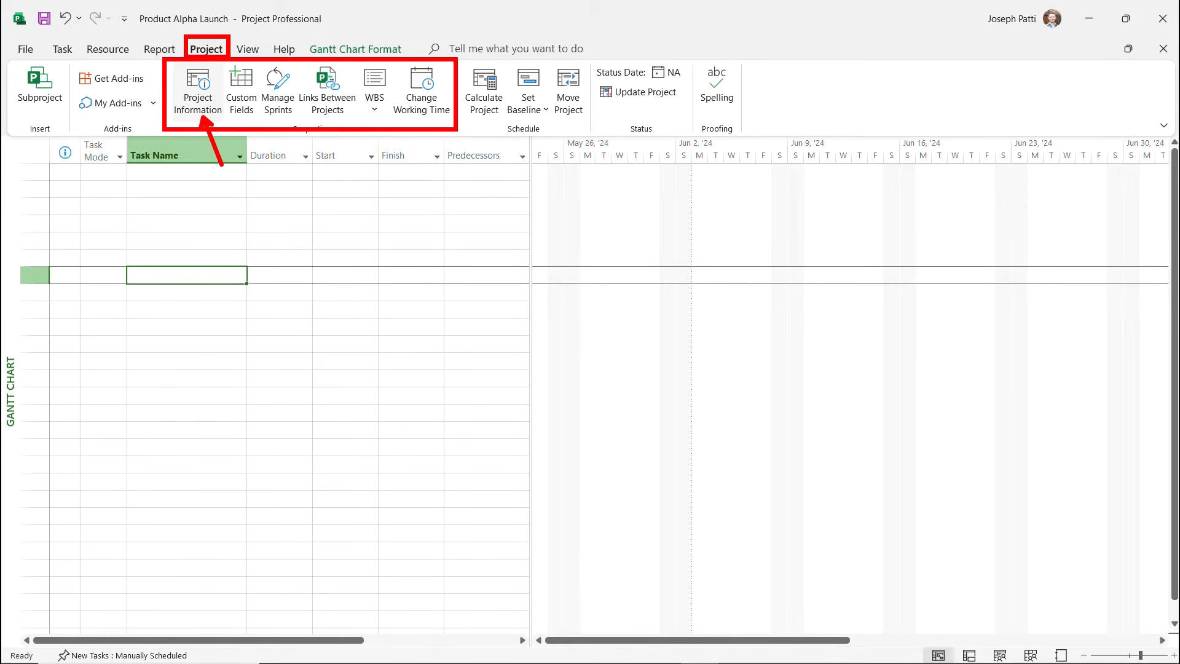
{"action": "left_click", "coordinate": [198, 86]}
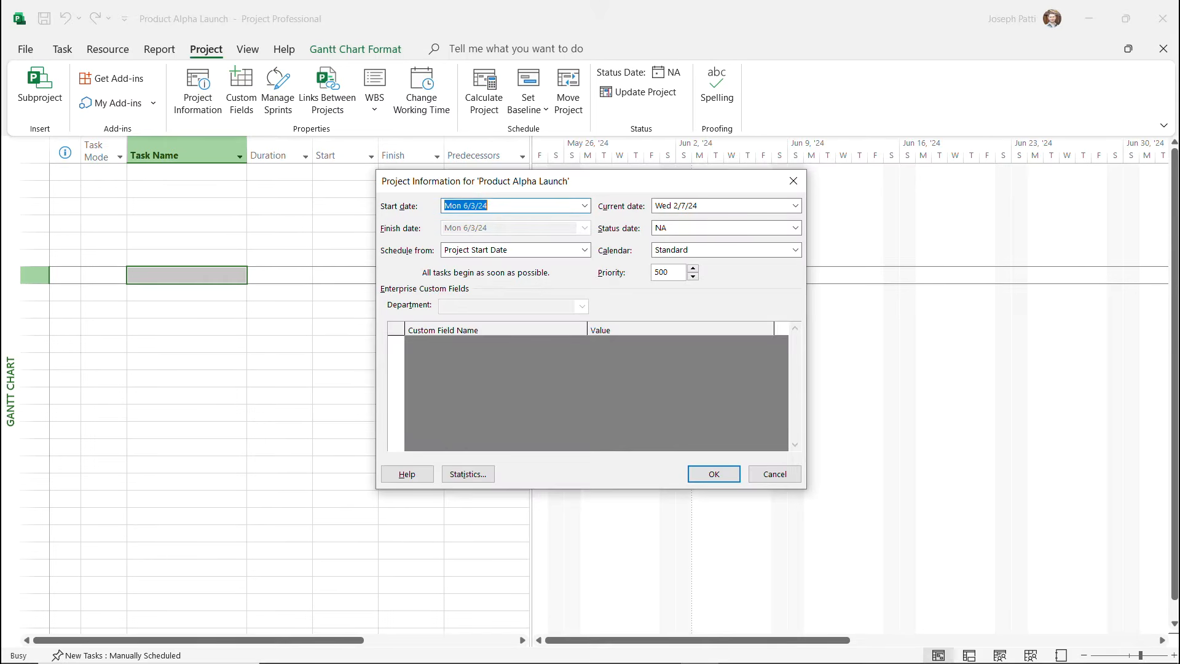
{"action": "left_click_drag", "start_coordinate": [517, 182], "coordinate": [306, 196]}
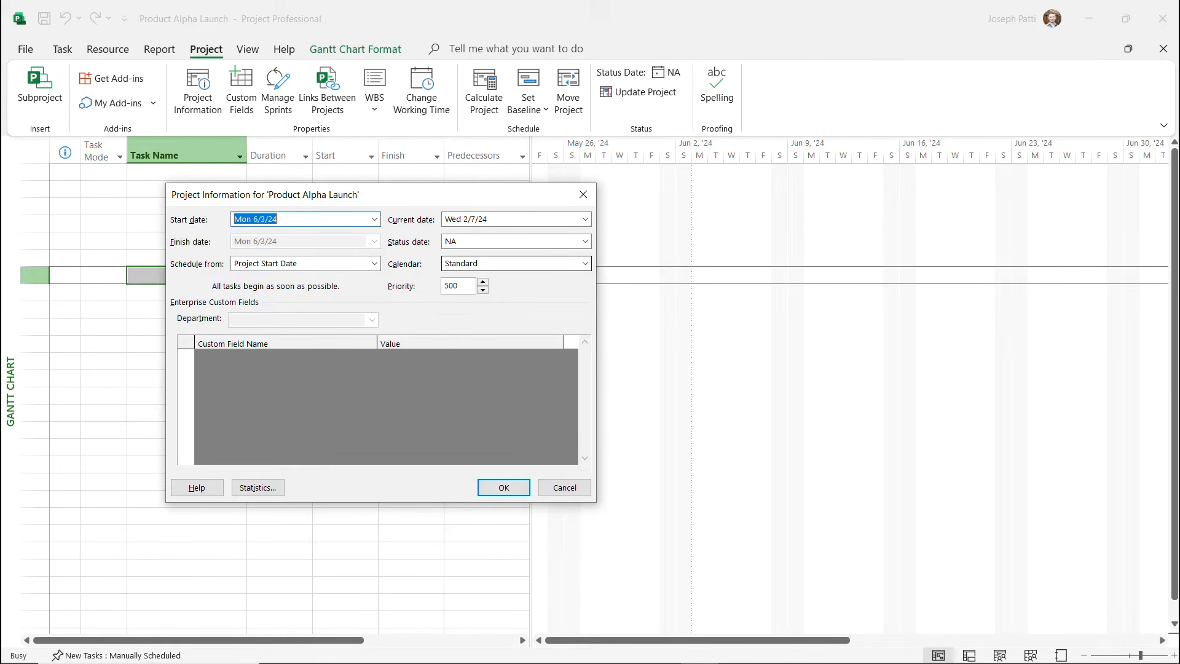
{"action": "left_click", "coordinate": [585, 263]}
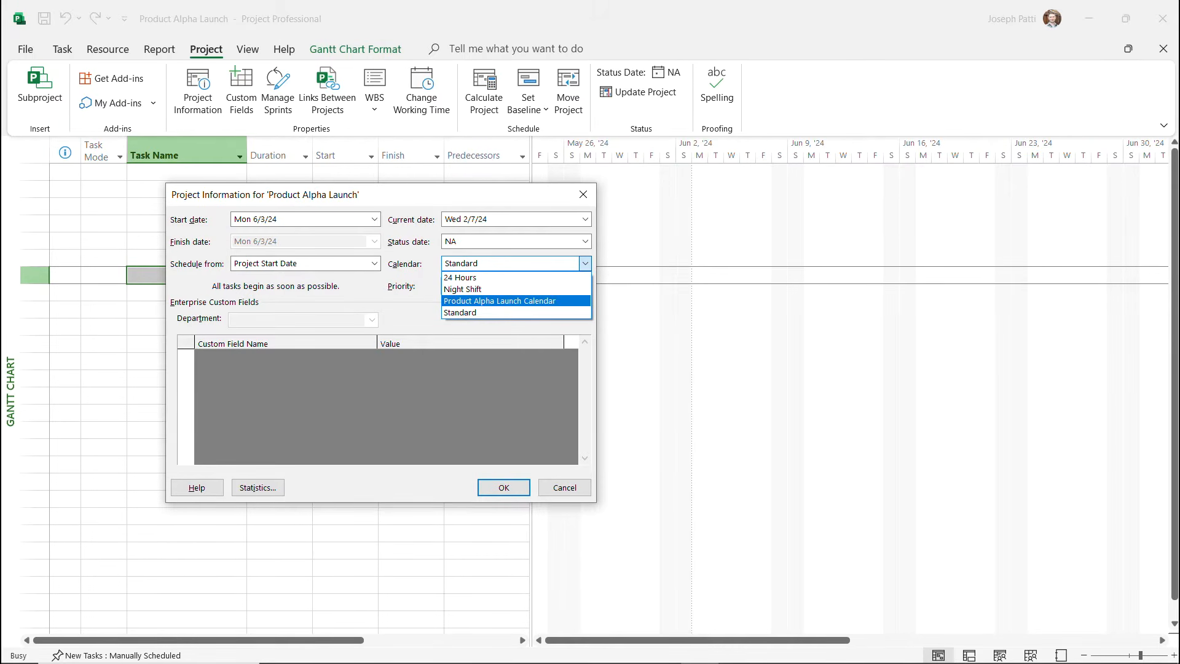
{"action": "left_click", "coordinate": [499, 301]}
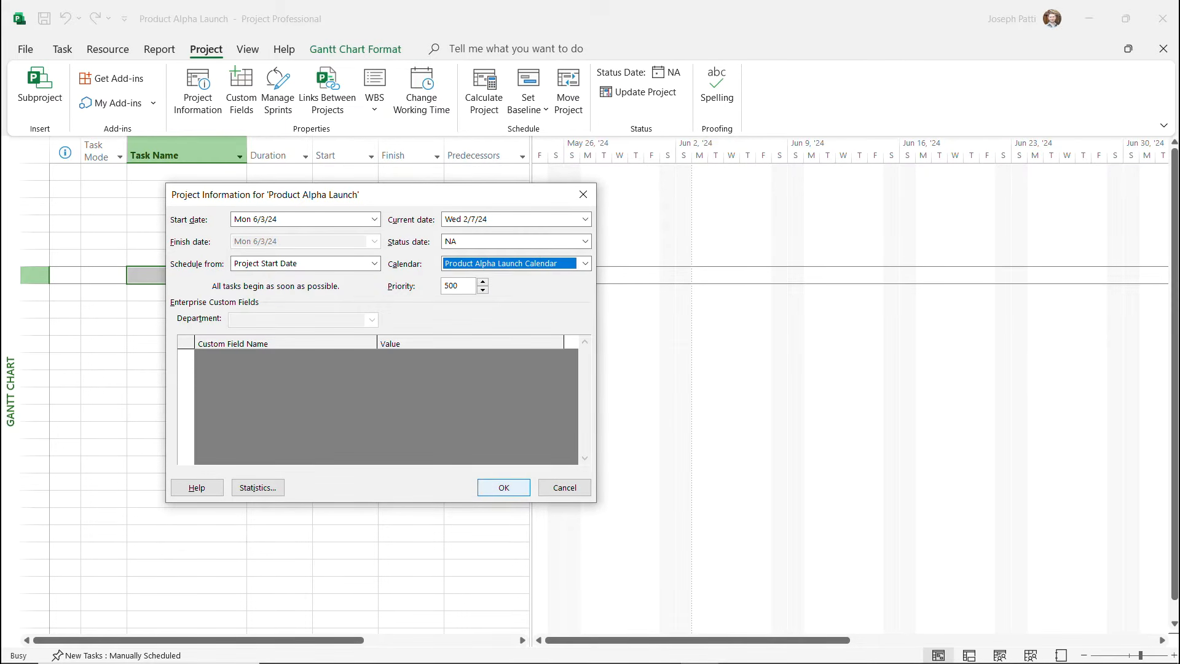
{"action": "left_click", "coordinate": [503, 487]}
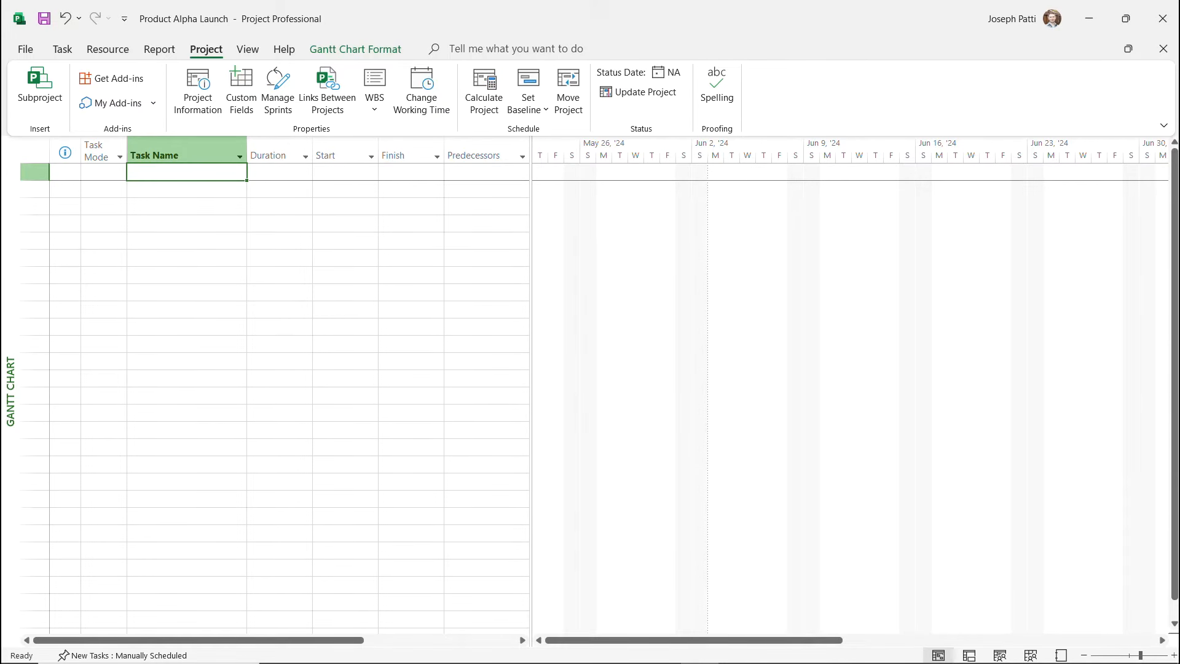
Widen the task table to show its columns through Add New Column, and enter Planning Phase as the first task
{"action": "left_click_drag", "start_coordinate": [531, 368], "coordinate": [717, 369]}
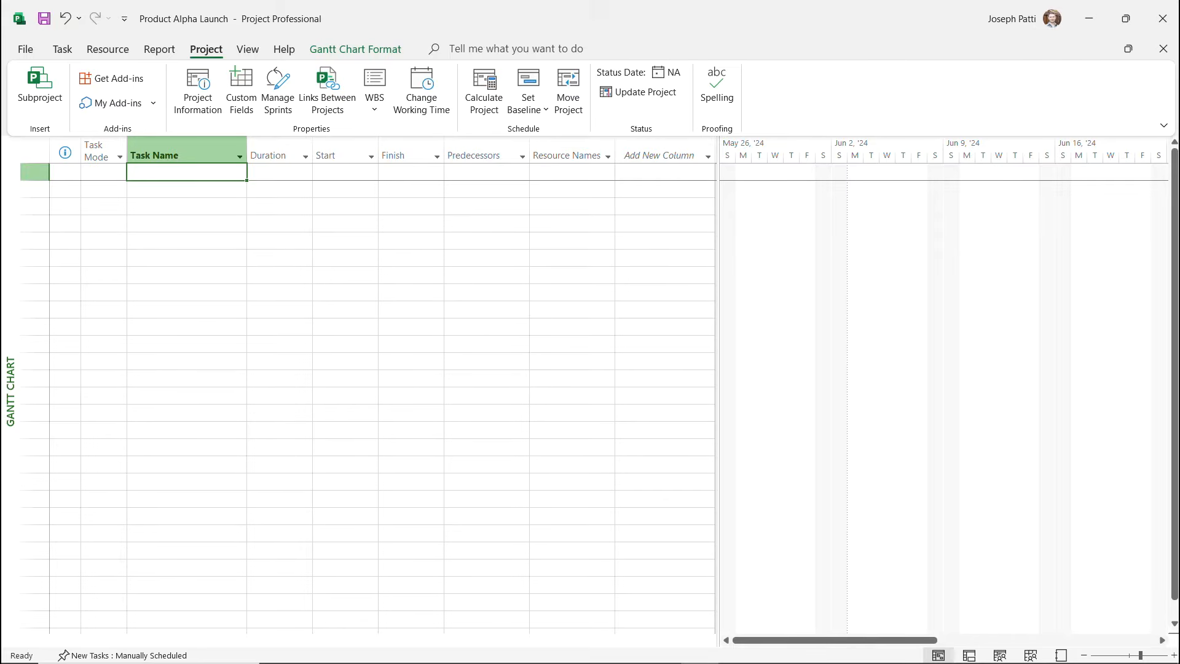
{"action": "left_click", "coordinate": [187, 172]}
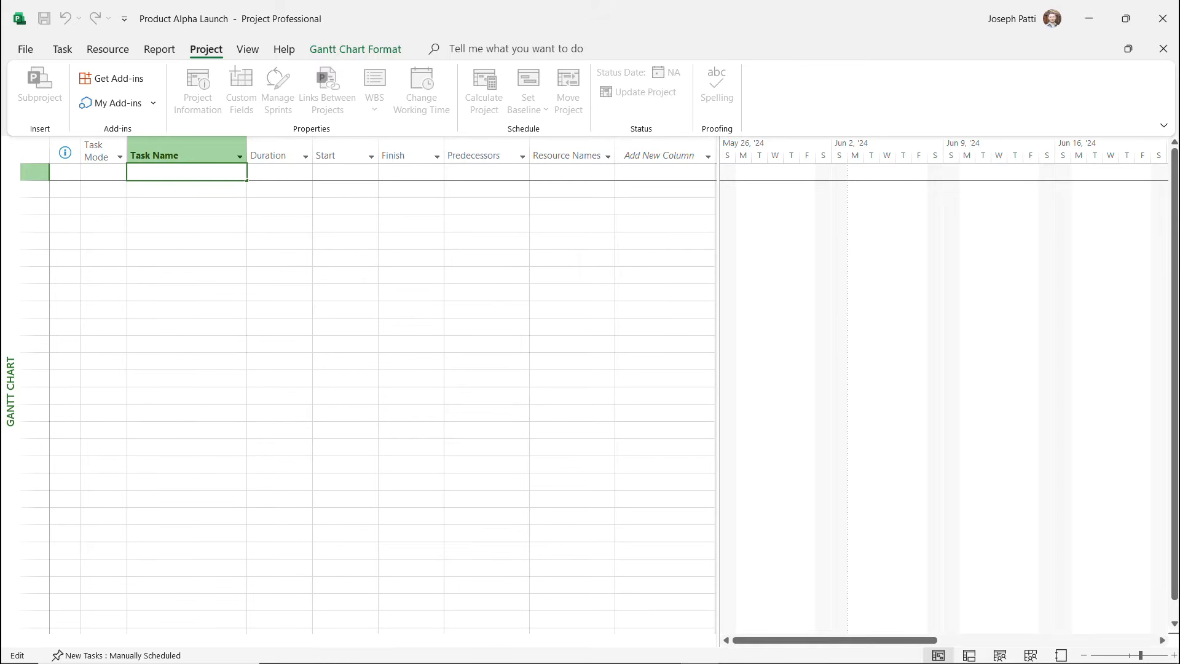
{"action": "type", "text": "Planning Phase"}
{"action": "key", "text": "Return"}
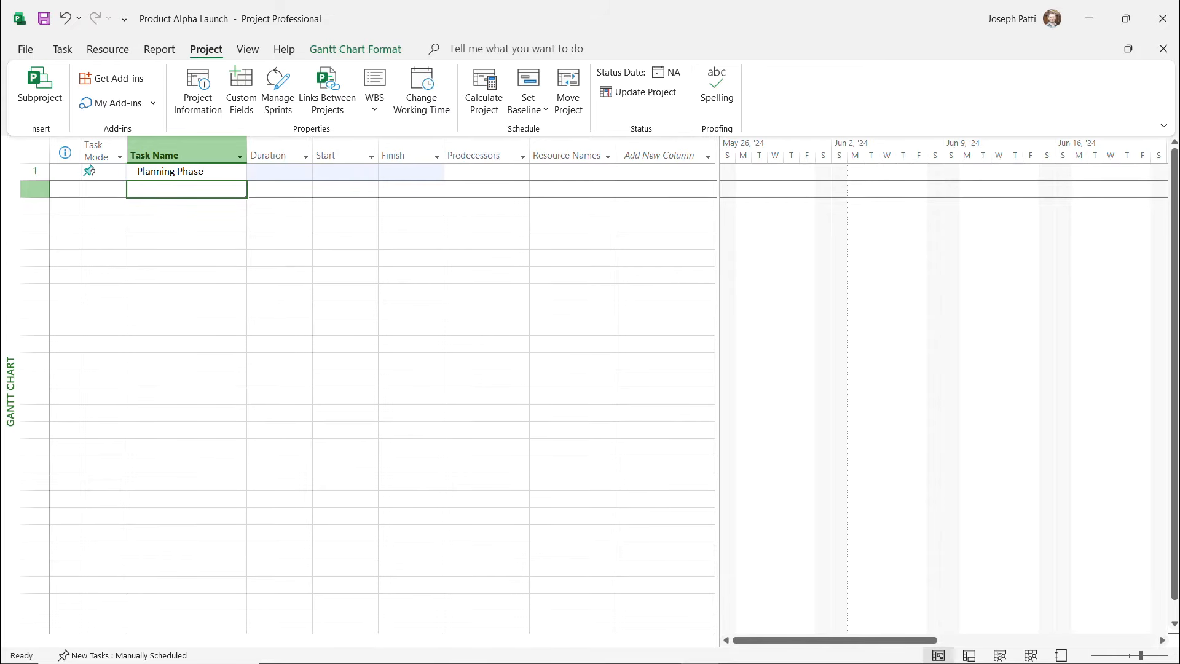
Add the task Conduct Marketing Research below Planning Phase and fit the Task Name column width to its contents
{"action": "type", "text": "Co"}
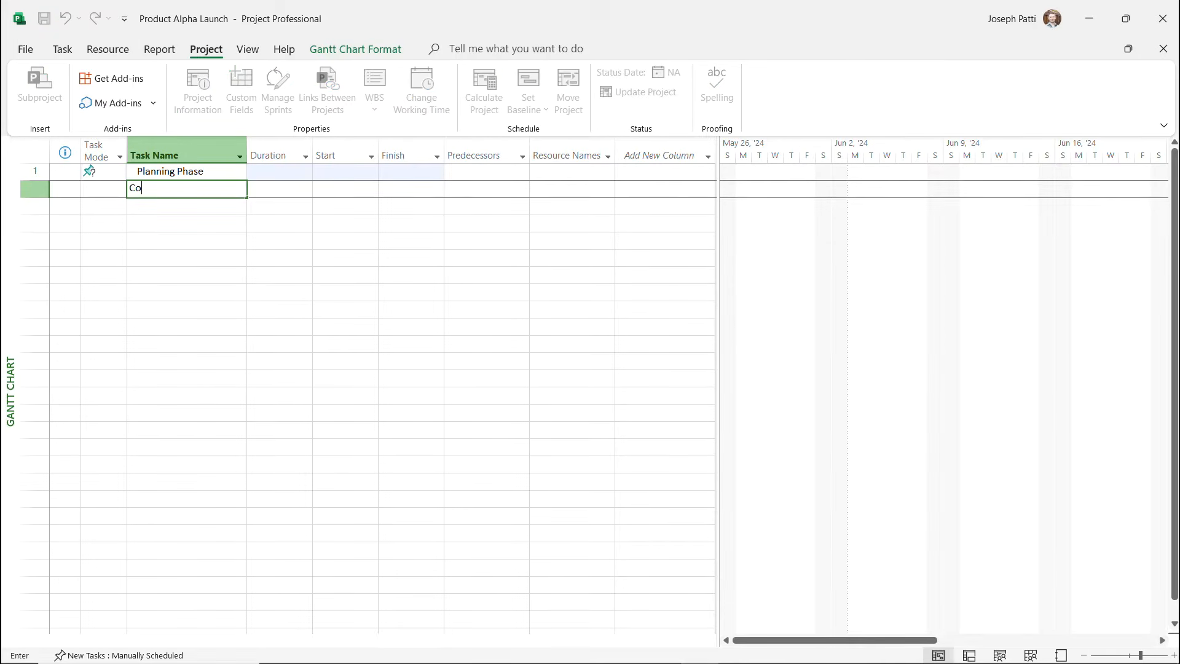
{"action": "type", "text": "nduct Marketing"}
{"action": "type", "text": "esearch"}
{"action": "key", "text": "Return"}
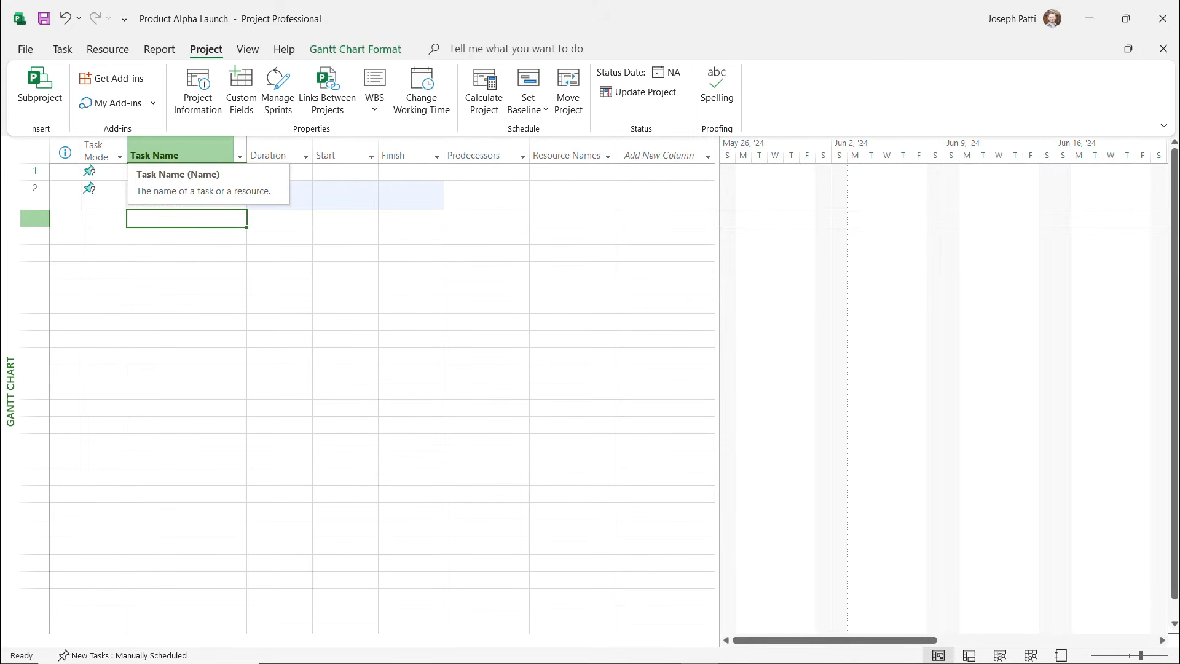
{"action": "double_click", "coordinate": [247, 155]}
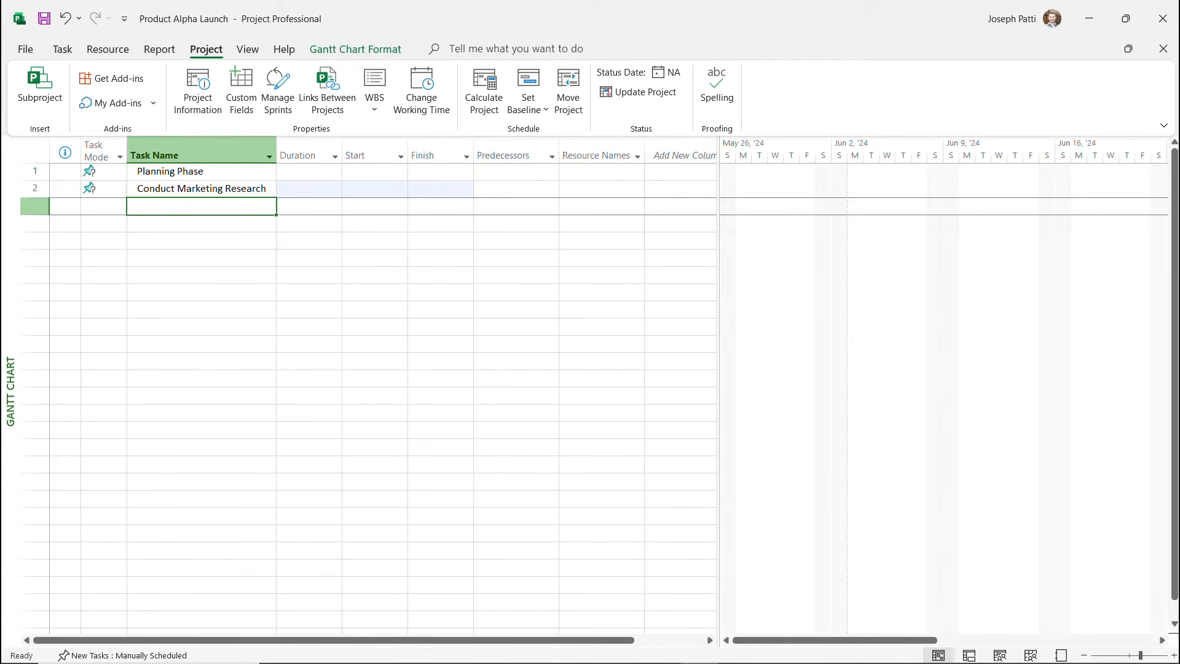
Add the tasks Develop Product Concept and Evaluate Supplier Proposals below Conduct Marketing Research
{"action": "type", "text": "Develop"}
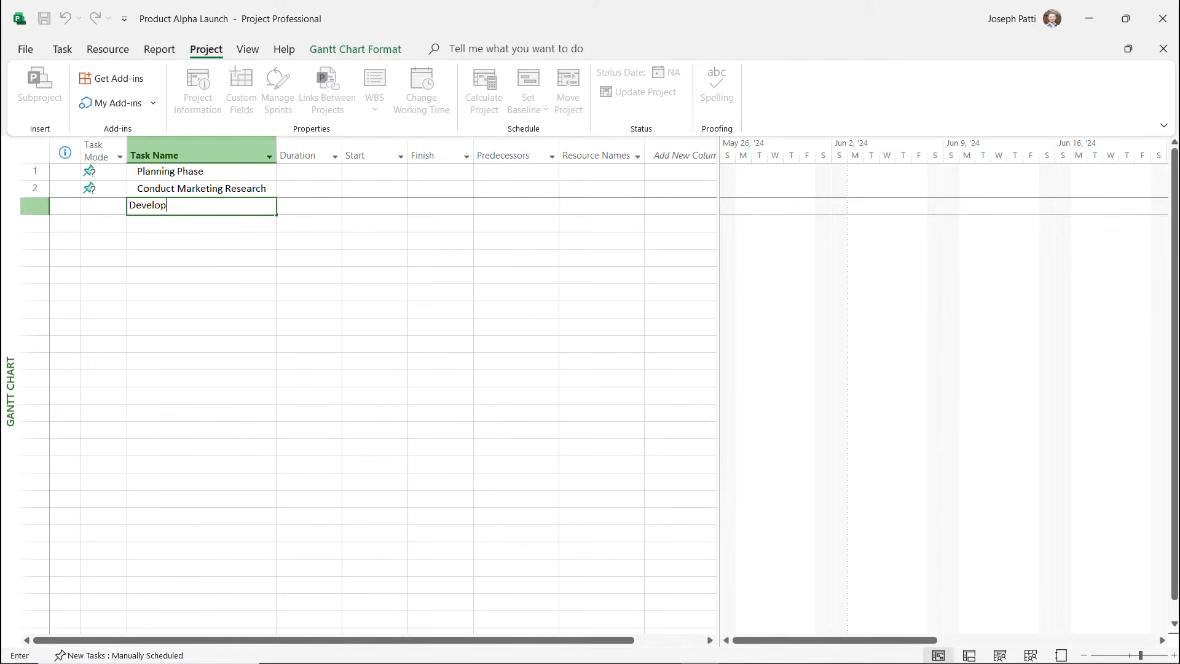
{"action": "type", "text": " Product Concept"}
{"action": "key", "text": "Return"}
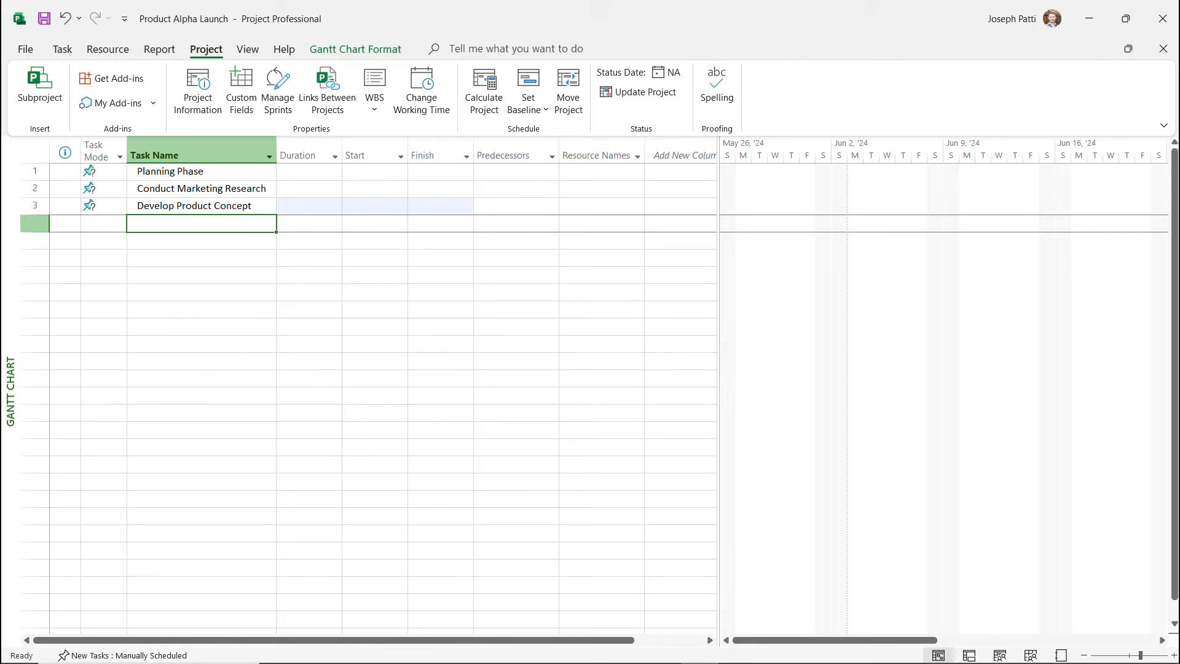
{"action": "type", "text": "Evaluate"}
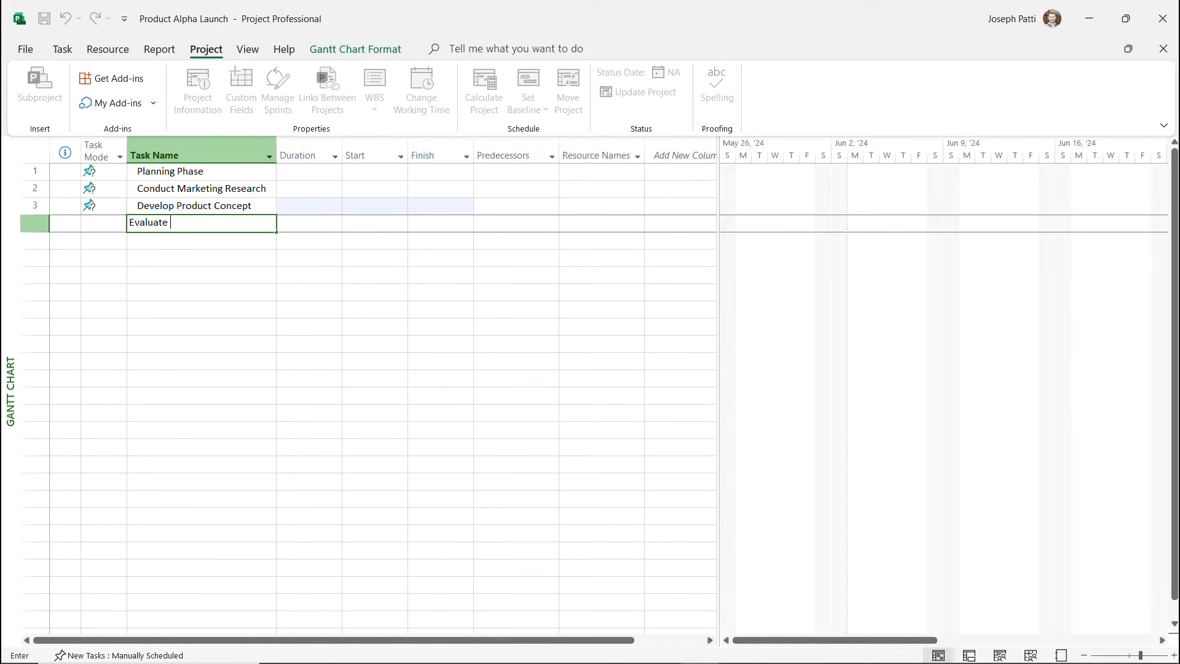
{"action": "type", "text": " Supplier Proposals"}
{"action": "key", "text": "Return"}
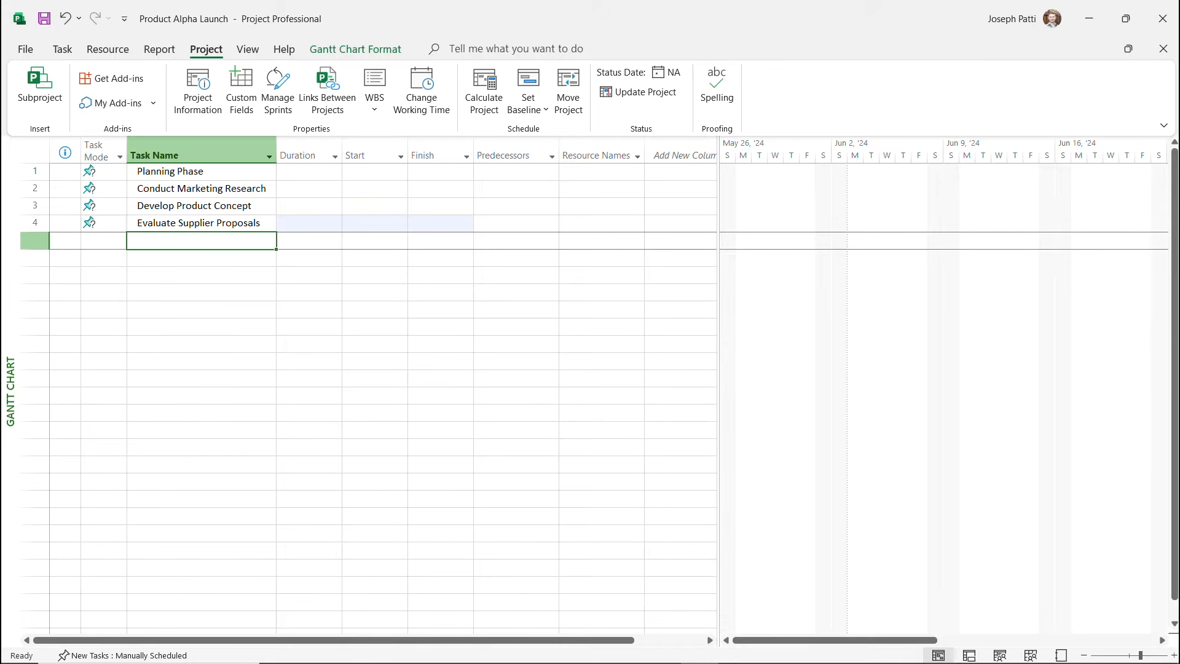
Add the tasks Select Product Manufacturer and Procure Raw Materials below Evaluate Supplier Proposals
{"action": "type", "text": "Select"}
{"action": "key", "text": "BackSpace"}
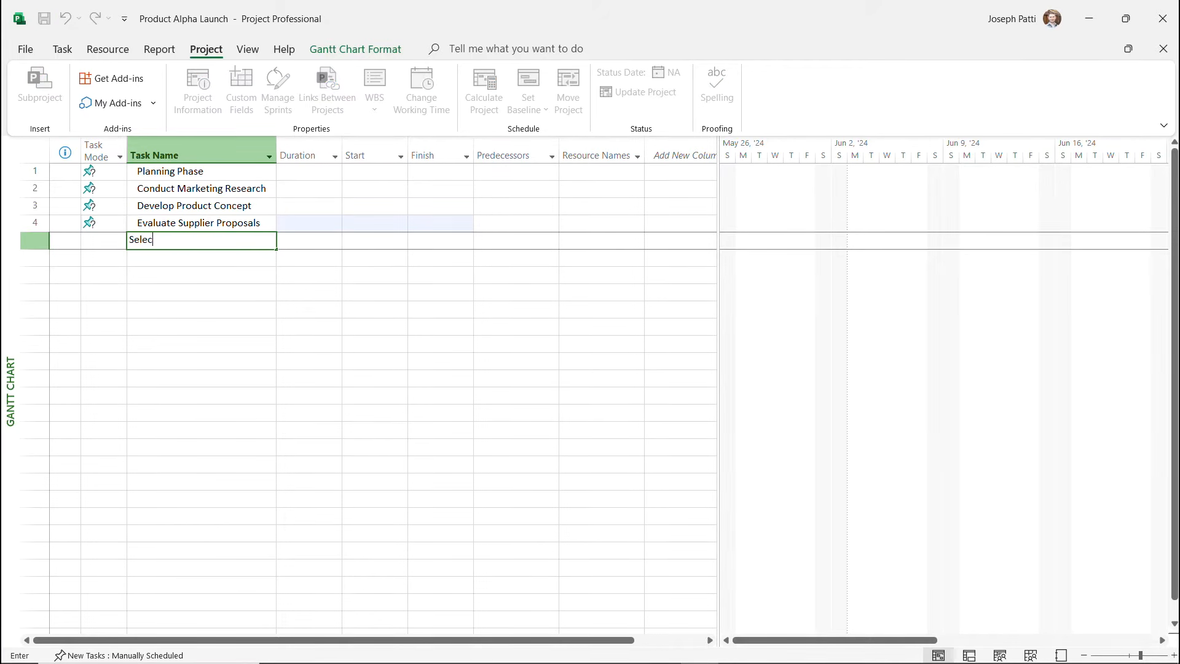
{"action": "type", "text": "t Product Manufacturer"}
{"action": "key", "text": "Return"}
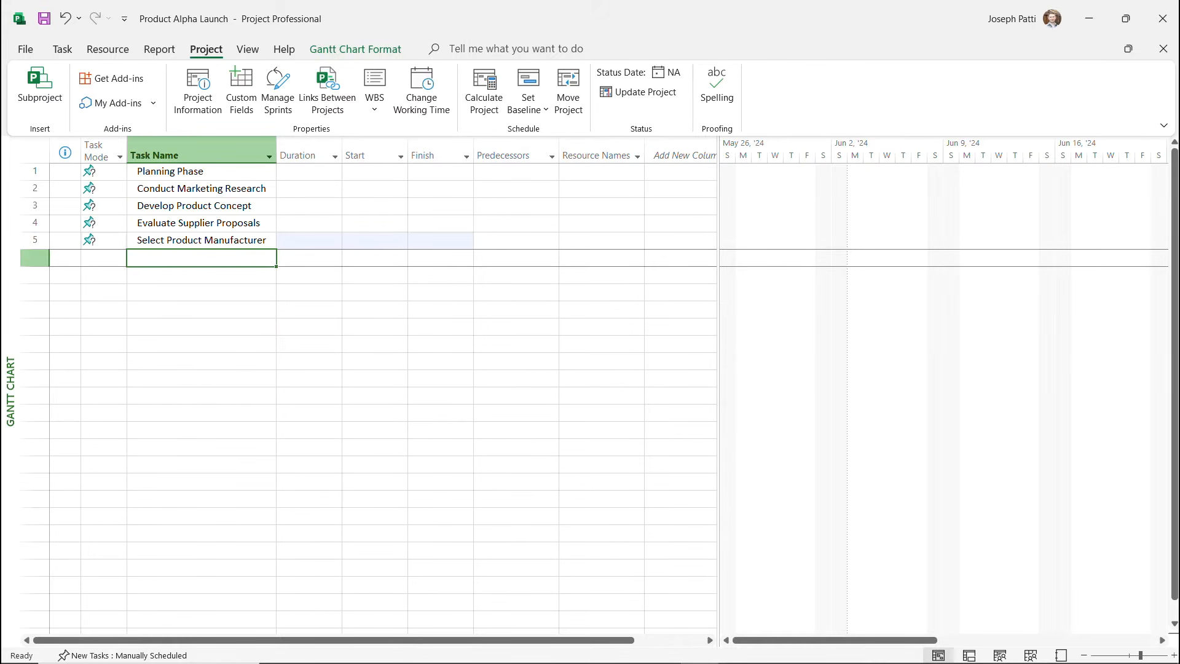
{"action": "type", "text": "Procure"}
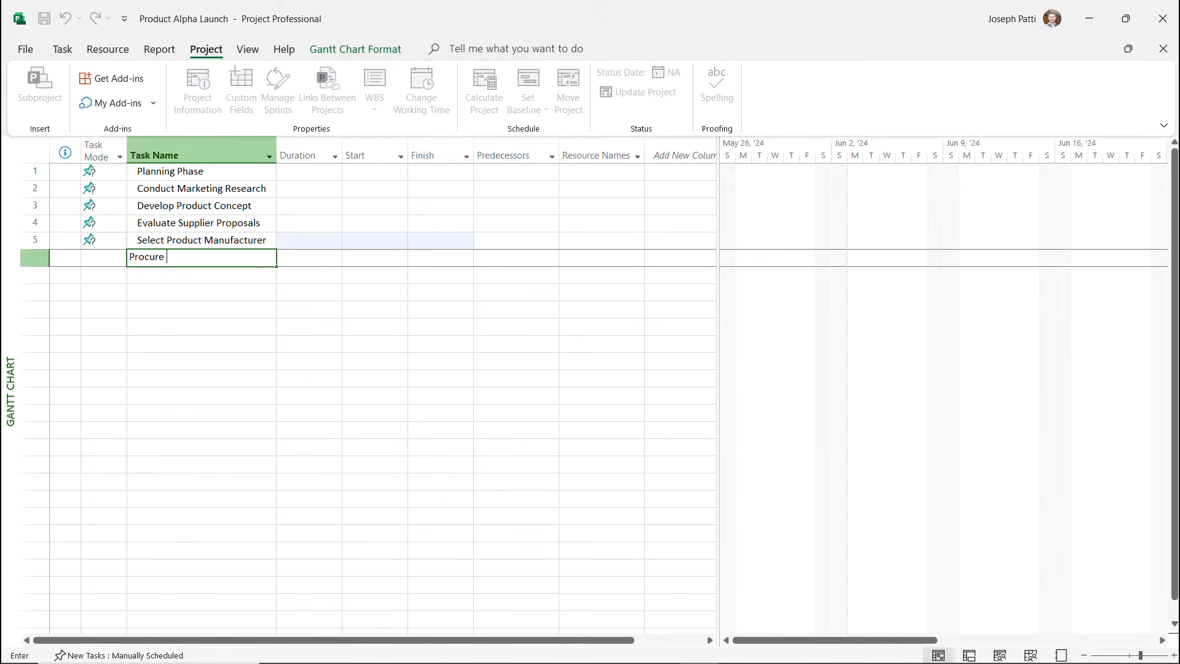
{"action": "type", "text": " Raw Materials"}
{"action": "key", "text": "Return"}
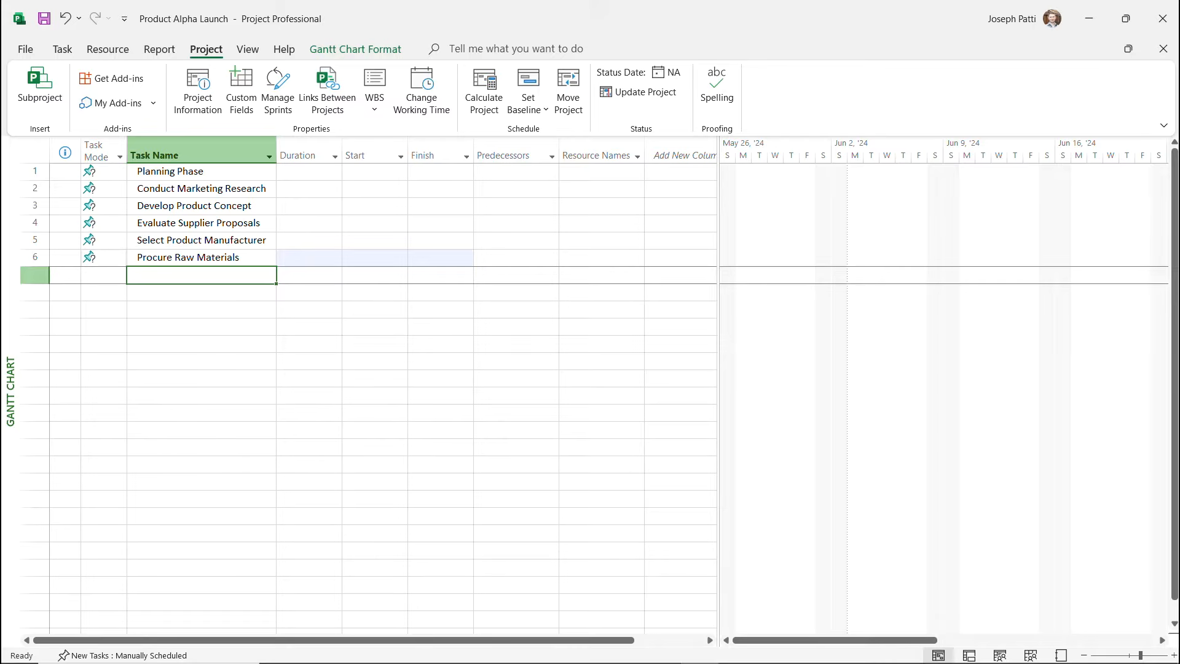
Add the tasks Manufacturing Phase and Manufacture First Production below Procure Raw Materials
{"action": "type", "text": "Ma"}
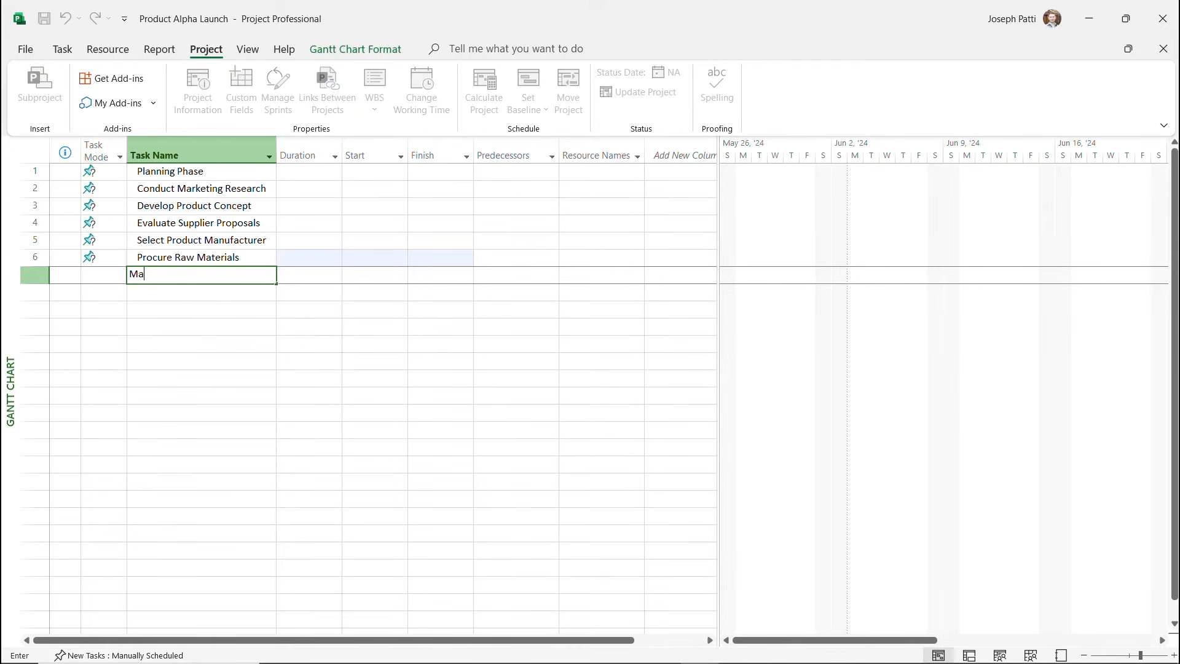
{"action": "type", "text": "nufacturing Phase"}
{"action": "key", "text": "Return"}
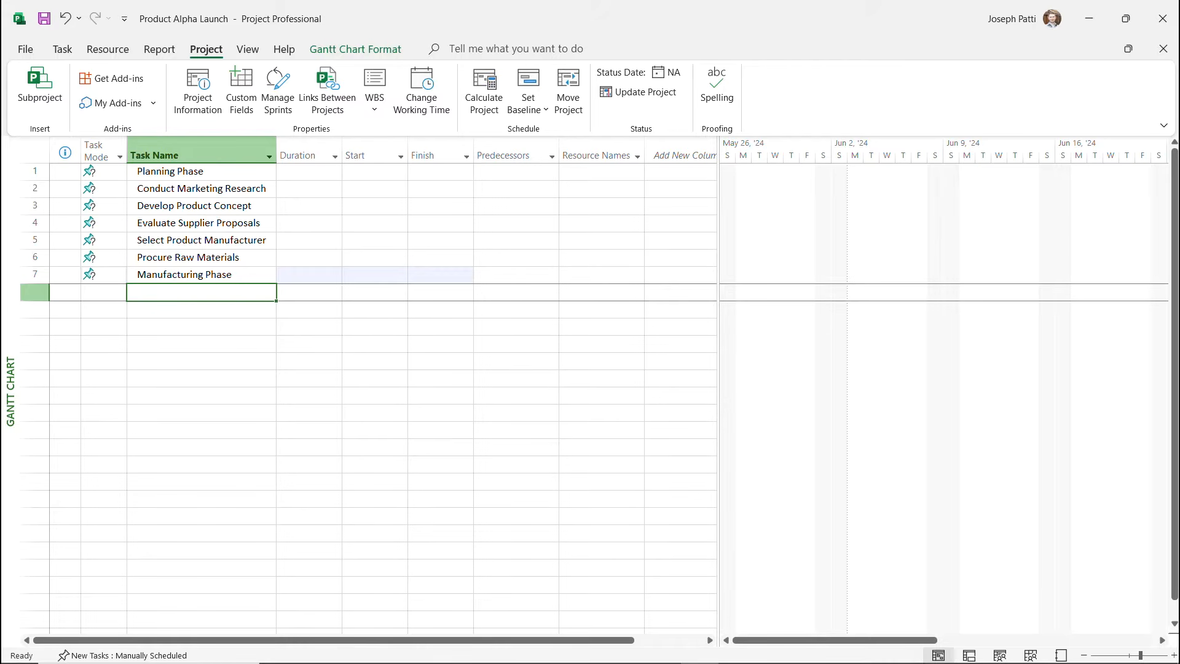
{"action": "type", "text": "Man"}
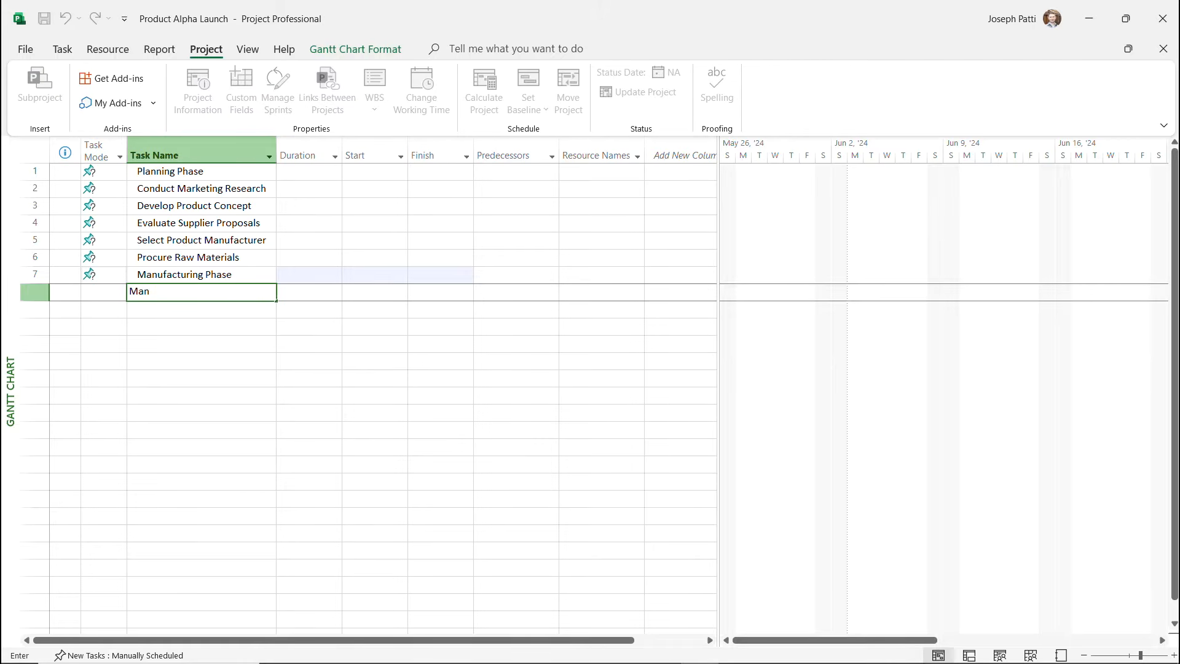
{"action": "type", "text": "ufature"}
{"action": "key", "text": "BackSpace"}
{"action": "key", "text": "BackSpace"}
{"action": "key", "text": "BackSpace"}
{"action": "key", "text": "BackSpace"}
{"action": "key", "text": "BackSpace"}
{"action": "type", "text": "cture First Production"}
{"action": "key", "text": "Return"}
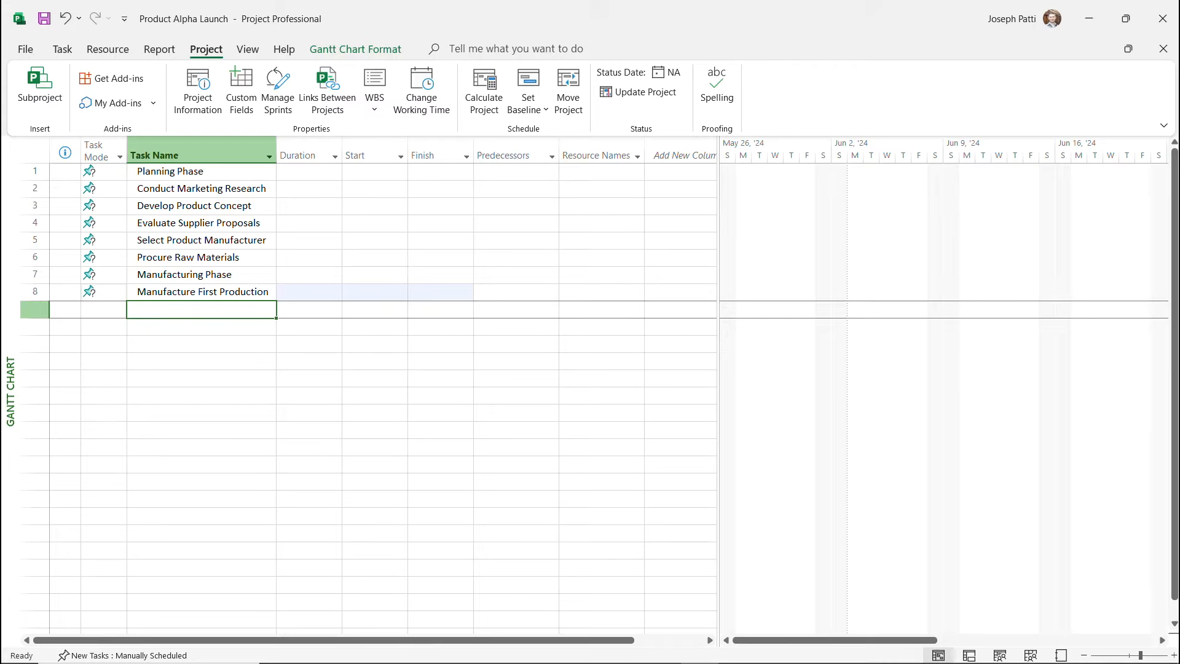
Add the task Packaging Design below Manufacture First Production
{"action": "type", "text": "Packaging"}
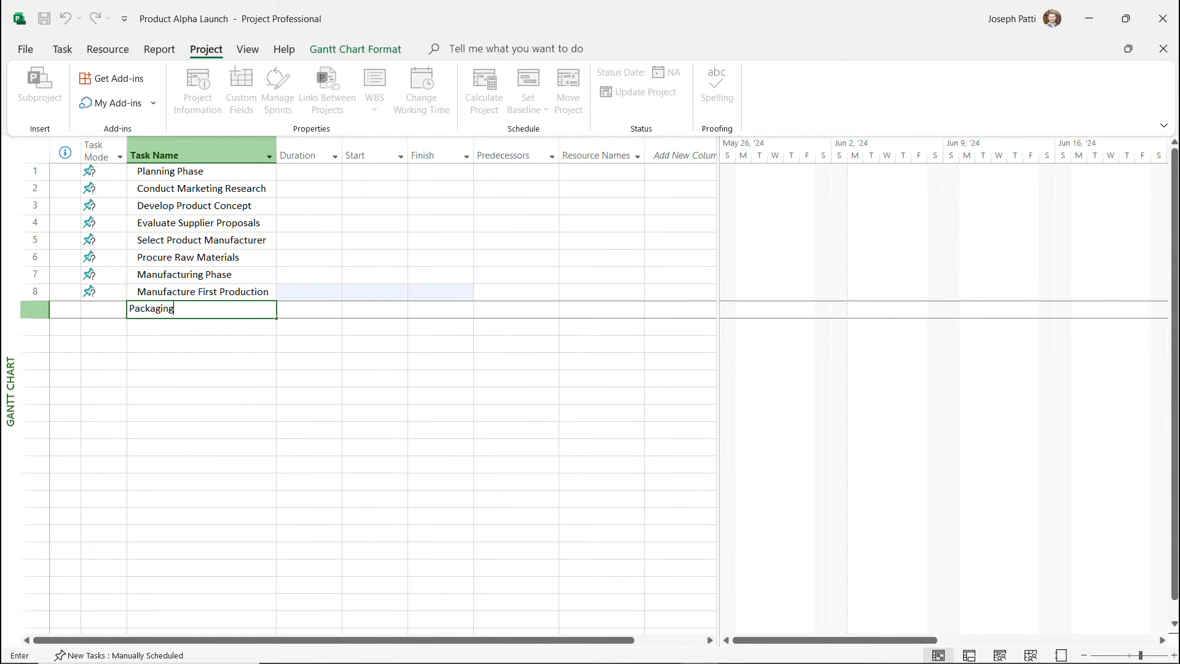
{"action": "type", "text": " Design"}
{"action": "key", "text": "Return"}
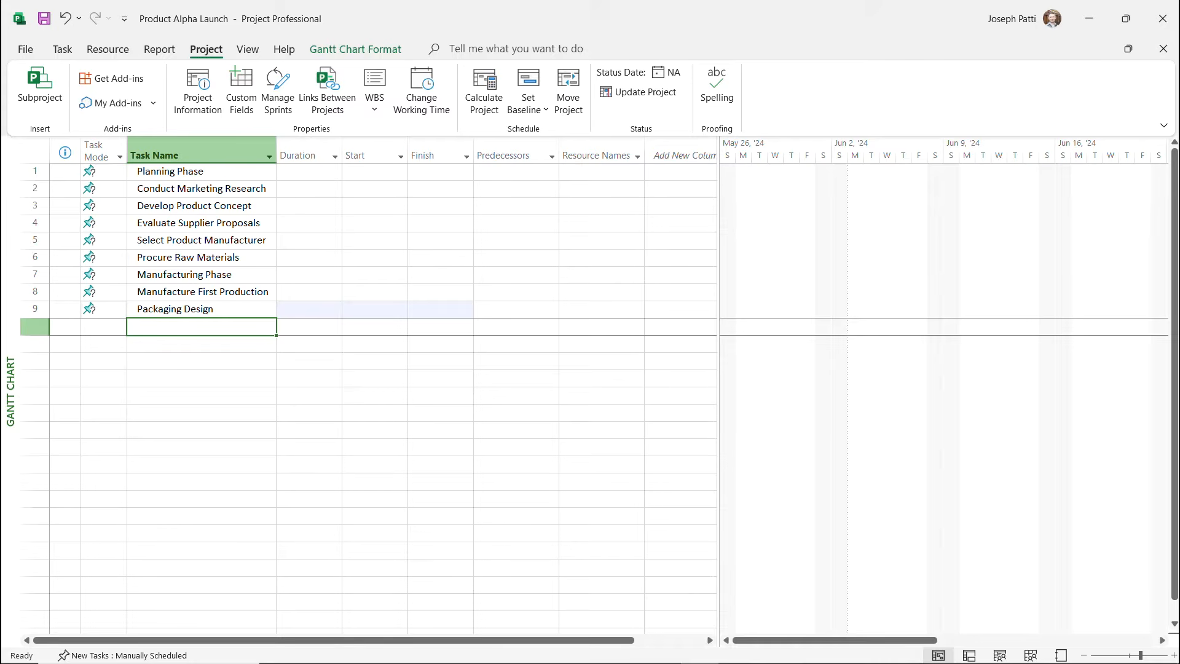
Add the task Pre-Launch Preparations Phase below Packaging Design and refit the Task Name column so the name stays on one line
{"action": "type", "text": "Pre-"}
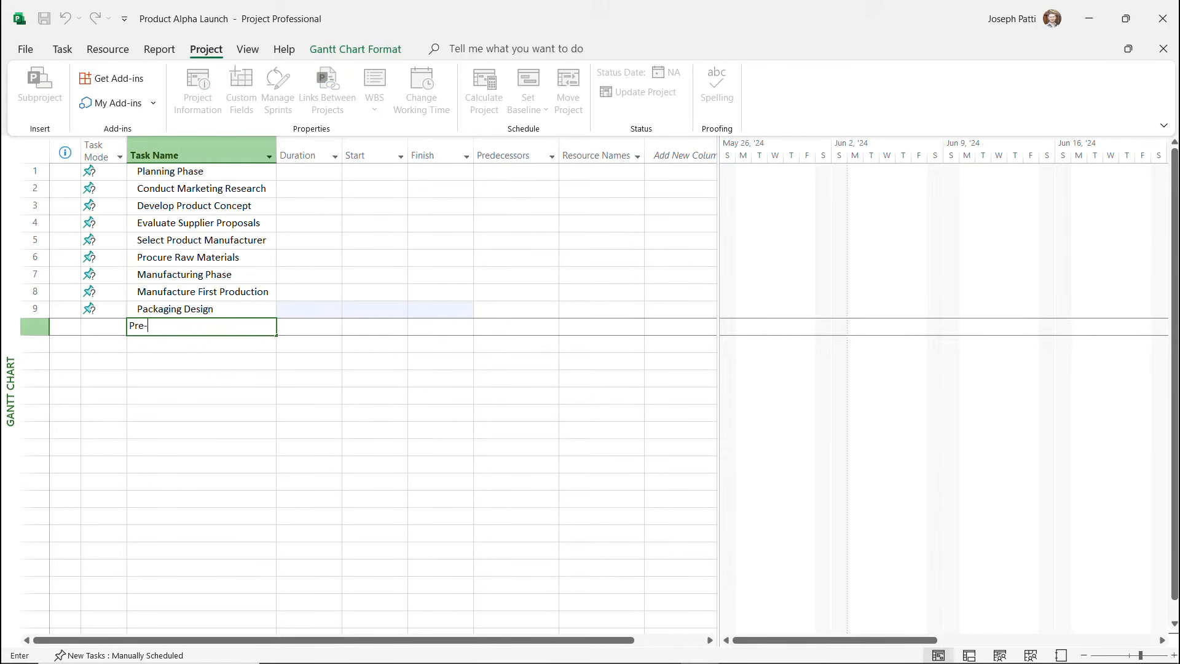
{"action": "type", "text": "Launch Preparations Phase"}
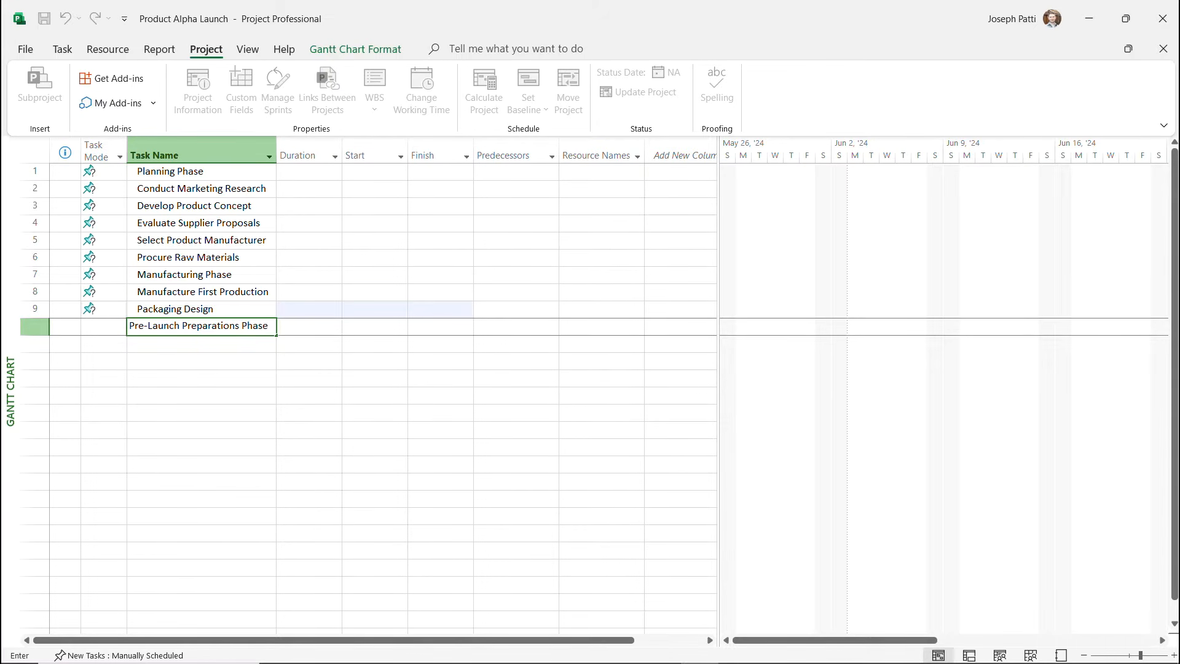
{"action": "key", "text": "Return"}
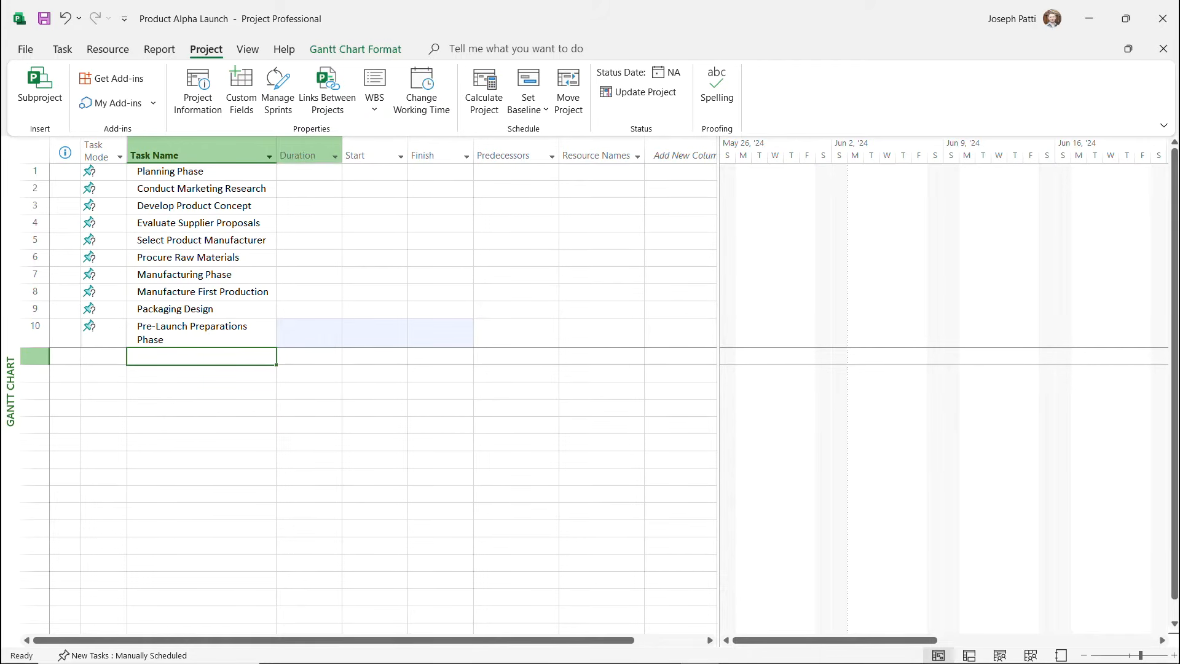
{"action": "double_click", "coordinate": [277, 154]}
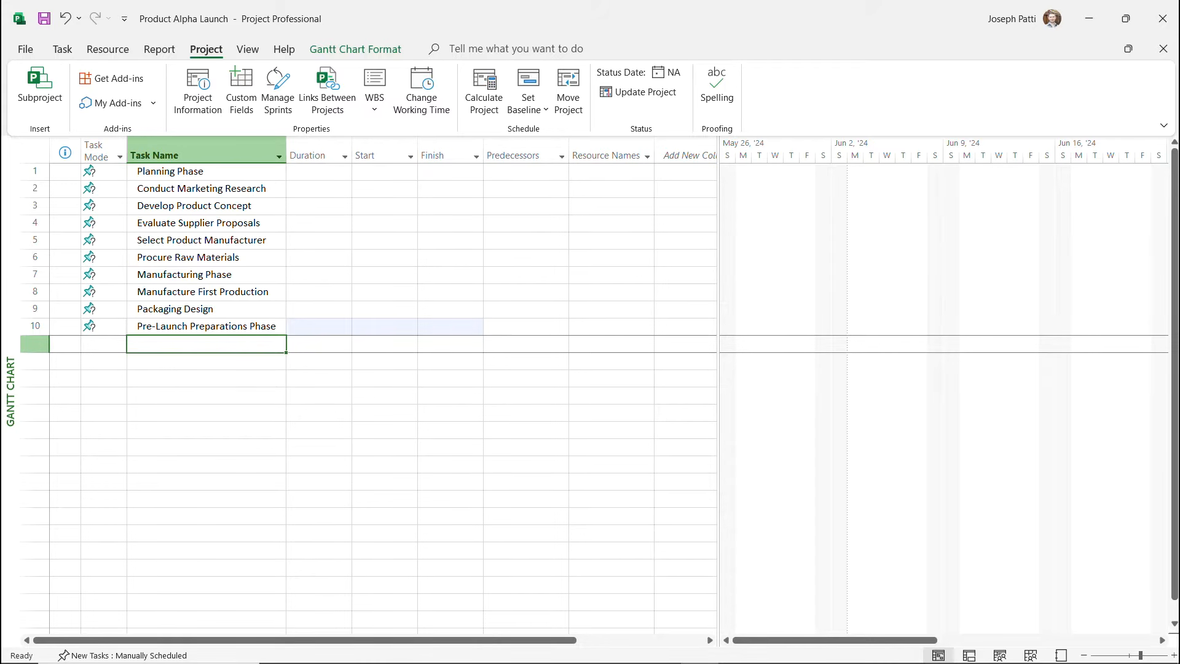
Add the tasks Plan Marketing Strategy and Distribution Planning below Pre-Launch Preparations Phase
{"action": "type", "text": "Pl"}
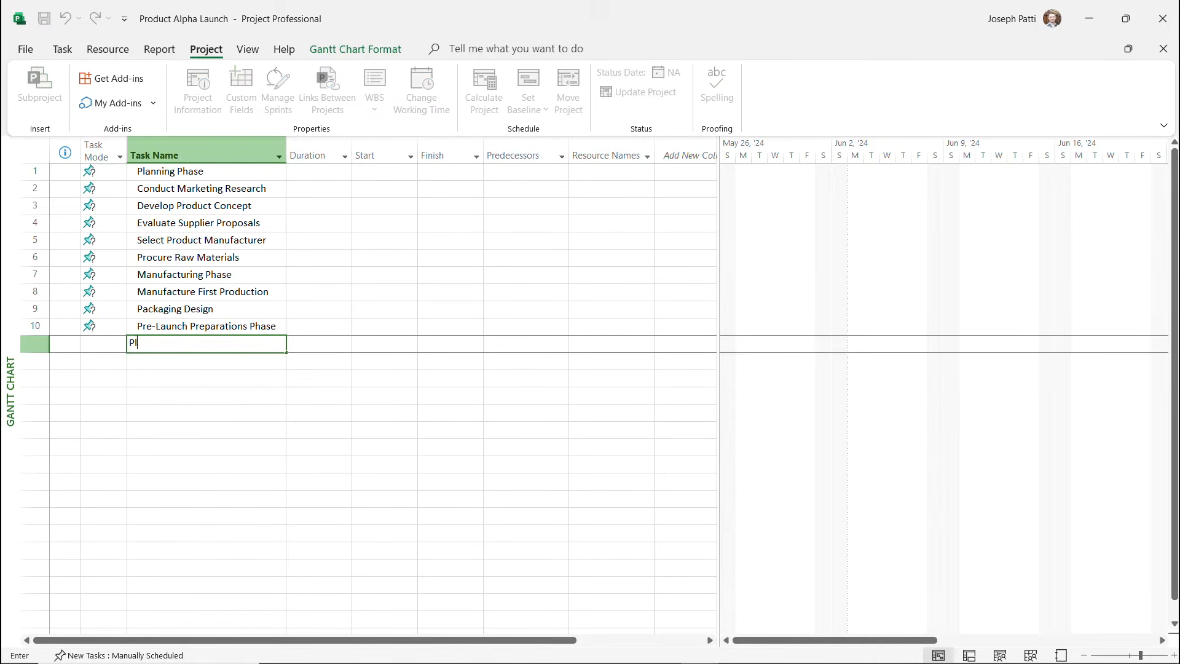
{"action": "type", "text": "an Marketing Strategy"}
{"action": "key", "text": "Return"}
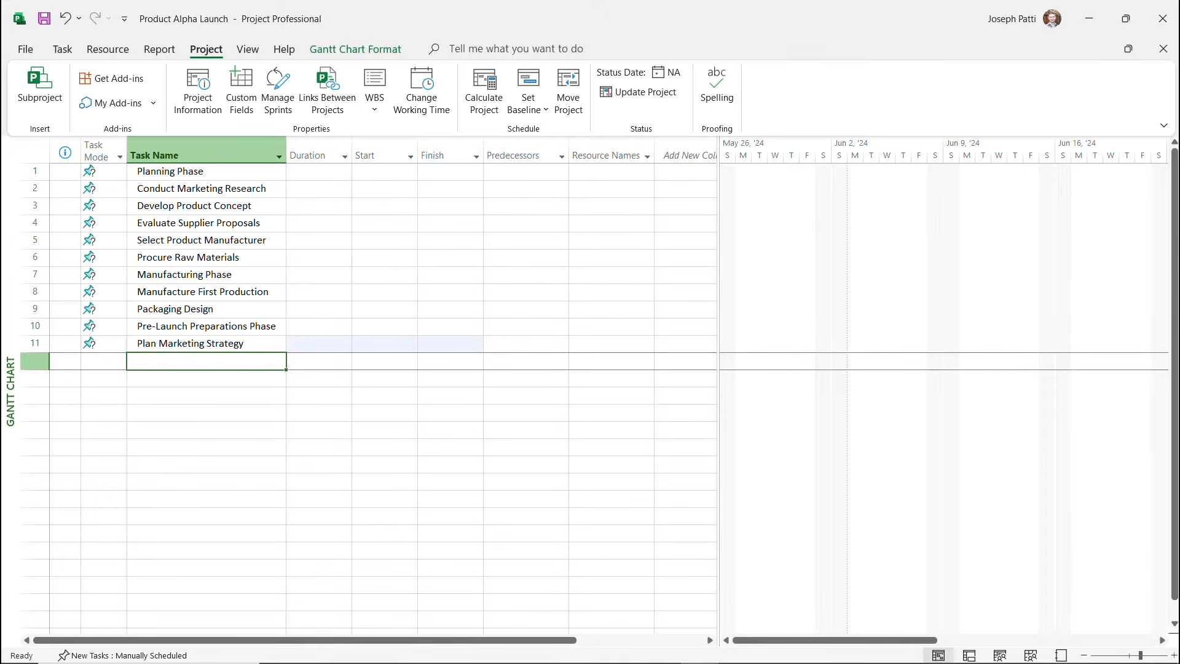
{"action": "type", "text": "Distribut"}
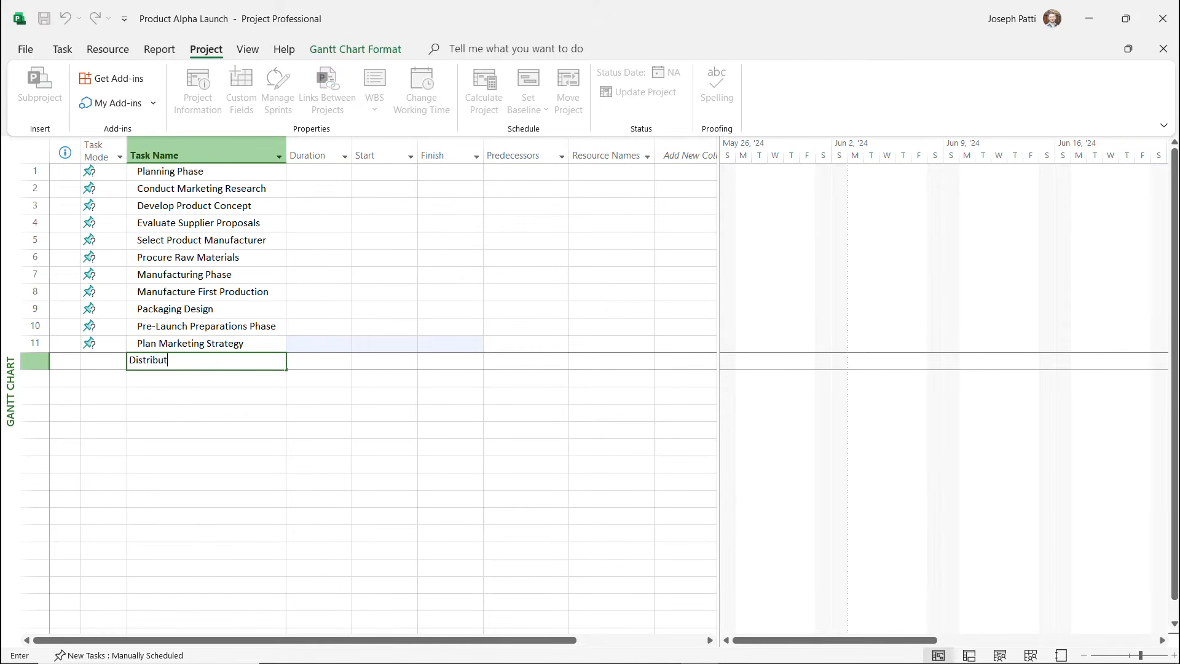
{"action": "type", "text": "ion Planning"}
{"action": "key", "text": "Return"}
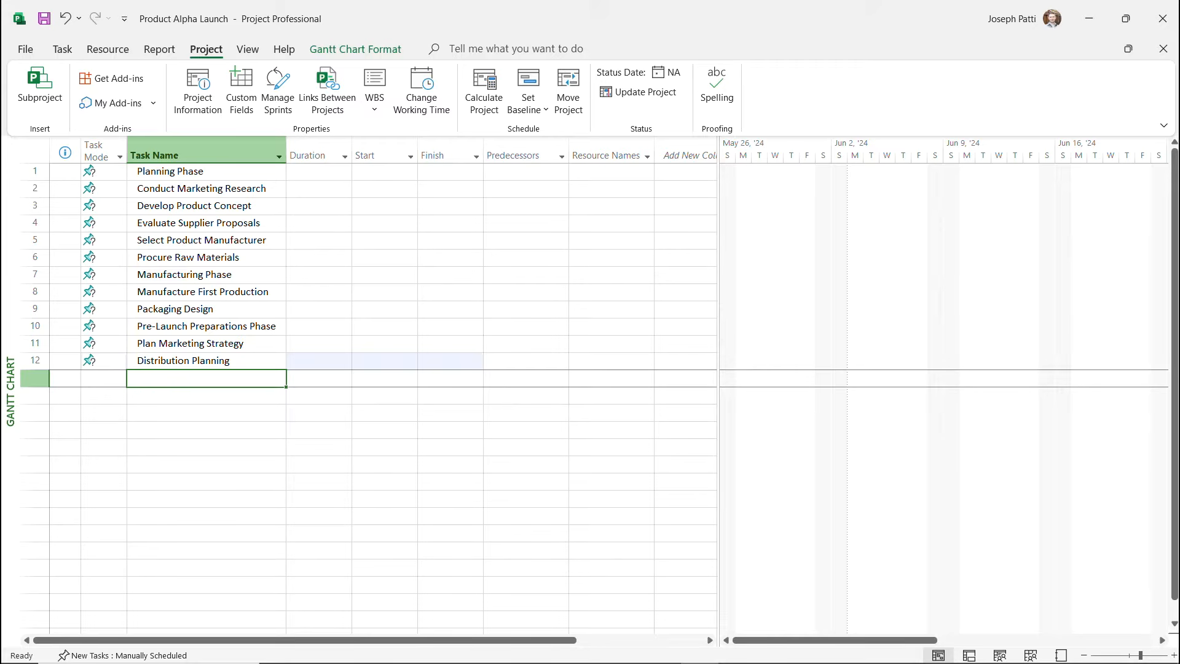
Add the tasks Website Updates for Launch and Finishing Phase below Distribution Planning
{"action": "type", "text": "Website "}
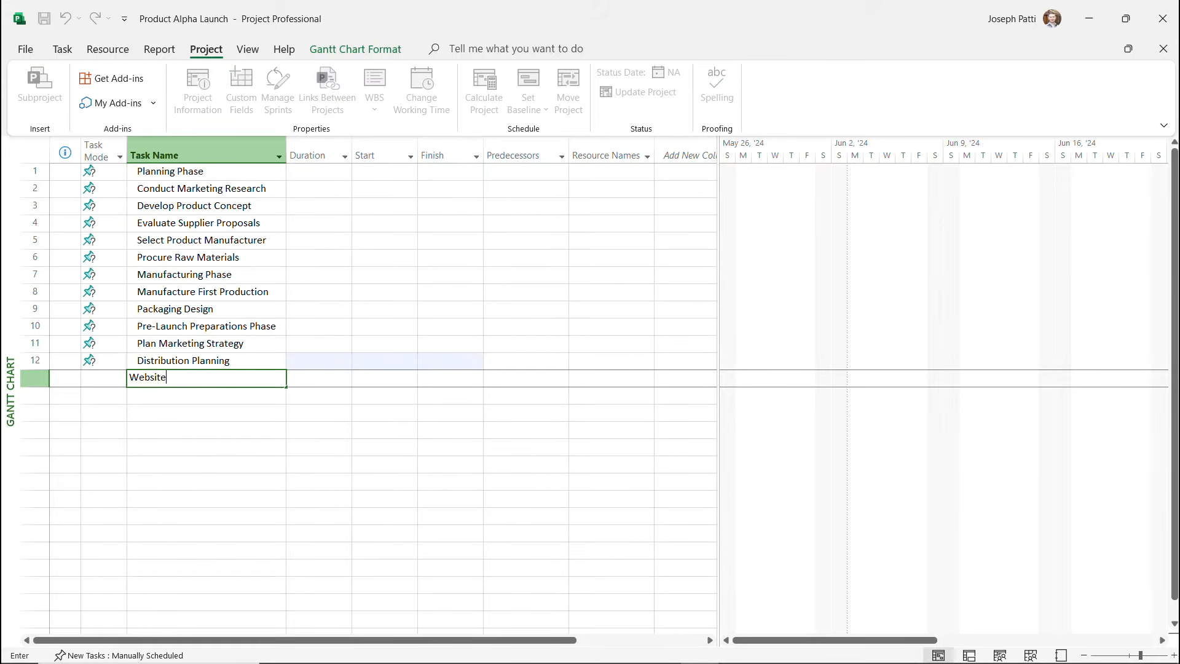
{"action": "type", "text": "Updates for Launch"}
{"action": "key", "text": "Return"}
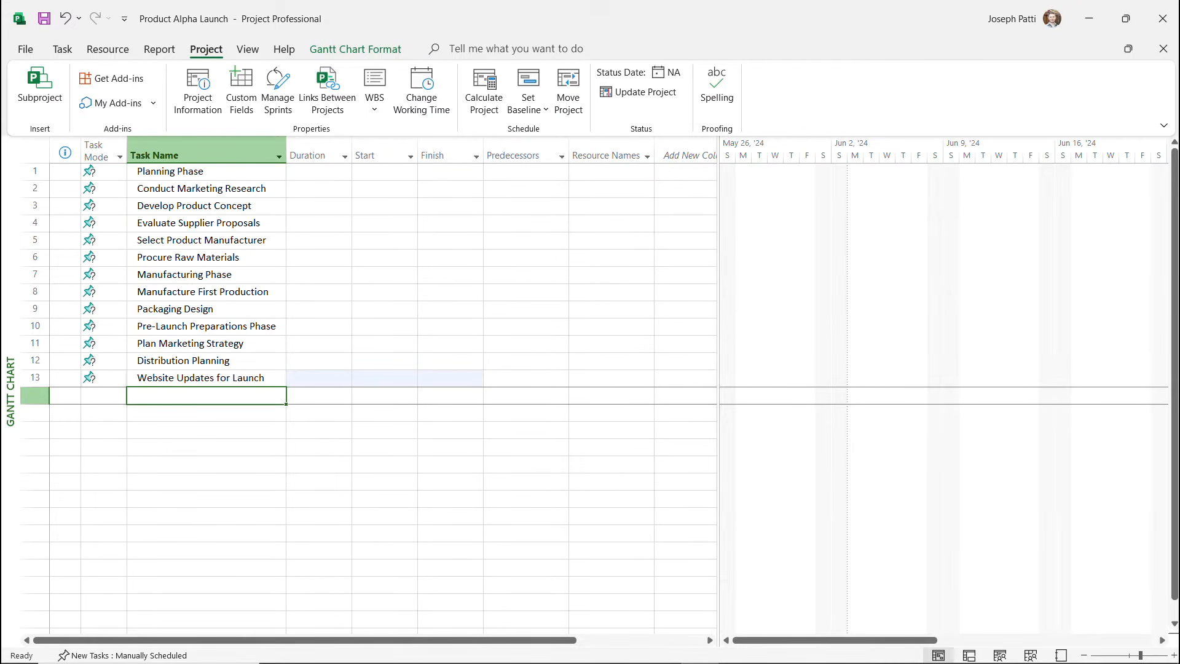
{"action": "type", "text": "Finishin"}
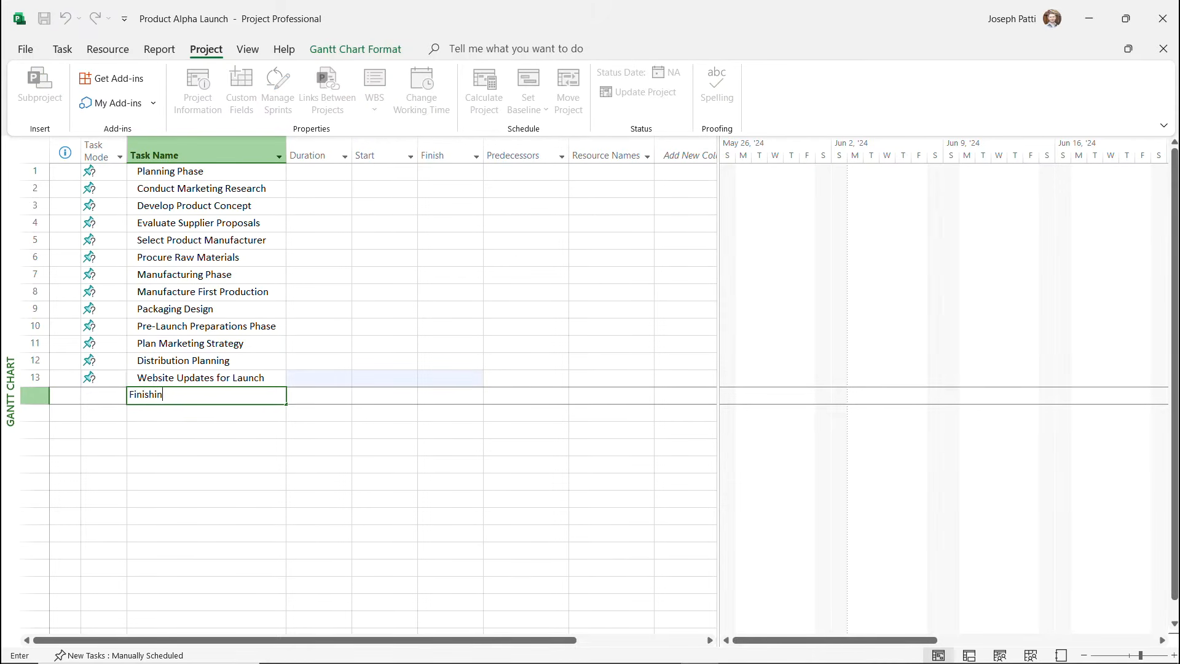
{"action": "type", "text": "g Phase"}
{"action": "key", "text": "Return"}
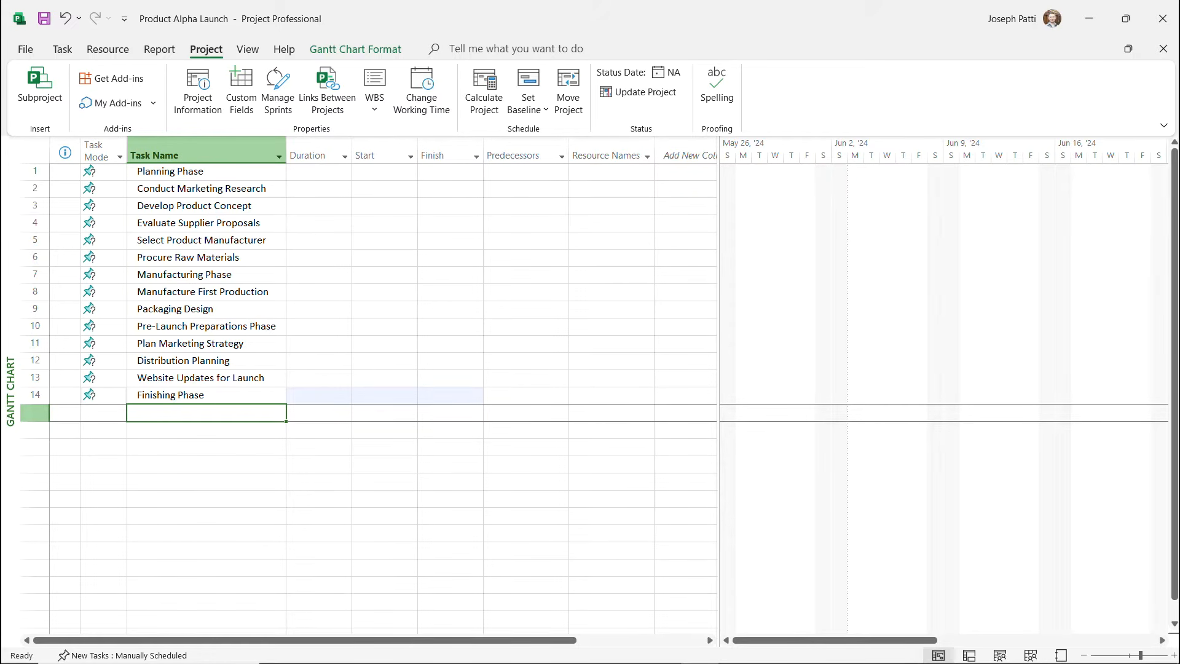
Add the tasks Sales Team Training and Product Launch Event below Finishing Phase
{"action": "type", "text": "Sa"}
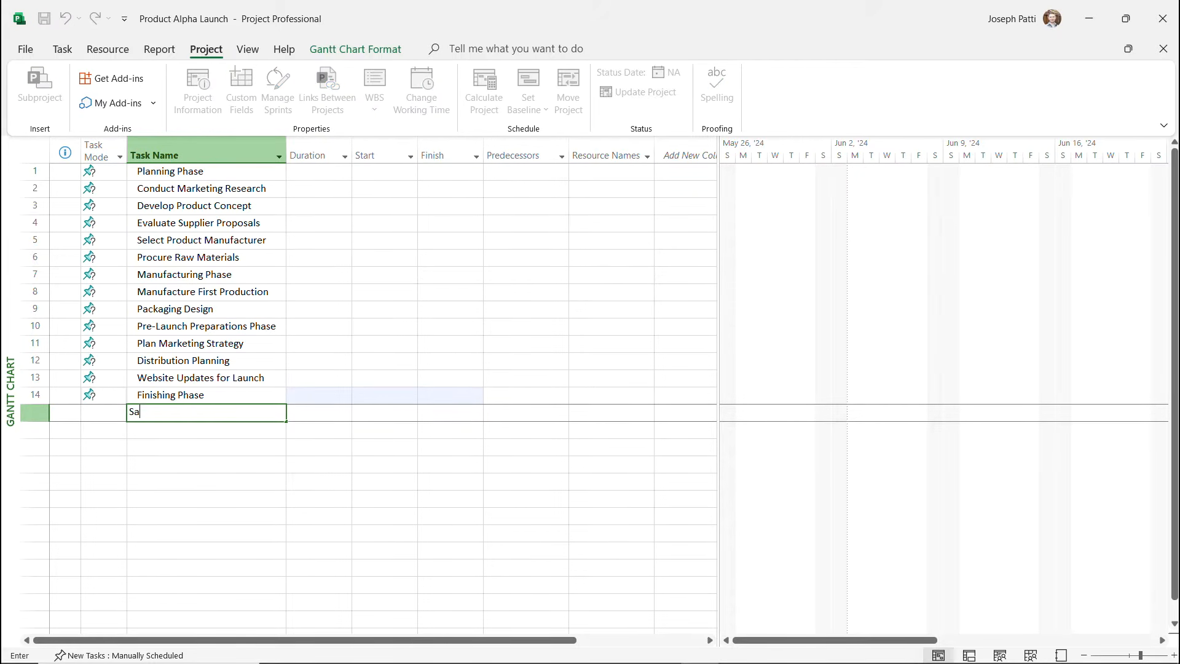
{"action": "type", "text": "les Team Training"}
{"action": "key", "text": "Return"}
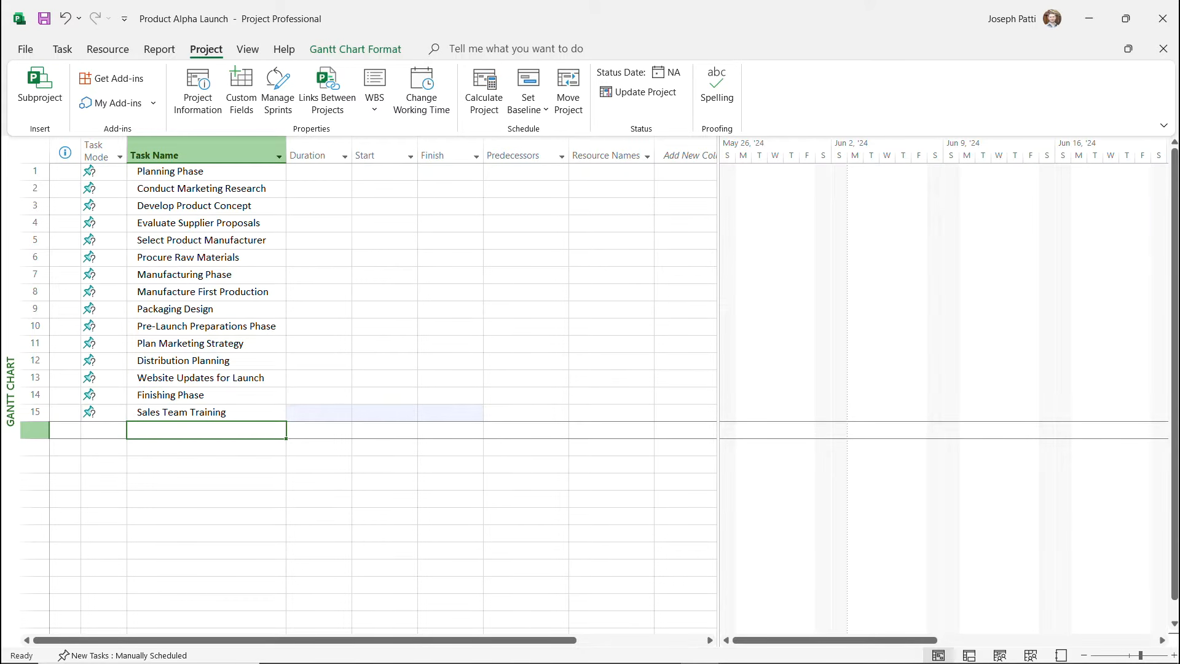
{"action": "type", "text": "Product La"}
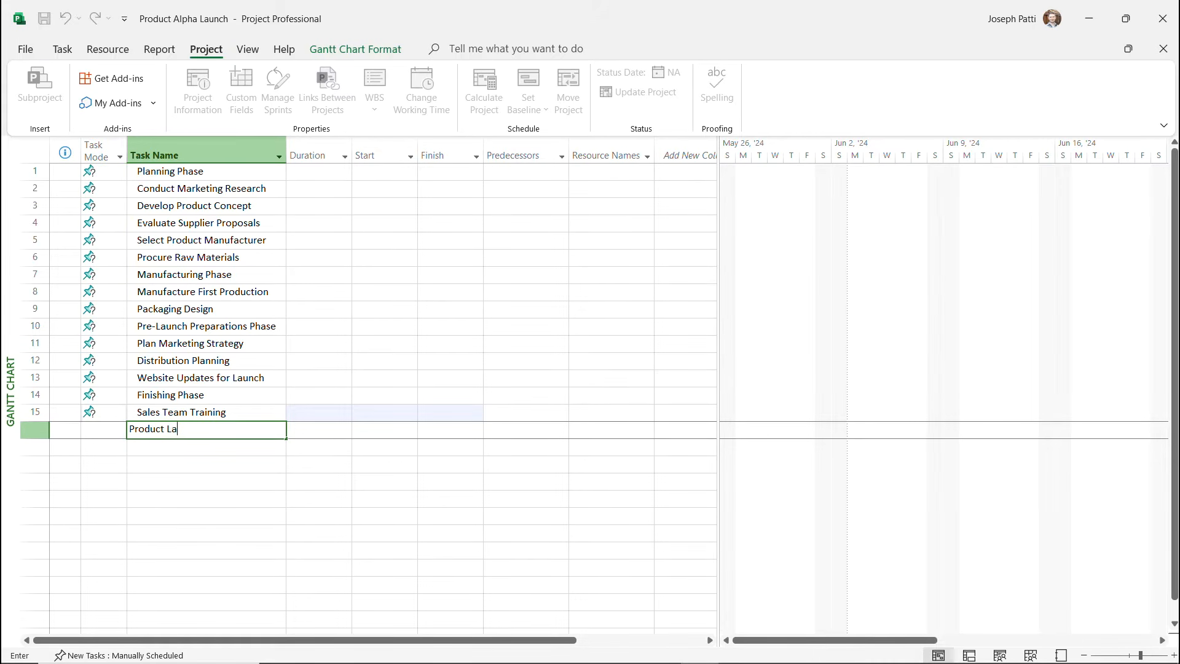
{"action": "type", "text": "unch Event"}
{"action": "key", "text": "Return"}
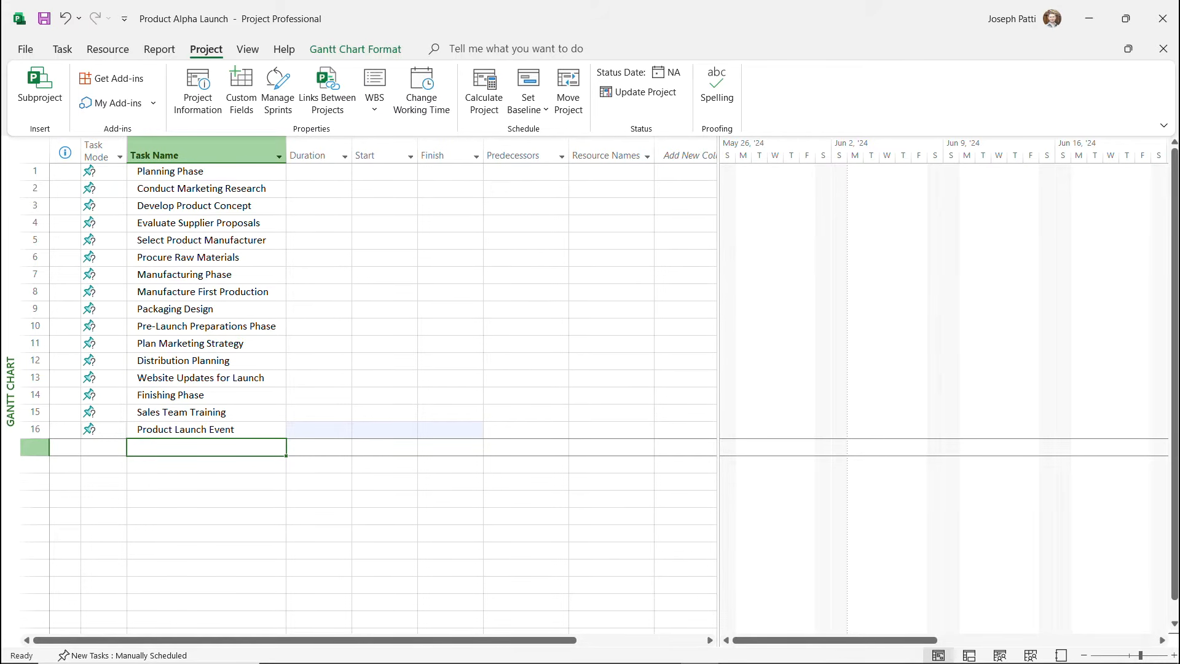
Set the duration of the Planning Phase task to 30 days
{"action": "left_click", "coordinate": [313, 172]}
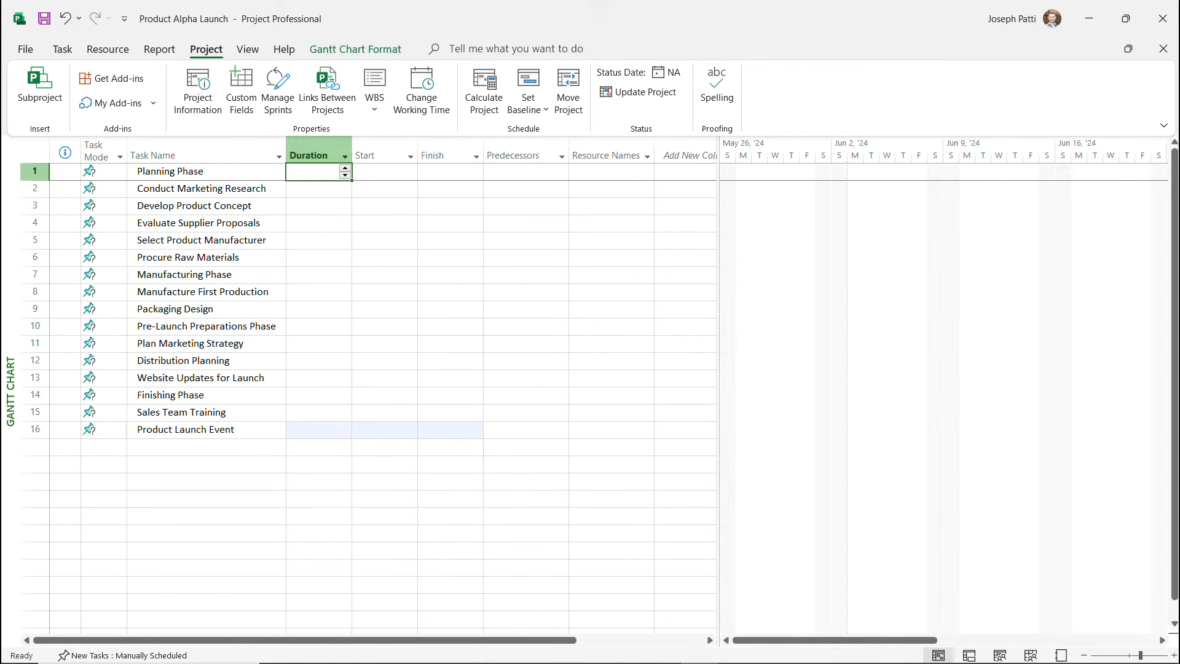
{"action": "type", "text": "30d"}
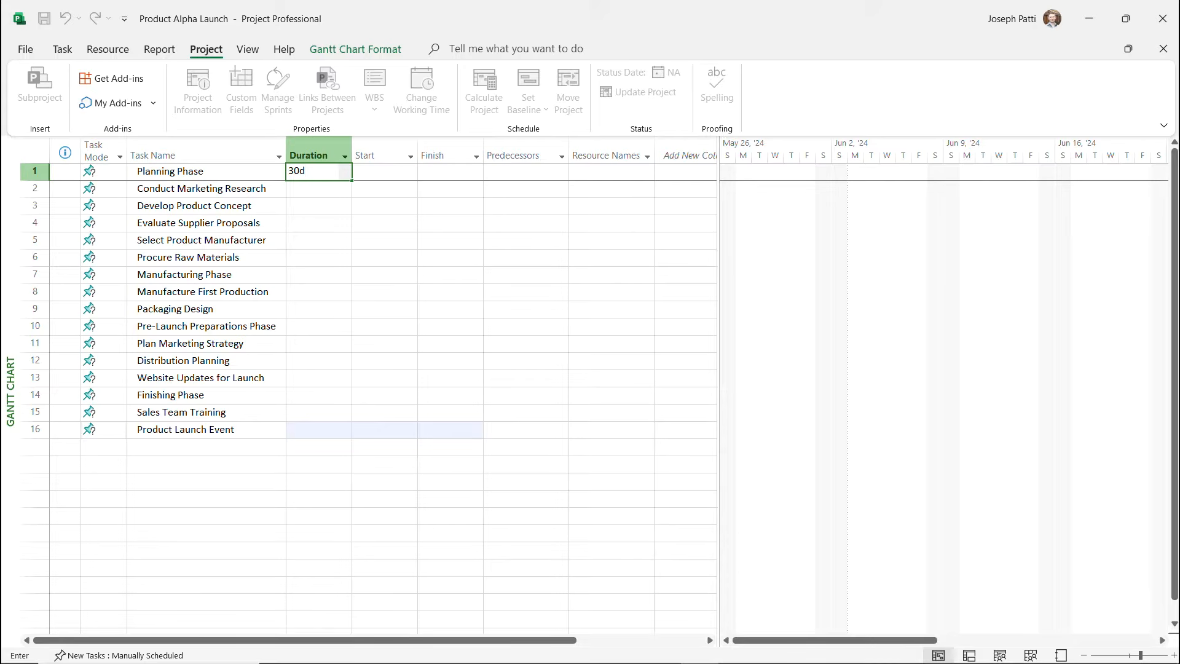
{"action": "key", "text": "Return"}
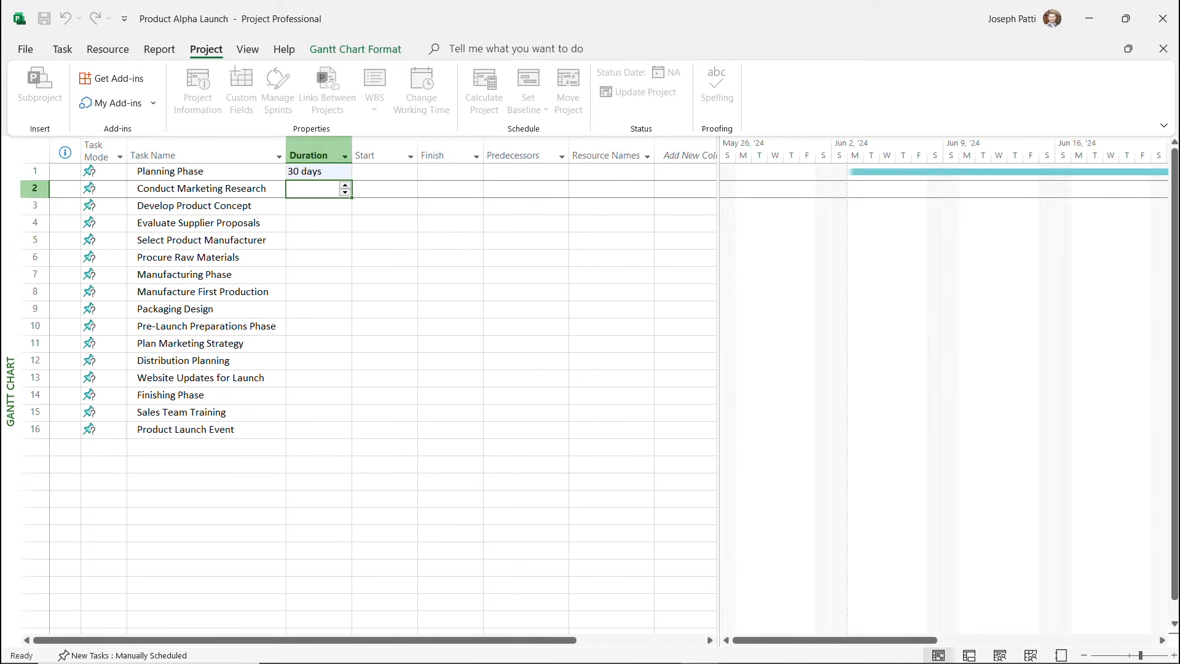
{"action": "left_click", "coordinate": [312, 172]}
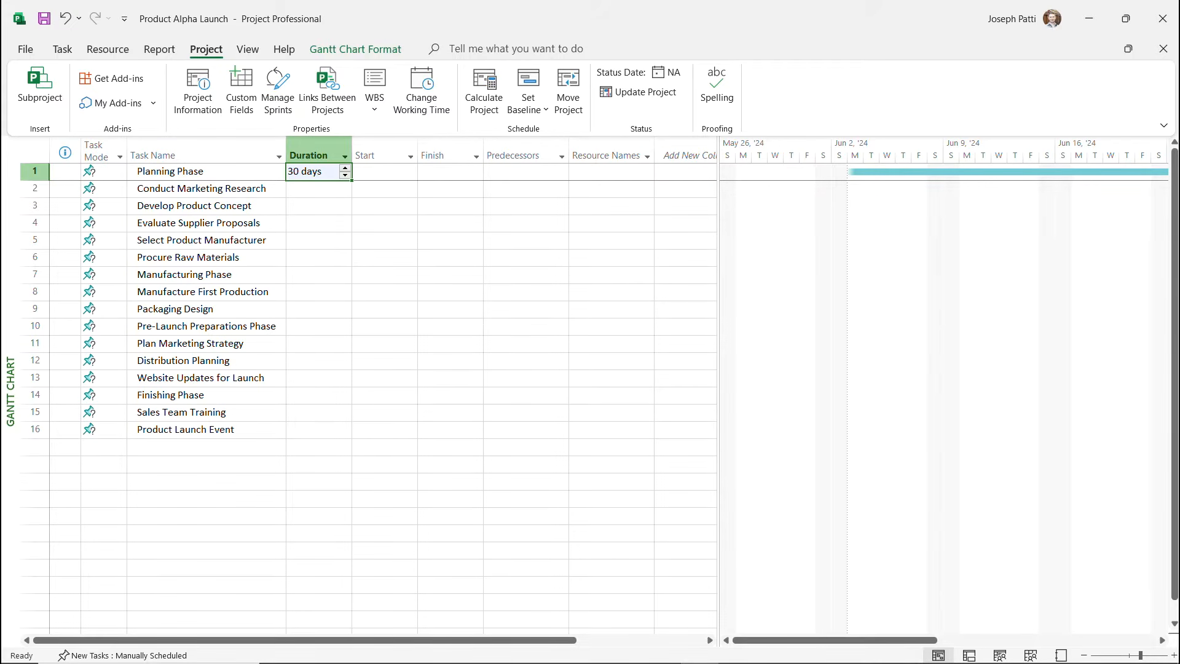
{"action": "type", "text": "30"}
{"action": "key", "text": "Return"}
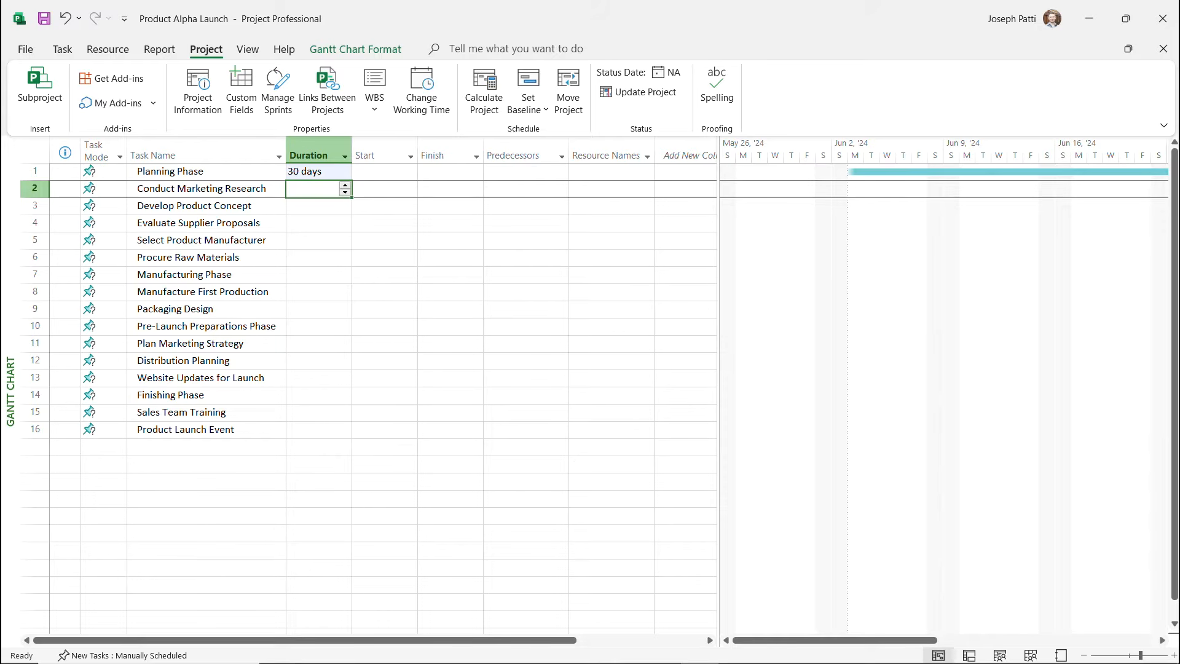
Clear the duration of the Planning Phase task
{"action": "key", "text": "Up"}
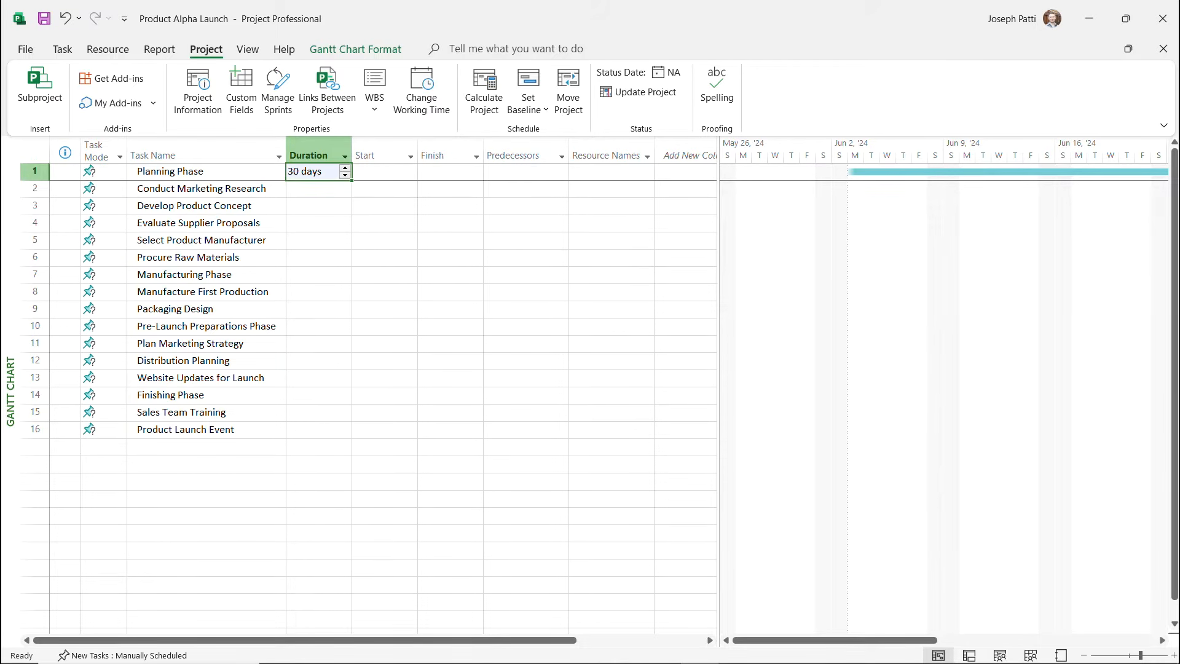
{"action": "key", "text": "BackSpace"}
{"action": "key", "text": "Return"}
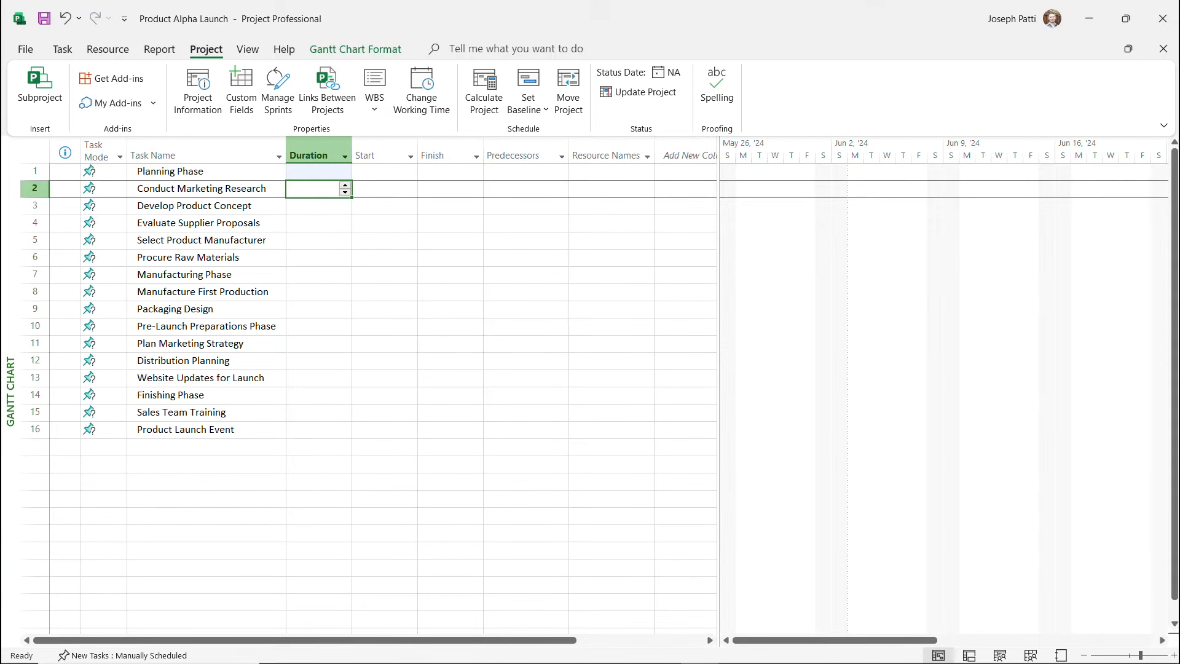
Set the durations of Conduct Marketing Research to 30 days, Develop Product Concept to 15 days and Evaluate Supplier Proposals to 16 days
{"action": "type", "text": "30"}
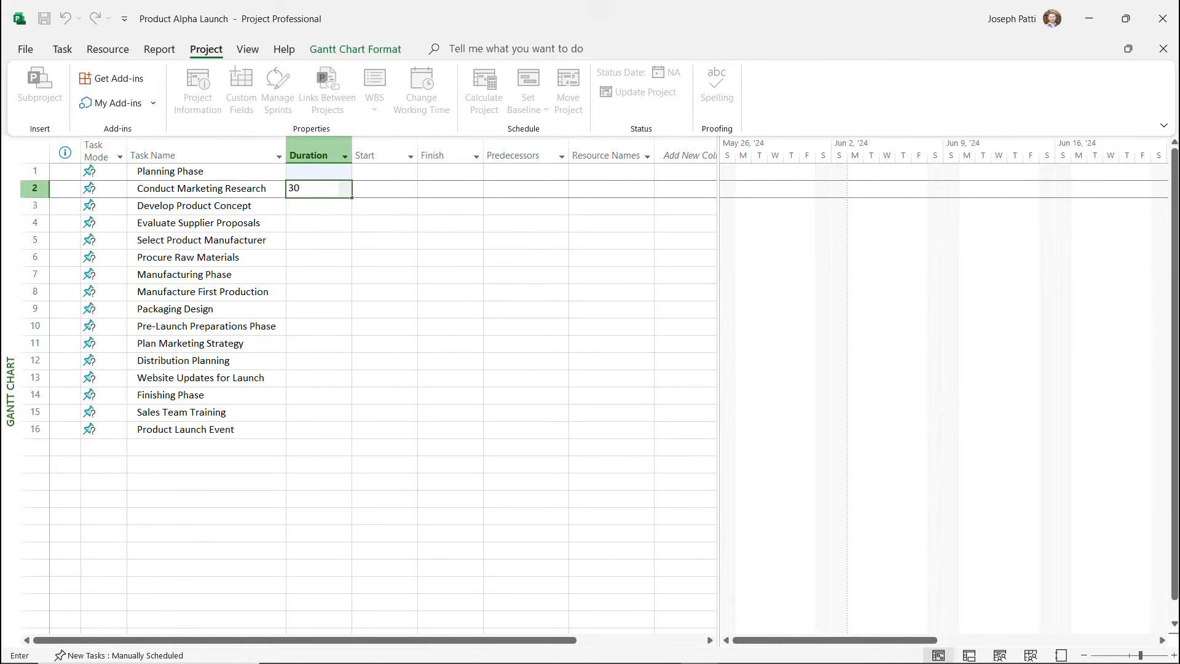
{"action": "key", "text": "Return"}
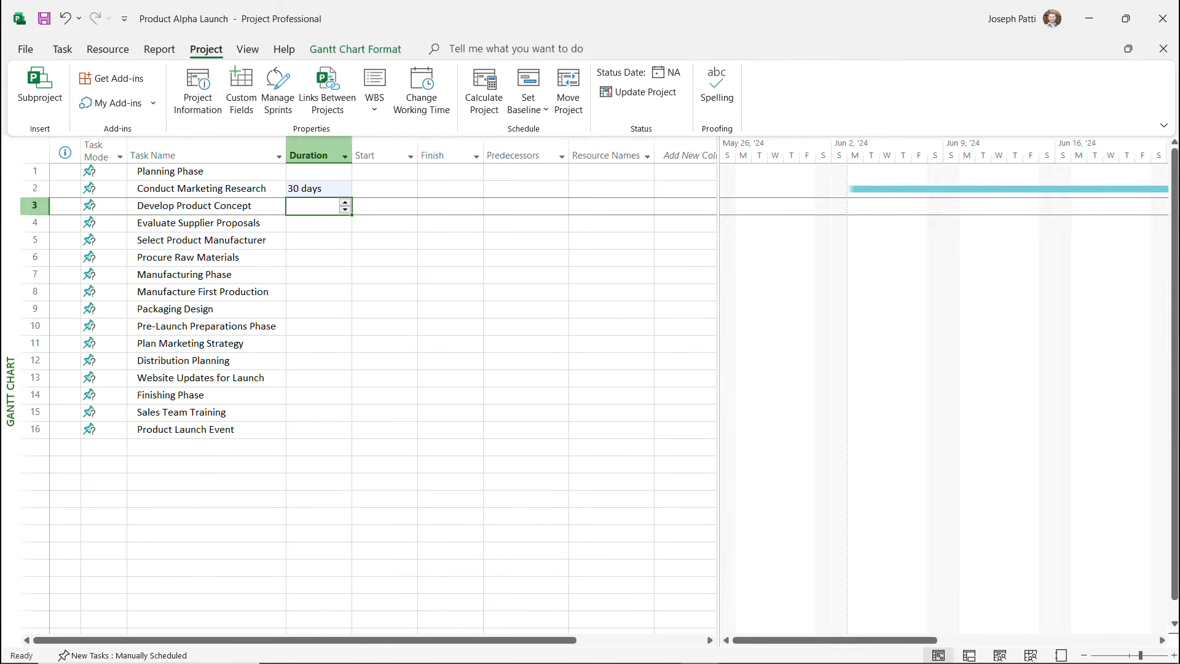
{"action": "type", "text": "15"}
{"action": "key", "text": "Return"}
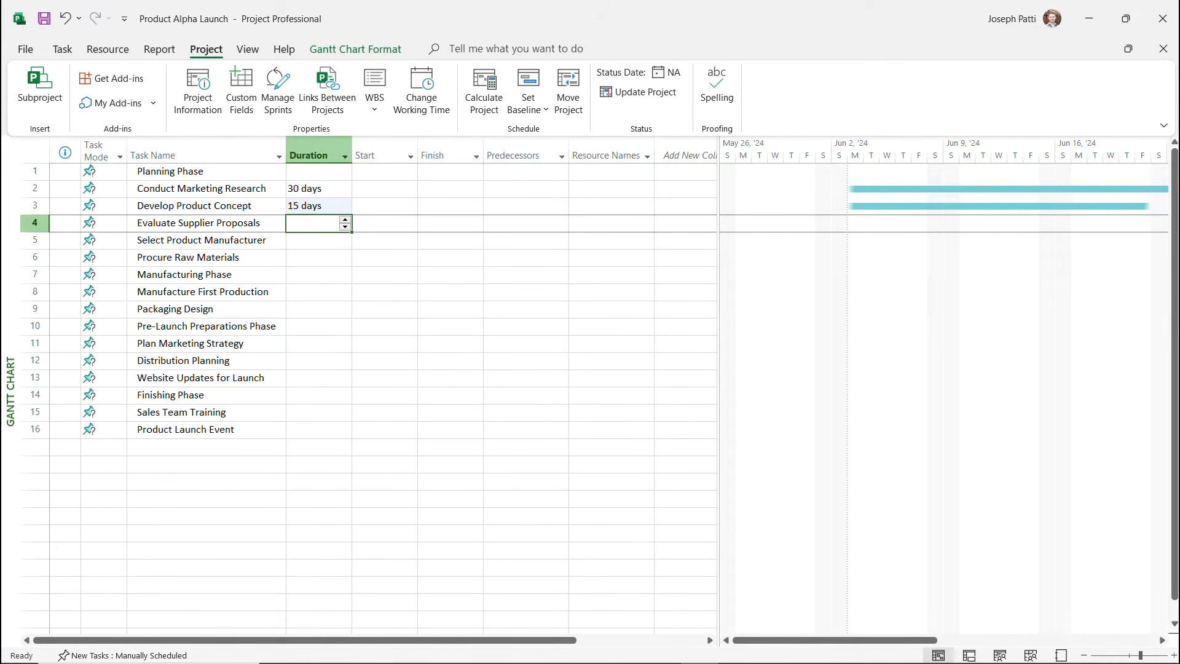
{"action": "type", "text": "16"}
{"action": "key", "text": "Return"}
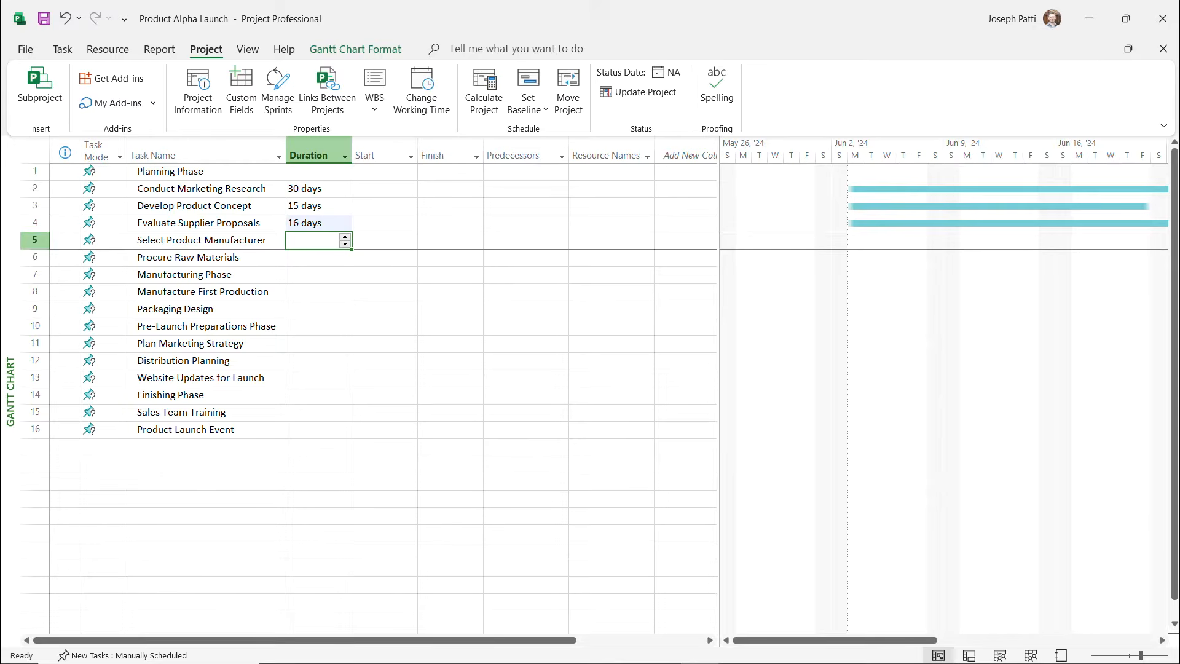
Set the duration of Select Product Manufacturer to 10 days and Procure Raw Materials to 12 days
{"action": "type", "text": "10"}
{"action": "key", "text": "Return"}
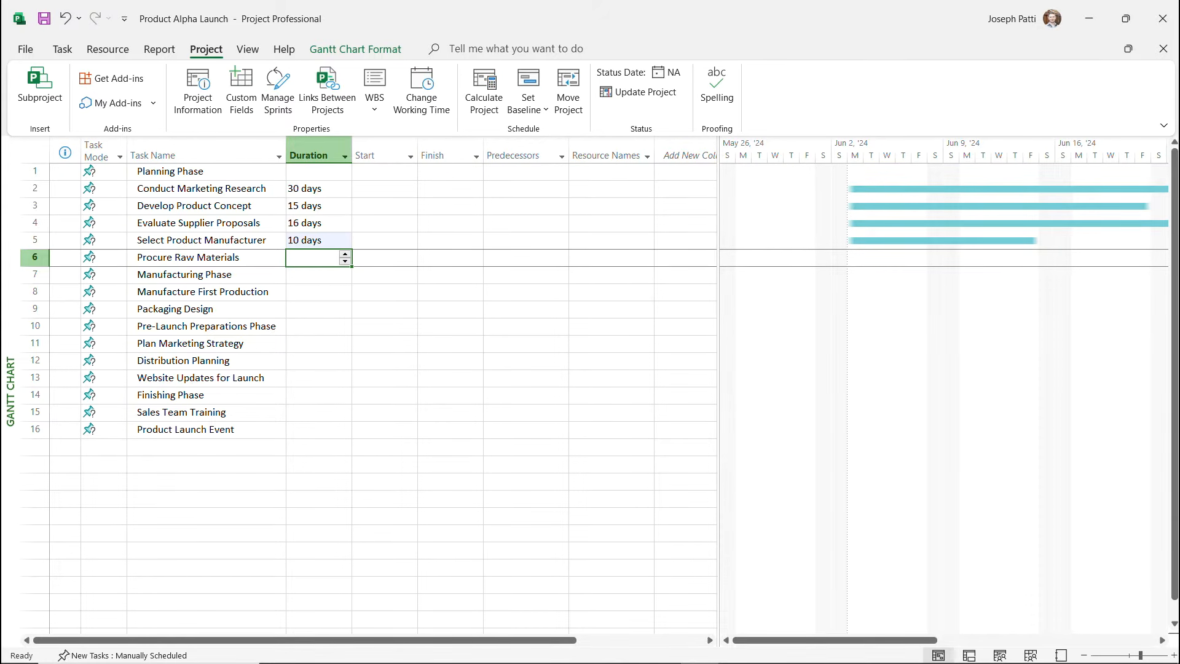
{"action": "type", "text": "12"}
{"action": "key", "text": "Return"}
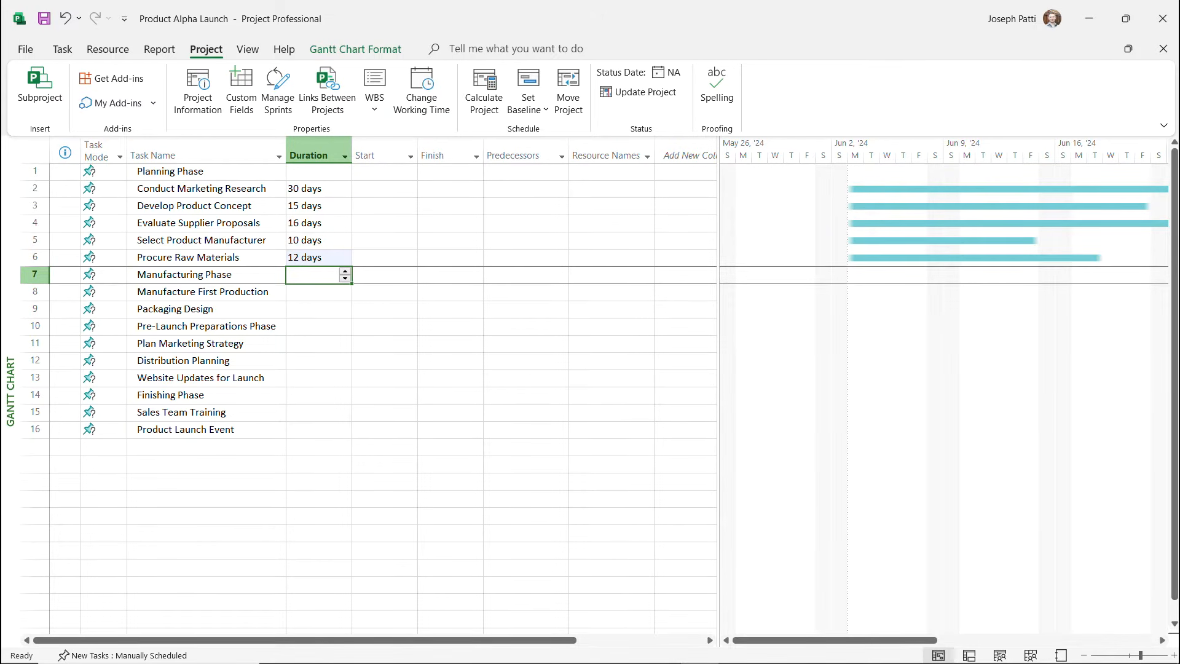
{"action": "left_click_drag", "start_coordinate": [313, 189], "coordinate": [314, 258]}
{"action": "left_click", "coordinate": [313, 171]}
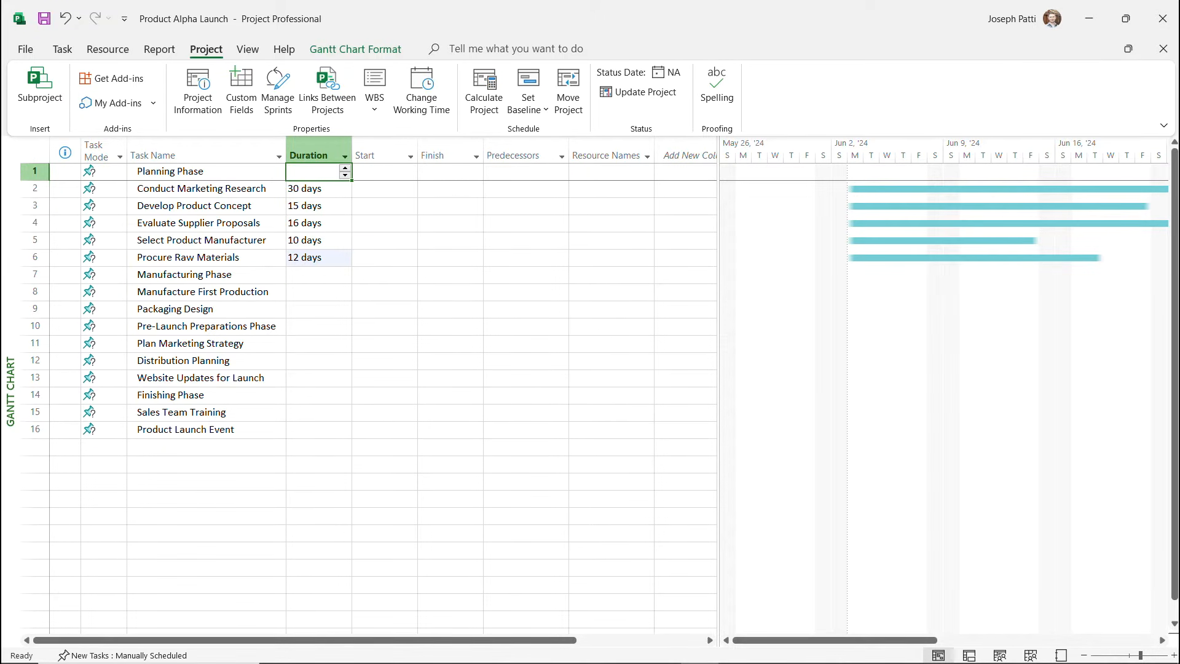
Set the duration of Manufacture First Production to 18 days and Packaging Design to 15 days
{"action": "left_click", "coordinate": [313, 292]}
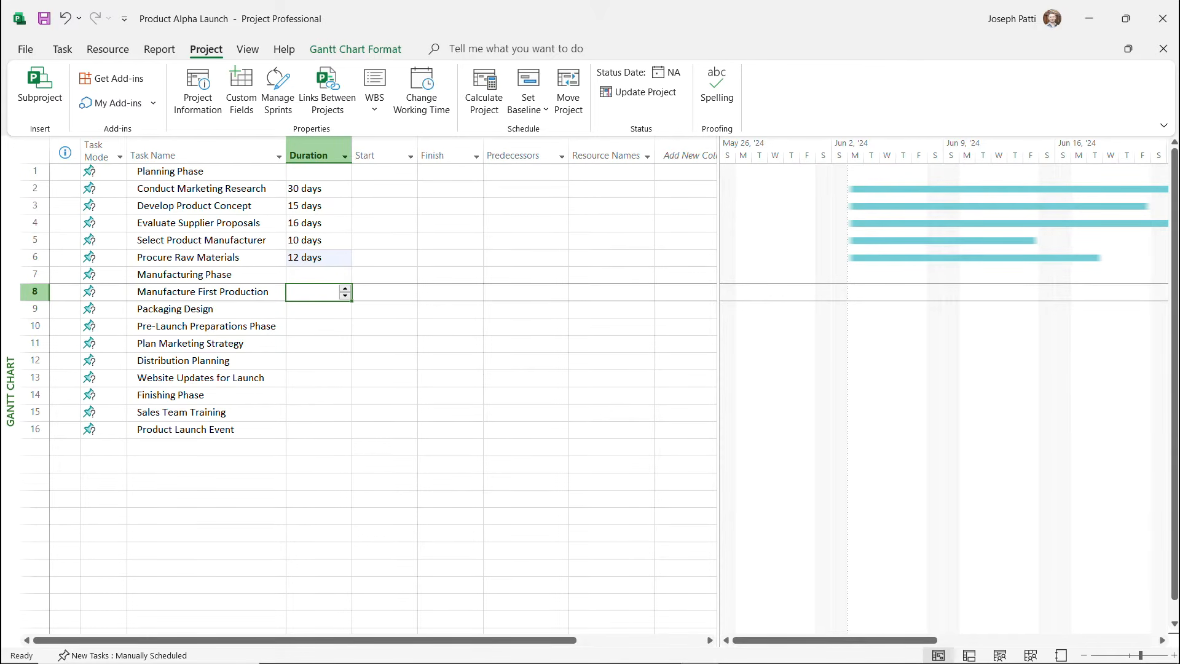
{"action": "type", "text": "18"}
{"action": "key", "text": "Return"}
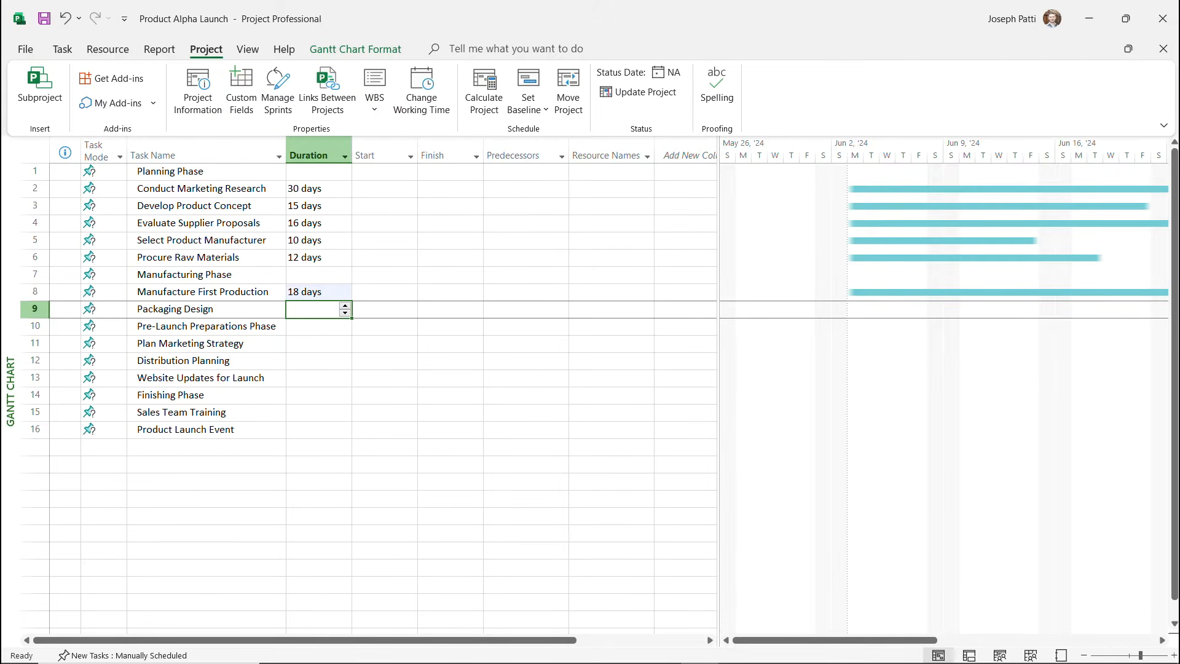
{"action": "type", "text": "15"}
{"action": "key", "text": "Return"}
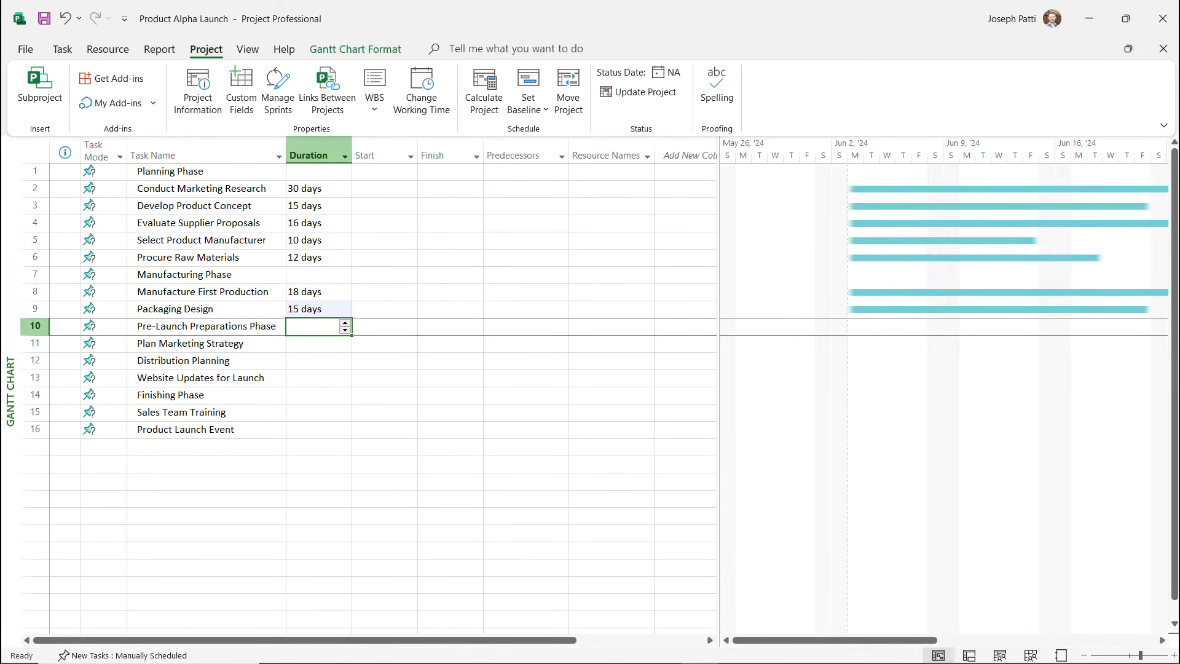
Set the durations of Plan Marketing Strategy and Distribution Planning to 13 days and Website Updates for Launch to 4 days
{"action": "key", "text": "Return"}
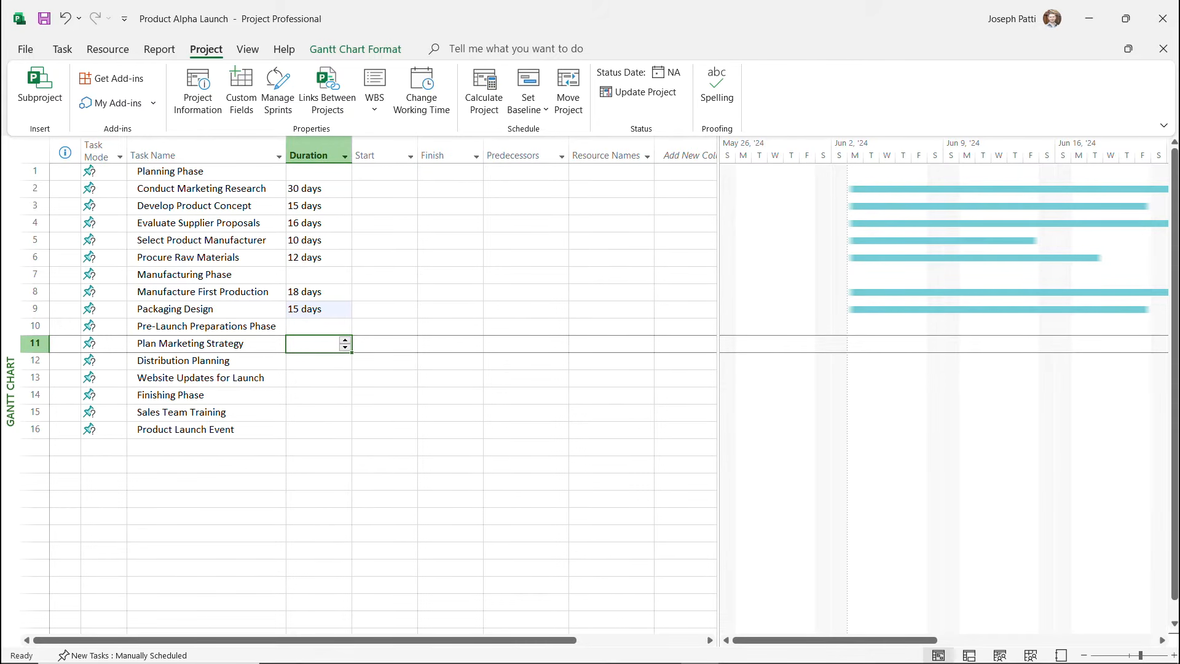
{"action": "type", "text": "13"}
{"action": "key", "text": "Return"}
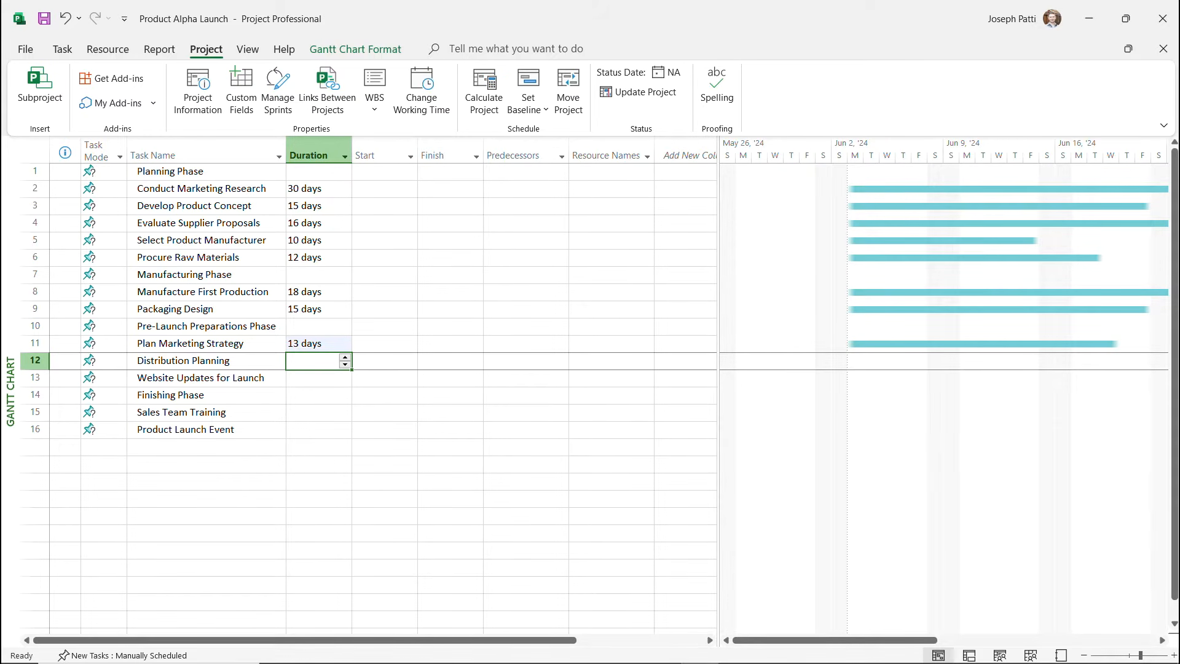
{"action": "type", "text": "1"}
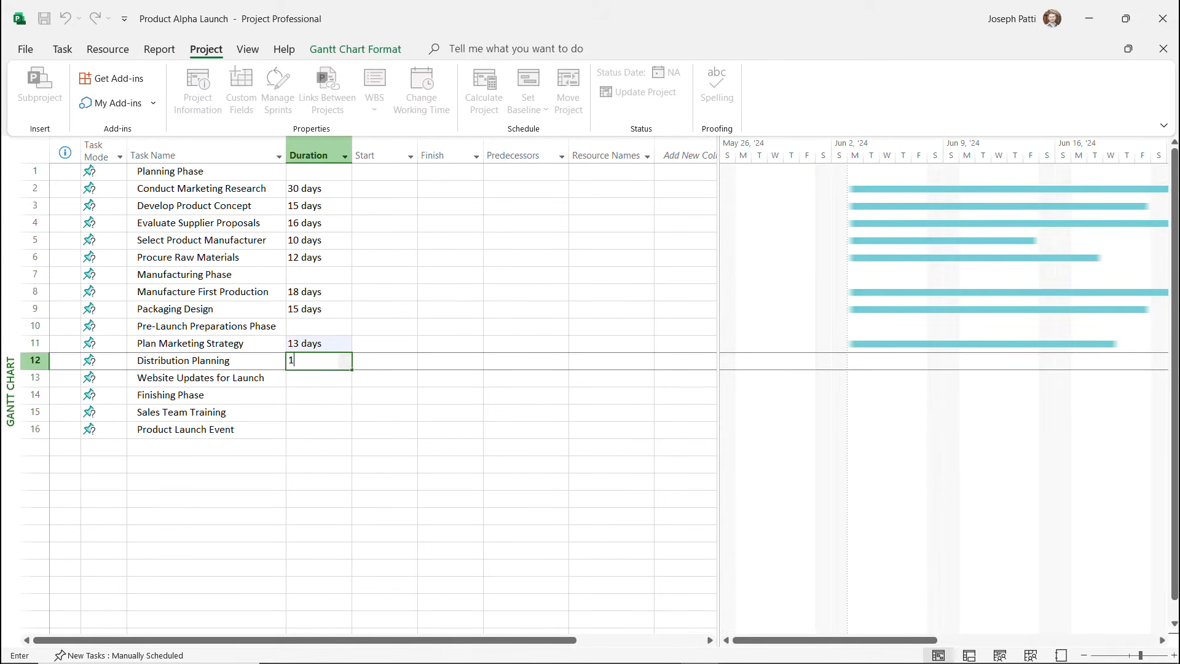
{"action": "type", "text": "3"}
{"action": "key", "text": "Return"}
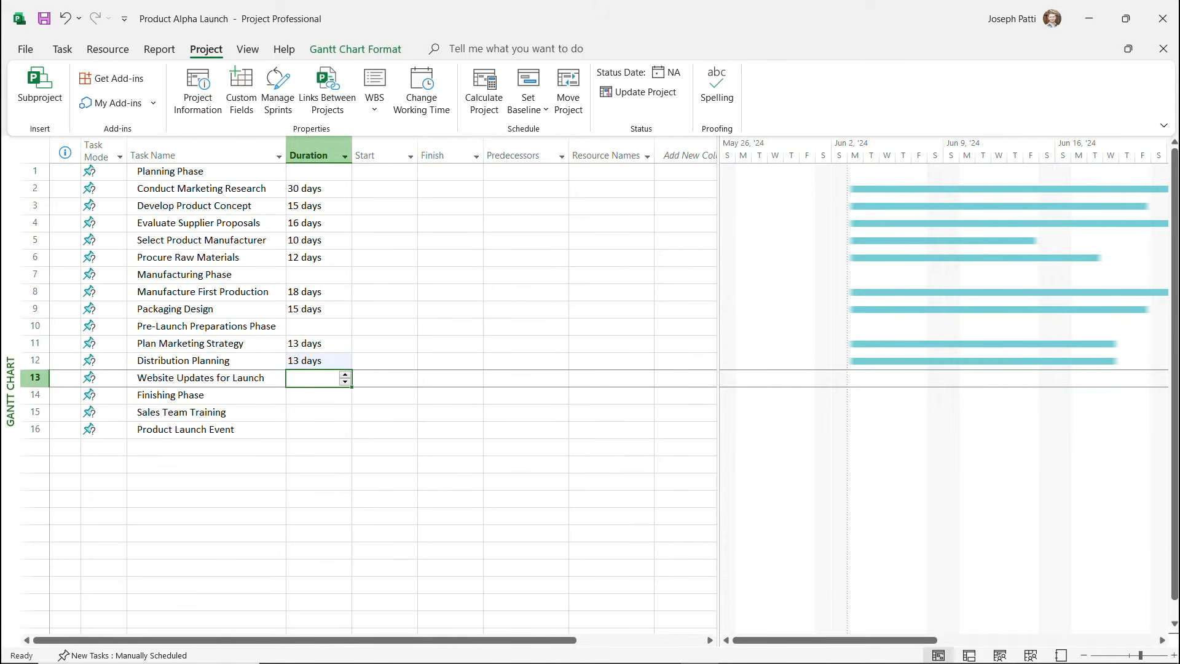
{"action": "type", "text": "4"}
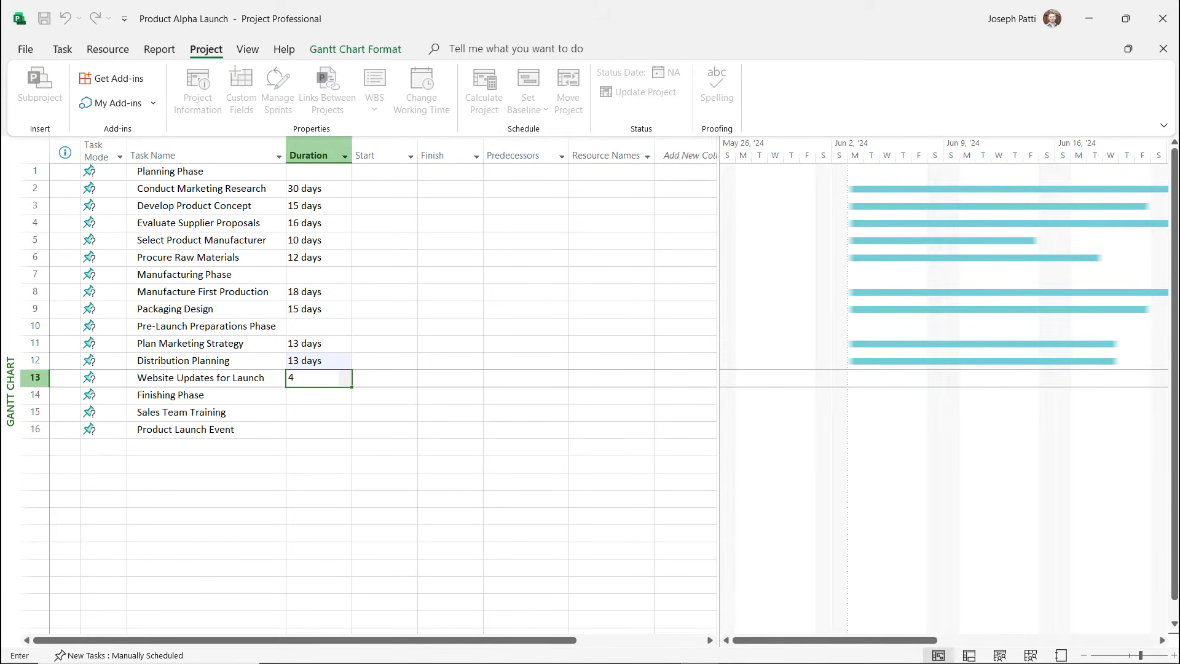
{"action": "key", "text": "Return"}
Set the duration of Sales Team Training to 11 days and Product Launch Event to 3 days
{"action": "key", "text": "Return"}
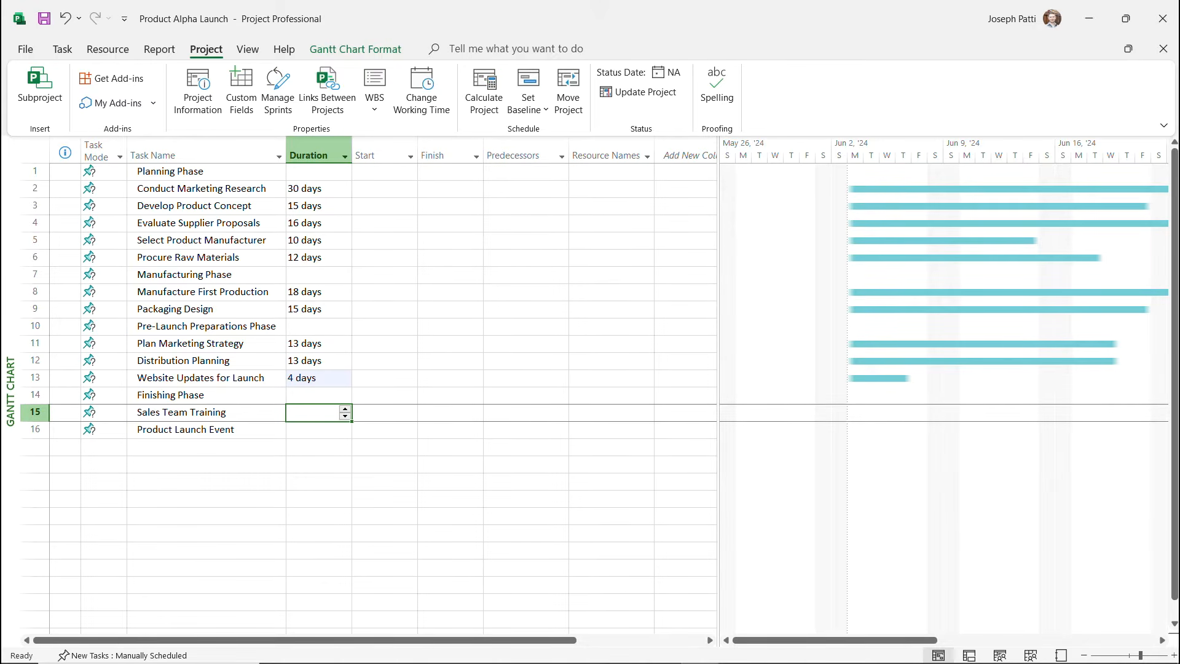
{"action": "type", "text": "11"}
{"action": "key", "text": "Return"}
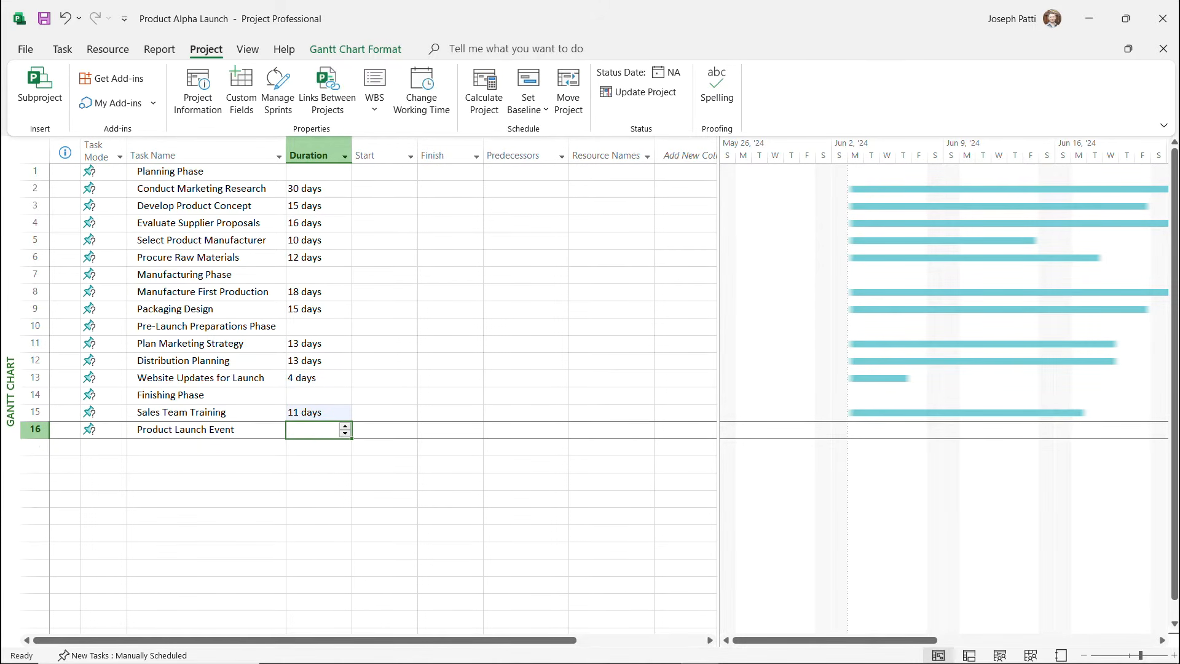
{"action": "type", "text": "3"}
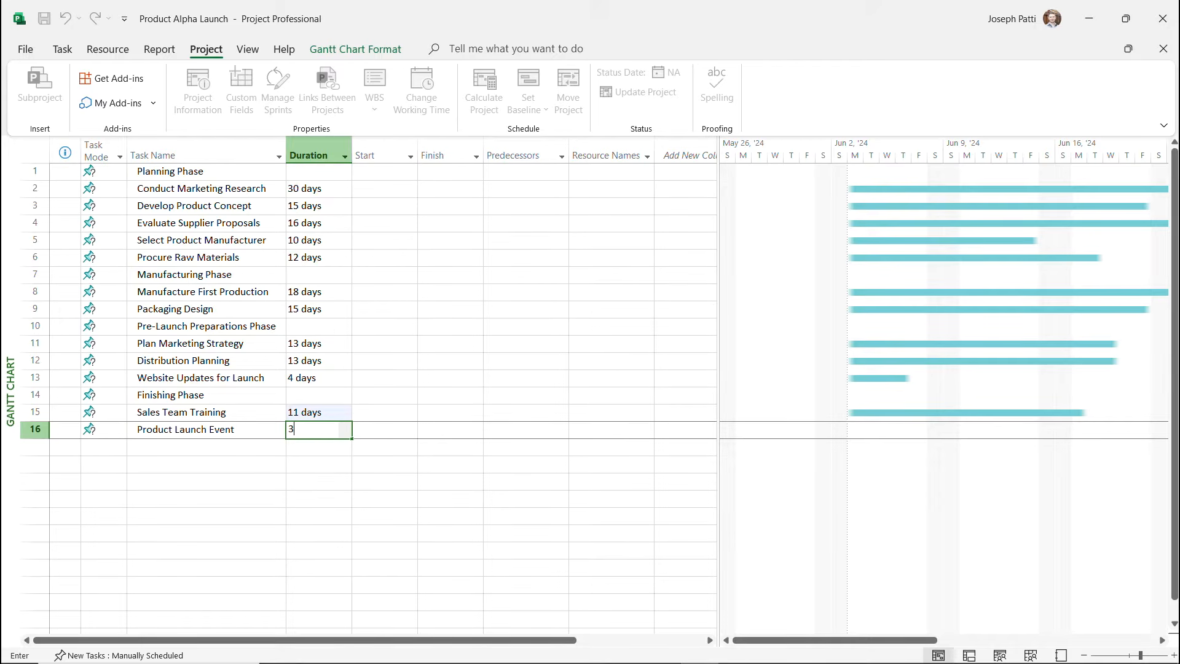
{"action": "key", "text": "Return"}
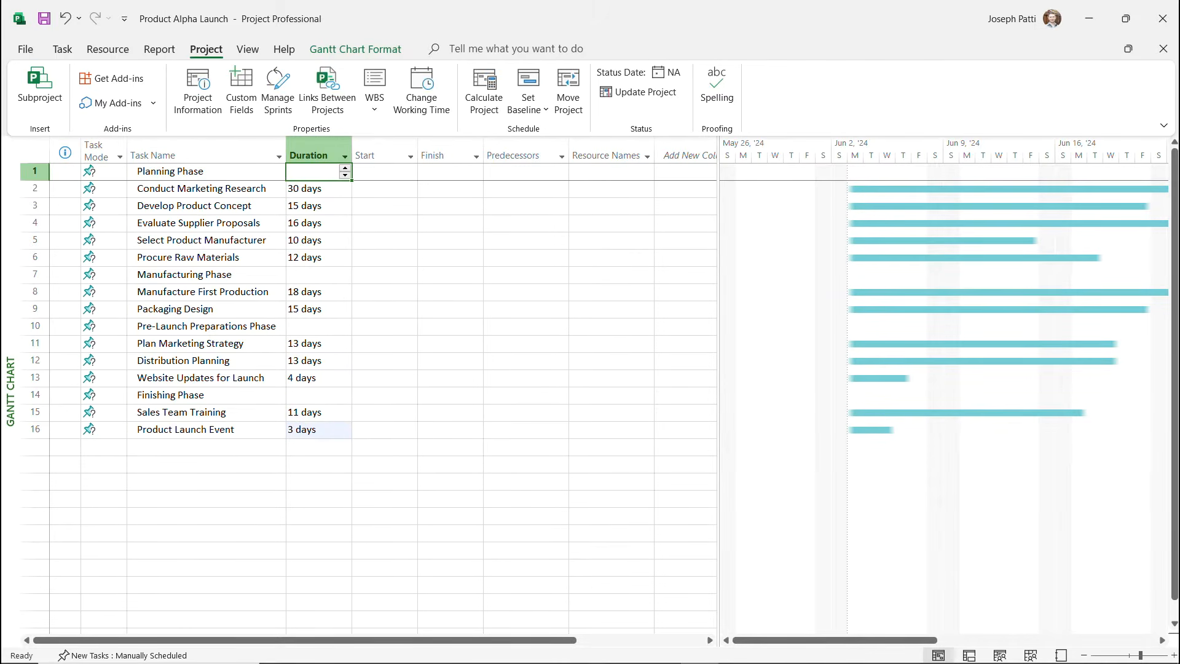
{"action": "key", "text": "Down"}
{"action": "key", "text": "shift+Down"}
{"action": "key", "text": "shift+Down"}
{"action": "key", "text": "shift+Down"}
{"action": "key", "text": "shift+Down"}
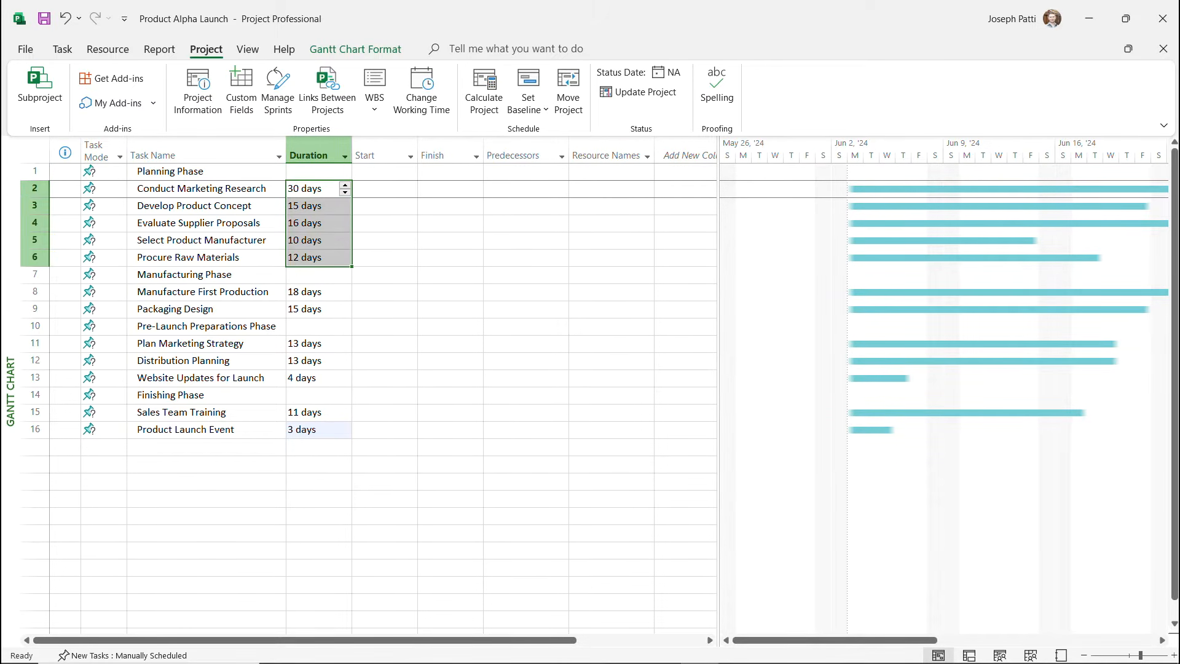
{"action": "key", "text": "Up"}
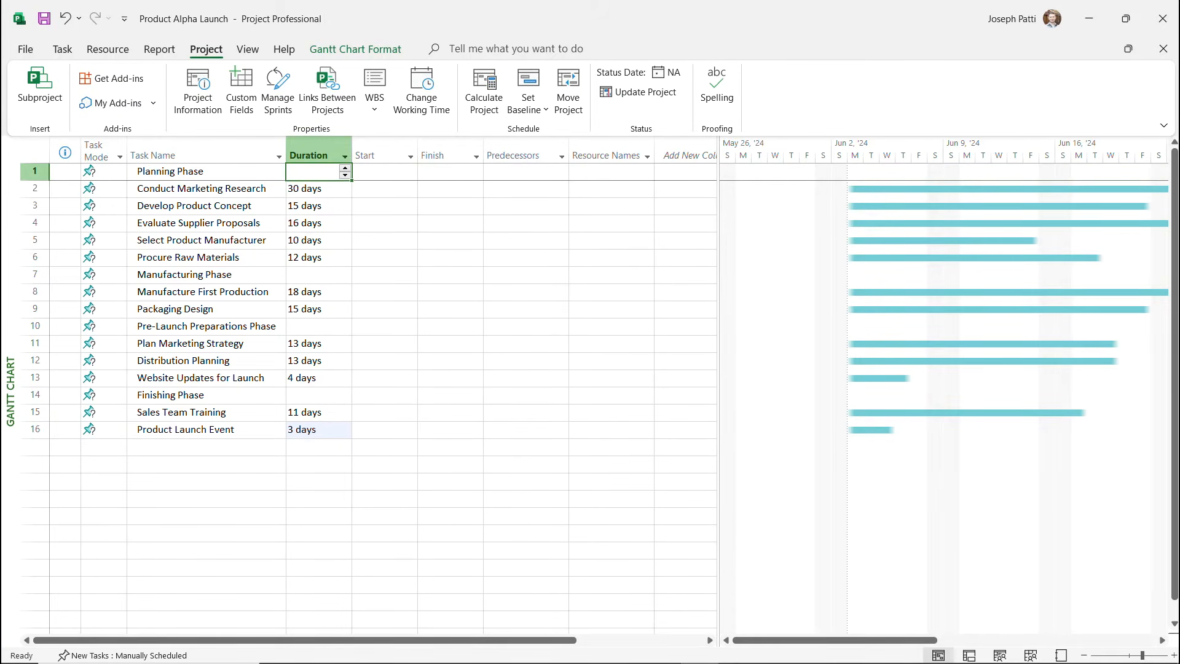
{"action": "left_click", "coordinate": [314, 448]}
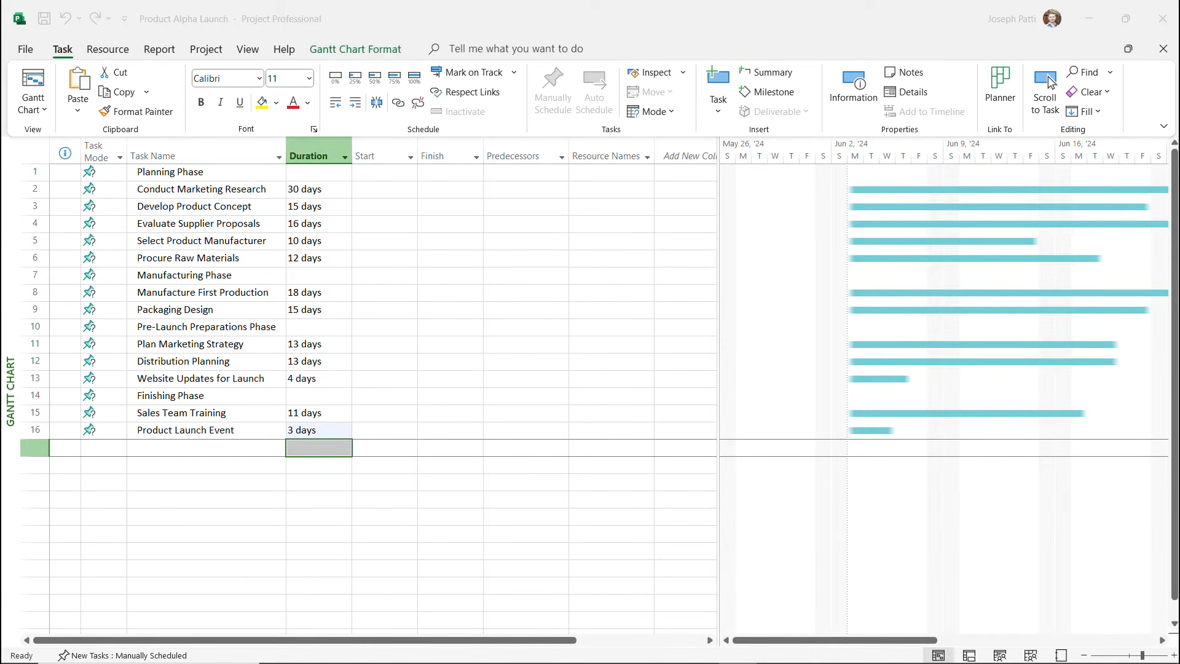
Insert a new task row above Planning Phase at the start of the task list
{"action": "right_click", "coordinate": [40, 172]}
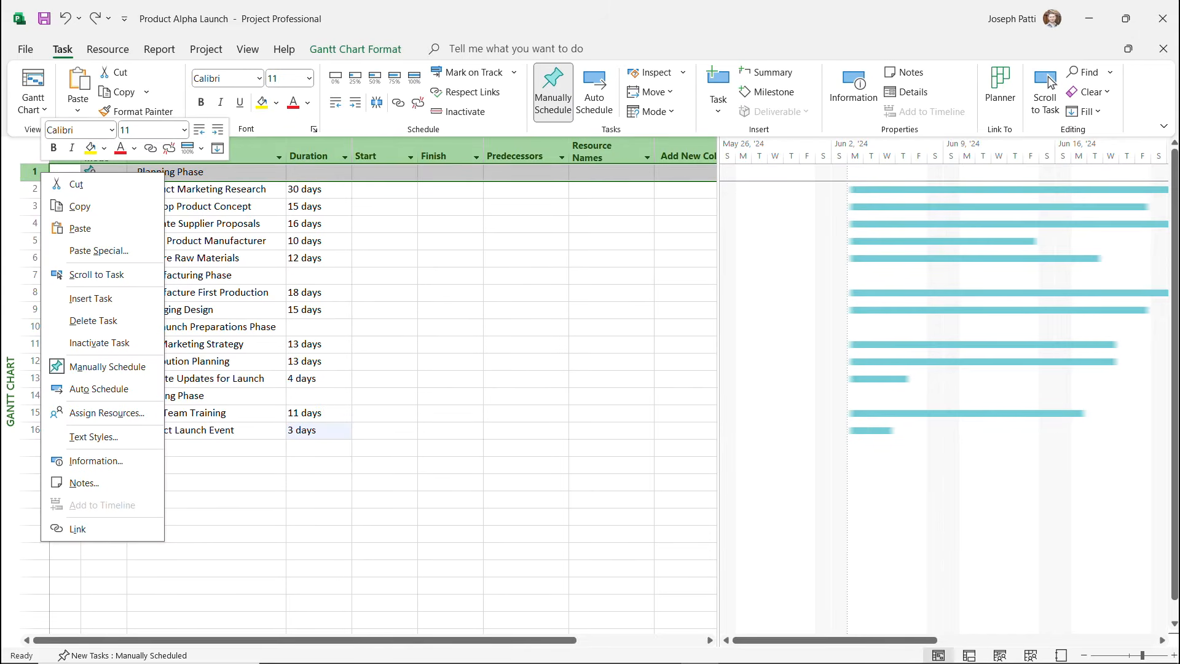
{"action": "key", "text": "Down"}
{"action": "key", "text": "Down"}
{"action": "key", "text": "Down"}
{"action": "key", "text": "Down"}
{"action": "key", "text": "Down"}
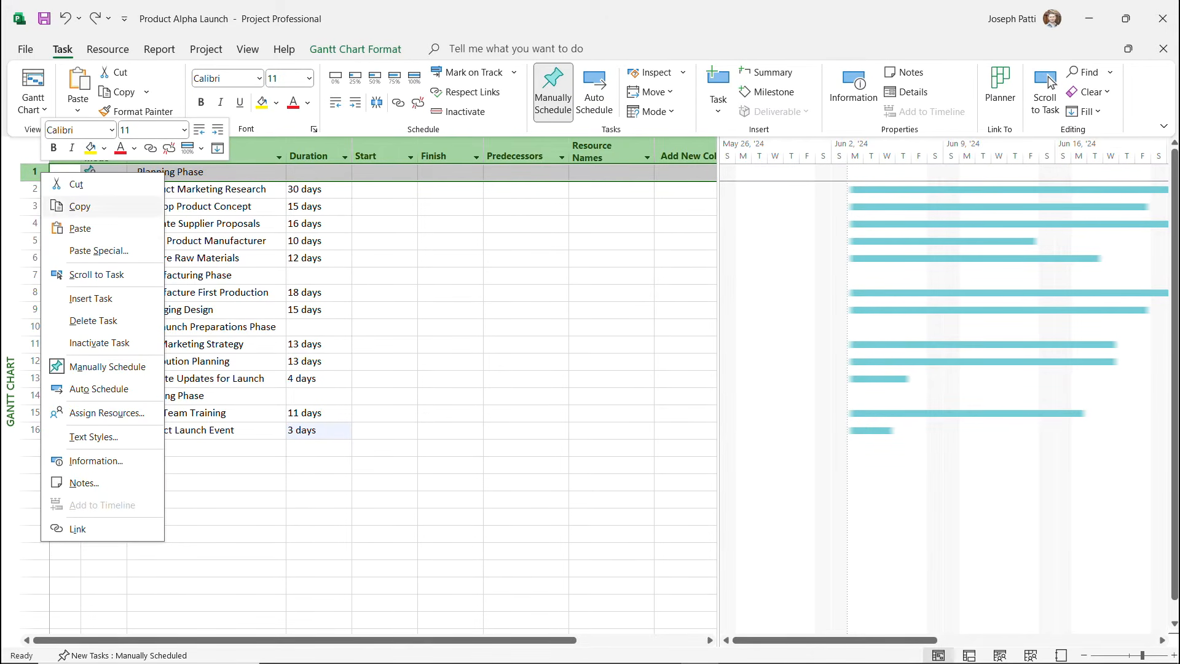
{"action": "key", "text": "Down"}
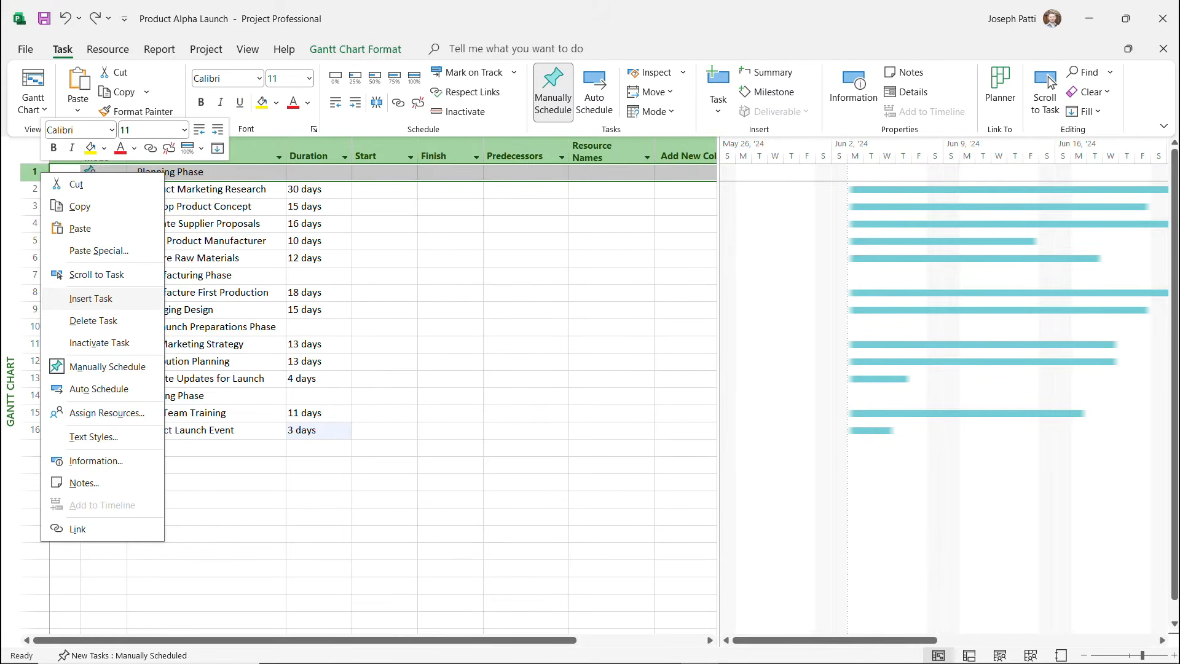
{"action": "key", "text": "Return"}
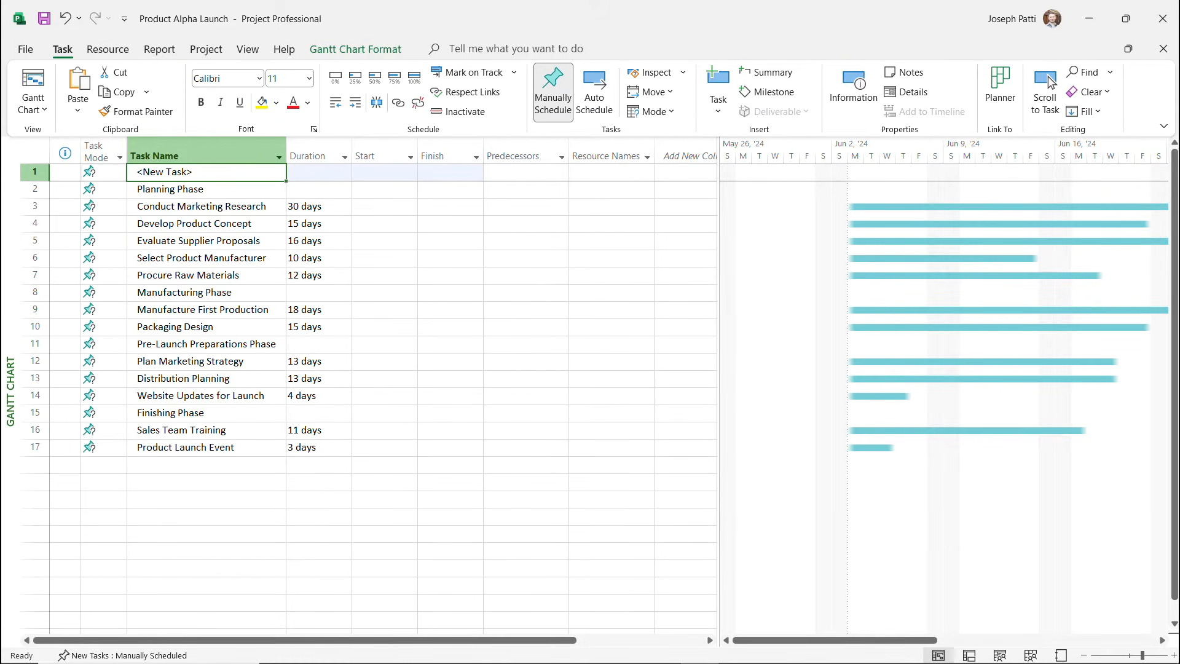
Name the new first task Start Project
{"action": "key", "text": "F2"}
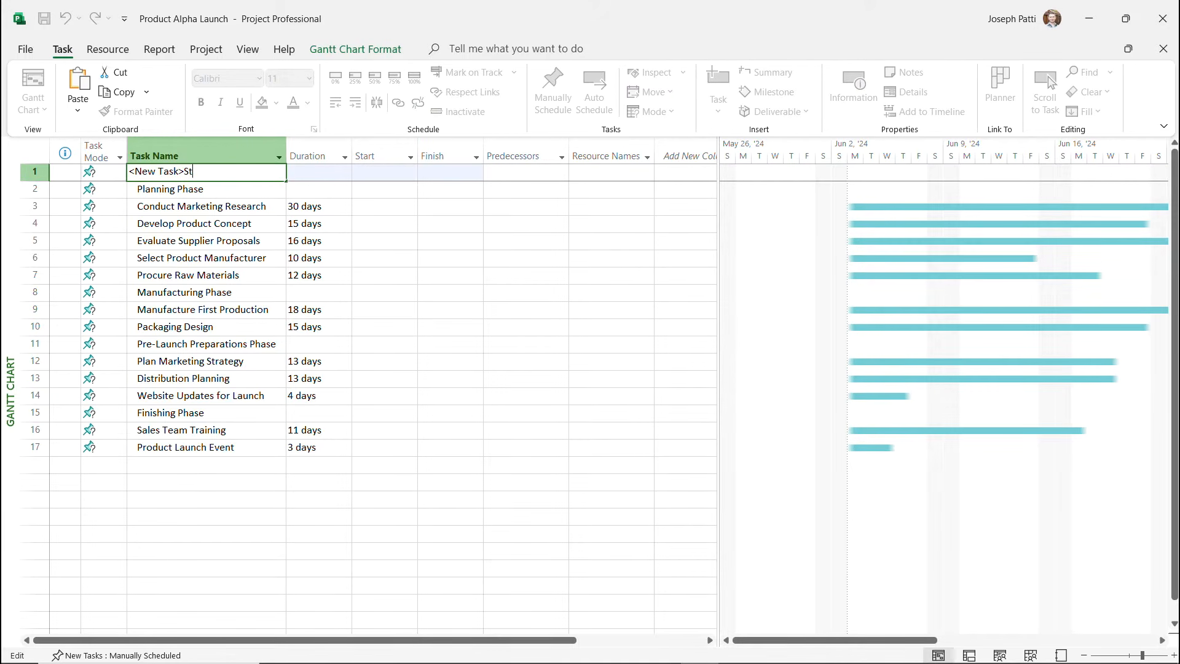
{"action": "key", "text": "BackSpace"}
{"action": "key", "text": "BackSpace"}
{"action": "key", "text": "BackSpace"}
{"action": "key", "text": "BackSpace"}
{"action": "key", "text": "BackSpace"}
{"action": "key", "text": "BackSpace"}
{"action": "key", "text": "BackSpace"}
{"action": "key", "text": "BackSpace"}
{"action": "key", "text": "BackSpace"}
{"action": "key", "text": "BackSpace"}
{"action": "type", "text": "Start Project"}
{"action": "key", "text": "Tab"}
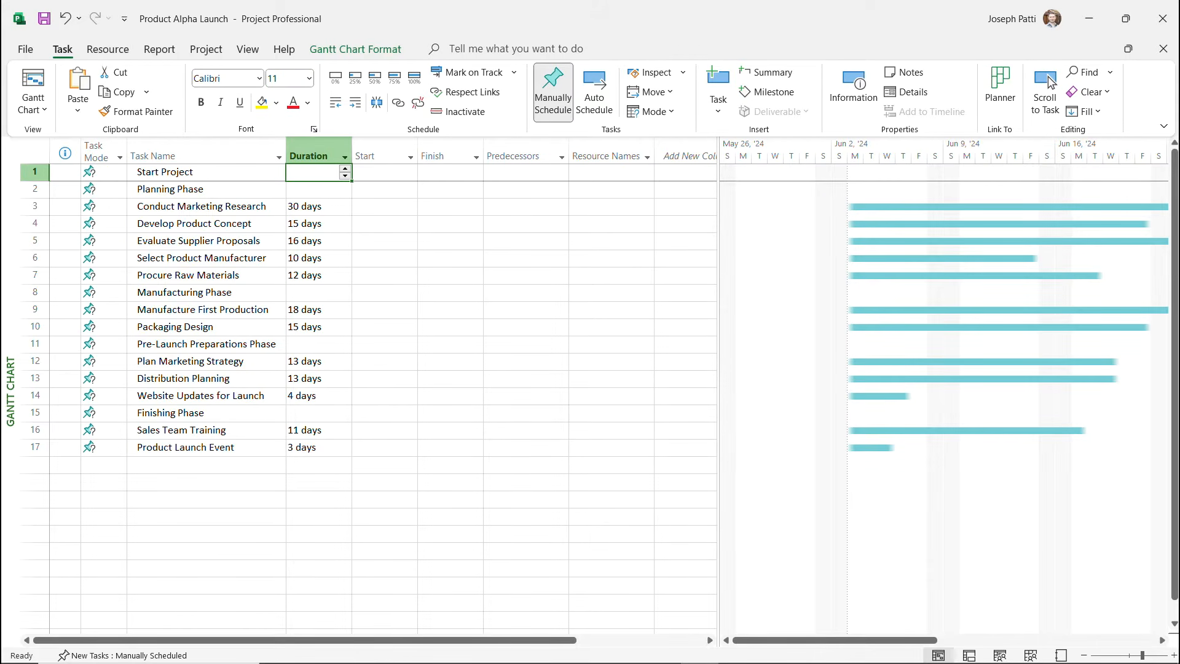
Set the duration of Start Project to 0 days so it acts as a milestone
{"action": "key", "text": "Down"}
{"action": "key", "text": "Down"}
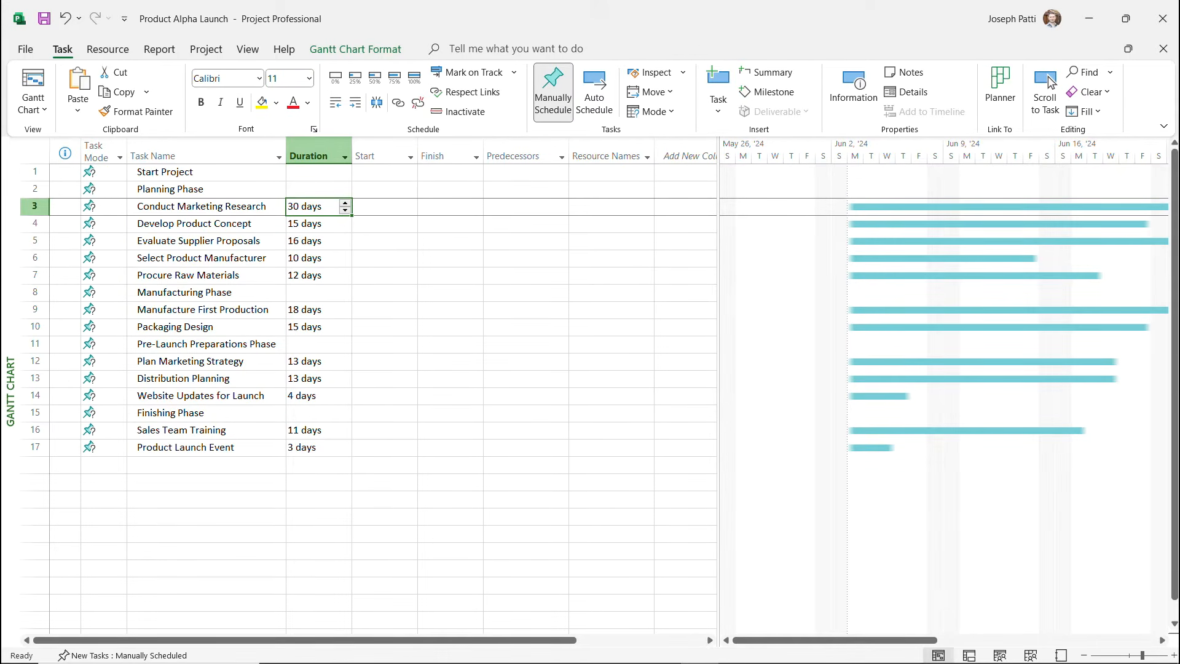
{"action": "key", "text": "Up"}
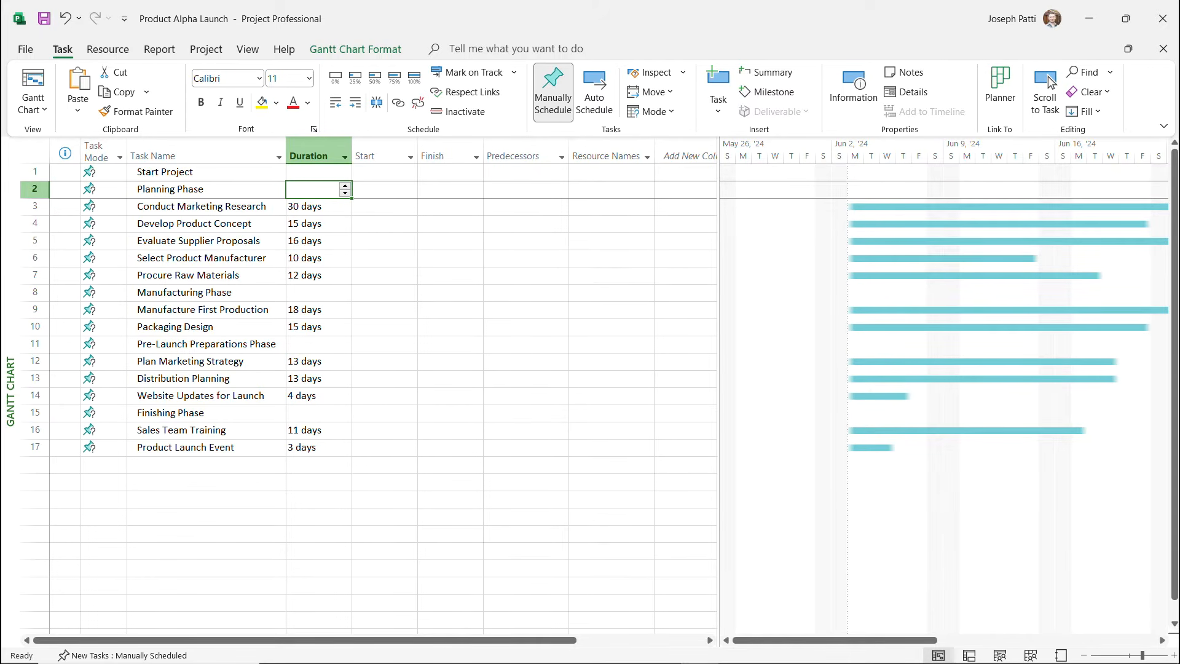
{"action": "key", "text": "Up"}
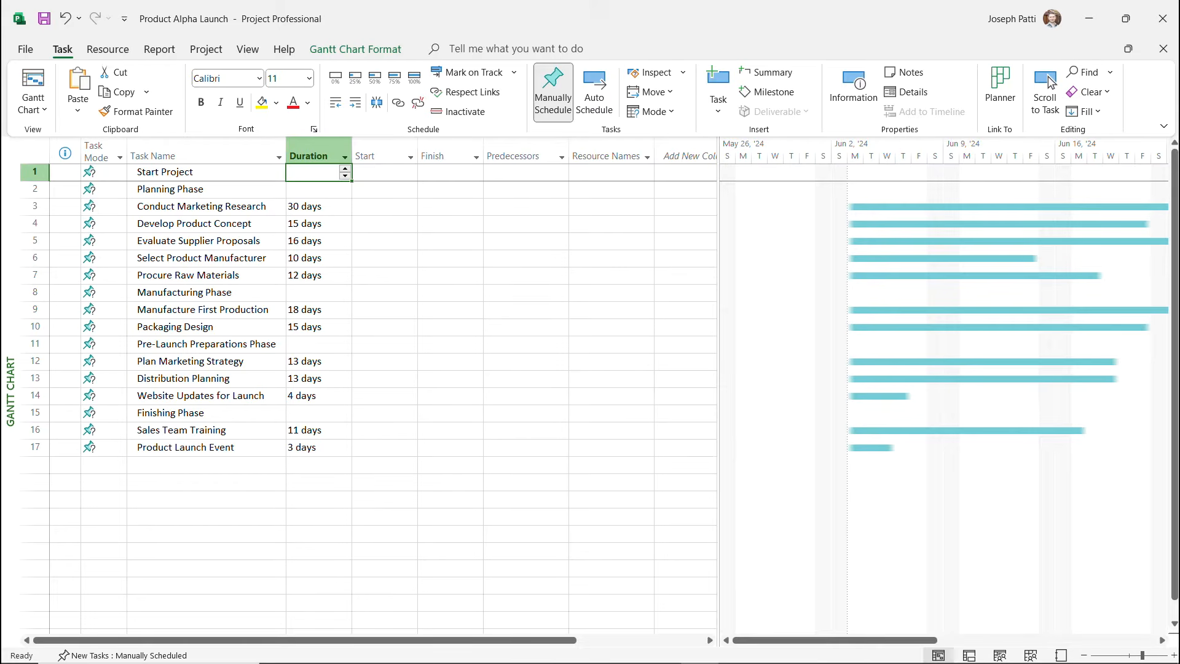
{"action": "type", "text": "0"}
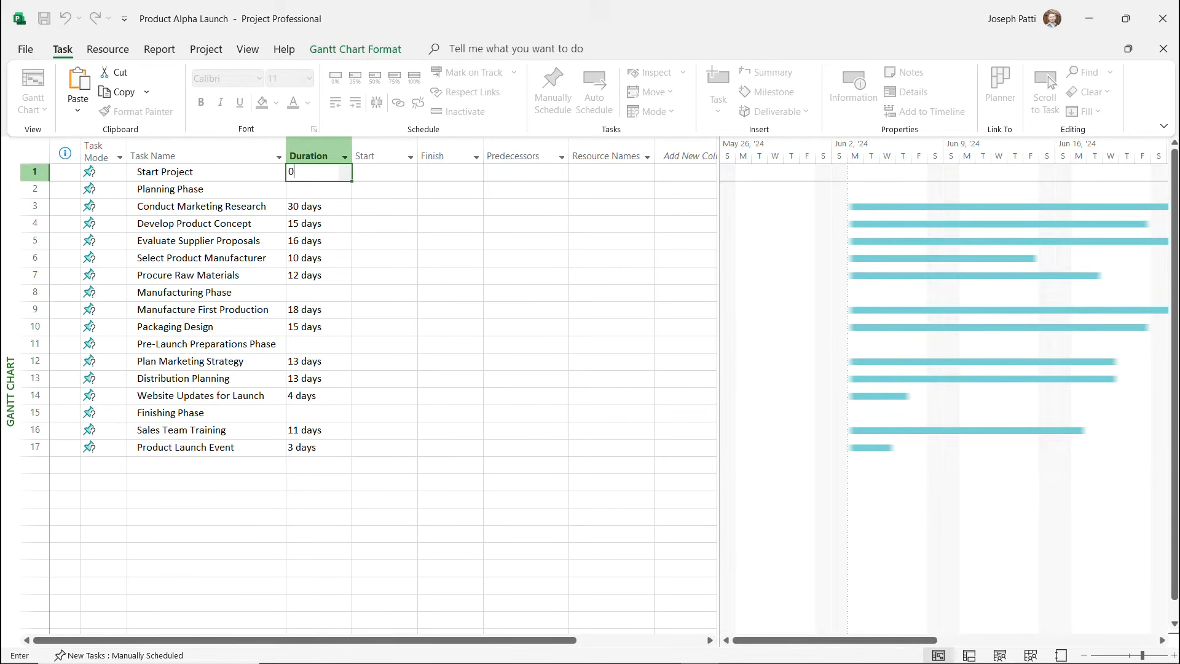
Add a task named End Project below Product Launch Event with a duration of 0 days
{"action": "left_click", "coordinate": [206, 465]}
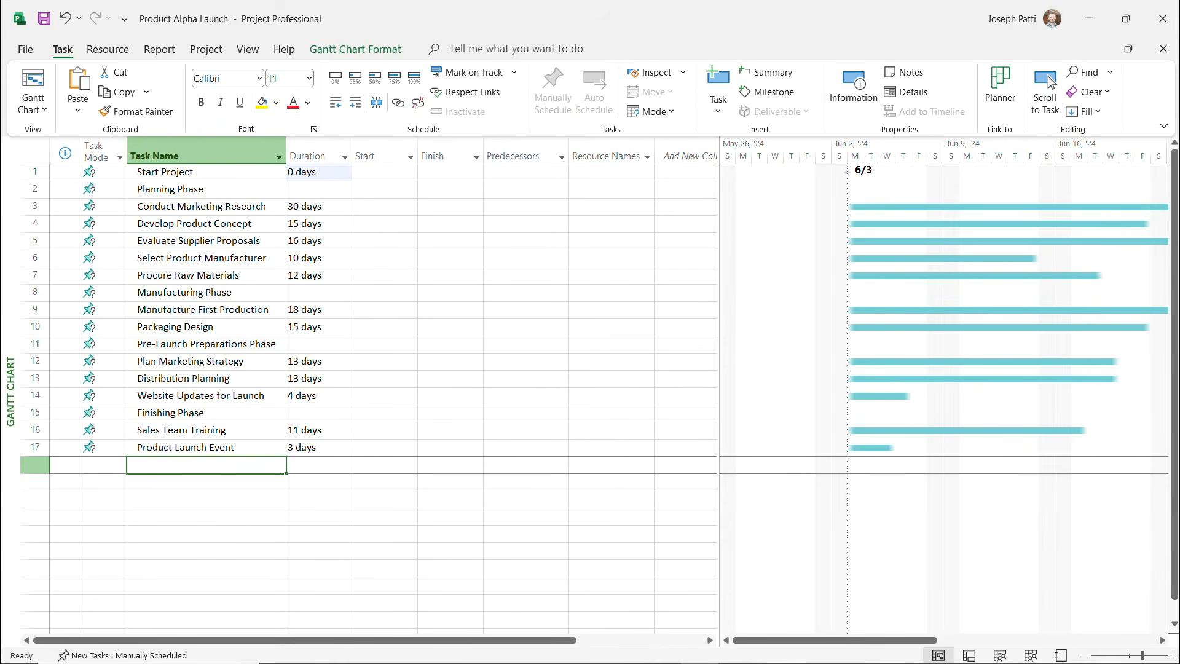
{"action": "left_click", "coordinate": [1051, 81]}
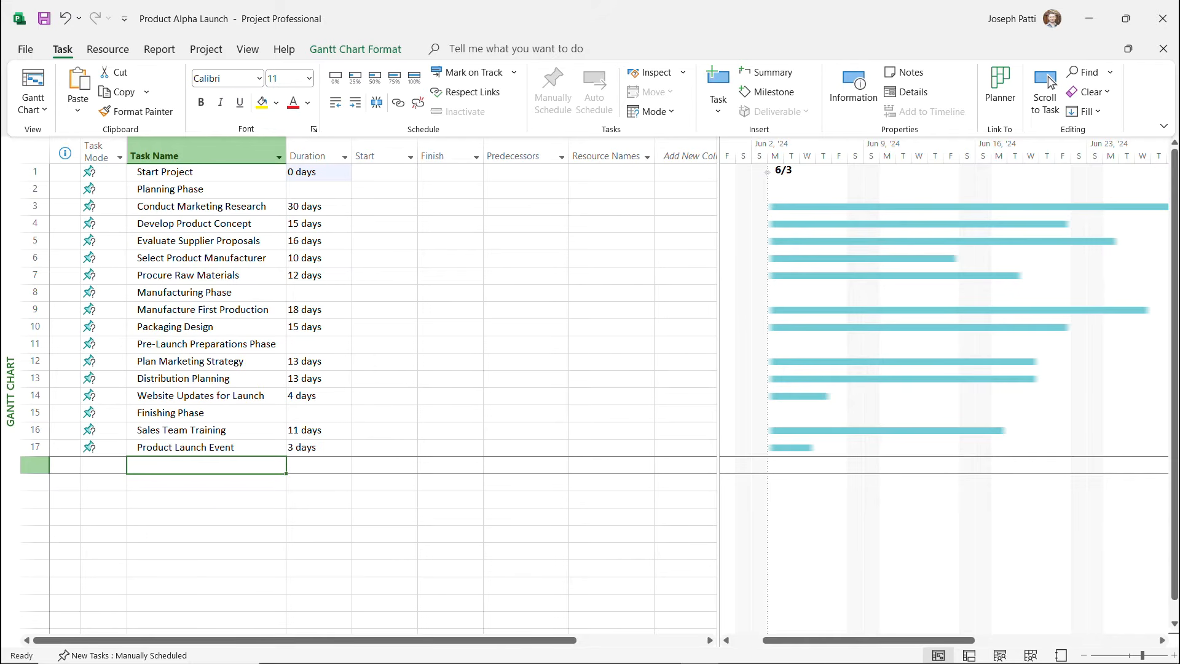
{"action": "type", "text": "End"}
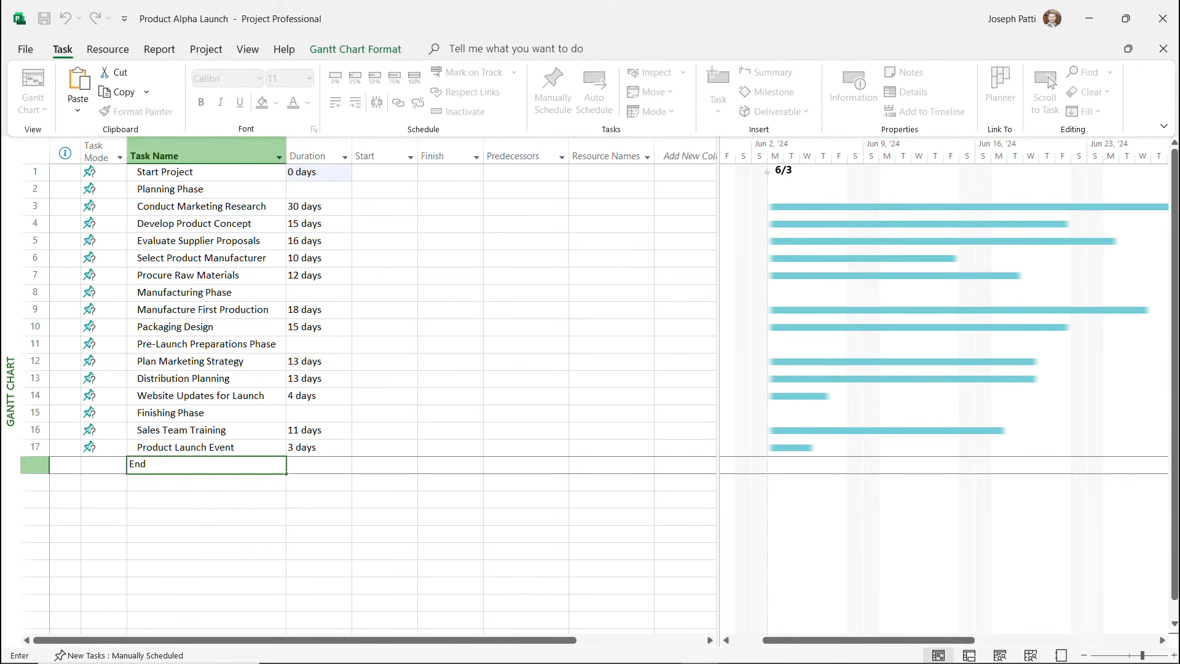
{"action": "type", "text": " Project"}
{"action": "key", "text": "Tab"}
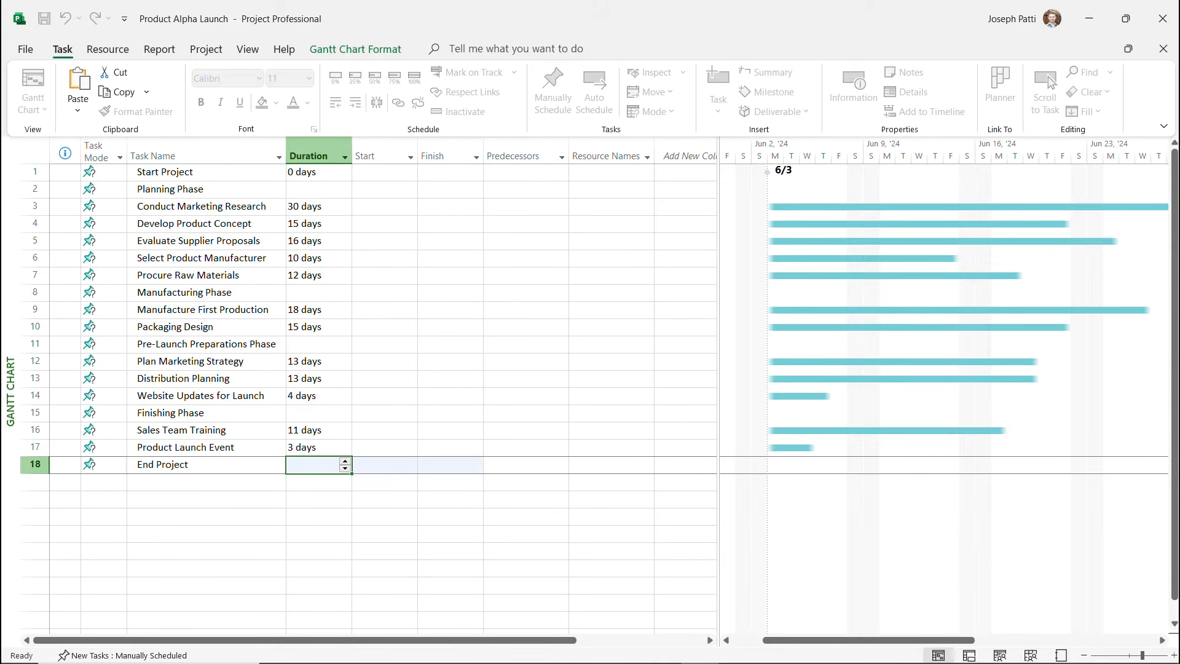
{"action": "type", "text": "0"}
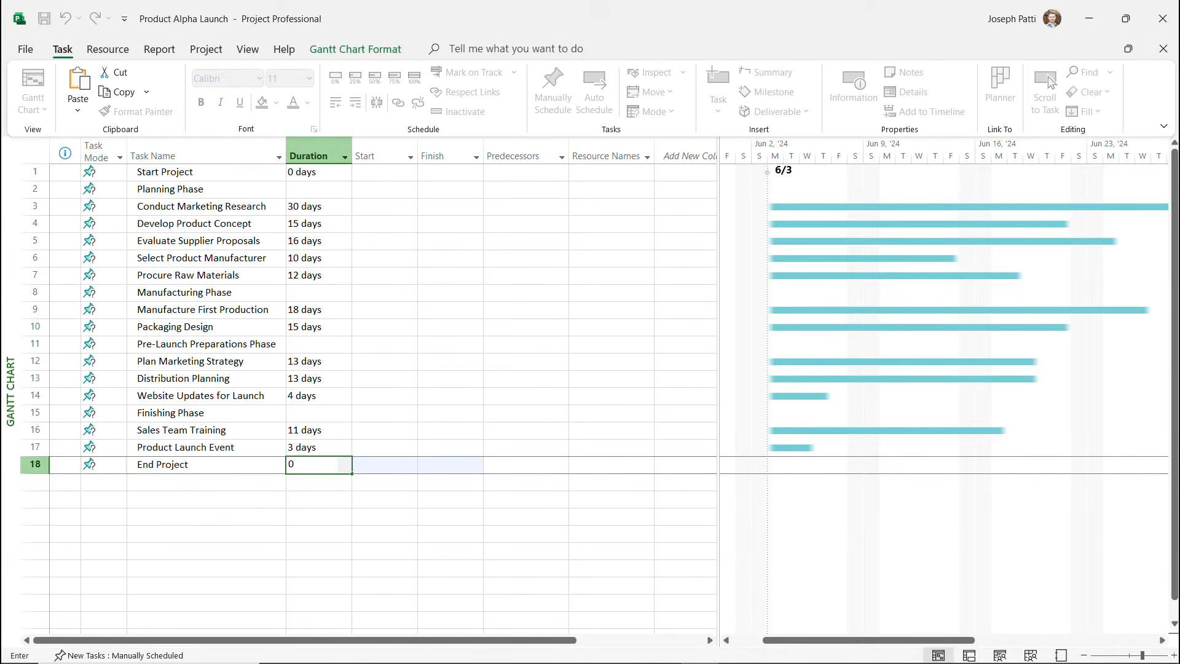
{"action": "key", "text": "Return"}
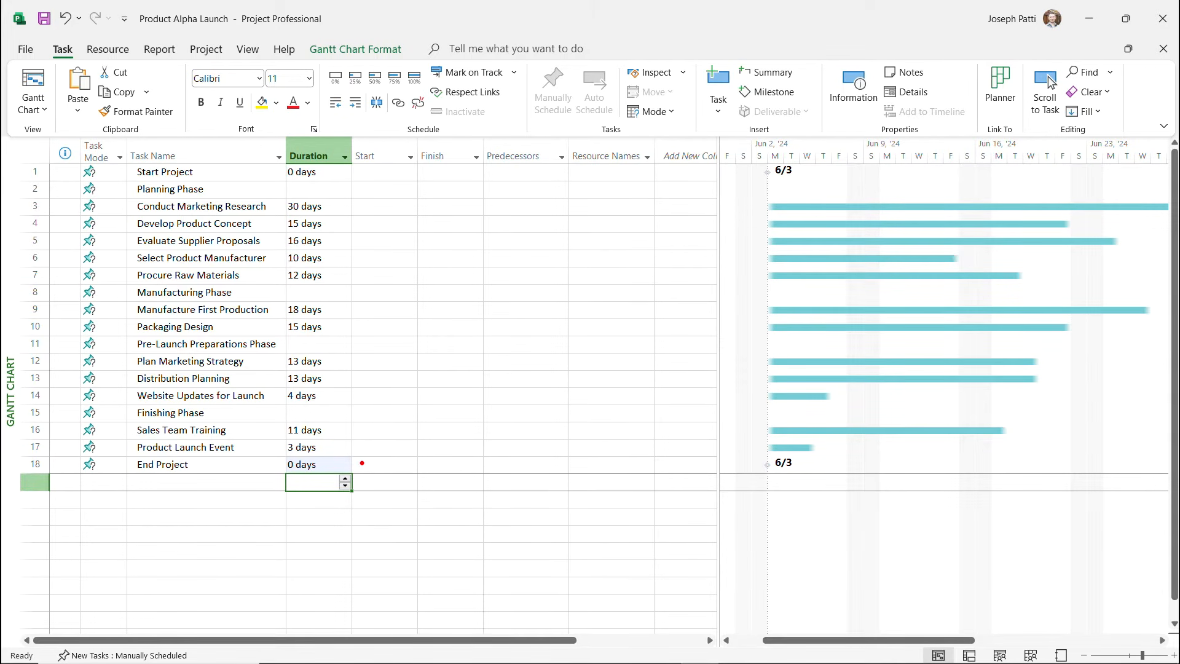
{"action": "left_click_drag", "start_coordinate": [365, 463], "coordinate": [430, 462]}
{"action": "left_click_drag", "start_coordinate": [261, 193], "coordinate": [417, 190]}
{"action": "mouse_move", "coordinate": [339, 201]}
{"action": "left_mouse_down"}
{"action": "mouse_move", "coordinate": [349, 243]}
{"action": "mouse_move", "coordinate": [331, 284]}
{"action": "left_mouse_up"}
{"action": "left_click_drag", "start_coordinate": [365, 242], "coordinate": [439, 241]}
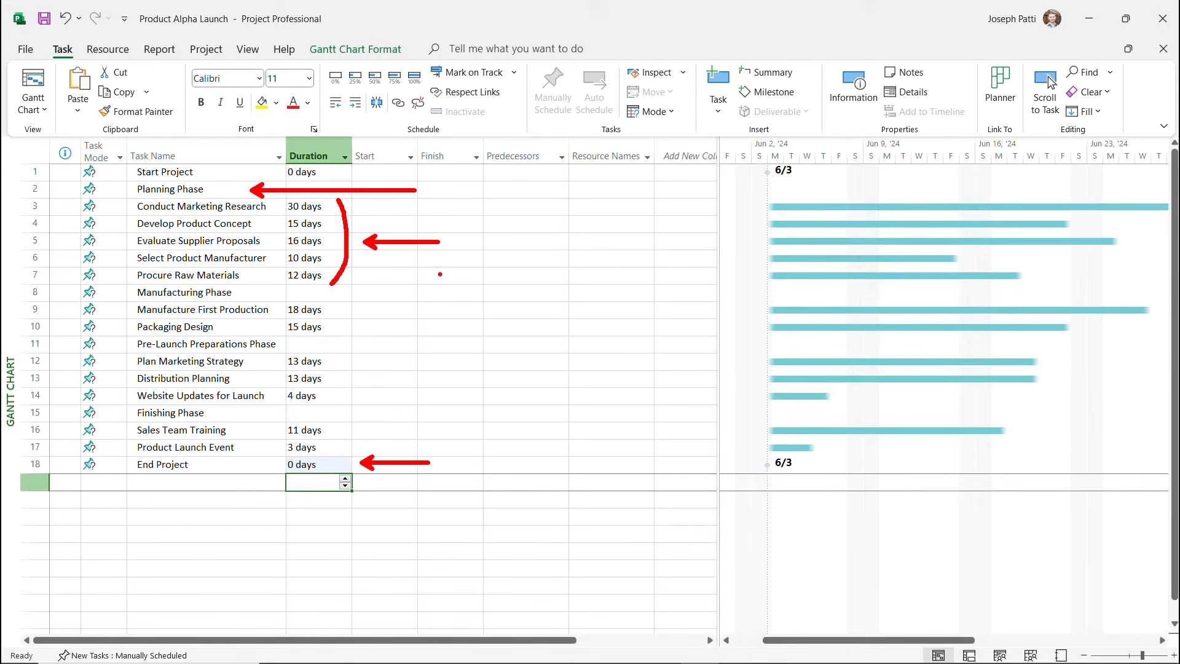
{"action": "key", "text": "Escape"}
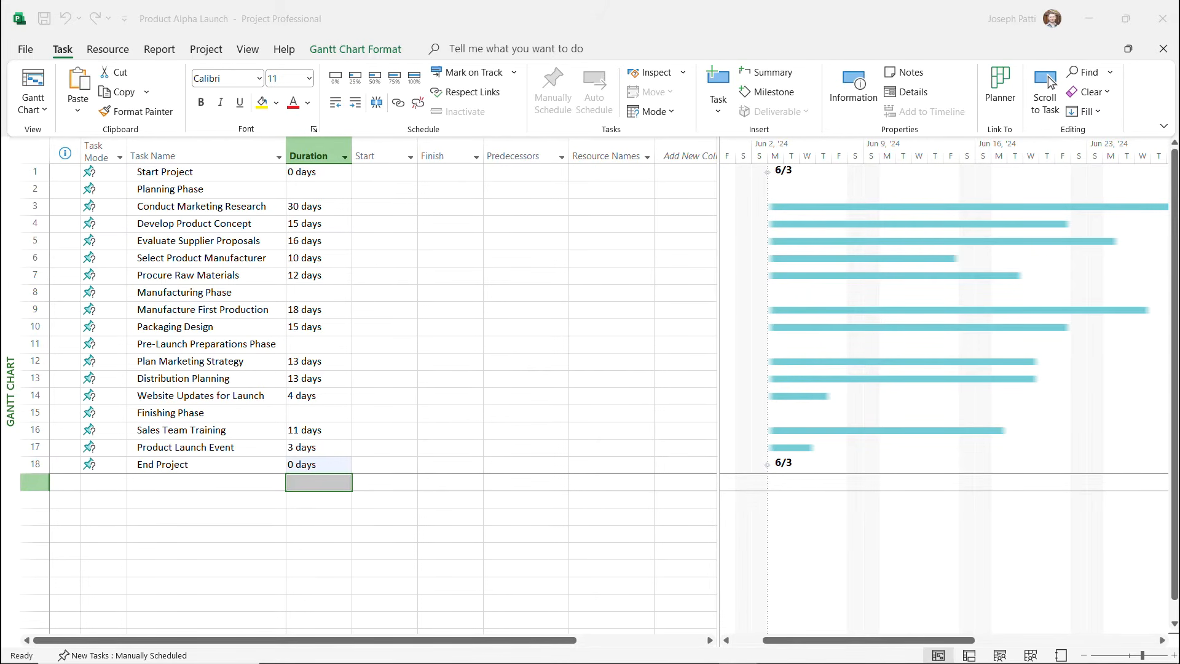
Switch all tasks from Start Project through End Project to Auto Schedule
{"action": "left_click", "coordinate": [206, 189]}
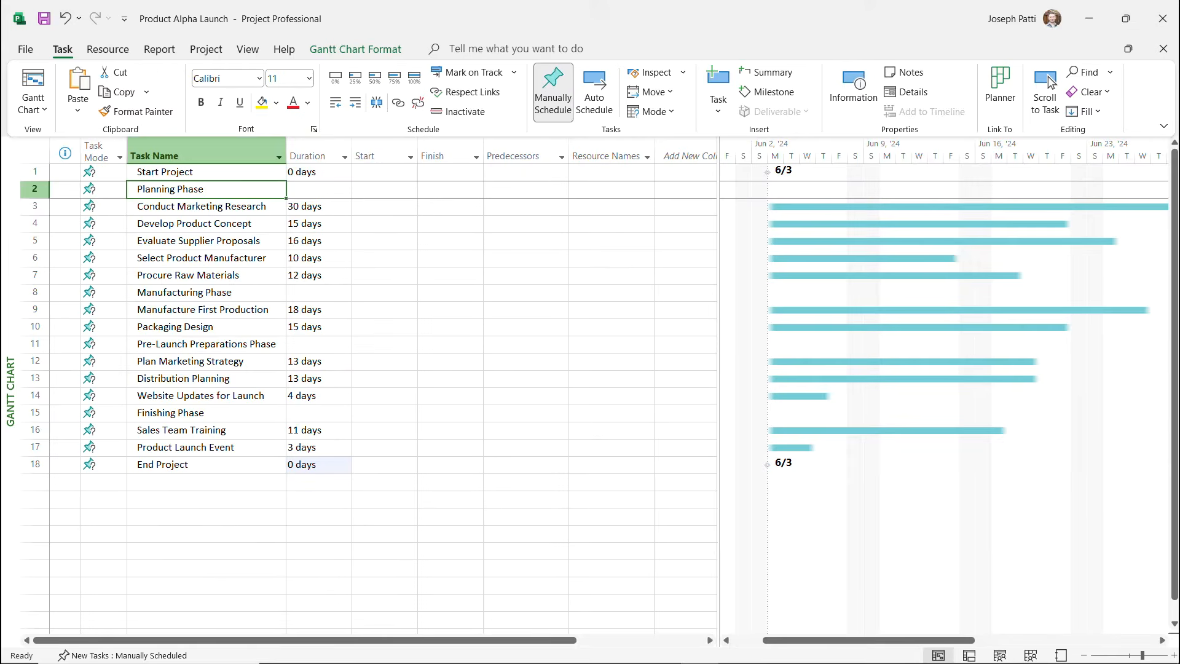
{"action": "left_click_drag", "start_coordinate": [205, 172], "coordinate": [206, 464]}
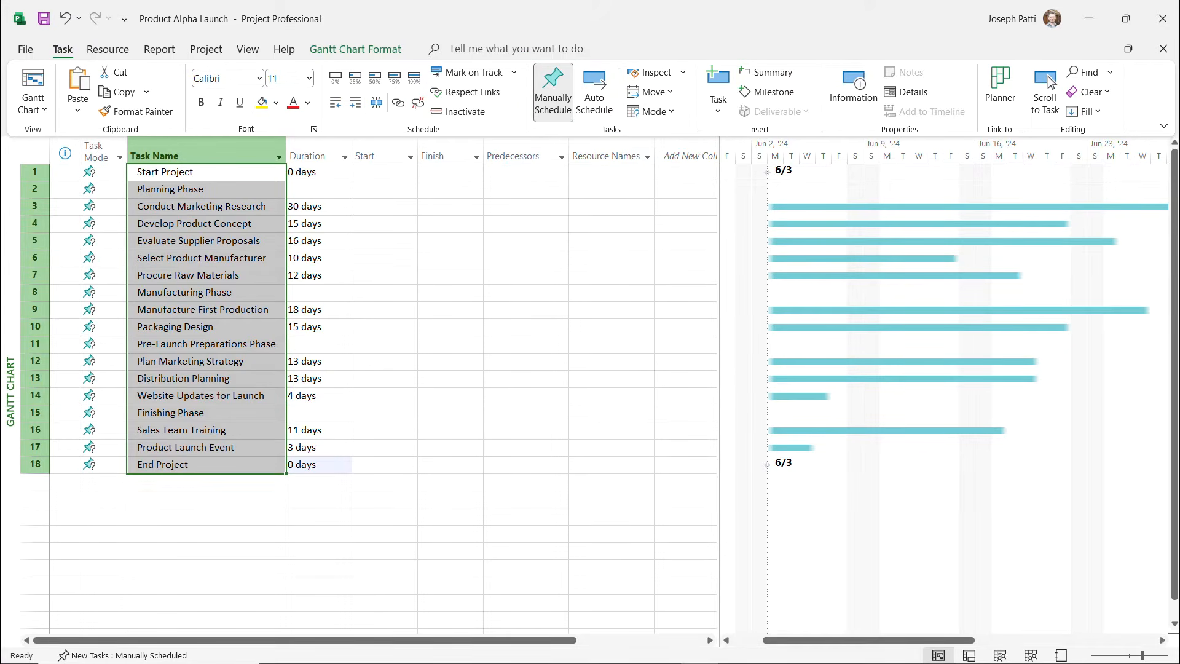
{"action": "left_click", "coordinate": [595, 93]}
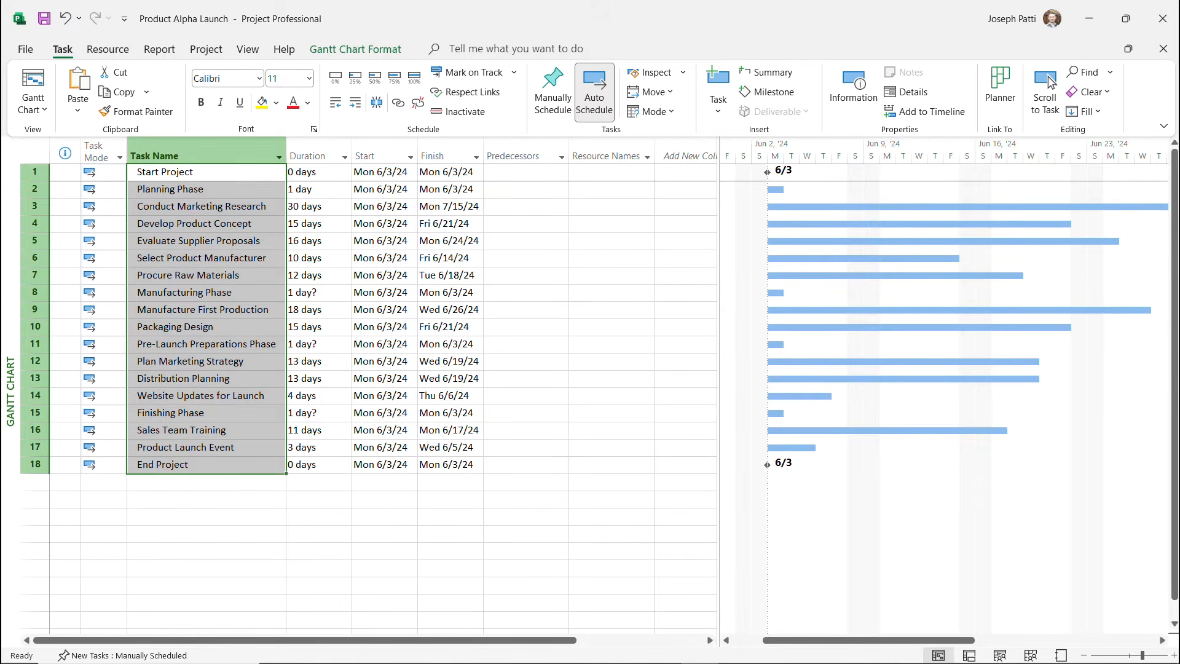
Indent the five tasks from Conduct Marketing Research through Procure Raw Materials as subtasks of Planning Phase
{"action": "key", "text": "Down"}
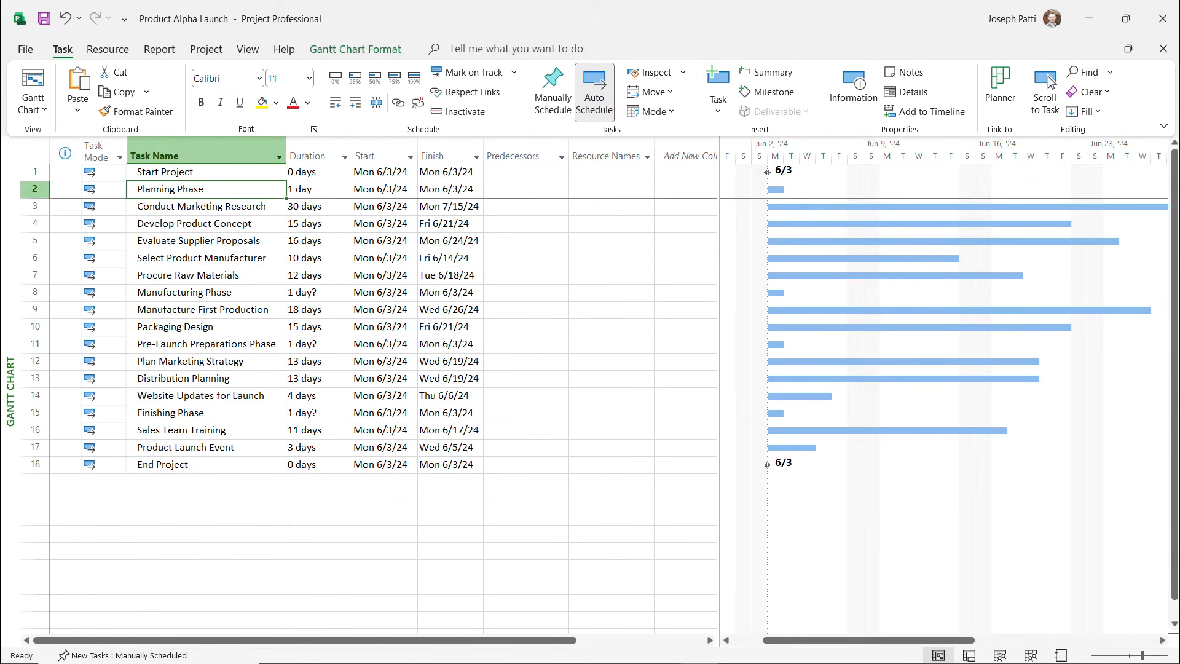
{"action": "key", "text": "Down"}
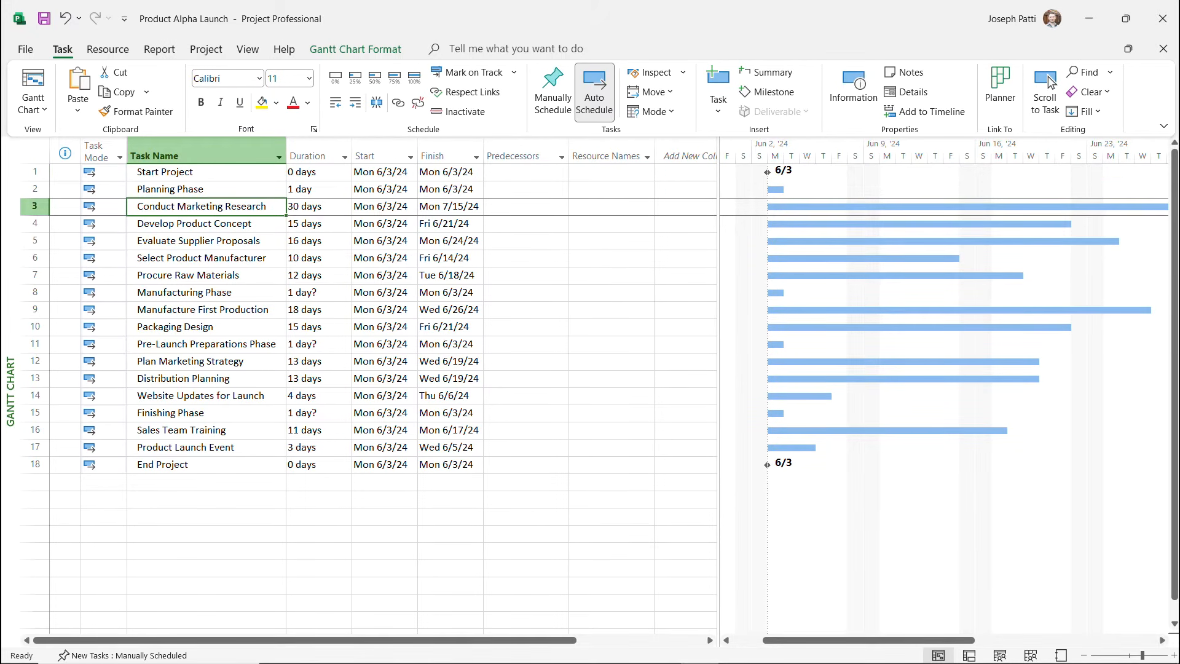
{"action": "key", "text": "shift+Down"}
{"action": "key", "text": "shift+Down"}
{"action": "key", "text": "shift+Down"}
{"action": "key", "text": "shift+Down"}
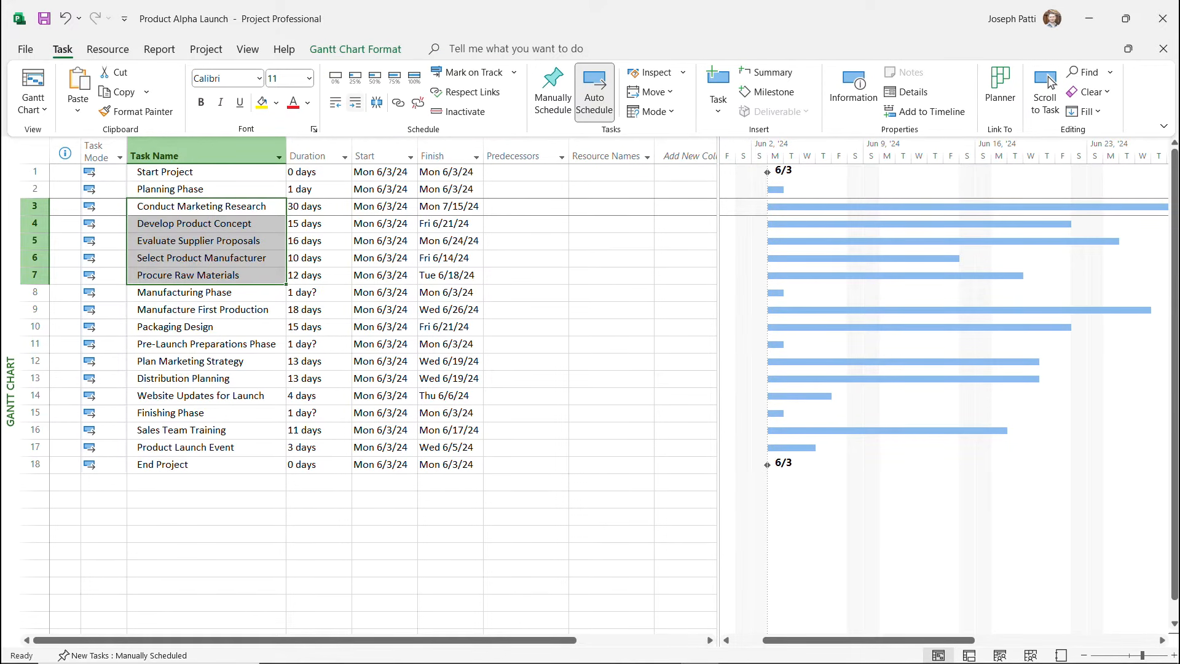
{"action": "key", "text": "alt+shift+Right"}
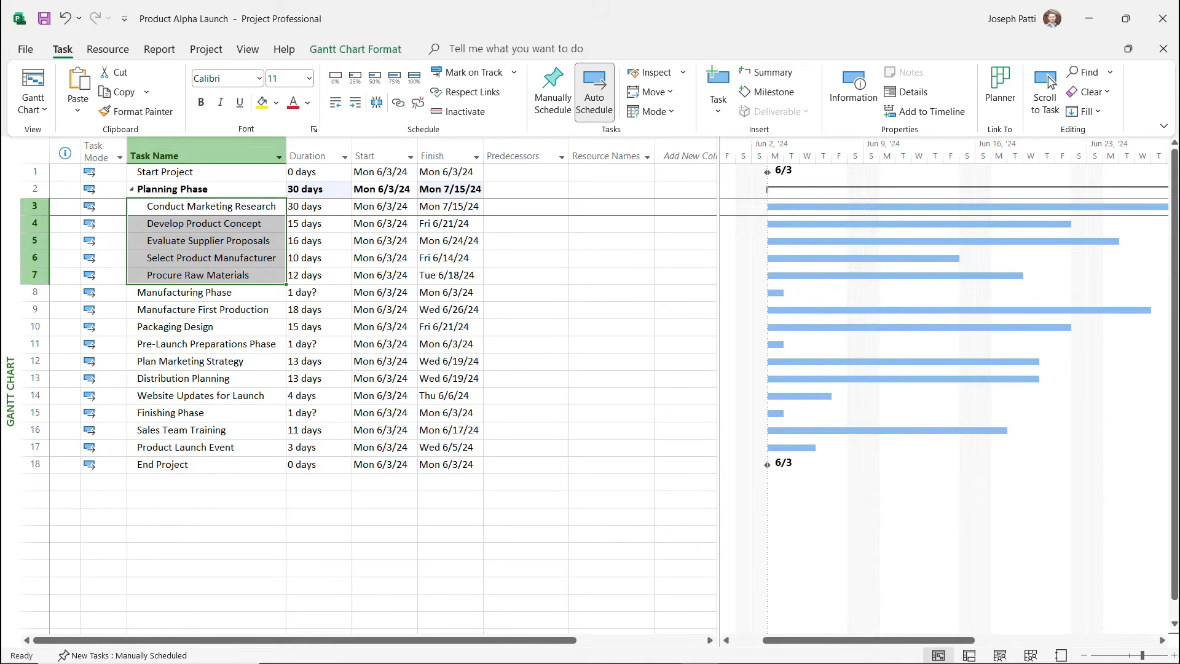
{"action": "key", "text": "Right"}
{"action": "key", "text": "shift+Down"}
{"action": "key", "text": "shift+Down"}
{"action": "key", "text": "shift+Down"}
{"action": "key", "text": "shift+Down"}
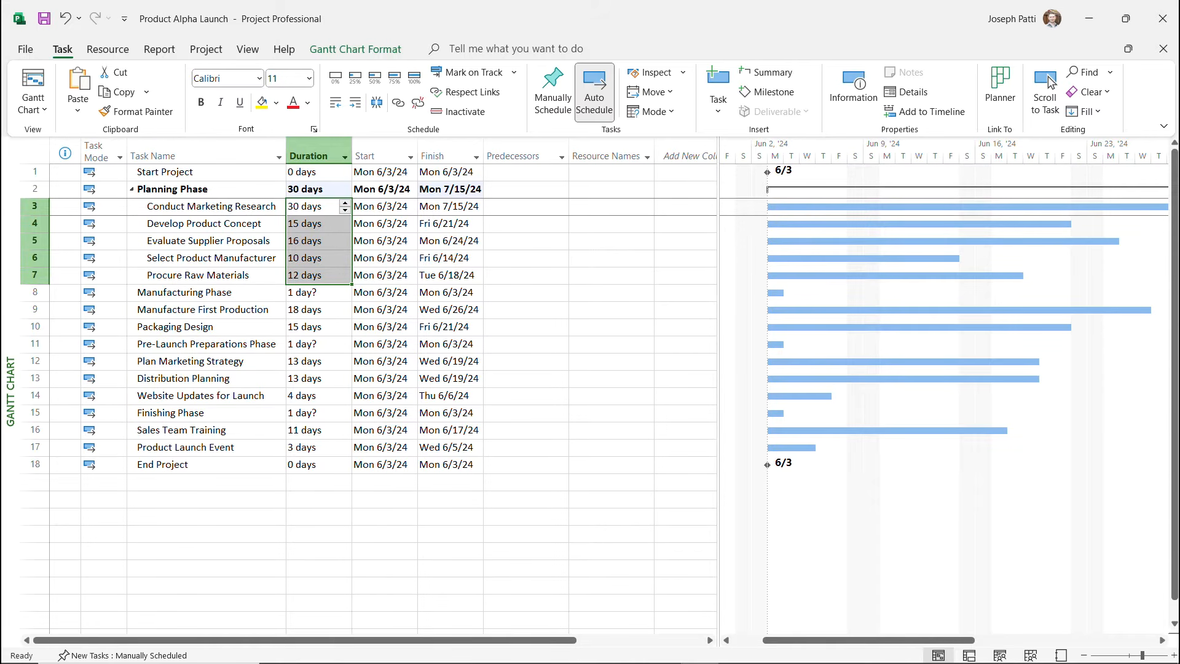
Indent Manufacture First Production and Packaging Design as subtasks of Manufacturing Phase
{"action": "left_click", "coordinate": [206, 310]}
{"action": "key", "text": "shift+Down"}
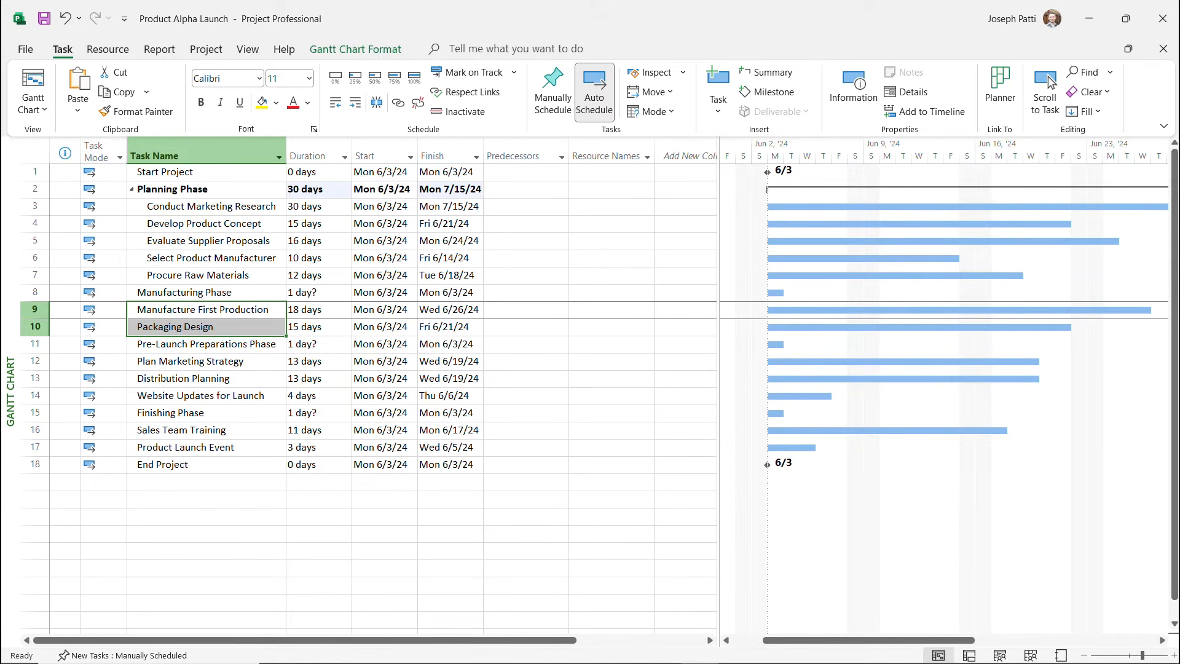
{"action": "left_click", "coordinate": [356, 102]}
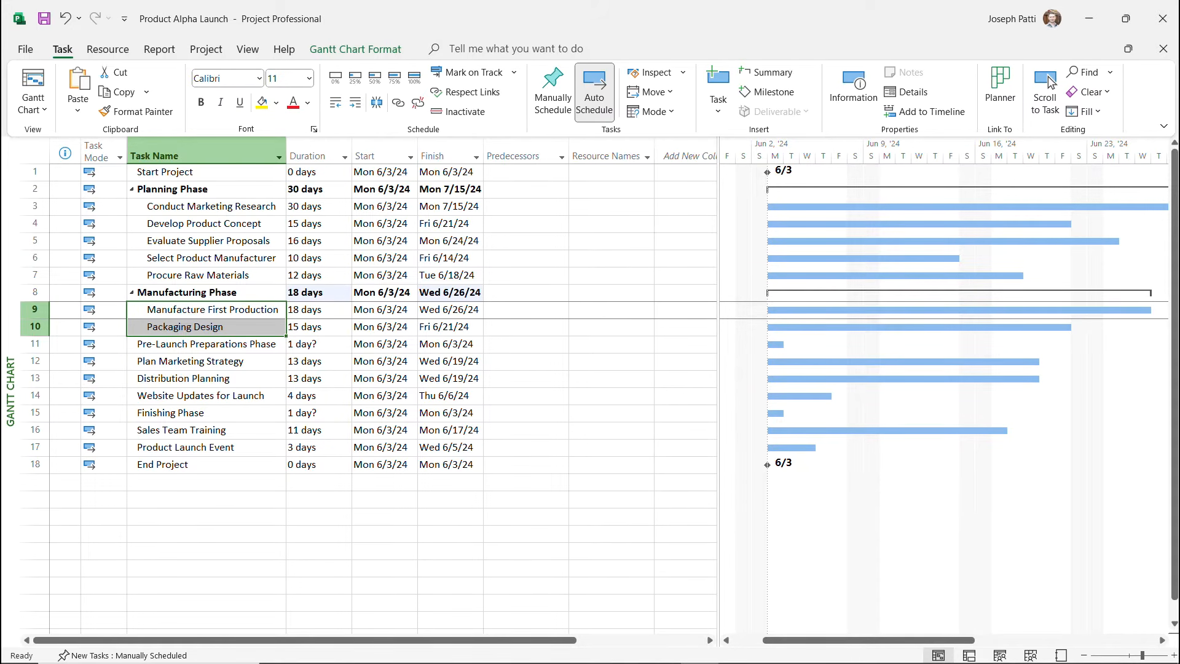
Indent Plan Marketing Strategy, Distribution Planning and Website Updates for Launch as subtasks of Pre-Launch Preparations Phase
{"action": "key", "text": "Down"}
{"action": "key", "text": "Down"}
{"action": "key", "text": "shift+Down"}
{"action": "key", "text": "shift+Down"}
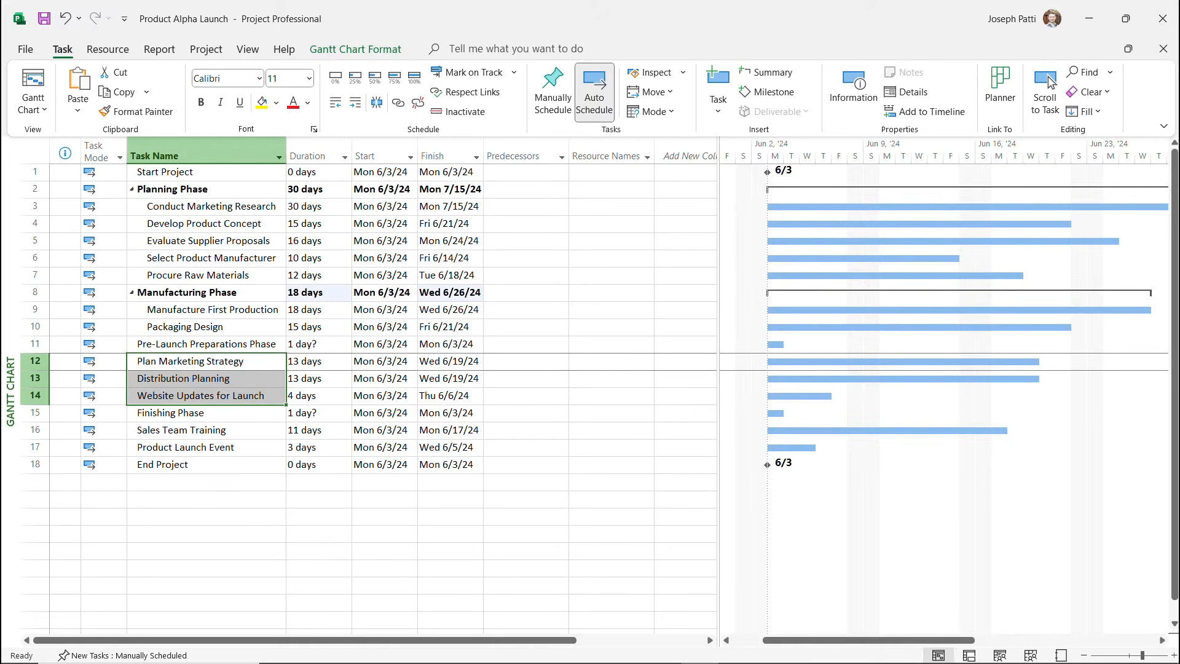
{"action": "key", "text": "alt+shift+Right"}
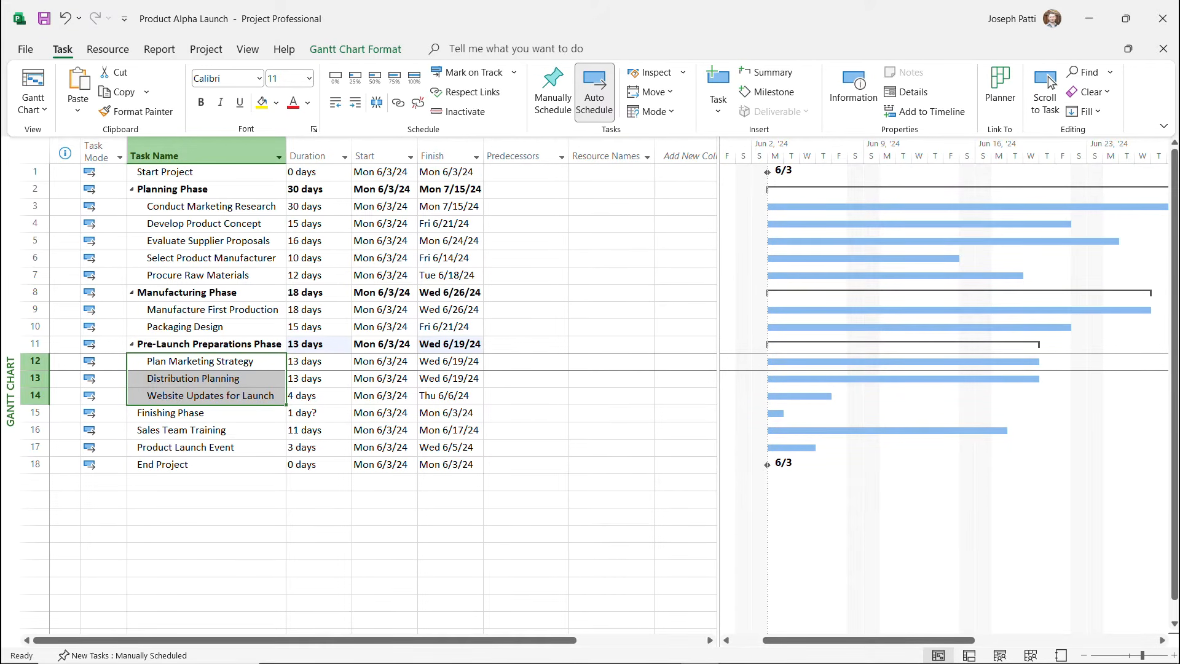
Indent Sales Team Training and Product Launch Event as subtasks of Finishing Phase
{"action": "key", "text": "Down"}
{"action": "key", "text": "Down"}
{"action": "key", "text": "shift+Down"}
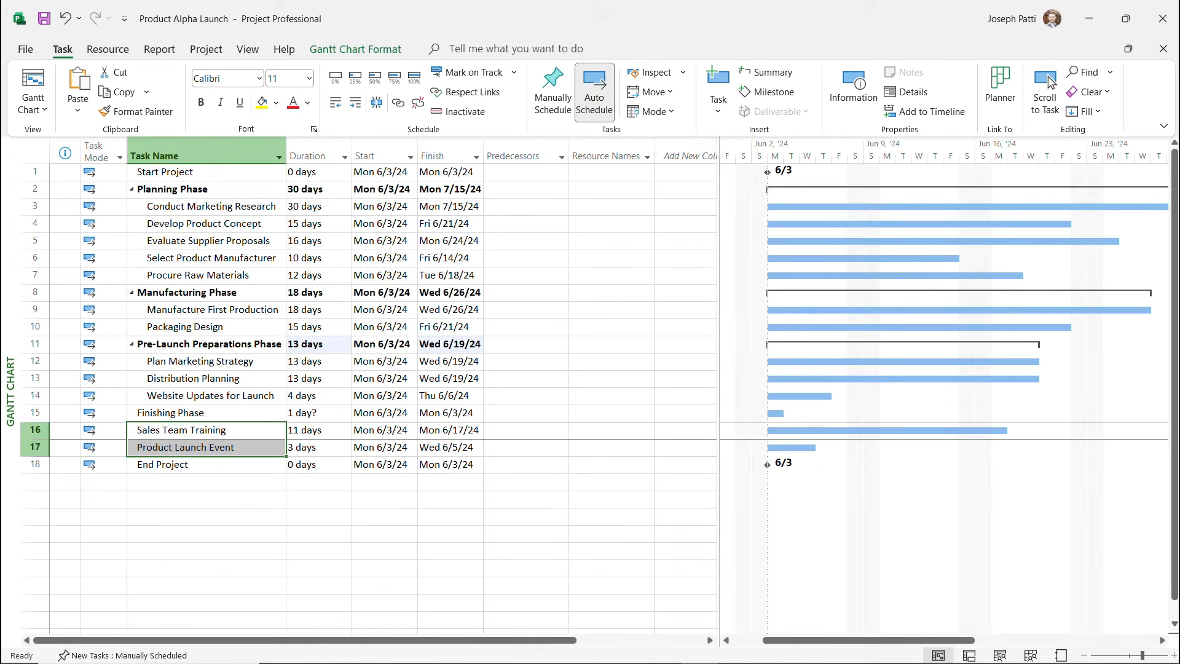
{"action": "key", "text": "alt+shift+Right"}
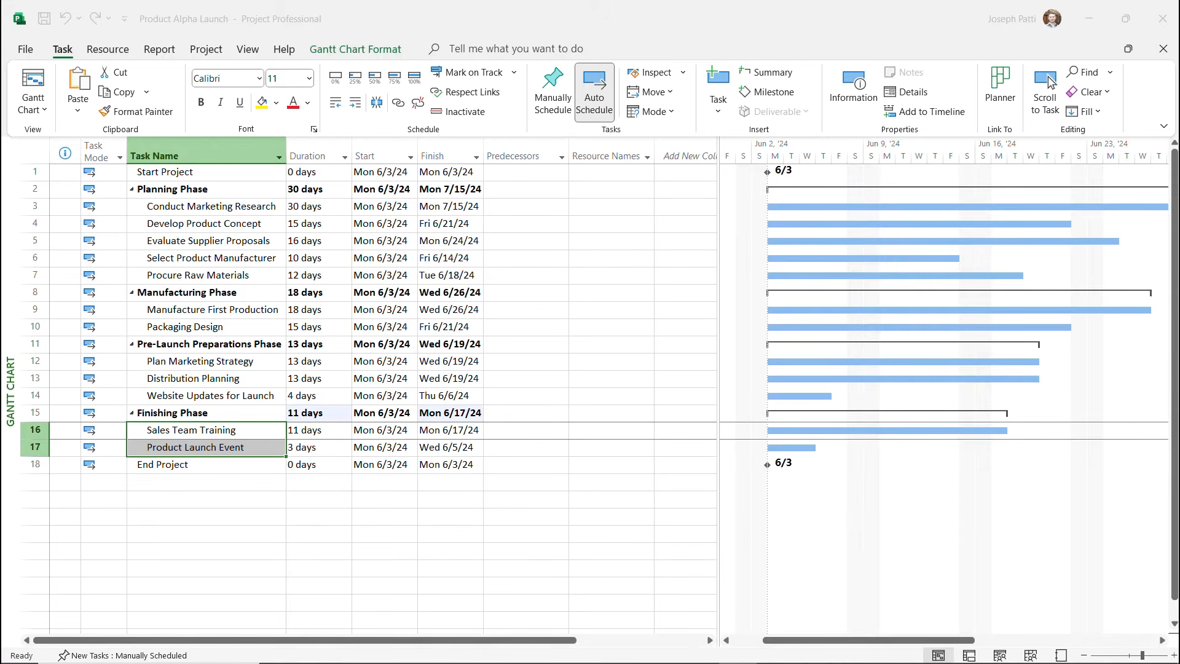
{"action": "left_click_drag", "start_coordinate": [207, 207], "coordinate": [207, 276]}
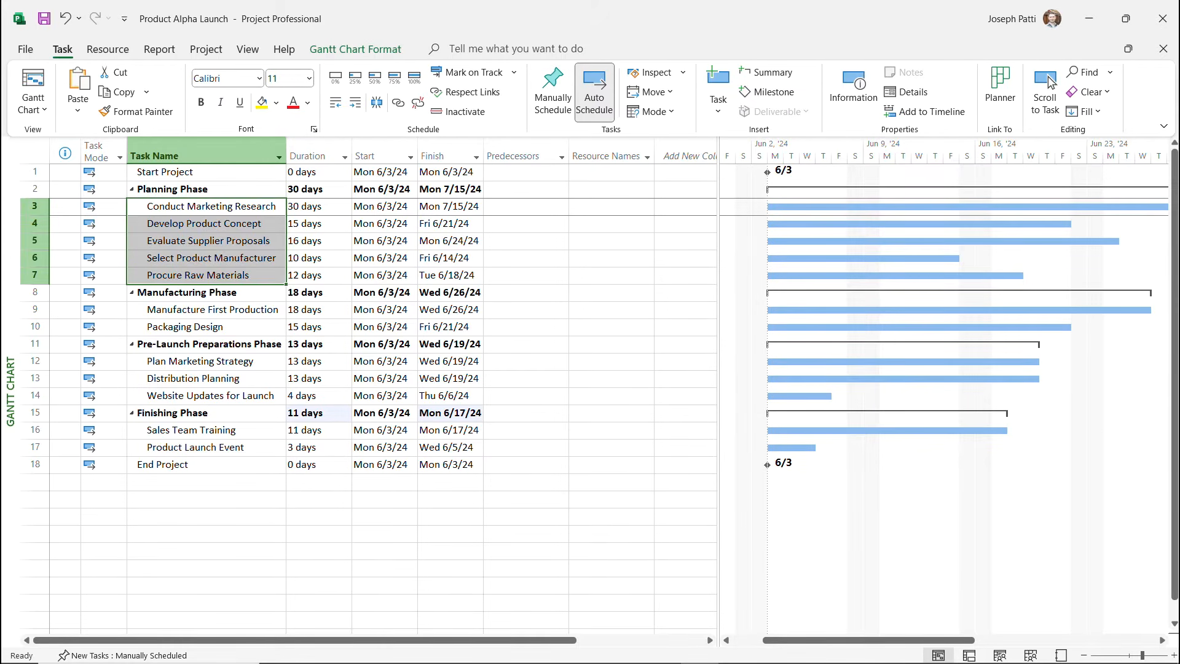
{"action": "key", "text": "Up"}
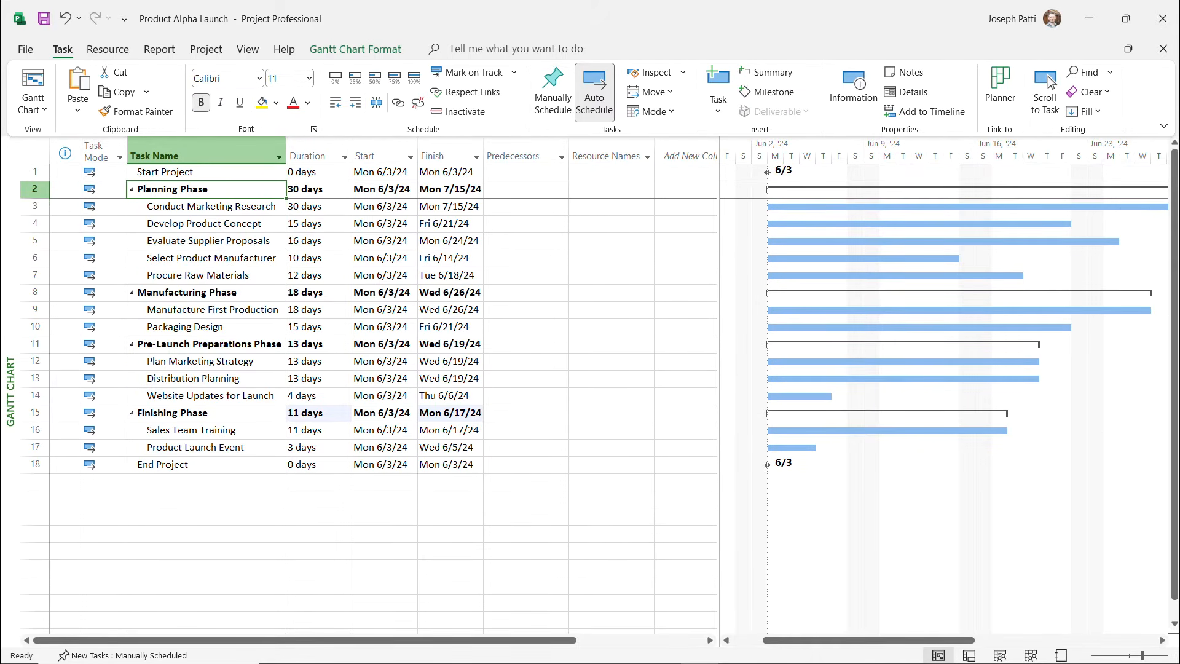
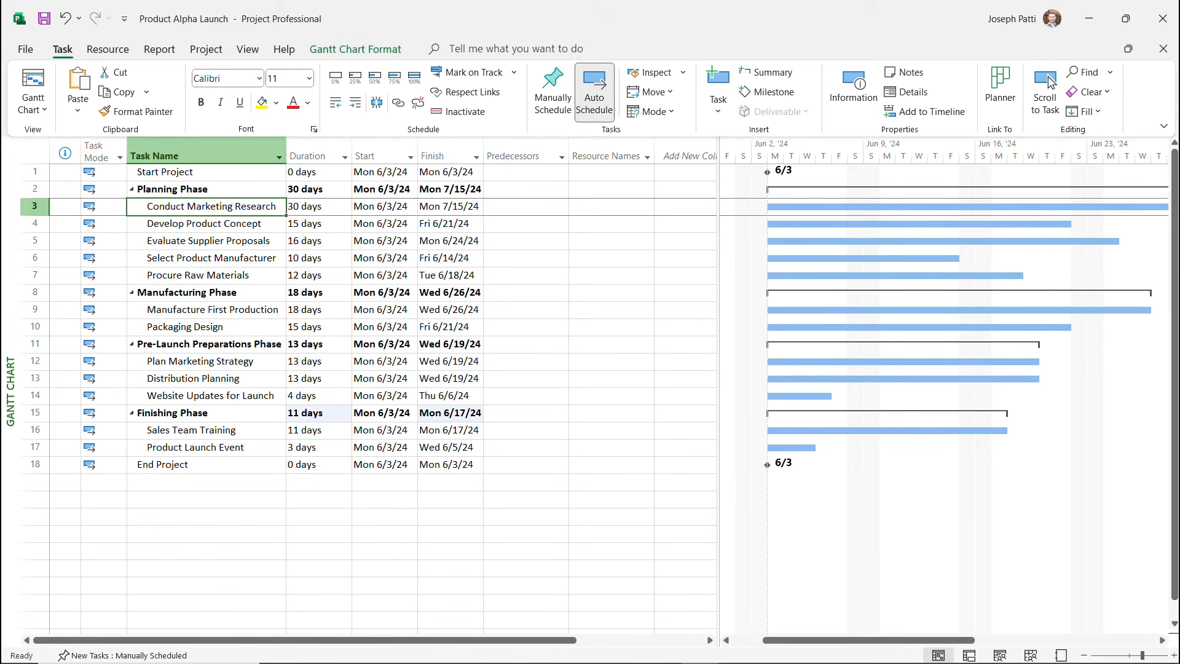
{"action": "left_click", "coordinate": [522, 206]}
{"action": "left_click", "coordinate": [562, 207]}
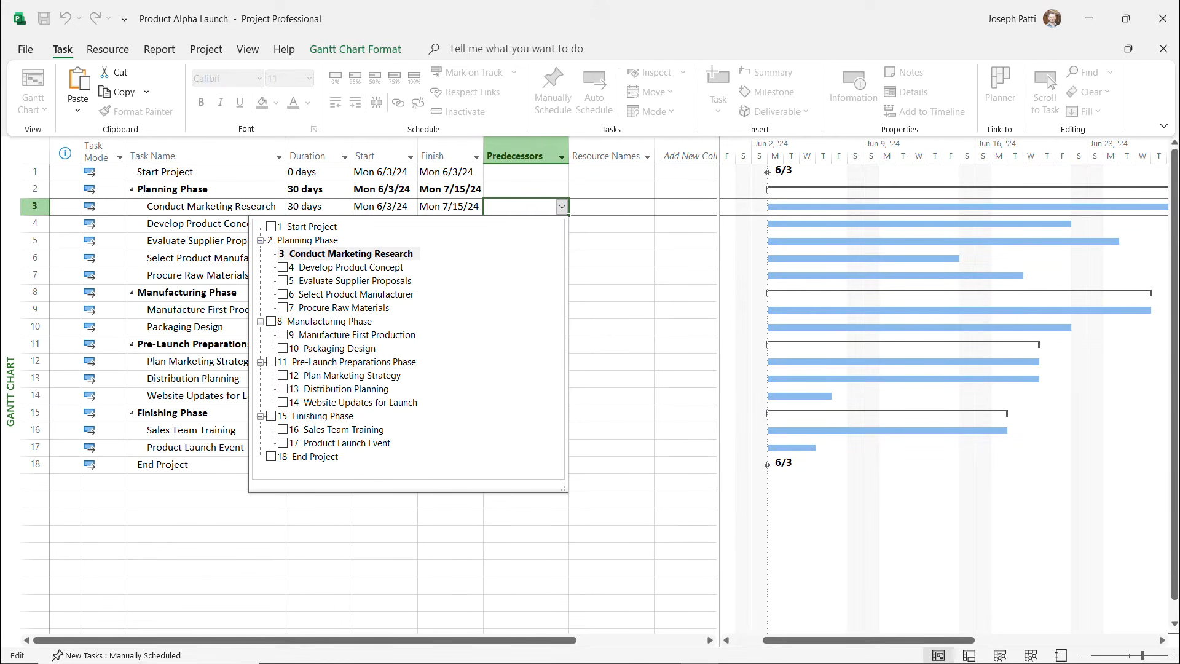
{"action": "left_click", "coordinate": [562, 207]}
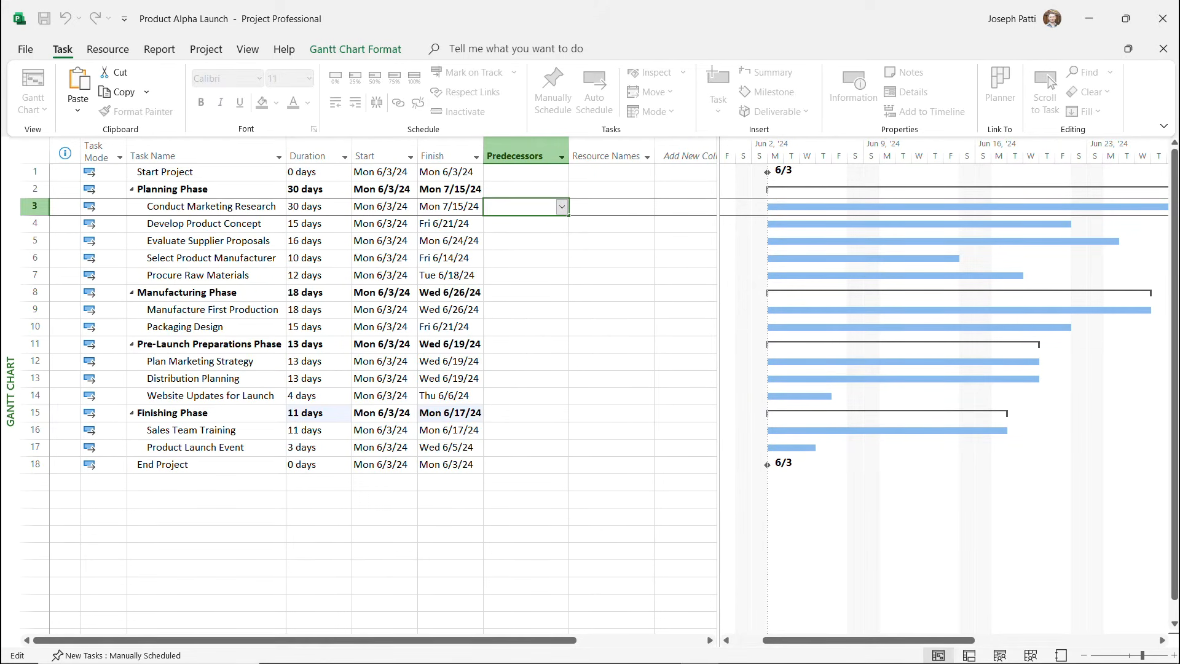
Link the five Planning Phase tasks in sequence, from Conduct Marketing Research through Procure Raw Materials
{"action": "left_click_drag", "start_coordinate": [209, 206], "coordinate": [209, 274]}
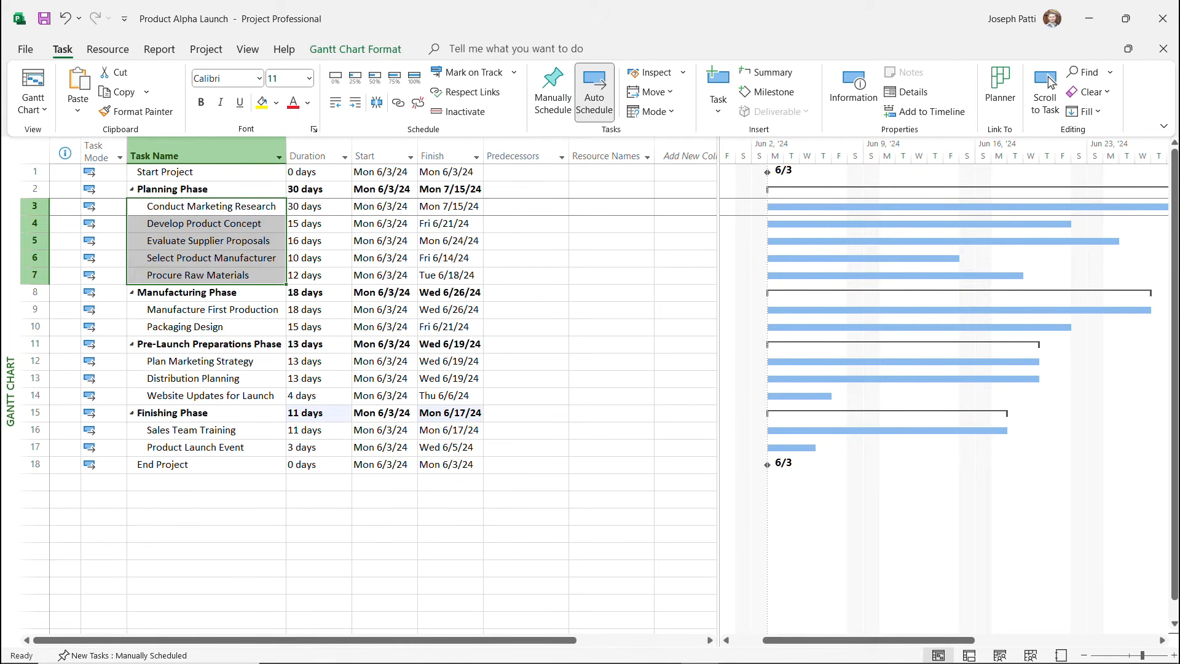
{"action": "key", "text": "ctrl+F2"}
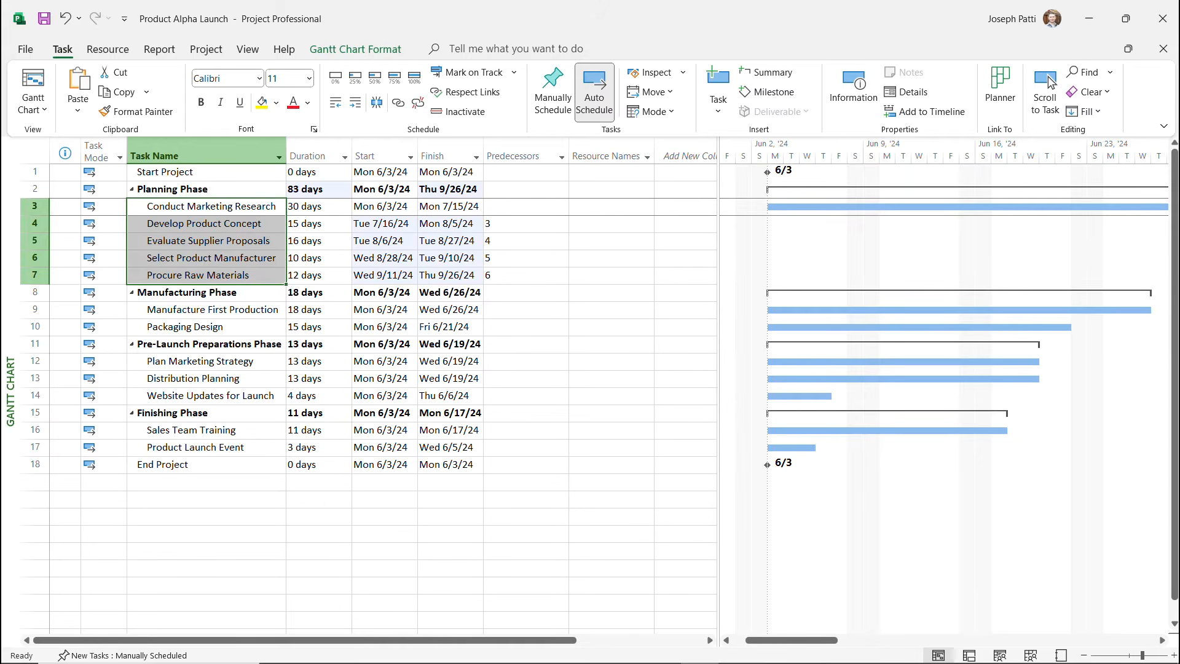
Review the durations of the Planning Phase tasks, the phase's start and finish dates, and the predecessors of its subtasks
{"action": "key", "text": "Right"}
{"action": "key", "text": "shift+Down"}
{"action": "key", "text": "shift+Down"}
{"action": "key", "text": "shift+Down"}
{"action": "key", "text": "shift+Down"}
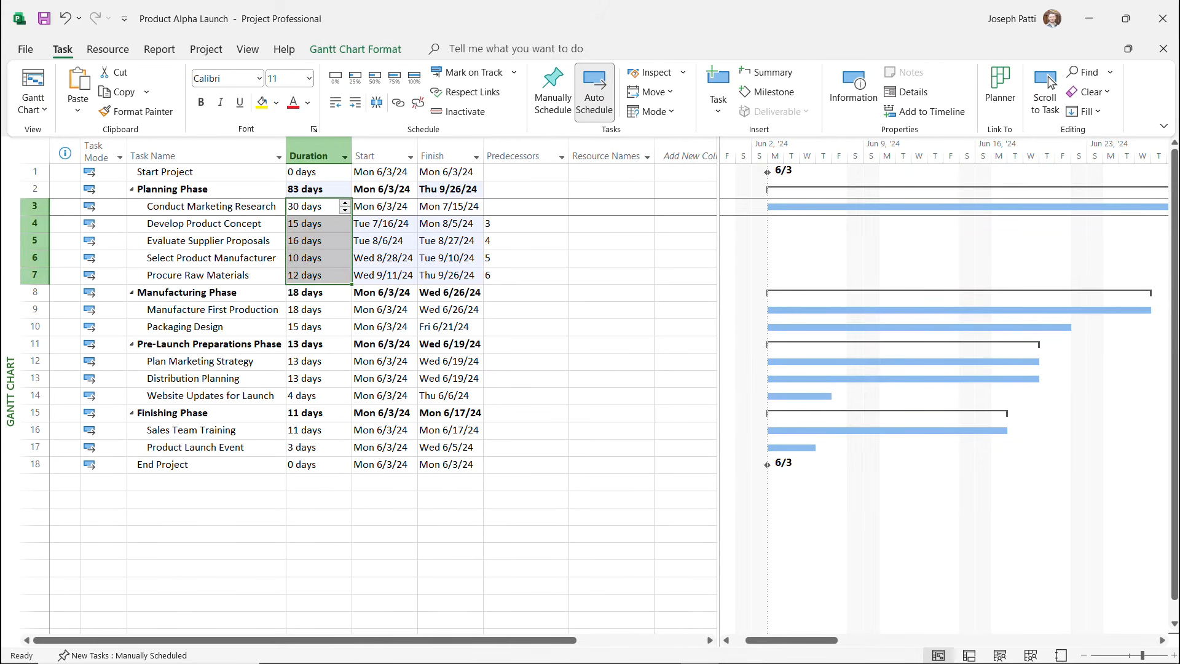
{"action": "key", "text": "Up"}
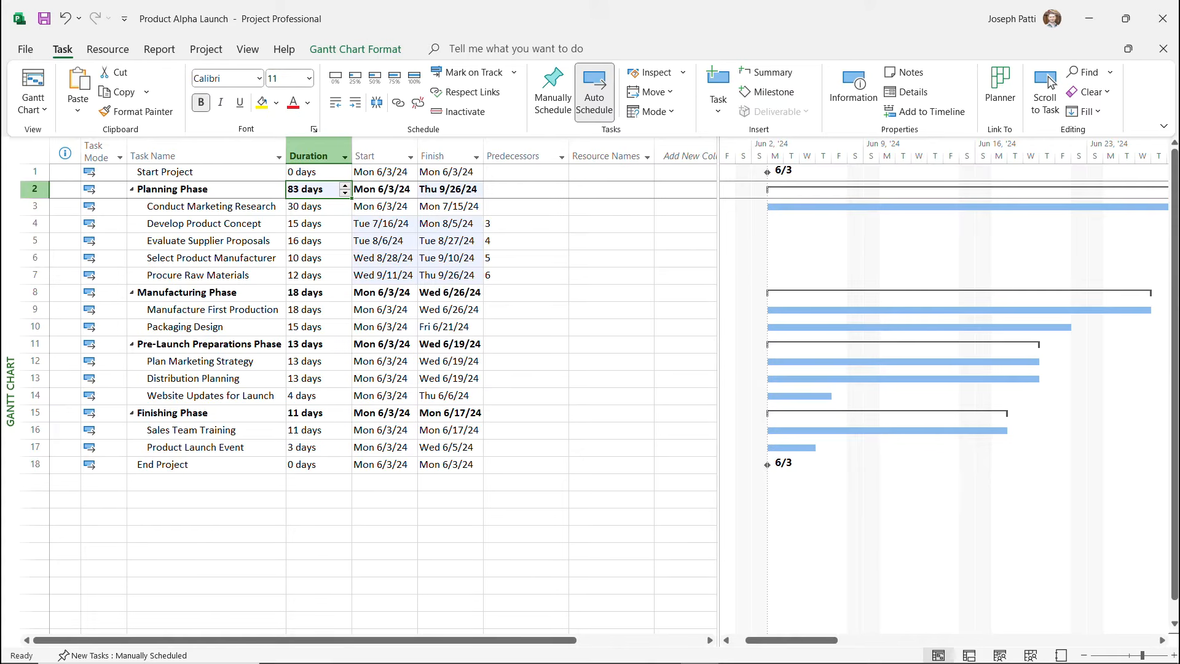
{"action": "key", "text": "Right"}
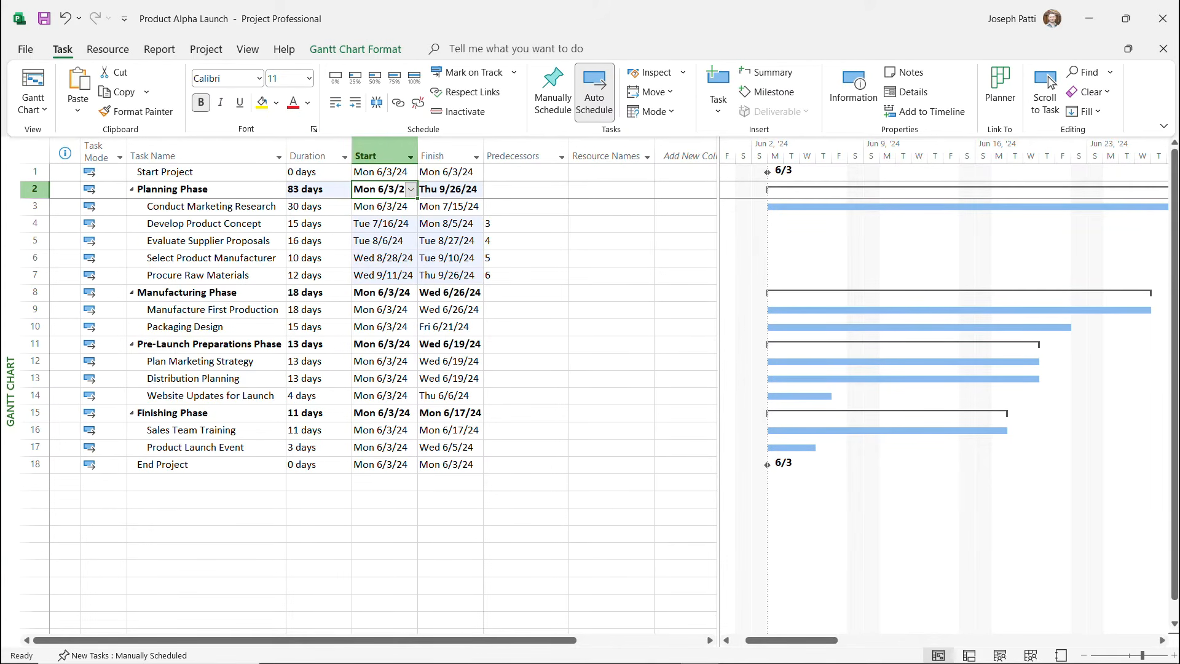
{"action": "key", "text": "Right"}
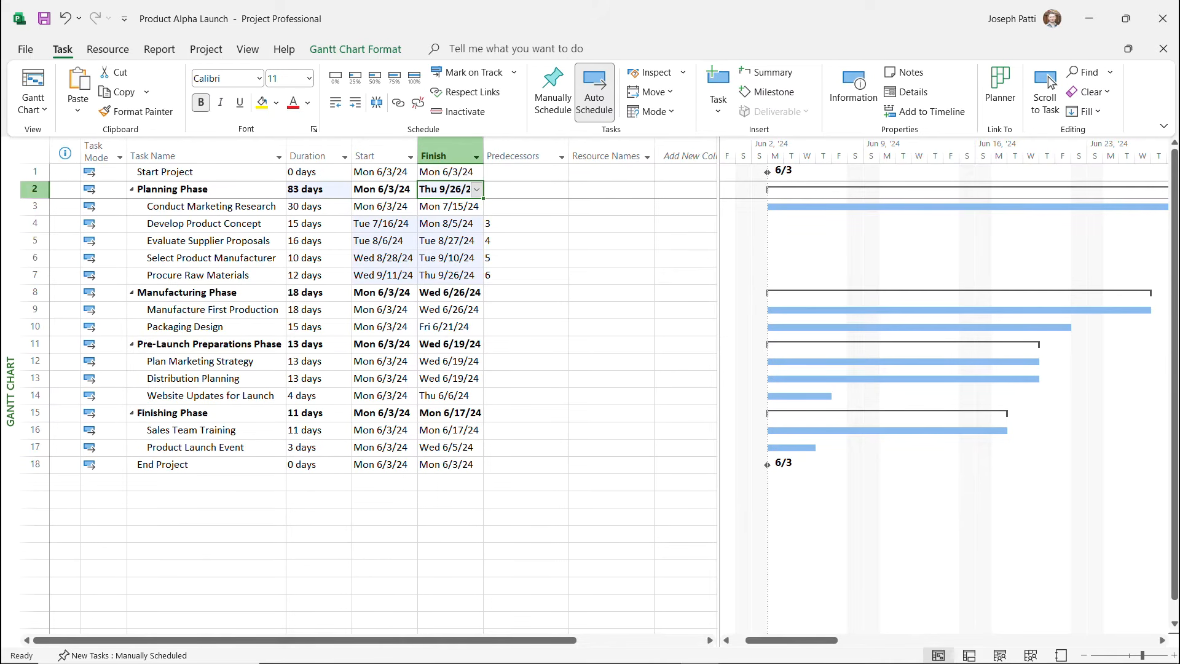
{"action": "key", "text": "Right"}
{"action": "key", "text": "Down"}
{"action": "key", "text": "Down"}
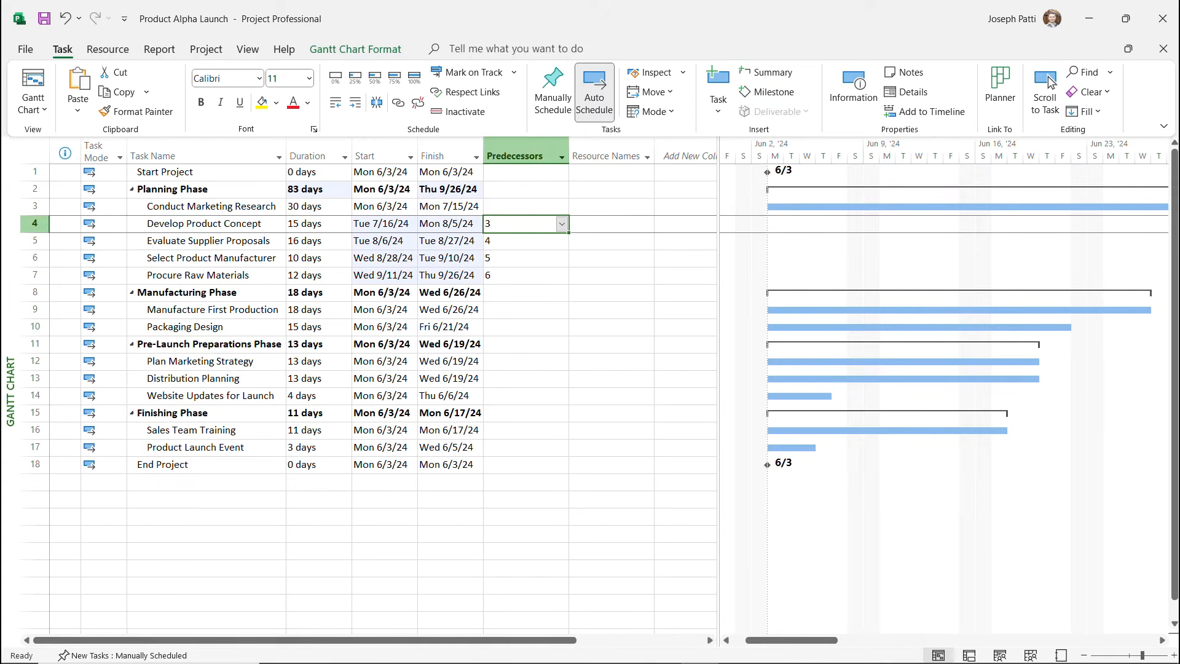
{"action": "key", "text": "Return"}
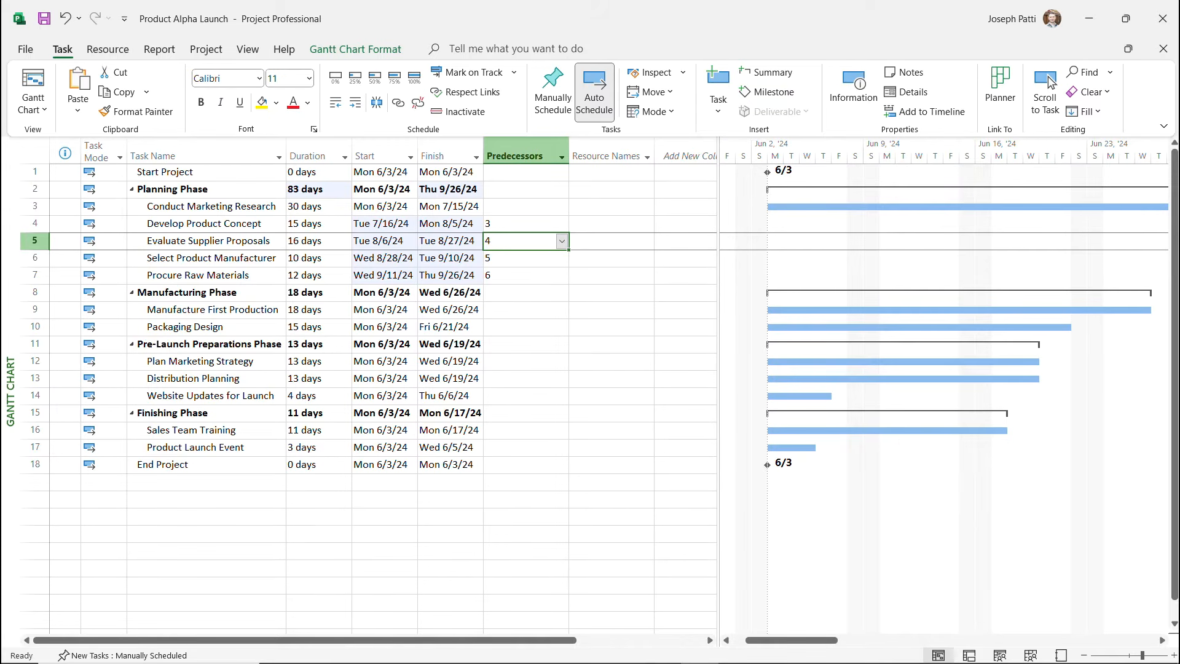
Examine the linked Planning Phase bars across the Gantt timeline through Procure Raw Materials, and return to the project start
{"action": "left_click", "coordinate": [606, 276]}
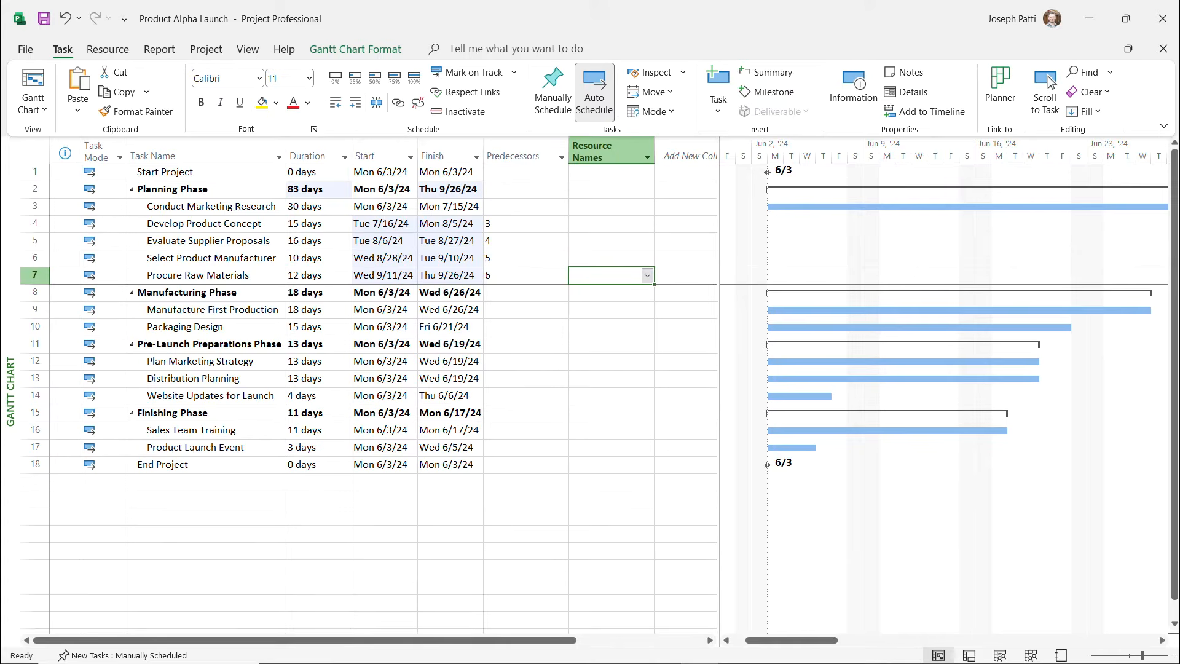
{"action": "left_click", "coordinate": [1046, 86]}
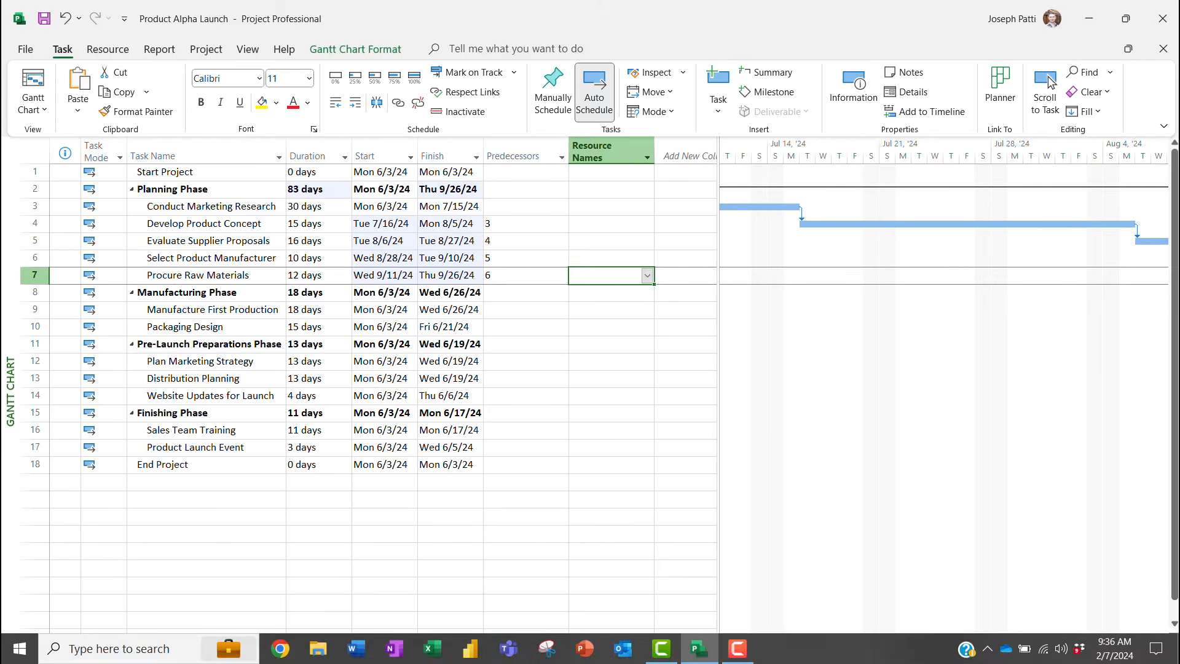
{"action": "left_click_drag", "start_coordinate": [926, 641], "coordinate": [933, 640]}
{"action": "left_click", "coordinate": [1048, 81]}
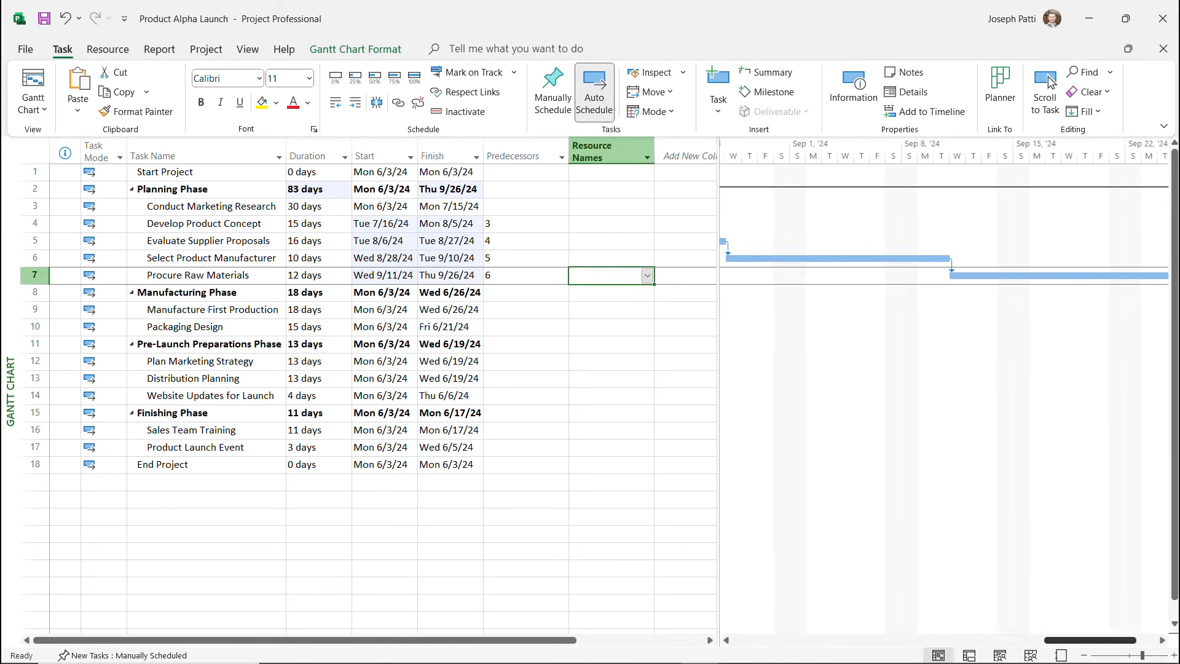
{"action": "left_click_drag", "start_coordinate": [1110, 640], "coordinate": [897, 640]}
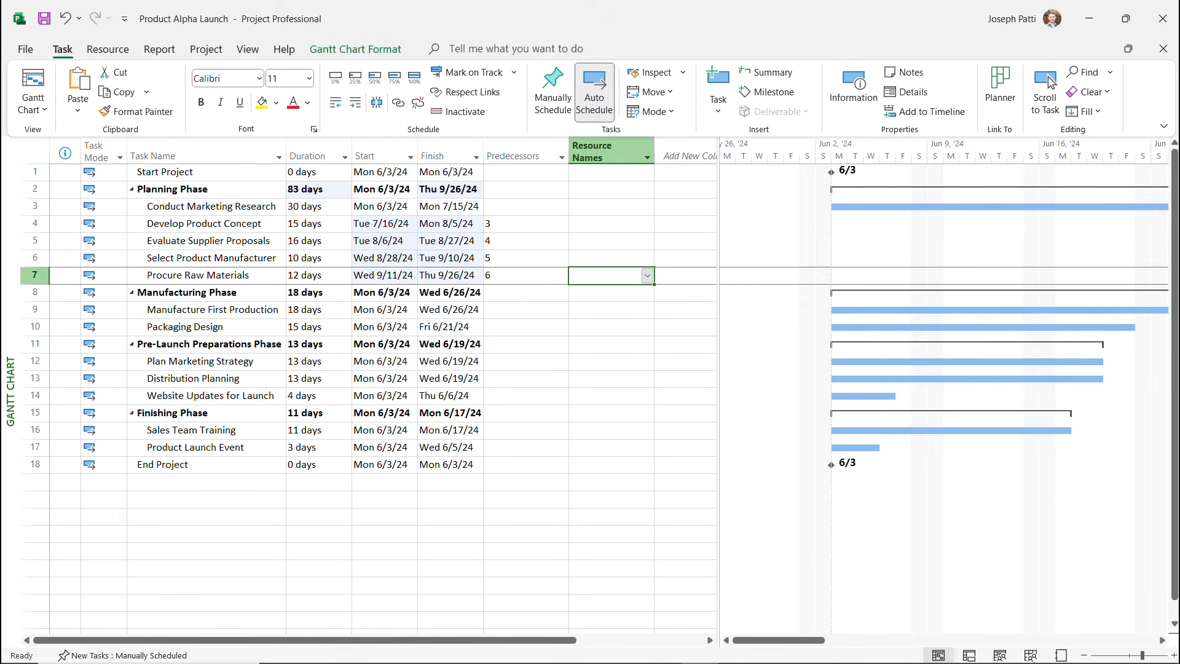
Link Packaging Design to follow Manufacture First Production within Manufacturing Phase
{"action": "left_click", "coordinate": [212, 310]}
{"action": "key", "text": "shift+Down"}
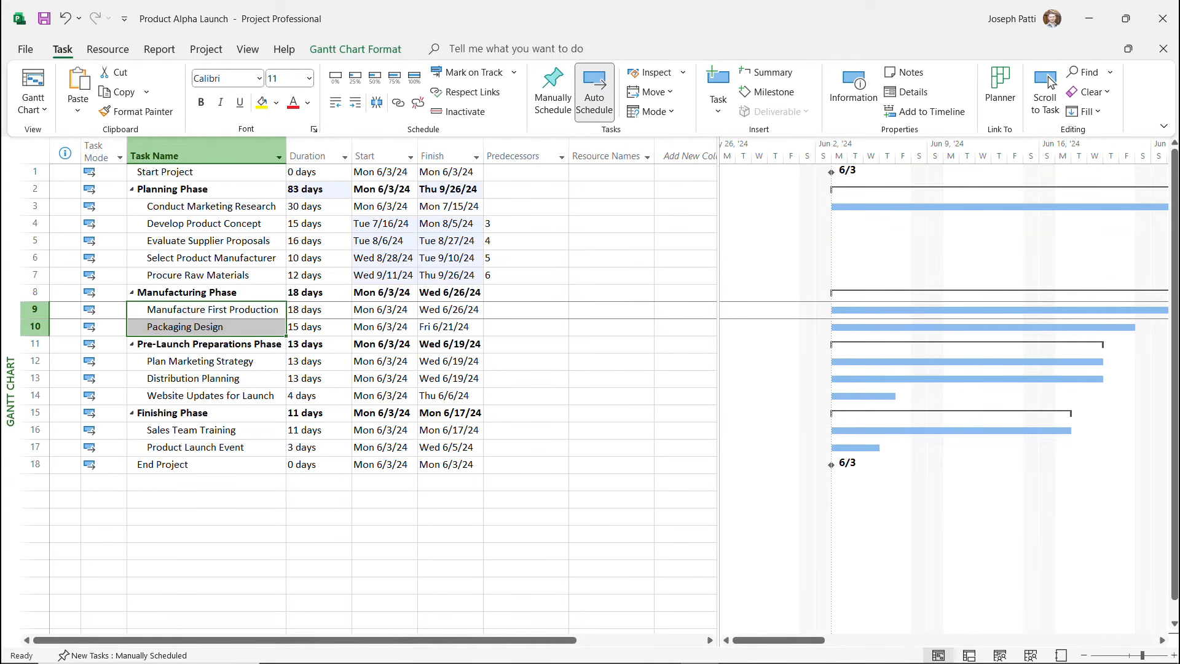
{"action": "key", "text": "ctrl+F2"}
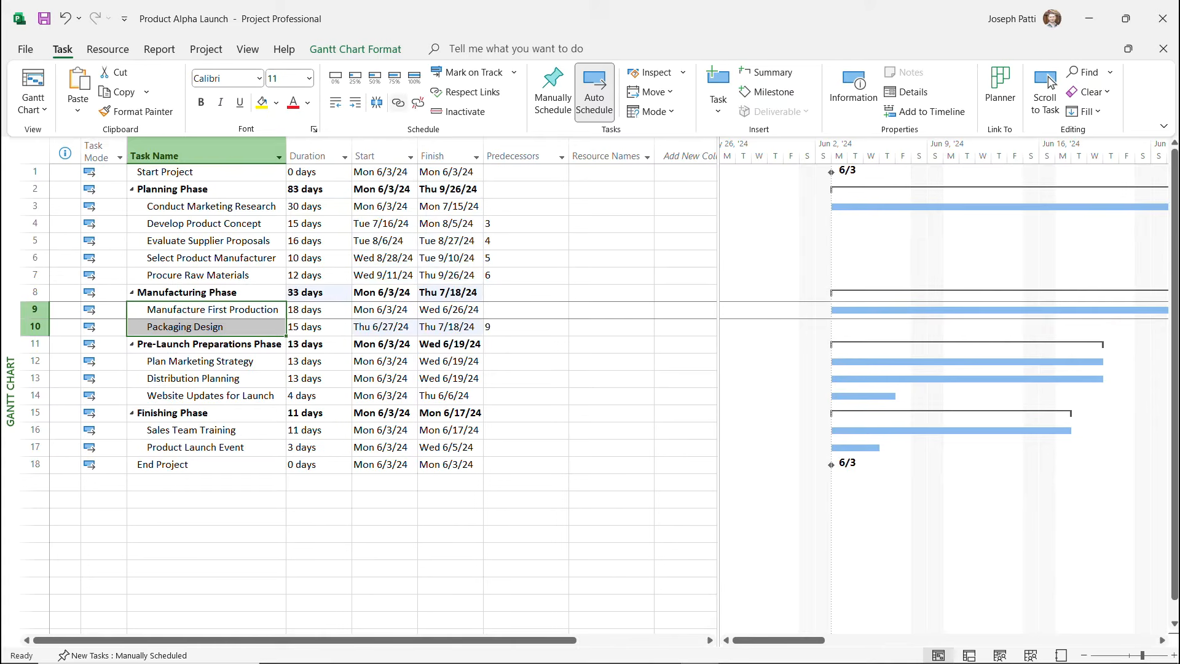
Link Plan Marketing Strategy, Distribution Planning and Website Updates for Launch in sequence within Pre-Launch Preparations Phase
{"action": "key", "text": "Down"}
{"action": "key", "text": "Down"}
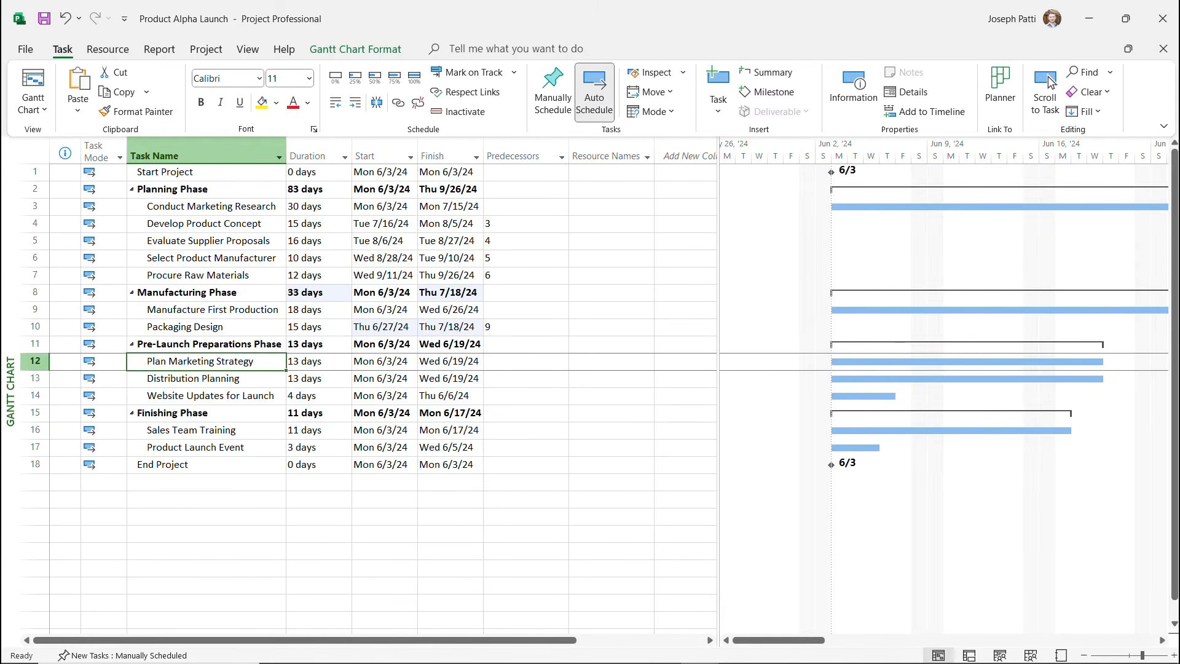
{"action": "key", "text": "shift+Down"}
{"action": "key", "text": "shift+Down"}
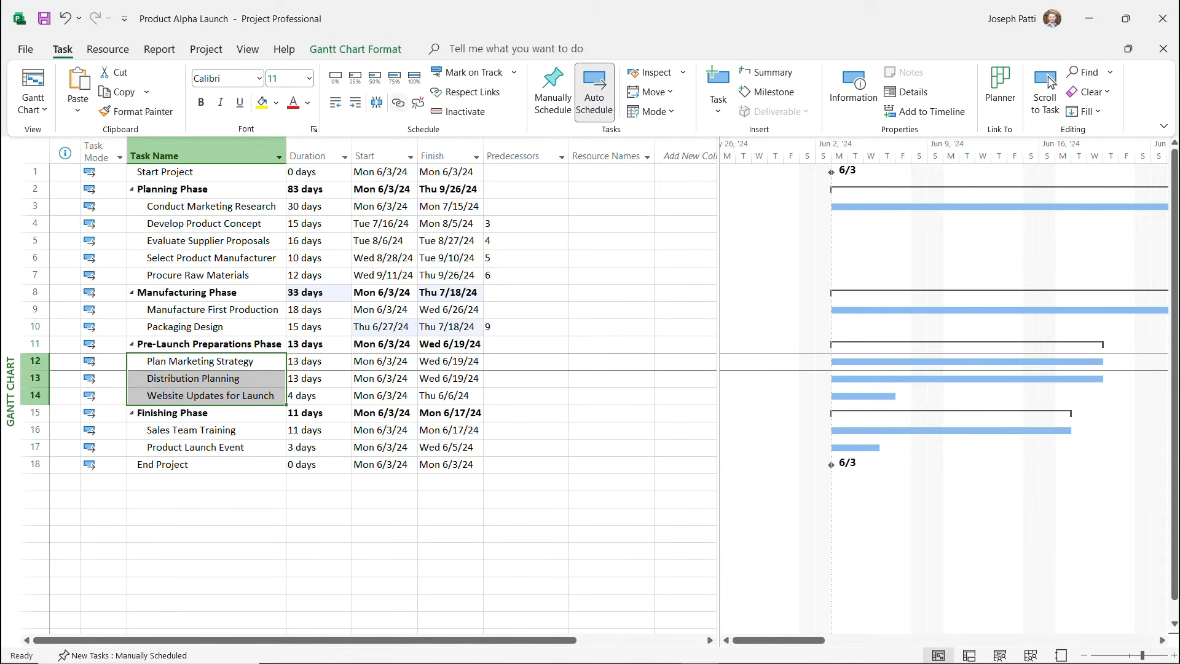
{"action": "key", "text": "ctrl+F2"}
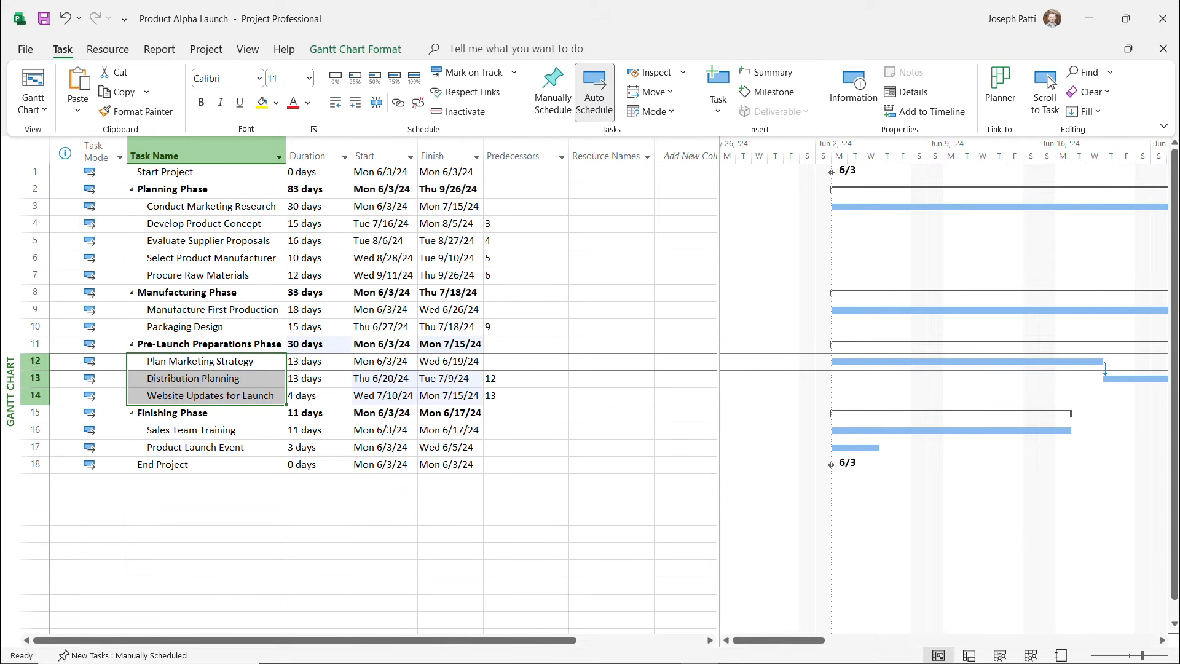
Link Product Launch Event to follow Sales Team Training within Finishing Phase
{"action": "key", "text": "Down"}
{"action": "key", "text": "Down"}
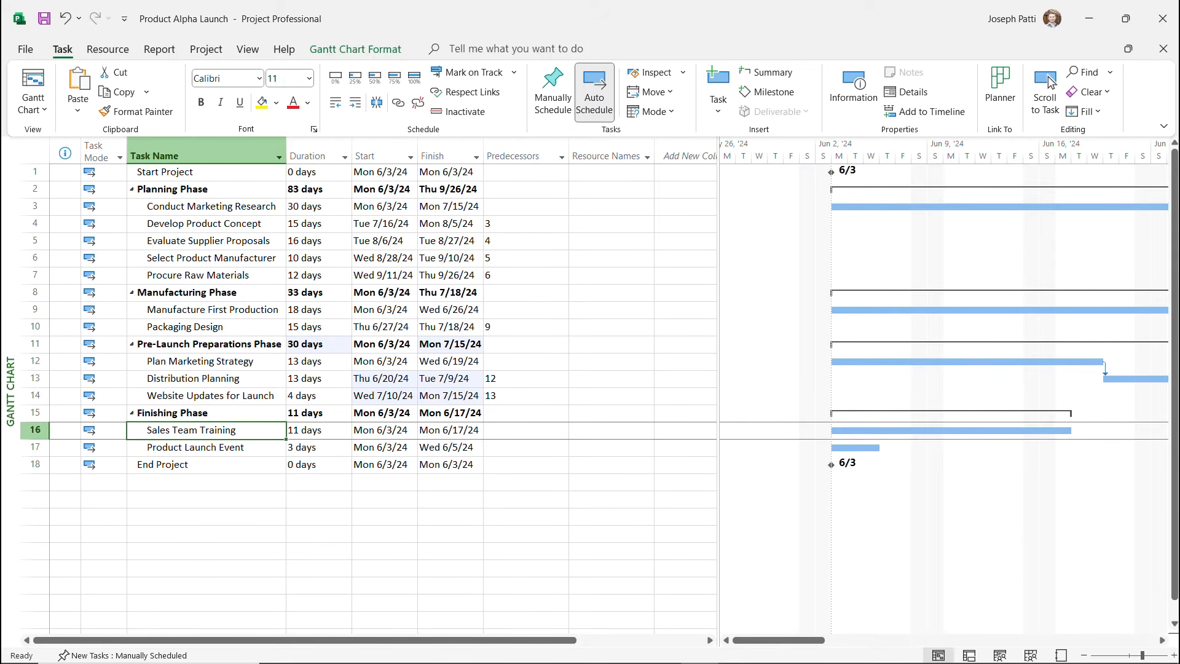
{"action": "key", "text": "shift+Down"}
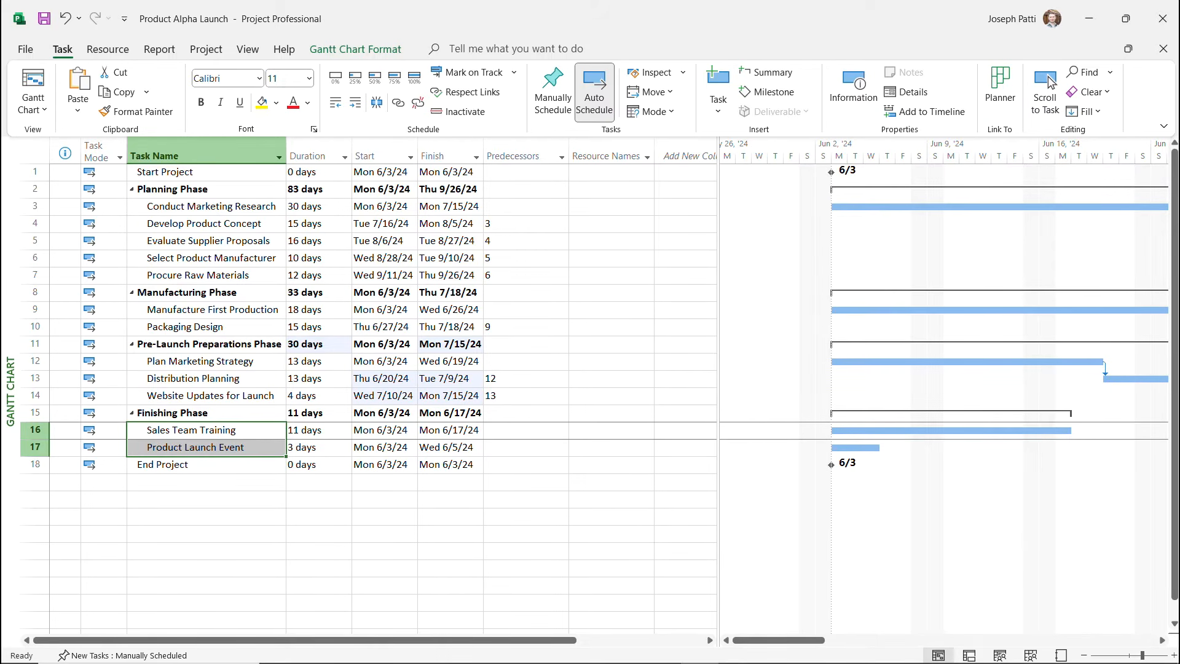
{"action": "key", "text": "ctrl+F2"}
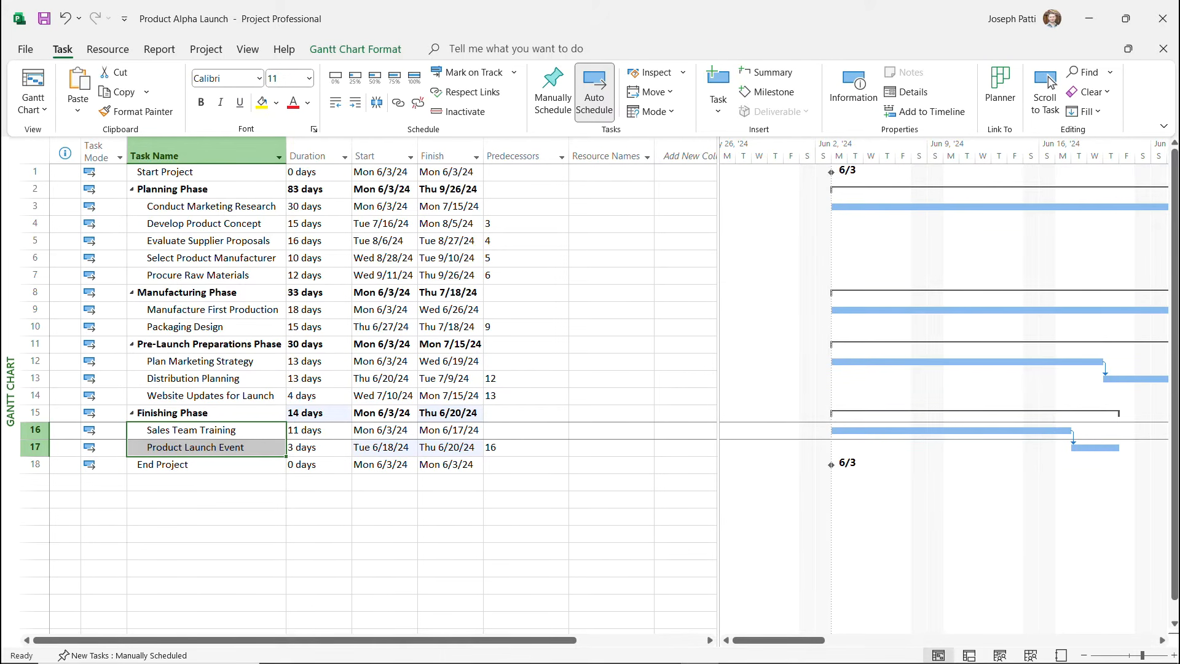
Compare the finish date of Product Launch Event with the finish date of Planning Phase
{"action": "key", "text": "Down"}
{"action": "key", "text": "Down"}
{"action": "key", "text": "Down"}
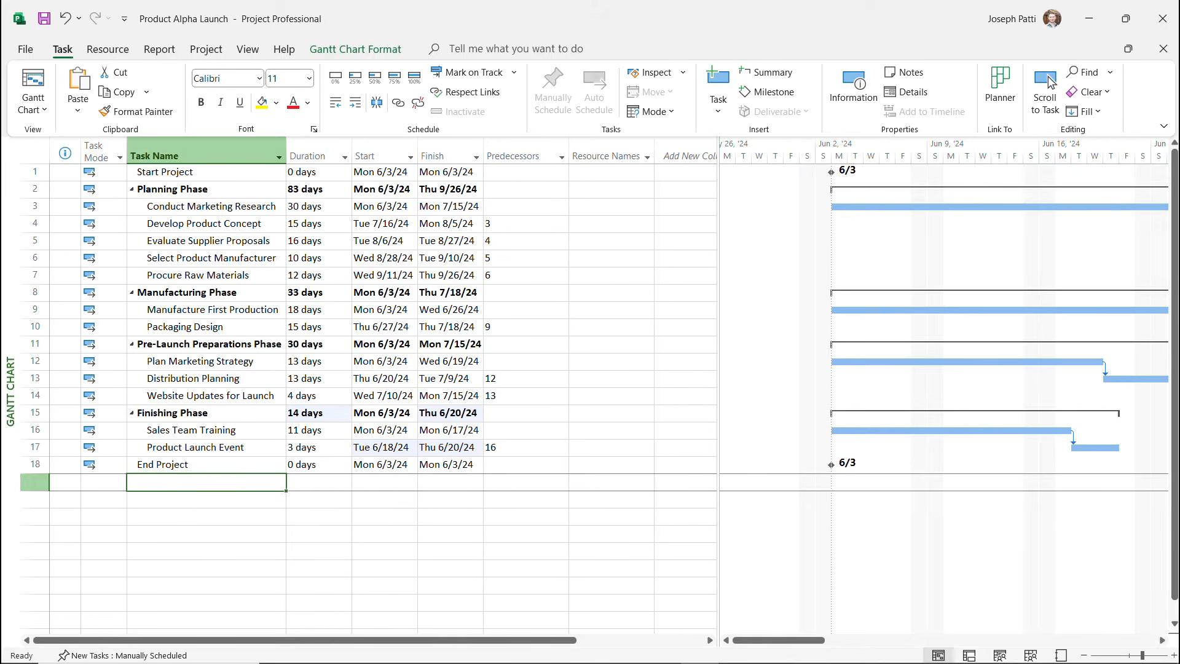
{"action": "left_click", "coordinate": [448, 447]}
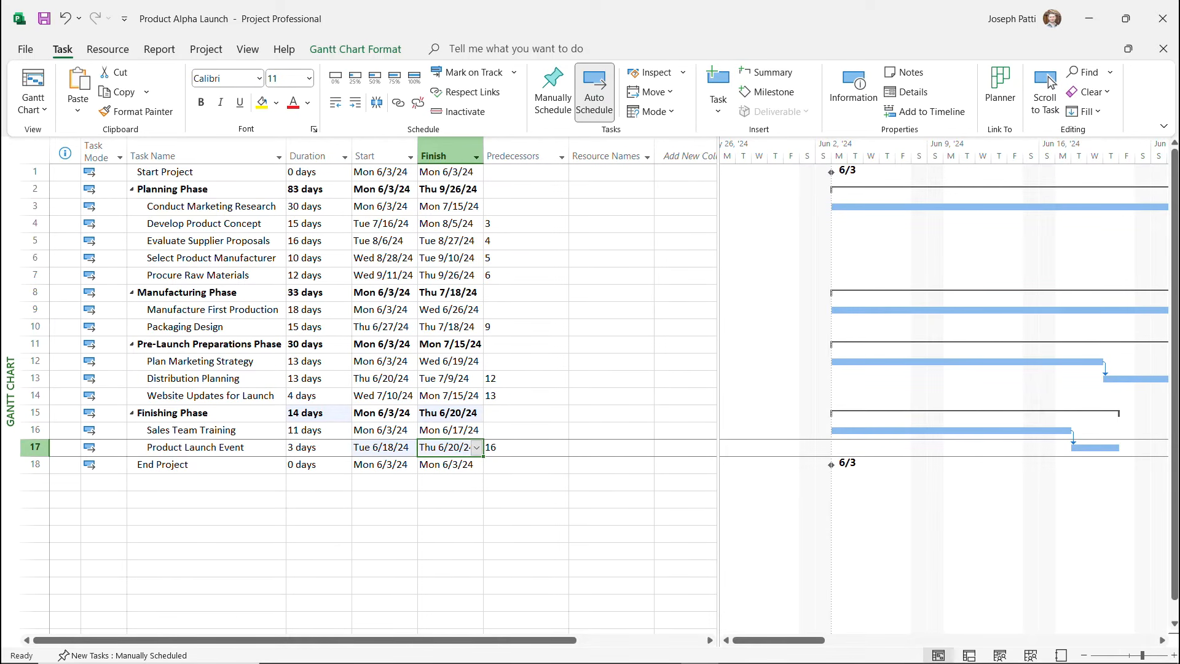
{"action": "left_click", "coordinate": [449, 189]}
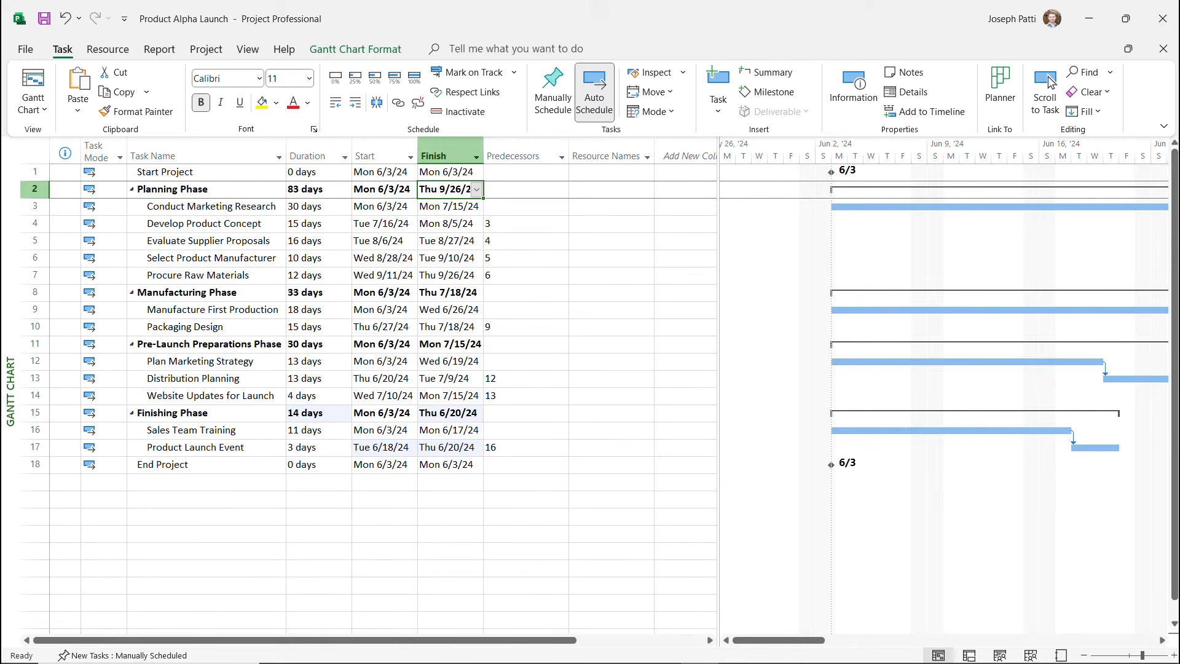
{"action": "left_click", "coordinate": [206, 500]}
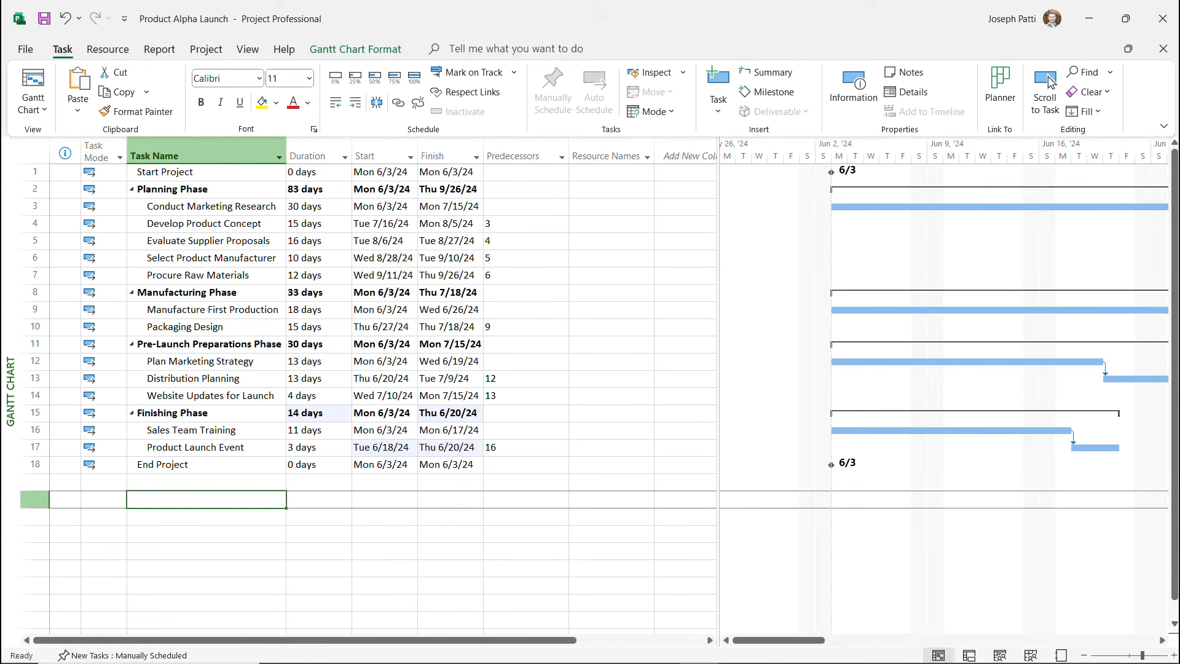
Link the summary tasks Planning Phase, Manufacturing Phase, Pre-Launch Preparations Phase and Finishing Phase in sequence
{"action": "left_click", "coordinate": [197, 189]}
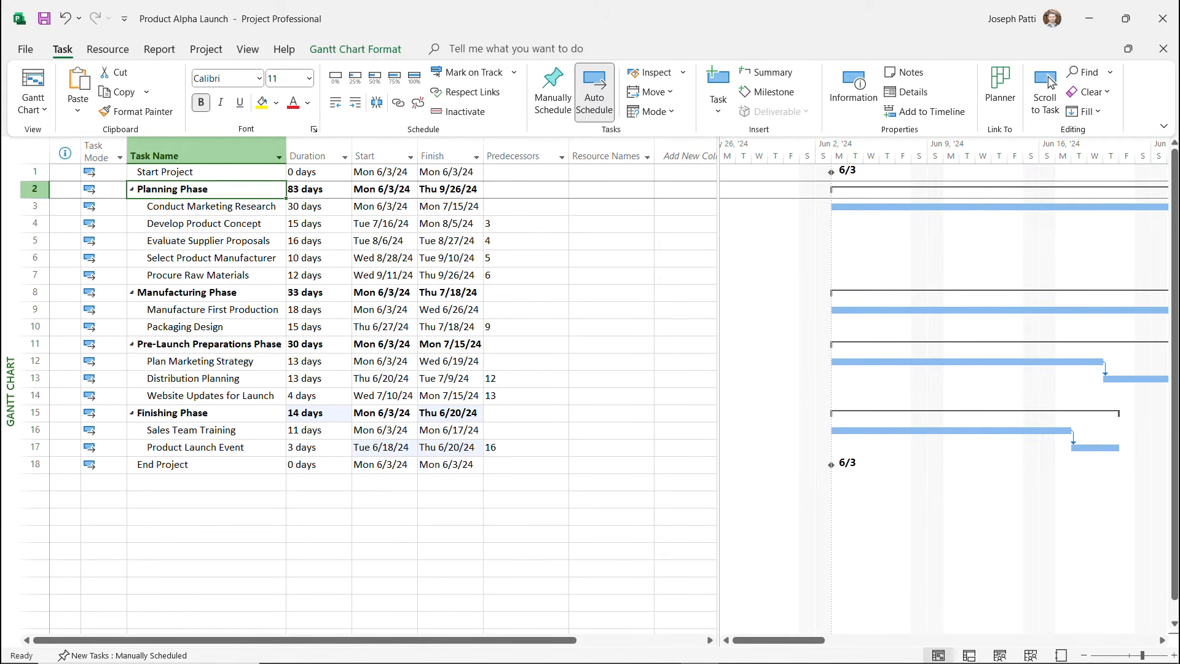
{"action": "left_click", "coordinate": [197, 292], "text": "ctrl"}
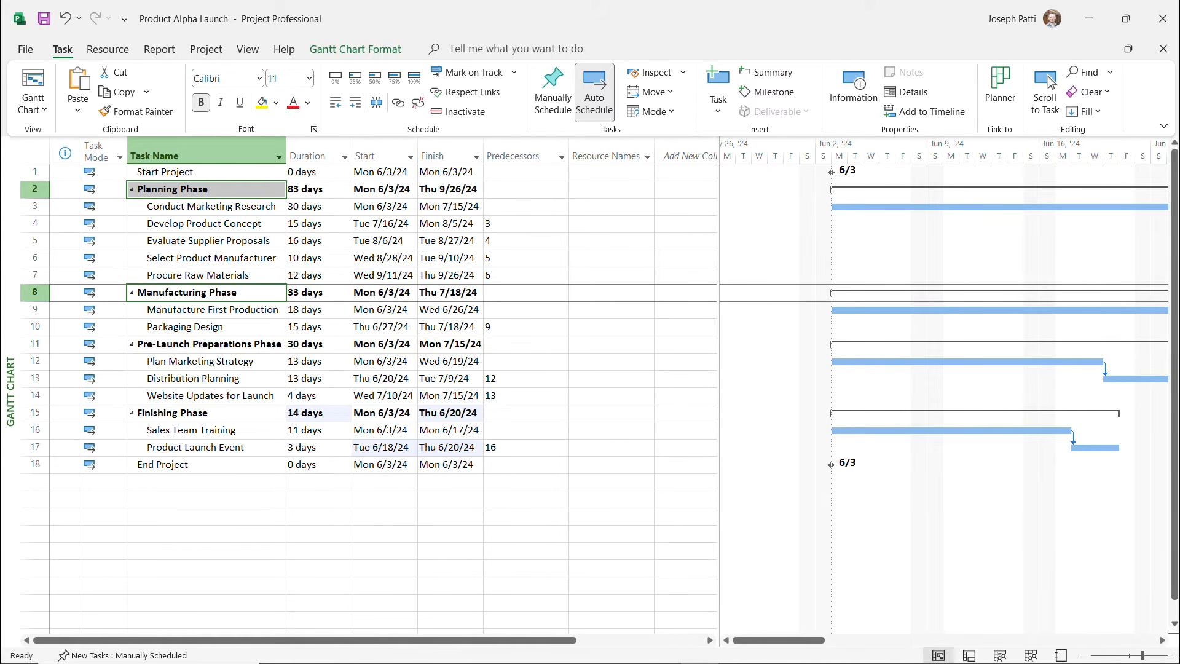
{"action": "left_click", "coordinate": [197, 345], "text": "ctrl"}
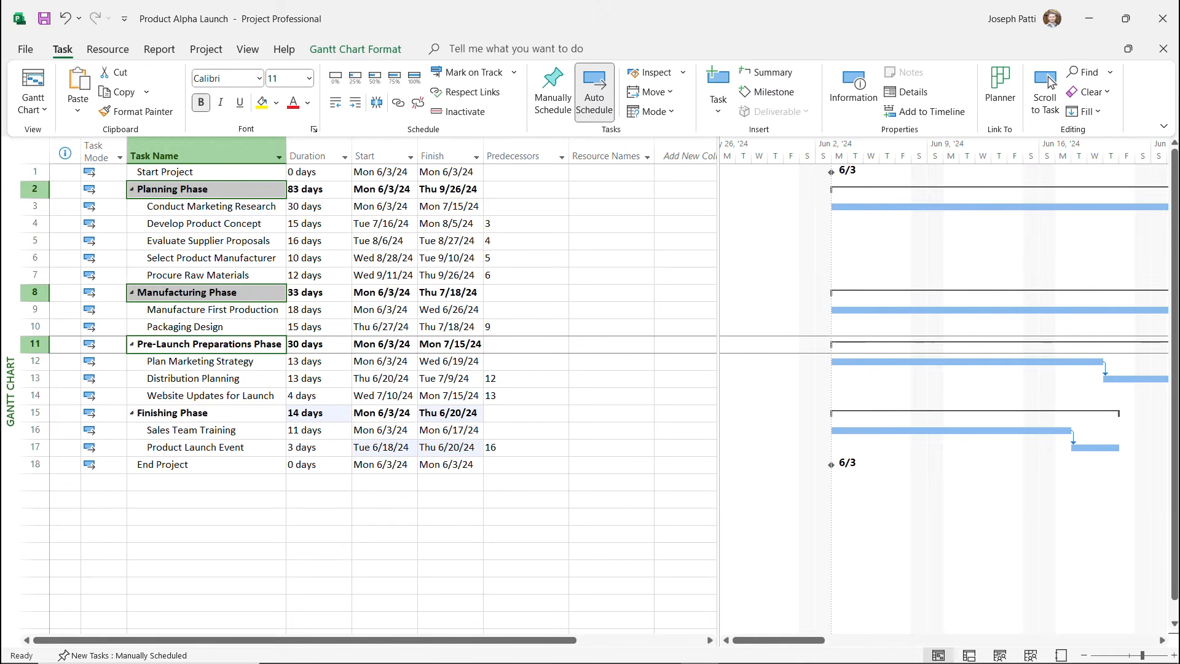
{"action": "left_click", "coordinate": [197, 413], "text": "ctrl"}
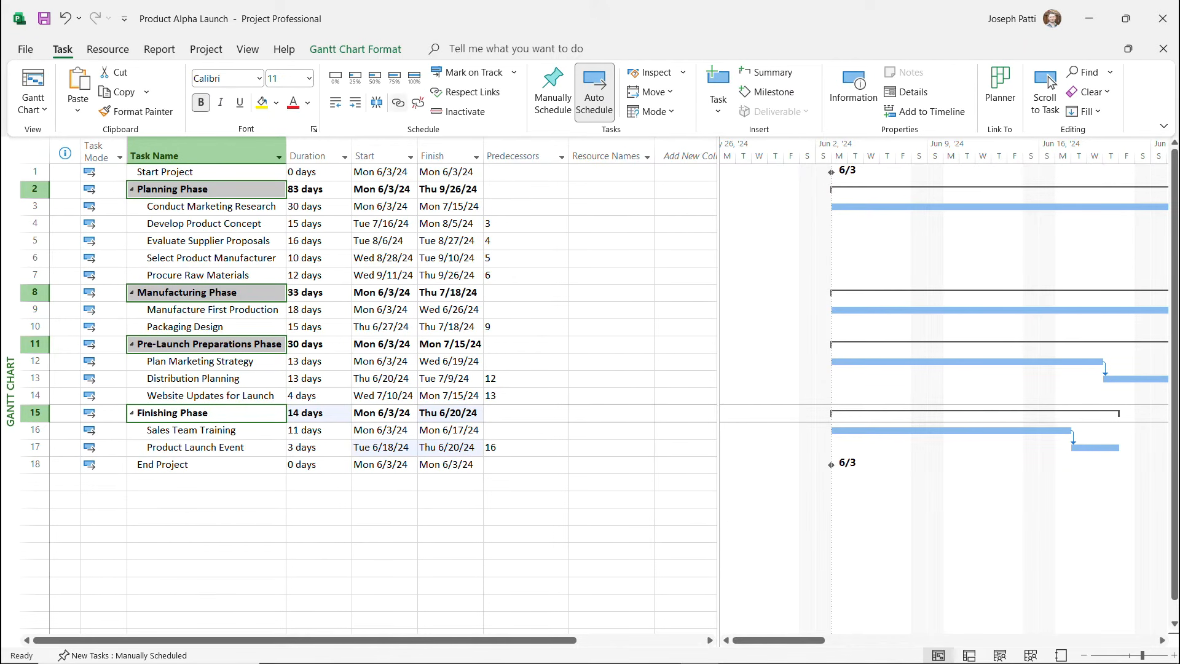
{"action": "key", "text": "ctrl+F2"}
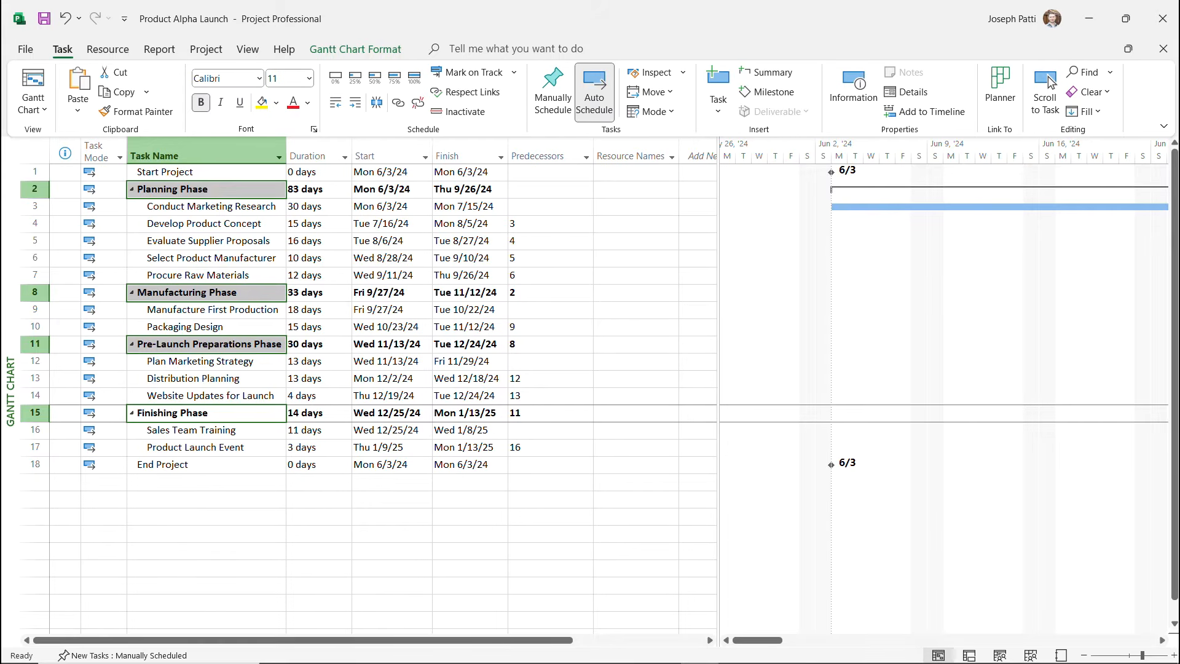
Check Planning Phase's start date against Product Launch Event's finish date, and select the End Project milestone
{"action": "left_click", "coordinate": [466, 448]}
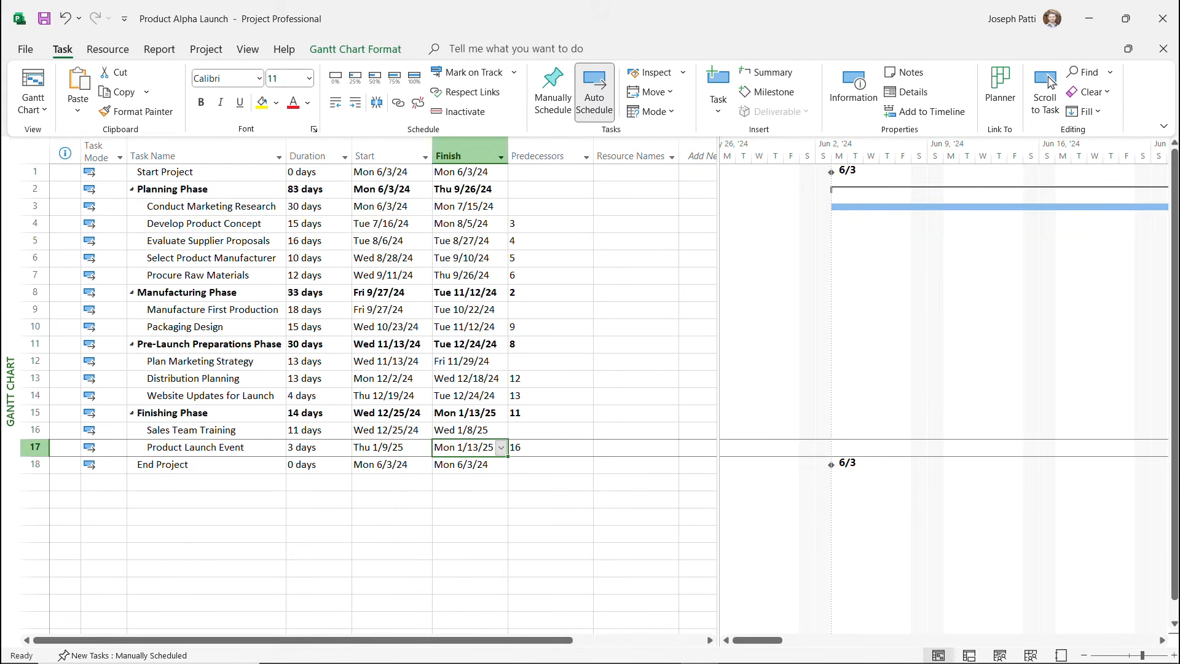
{"action": "left_click", "coordinate": [392, 189]}
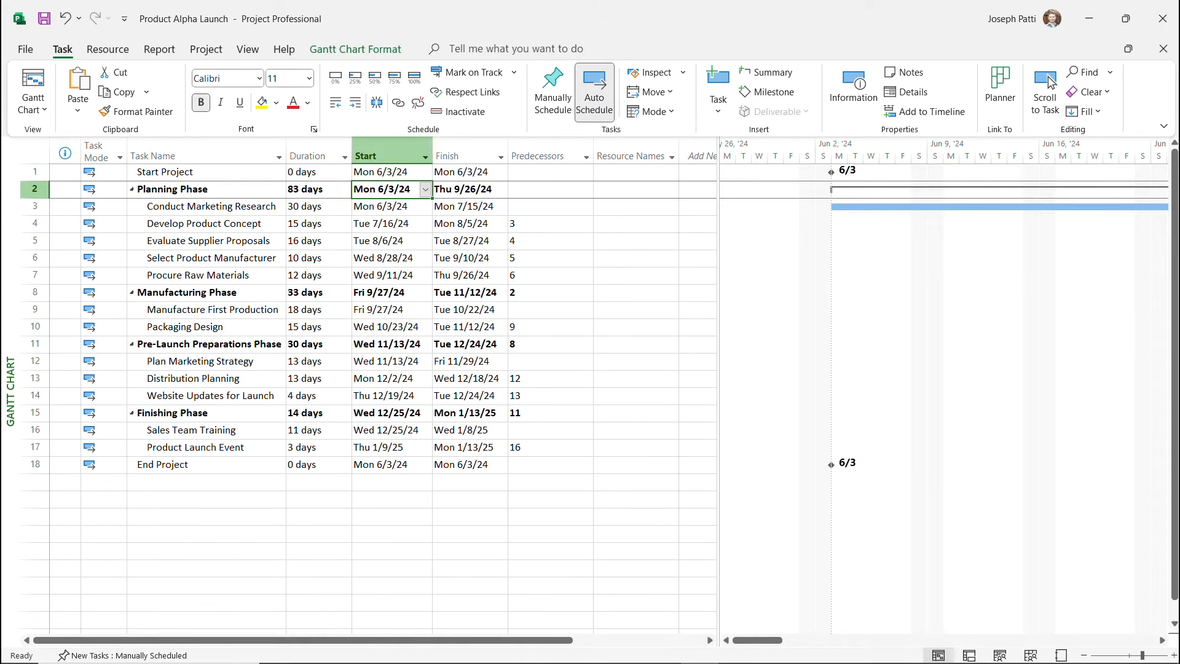
{"action": "left_click", "coordinate": [465, 448]}
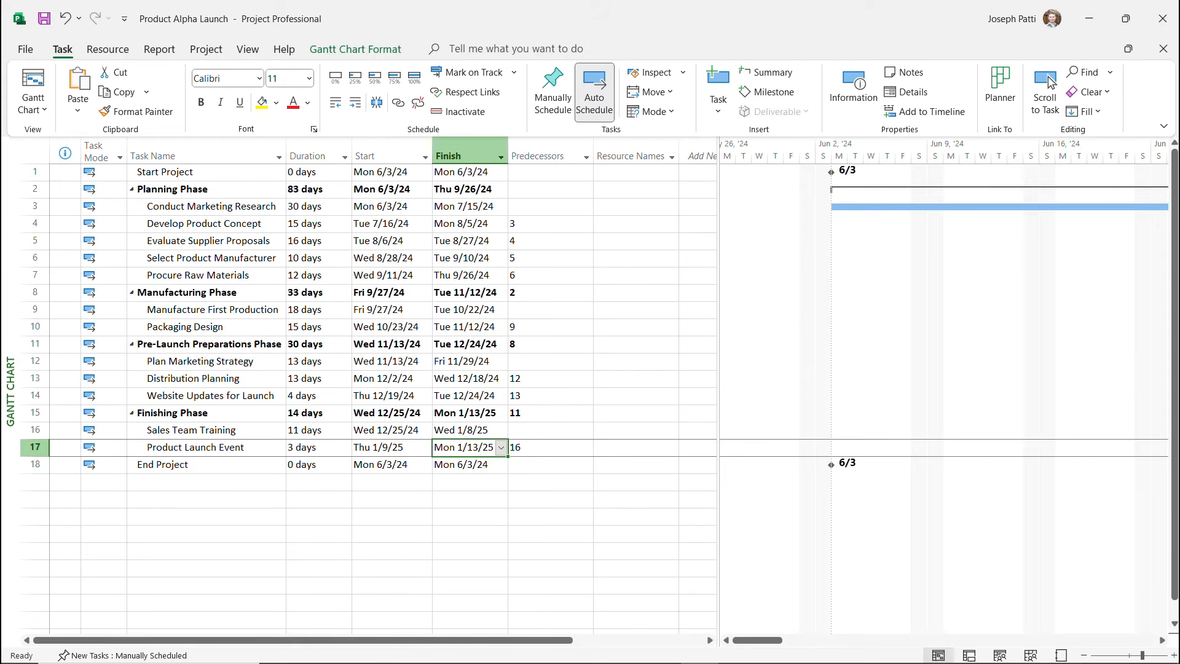
{"action": "left_click", "coordinate": [205, 465]}
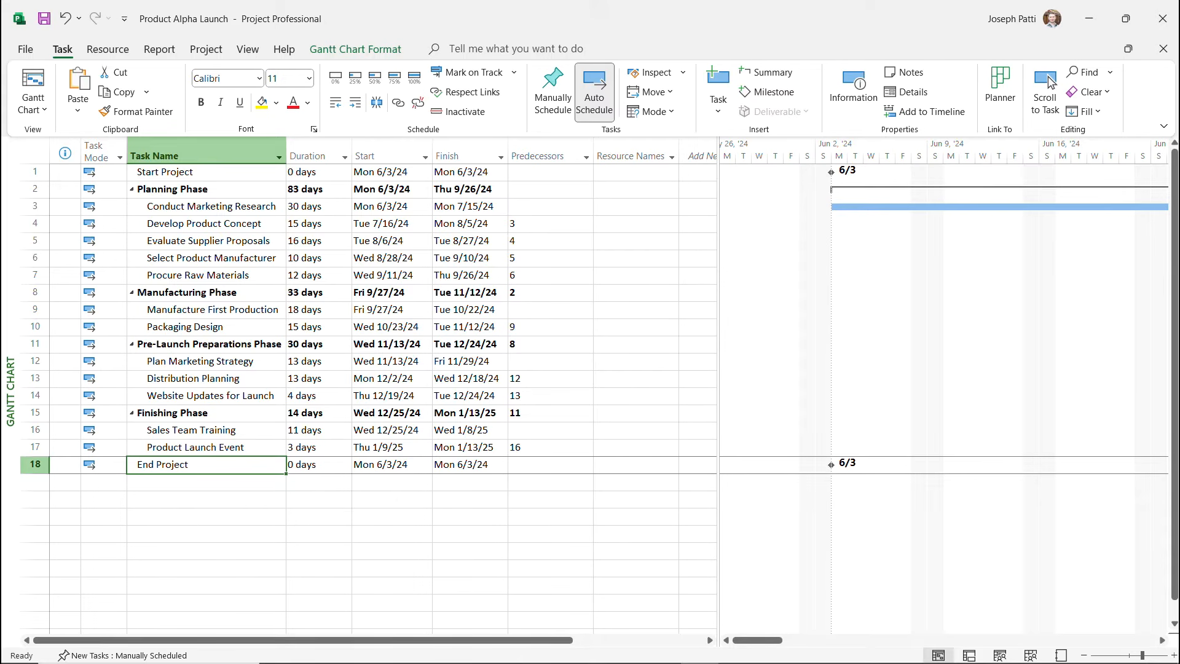
Link the End Project milestone to follow the Finishing Phase summary task
{"action": "key", "text": "Up"}
{"action": "key", "text": "Up"}
{"action": "key", "text": "Up"}
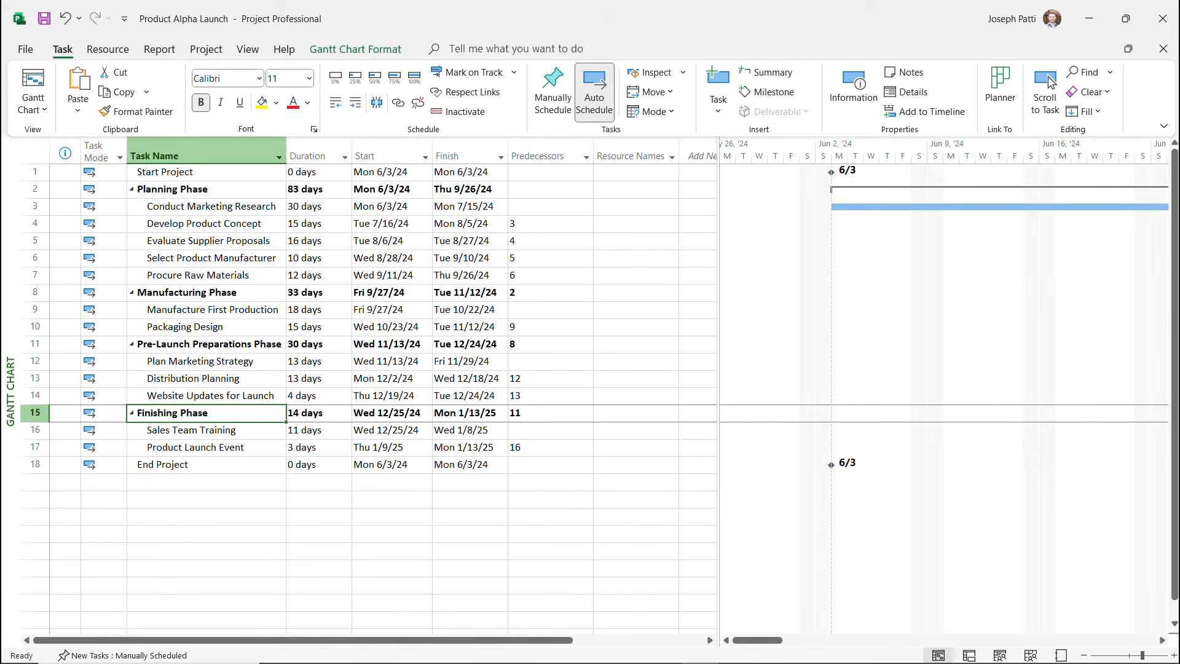
{"action": "left_click", "coordinate": [206, 464], "text": "ctrl"}
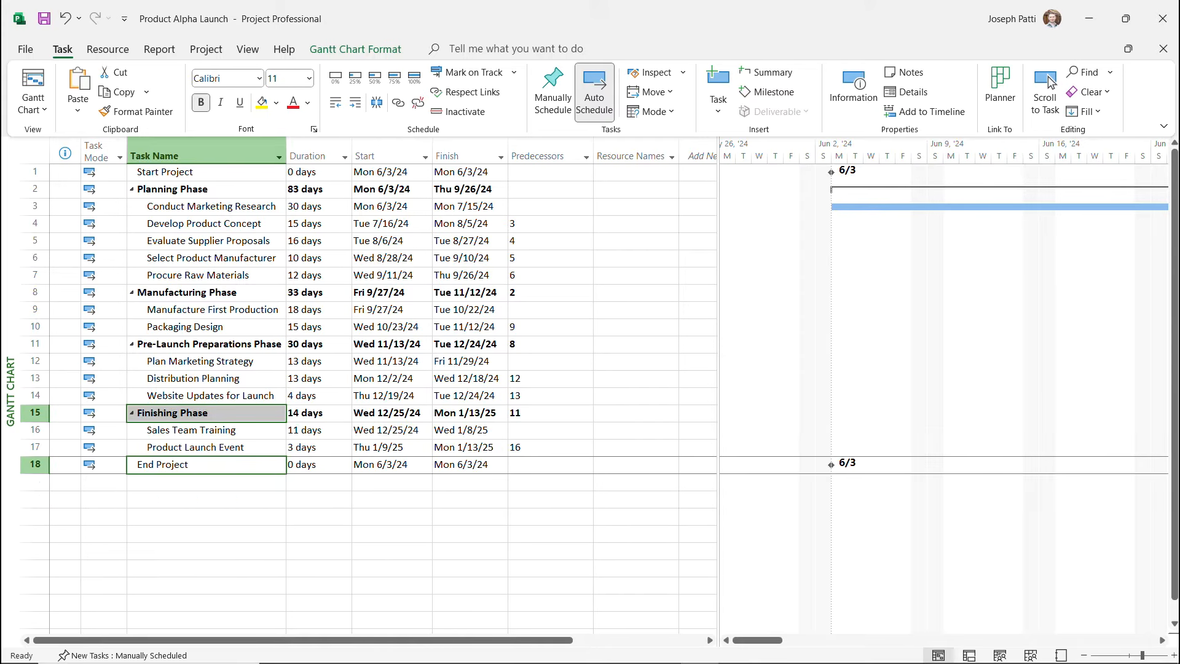
{"action": "key", "text": "ctrl+F2"}
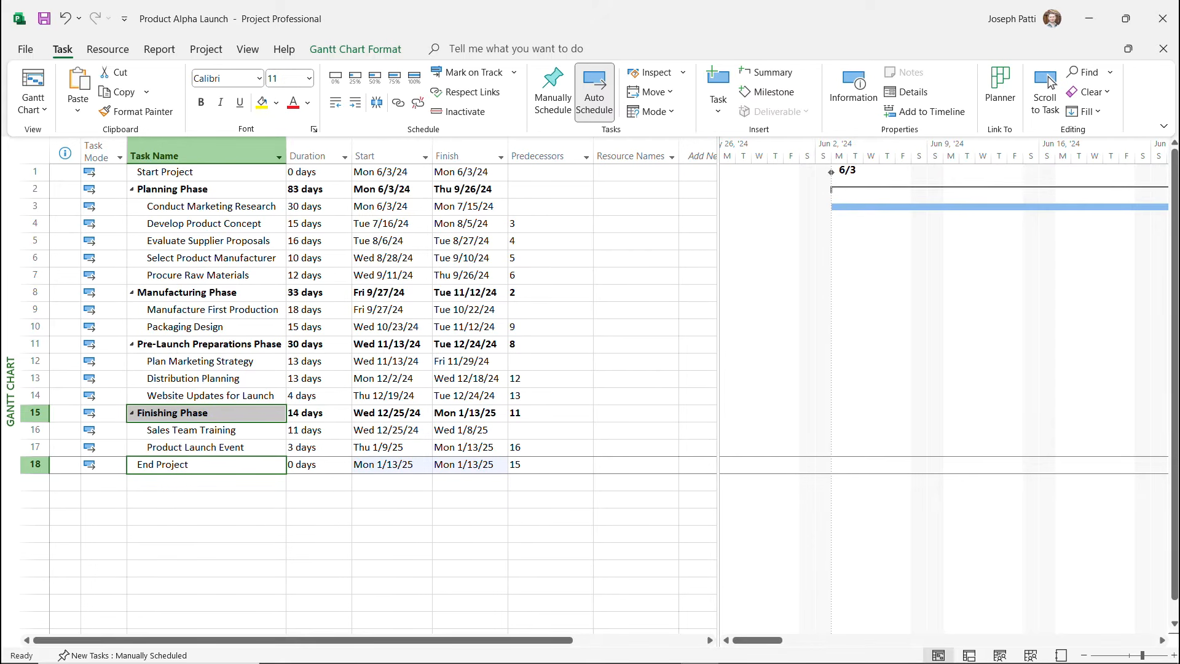
Examine the Finishing Phase bars and the End Project milestone link in the Gantt chart, and return to the project start
{"action": "key", "text": "Down"}
{"action": "key", "text": "Down"}
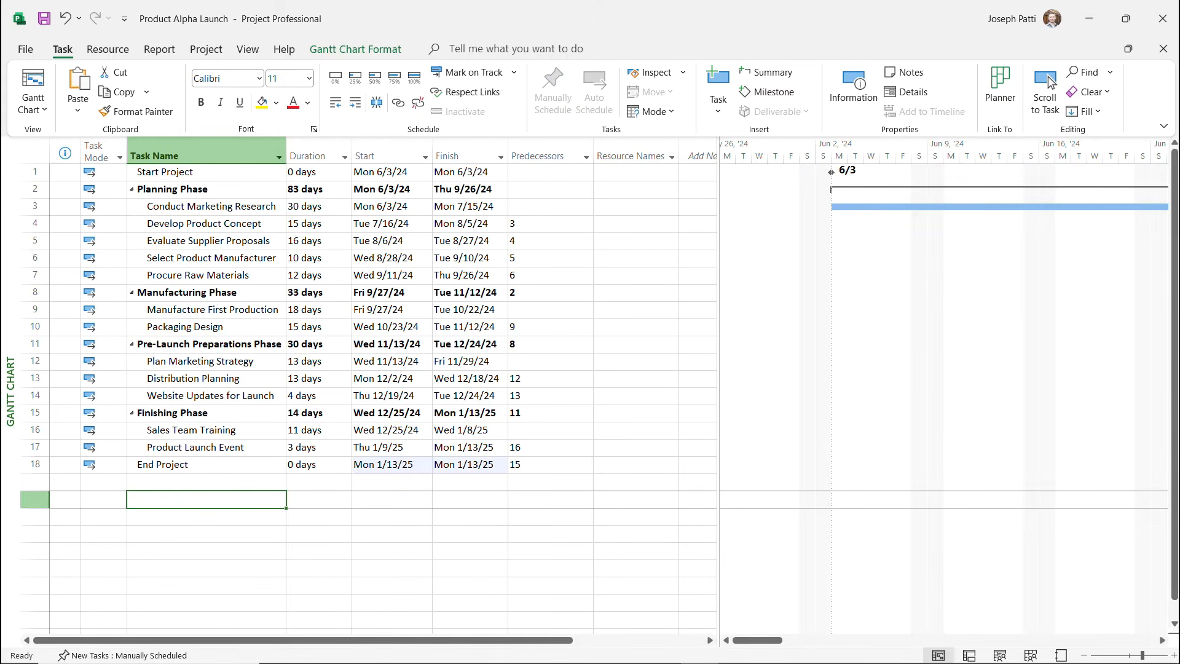
{"action": "left_click", "coordinate": [1048, 86]}
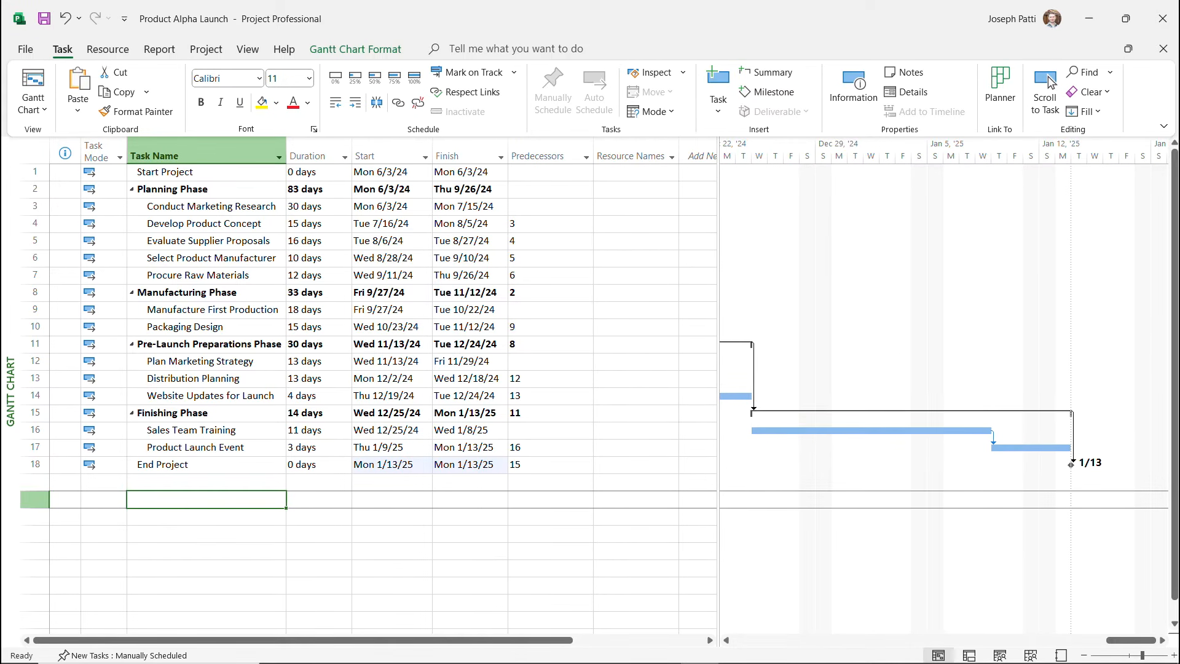
{"action": "left_click_drag", "start_coordinate": [1131, 640], "coordinate": [1056, 641]}
{"action": "left_click", "coordinate": [1051, 83]}
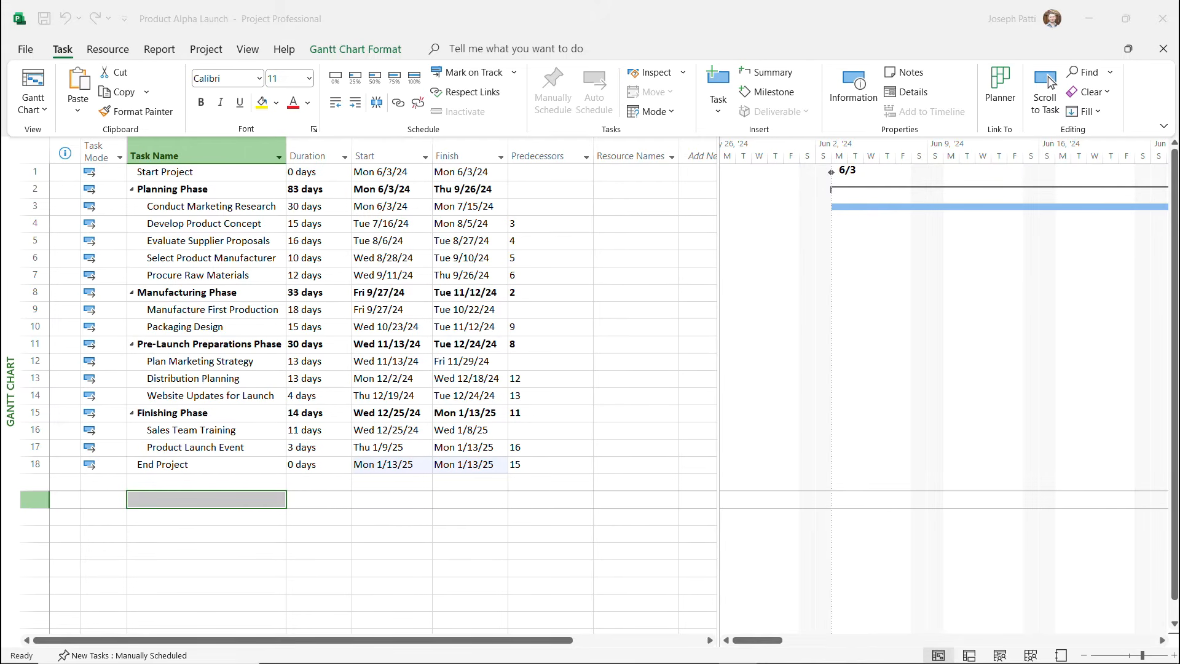
{"action": "right_click", "coordinate": [177, 153]}
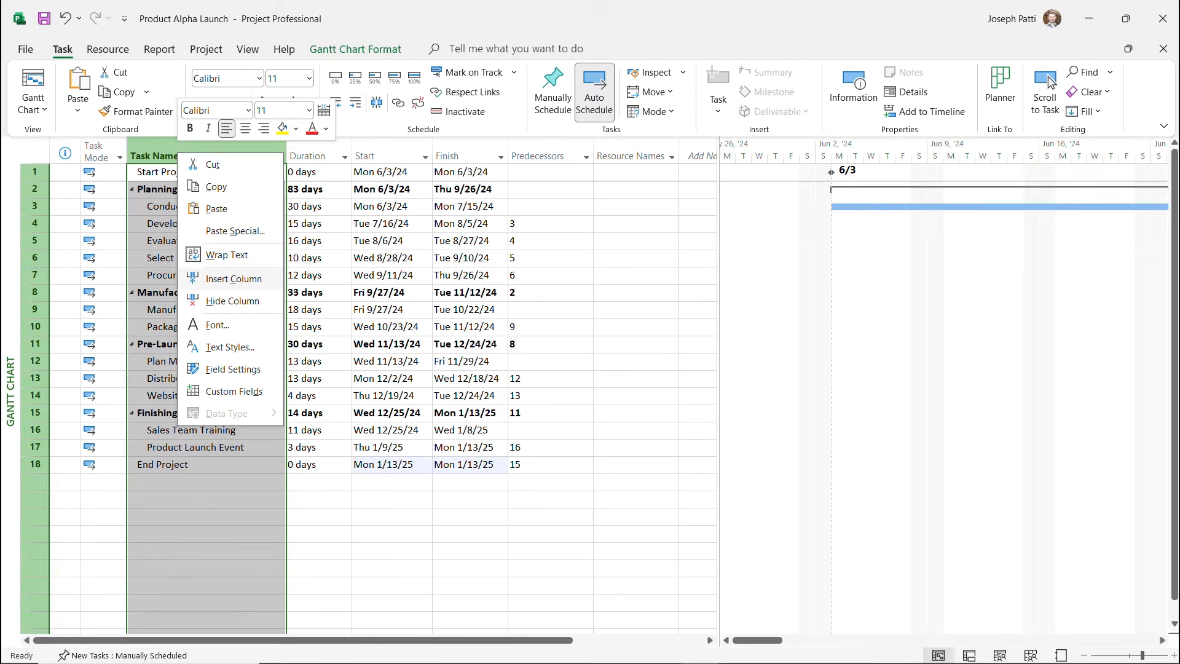
{"action": "key", "text": "Return"}
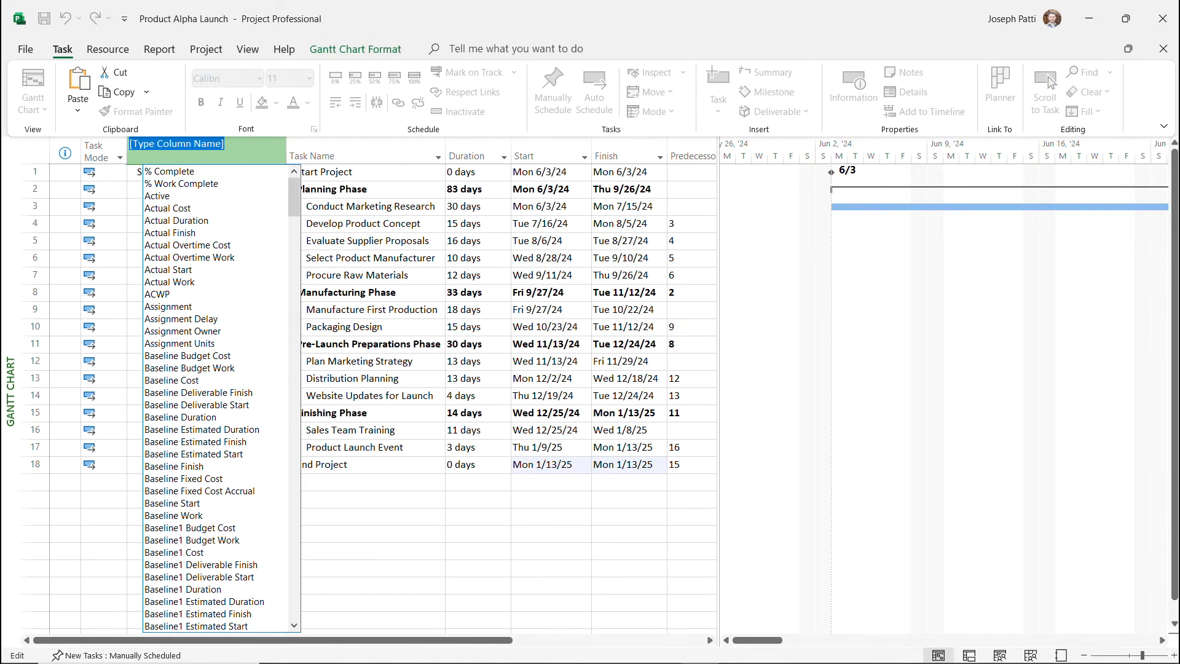
{"action": "left_click_drag", "start_coordinate": [295, 198], "coordinate": [295, 497]}
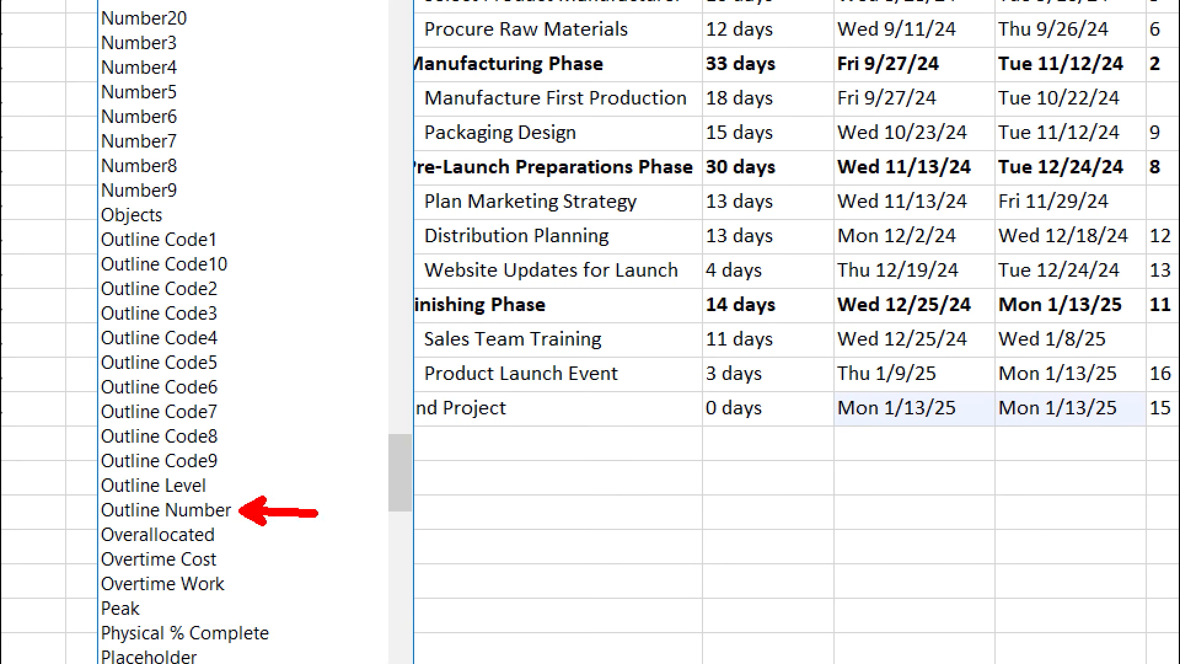
{"action": "left_click", "coordinate": [166, 510]}
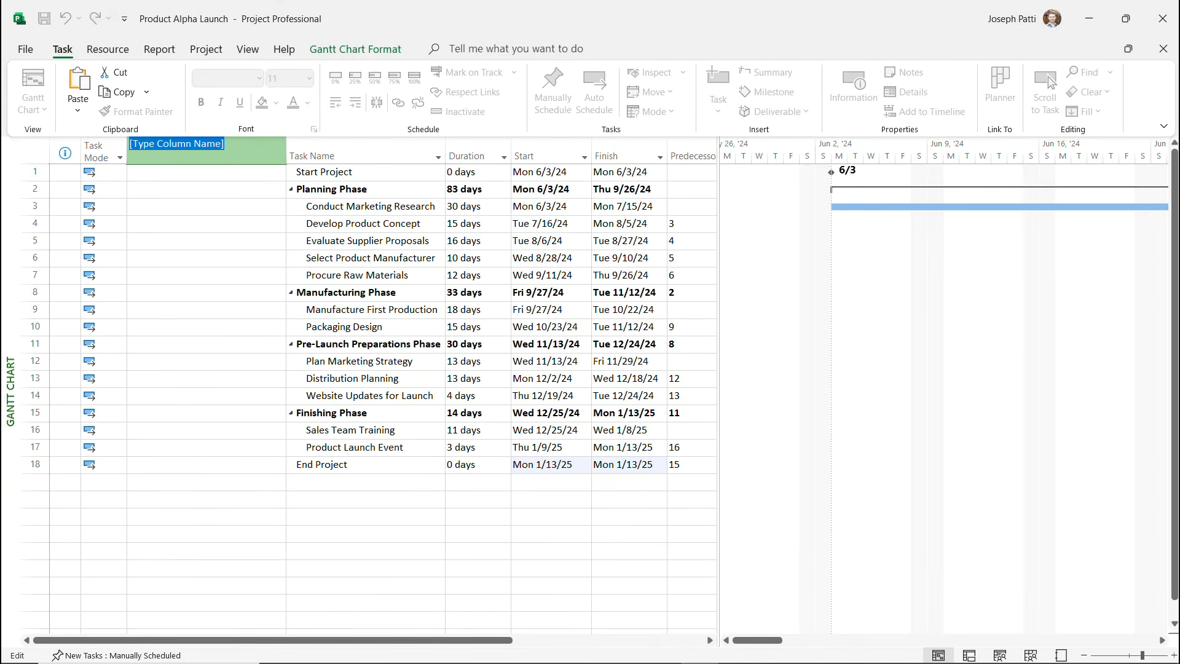
{"action": "right_click", "coordinate": [207, 157]}
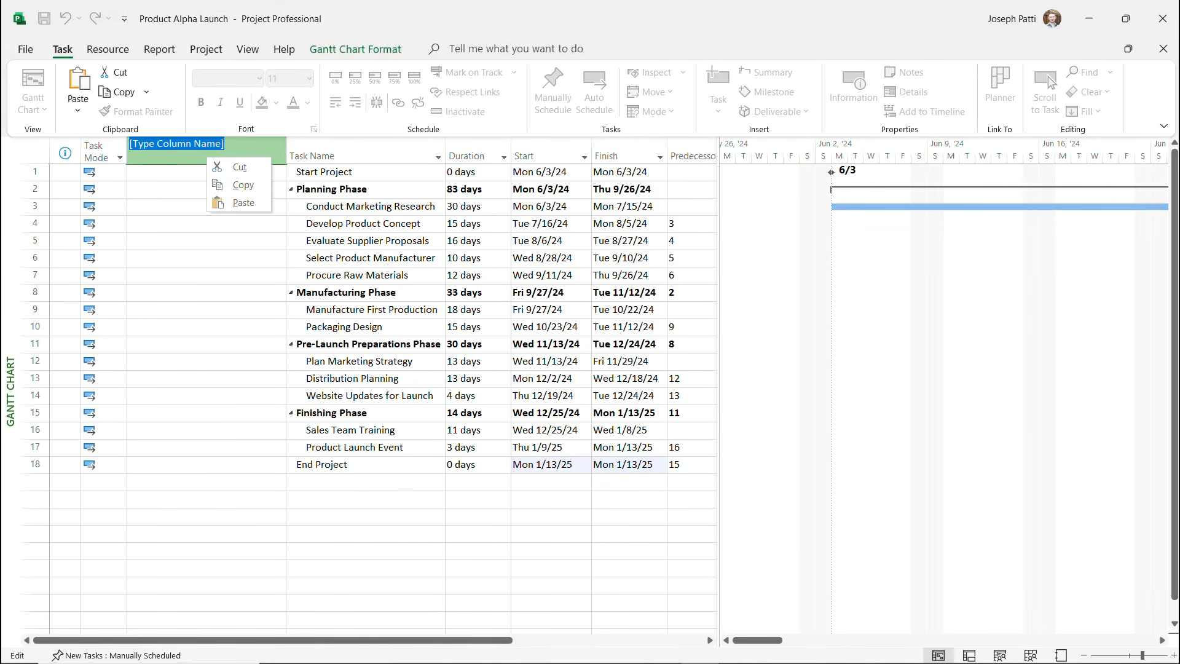
{"action": "left_click", "coordinate": [319, 154]}
Insert an Outline Number column before the Task Name column and narrow it to fit the short numbers
{"action": "right_click", "coordinate": [219, 158]}
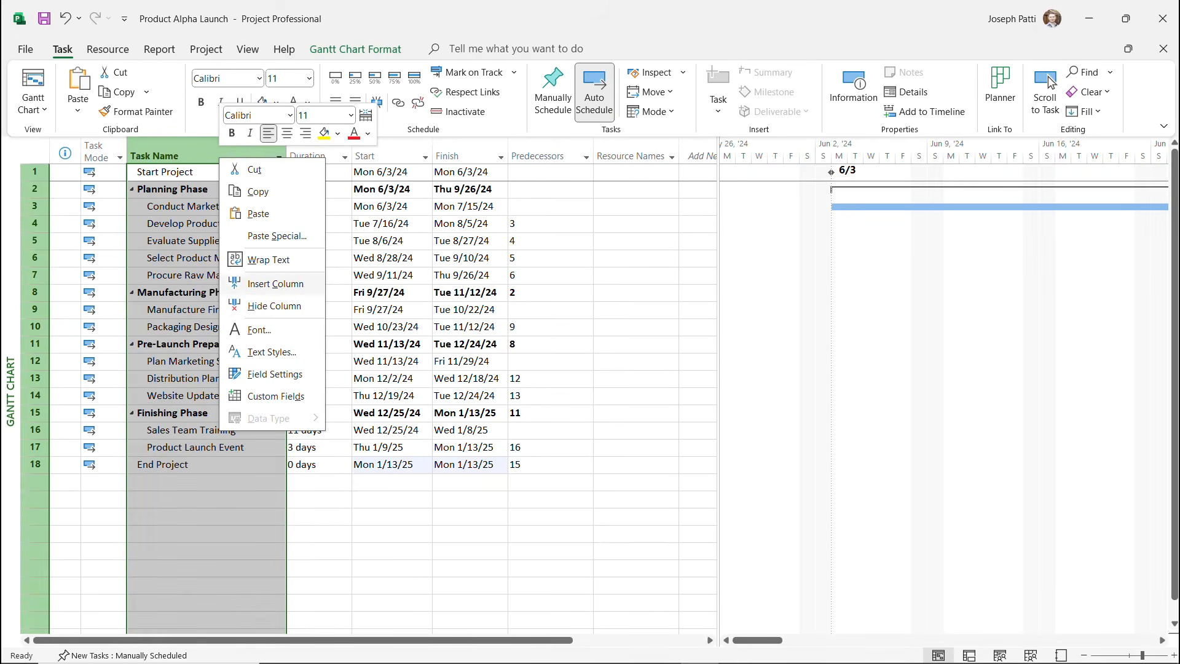
{"action": "left_click", "coordinate": [275, 284]}
{"action": "scroll", "coordinate": [216, 400], "scroll_direction": "down", "scroll_amount": 10}
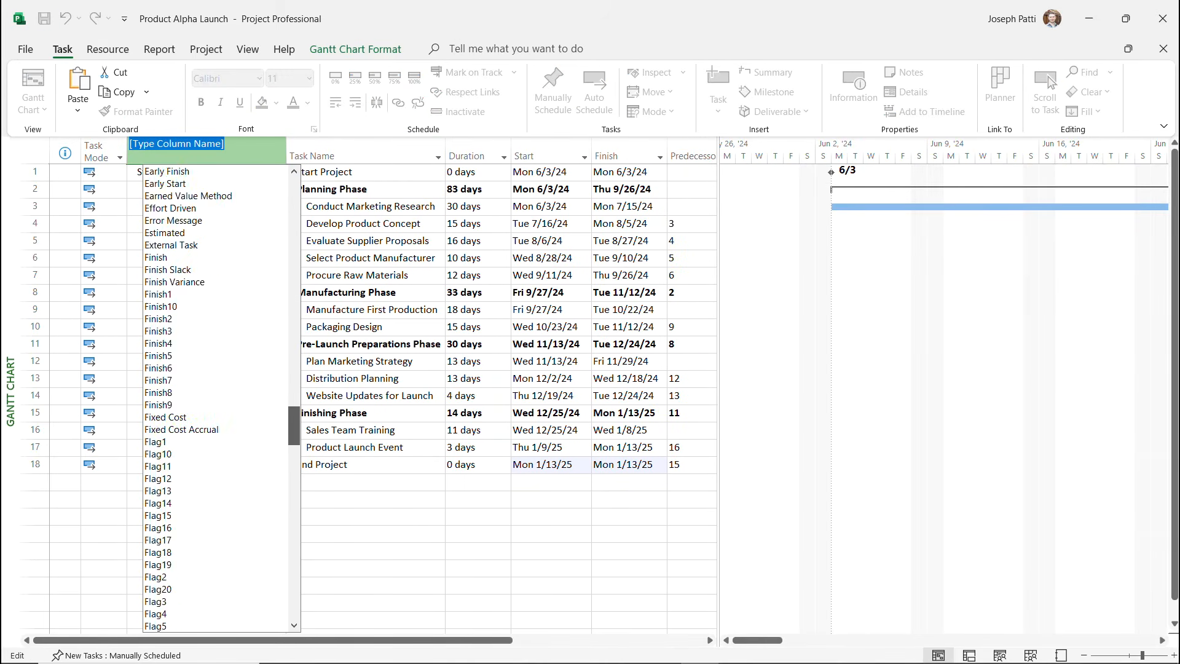
{"action": "scroll", "coordinate": [215, 400], "scroll_direction": "down", "scroll_amount": 20}
{"action": "scroll", "coordinate": [215, 400], "scroll_direction": "up", "scroll_amount": 3}
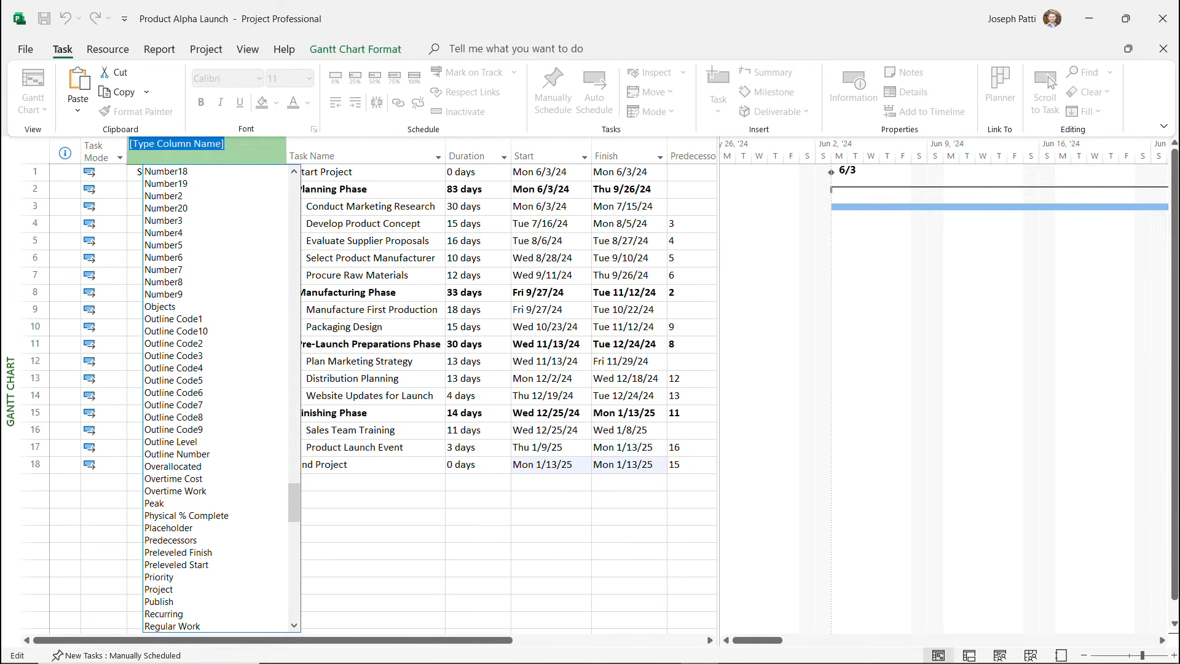
{"action": "left_click", "coordinate": [177, 455]}
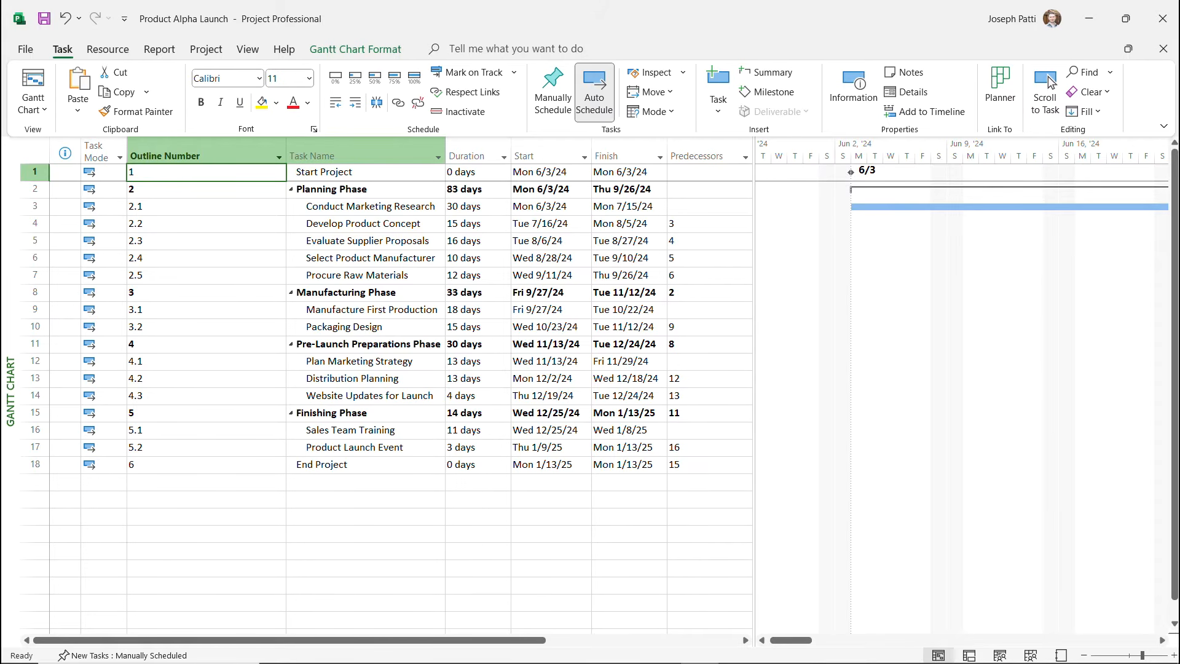
{"action": "left_click_drag", "start_coordinate": [286, 156], "coordinate": [163, 156]}
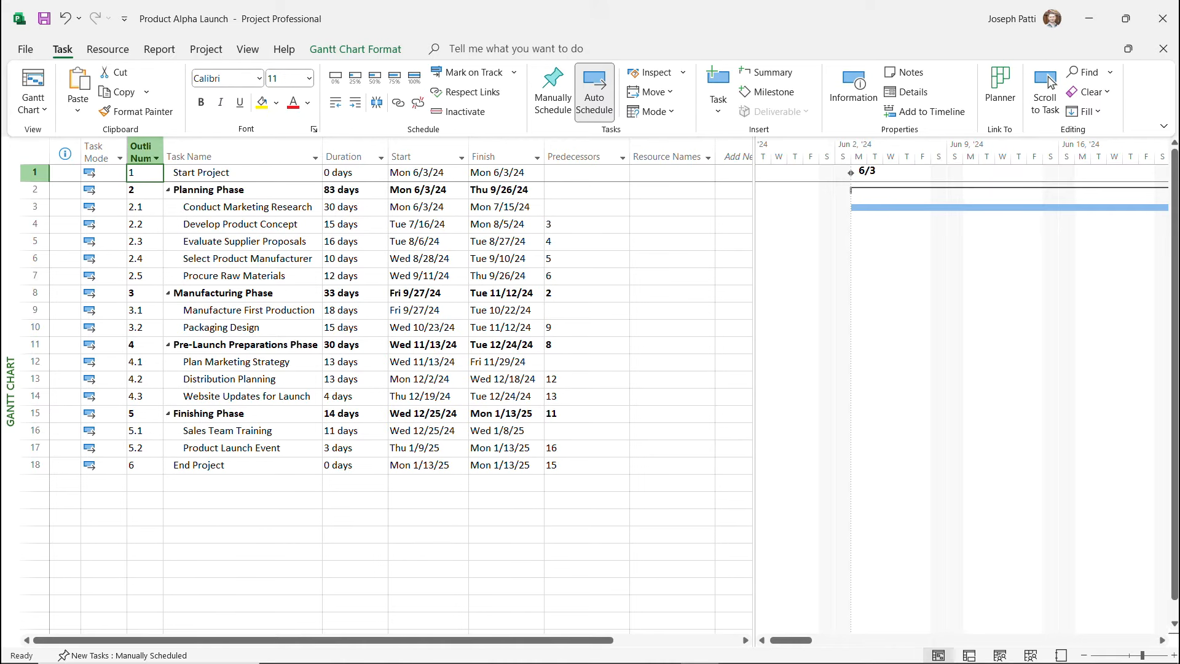
Hide the Outline Number column and select the Conduct Marketing Research task
{"action": "right_click", "coordinate": [141, 151]}
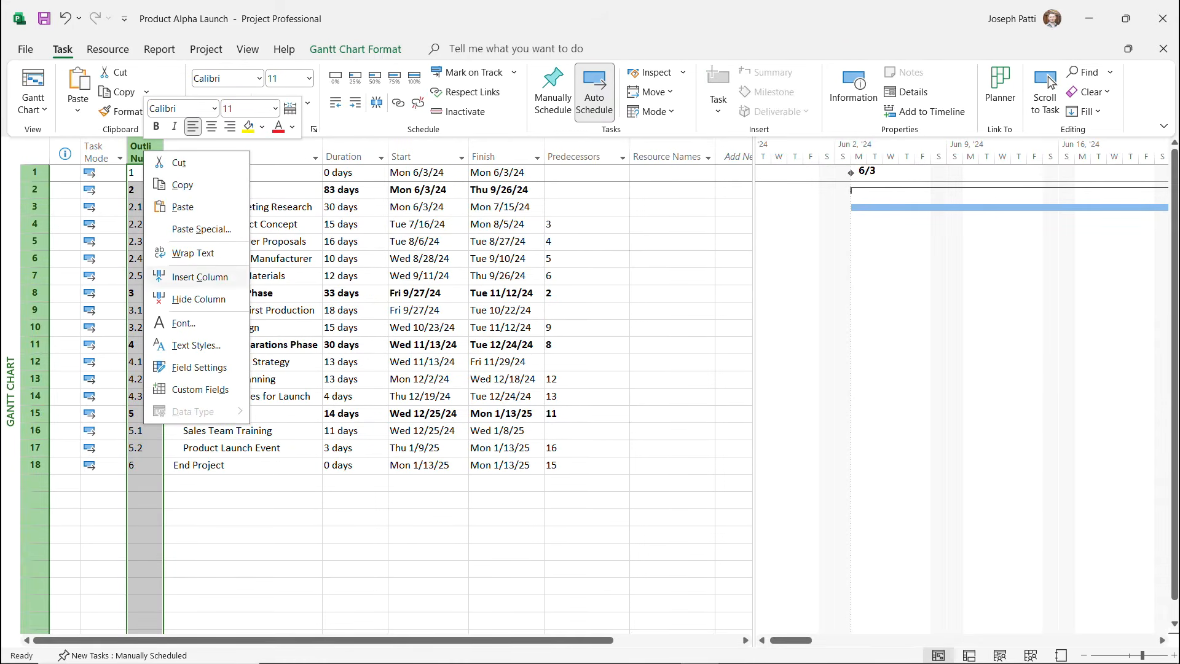
{"action": "left_click", "coordinate": [198, 299]}
{"action": "left_click", "coordinate": [206, 206]}
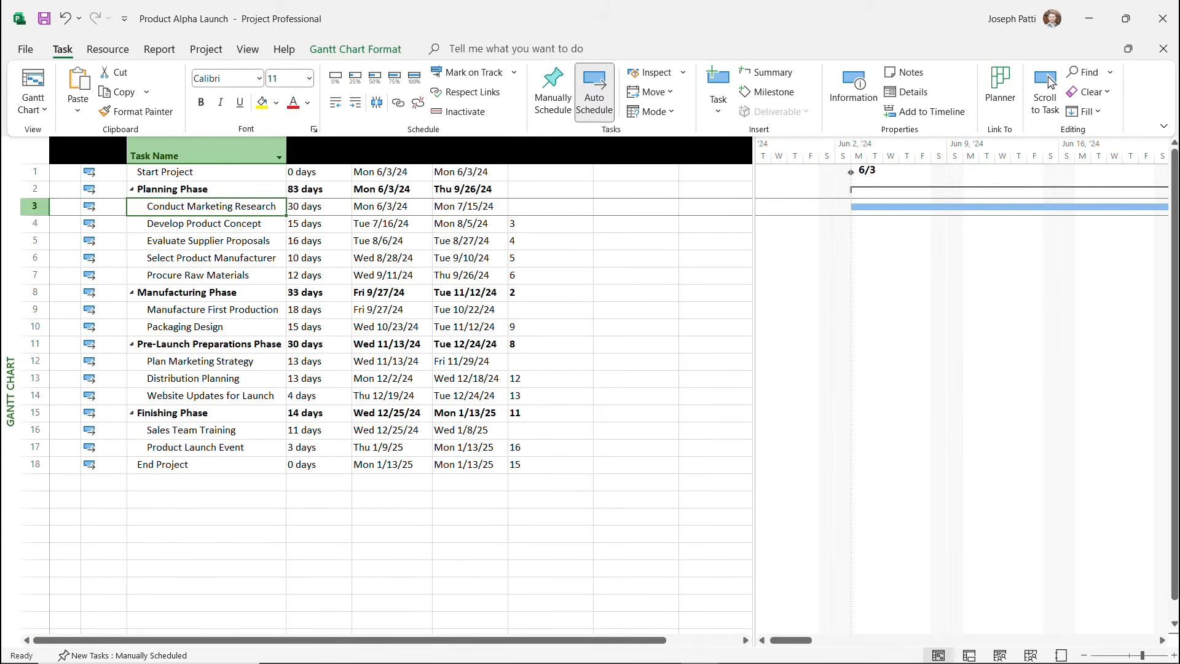
Show outline numbers in front of the task names and widen the Gantt chart area slightly
{"action": "left_click", "coordinate": [355, 49]}
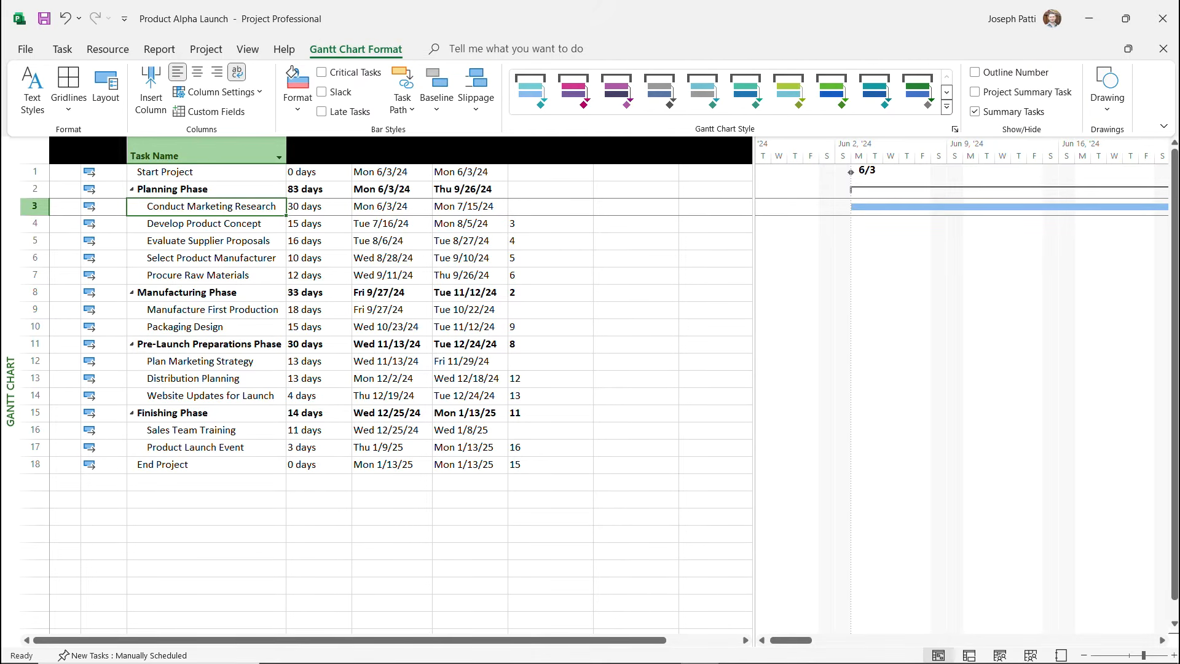
{"action": "left_click", "coordinate": [975, 71]}
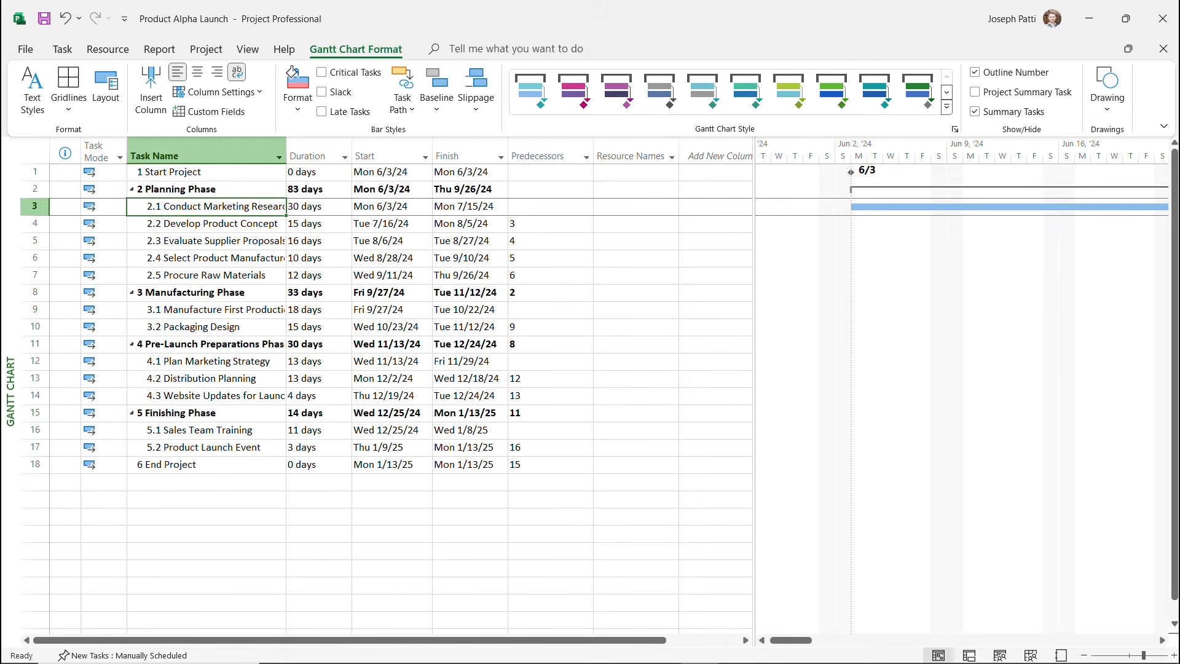
{"action": "left_click_drag", "start_coordinate": [754, 393], "coordinate": [728, 394]}
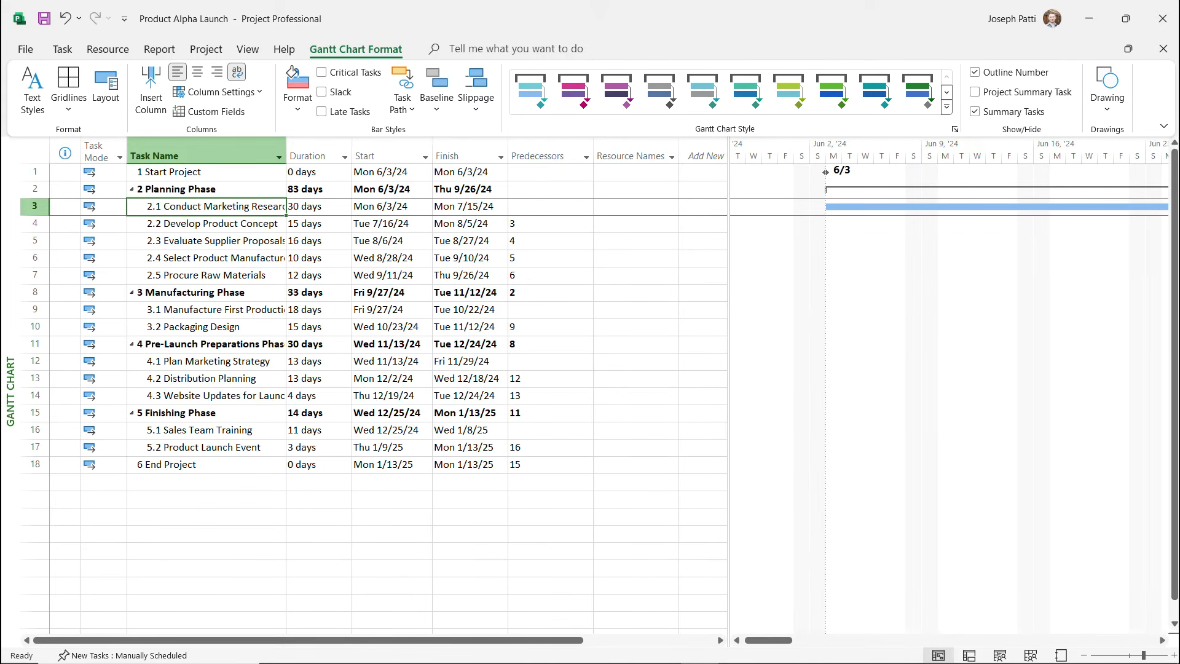
Select the Resource Names cell of Planning Phase and switch from the Gantt Chart to the Resource Sheet view
{"action": "left_click", "coordinate": [635, 189]}
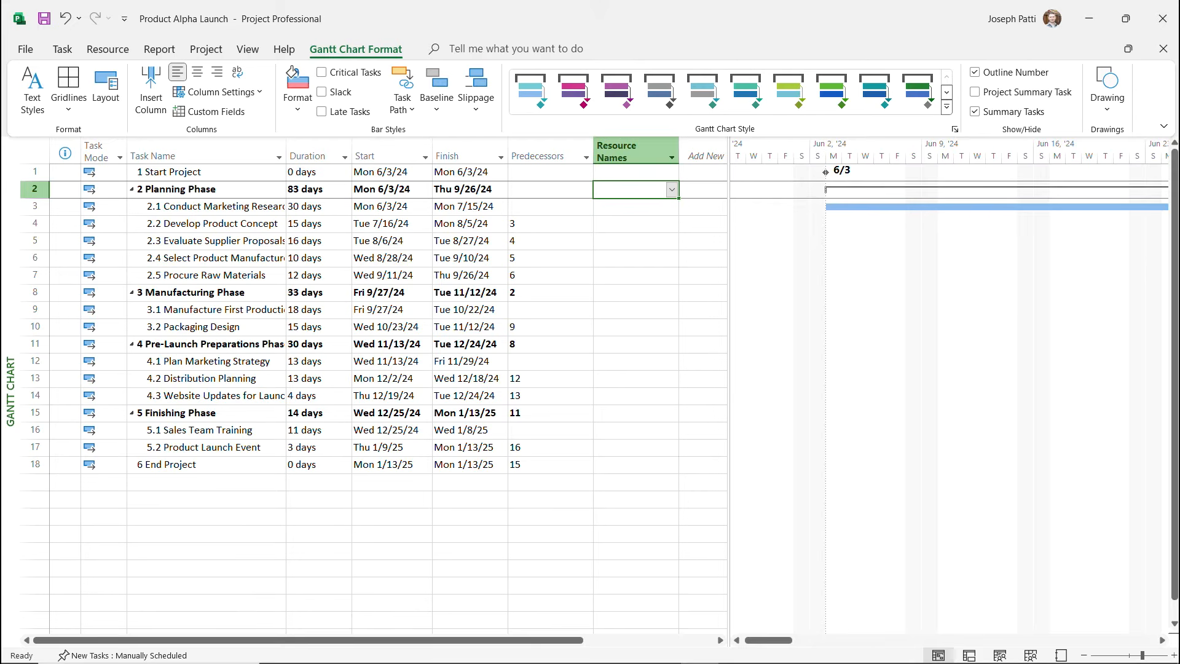
{"action": "right_click", "coordinate": [12, 384]}
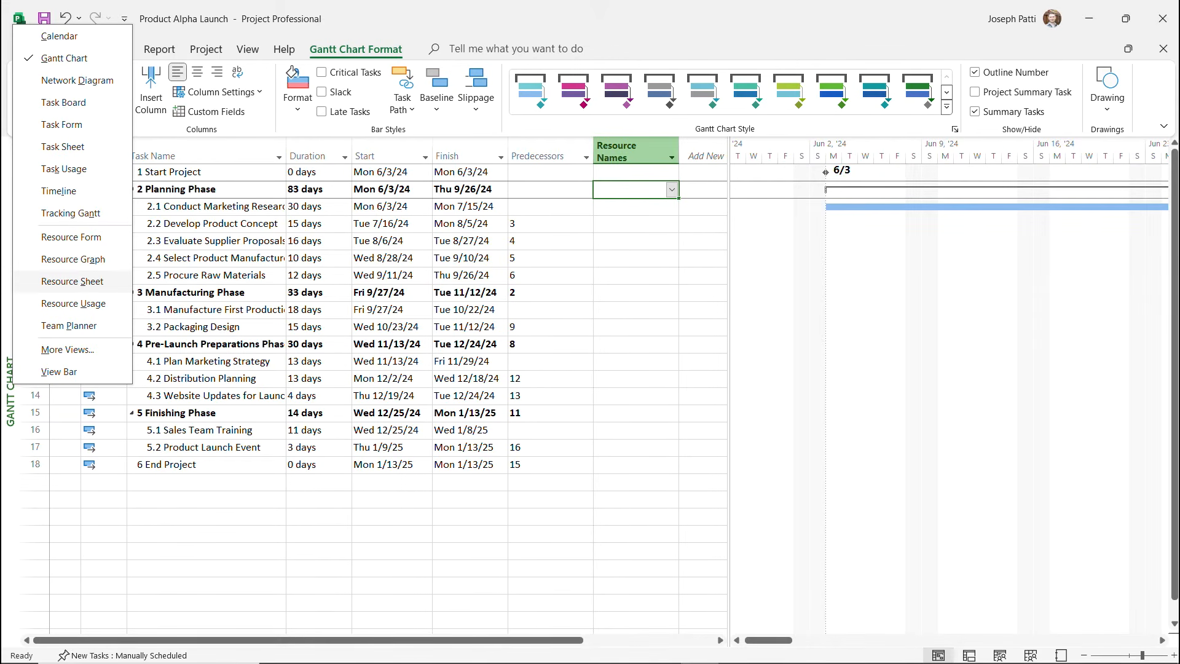
{"action": "left_click", "coordinate": [71, 281]}
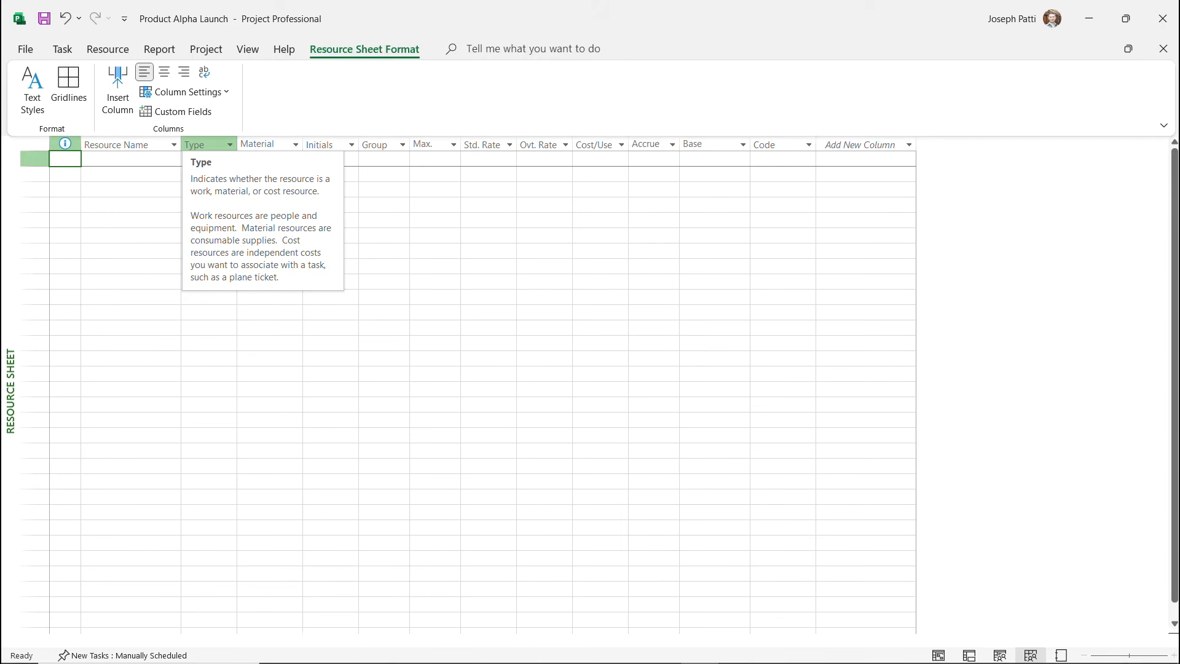
Review the Work, Material and Cost resource types and set the first resource row's type to Work
{"action": "left_click", "coordinate": [208, 159]}
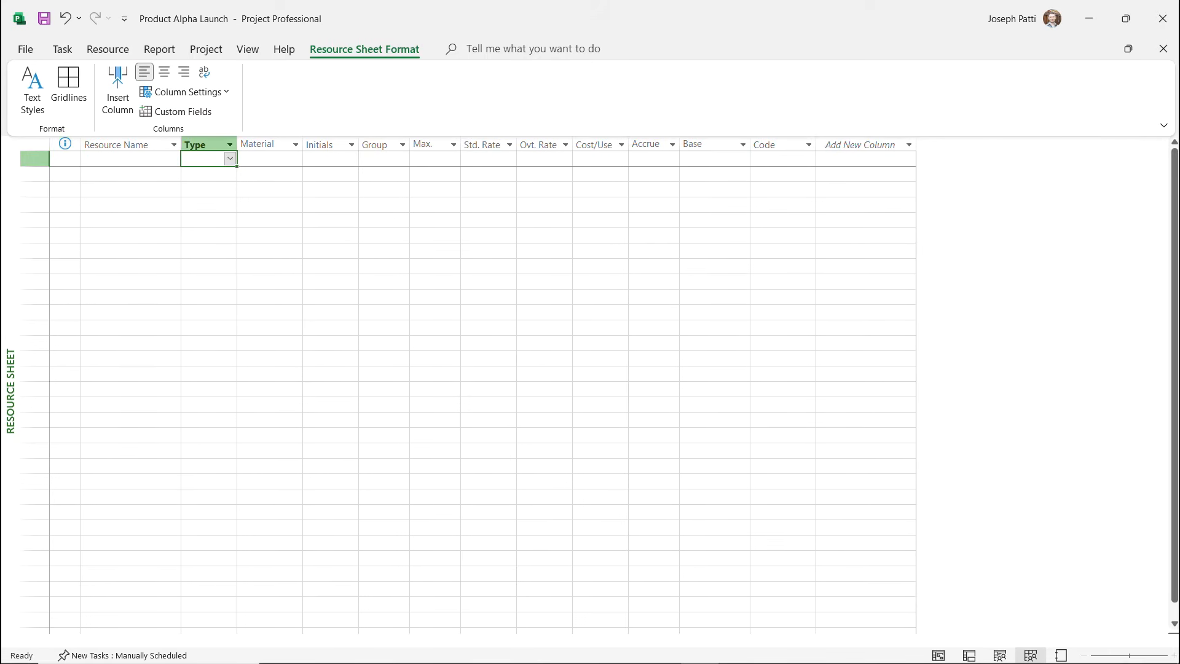
{"action": "left_click", "coordinate": [230, 158]}
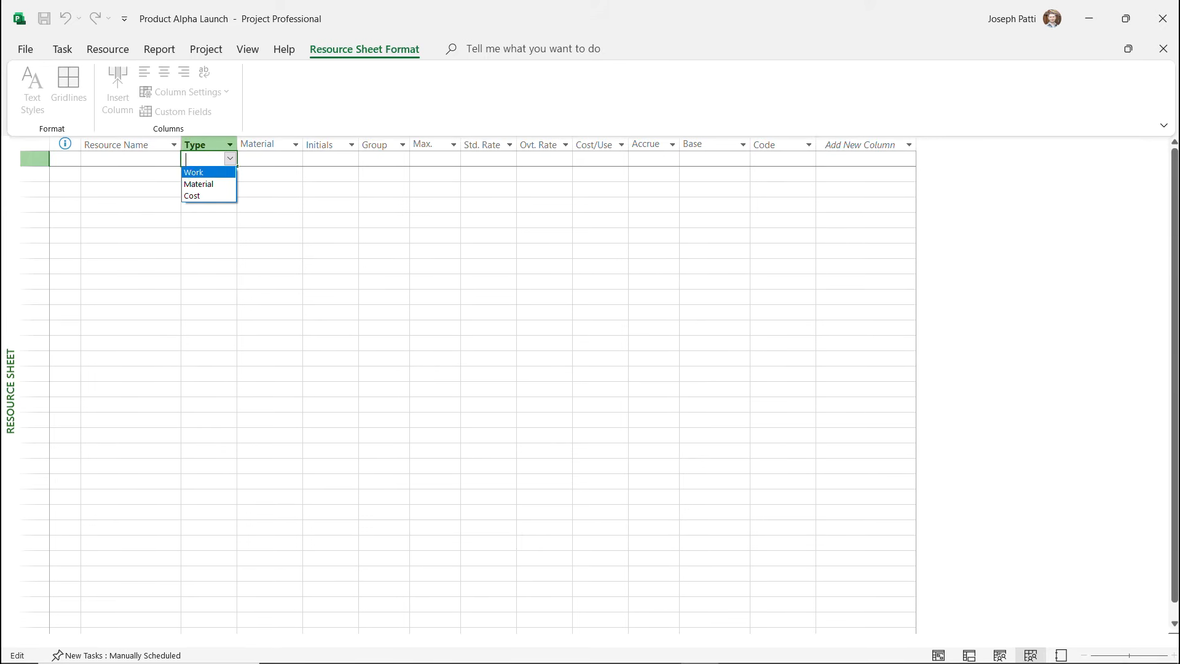
{"action": "key", "text": "Down"}
{"action": "key", "text": "Down"}
{"action": "key", "text": "Up"}
{"action": "key", "text": "Up"}
{"action": "key", "text": "Down"}
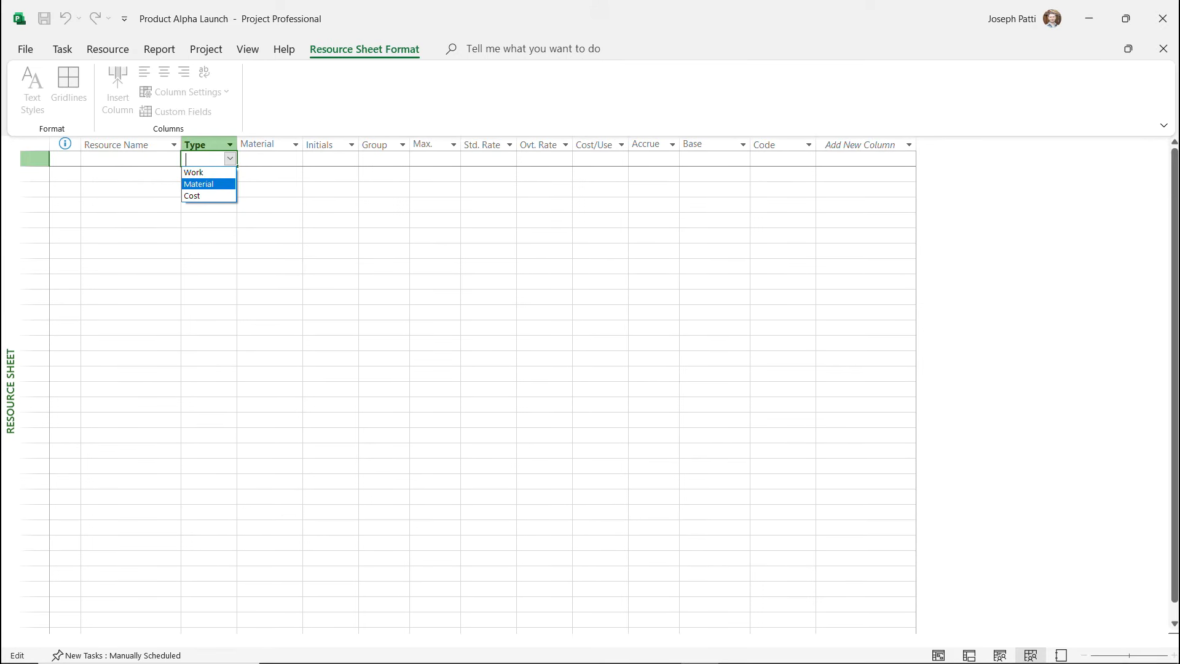
{"action": "key", "text": "Down"}
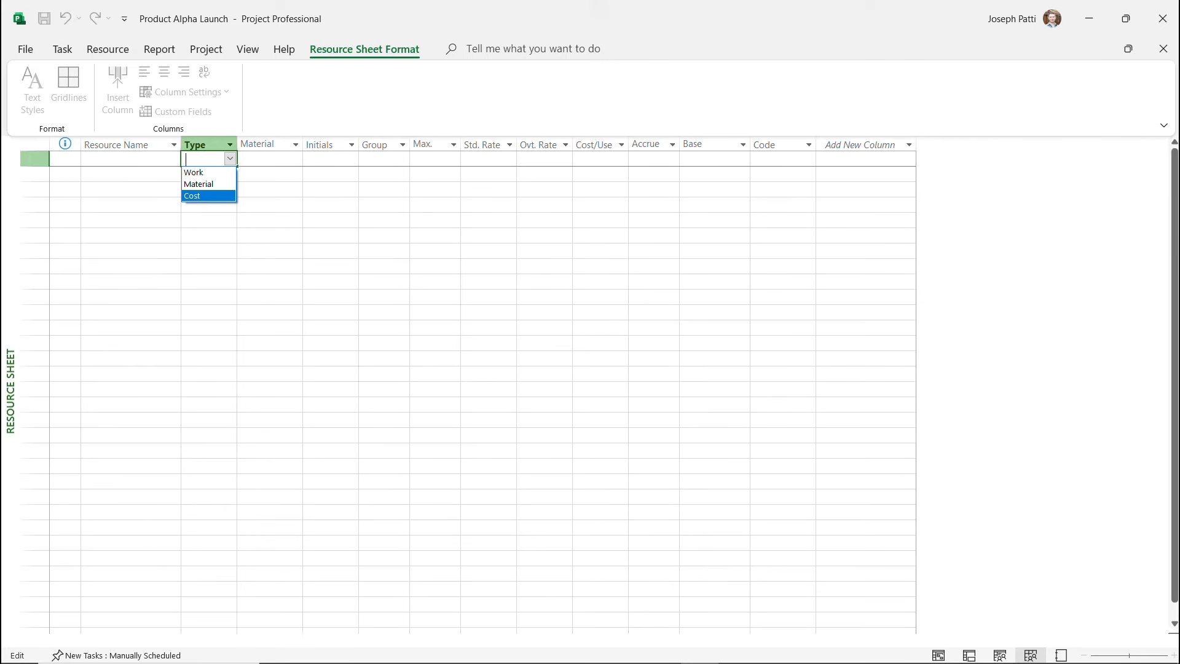
{"action": "key", "text": "Up"}
{"action": "key", "text": "Up"}
{"action": "key", "text": "Down"}
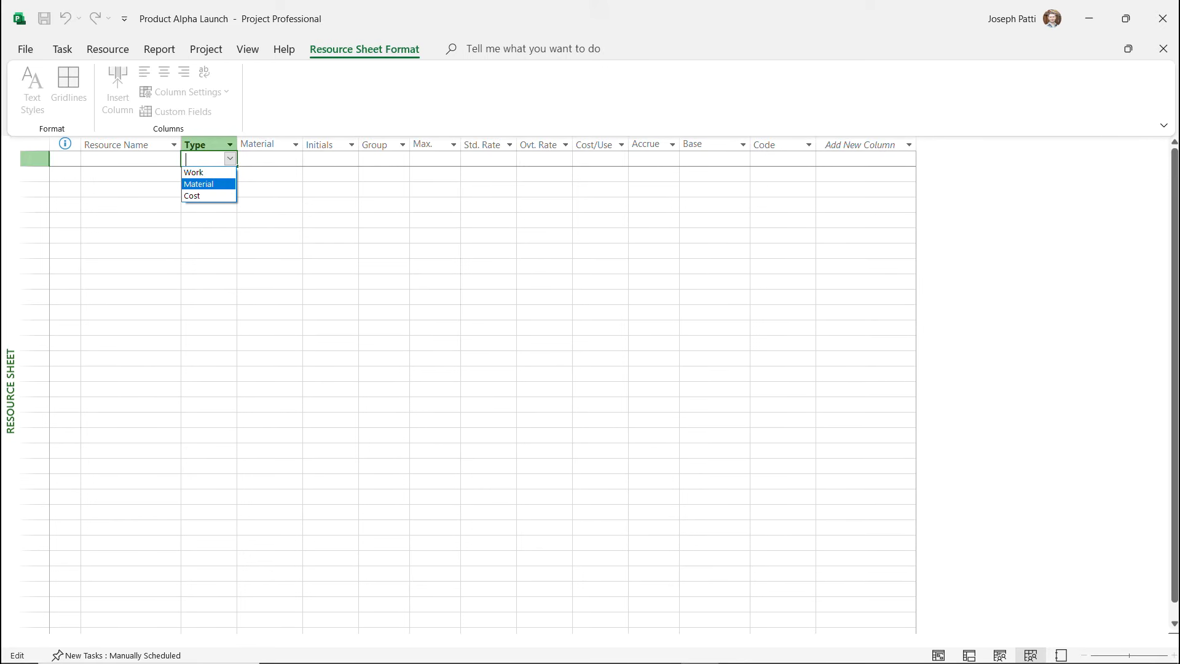
{"action": "key", "text": "Up"}
{"action": "key", "text": "Down"}
{"action": "key", "text": "Up"}
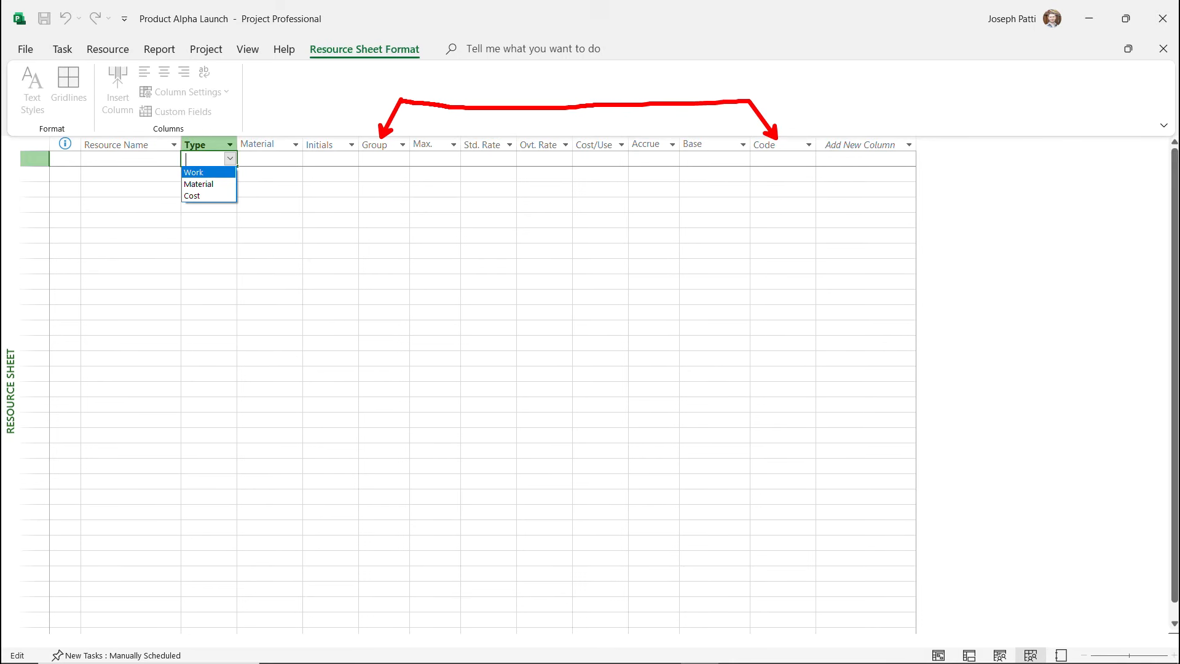
{"action": "key", "text": "Return"}
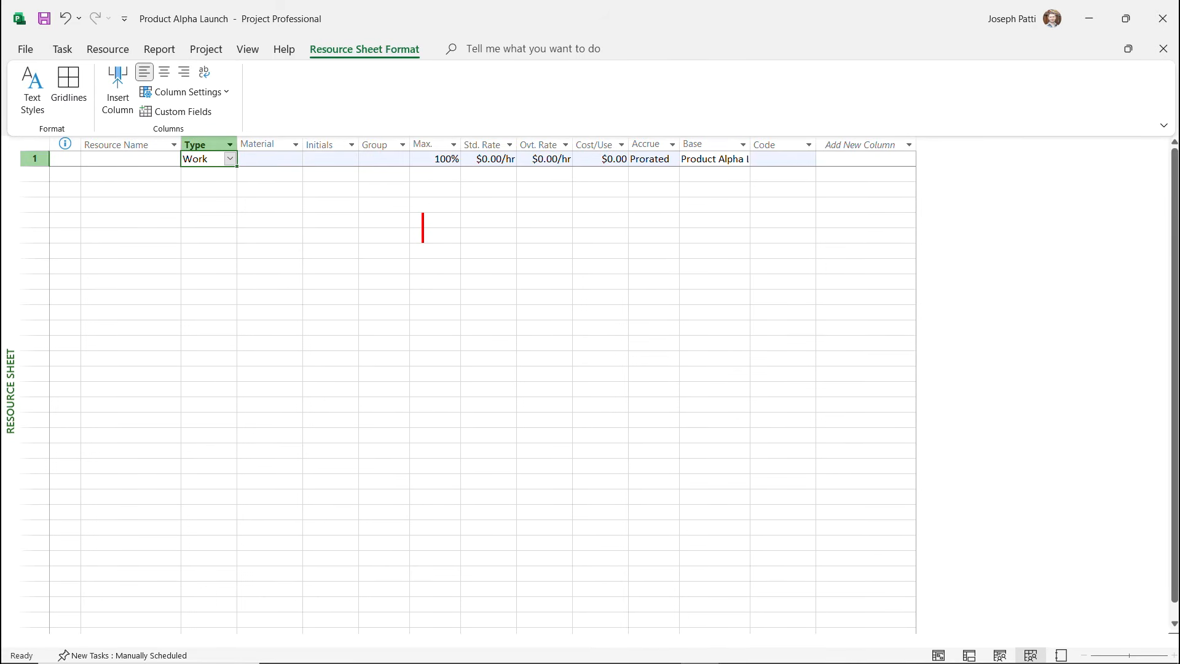
{"action": "type", "text": "8 Hours "}
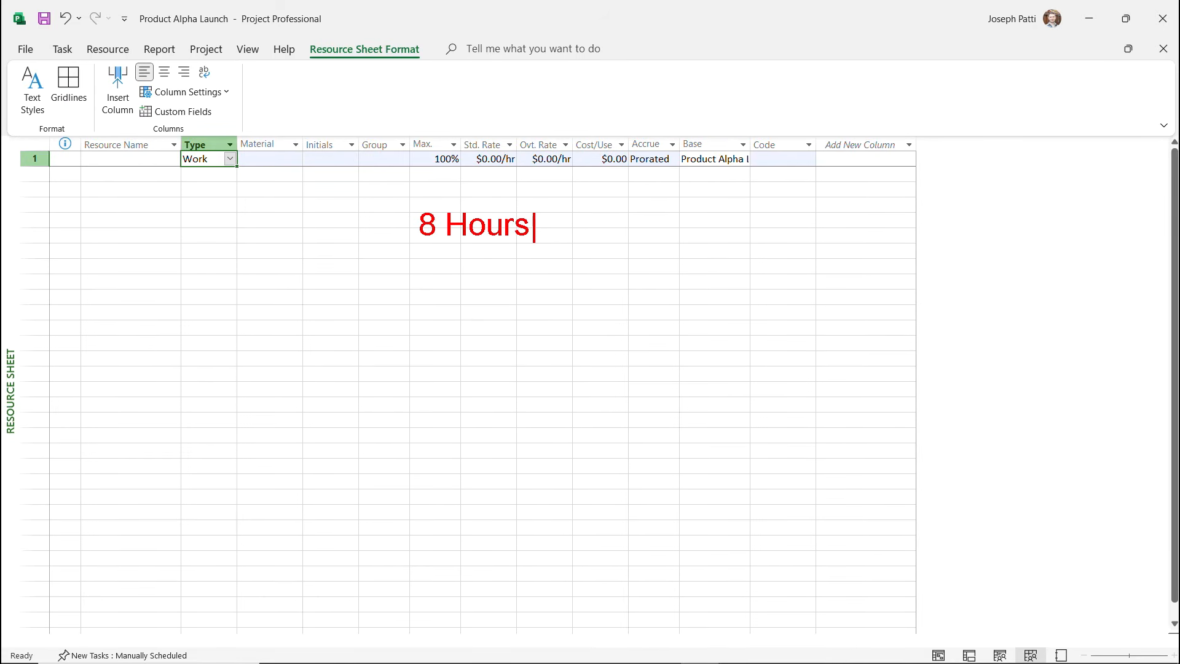
{"action": "type", "text": "= 100"}
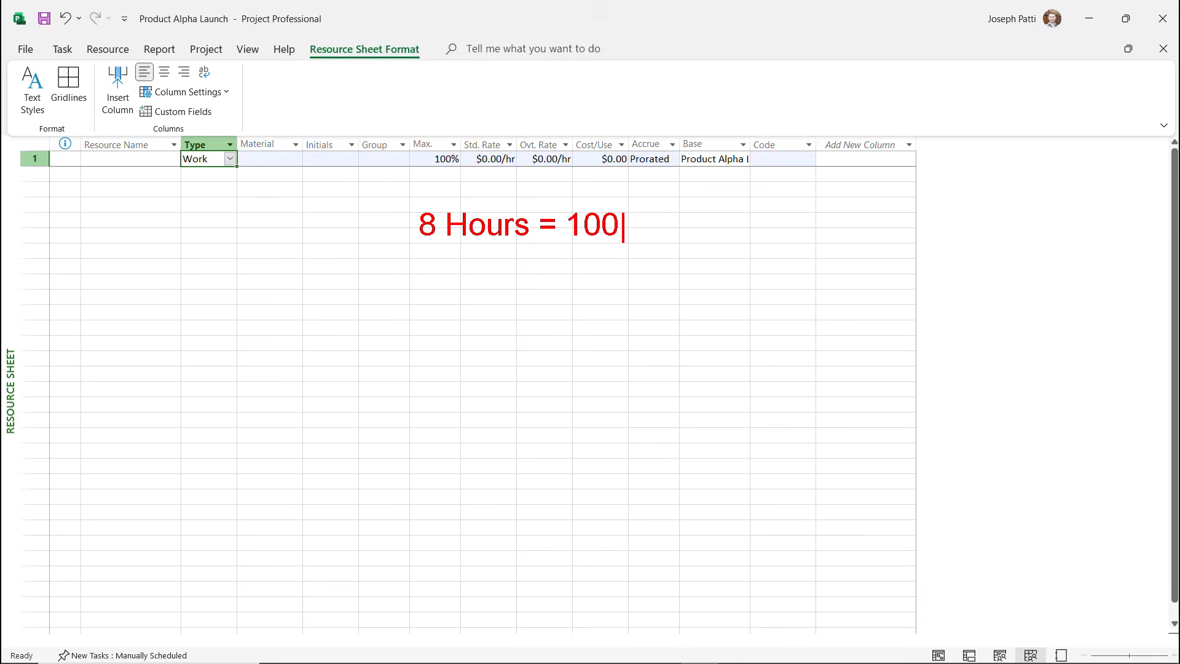
{"action": "type", "text": "%"}
{"action": "key", "text": "Return"}
{"action": "key", "text": "Return"}
{"action": "type", "text": "6 Hou"}
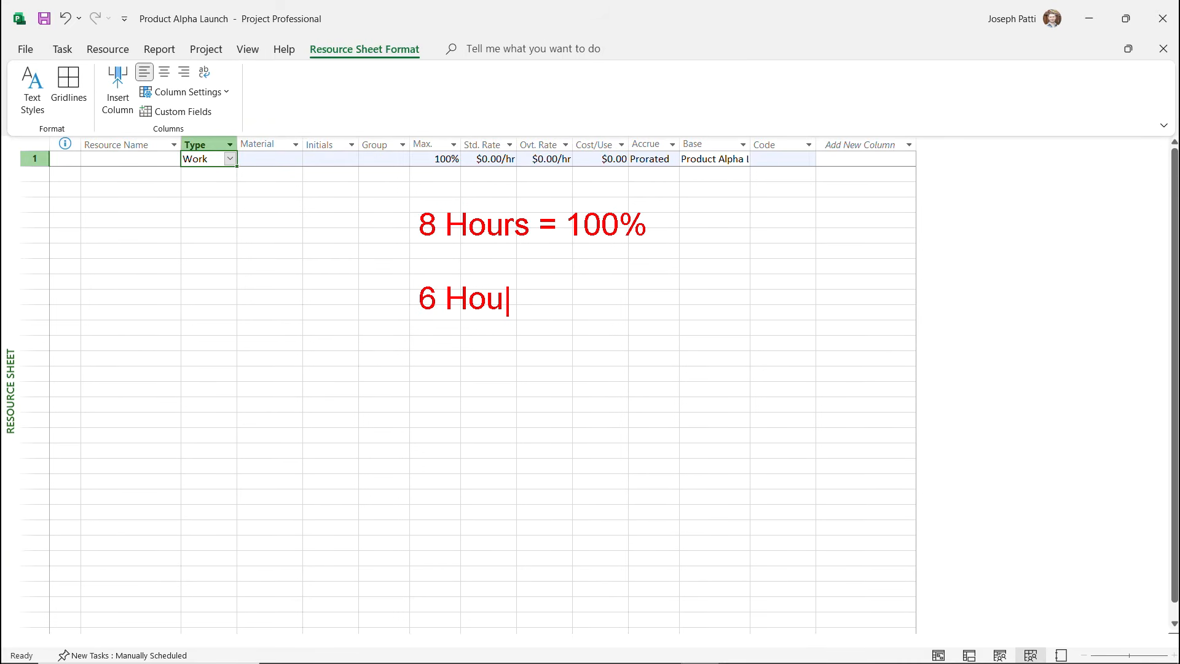
{"action": "type", "text": "rs = 75%"}
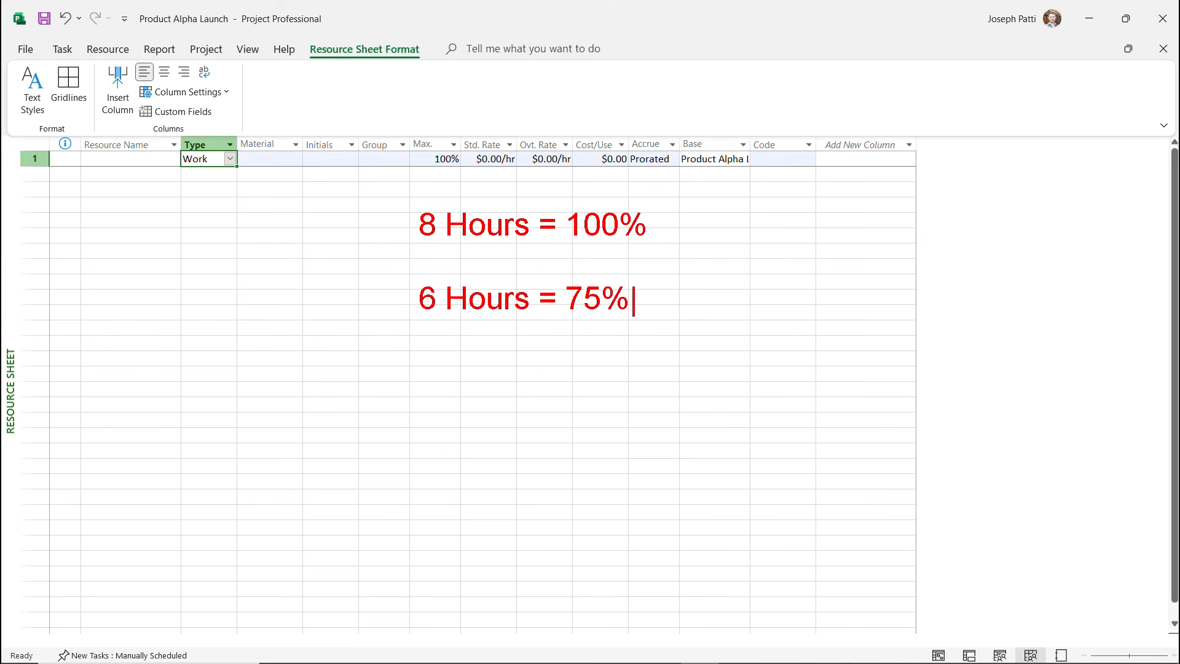
{"action": "key", "text": "Return"}
{"action": "key", "text": "Return"}
{"action": "type", "text": "4 Hours "}
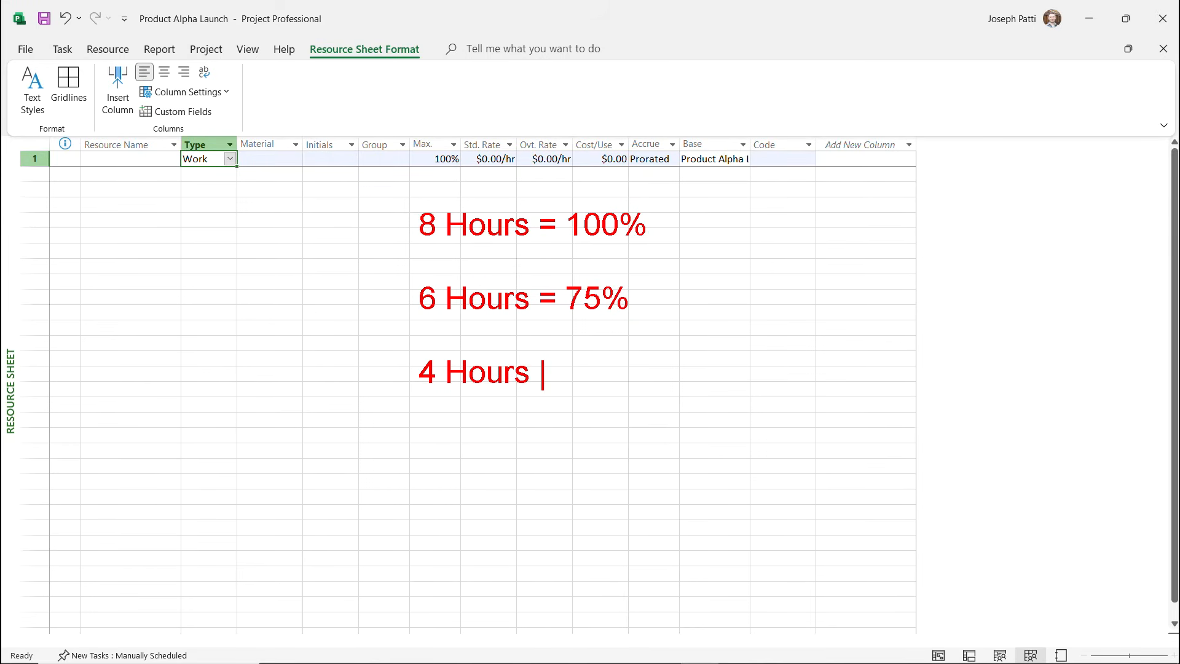
{"action": "type", "text": "= 50"}
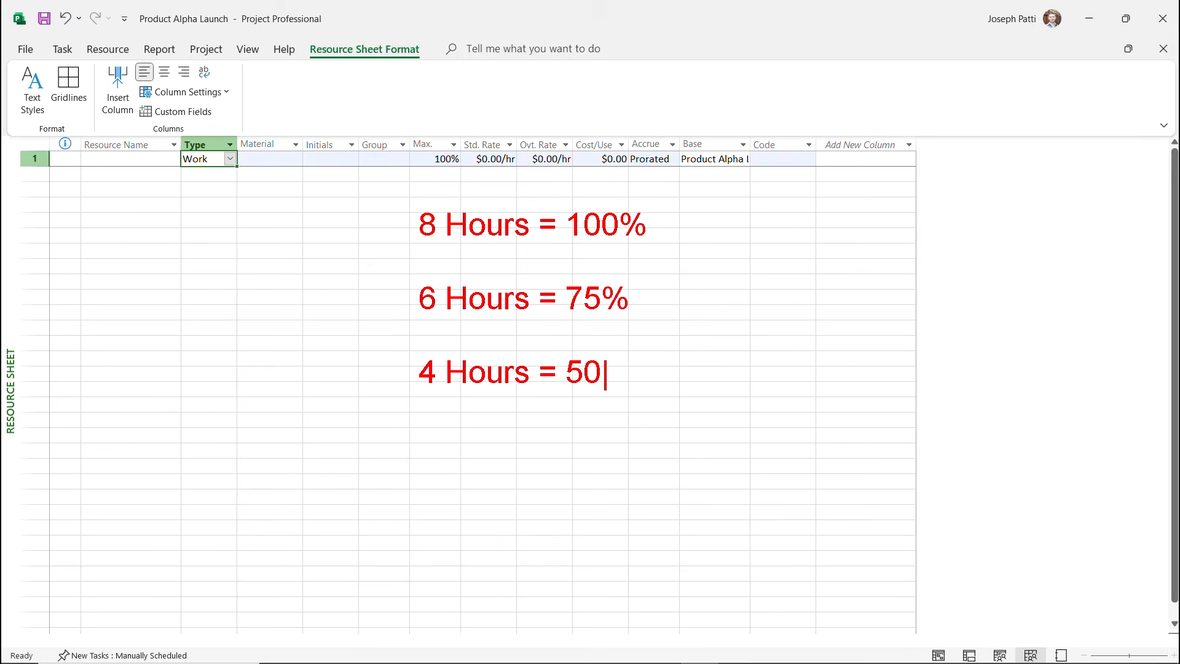
{"action": "type", "text": "%"}
{"action": "key", "text": "Return"}
{"action": "type", "text": "2 Hours"}
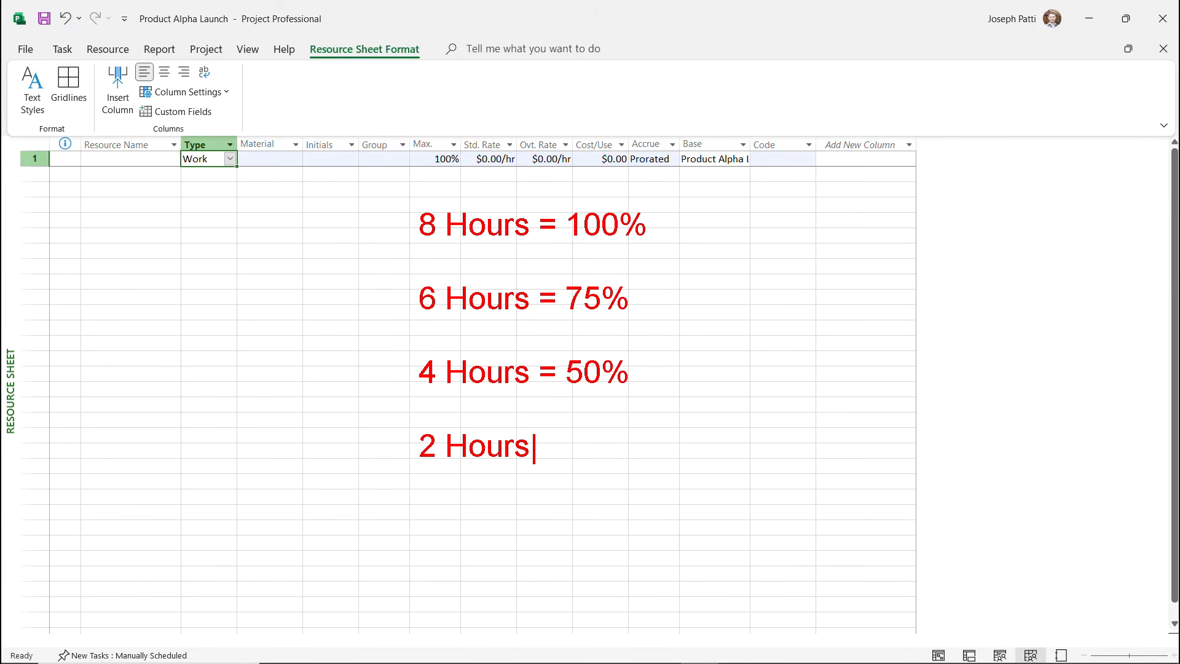
{"action": "type", "text": " = 25"}
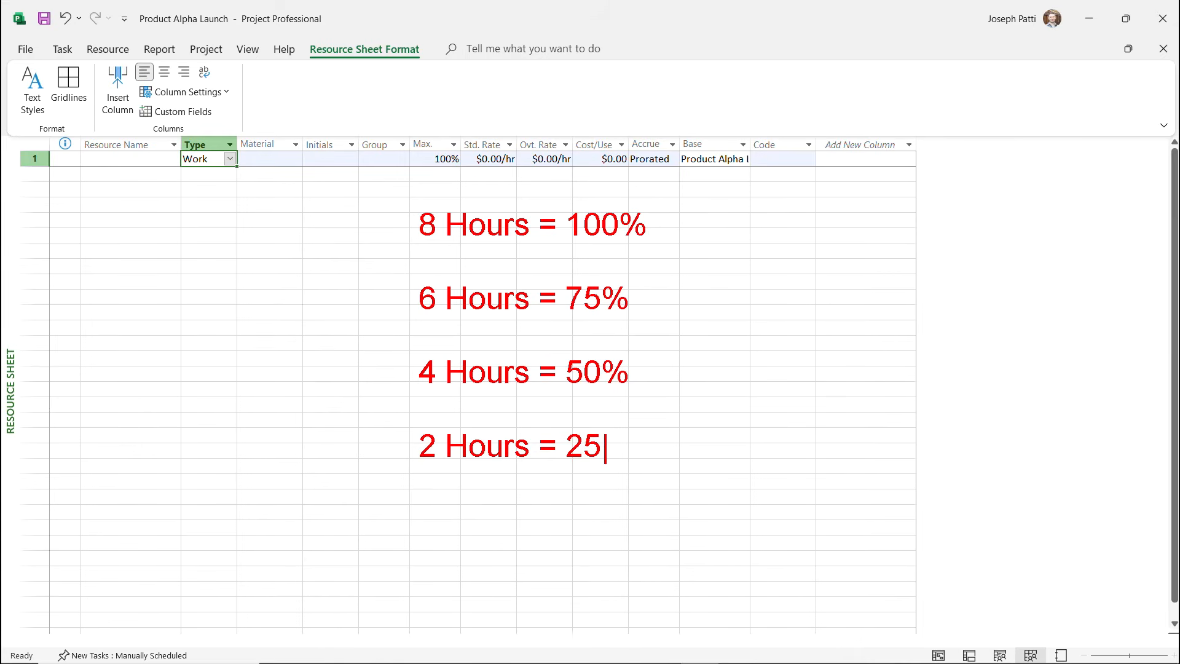
{"action": "type", "text": "%"}
{"action": "key", "text": "Escape"}
{"action": "left_click_drag", "start_coordinate": [436, 171], "coordinate": [438, 193]}
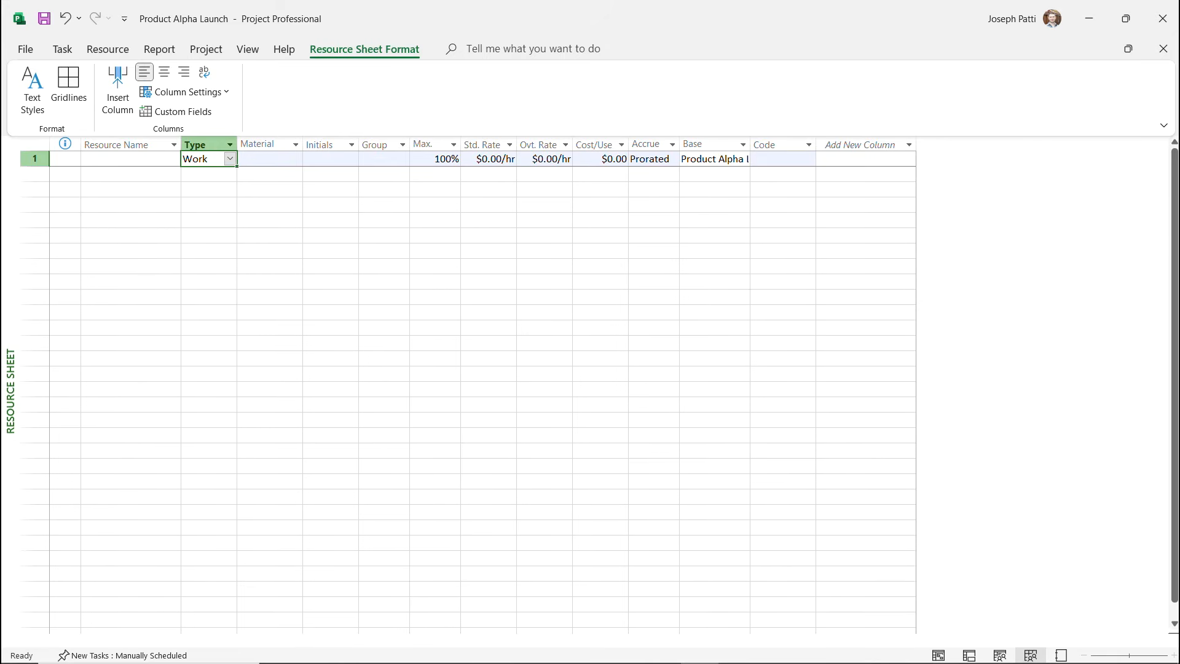
Review the Start, Prorated and End accrual options of the first resource row, keep Prorated, and select the row's Base cell
{"action": "left_click", "coordinate": [650, 159]}
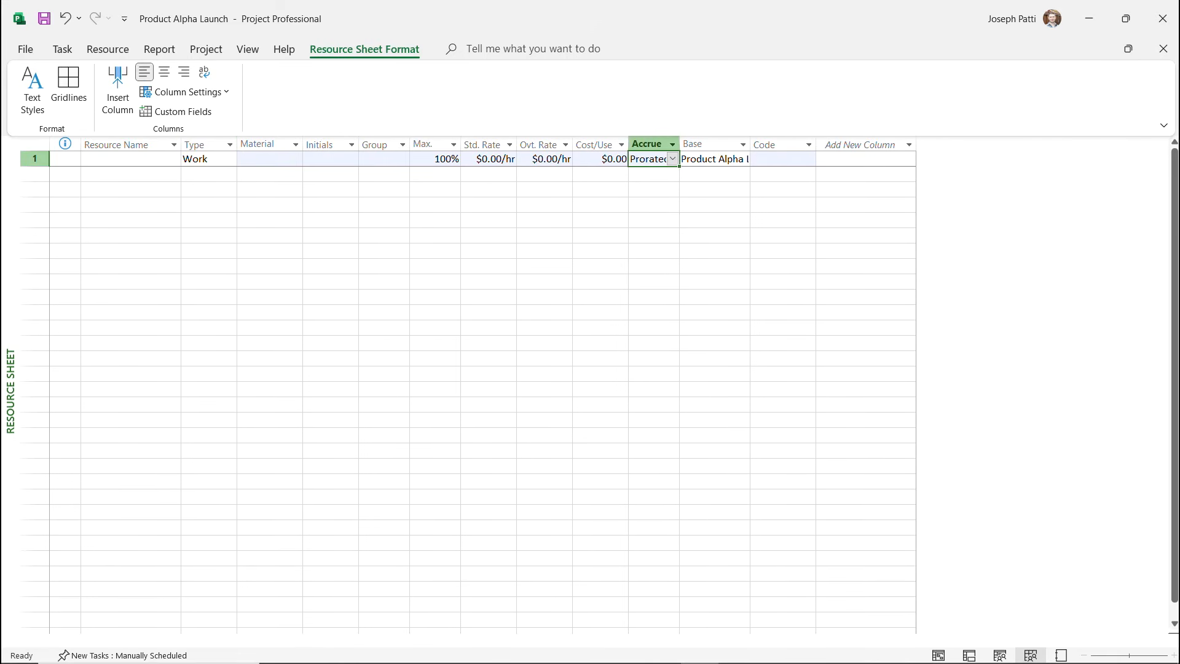
{"action": "left_click", "coordinate": [672, 159]}
{"action": "key", "text": "Down"}
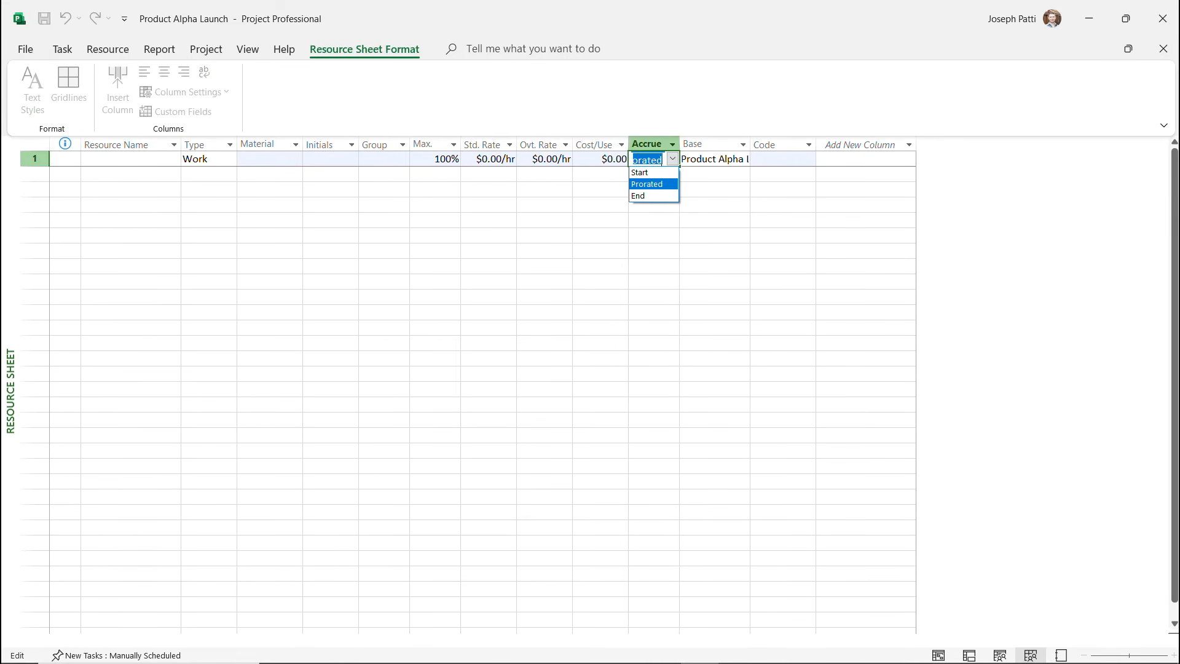
{"action": "key", "text": "Down"}
{"action": "key", "text": "Up"}
{"action": "key", "text": "Up"}
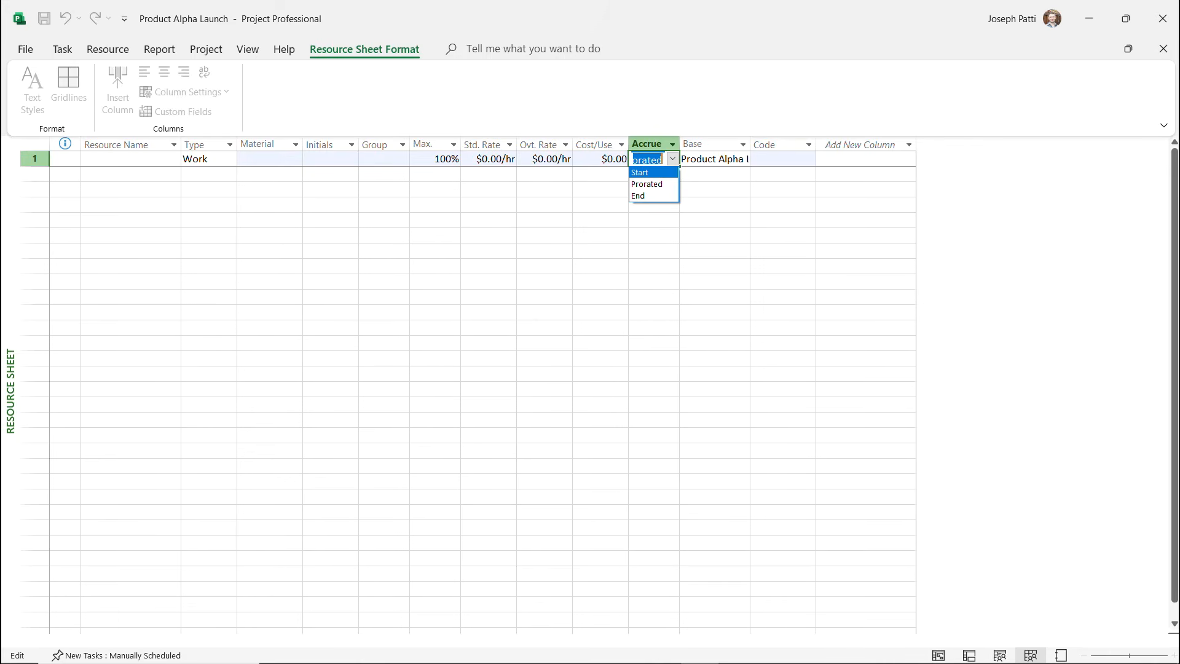
{"action": "key", "text": "Down"}
{"action": "key", "text": "Down"}
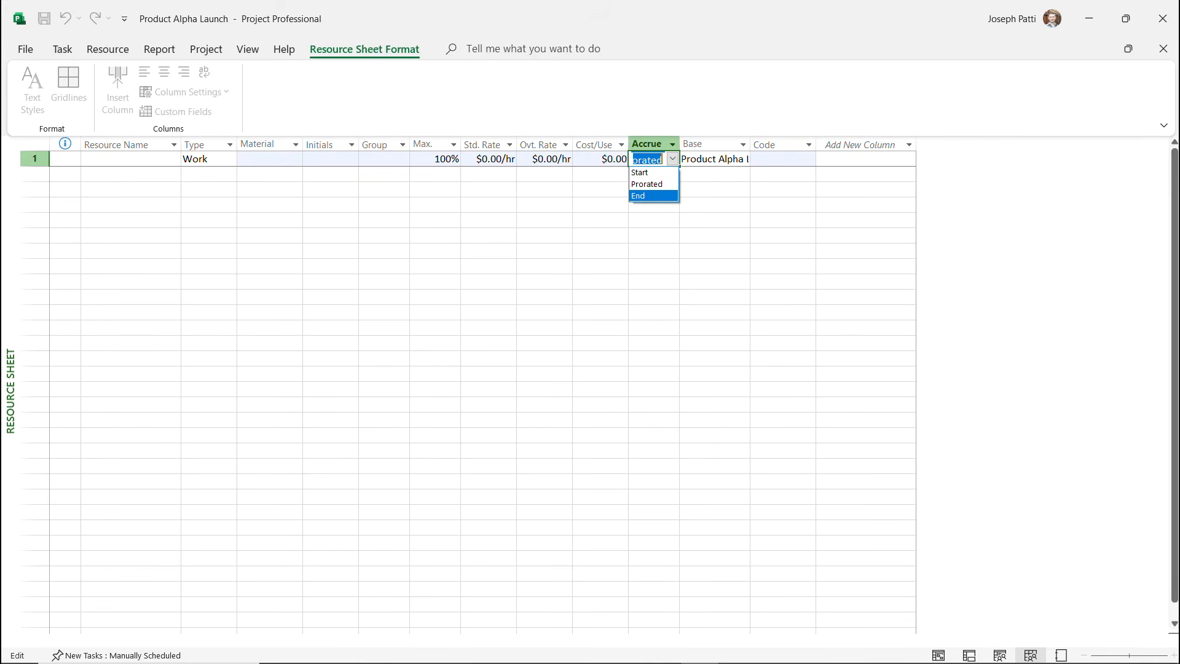
{"action": "key", "text": "Up"}
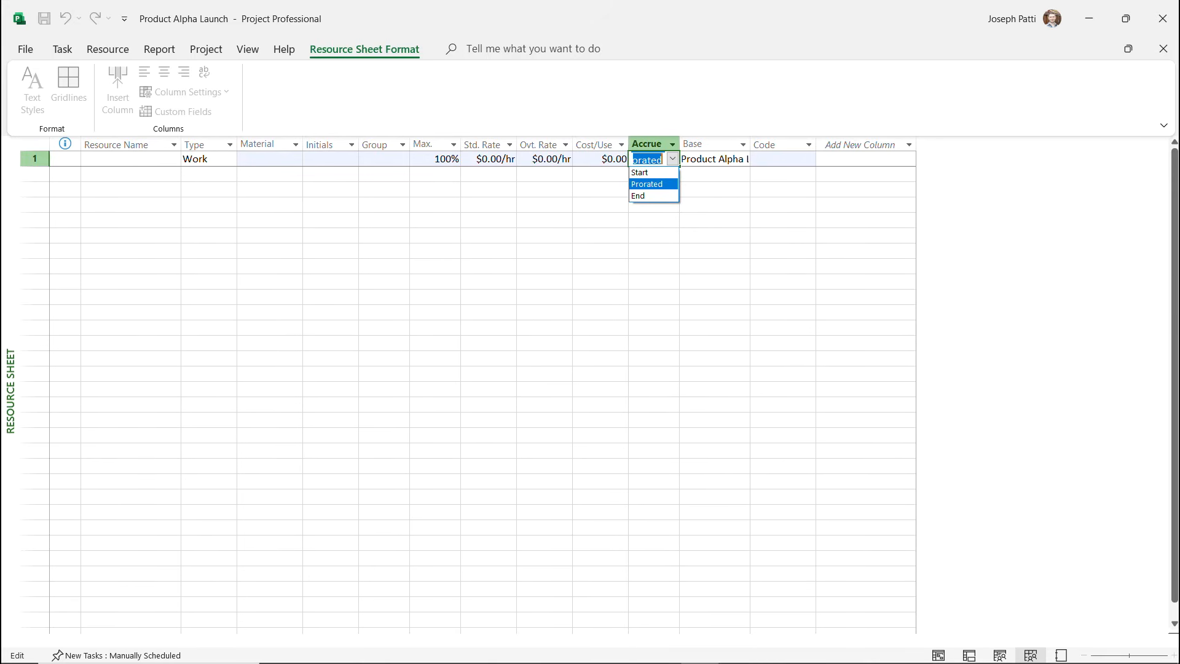
{"action": "key", "text": "Return"}
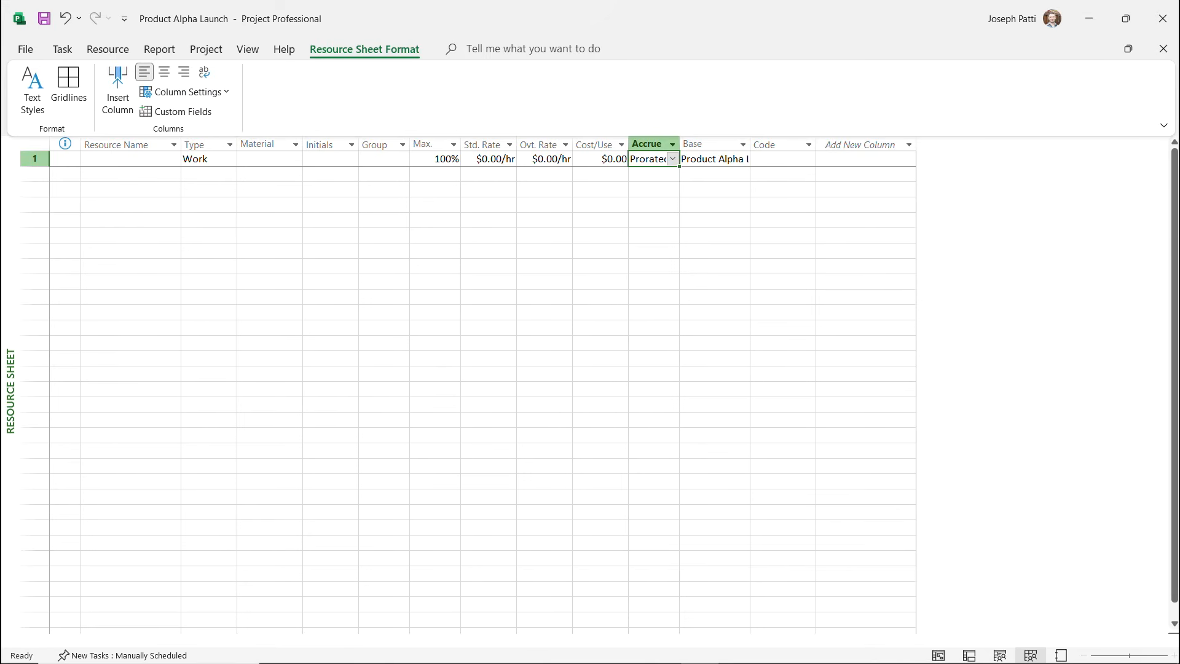
{"action": "left_click", "coordinate": [713, 159]}
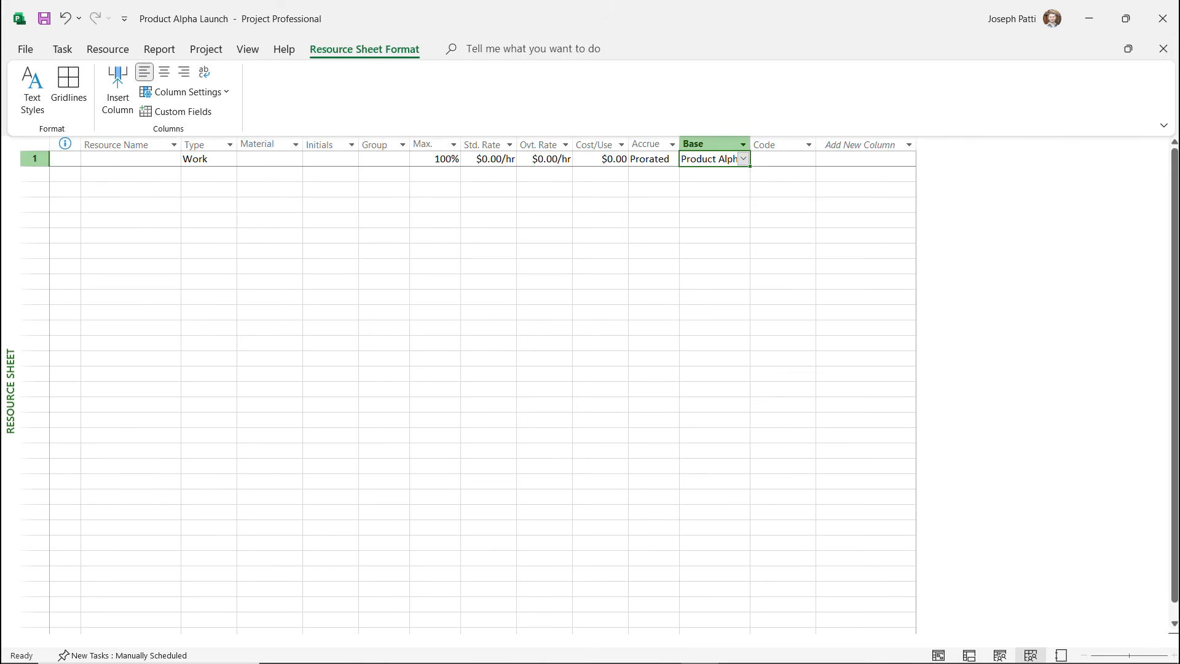
Check the base calendar options for the first resource row and keep Product Alpha Launch Calendar selected
{"action": "left_click", "coordinate": [743, 159]}
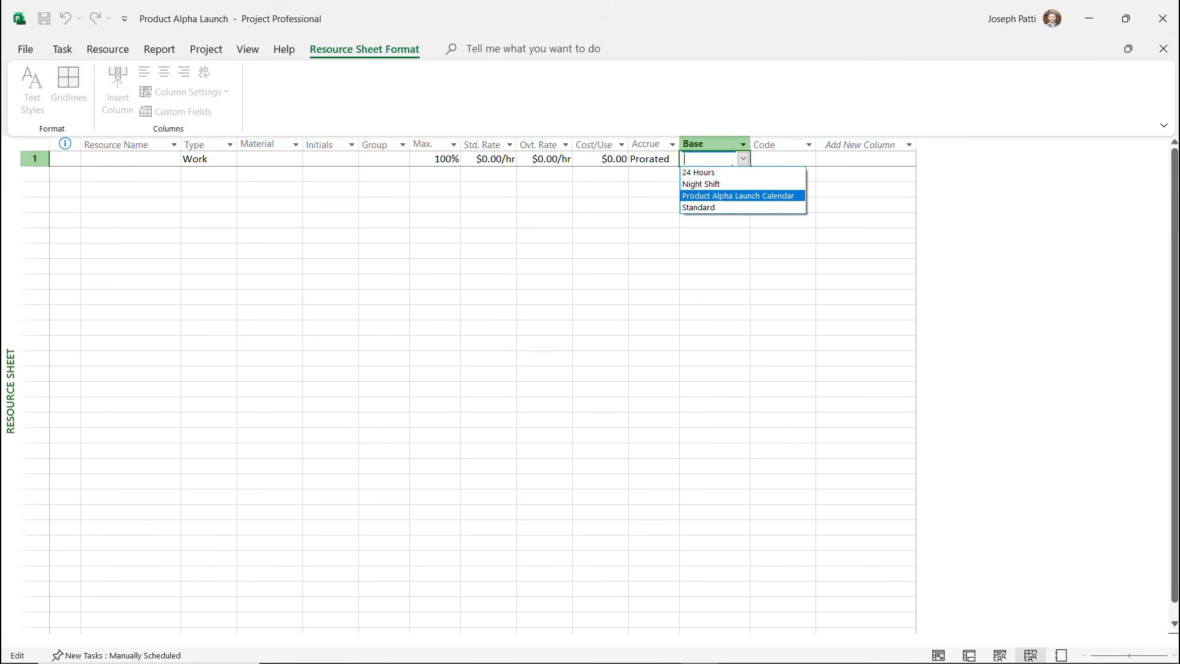
{"action": "key", "text": "Down"}
{"action": "key", "text": "Up"}
{"action": "key", "text": "Down"}
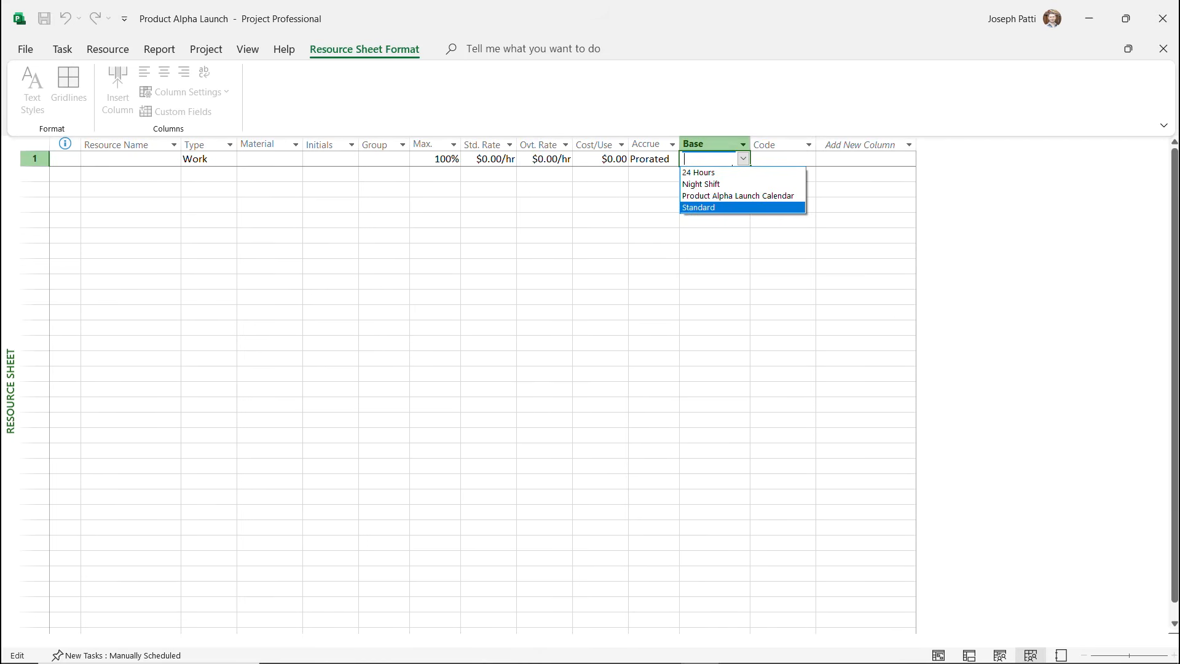
{"action": "key", "text": "Up"}
{"action": "key", "text": "Return"}
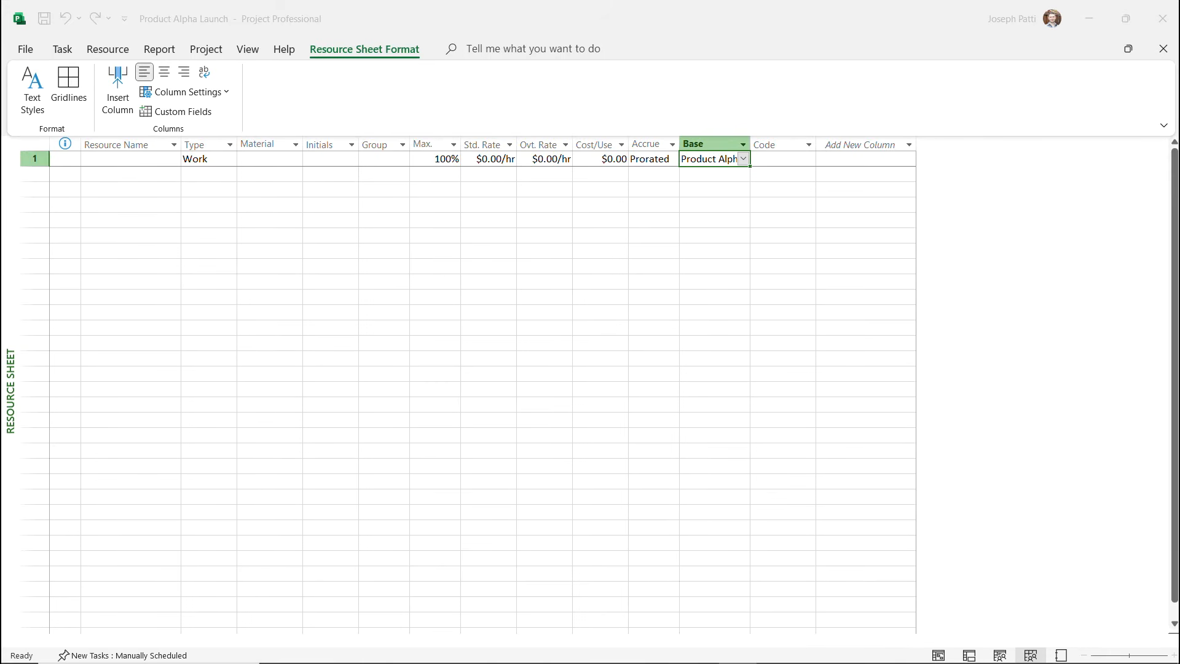
{"action": "left_click", "coordinate": [131, 159]}
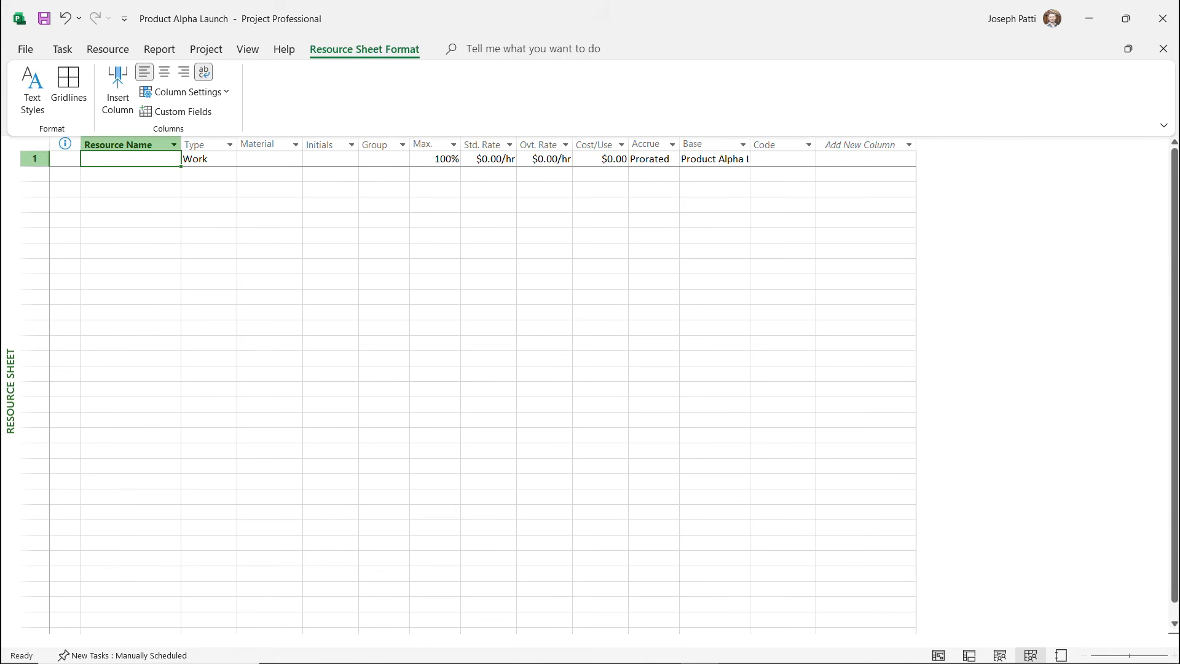
{"action": "type", "text": "Pr"}
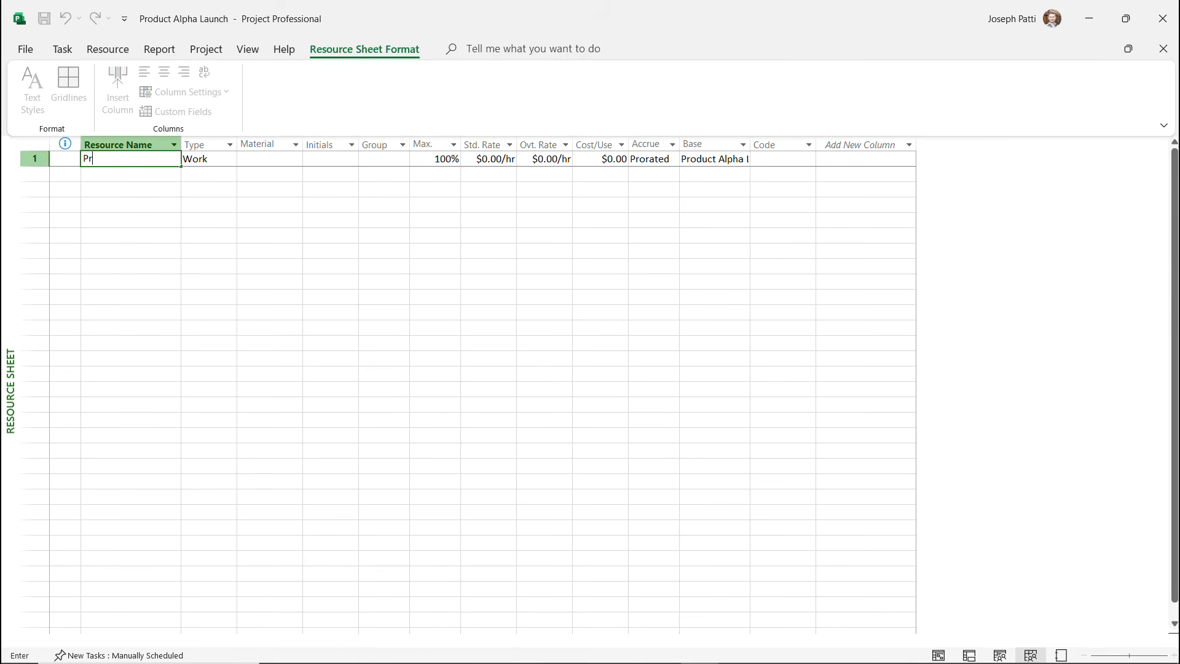
{"action": "type", "text": "oject Manager"}
{"action": "key", "text": "BackSpace"}
{"action": "key", "text": "BackSpace"}
{"action": "key", "text": "BackSpace"}
{"action": "key", "text": "BackSpace"}
{"action": "key", "text": "BackSpace"}
{"action": "key", "text": "BackSpace"}
{"action": "key", "text": "BackSpace"}
{"action": "key", "text": "BackSpace"}
{"action": "key", "text": "BackSpace"}
{"action": "key", "text": "BackSpace"}
{"action": "key", "text": "BackSpace"}
{"action": "key", "text": "BackSpace"}
{"action": "key", "text": "BackSpace"}
{"action": "key", "text": "BackSpace"}
{"action": "key", "text": "BackSpace"}
Enter the first team member's name as resource 1 and set the standard rate to $50.00/hr
{"action": "type", "text": "Joe"}
{"action": "key", "text": "Tab"}
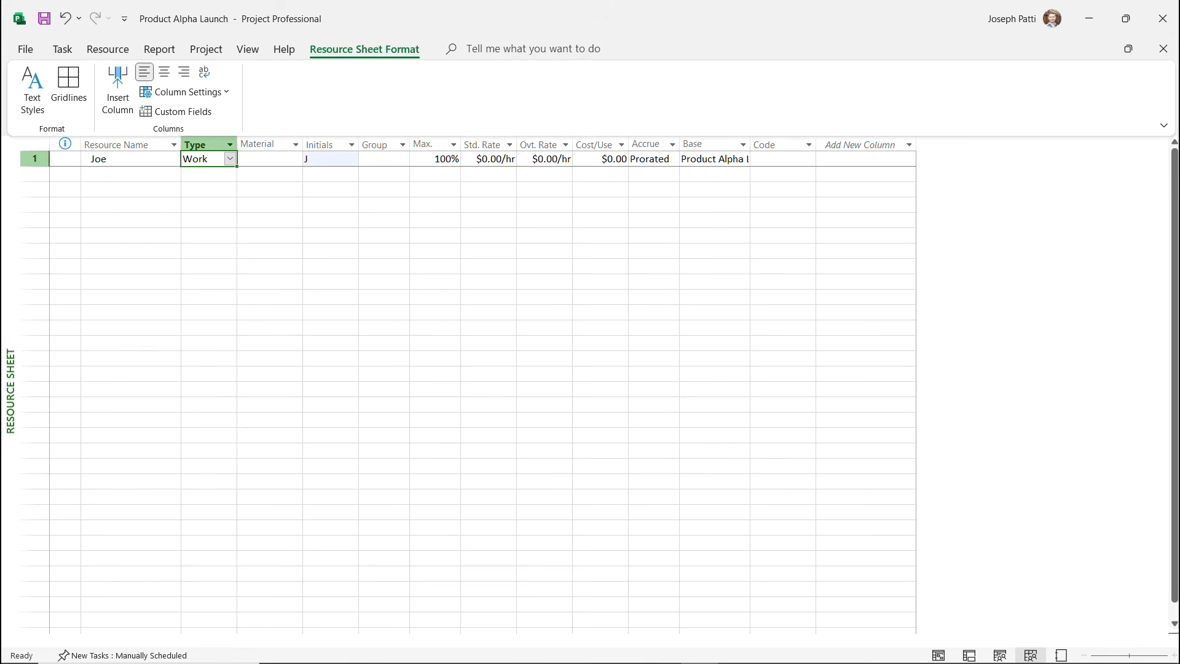
{"action": "left_click", "coordinate": [489, 159]}
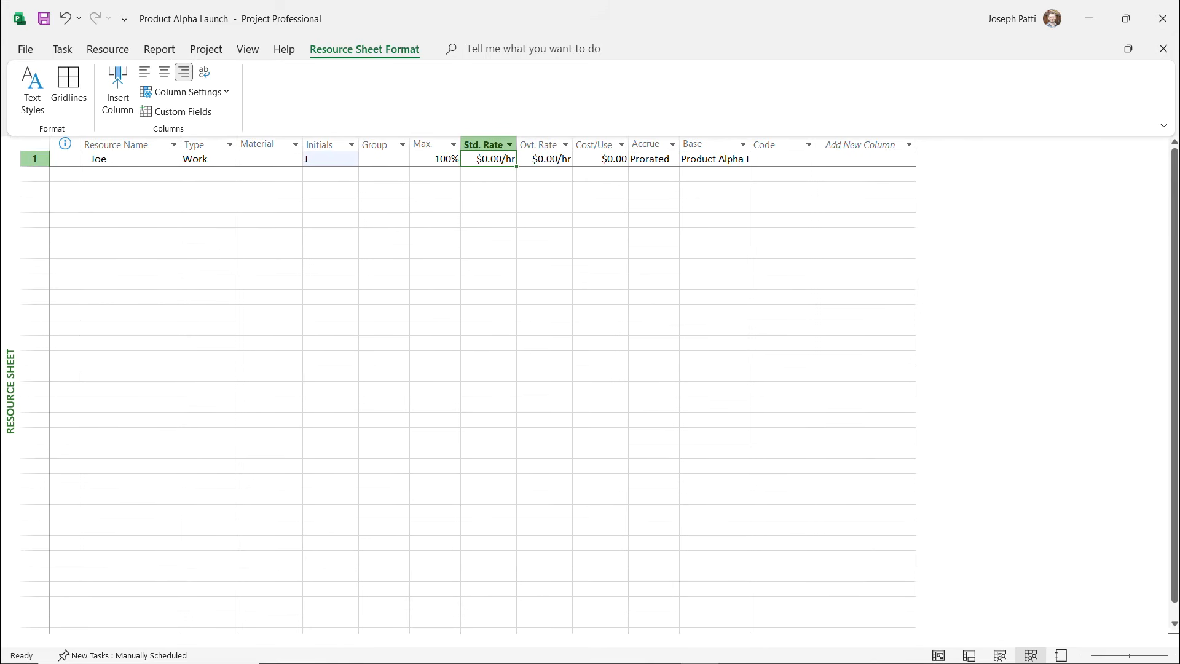
{"action": "type", "text": "50"}
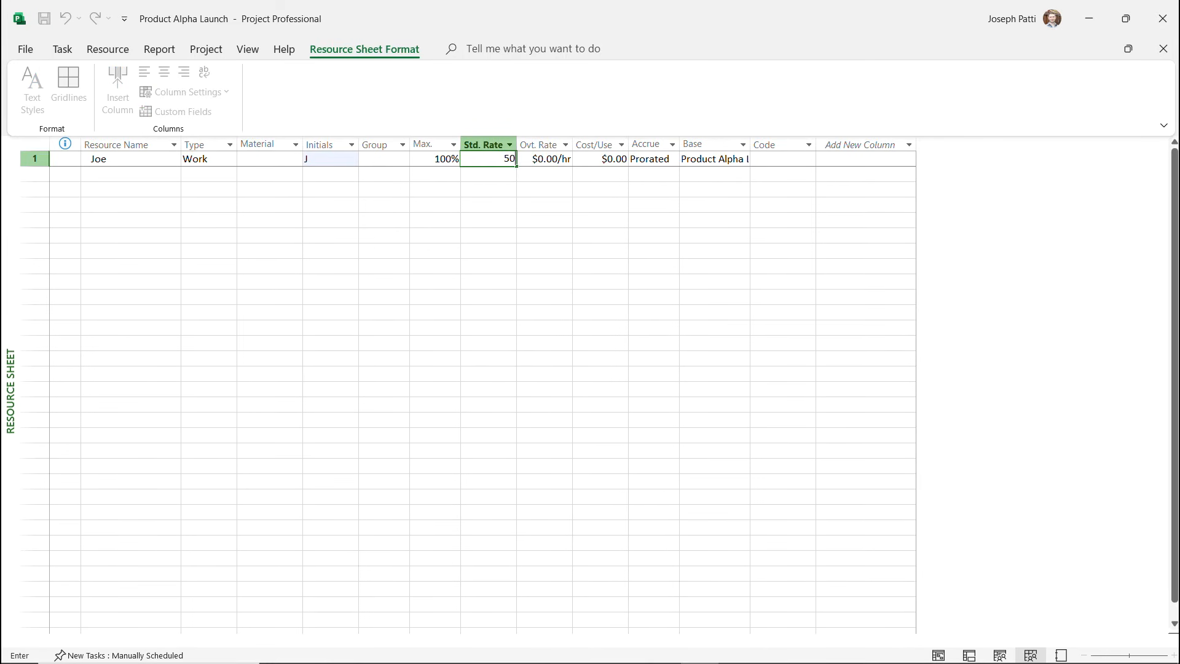
{"action": "left_click", "coordinate": [544, 174]}
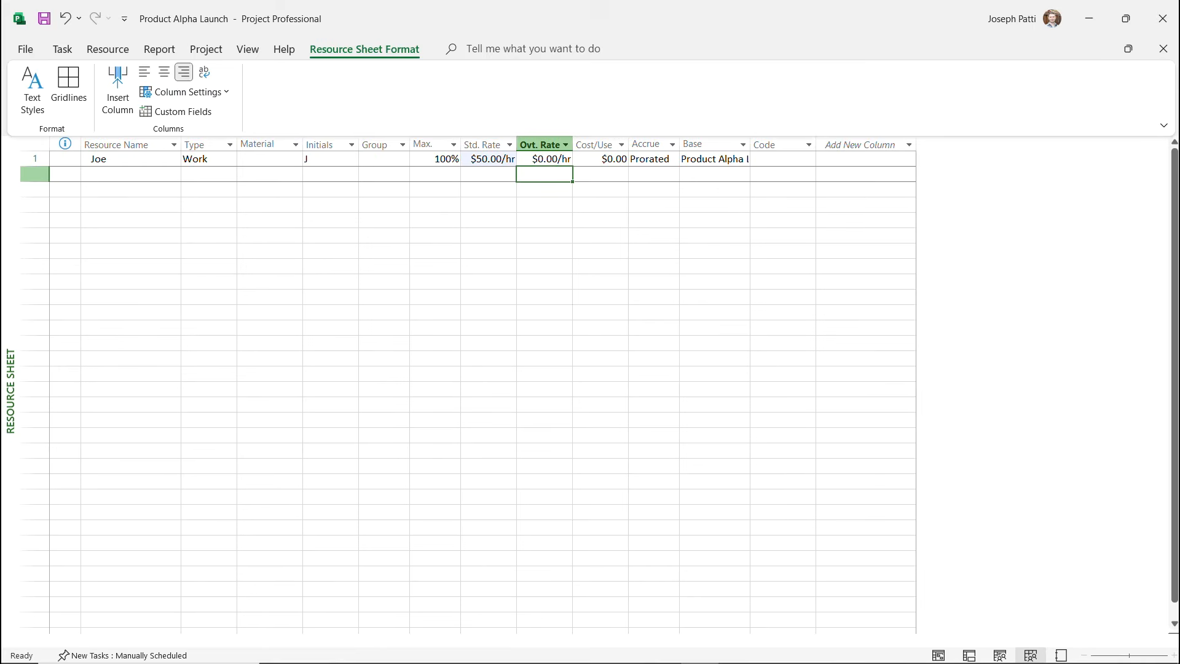
Hide the Overtime Rate, Group and Code columns in the resource sheet
{"action": "right_click", "coordinate": [544, 145]}
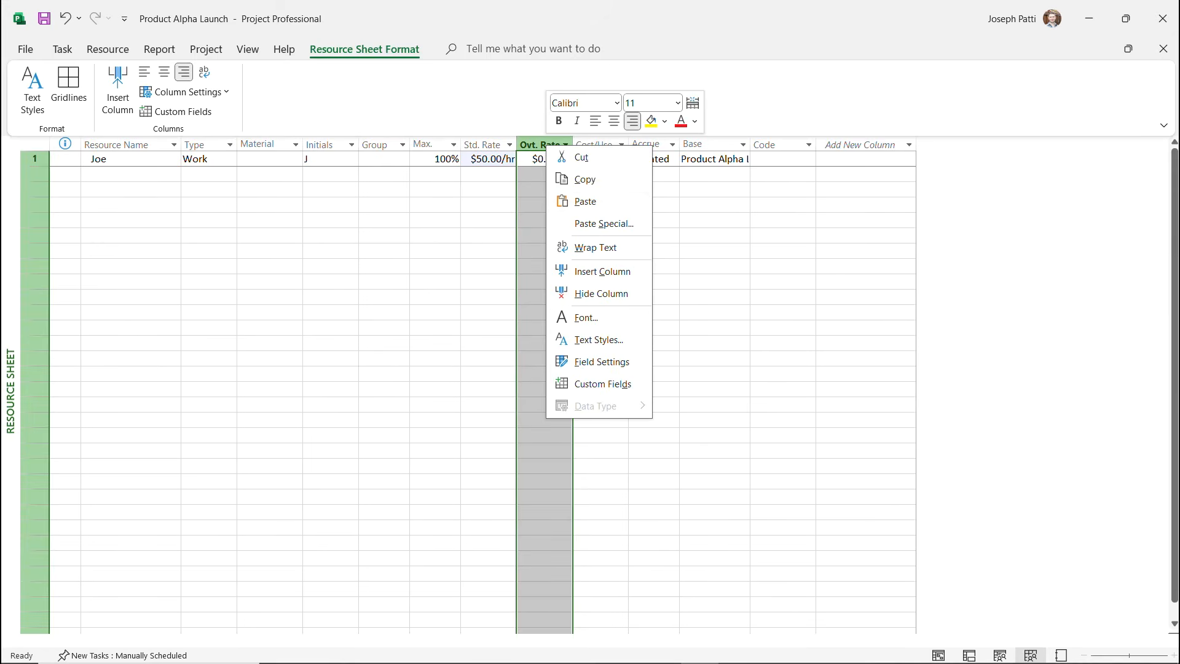
{"action": "left_click", "coordinate": [601, 293]}
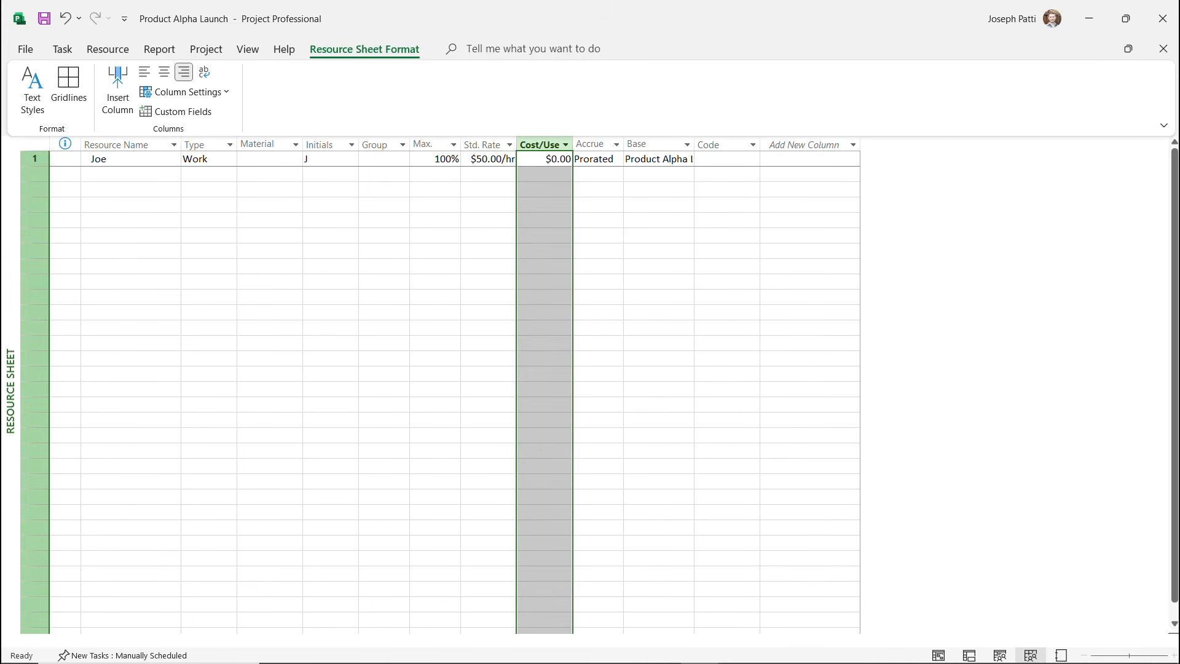
{"action": "right_click", "coordinate": [393, 145]}
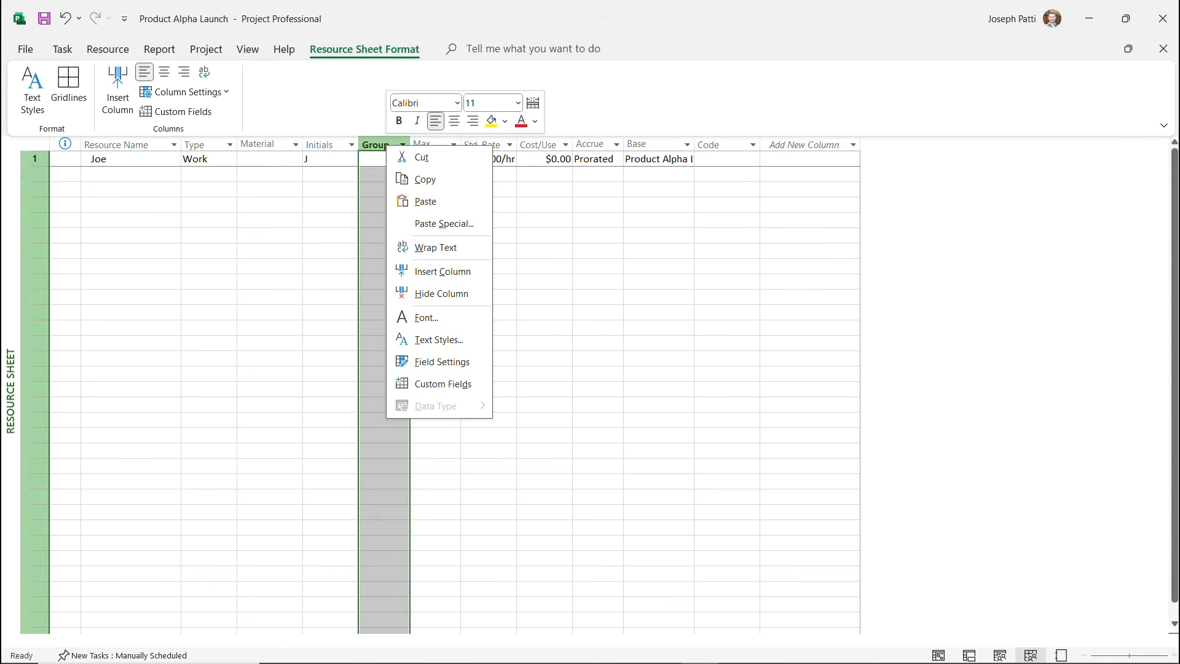
{"action": "key", "text": "Escape"}
{"action": "key", "text": "Delete"}
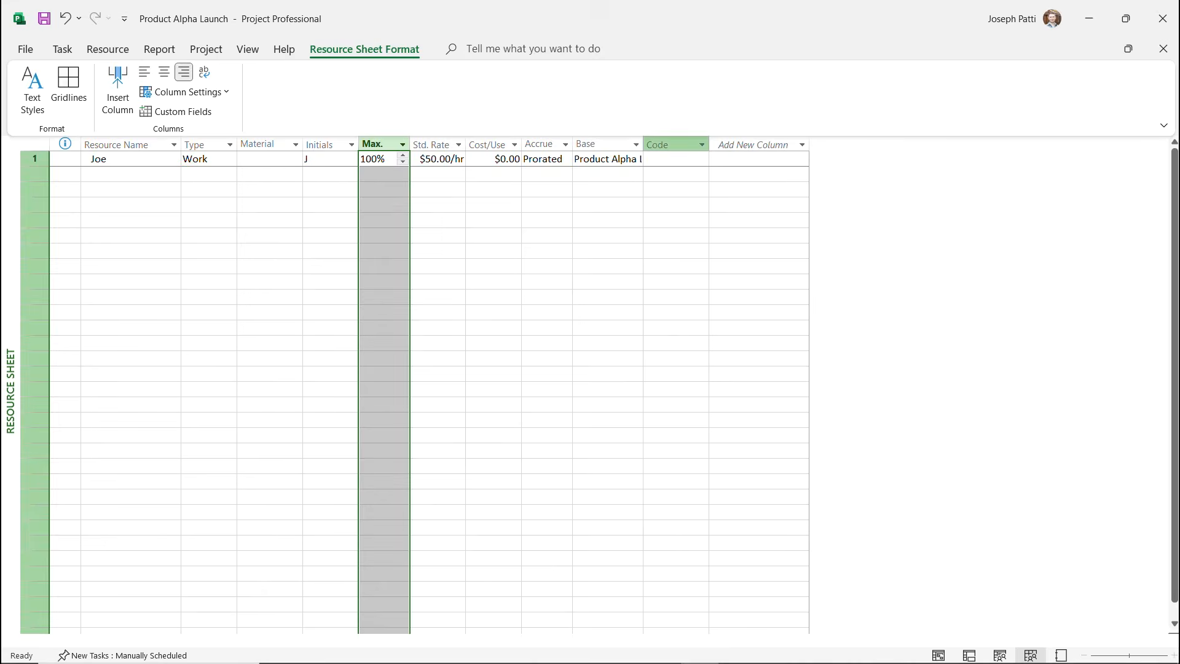
{"action": "right_click", "coordinate": [665, 145]}
{"action": "left_click", "coordinate": [719, 293]}
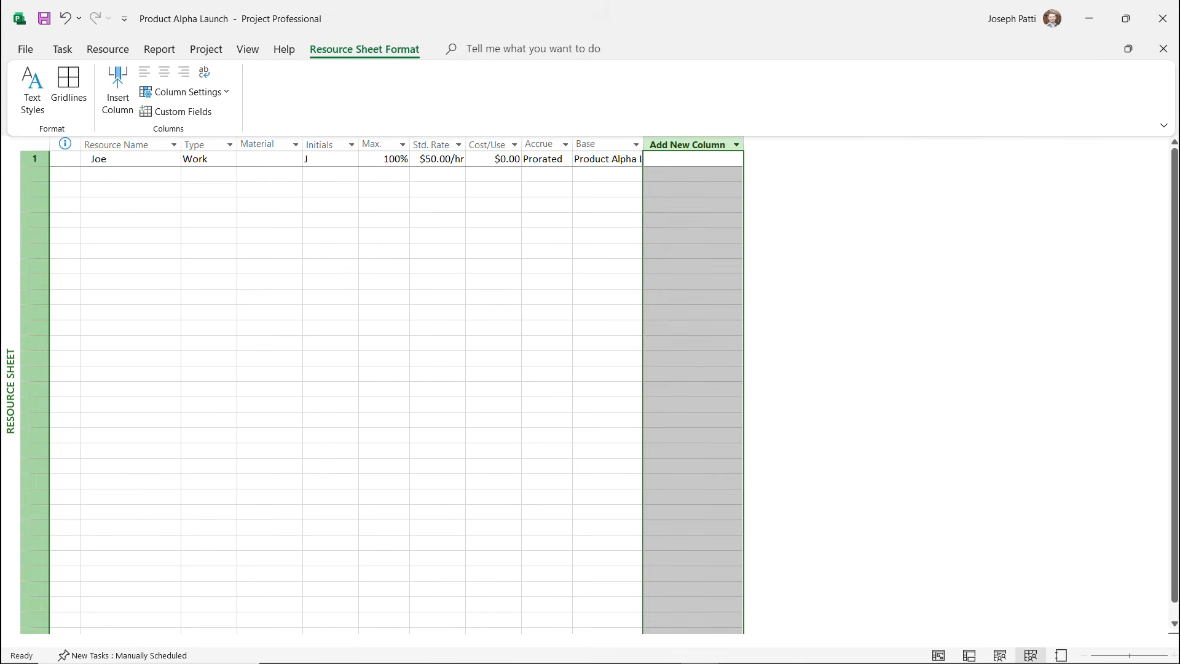
Add resource 2 with the team lead's first name followed by "(Team Lead)" and a standard rate of $55.00/hr
{"action": "left_click", "coordinate": [131, 175]}
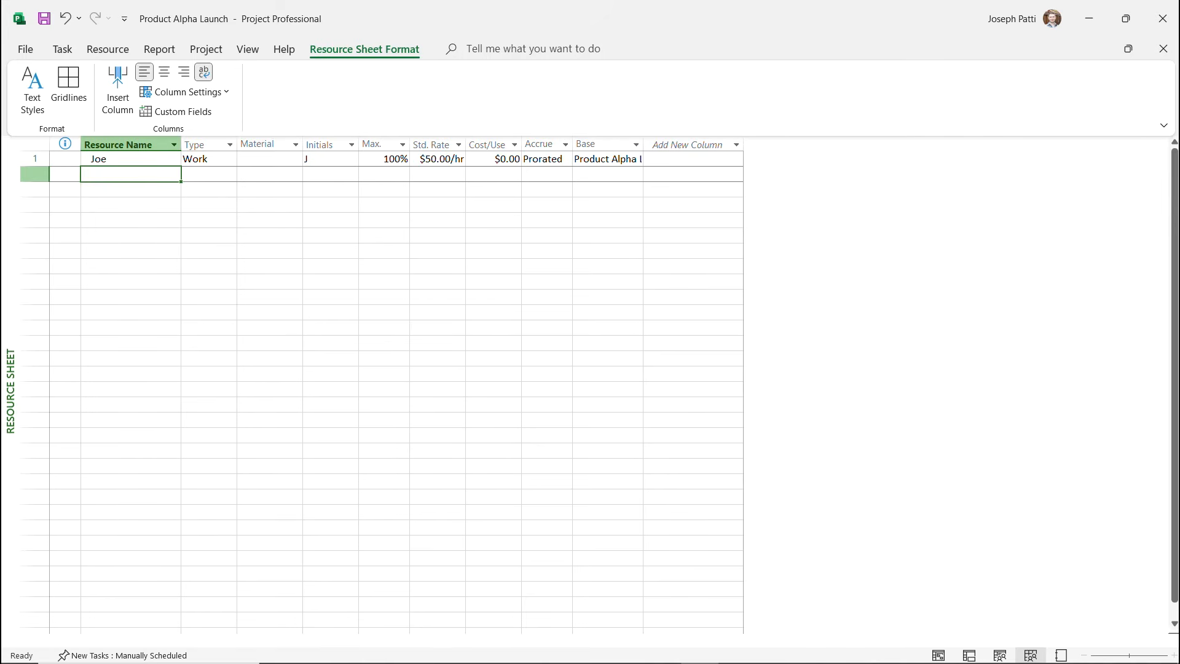
{"action": "type", "text": "Sara"}
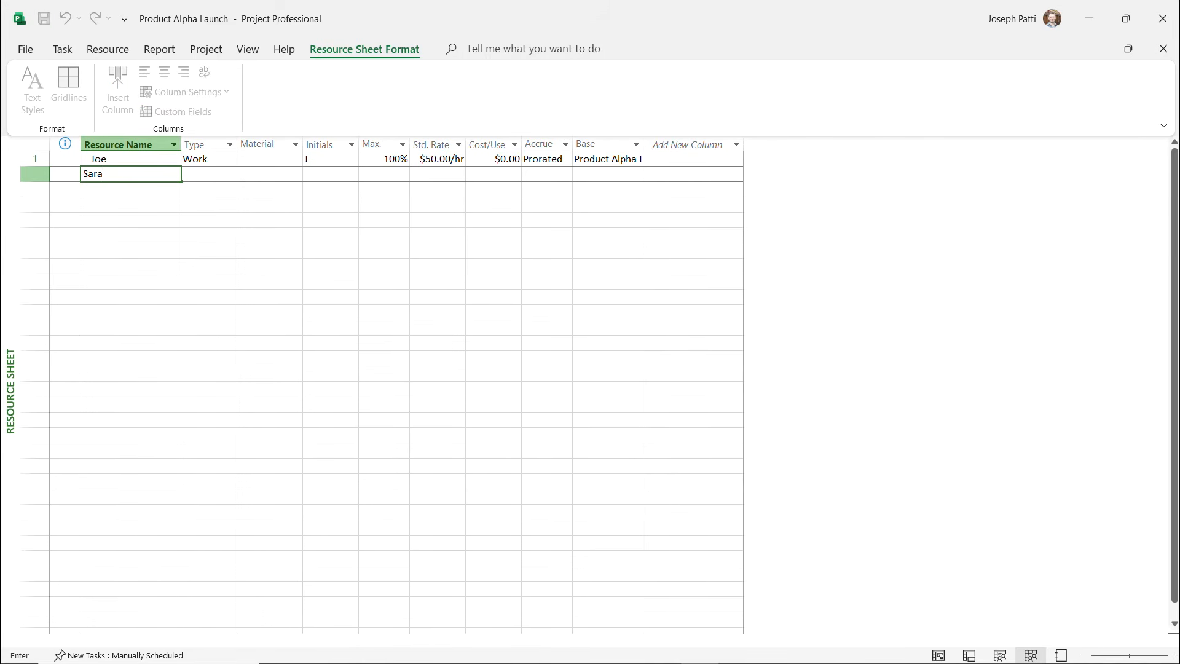
{"action": "type", "text": "h (Team Lead)"}
{"action": "left_click", "coordinate": [438, 175]}
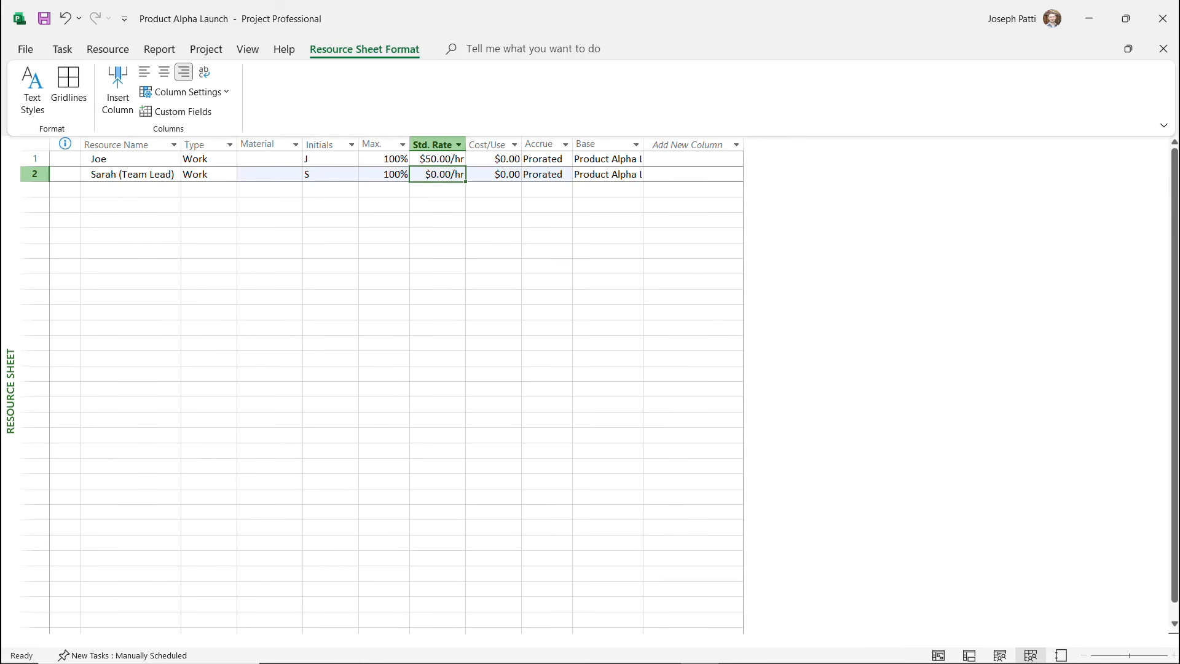
{"action": "type", "text": "55"}
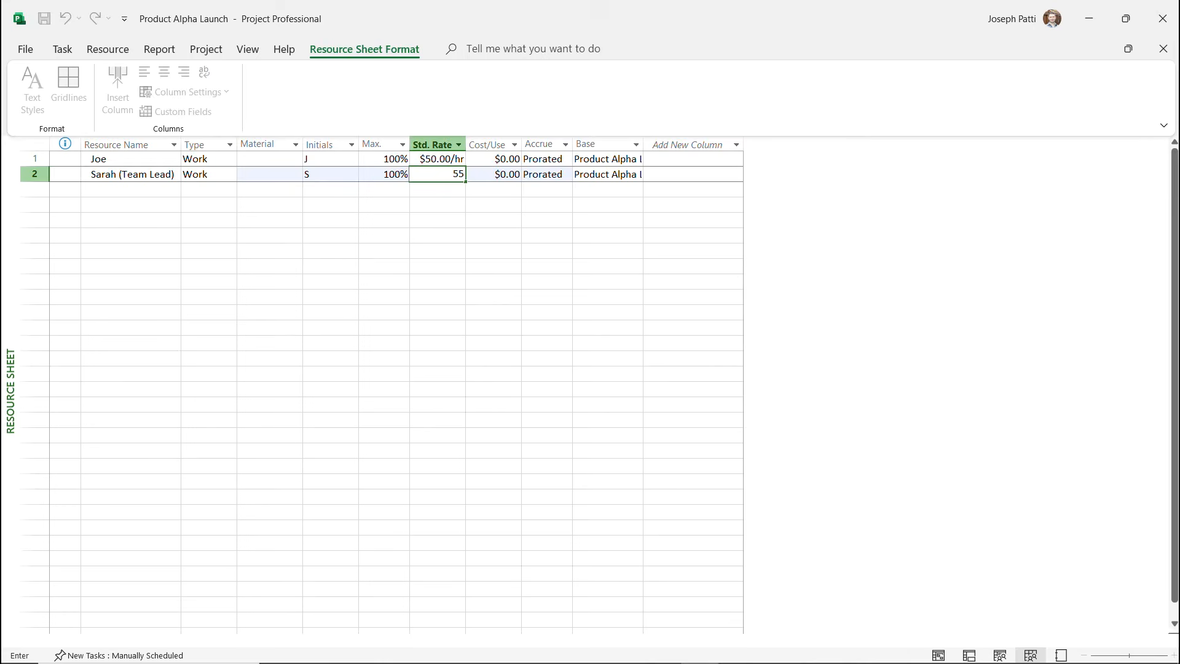
{"action": "key", "text": "Return"}
Add two more team members as resources 3 and 4 by entering their first names below the team lead
{"action": "left_click", "coordinate": [131, 190]}
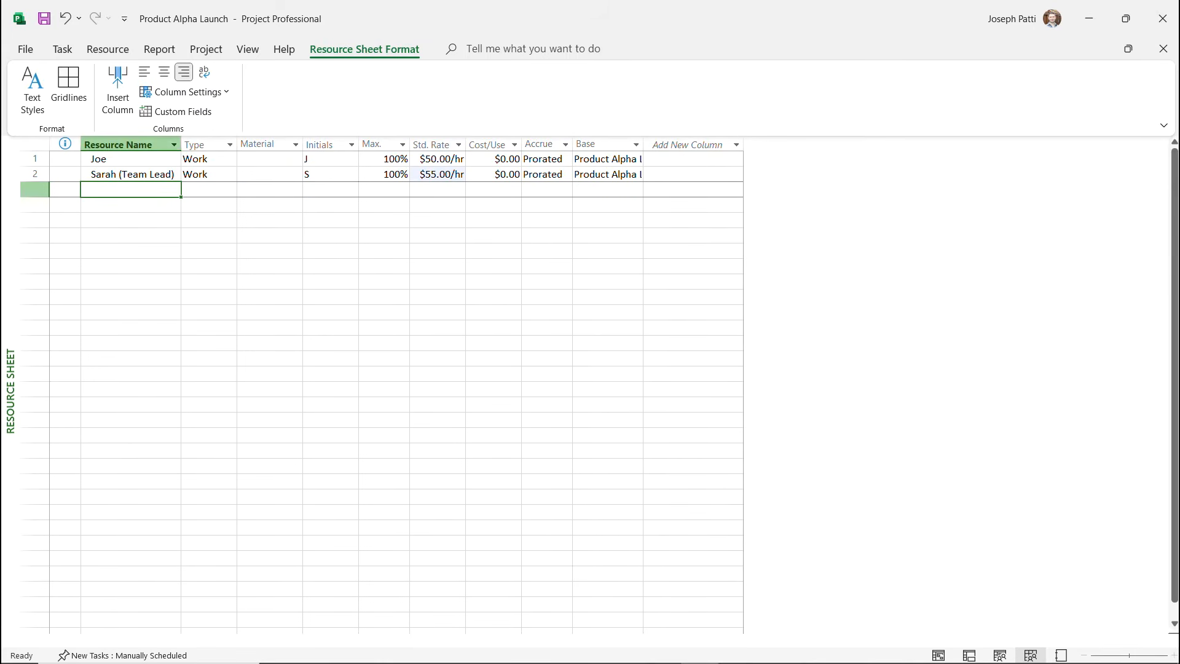
{"action": "type", "text": "Sam"}
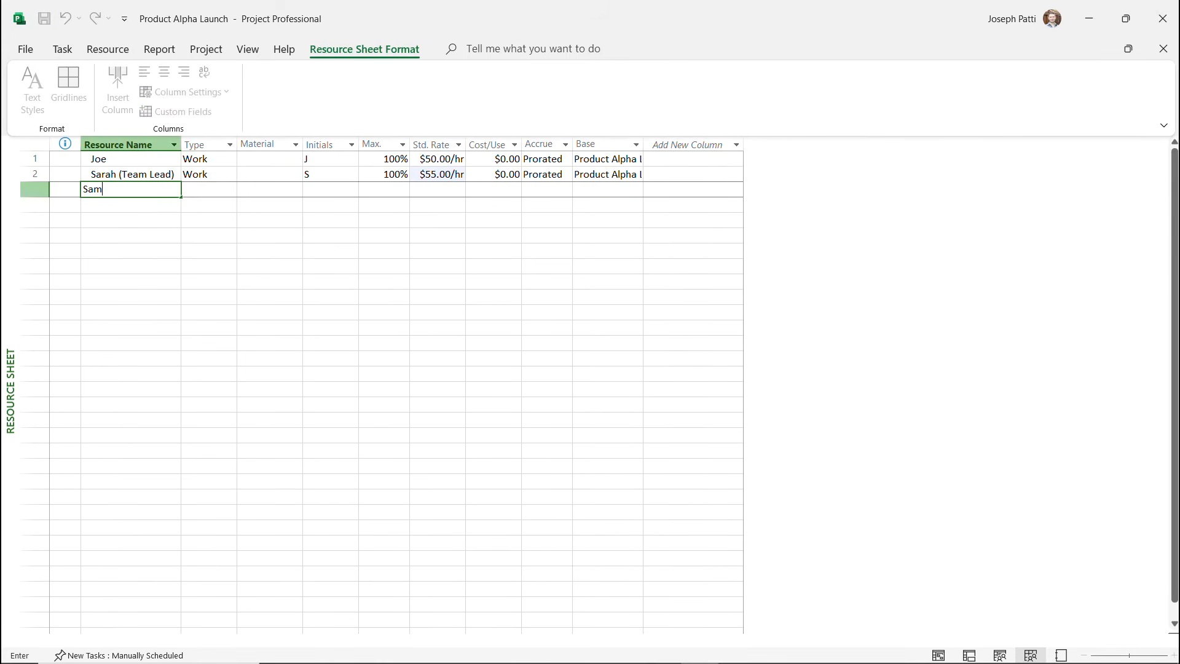
{"action": "key", "text": "Return"}
{"action": "type", "text": "Lisa"}
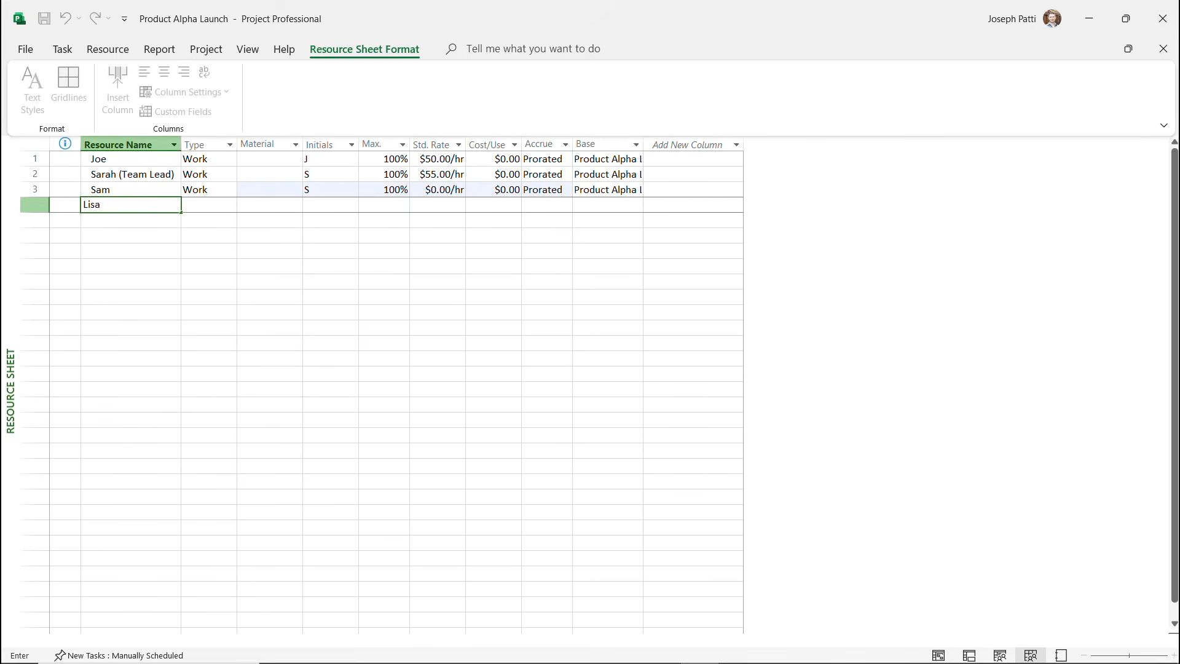
Set the standard rates of resources 3 and 4 to $40.00/hr and $35.00/hr respectively
{"action": "left_click", "coordinate": [438, 190]}
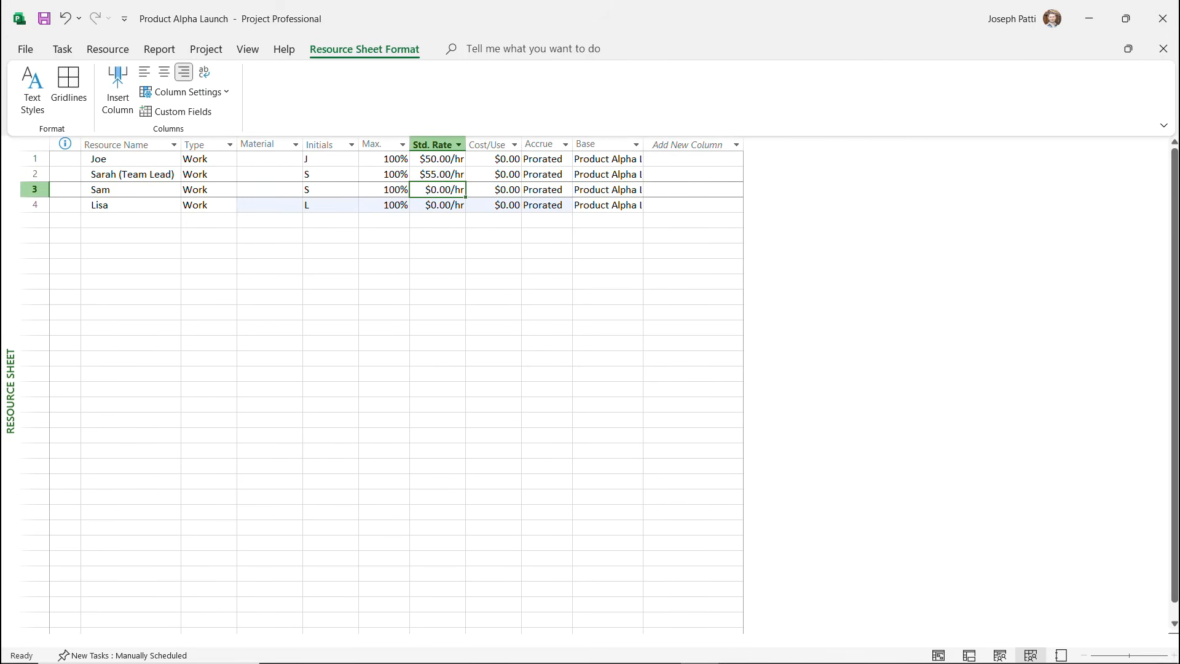
{"action": "type", "text": "40"}
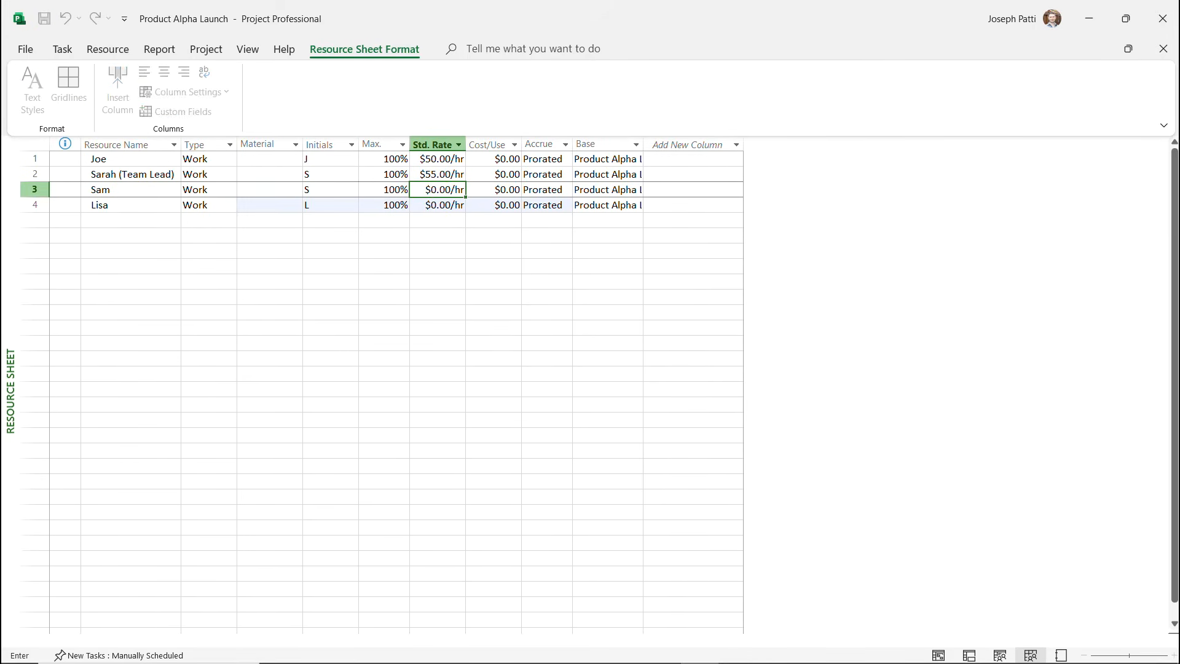
{"action": "key", "text": "Return"}
{"action": "type", "text": "35"}
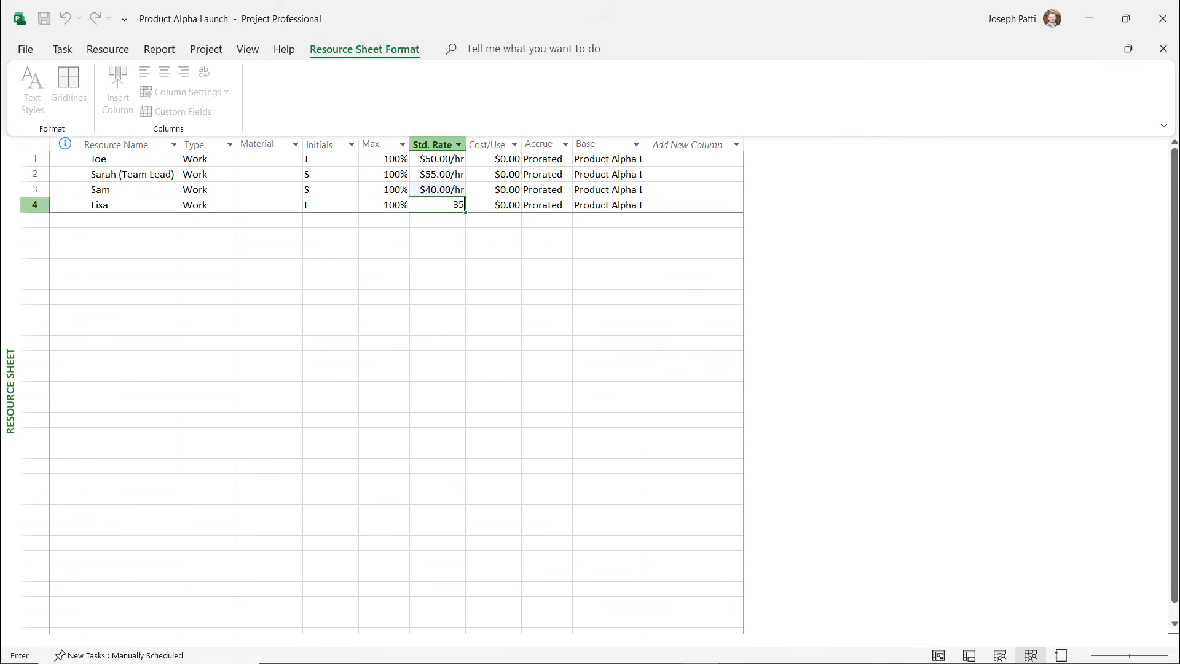
{"action": "left_click", "coordinate": [269, 236]}
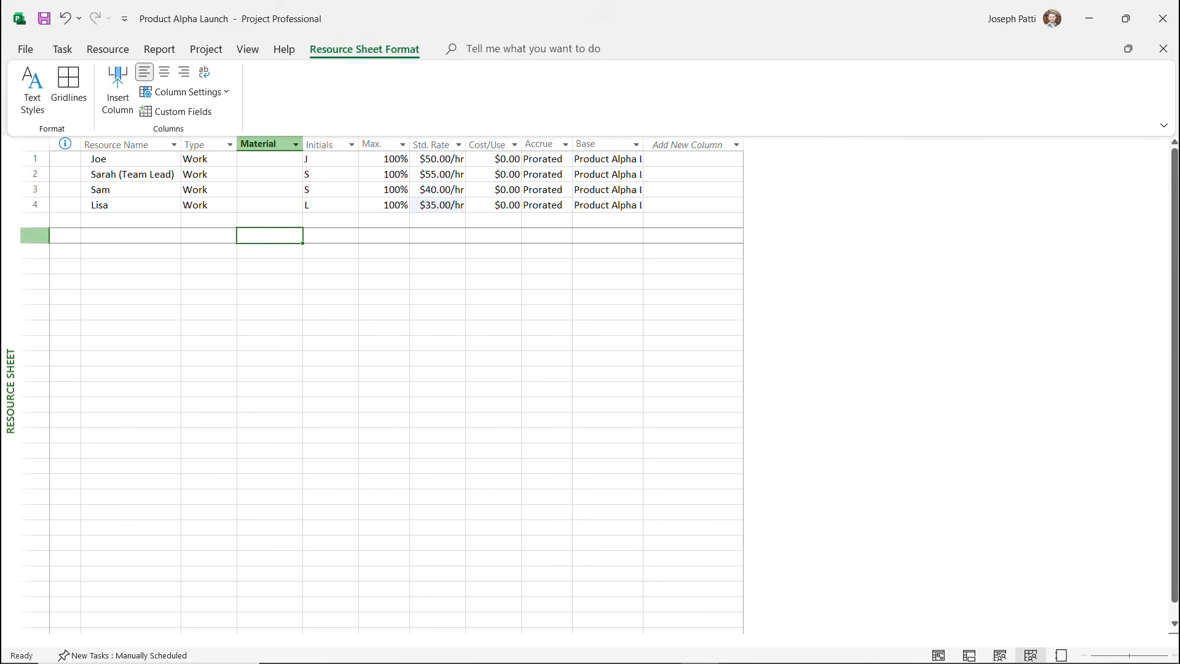
Add a resource named Sales Team in row 5 and set its maximum units to 300%
{"action": "left_click", "coordinate": [130, 220]}
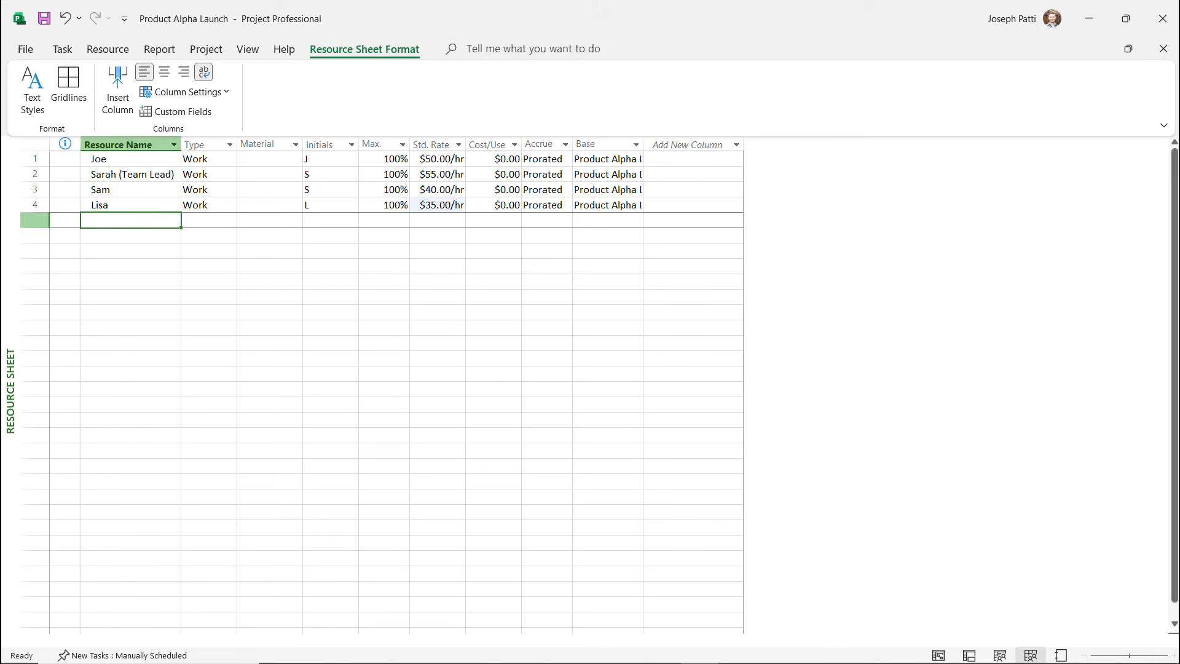
{"action": "type", "text": "Sales Team"}
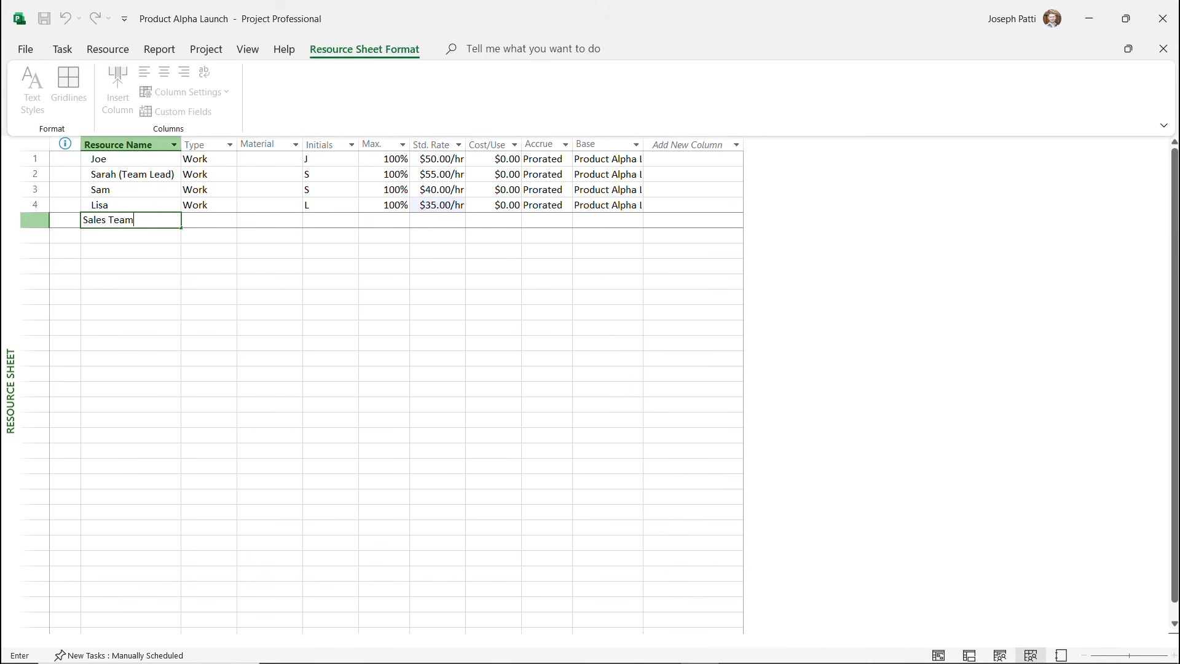
{"action": "left_click", "coordinate": [438, 220]}
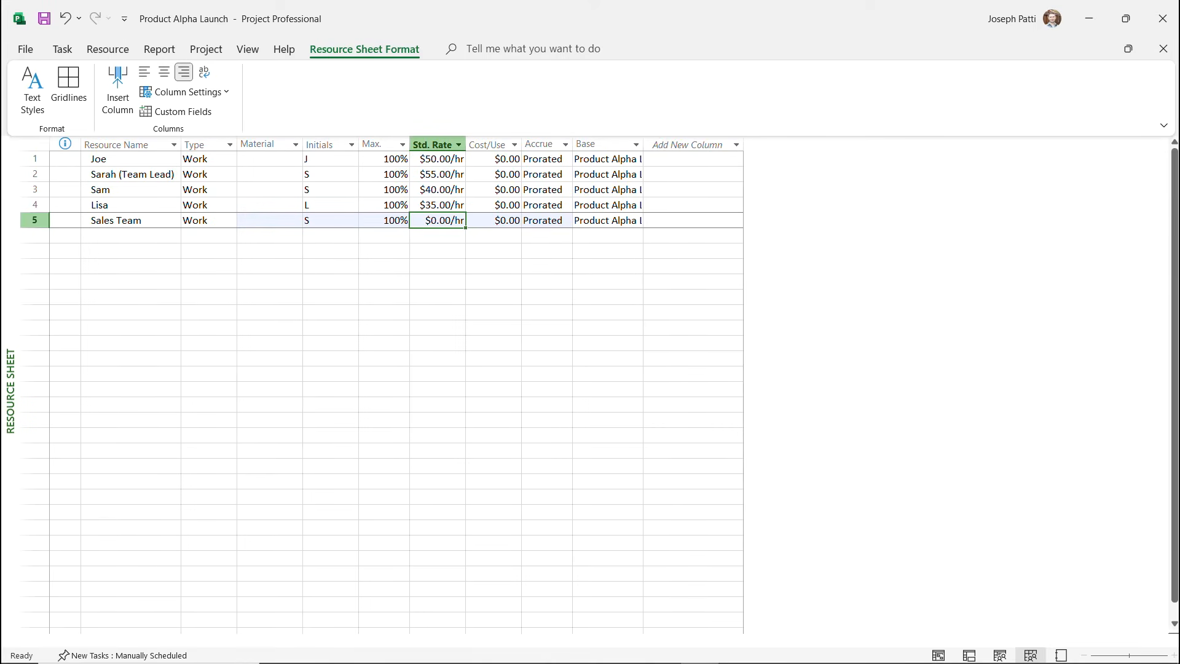
{"action": "left_click", "coordinate": [383, 220]}
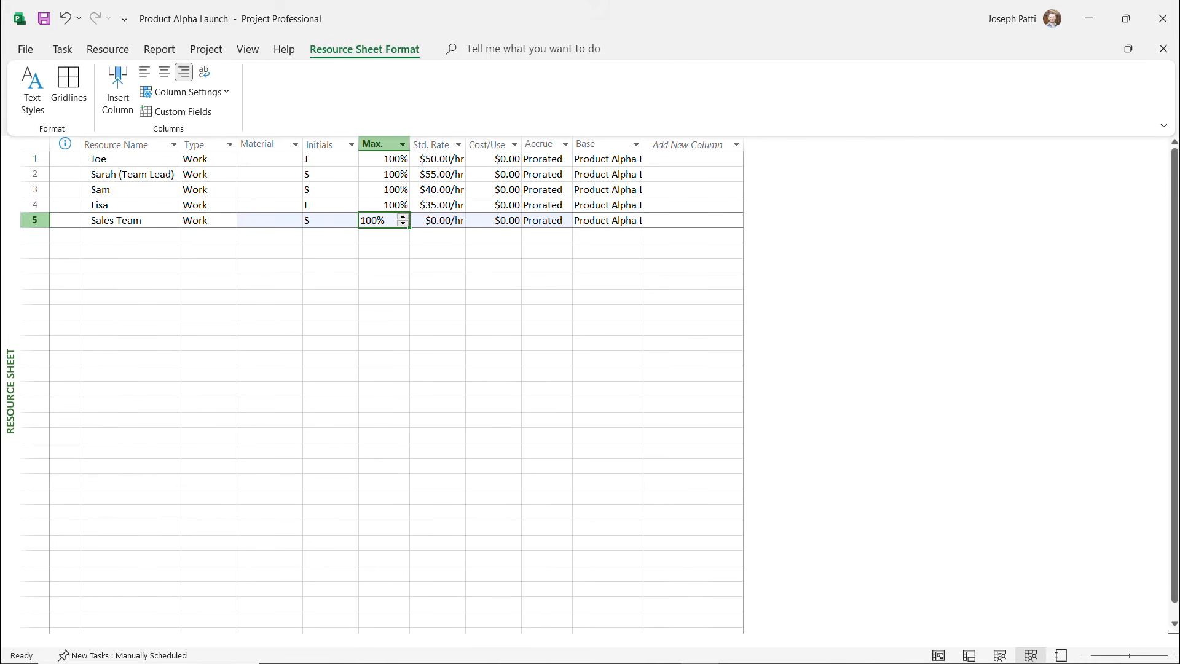
{"action": "left_click", "coordinate": [371, 220]}
{"action": "type", "text": "300"}
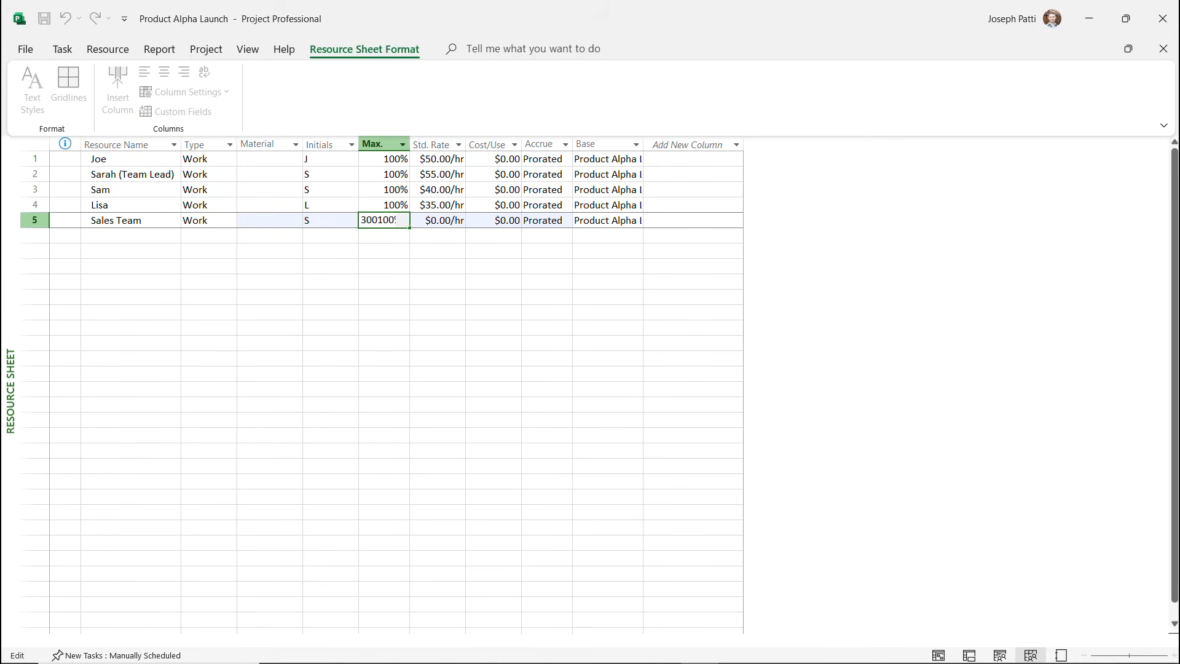
{"action": "key", "text": "BackSpace"}
{"action": "key", "text": "BackSpace"}
{"action": "key", "text": "BackSpace"}
{"action": "key", "text": "Return"}
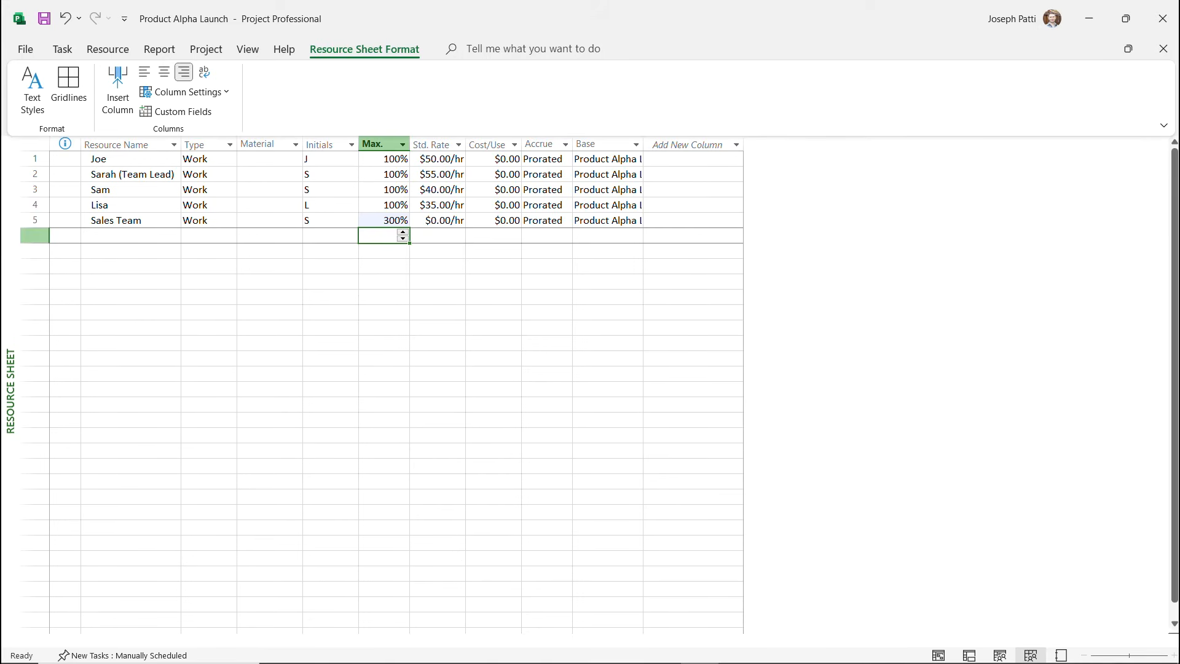
Set the Sales Team's standard rate to $40.00/hr
{"action": "left_click", "coordinate": [437, 220]}
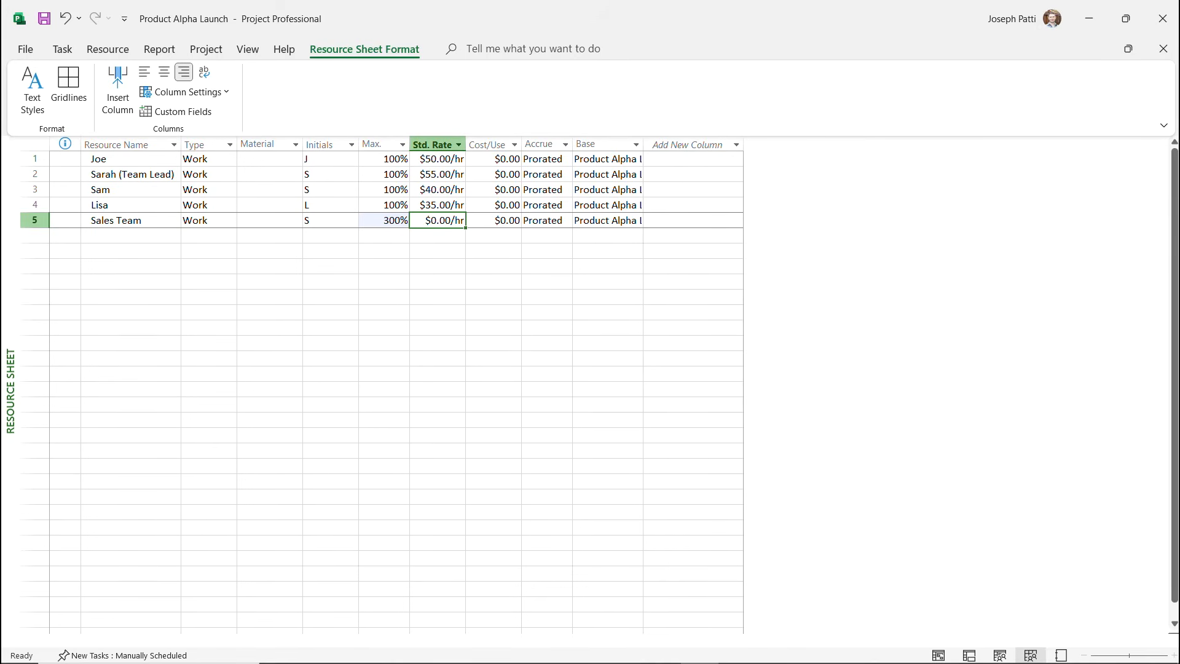
{"action": "type", "text": "40"}
{"action": "key", "text": "Return"}
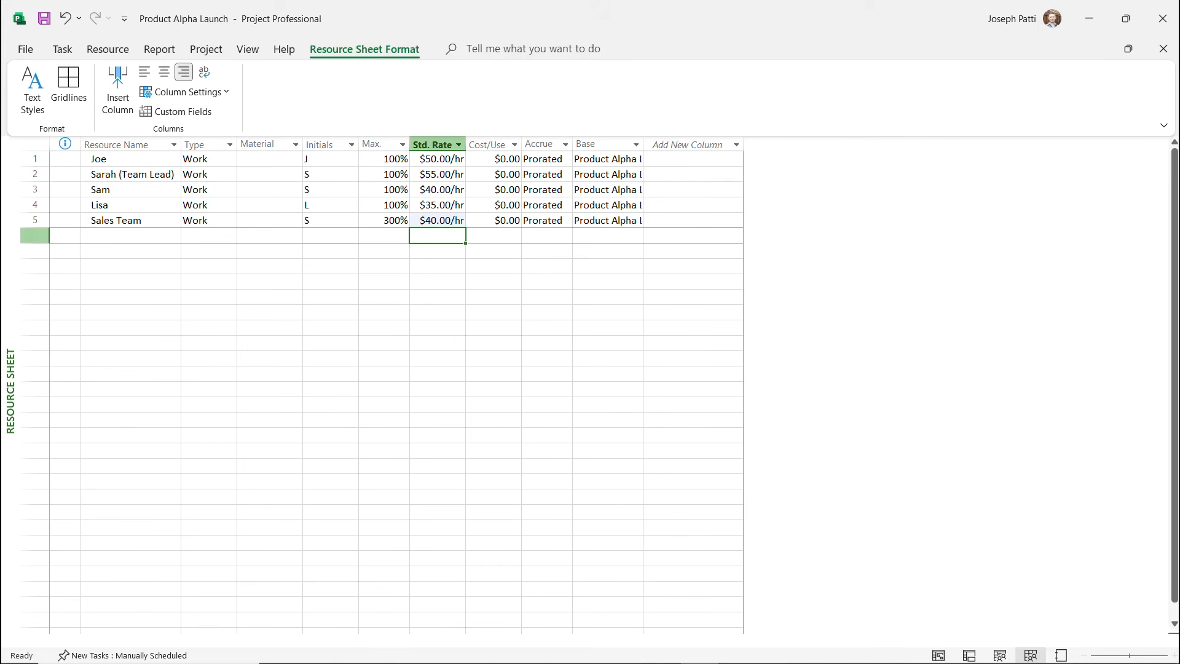
Switch the project from the resource sheet to the Gantt Chart view
{"action": "right_click", "coordinate": [12, 378]}
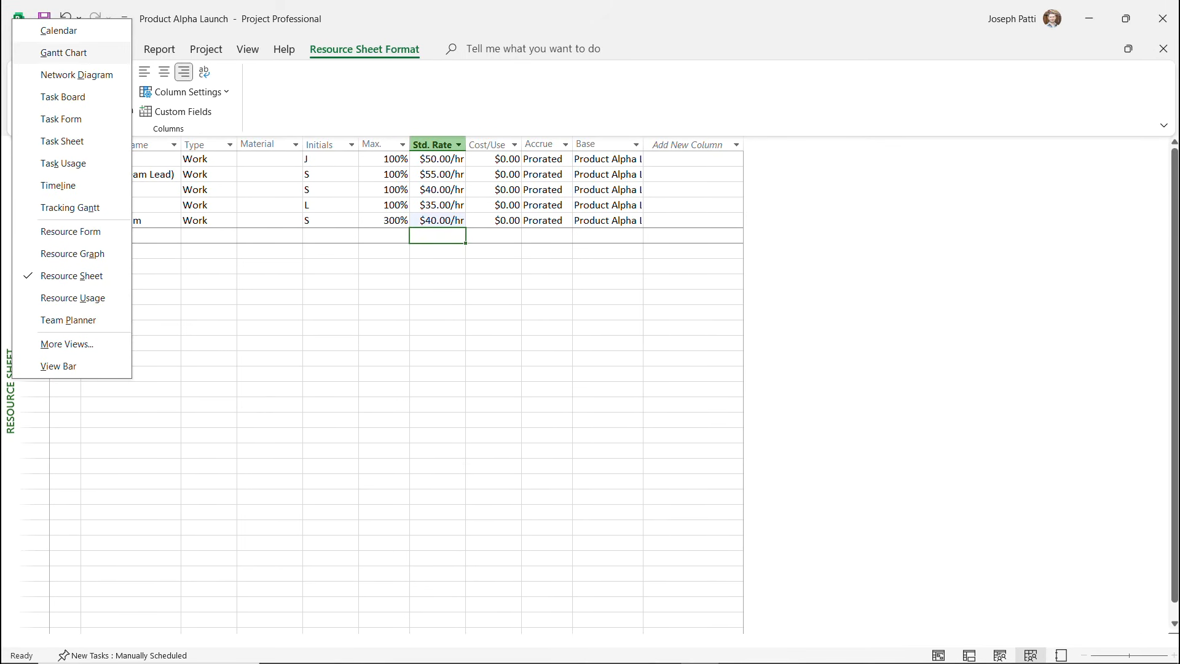
{"action": "left_click", "coordinate": [63, 52]}
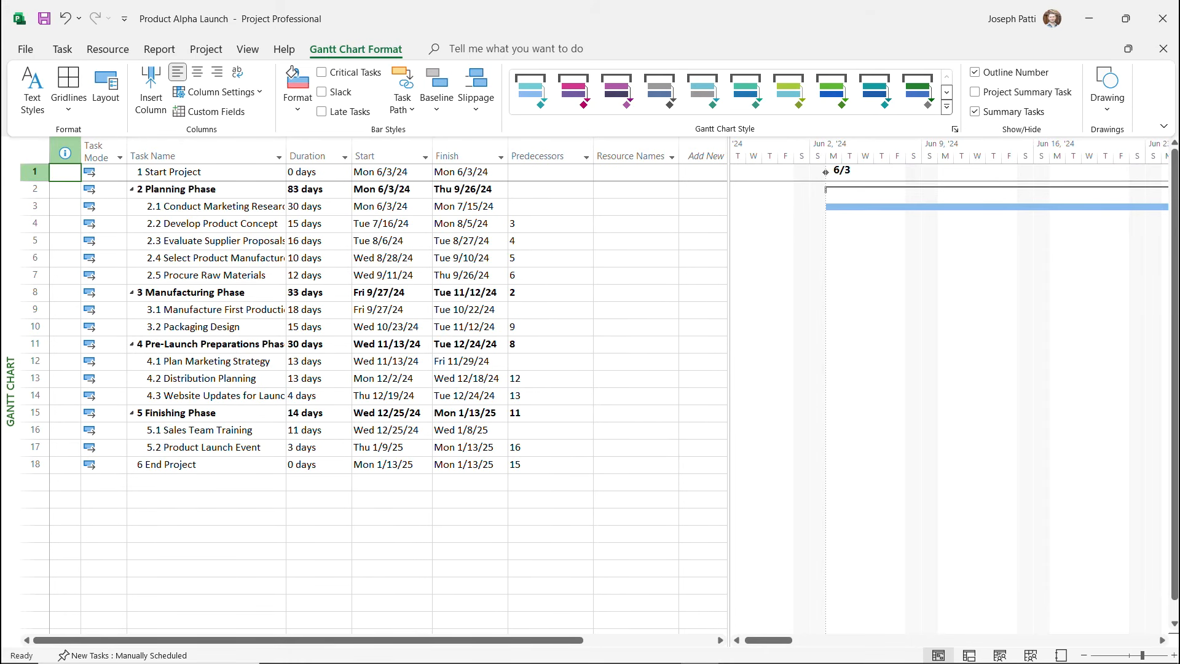
Return to the resource sheet and add a resource named Designer in row 6
{"action": "right_click", "coordinate": [11, 380]}
{"action": "left_click", "coordinate": [70, 277]}
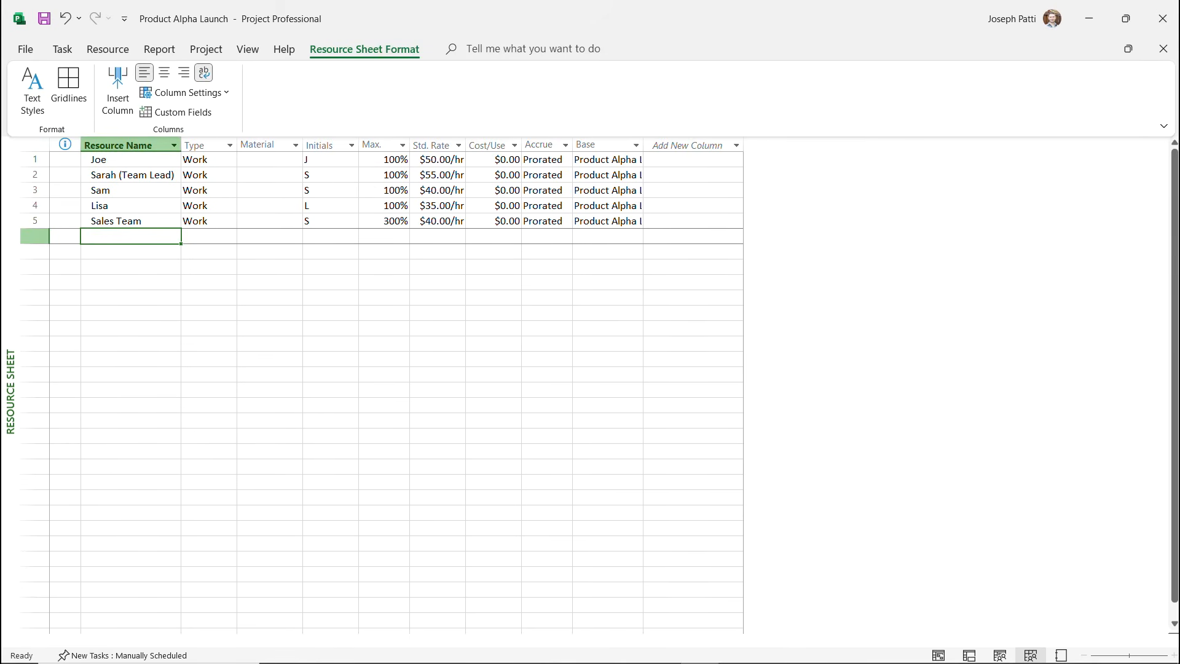
{"action": "type", "text": "Designer"}
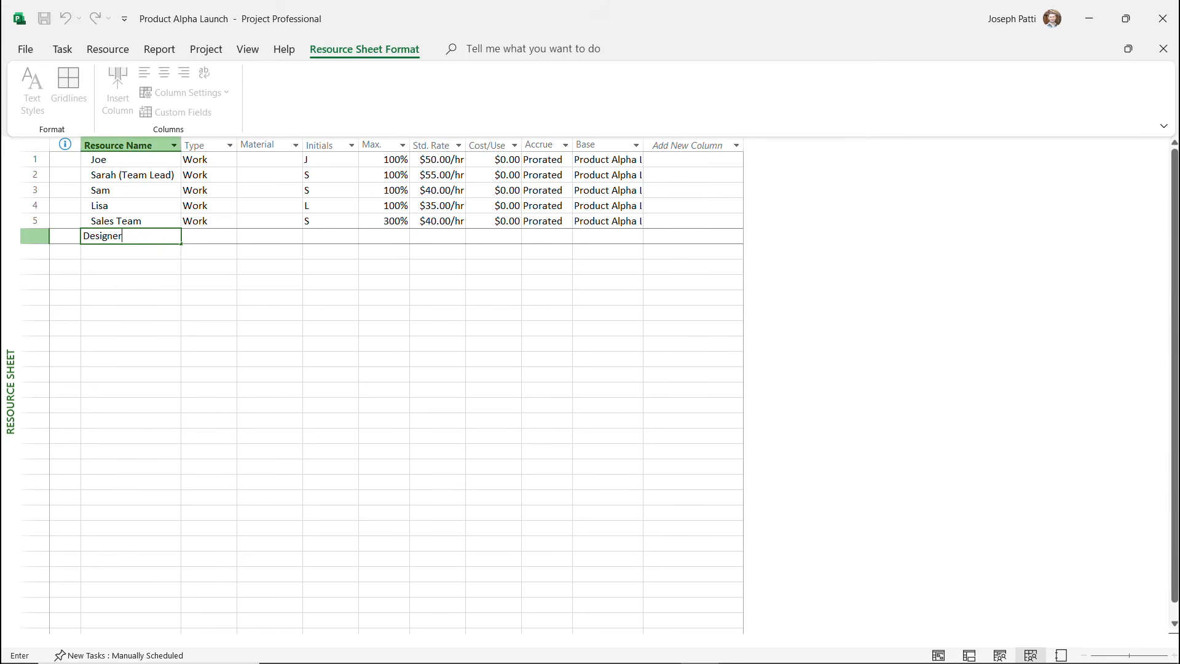
{"action": "key", "text": "Tab"}
Set the Designer's cost per use to $300.00
{"action": "key", "text": "Tab"}
{"action": "key", "text": "Tab"}
{"action": "key", "text": "Tab"}
{"action": "key", "text": "Tab"}
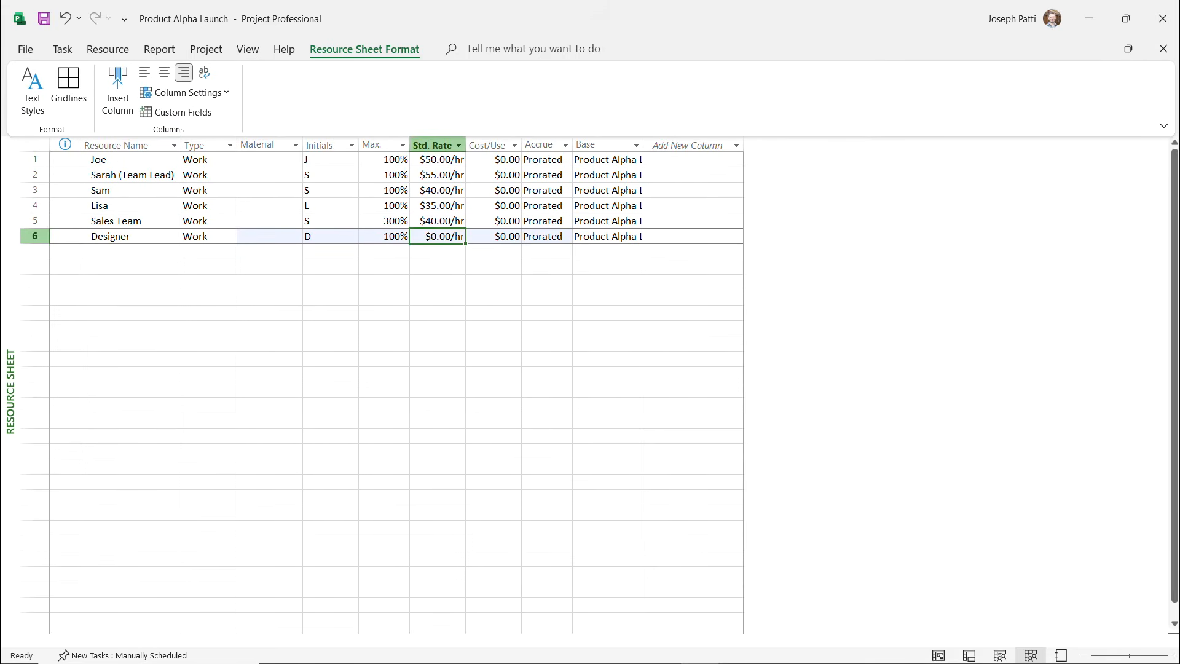
{"action": "key", "text": "Tab"}
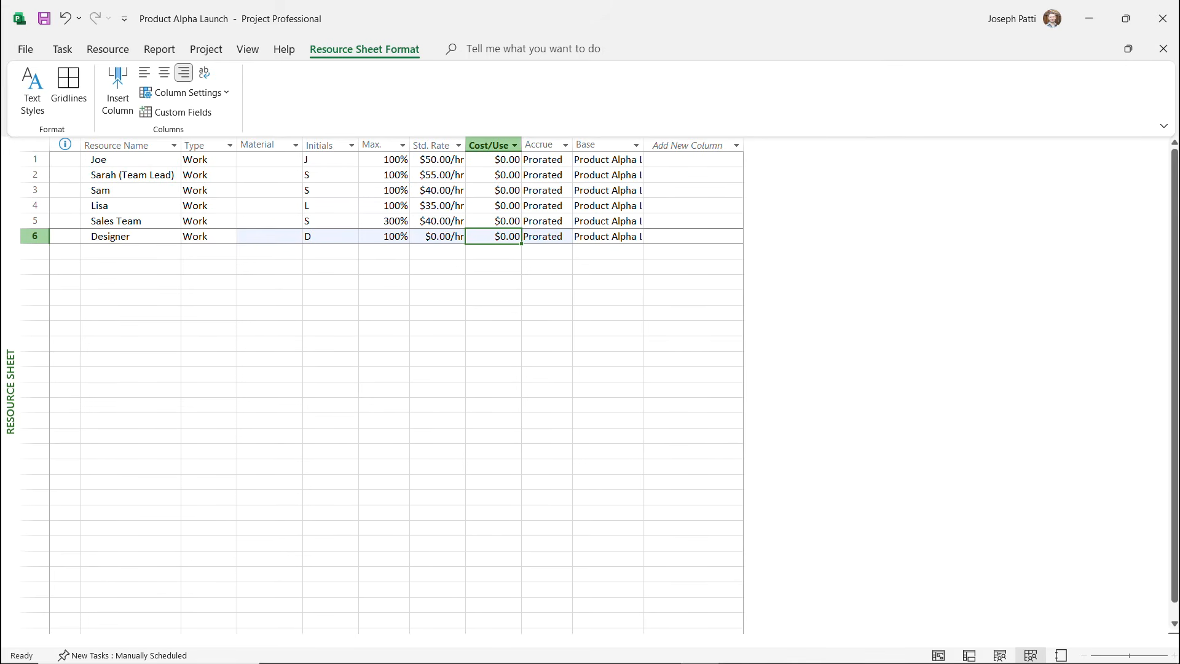
{"action": "type", "text": "300"}
{"action": "key", "text": "Return"}
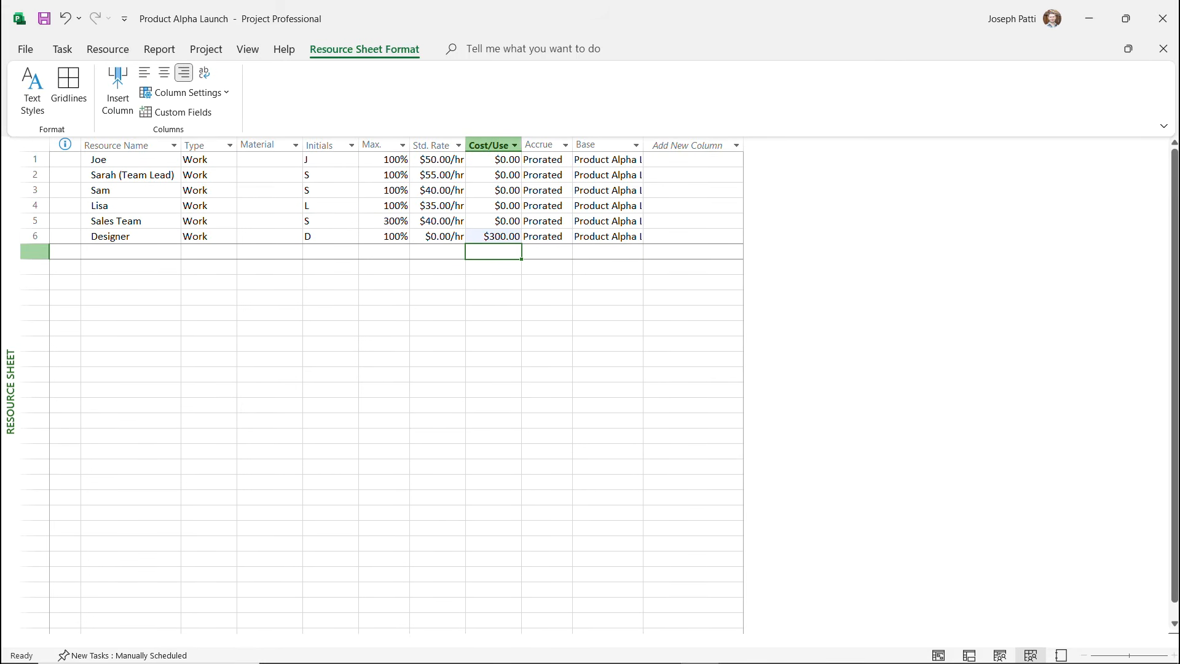
{"action": "type", "text": "Website"}
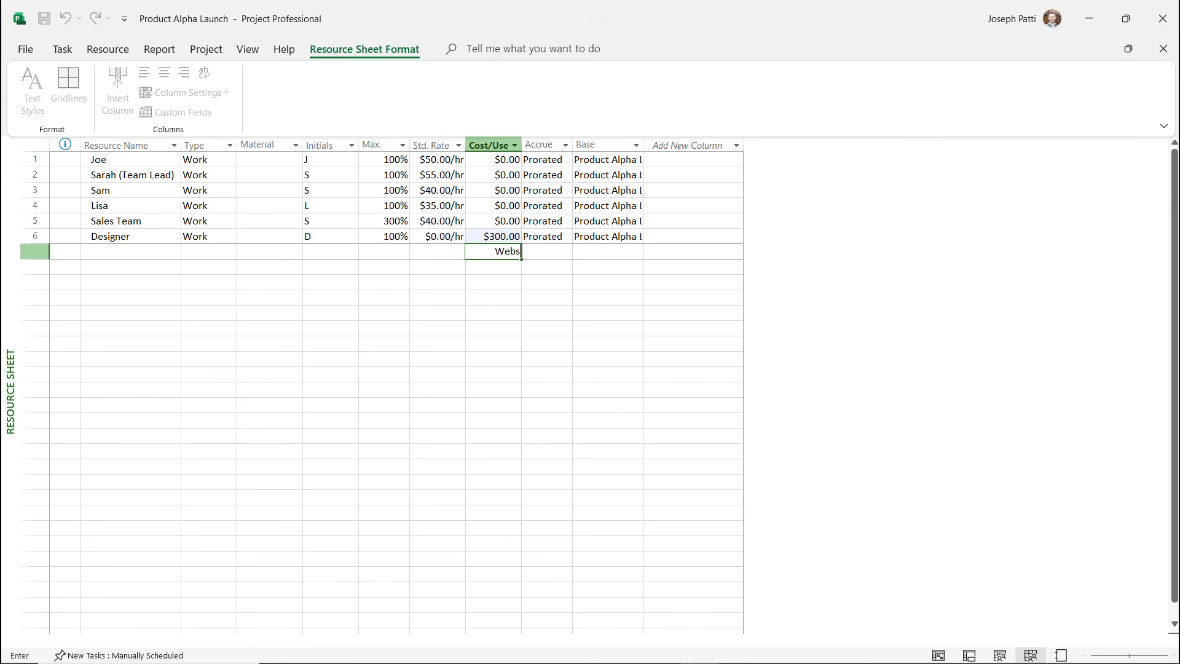
{"action": "key", "text": "BackSpace"}
{"action": "key", "text": "BackSpace"}
{"action": "key", "text": "BackSpace"}
{"action": "key", "text": "BackSpace"}
{"action": "key", "text": "BackSpace"}
{"action": "key", "text": "BackSpace"}
{"action": "key", "text": "BackSpace"}
Add a resource named Hightech Systems in row 7 of the resource sheet
{"action": "left_click", "coordinate": [131, 251]}
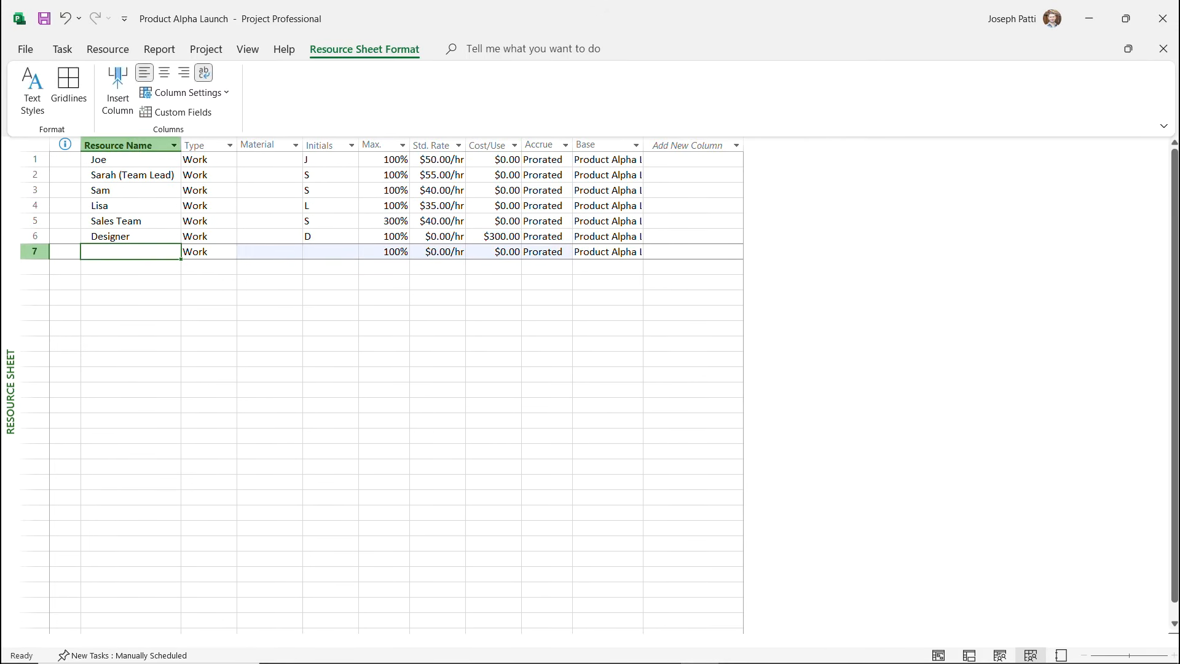
{"action": "type", "text": "Website"}
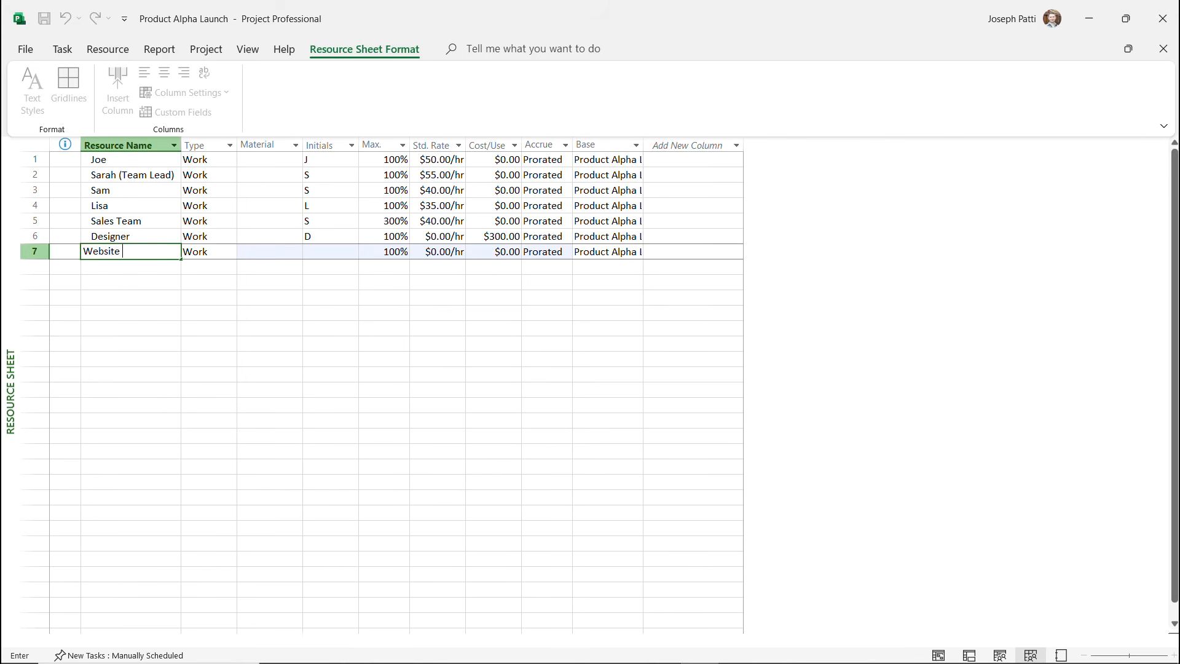
{"action": "key", "text": "BackSpace"}
{"action": "key", "text": "BackSpace"}
{"action": "key", "text": "BackSpace"}
{"action": "key", "text": "BackSpace"}
{"action": "key", "text": "BackSpace"}
{"action": "key", "text": "BackSpace"}
{"action": "key", "text": "BackSpace"}
{"action": "key", "text": "BackSpace"}
{"action": "type", "text": "Hightch"}
{"action": "key", "text": "BackSpace"}
{"action": "key", "text": "BackSpace"}
{"action": "type", "text": "ech Systems"}
Set the standard rate of Hightech Systems to $120.00/hr
{"action": "left_click", "coordinate": [437, 251]}
{"action": "type", "text": "120"}
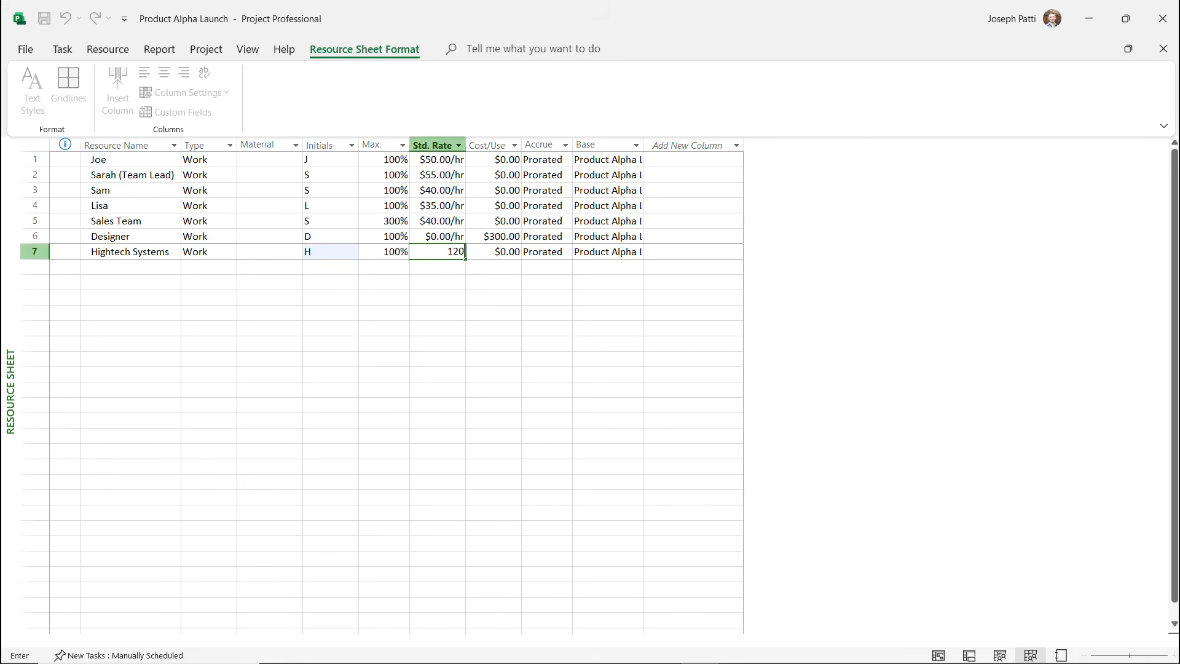
{"action": "key", "text": "Return"}
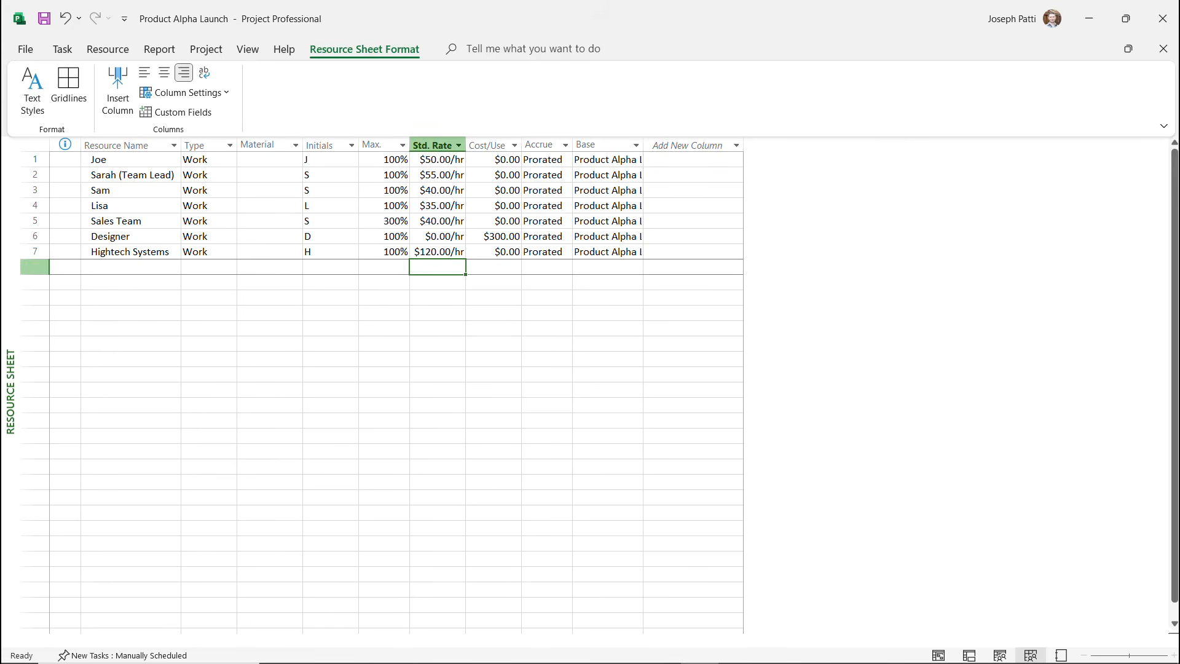
Open the resource information for Hightech Systems and bring up its working time calendar
{"action": "left_click", "coordinate": [130, 252]}
{"action": "right_click", "coordinate": [131, 253]}
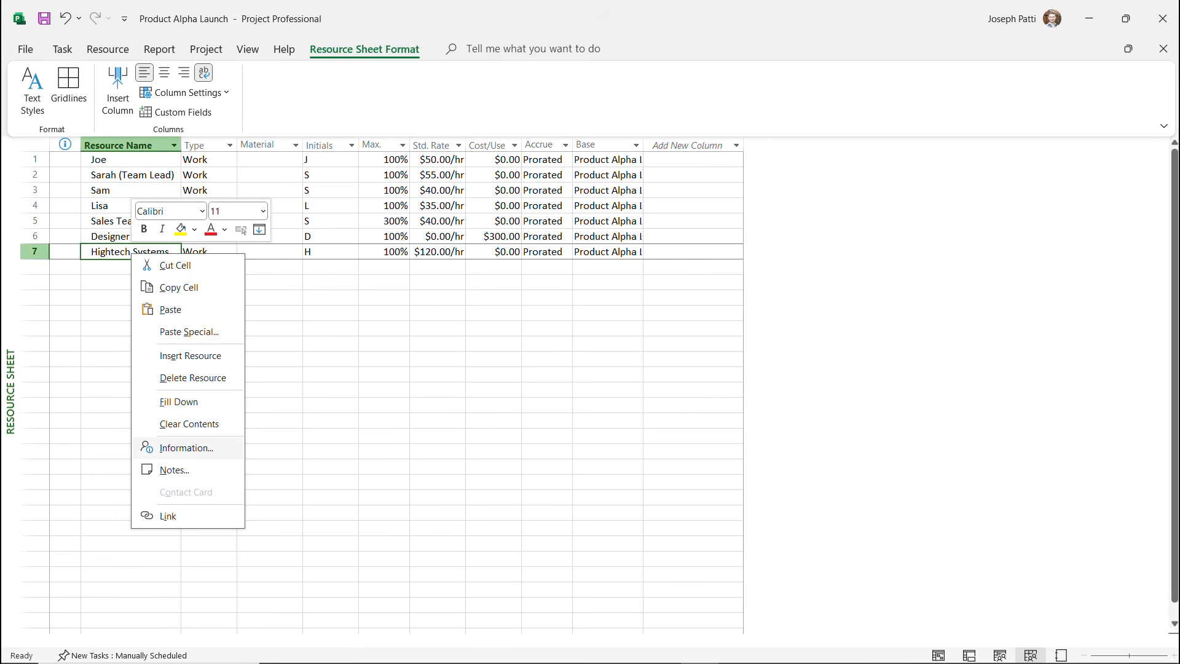
{"action": "left_click", "coordinate": [185, 447]}
{"action": "left_click_drag", "start_coordinate": [594, 167], "coordinate": [453, 170]}
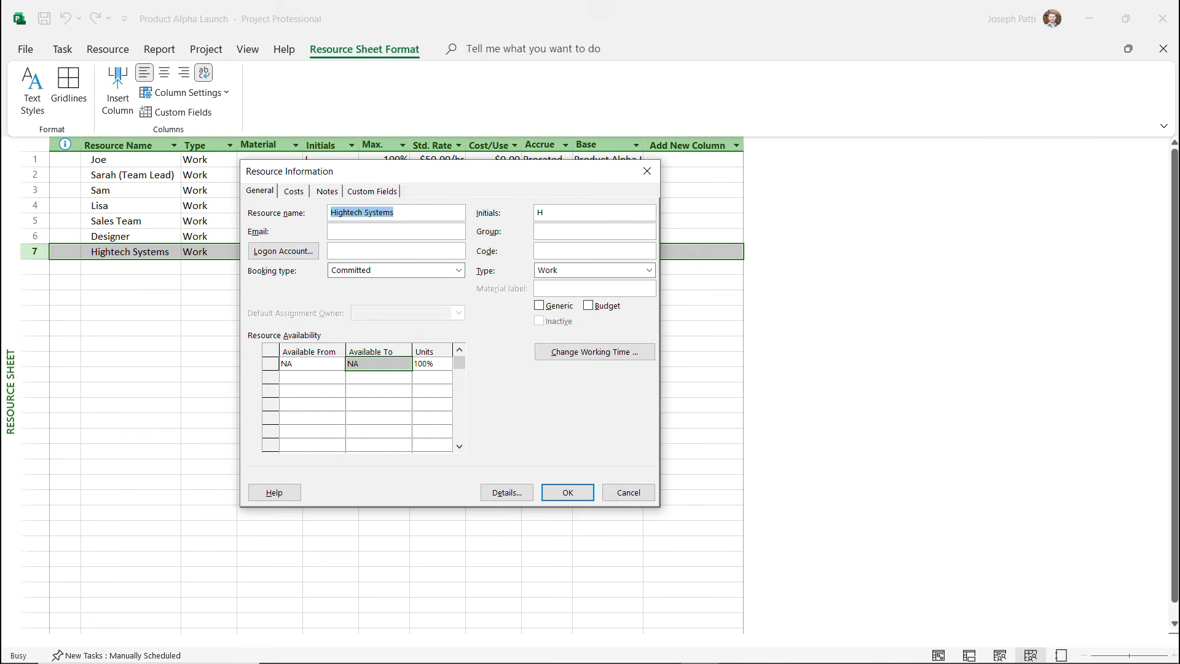
{"action": "left_click", "coordinate": [396, 231]}
{"action": "left_click", "coordinate": [595, 352]}
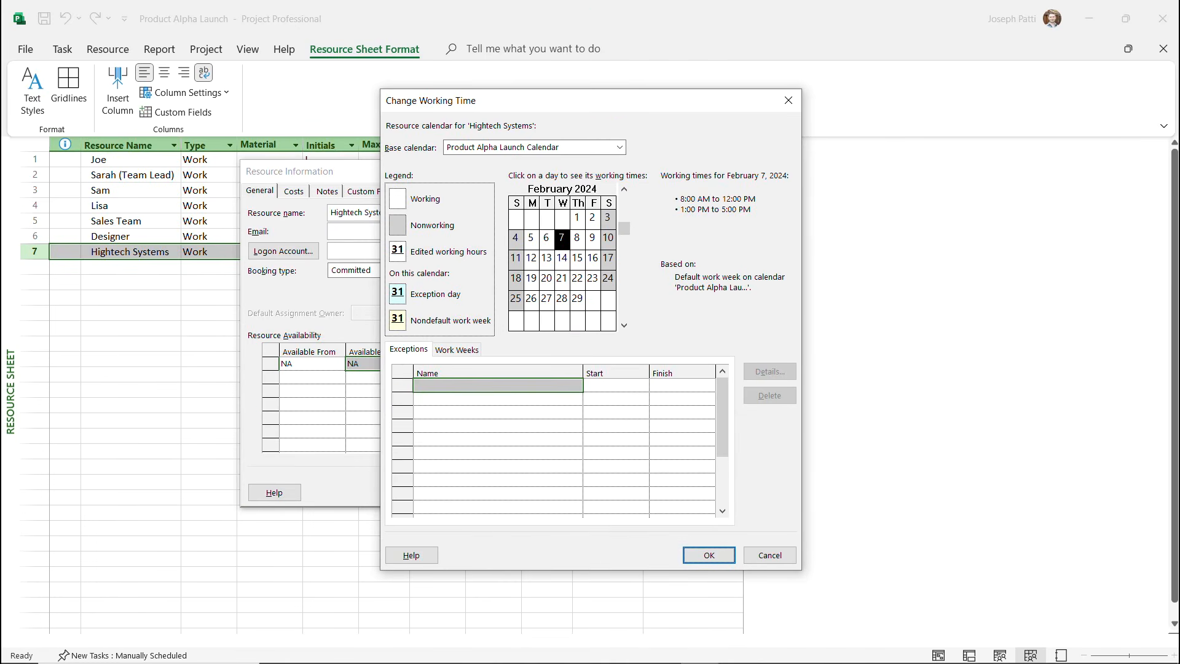
Add a calendar exception named Vacation for Hightech Systems, starting on 12/20/2024
{"action": "left_click", "coordinate": [498, 386]}
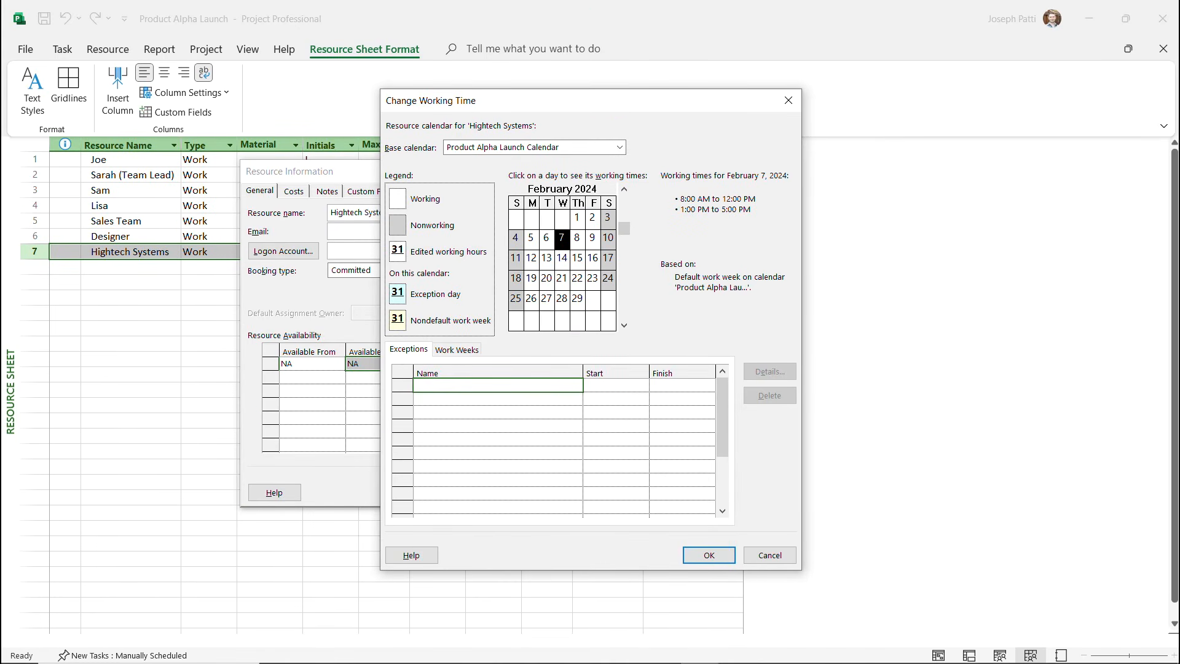
{"action": "type", "text": "Vacation"}
{"action": "key", "text": "Tab"}
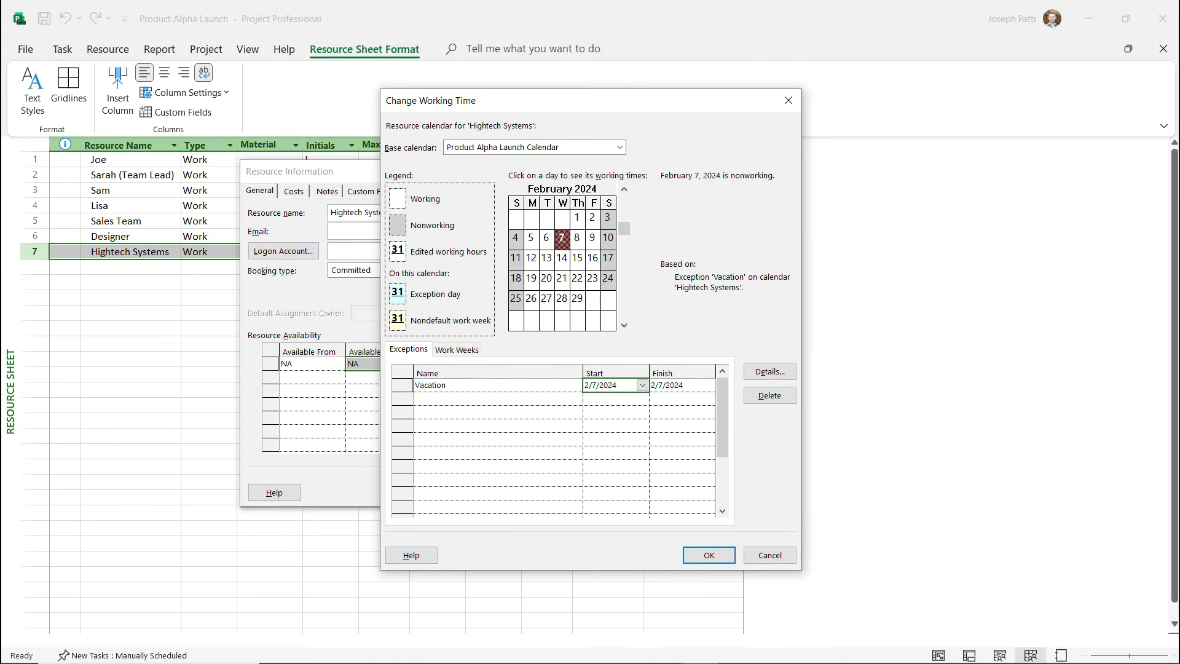
{"action": "left_click", "coordinate": [642, 385]}
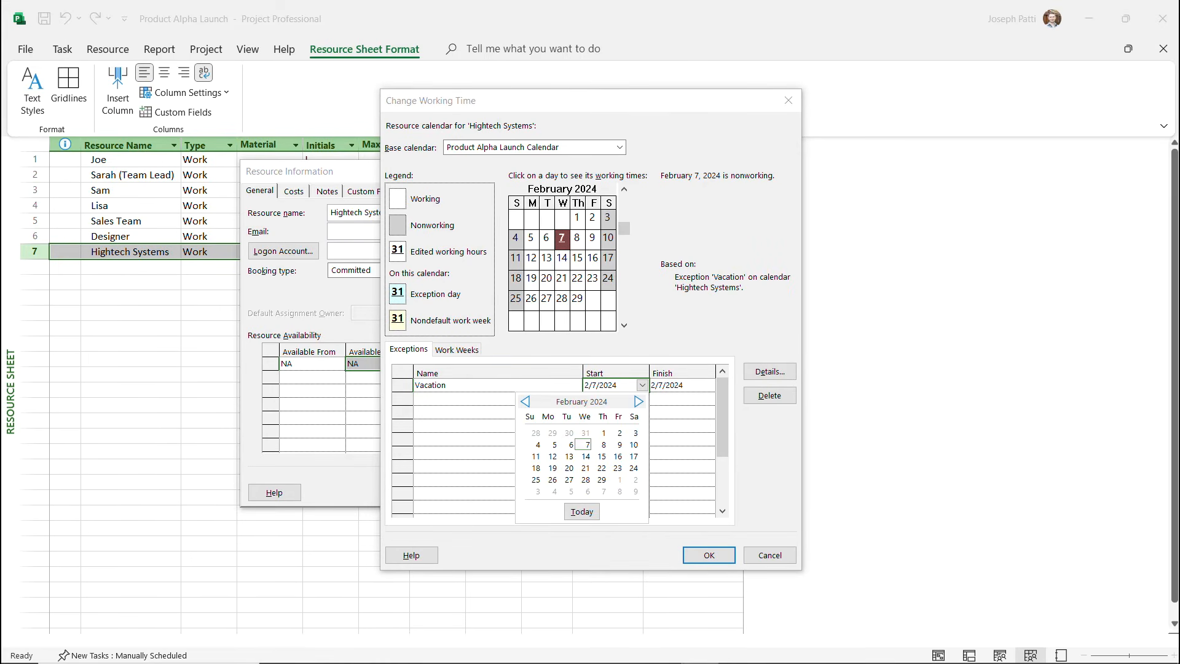
{"action": "left_click", "coordinate": [639, 402]}
{"action": "left_click", "coordinate": [639, 401]}
{"action": "left_click", "coordinate": [638, 401]}
{"action": "left_click", "coordinate": [638, 401]}
{"action": "left_click", "coordinate": [638, 402]}
{"action": "left_click", "coordinate": [639, 402]}
{"action": "left_click", "coordinate": [639, 402]}
{"action": "left_click", "coordinate": [639, 402]}
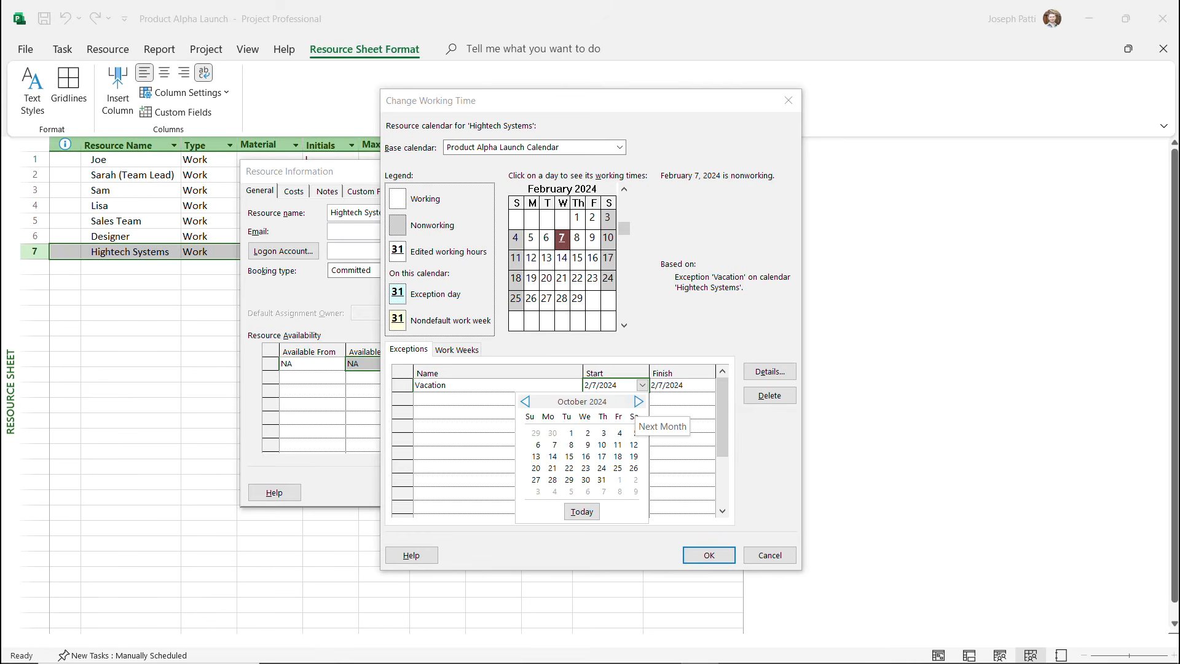
{"action": "left_click", "coordinate": [639, 401]}
{"action": "left_click", "coordinate": [638, 401]}
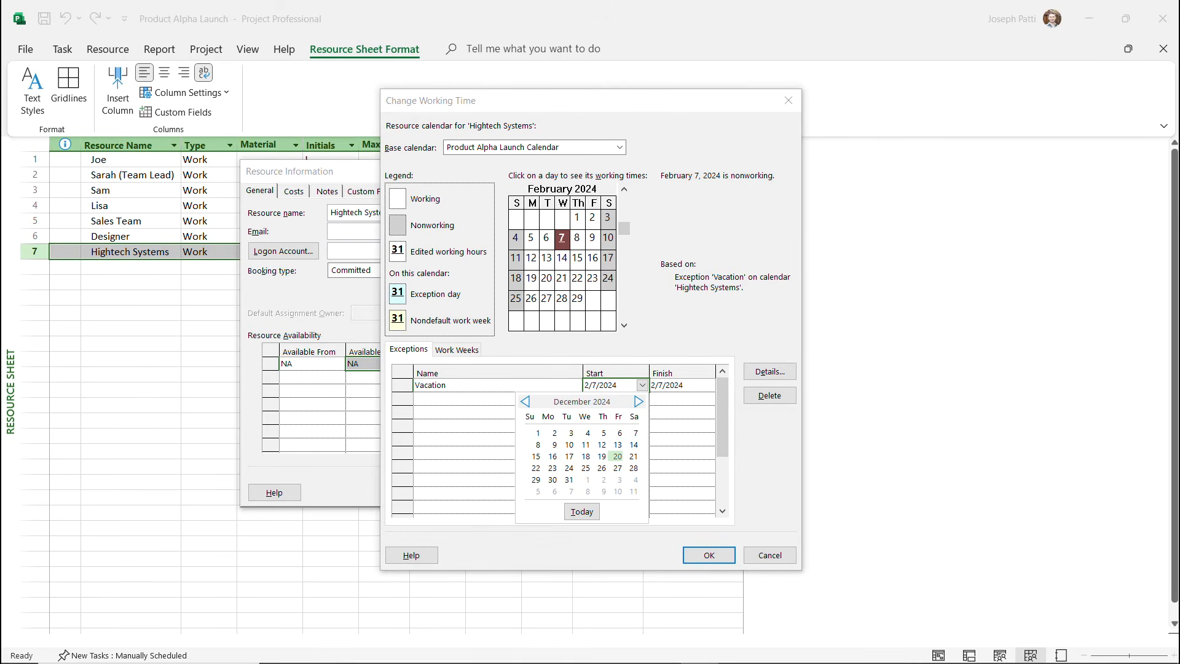
{"action": "left_click", "coordinate": [617, 456]}
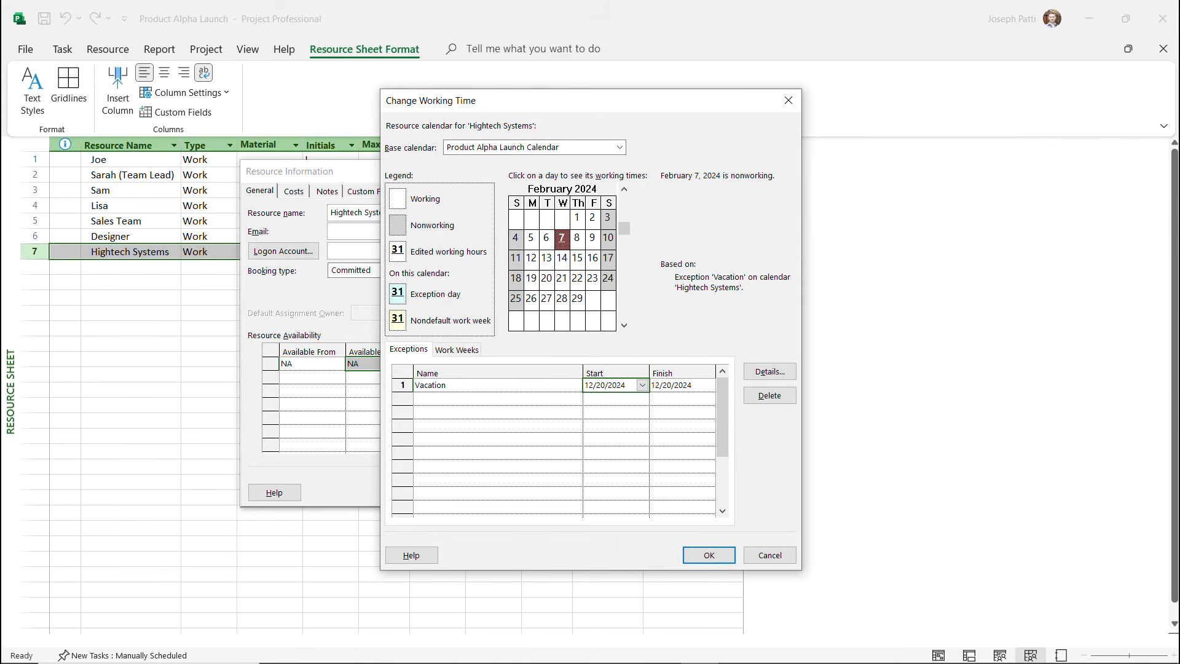
Set the Vacation exception's finish date to 12/26/2024 and accept the calendar and resource information changes
{"action": "left_click", "coordinate": [683, 386]}
{"action": "left_click", "coordinate": [709, 385]}
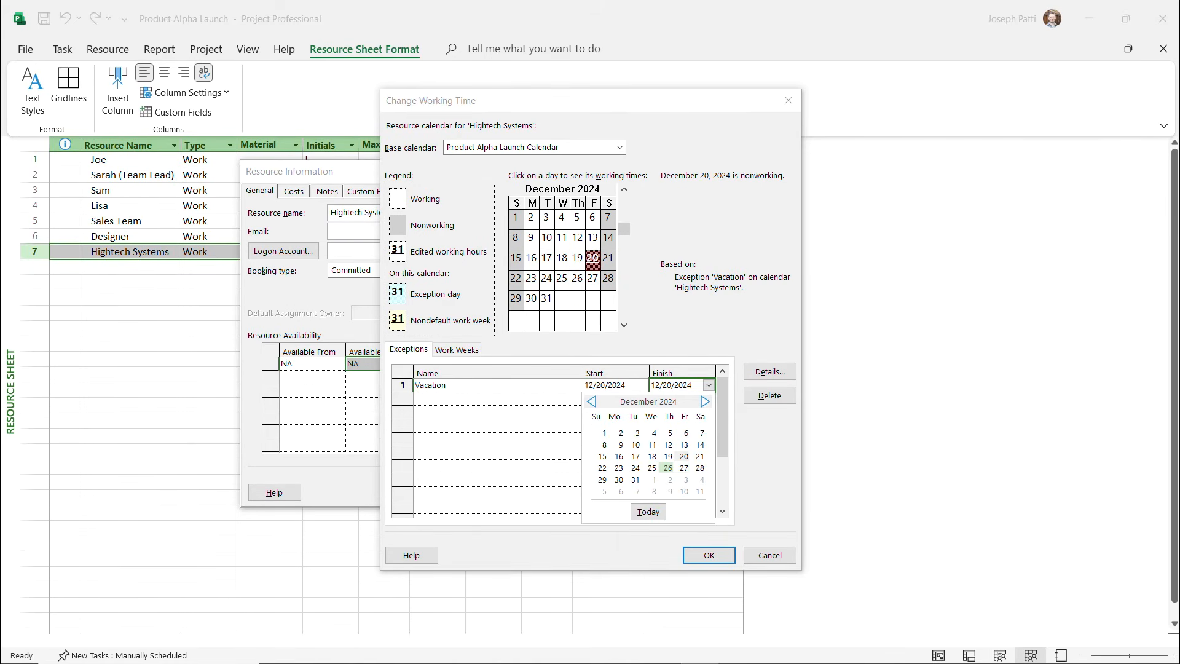
{"action": "left_click", "coordinate": [668, 468]}
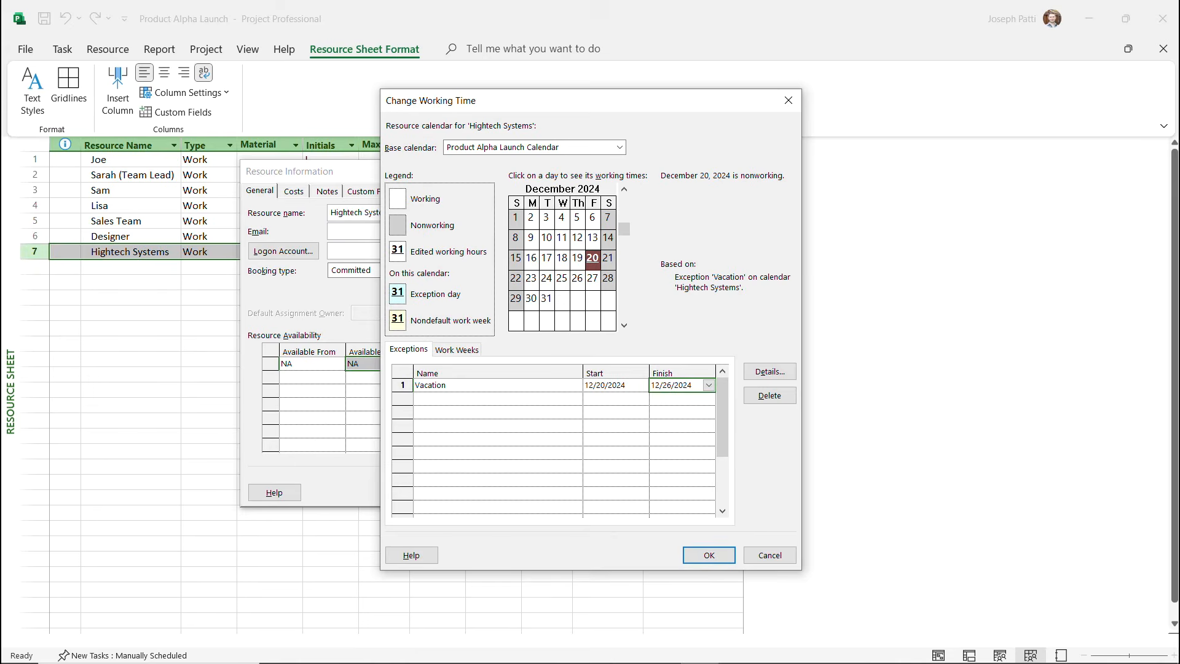
{"action": "left_click", "coordinate": [498, 413]}
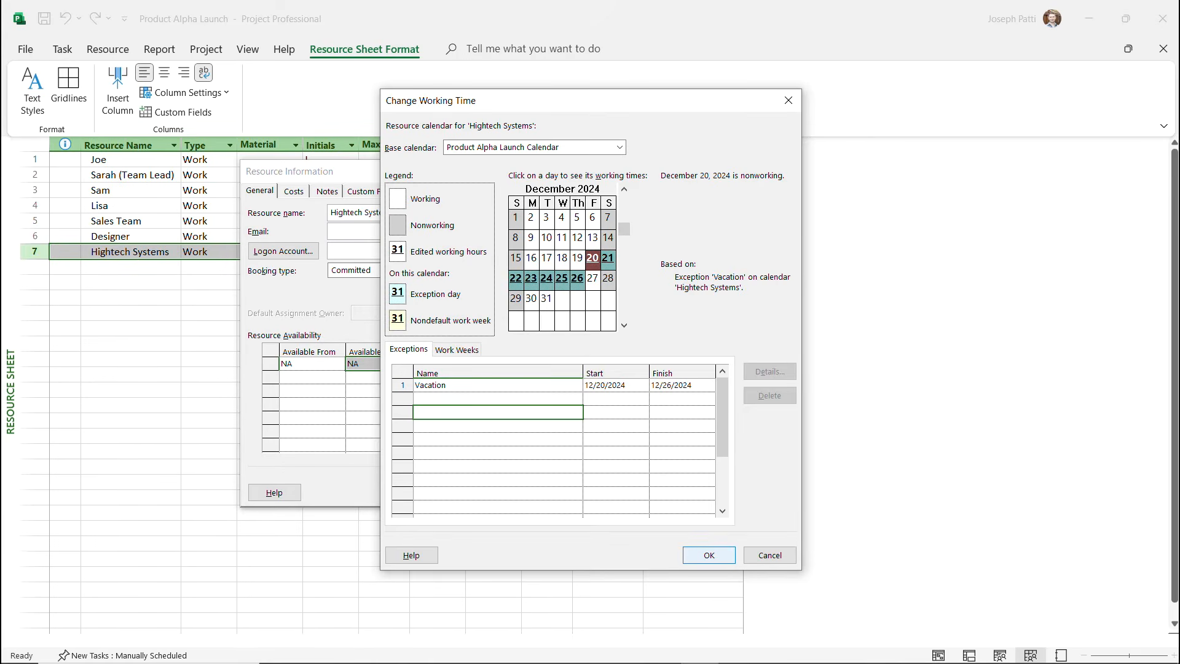
{"action": "left_click", "coordinate": [709, 555]}
{"action": "left_click", "coordinate": [568, 493]}
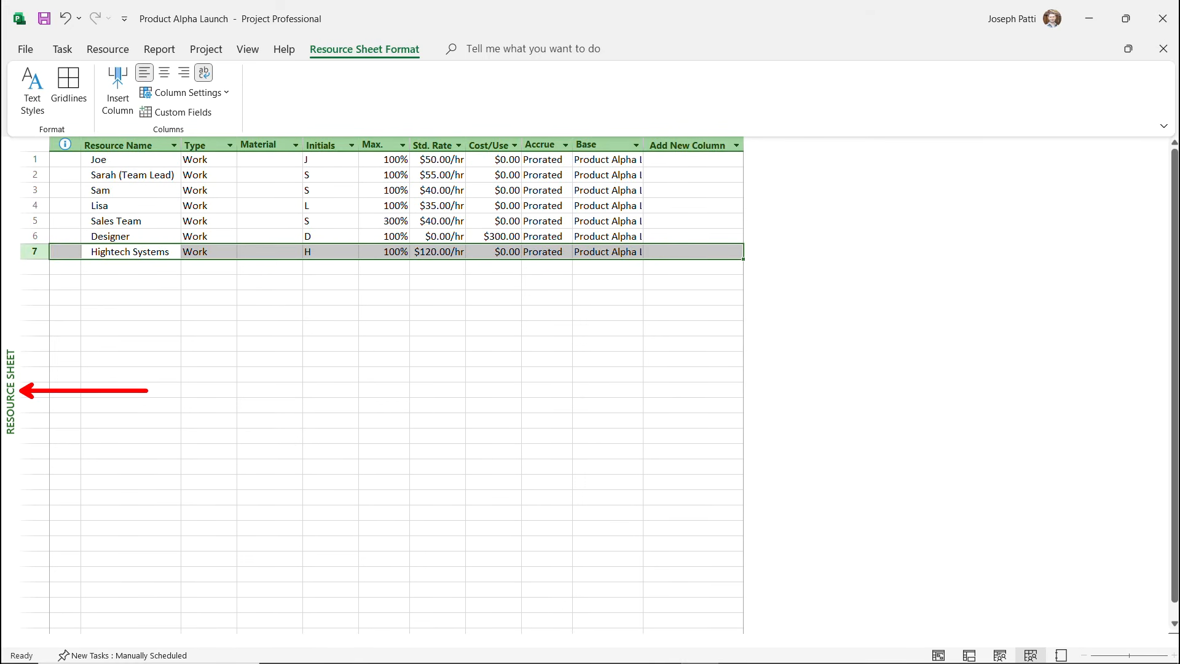
Switch to the Gantt Chart view and assign resources 2 (the team lead), 3 and 4 to task 2.1 Conduct Marketing Research
{"action": "right_click", "coordinate": [8, 381]}
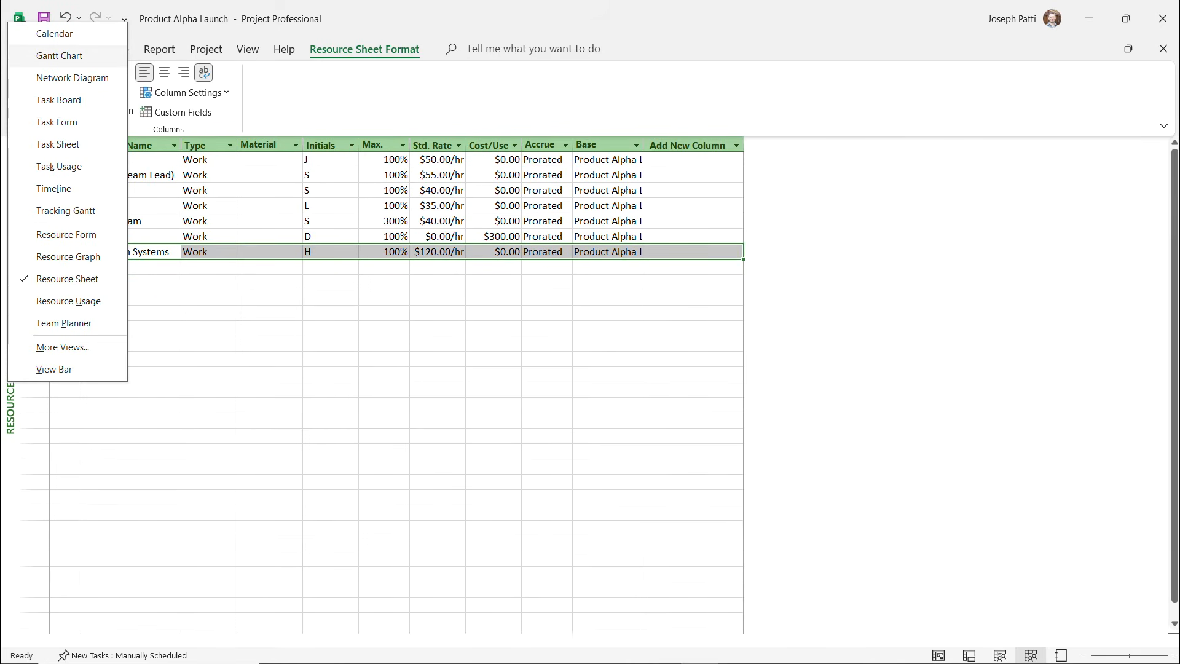
{"action": "left_click", "coordinate": [59, 56]}
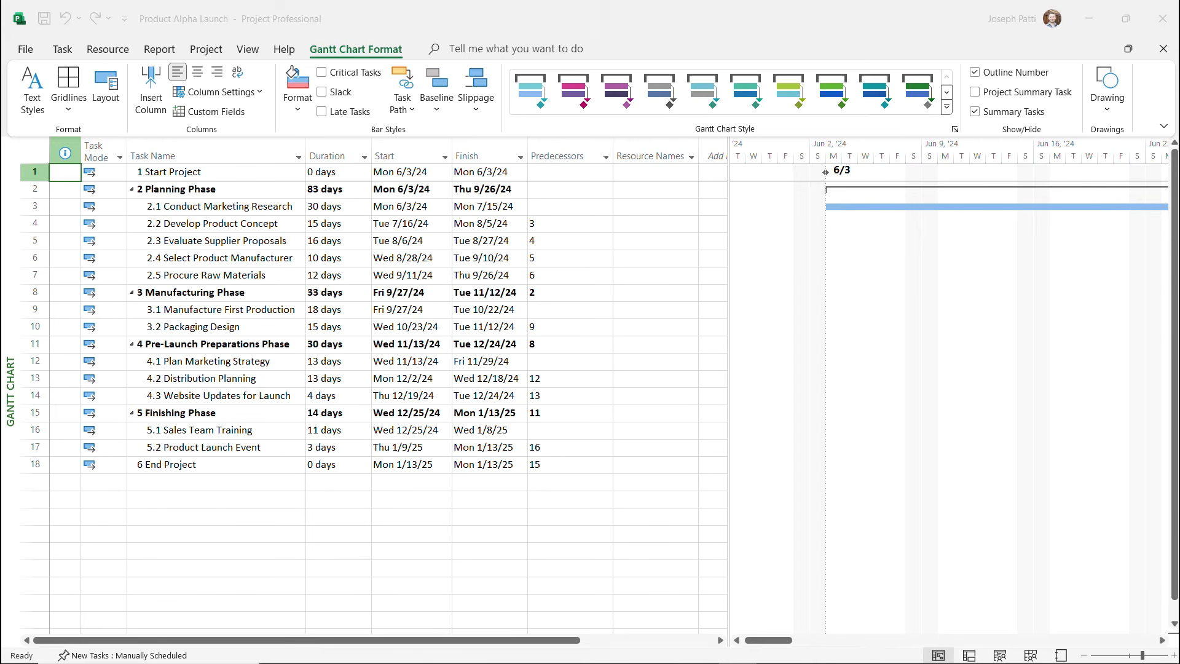
{"action": "left_click", "coordinate": [650, 207]}
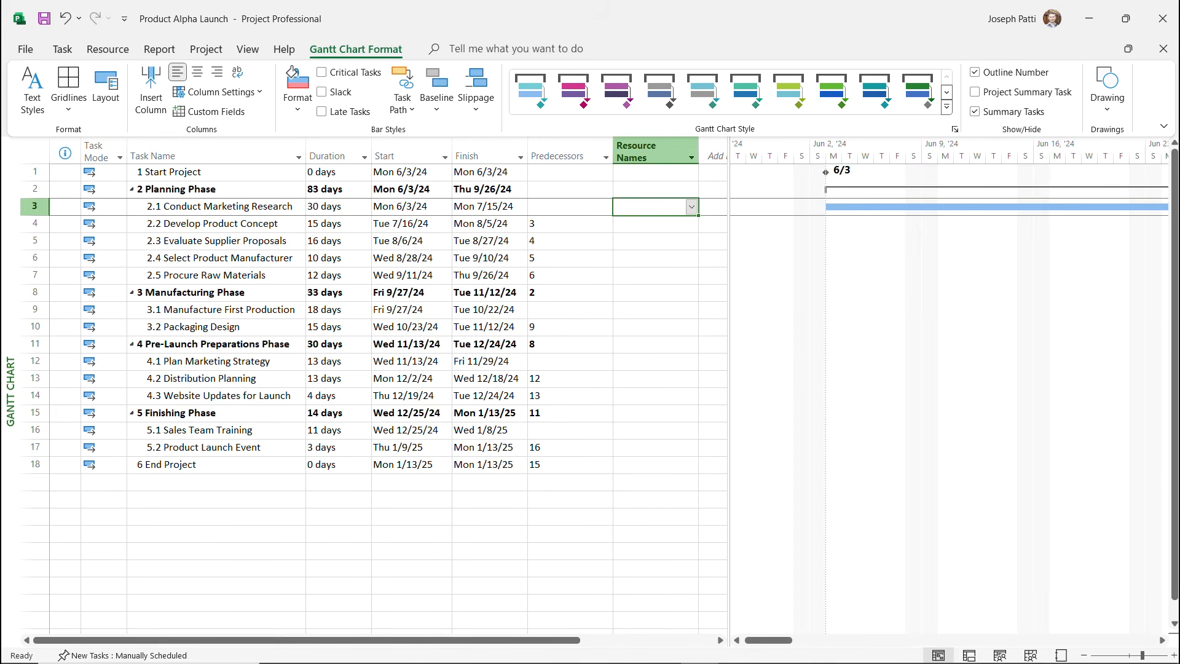
{"action": "left_click", "coordinate": [691, 207]}
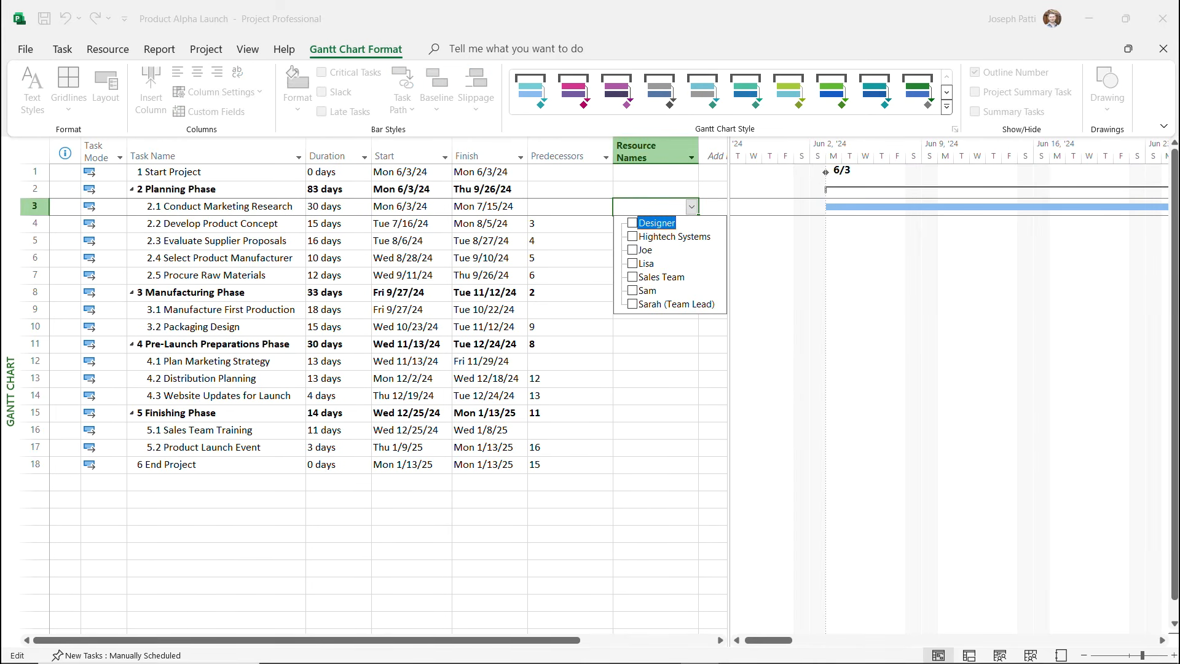
{"action": "key", "text": "Up"}
{"action": "key", "text": "Up"}
{"action": "key", "text": "Up"}
{"action": "key", "text": "Up"}
{"action": "key", "text": "Up"}
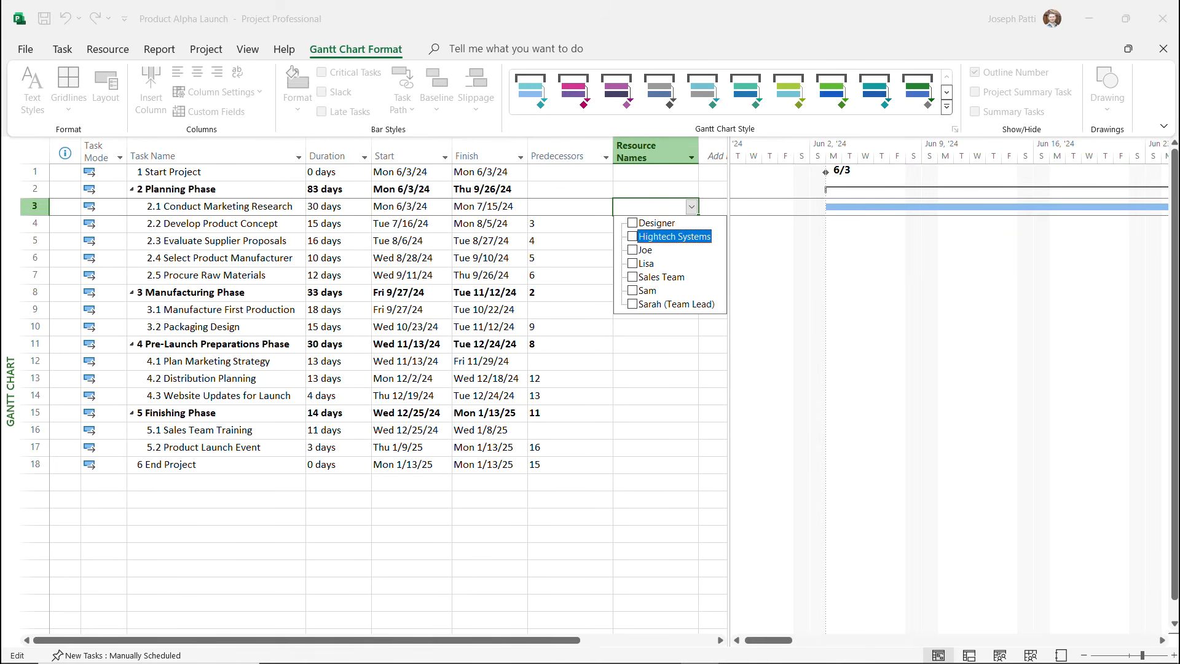
{"action": "key", "text": "Down"}
{"action": "key", "text": "Down"}
{"action": "key", "text": "Down"}
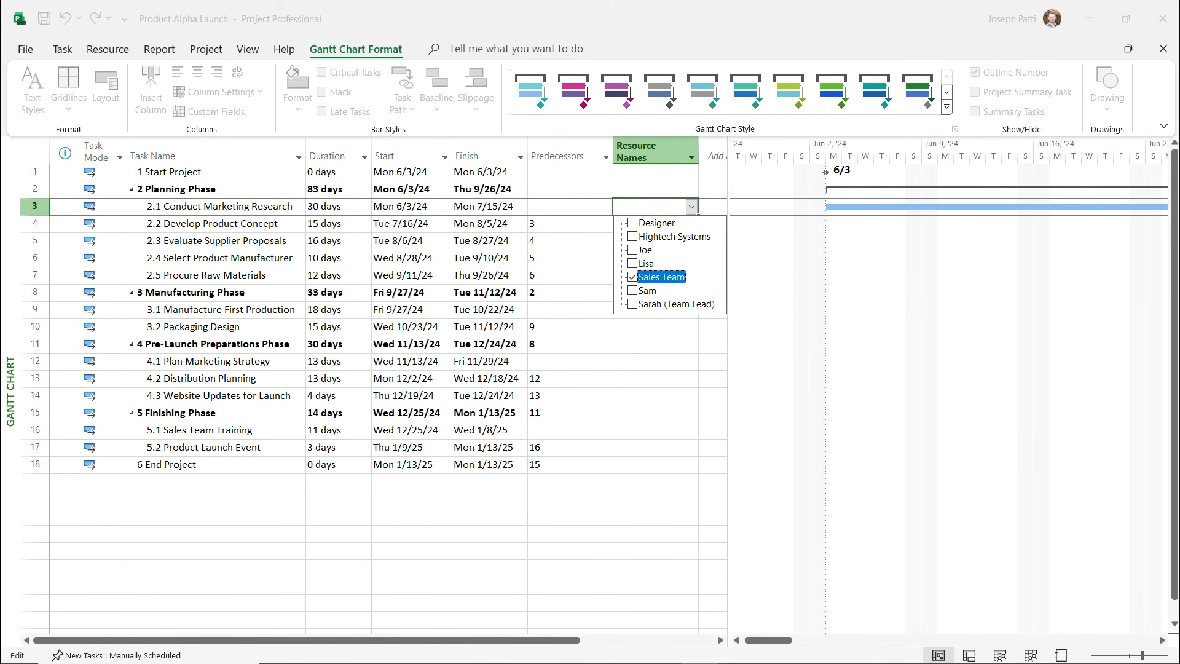
{"action": "key", "text": "Down"}
{"action": "key", "text": "Up"}
{"action": "key", "text": "Up"}
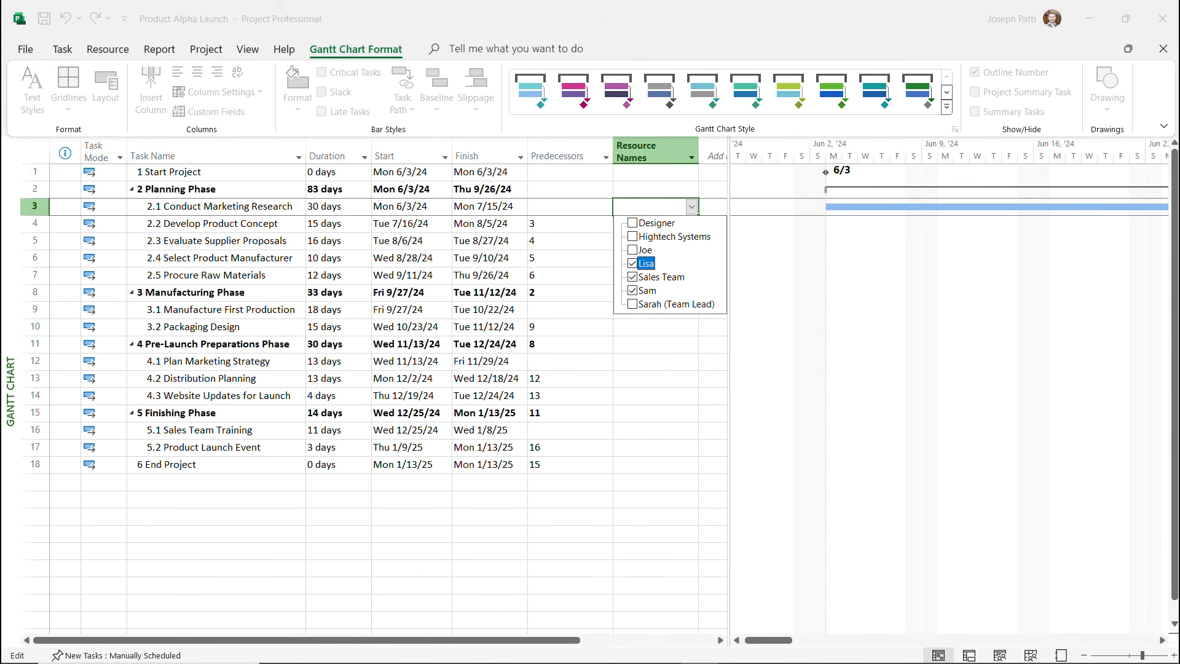
{"action": "left_click", "coordinate": [632, 290]}
{"action": "left_click", "coordinate": [632, 278]}
{"action": "key", "text": "Return"}
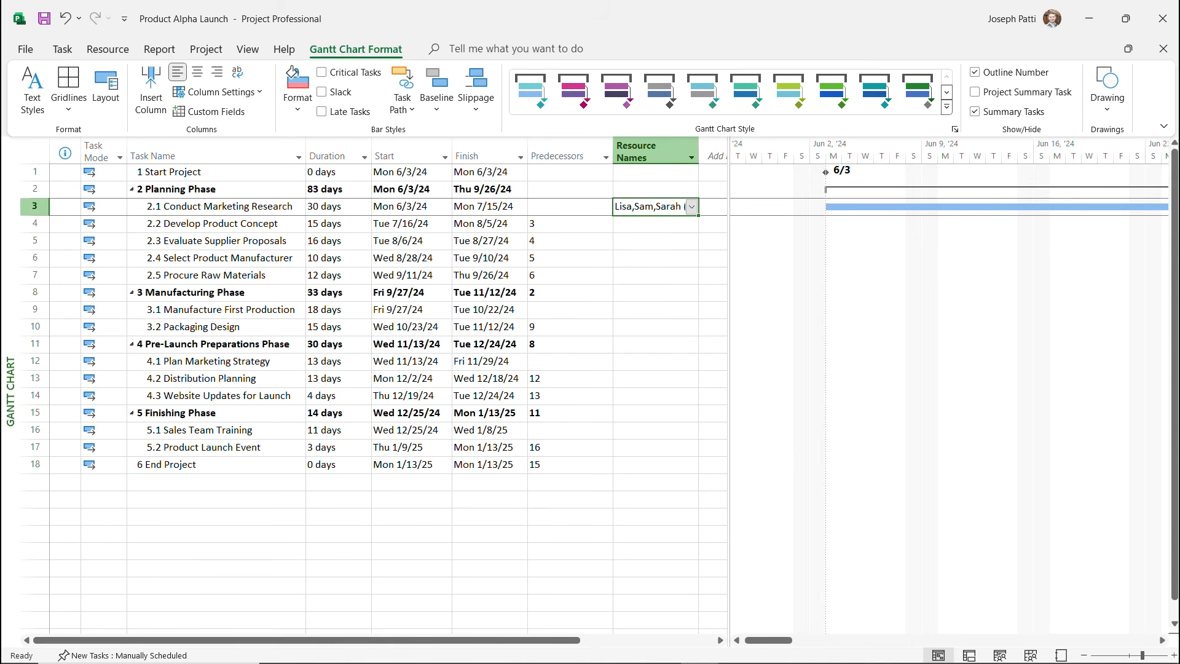
Fill the resource assignment of task 2.1 down to task 2.2 Develop Product Concept
{"action": "key", "text": "shift+Down"}
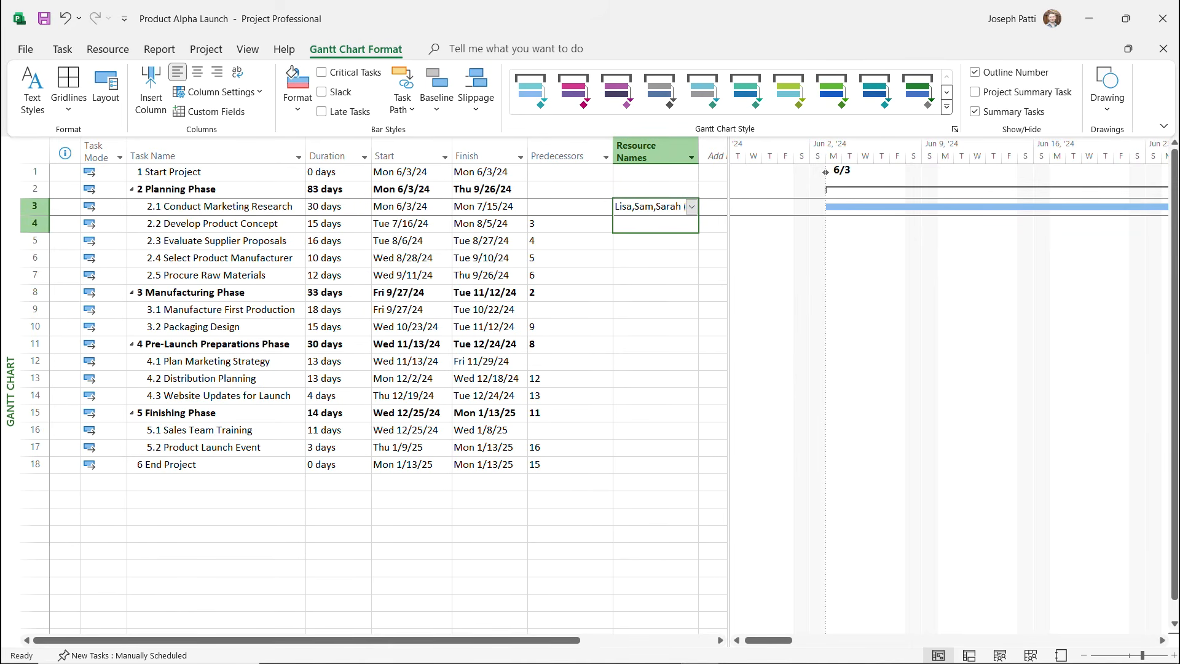
{"action": "key", "text": "shift+Down"}
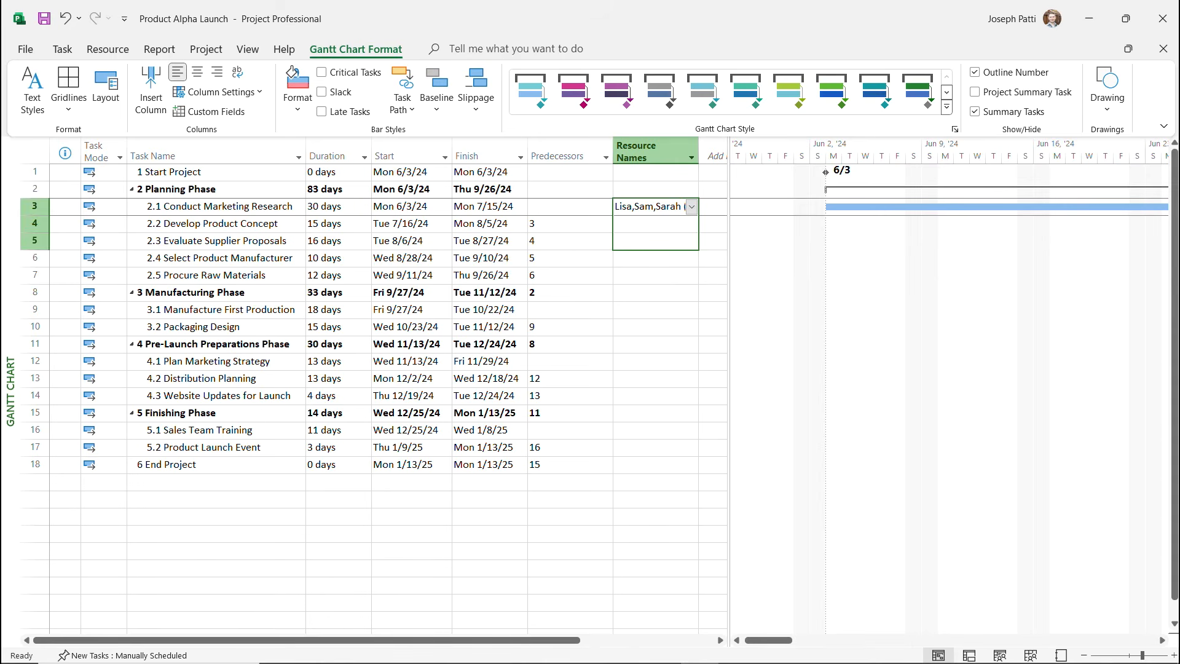
{"action": "key", "text": "shift+Up"}
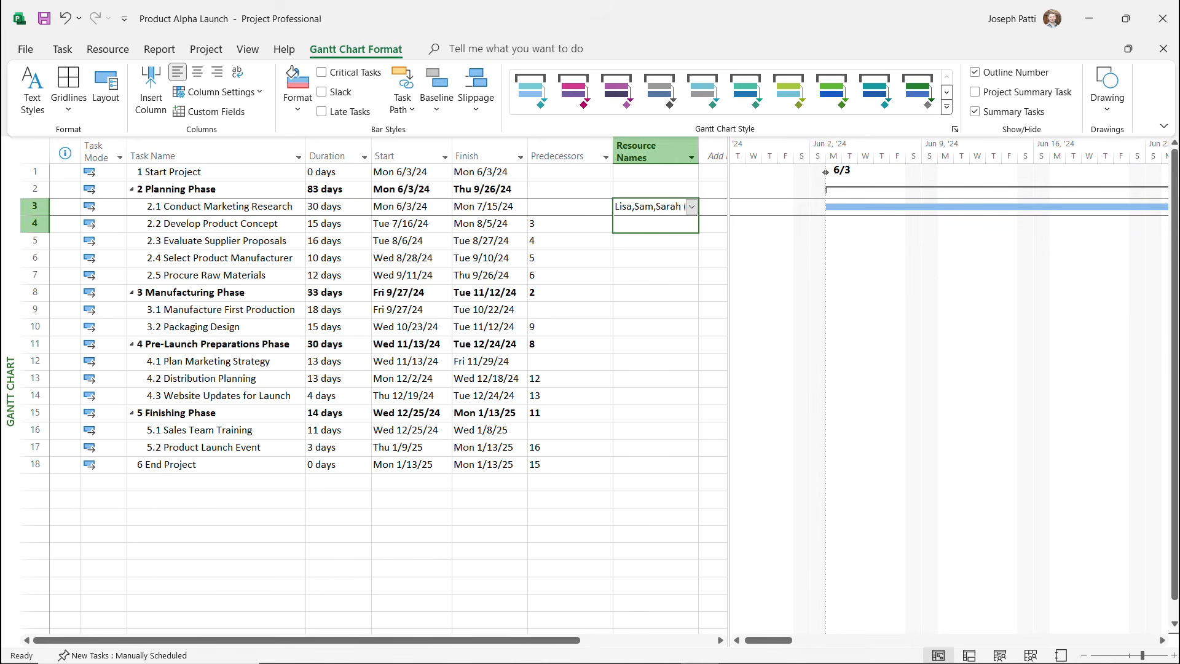
{"action": "key", "text": "ctrl+d"}
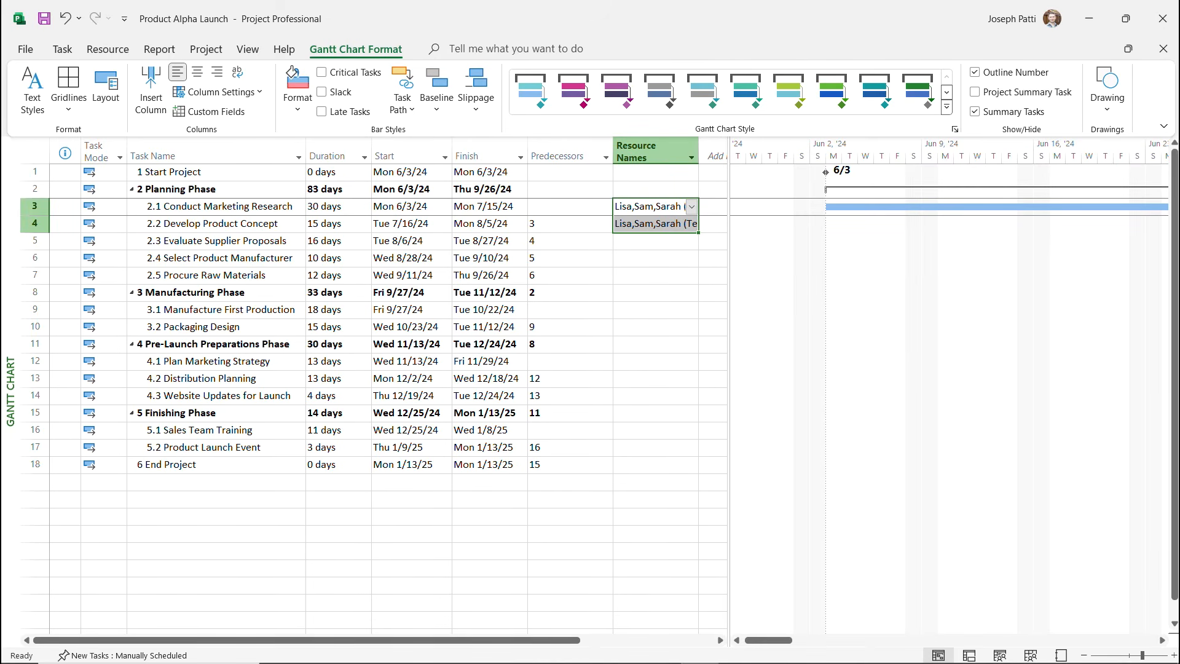
Fill the resource assignment of task 2.1 down to tasks 2.3 Evaluate Supplier Proposals and 2.4 Select Product Manufacturer
{"action": "key", "text": "shift+Down"}
{"action": "key", "text": "ctrl+d"}
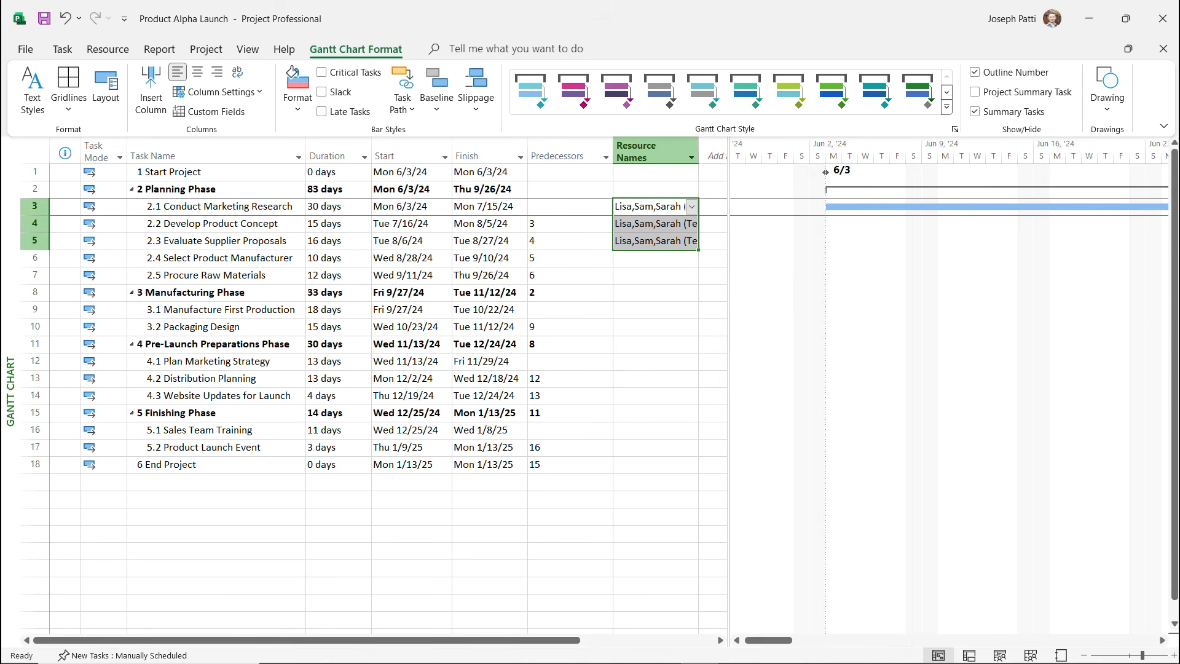
{"action": "key", "text": "shift+Down"}
{"action": "key", "text": "ctrl+d"}
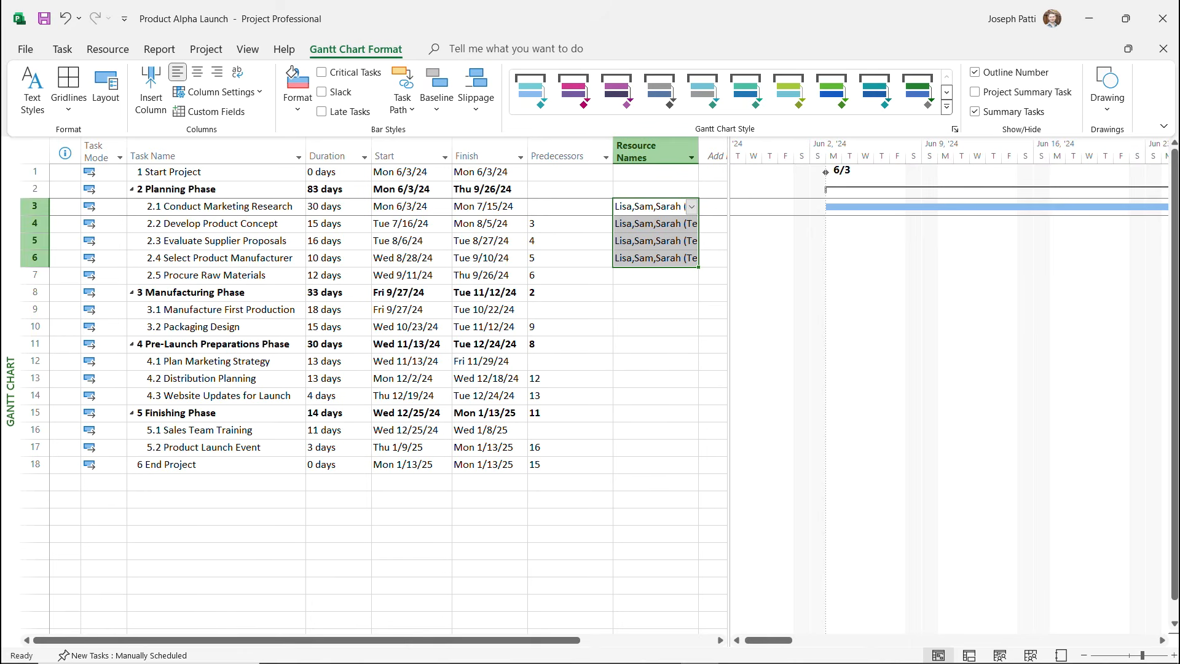
Assign resource 1, the first person in the resource sheet, to task 2.5 Procure Raw Materials
{"action": "left_click", "coordinate": [650, 276]}
{"action": "key", "text": "alt+Down"}
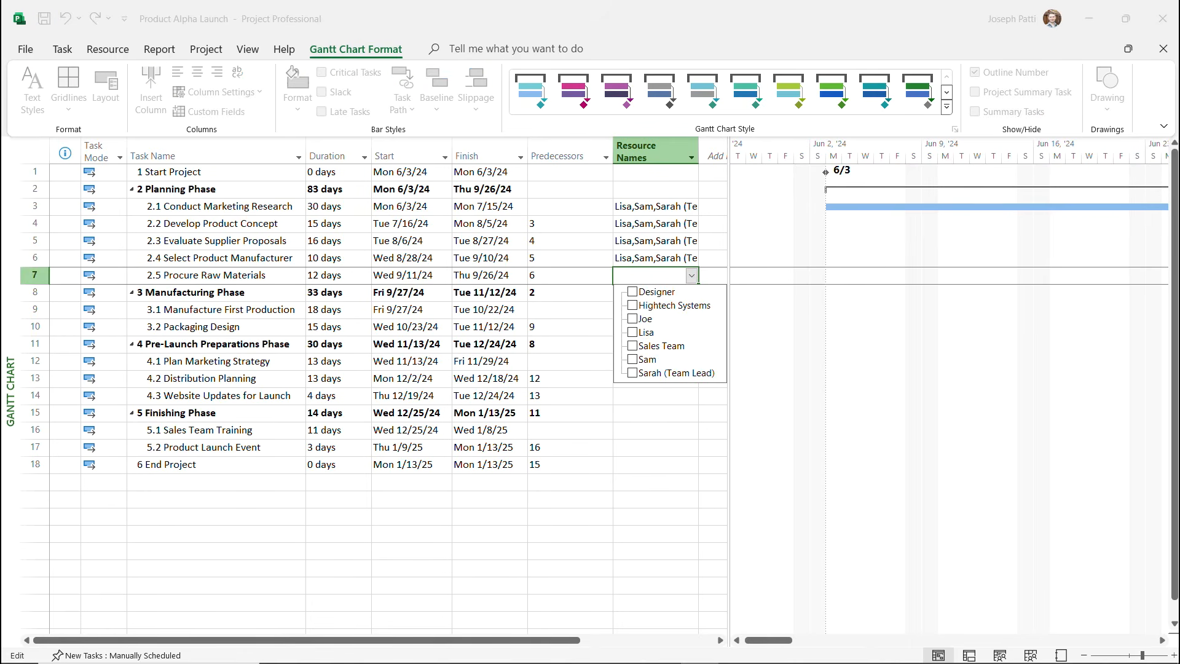
{"action": "key", "text": "Down"}
{"action": "key", "text": "Down"}
{"action": "key", "text": "Down"}
{"action": "key", "text": "Up"}
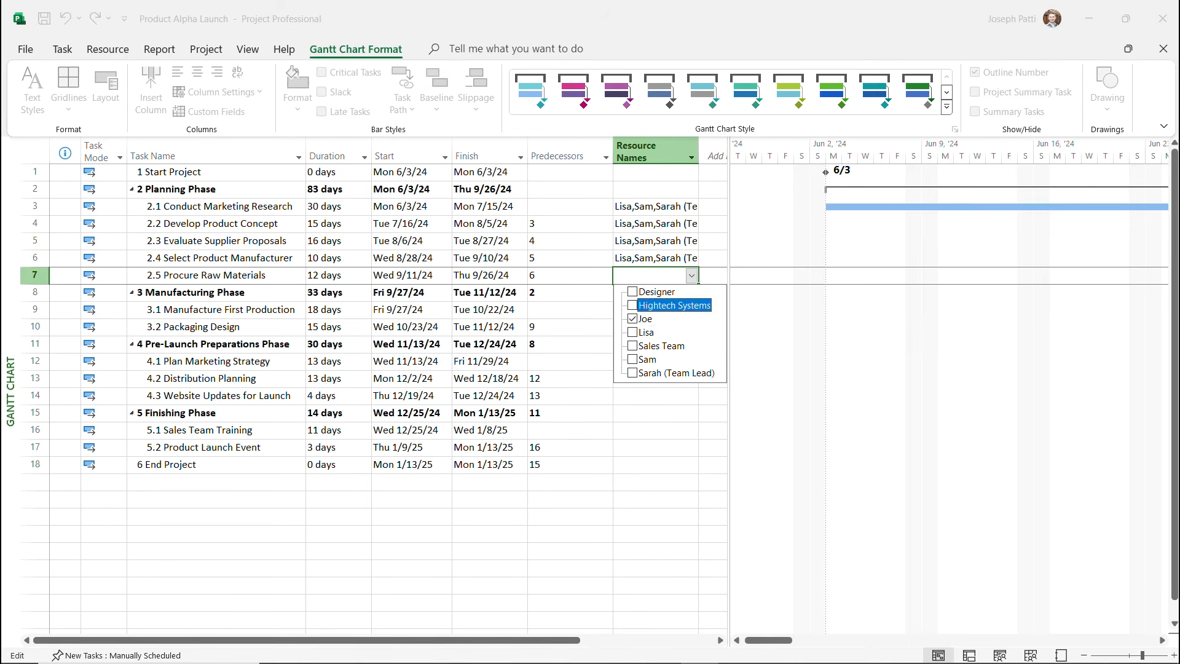
{"action": "key", "text": "Return"}
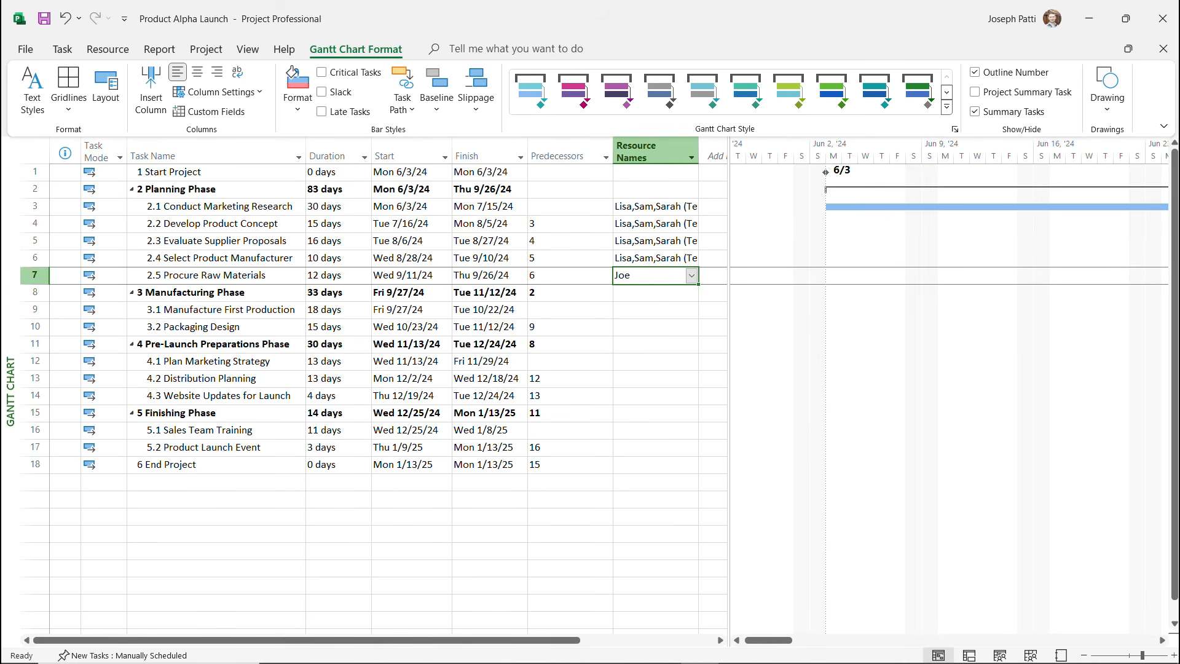
Assign resource 1 and the team lead to task 3.1 Manufacture First Production and fill the assignment down to task 3.2 Packaging Design
{"action": "left_click", "coordinate": [650, 310]}
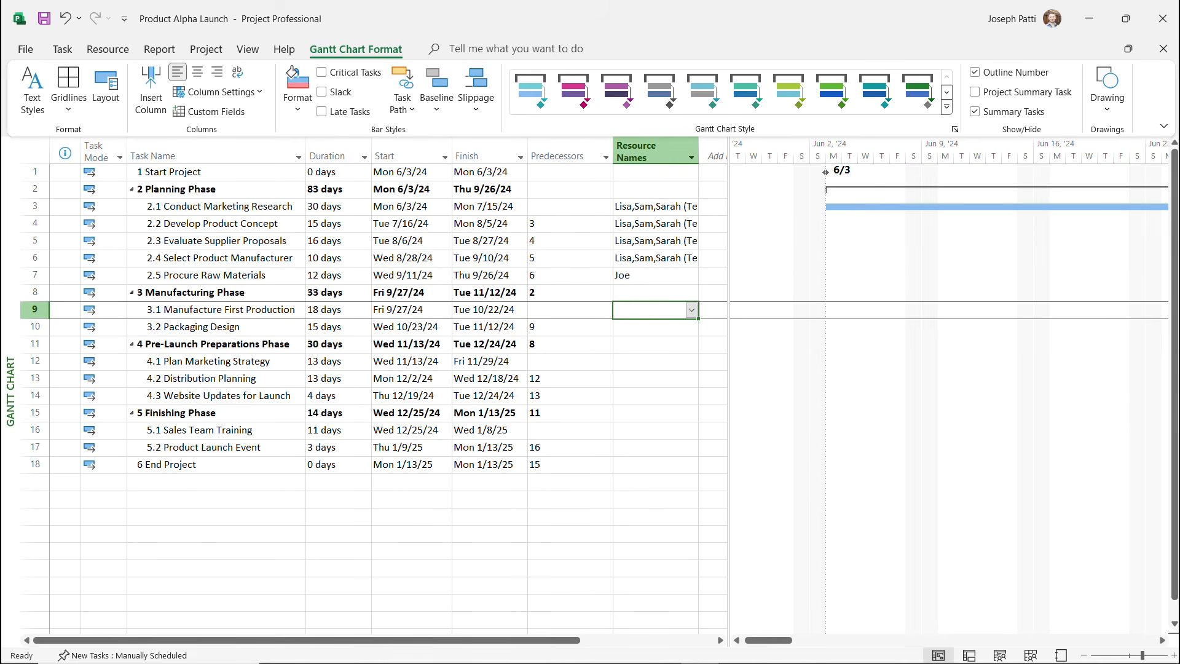
{"action": "key", "text": "alt+Down"}
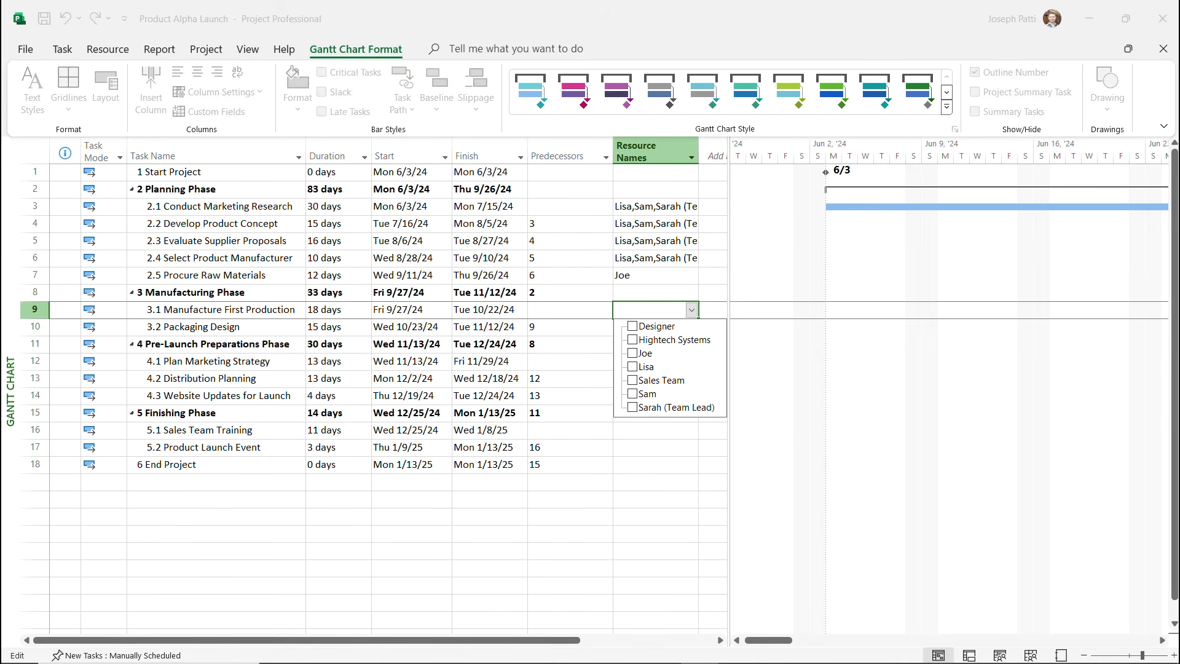
{"action": "key", "text": "Down"}
{"action": "key", "text": "Down"}
{"action": "key", "text": "Down"}
{"action": "key", "text": "Up"}
{"action": "key", "text": "Down"}
{"action": "key", "text": "Down"}
{"action": "key", "text": "Down"}
{"action": "key", "text": "Up"}
{"action": "key", "text": "Down"}
{"action": "key", "text": "Down"}
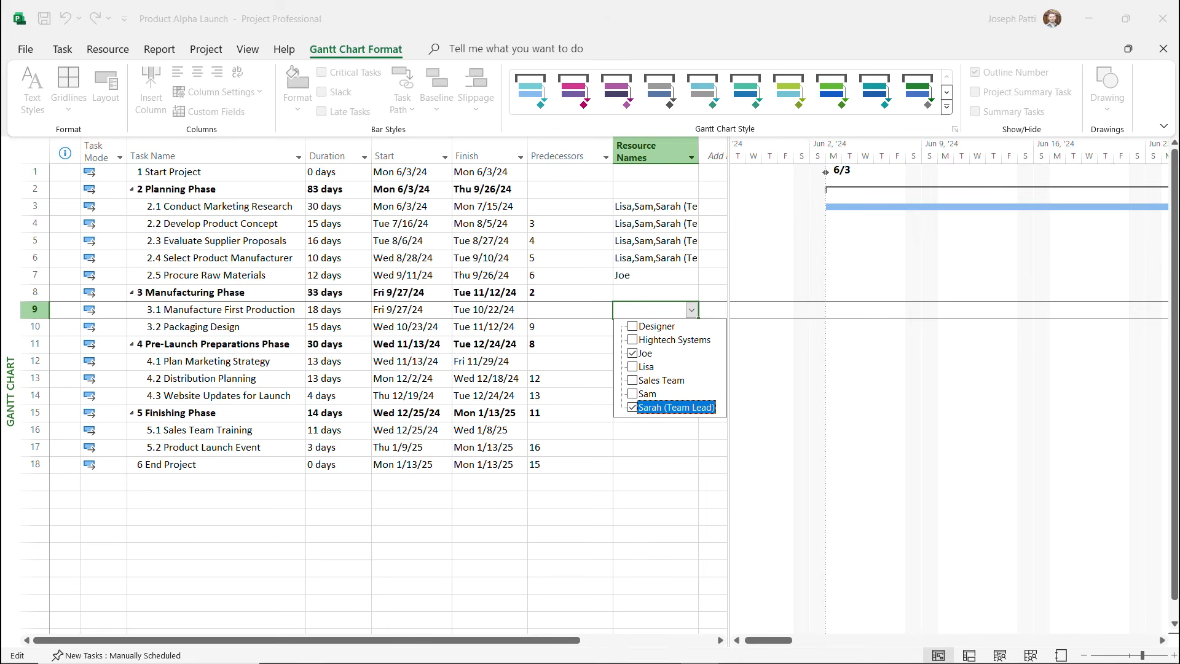
{"action": "key", "text": "Return"}
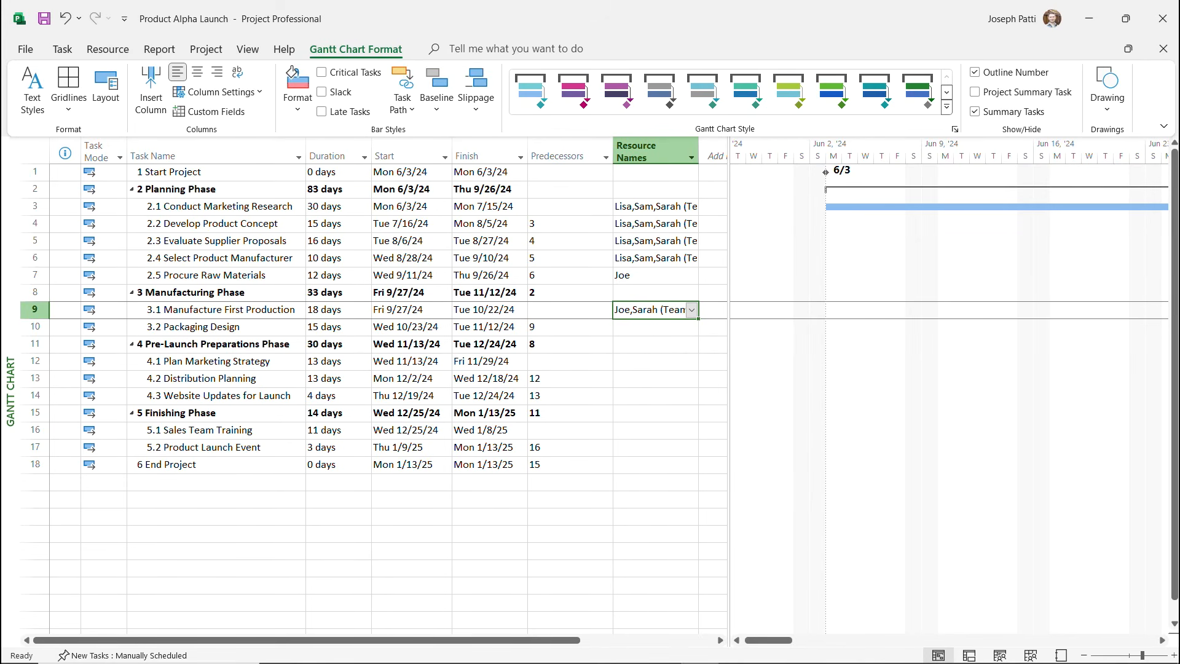
{"action": "key", "text": "shift+Down"}
{"action": "key", "text": "ctrl+d"}
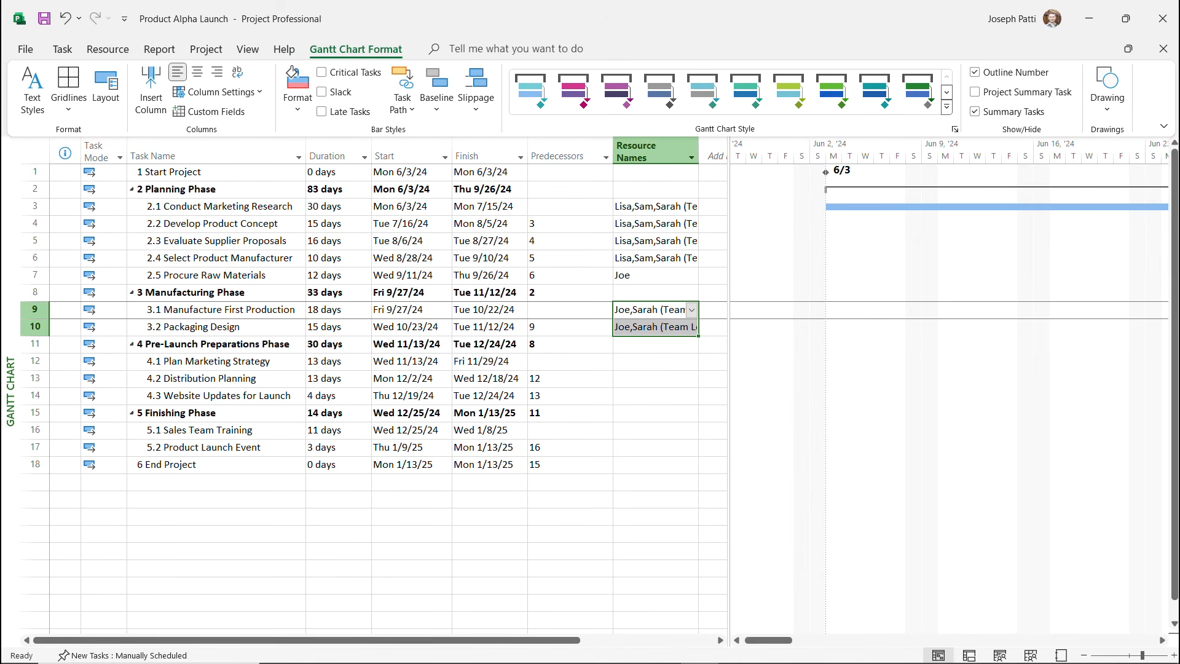
Assign resources 2 (the team lead), 3 and 4 to task 4.1 Plan Marketing Strategy and fill the assignment down to 4.2 Distribution Planning
{"action": "left_click", "coordinate": [651, 361]}
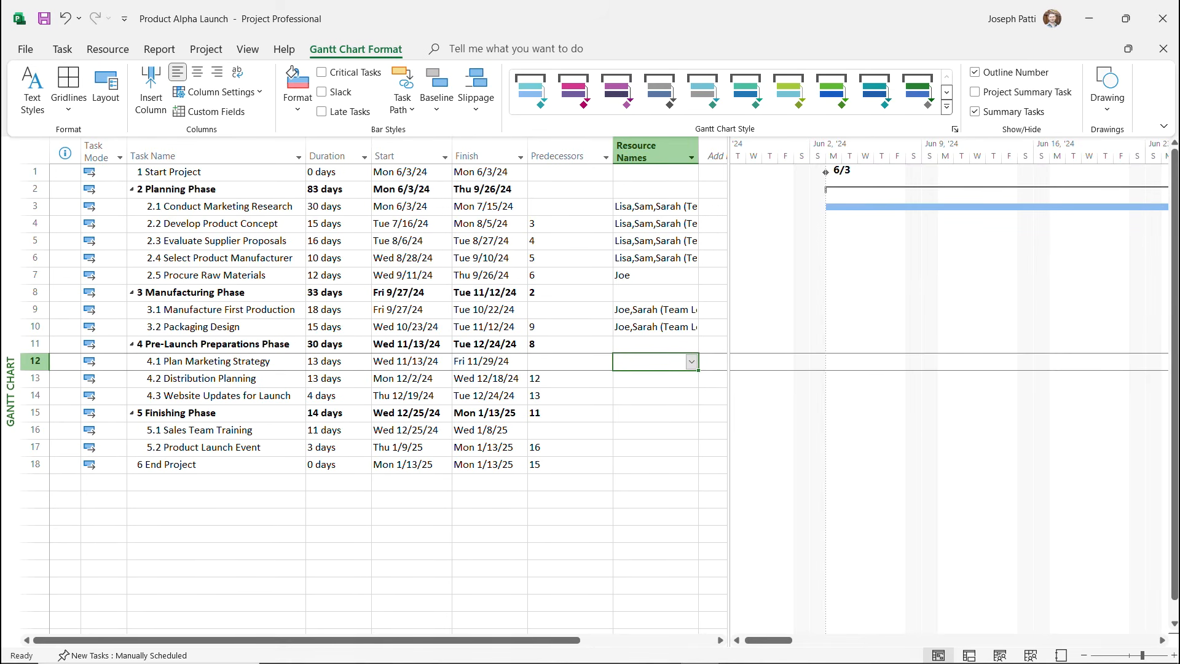
{"action": "key", "text": "alt+Down"}
{"action": "key", "text": "Down"}
{"action": "key", "text": "Down"}
{"action": "key", "text": "Down"}
{"action": "key", "text": "space"}
{"action": "key", "text": "Down"}
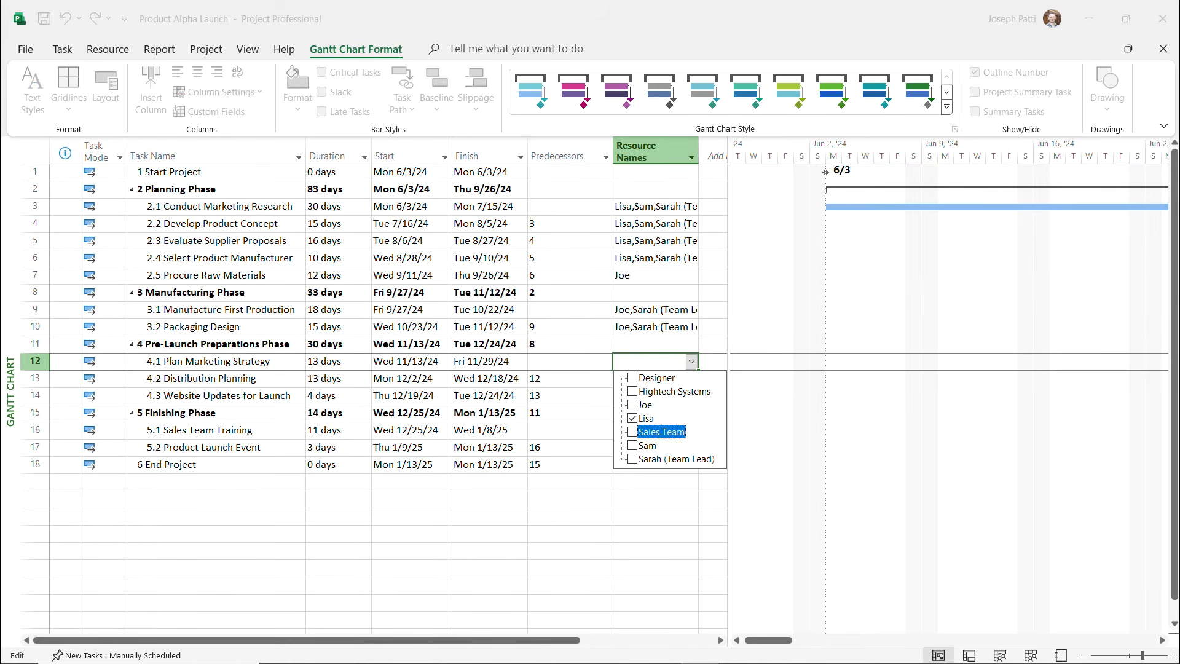
{"action": "key", "text": "Down"}
{"action": "key", "text": "space"}
{"action": "key", "text": "Down"}
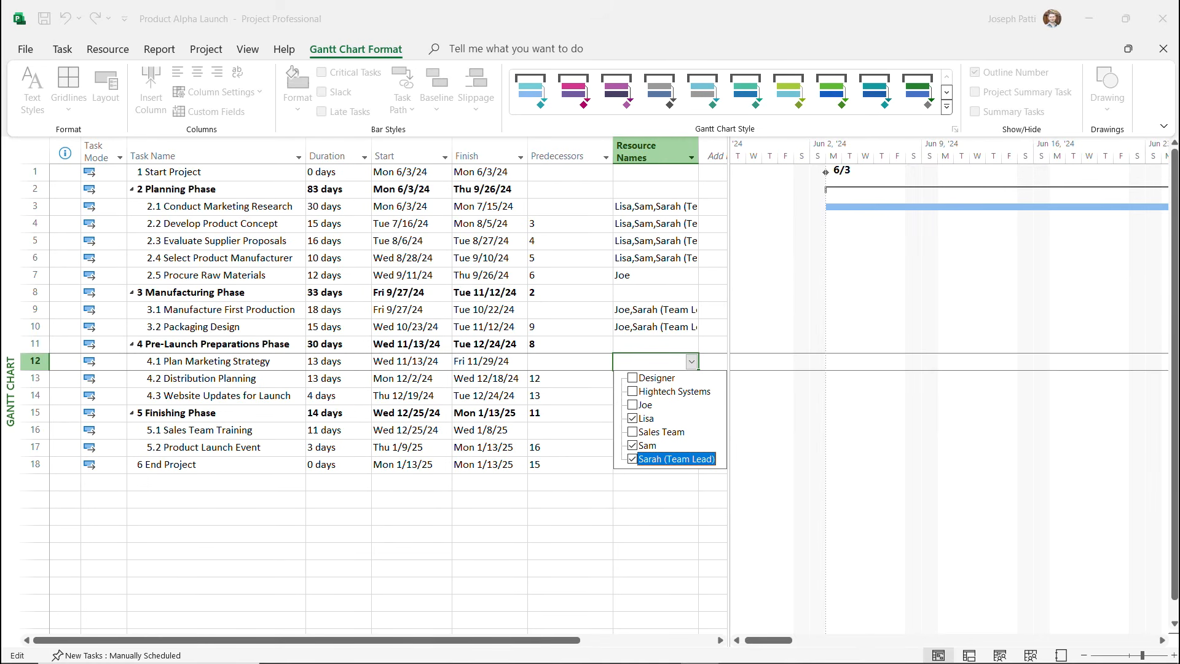
{"action": "key", "text": "Return"}
{"action": "key", "text": "shift+Down"}
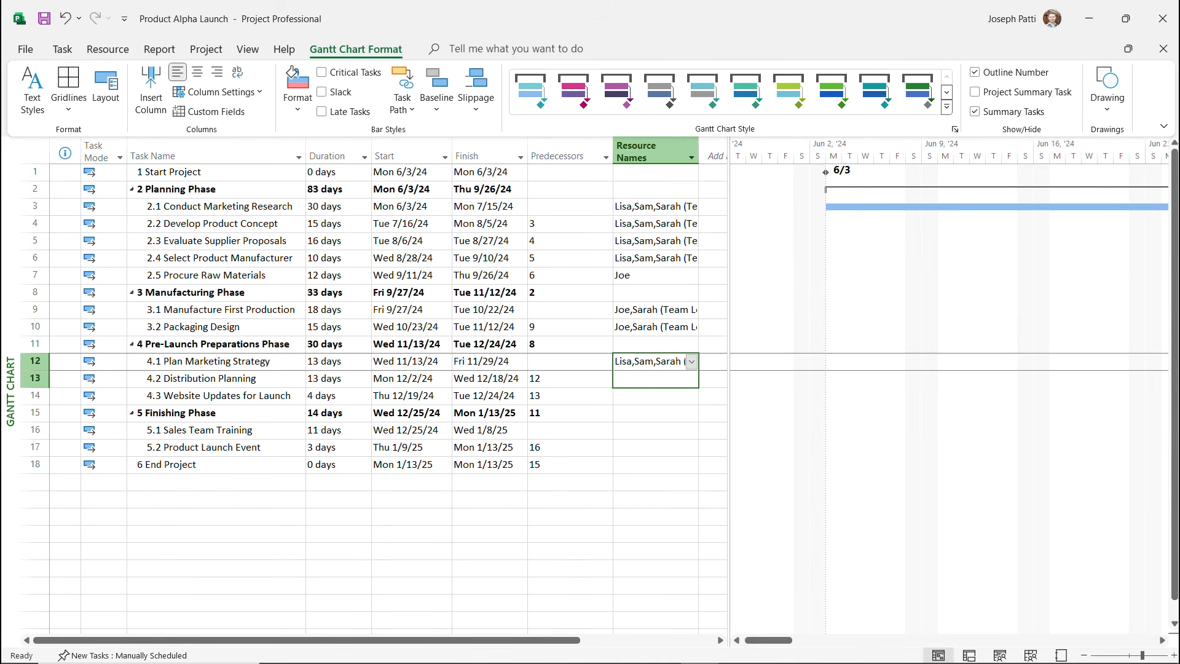
{"action": "key", "text": "ctrl+d"}
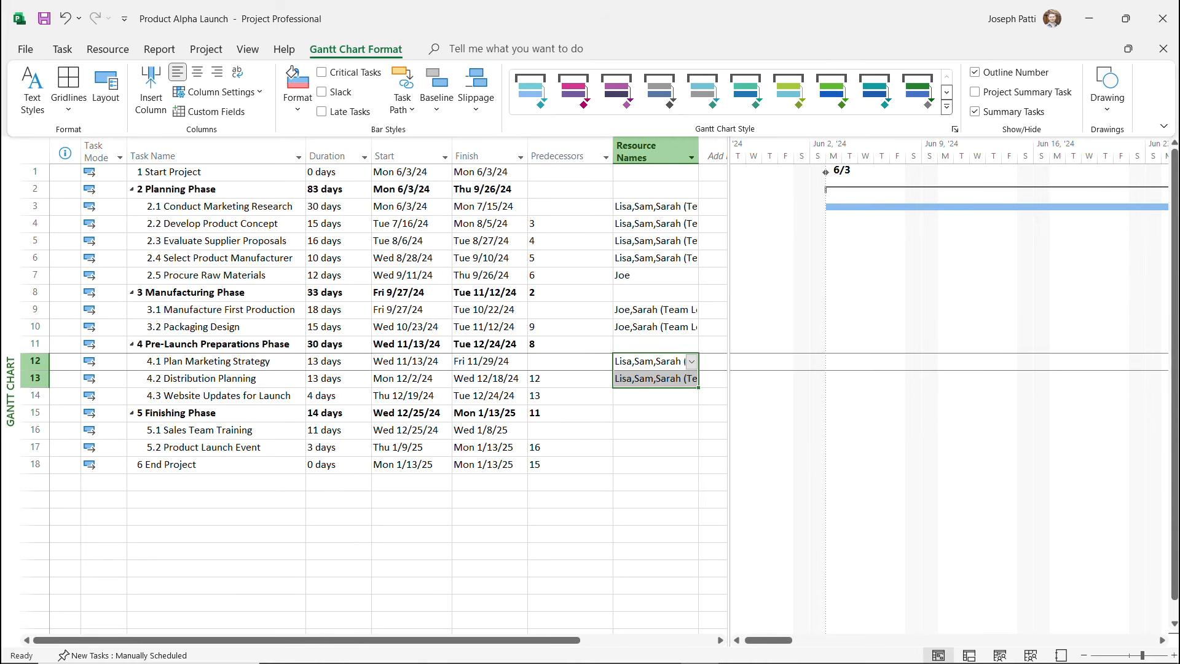
Assign Hightech Systems as the resource of task 4.3 Website Updates for Launch
{"action": "left_click", "coordinate": [651, 395]}
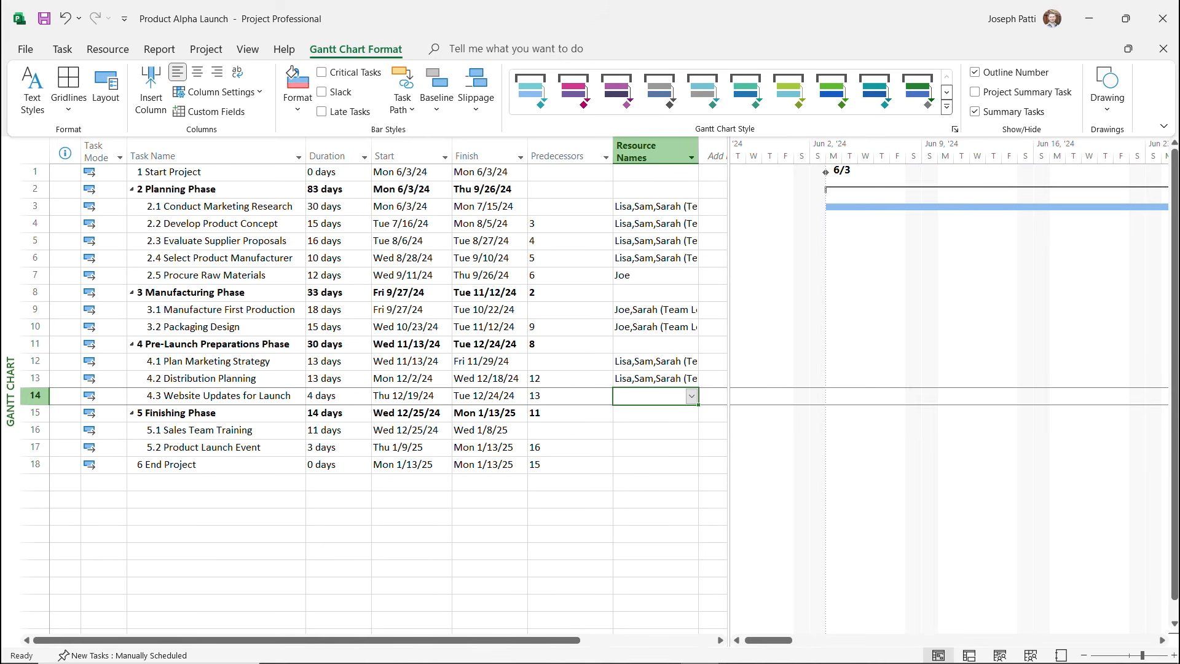
{"action": "left_click", "coordinate": [692, 396]}
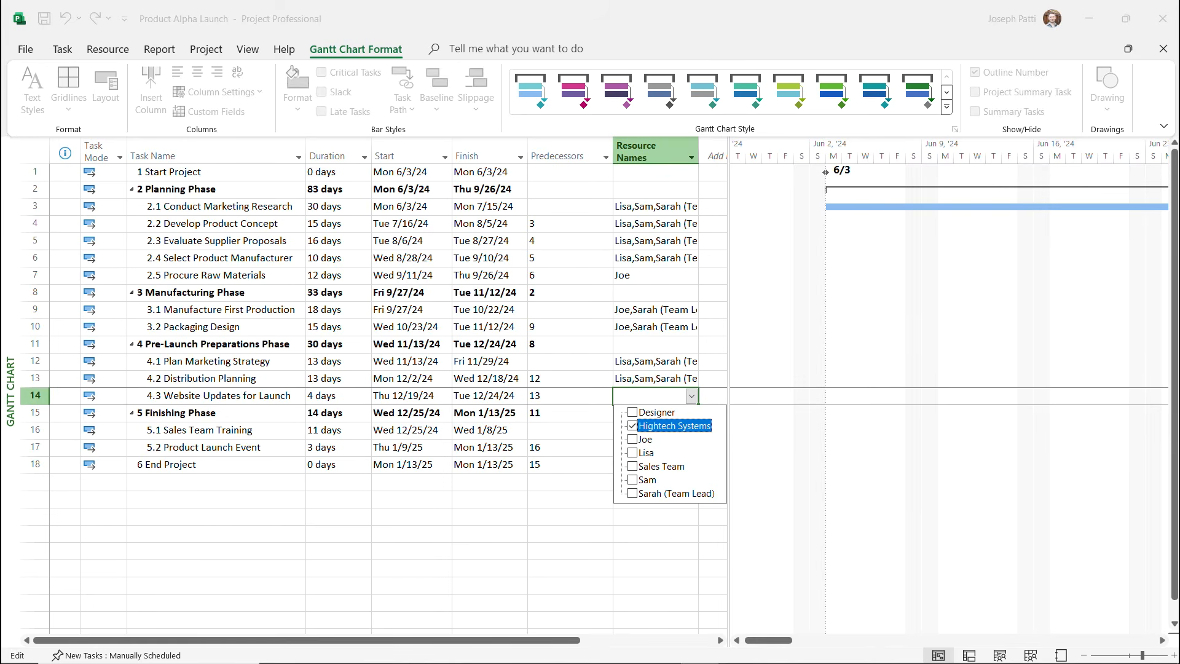
{"action": "key", "text": "Return"}
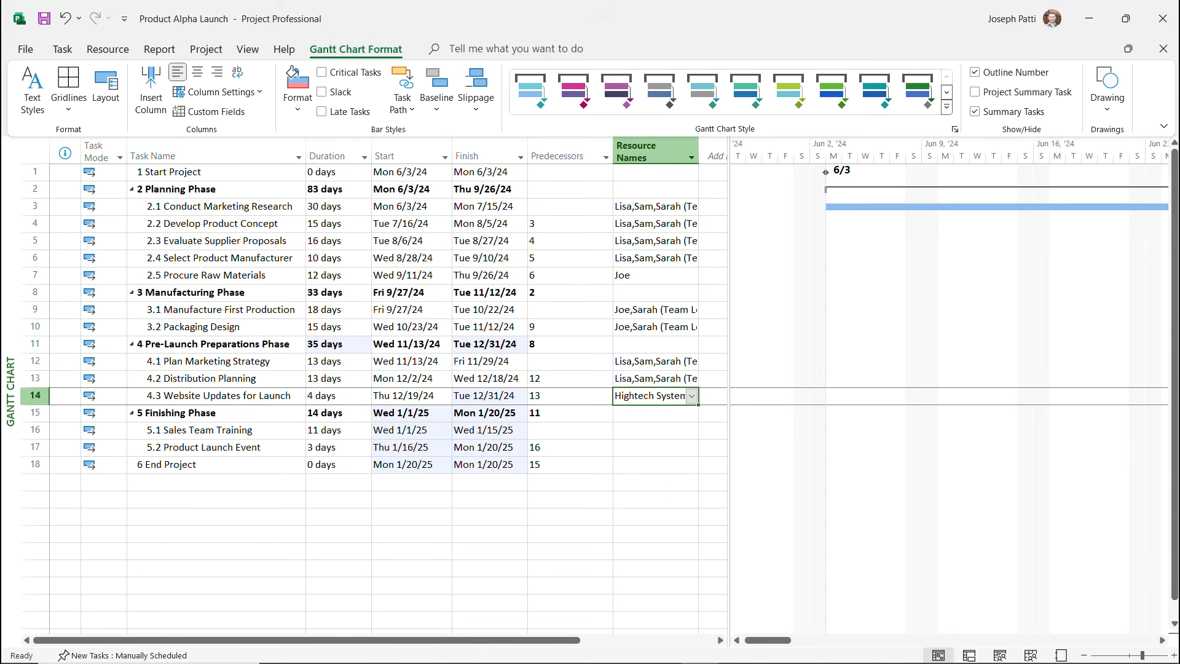
Assign the Sales Team resource to task 5.1 Sales Team Training
{"action": "left_click", "coordinate": [651, 430]}
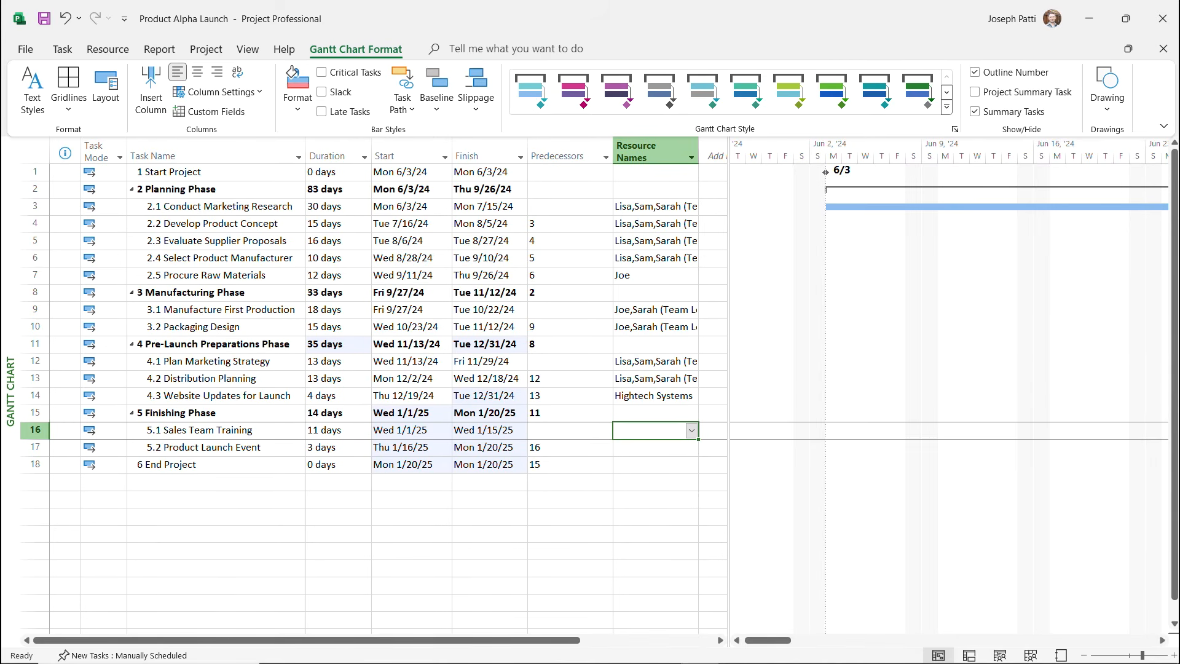
{"action": "left_click", "coordinate": [691, 431]}
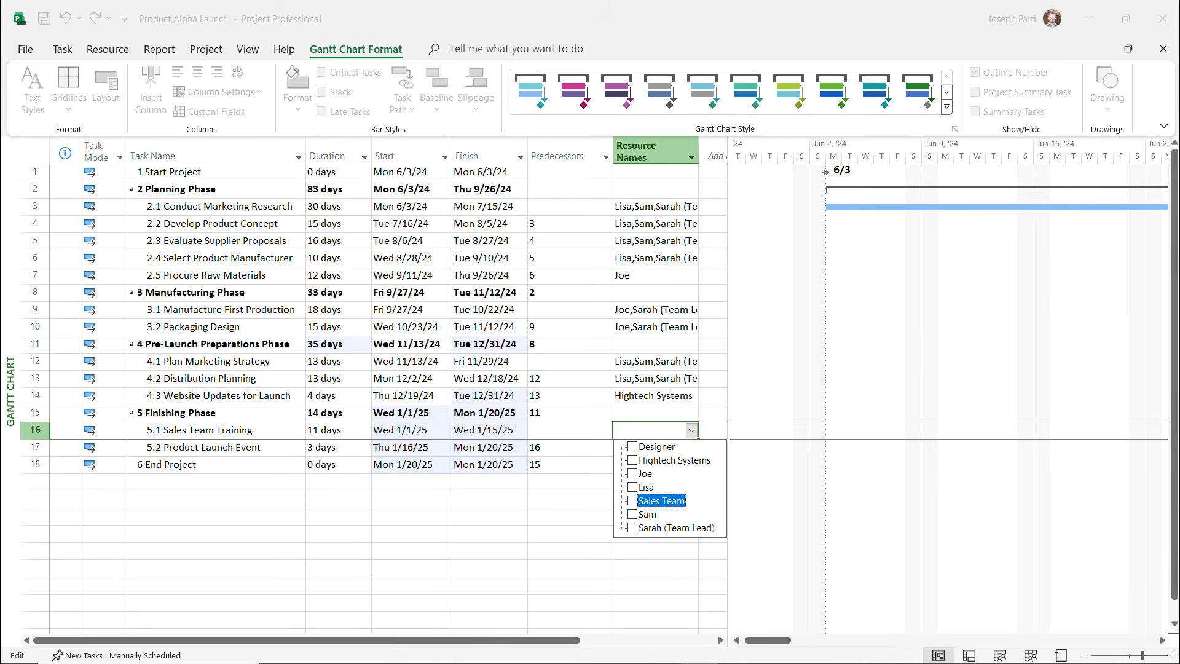
{"action": "key", "text": "Return"}
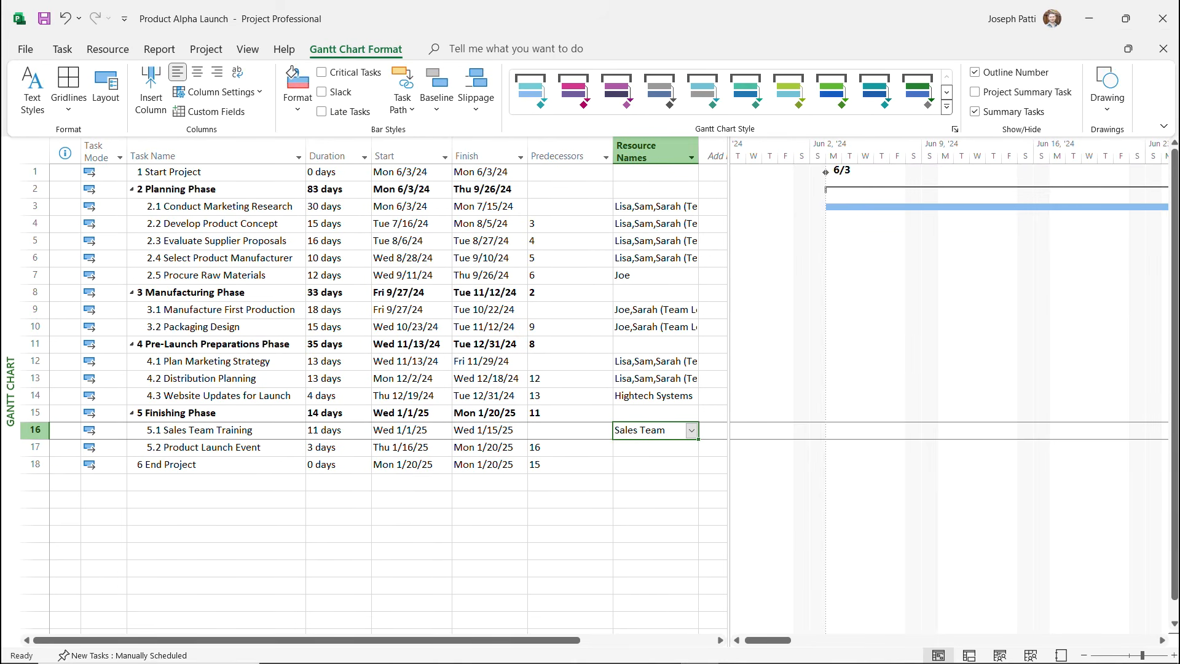
{"action": "key", "text": "shift+Down"}
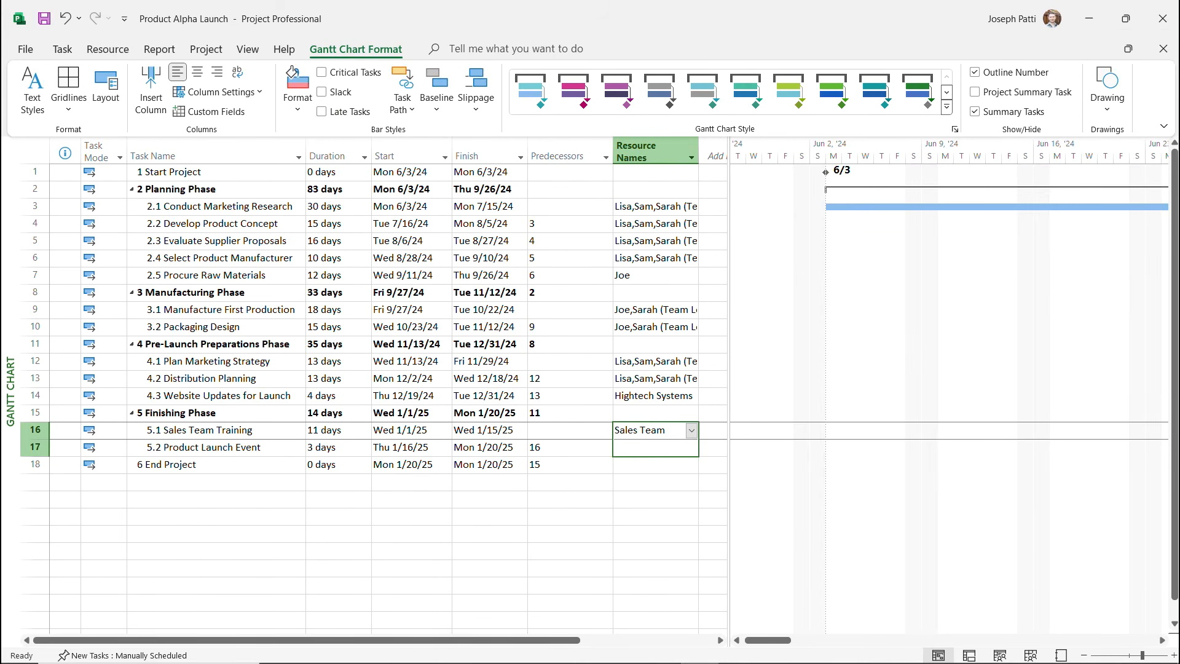
{"action": "key", "text": "shift+Up"}
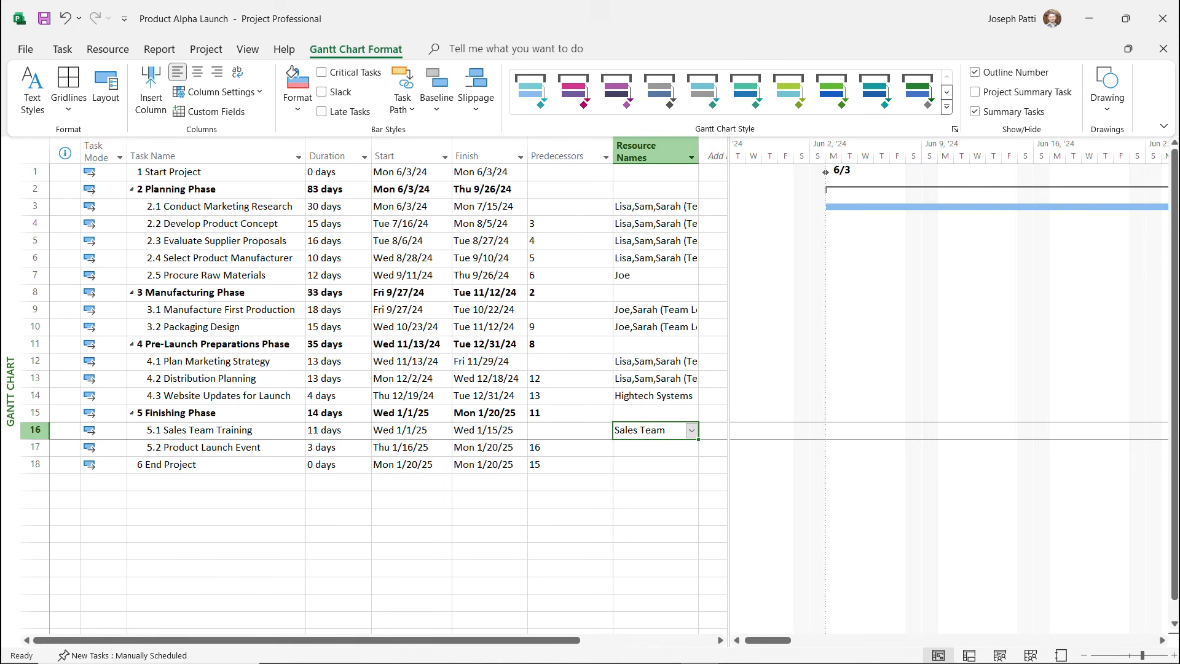
Assign resource 1 and the team lead to task 5.2 Product Launch Event
{"action": "key", "text": "Down"}
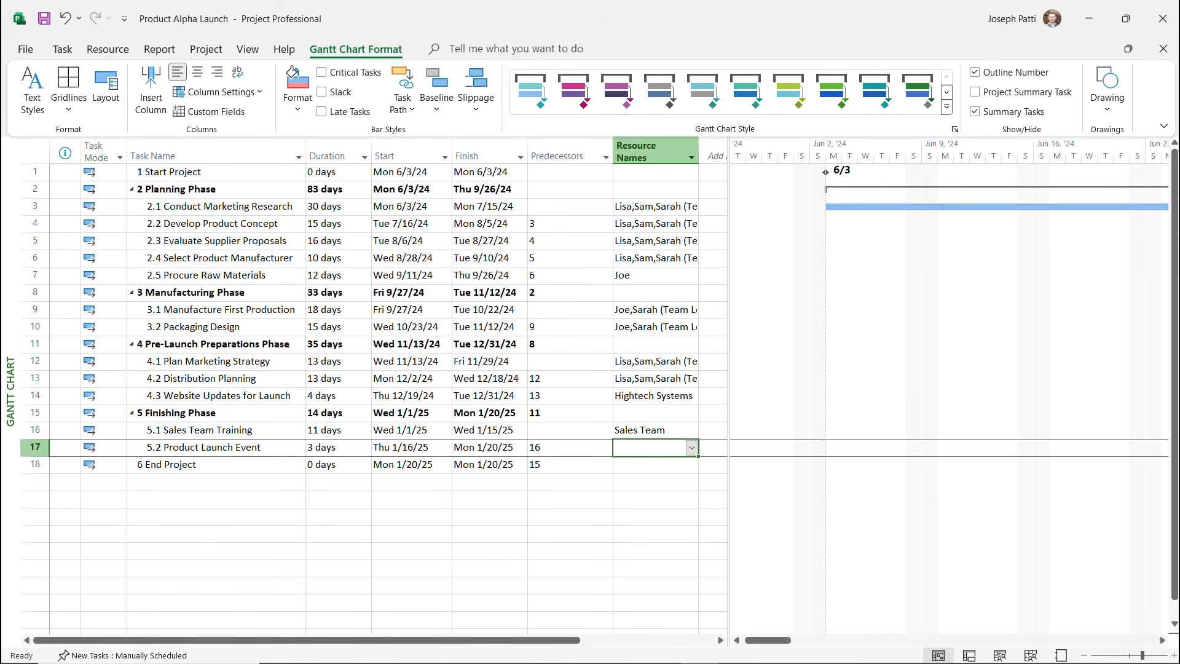
{"action": "key", "text": "alt+Down"}
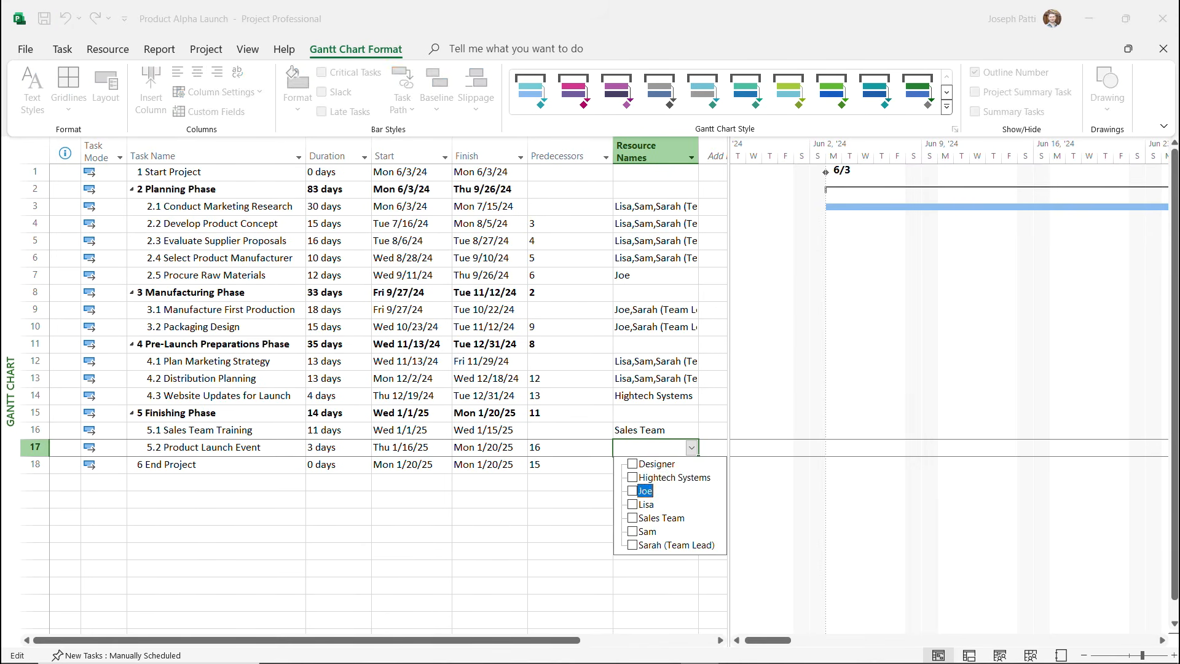
{"action": "key", "text": "Down"}
{"action": "key", "text": "Down"}
{"action": "key", "text": "Down"}
{"action": "key", "text": "Down"}
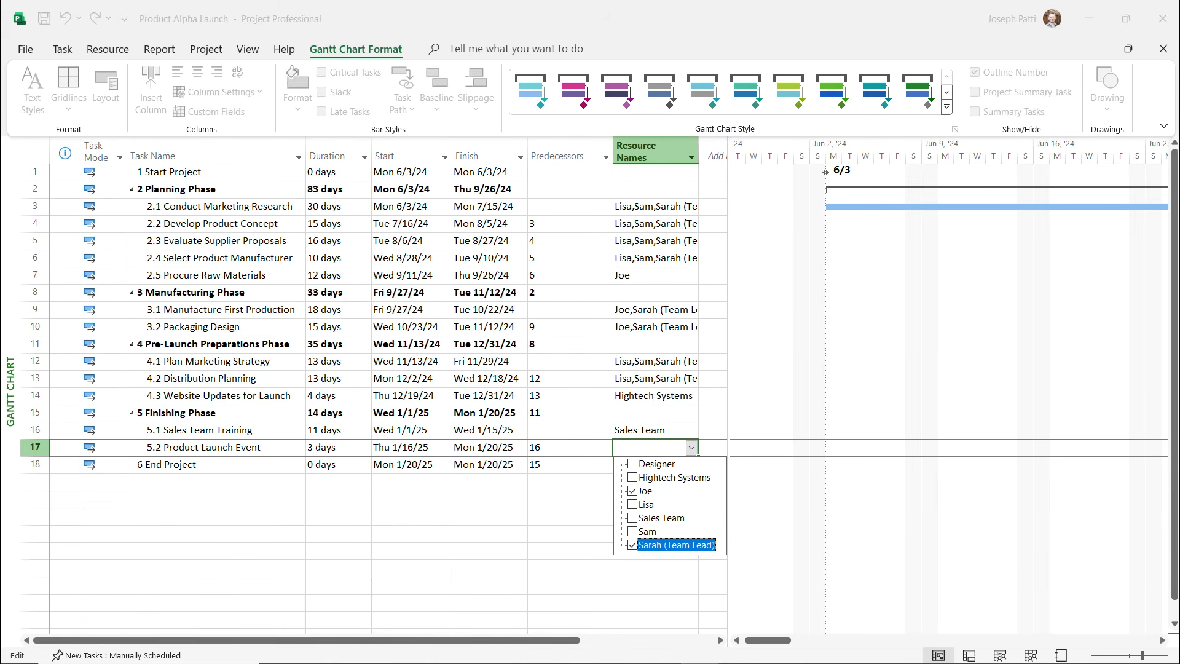
{"action": "key", "text": "Return"}
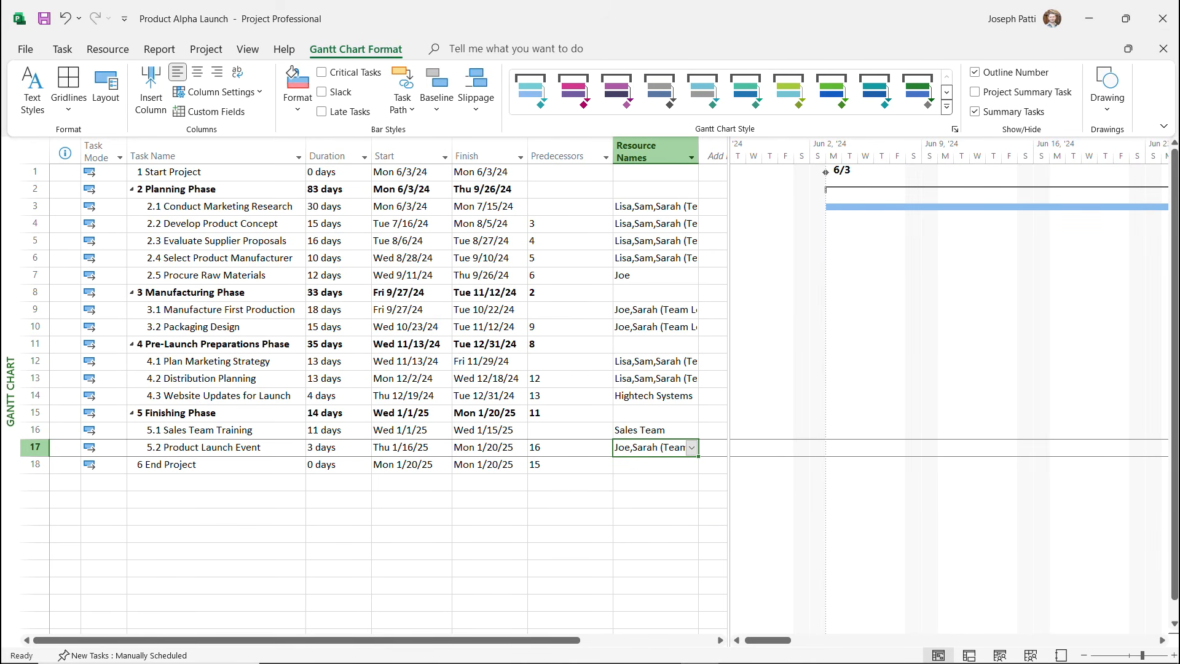
Widen the Resource Names column and the task table area to fit the full resource assignments, and check the resource labels beside the Gantt bars
{"action": "left_click_drag", "start_coordinate": [699, 152], "coordinate": [728, 152]}
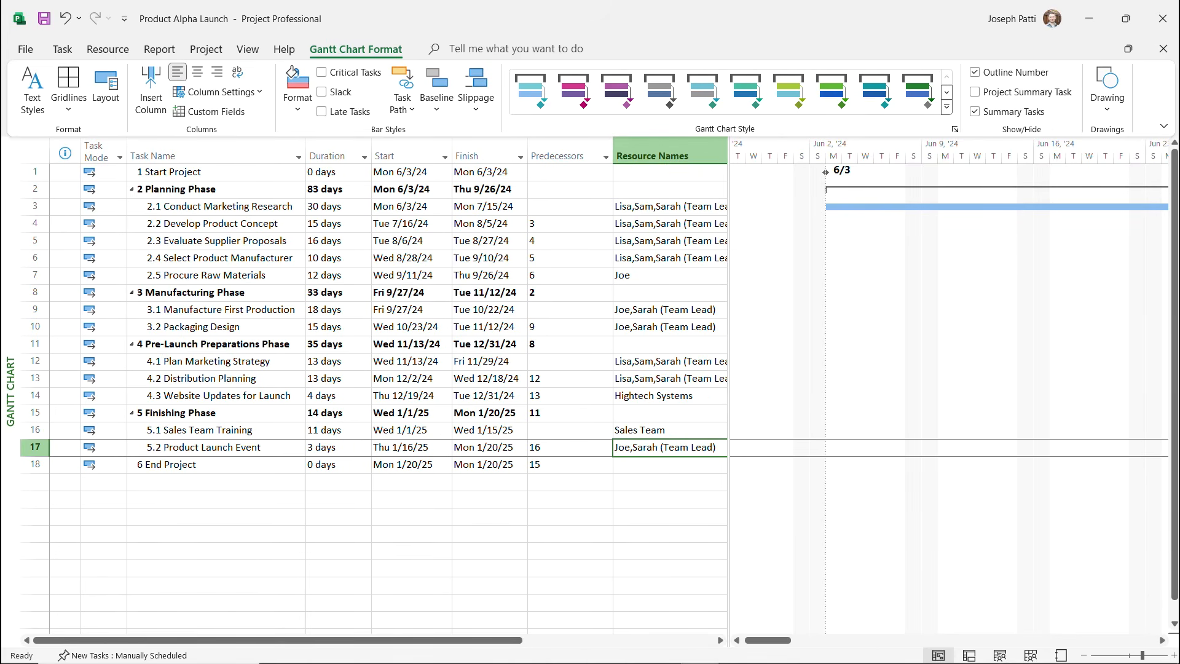
{"action": "left_click_drag", "start_coordinate": [729, 393], "coordinate": [762, 394]}
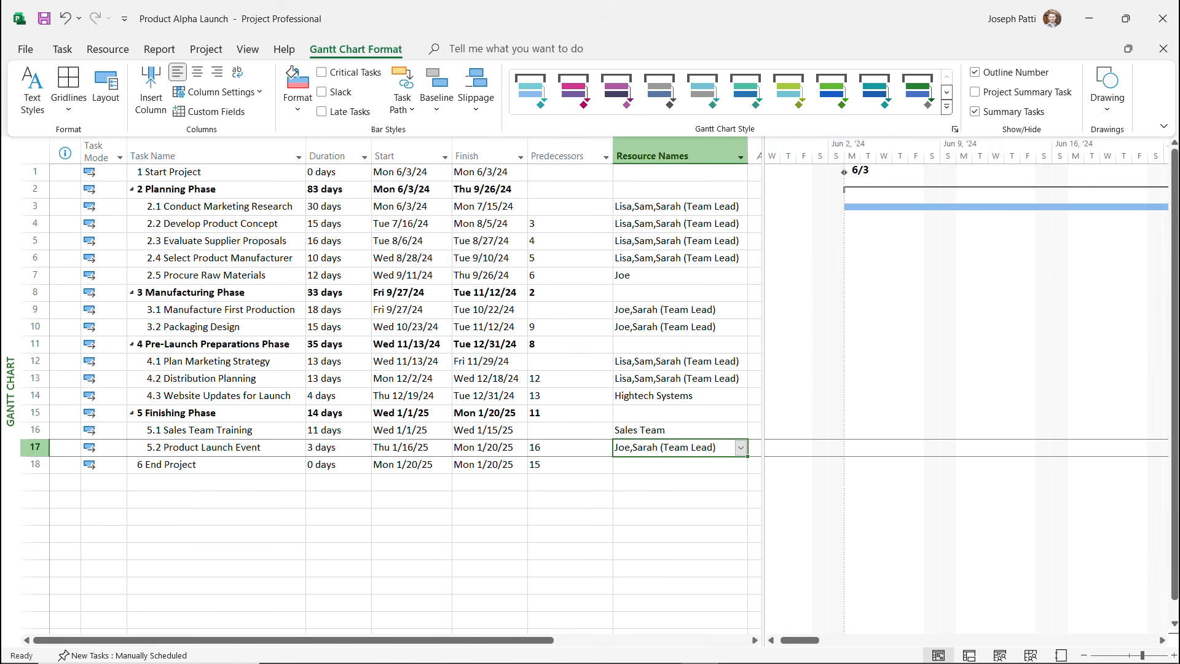
{"action": "left_click_drag", "start_coordinate": [799, 641], "coordinate": [867, 640]}
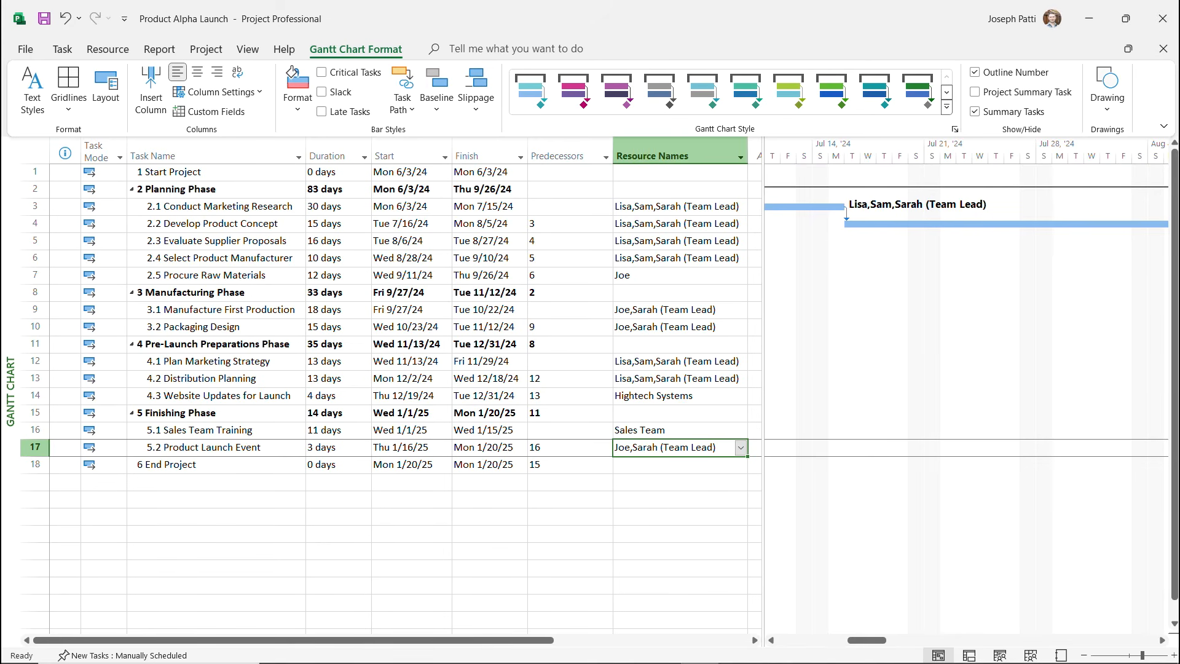
{"action": "left_click", "coordinate": [298, 99]}
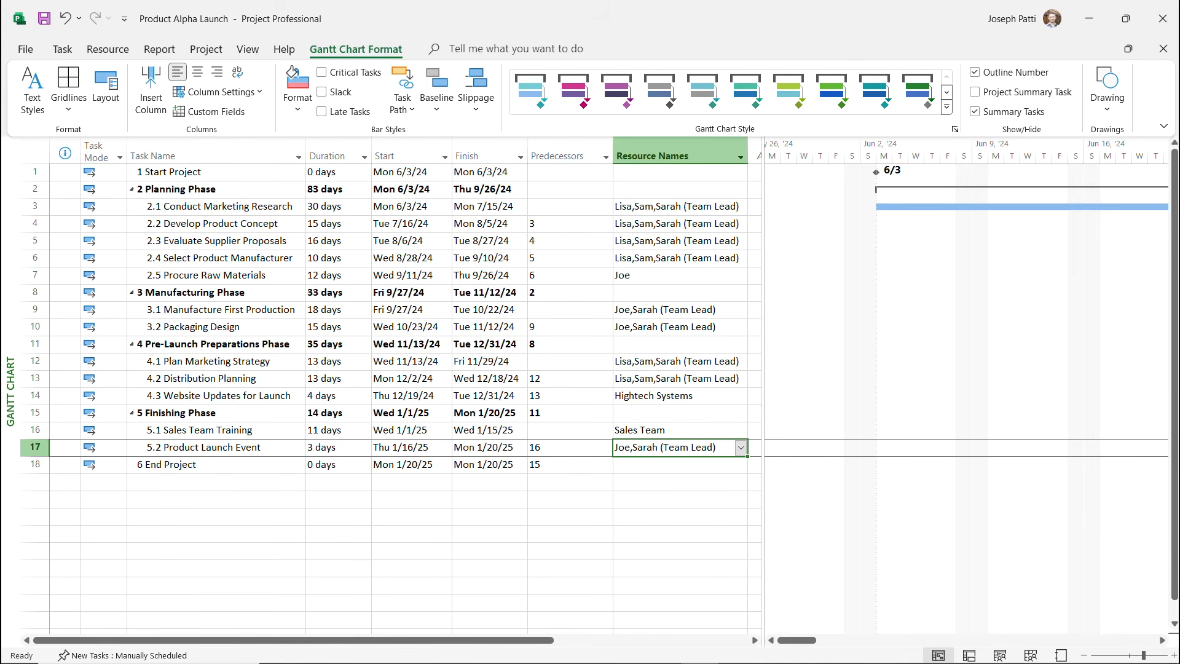
Set the maximum units of resource 1 to 50% in the Resource Sheet
{"action": "right_click", "coordinate": [9, 380]}
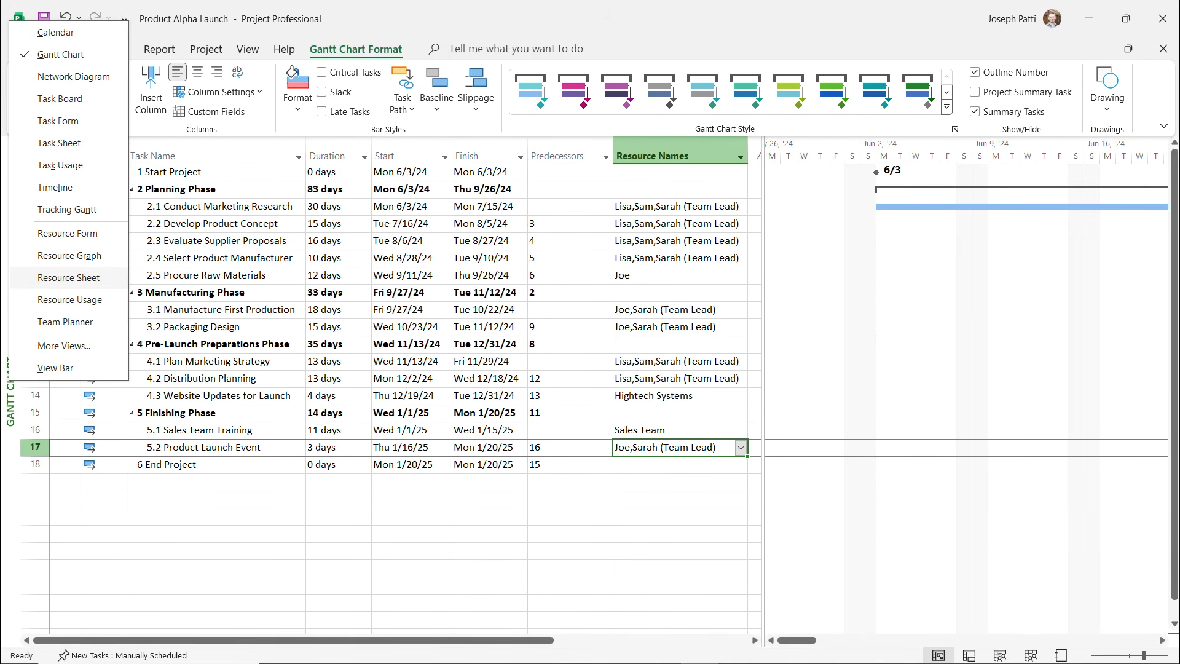
{"action": "left_click", "coordinate": [69, 277]}
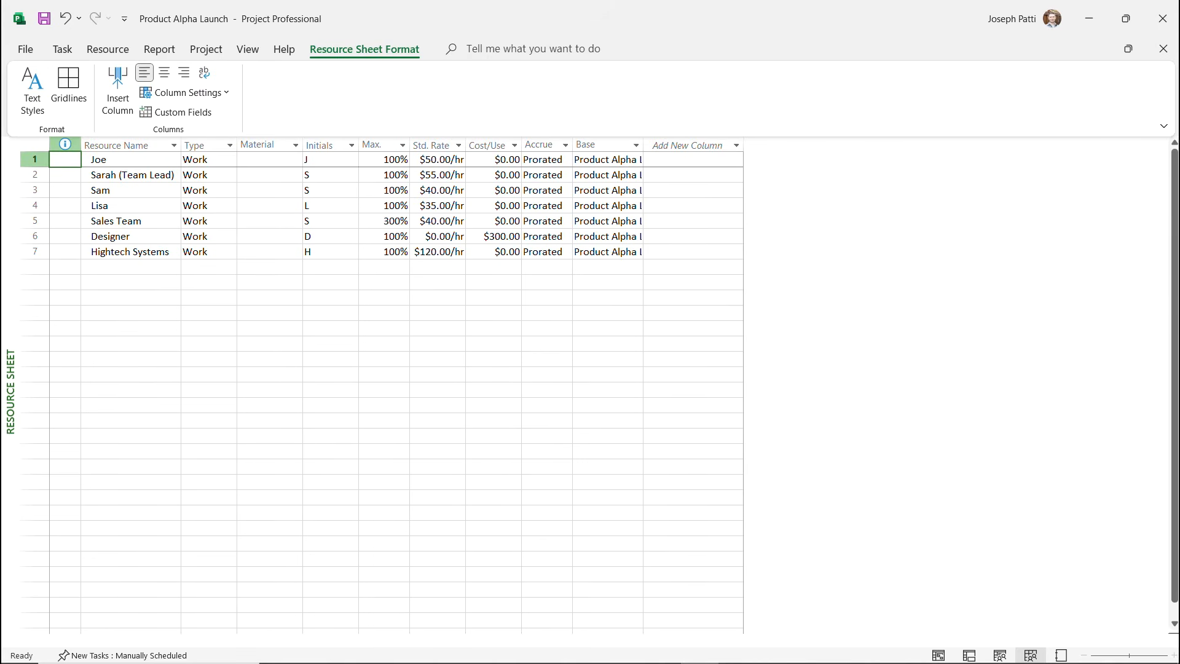
{"action": "left_click", "coordinate": [383, 160]}
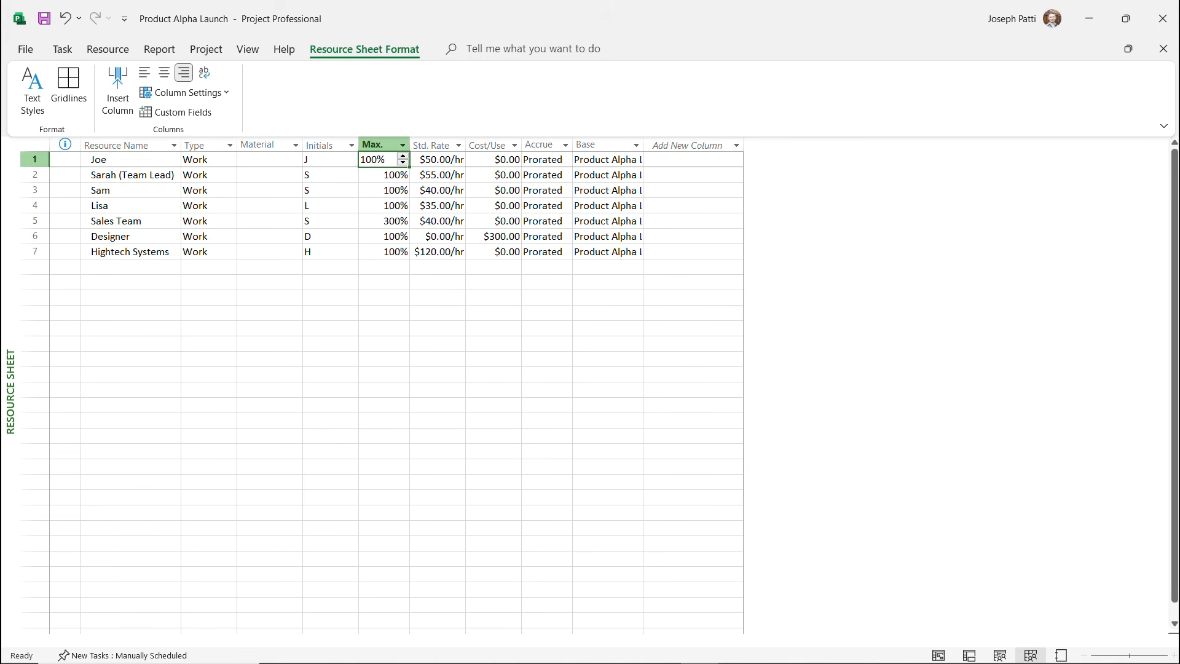
{"action": "type", "text": "50"}
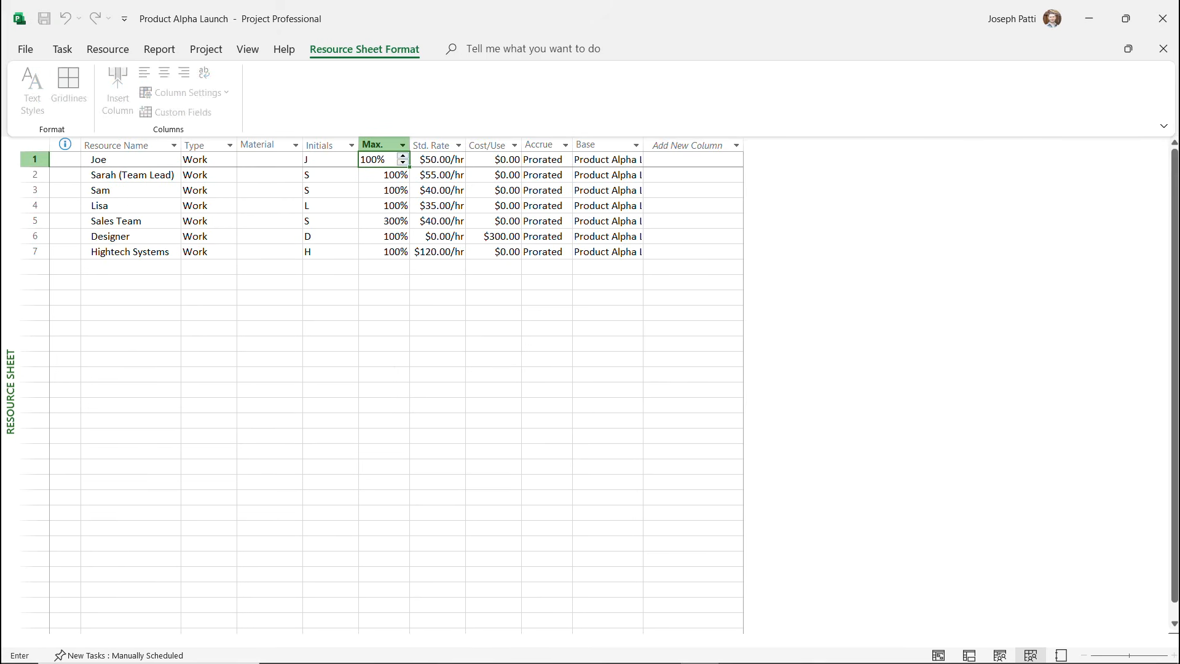
{"action": "key", "text": "Return"}
{"action": "left_click", "coordinate": [270, 266]}
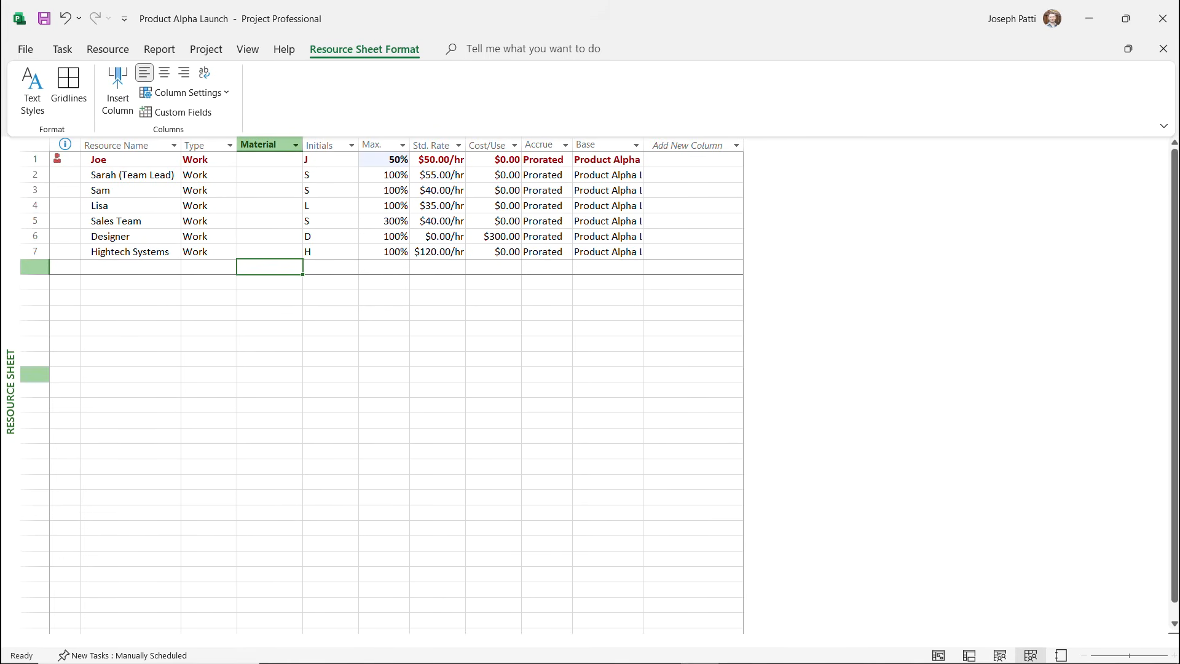
Return to the Gantt Chart view and check the overallocation indicators on tasks 2.5 and 3.1
{"action": "right_click", "coordinate": [13, 382]}
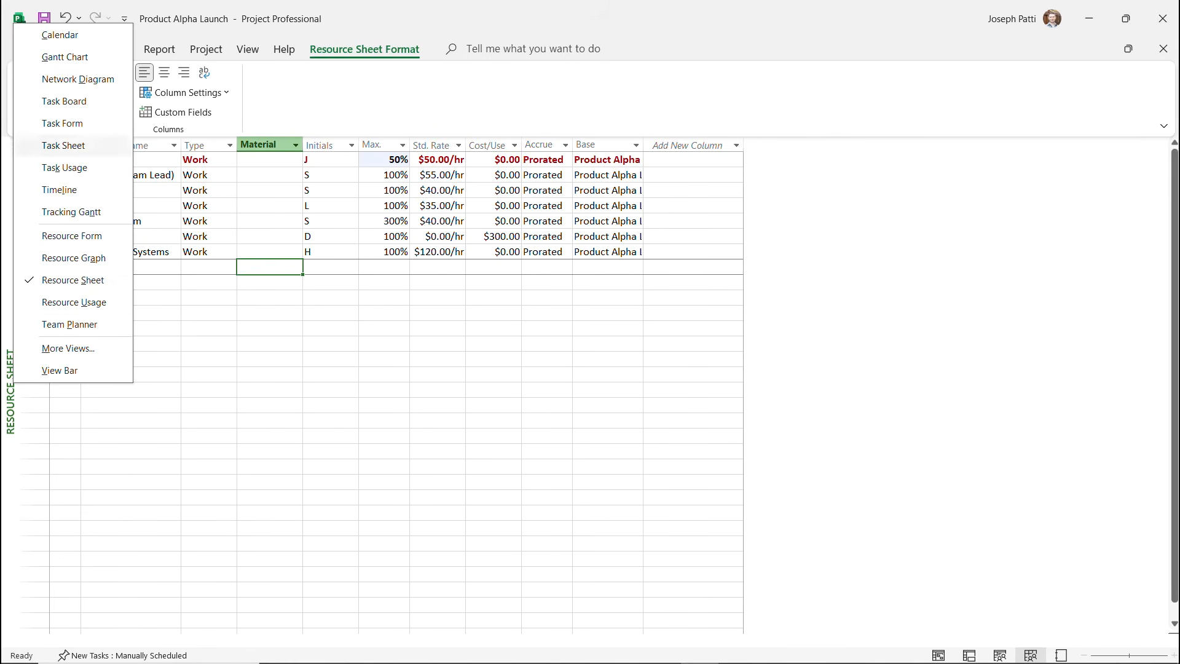
{"action": "left_click", "coordinate": [64, 57]}
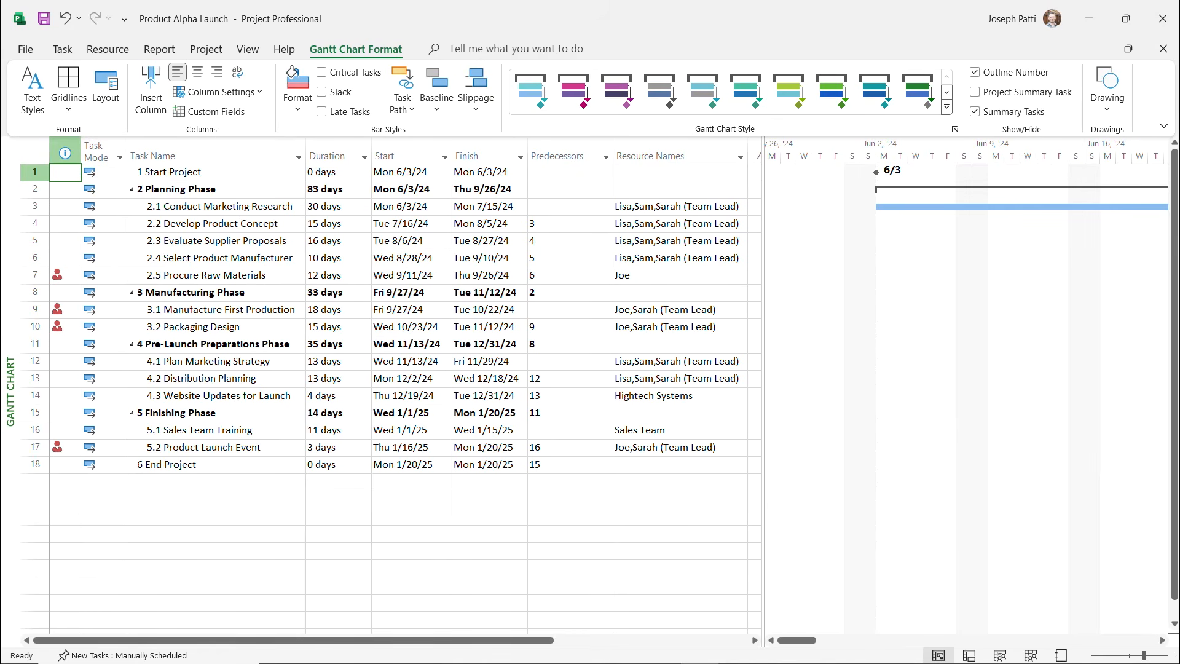
{"action": "left_click", "coordinate": [60, 275]}
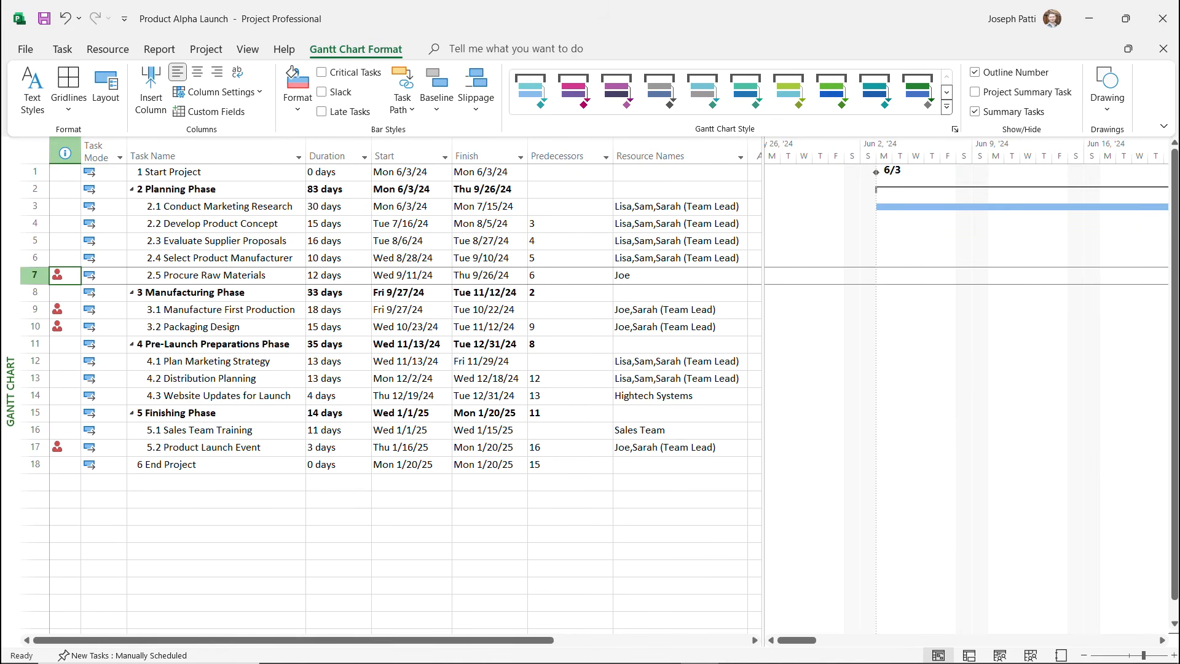
{"action": "left_click", "coordinate": [60, 310]}
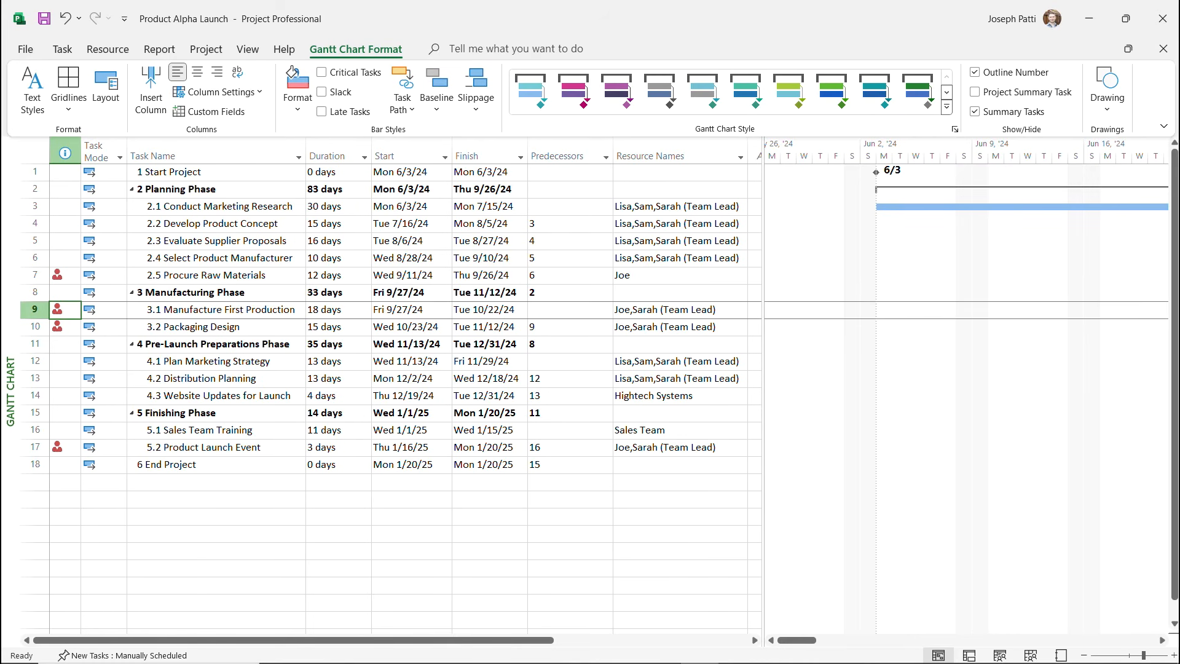
Try reducing resource 1's Procure Raw Materials work to 4 hours on Wednesday, September 11, in Resource Usage, and undo it
{"action": "right_click", "coordinate": [13, 388]}
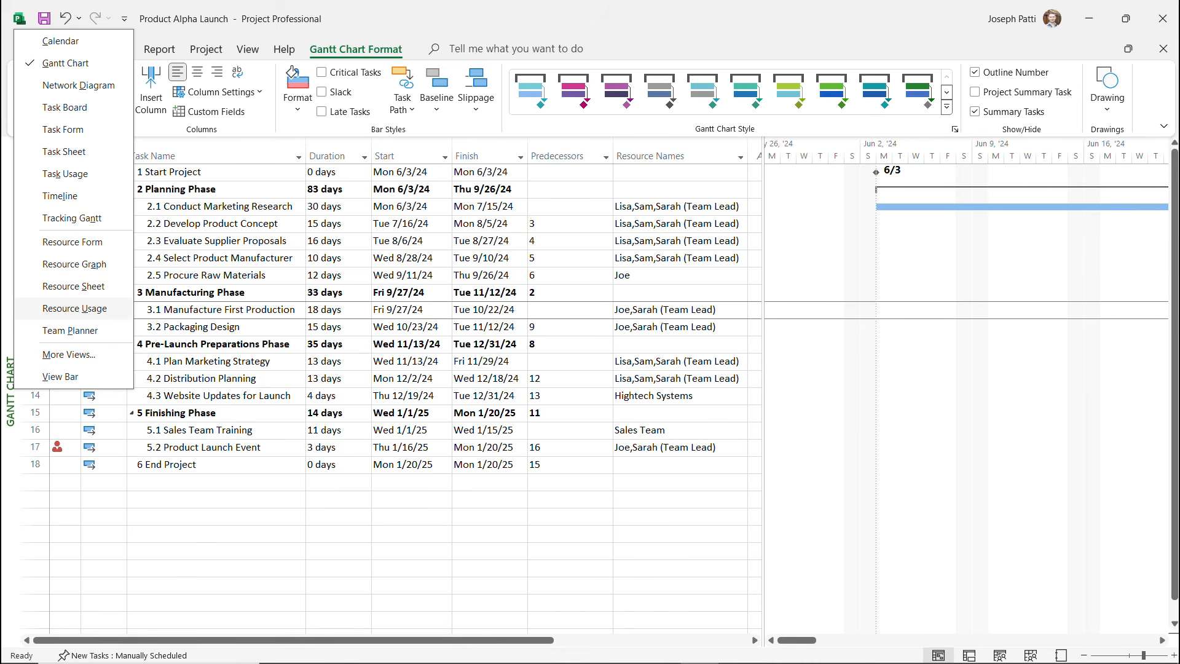
{"action": "left_click", "coordinate": [74, 308]}
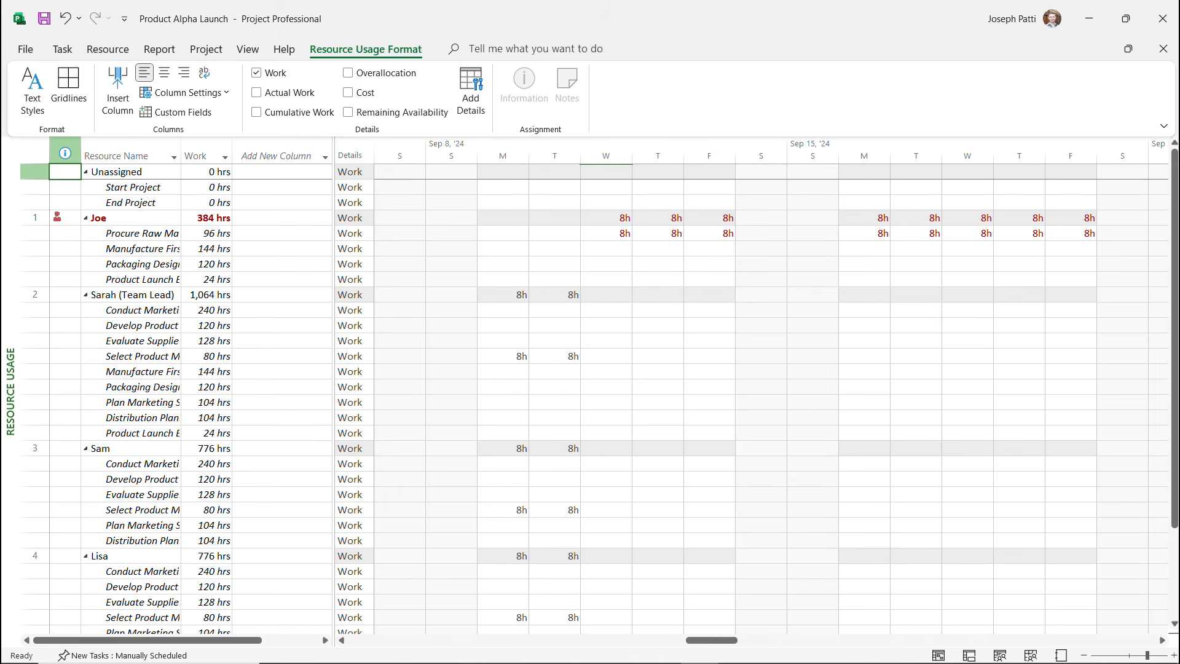
{"action": "left_click", "coordinate": [606, 234]}
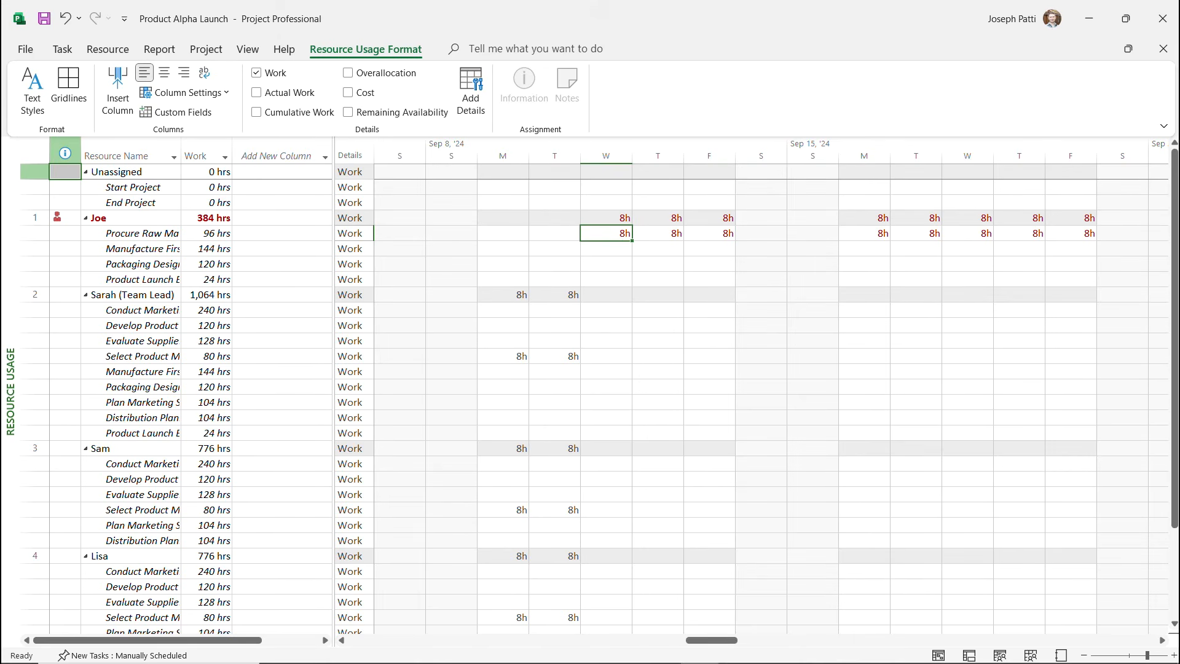
{"action": "type", "text": "4"}
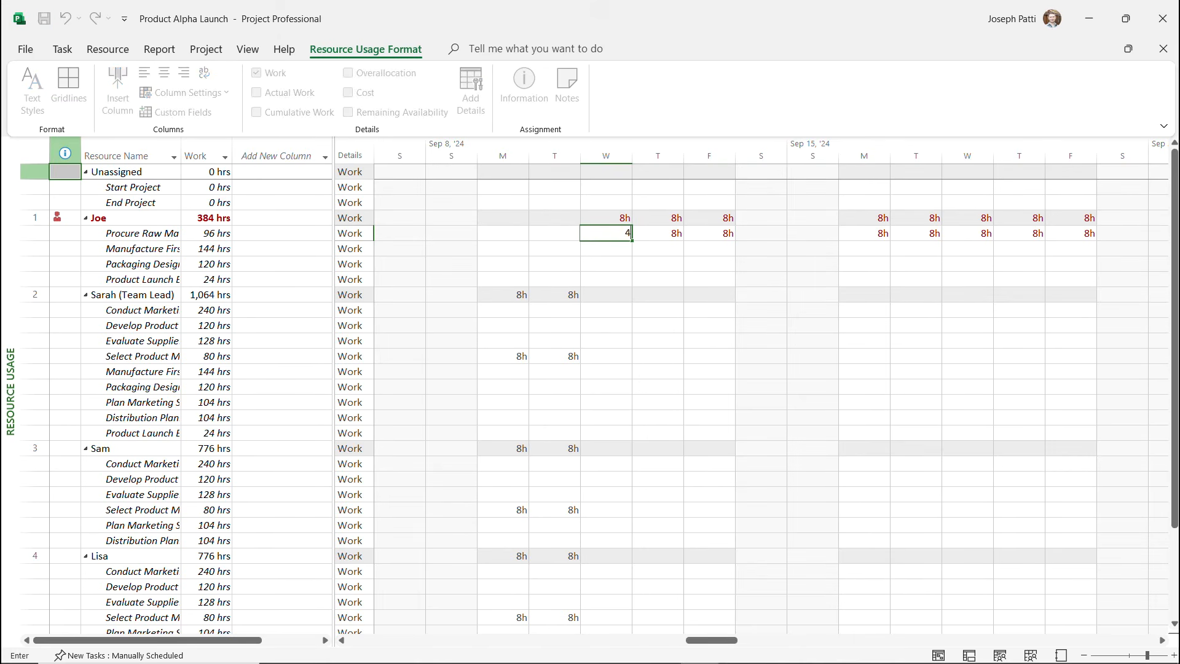
{"action": "left_click", "coordinate": [606, 264]}
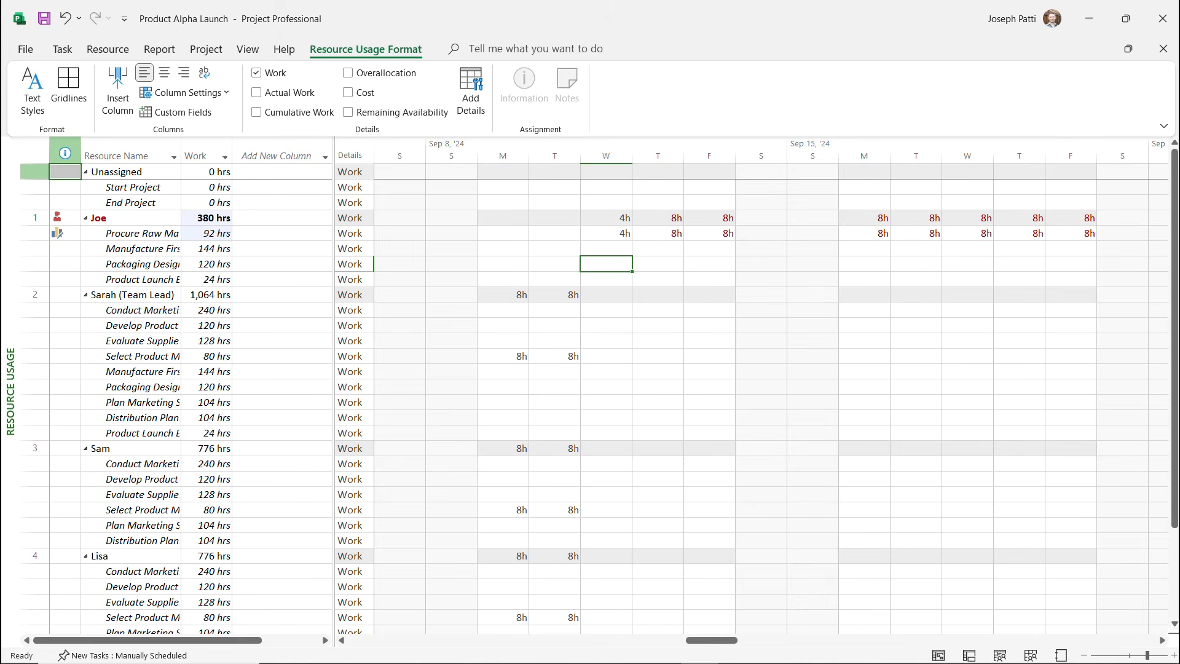
{"action": "key", "text": "ctrl+z"}
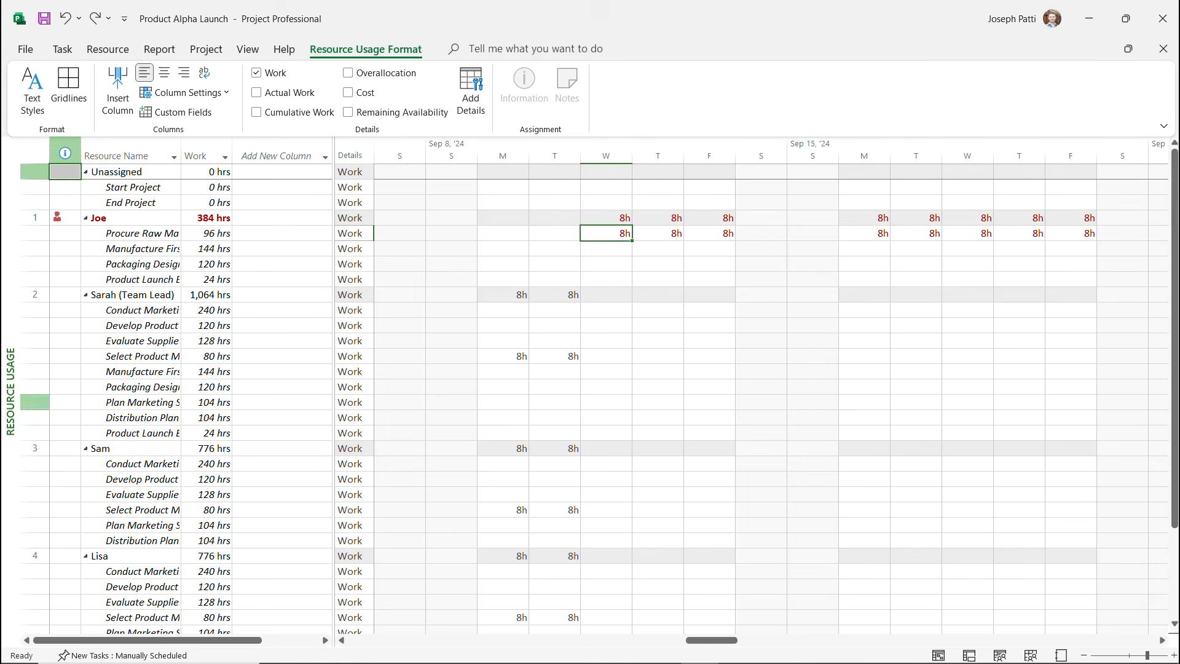
Try leveling all resources in the Gantt Chart view and clear the leveling for the entire project
{"action": "right_click", "coordinate": [12, 391]}
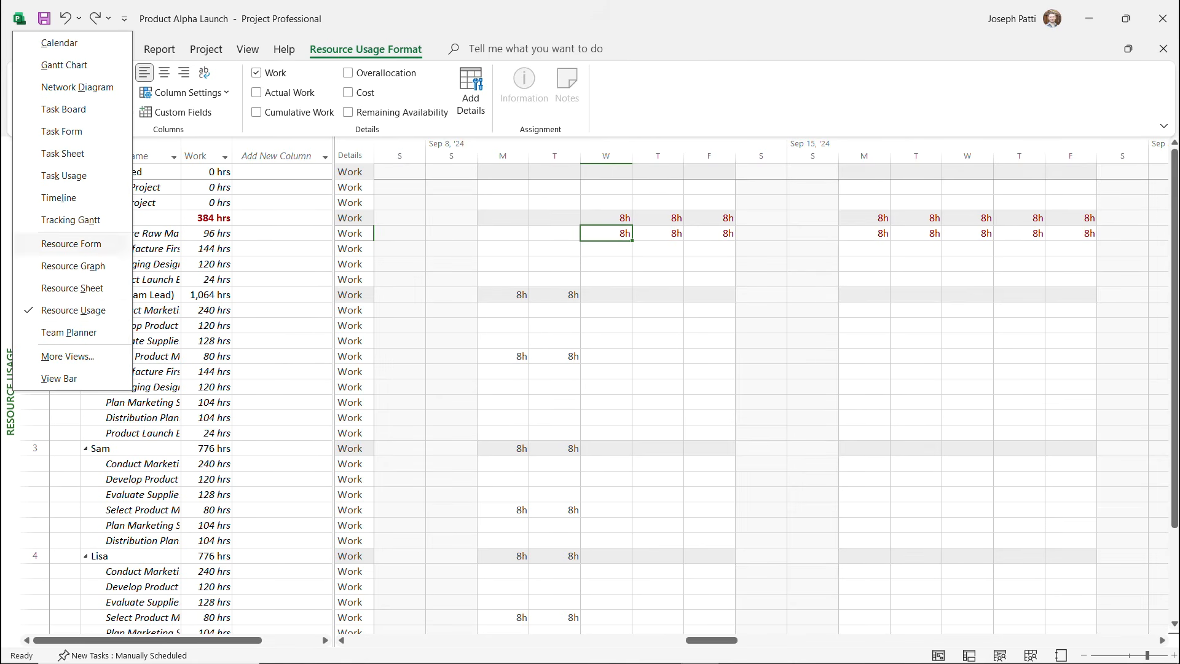
{"action": "left_click", "coordinate": [64, 66]}
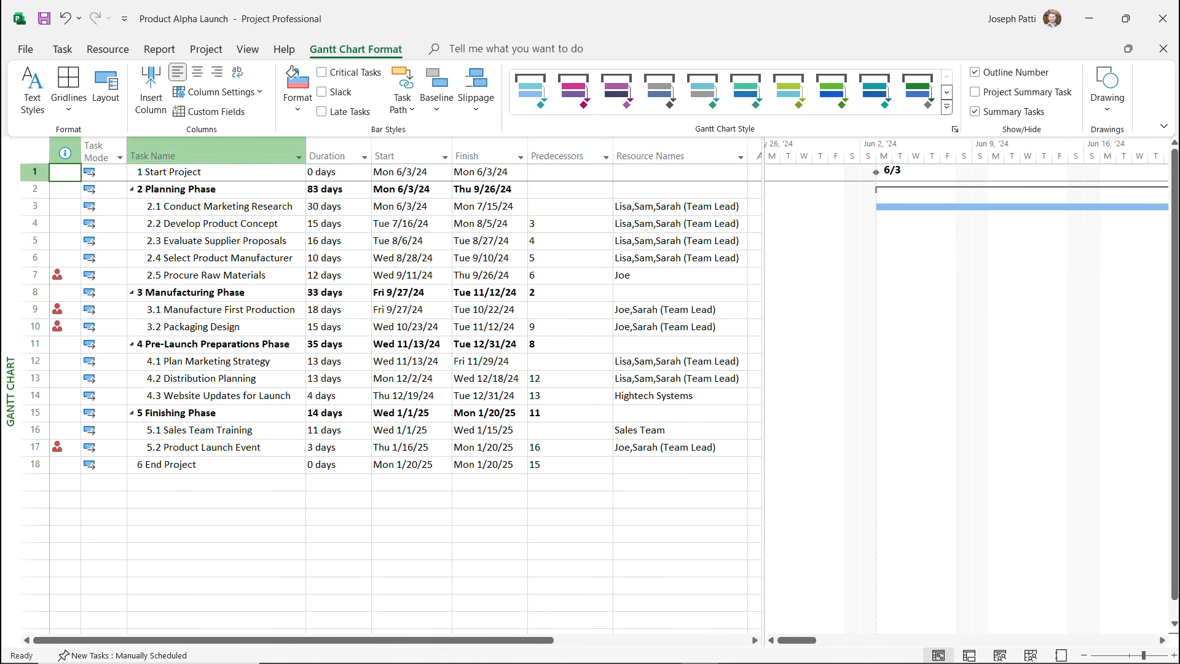
{"action": "left_click", "coordinate": [108, 49]}
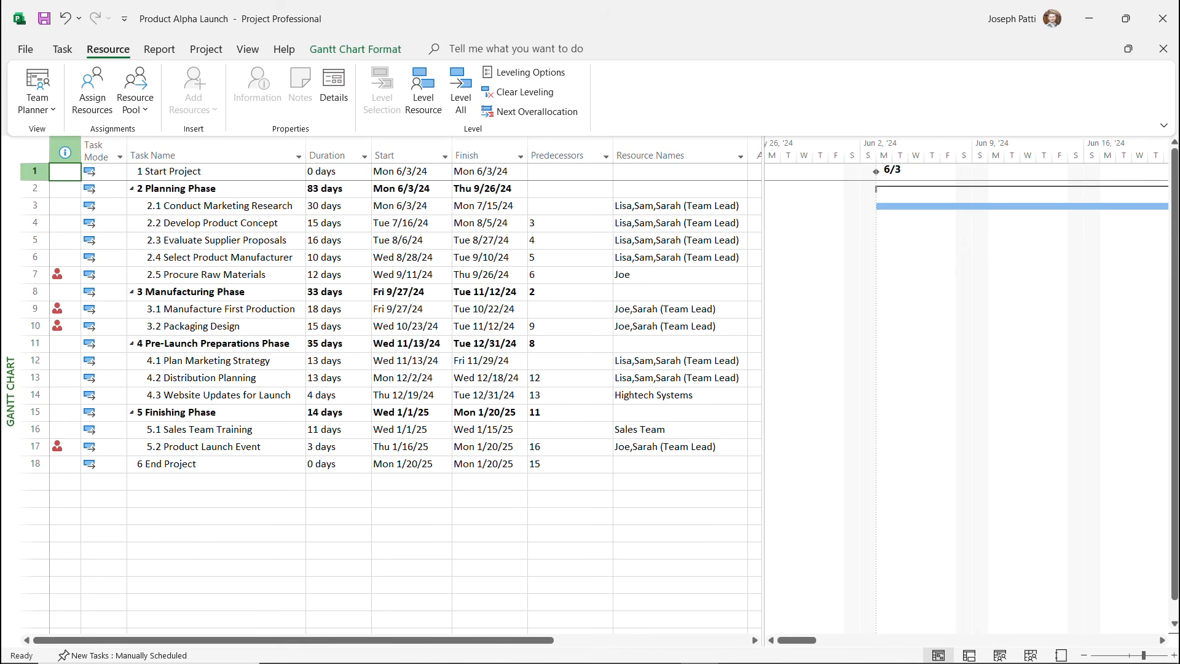
{"action": "left_click", "coordinate": [461, 92]}
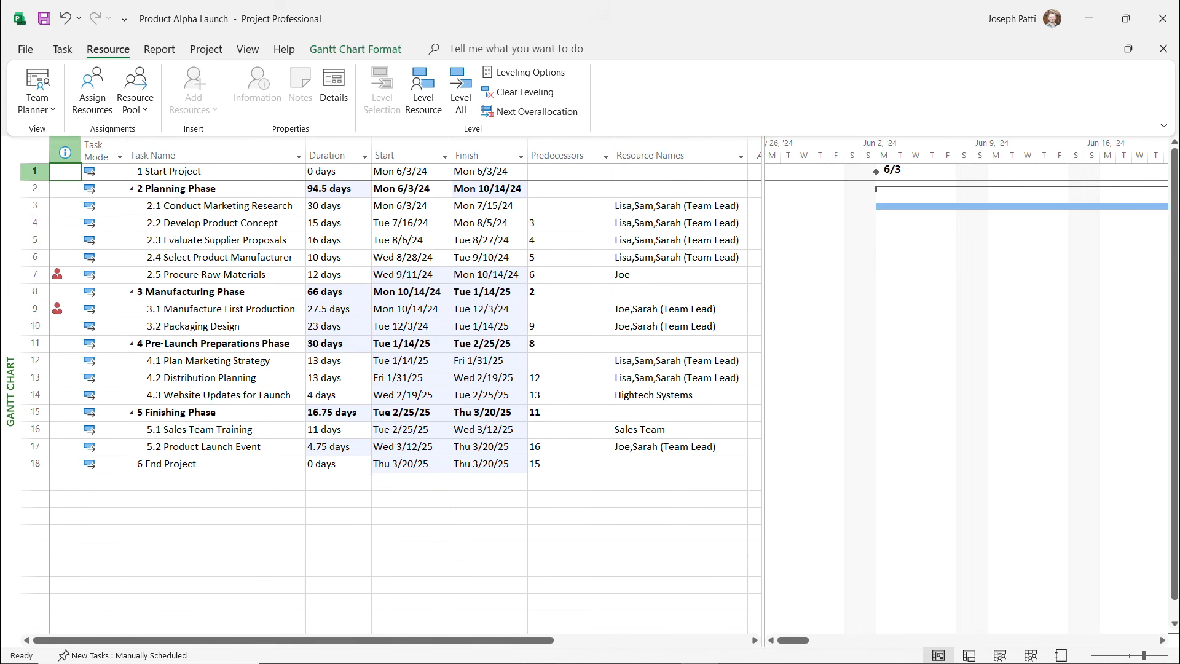
{"action": "left_click", "coordinate": [519, 92]}
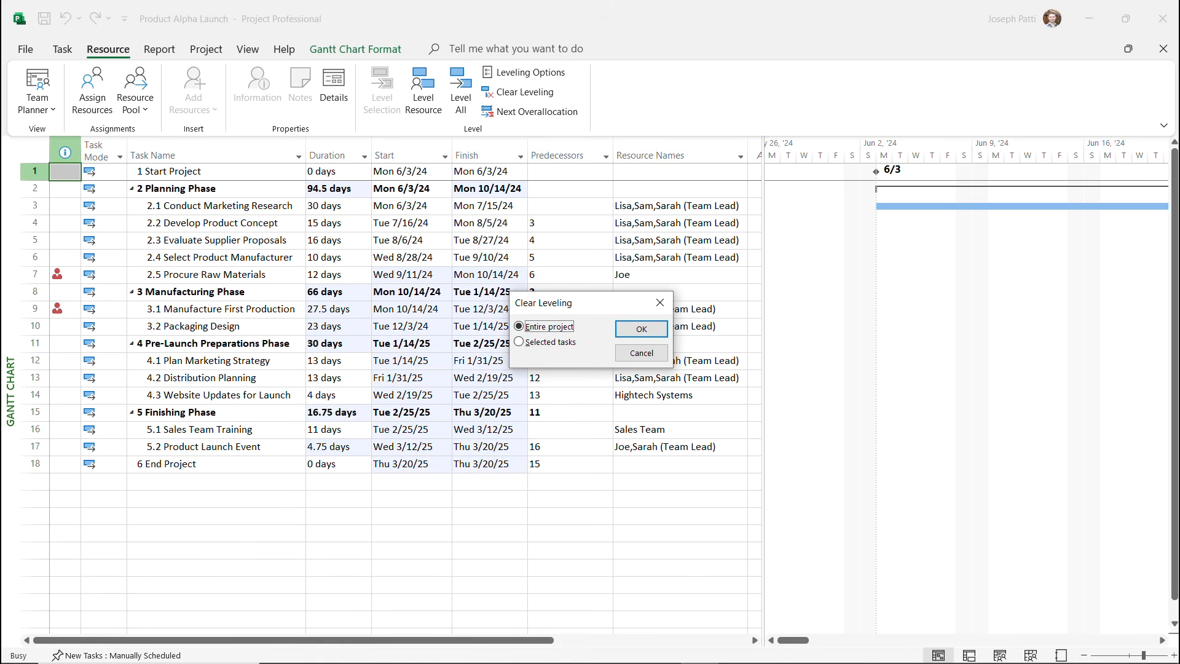
{"action": "key", "text": "Return"}
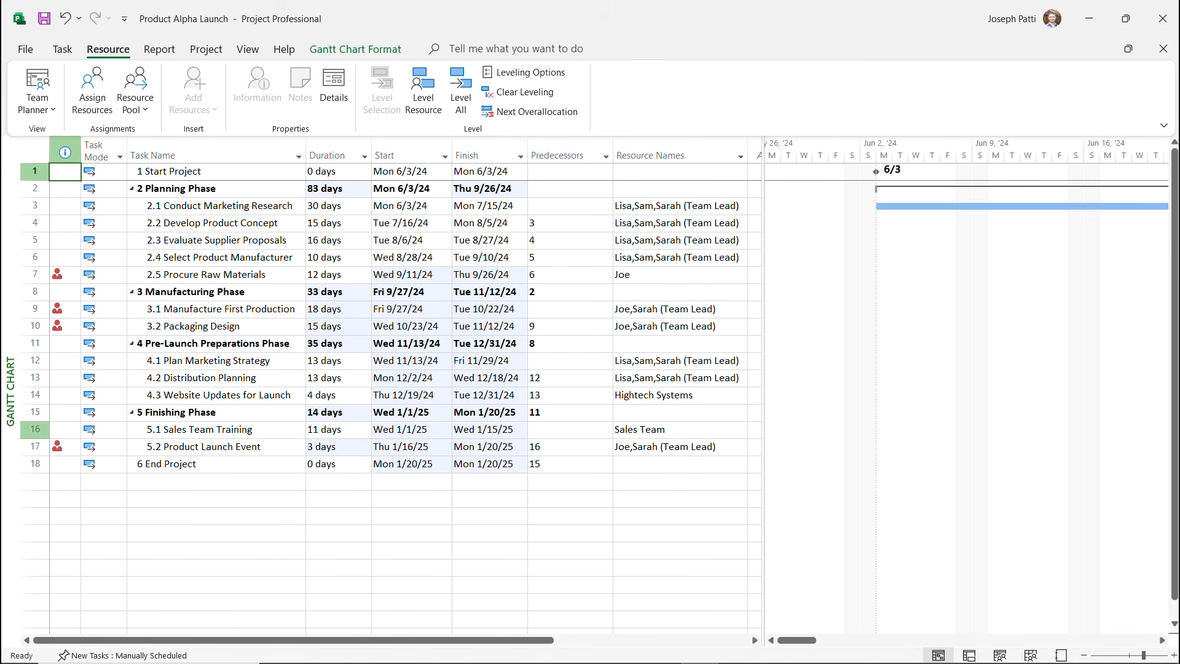
Set the maximum units of resource 1 to 75% in the Resource Sheet
{"action": "right_click", "coordinate": [11, 402]}
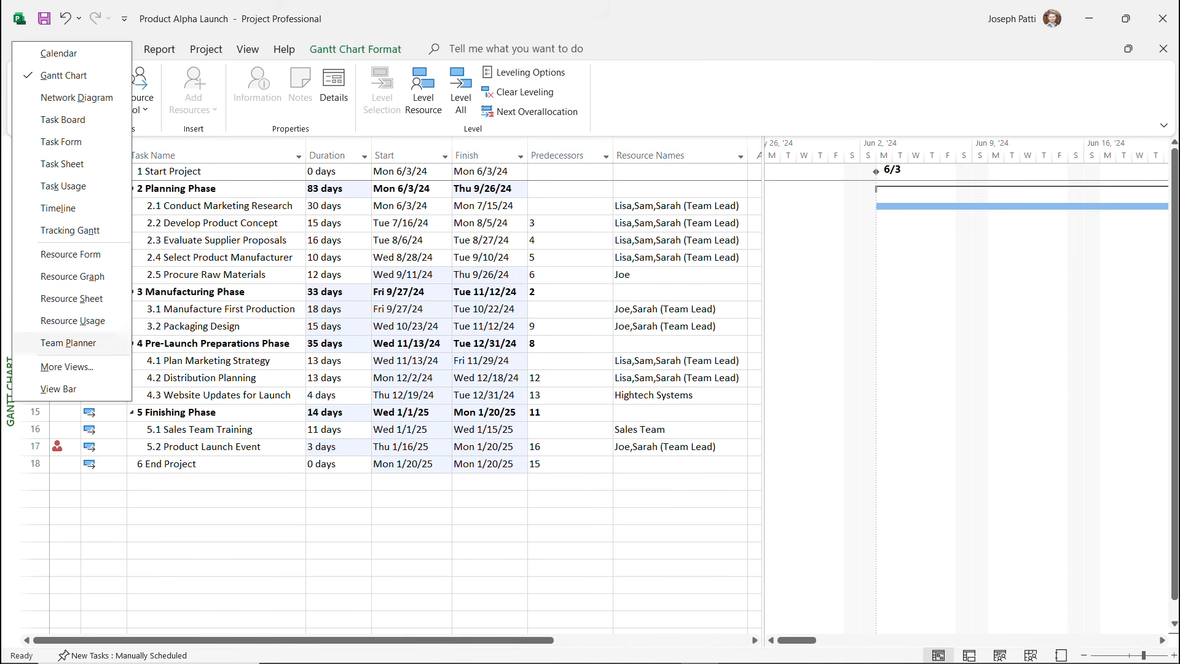
{"action": "left_click", "coordinate": [72, 298]}
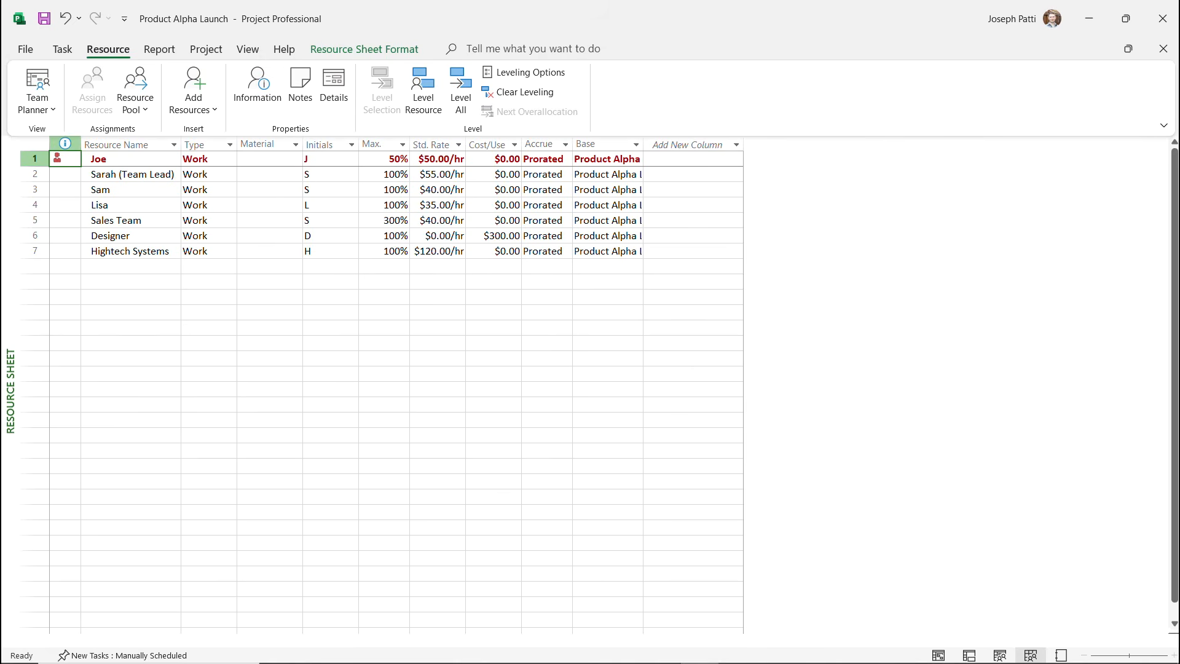
{"action": "left_click", "coordinate": [383, 159]}
{"action": "type", "text": "75%"}
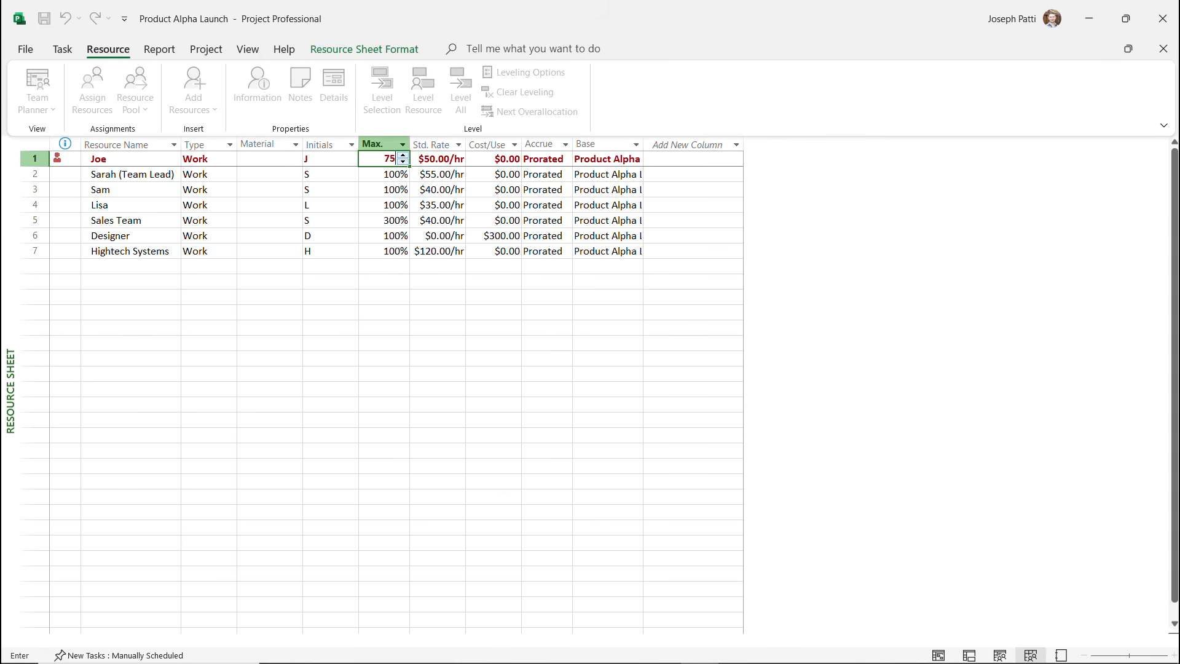
{"action": "key", "text": "Return"}
{"action": "left_click", "coordinate": [383, 312]}
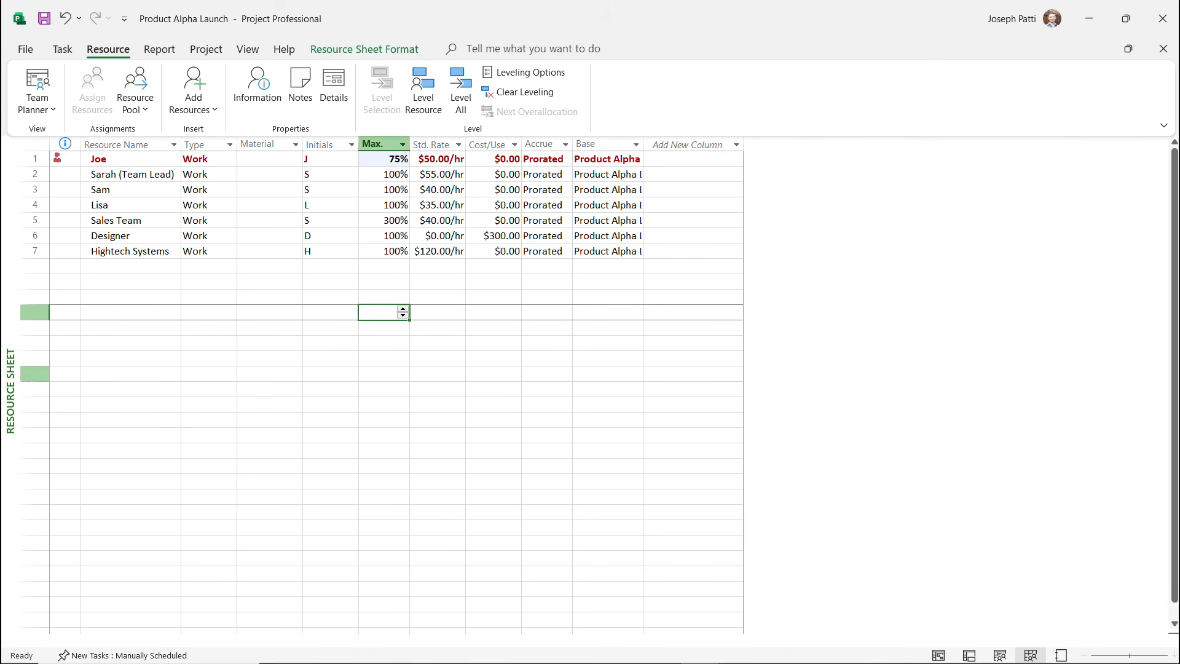
Return to the Gantt Chart view and level all resources across the project
{"action": "right_click", "coordinate": [12, 384]}
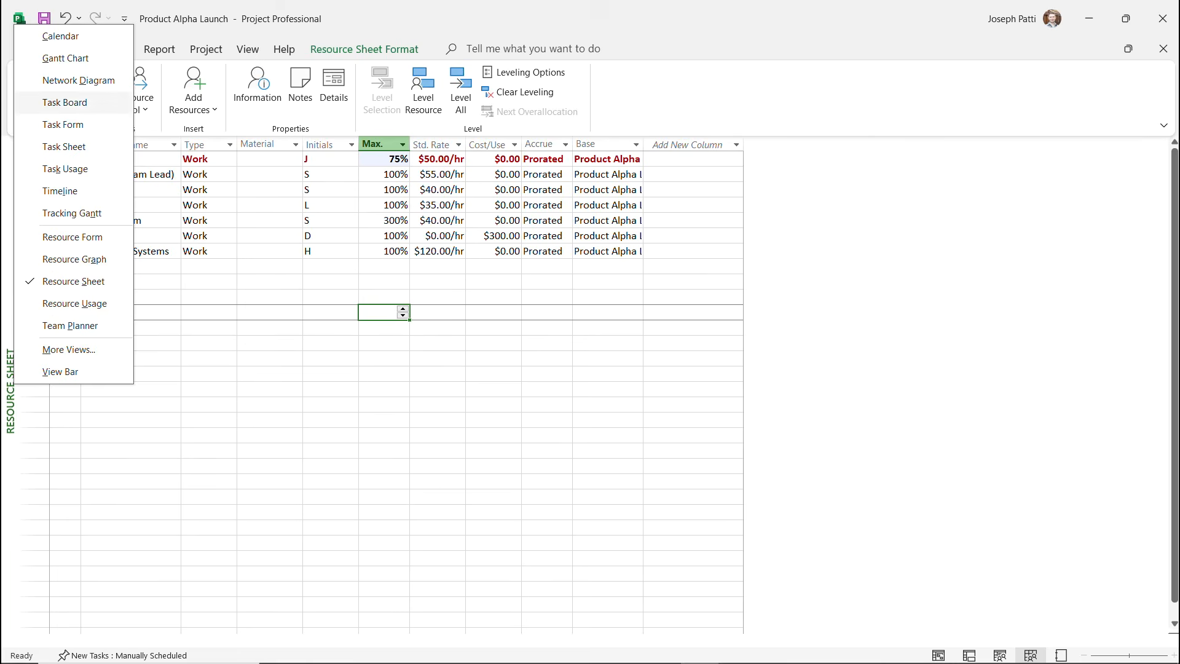
{"action": "left_click", "coordinate": [65, 58]}
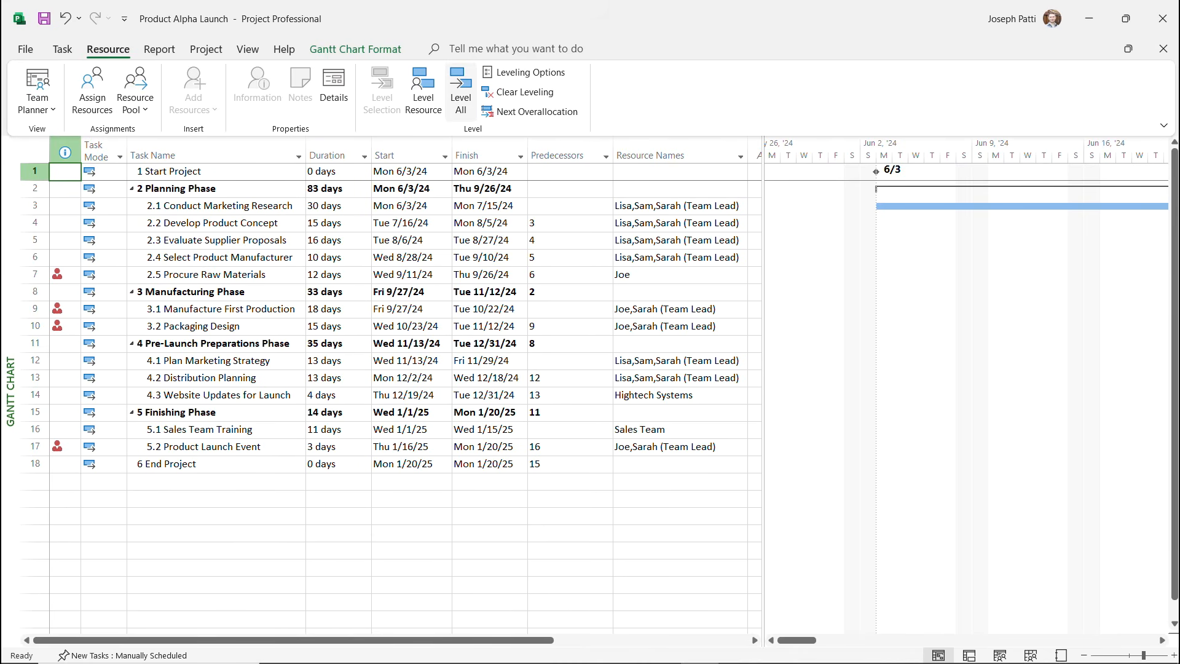
{"action": "left_click", "coordinate": [461, 92]}
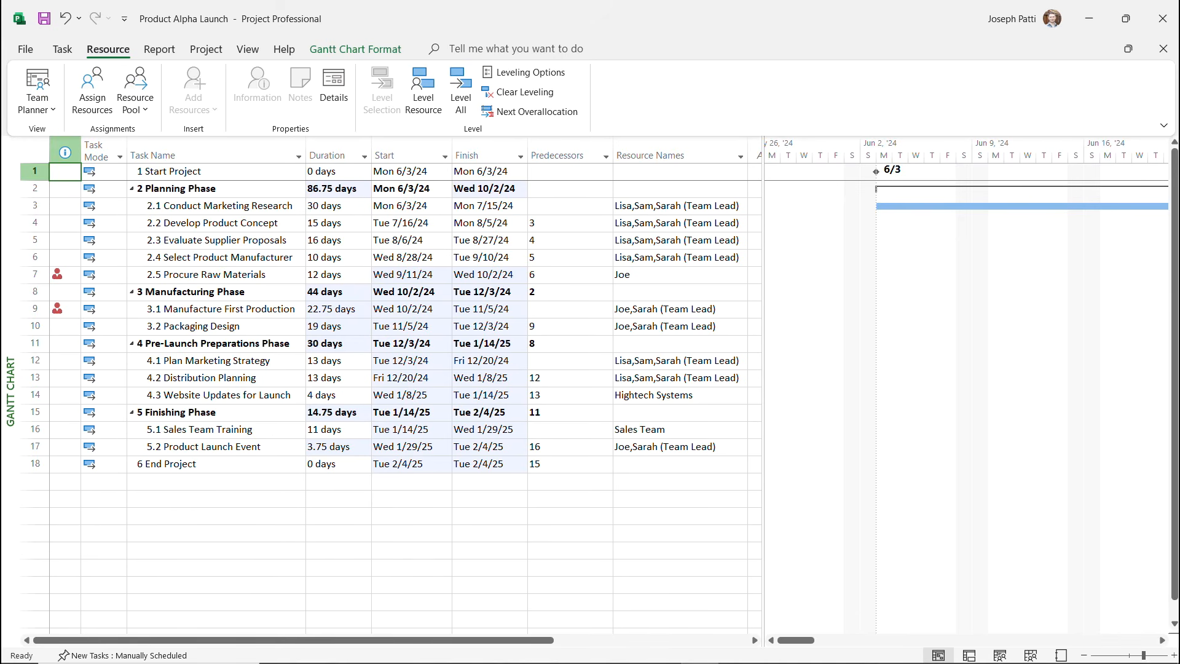
Remove resource 1 from task 3.1 Manufacture First Production, decreasing the amount of work but keeping the same duration
{"action": "left_click", "coordinate": [674, 309]}
{"action": "left_click", "coordinate": [740, 309]}
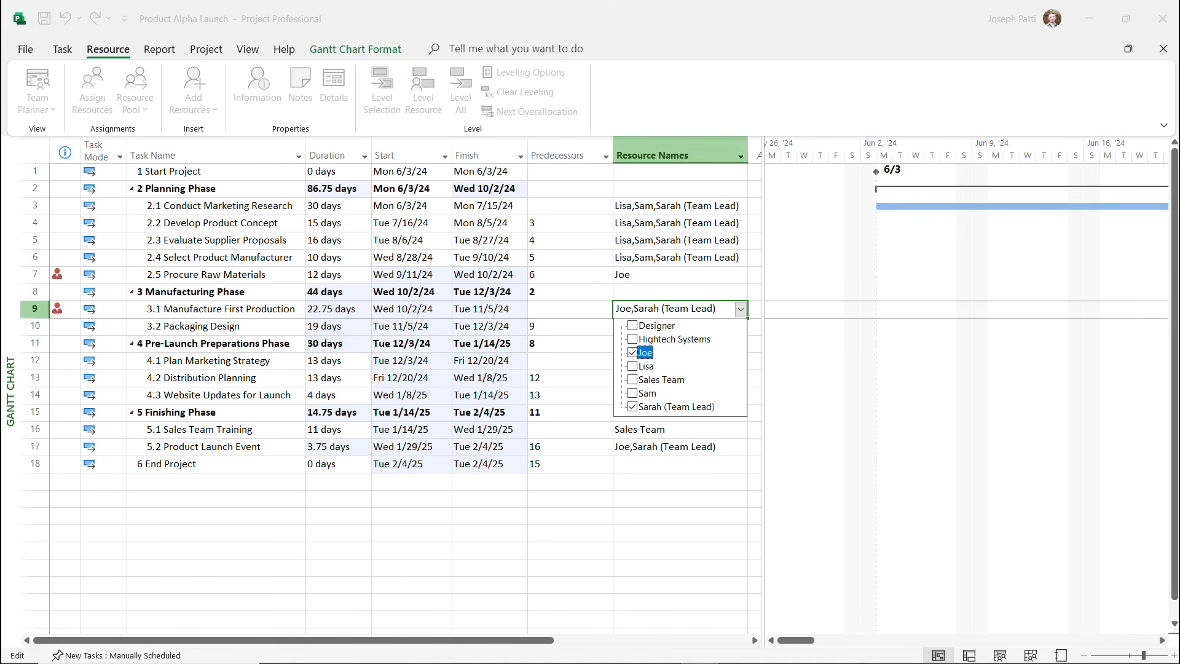
{"action": "left_click", "coordinate": [633, 352]}
{"action": "key", "text": "Return"}
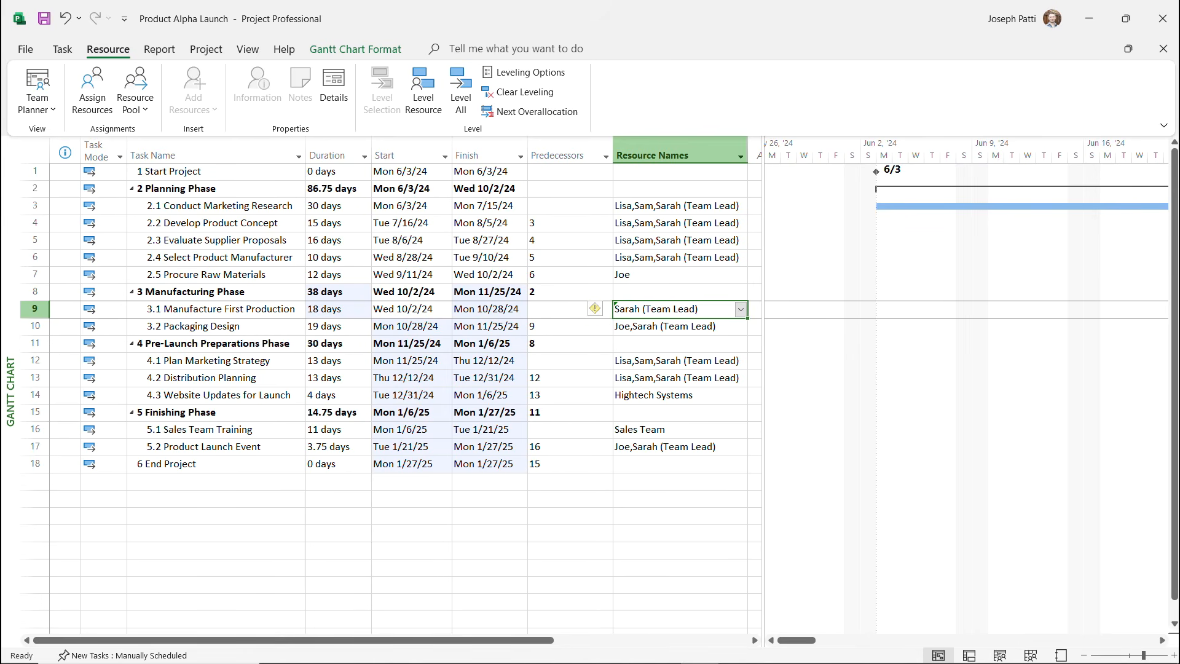
{"action": "left_click", "coordinate": [597, 309]}
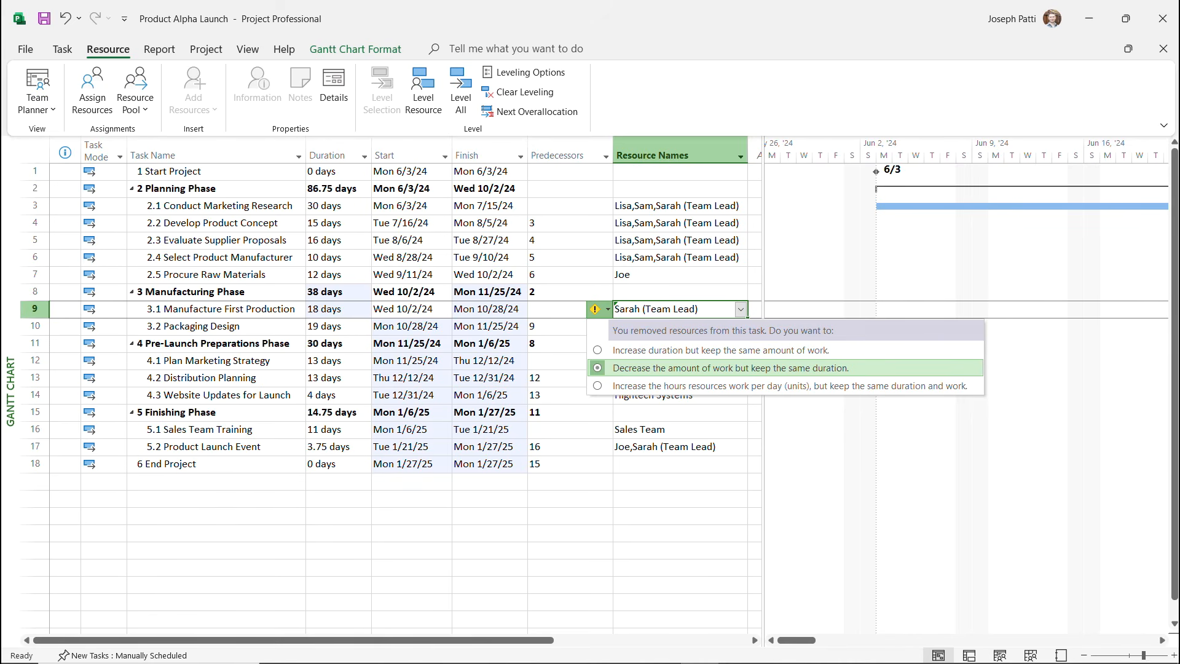
{"action": "left_click", "coordinate": [675, 498]}
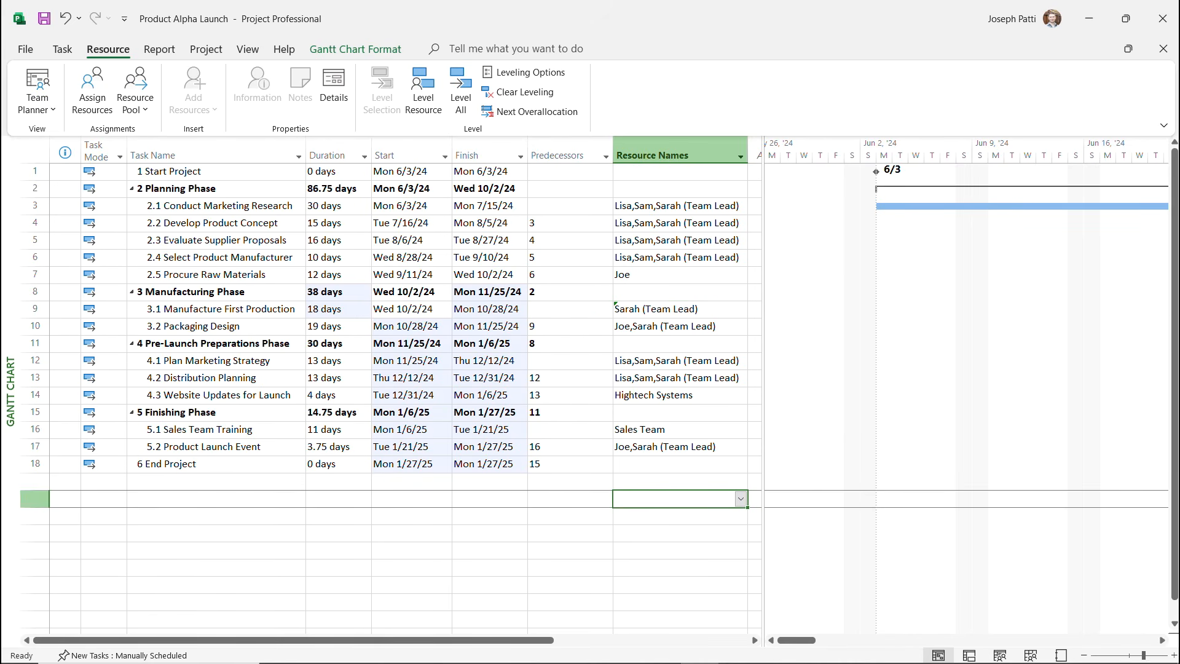
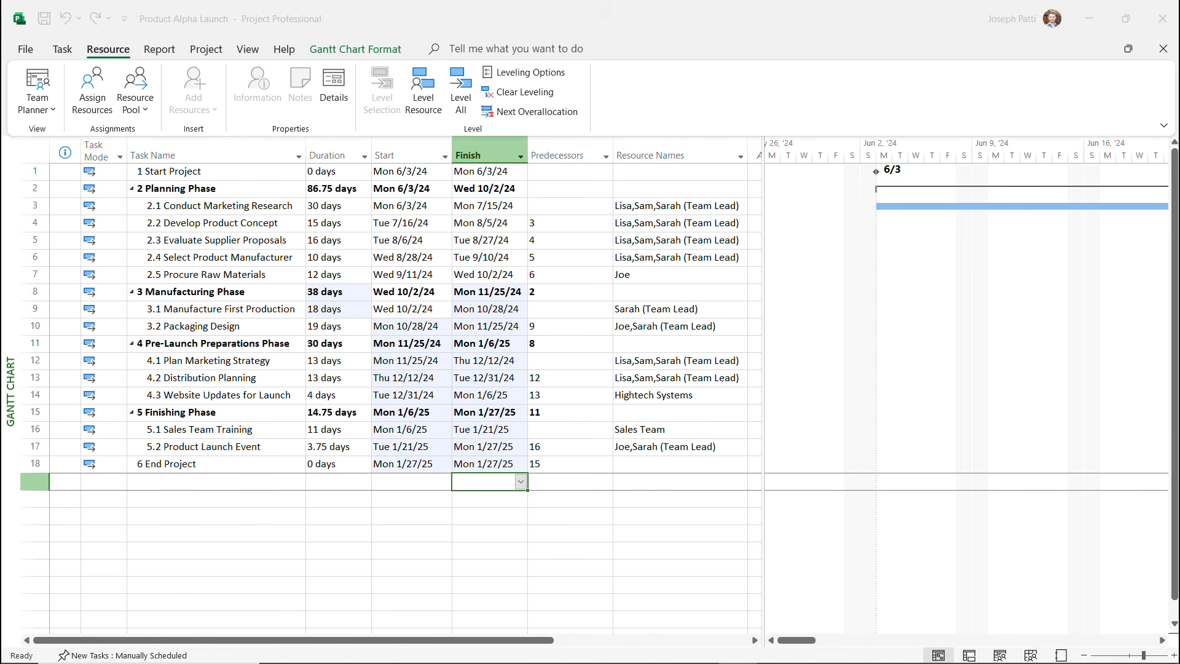
{"action": "left_click", "coordinate": [216, 223]}
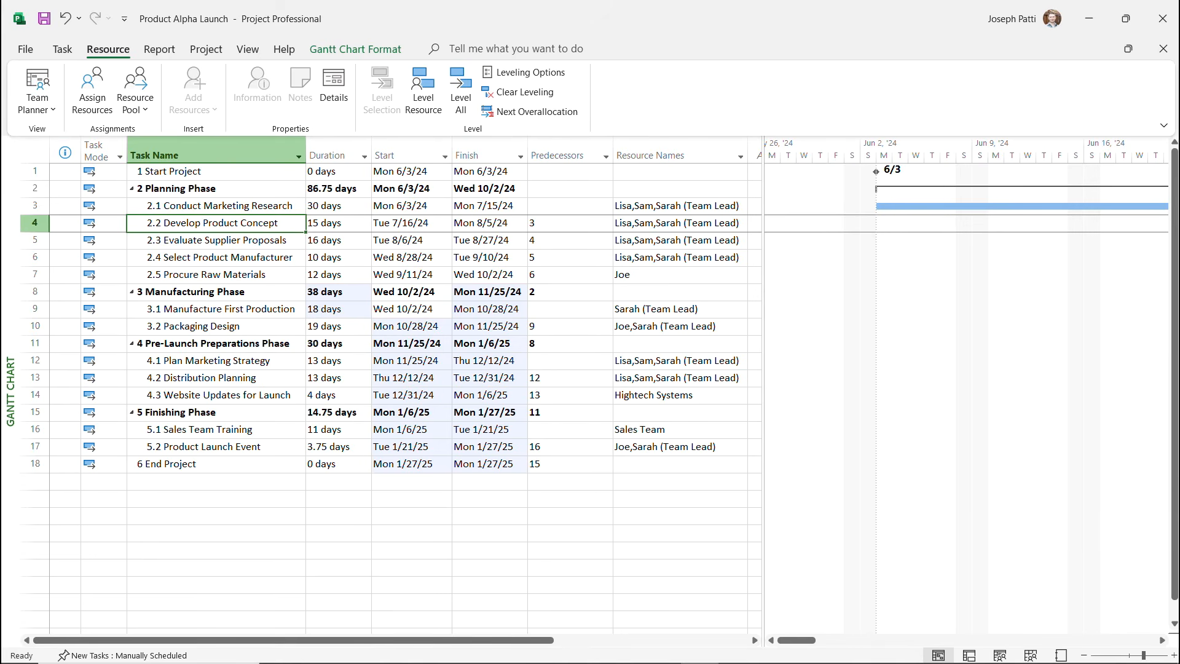
{"action": "left_click", "coordinate": [216, 241]}
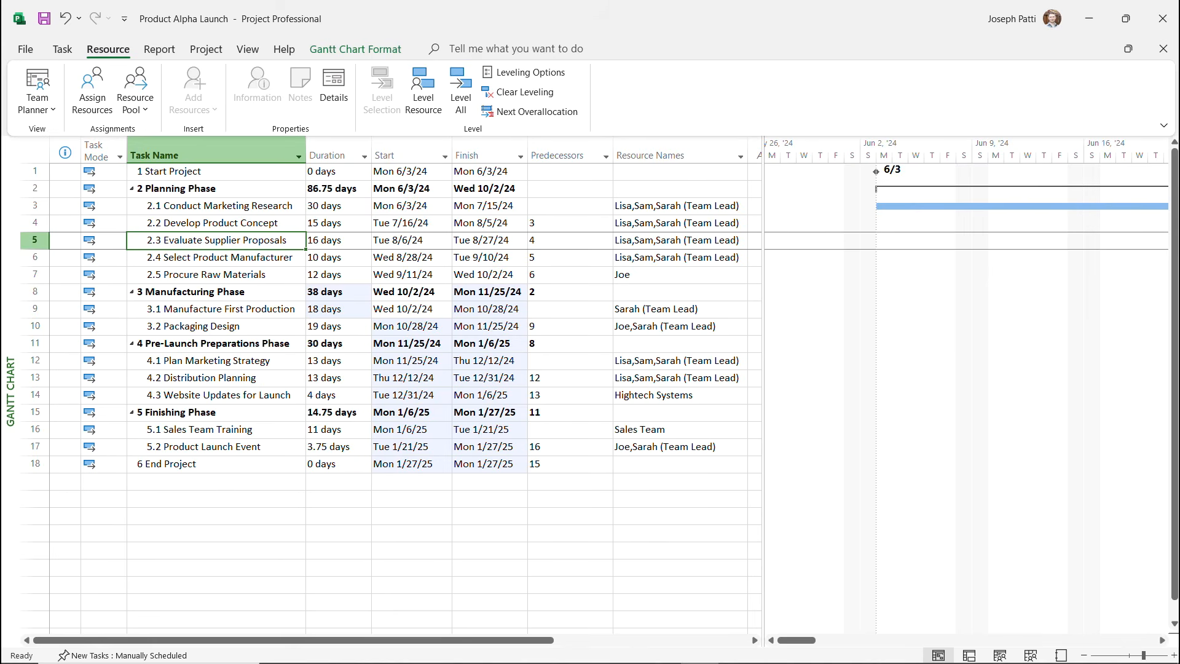
{"action": "left_click", "coordinate": [216, 257]}
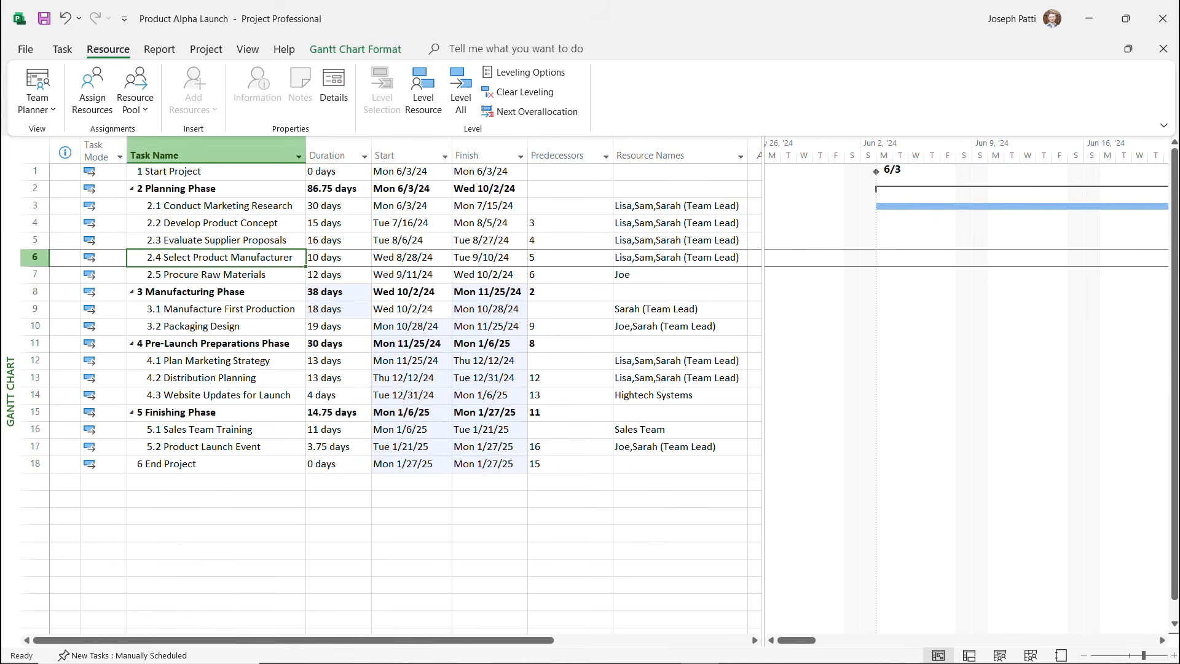
{"action": "left_click", "coordinate": [216, 240]}
{"action": "left_click", "coordinate": [215, 258]}
{"action": "left_click", "coordinate": [216, 241]}
{"action": "left_click", "coordinate": [215, 257]}
Set the dependency of task 2.4 Select Product Manufacturer on Evaluate Supplier Proposals to Start-to-Start (SS)
{"action": "double_click", "coordinate": [219, 258]}
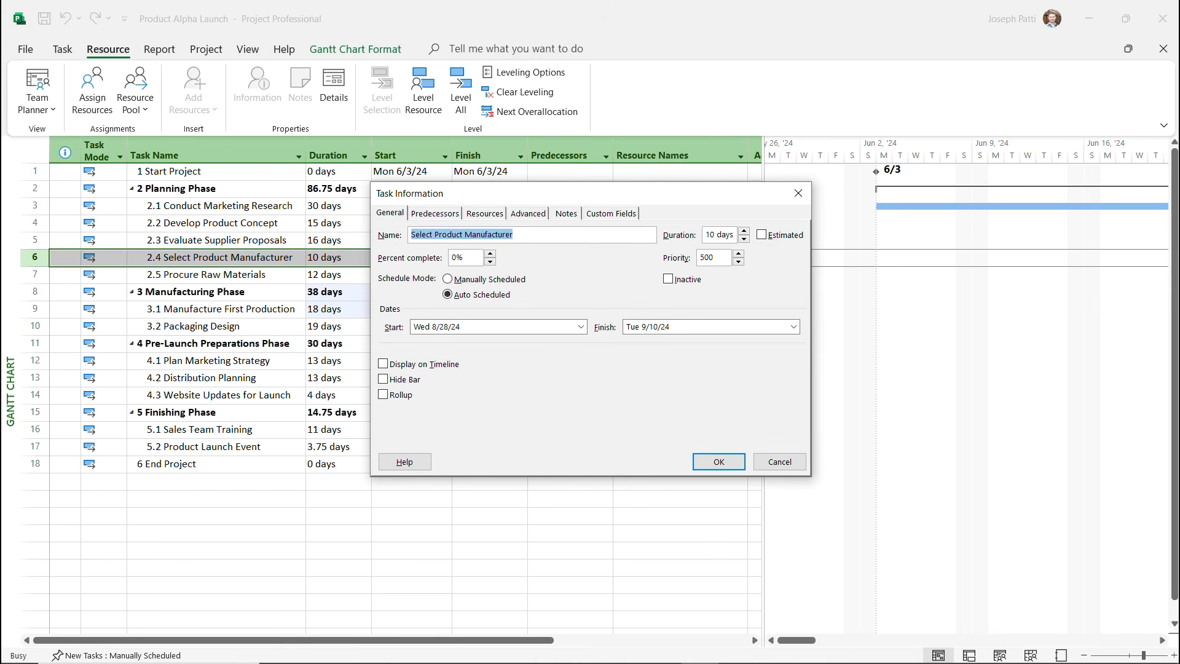
{"action": "left_click_drag", "start_coordinate": [516, 192], "coordinate": [473, 249]}
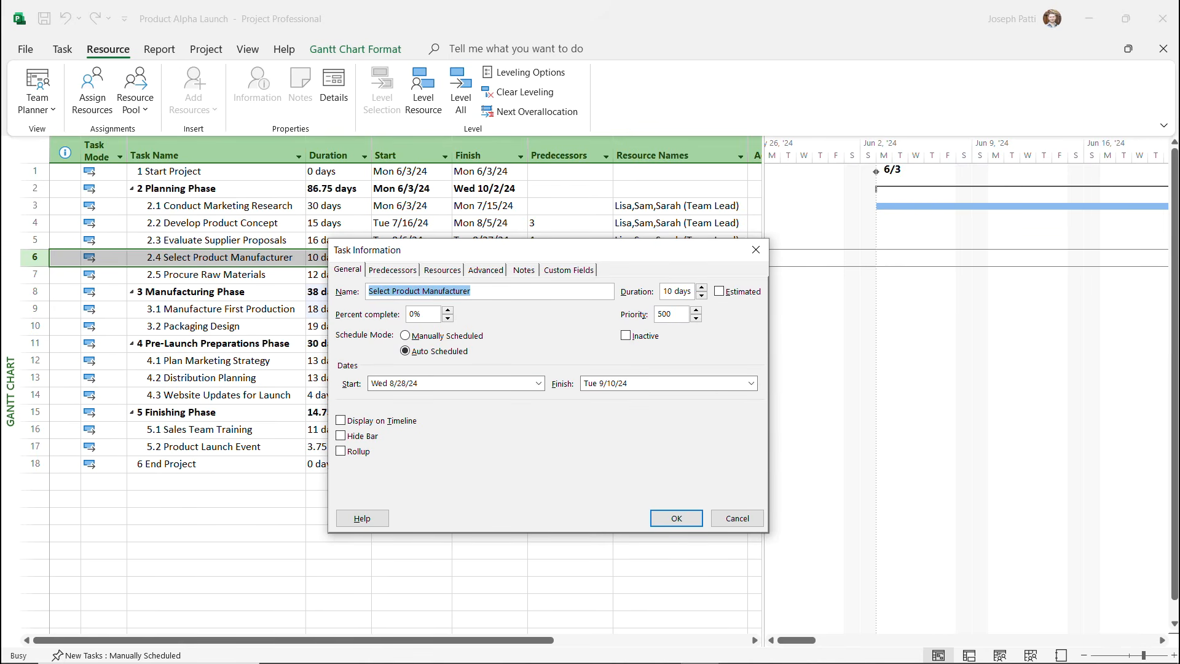
{"action": "left_click", "coordinate": [393, 270]}
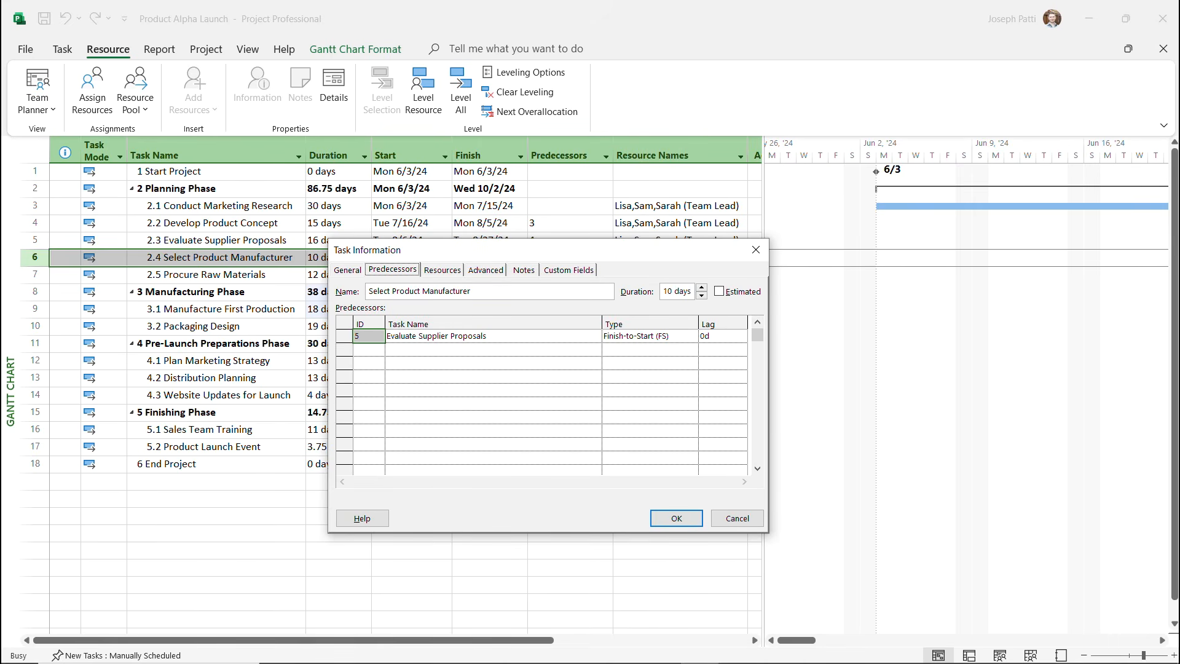
{"action": "left_click", "coordinate": [649, 336]}
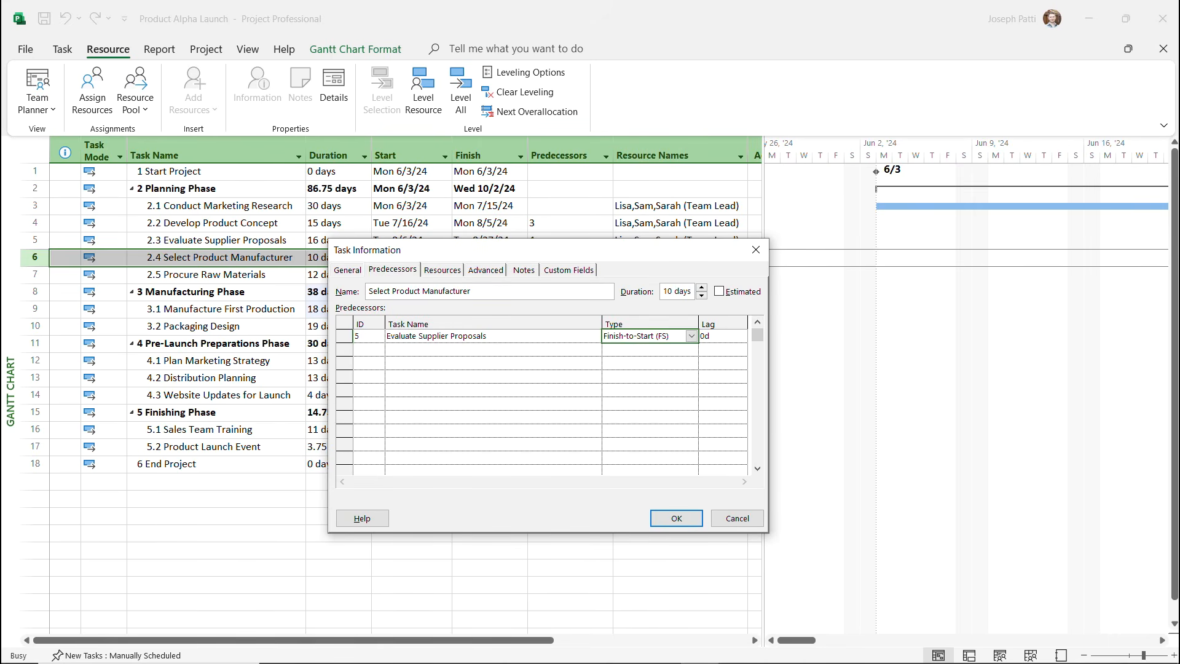
{"action": "left_click", "coordinate": [692, 336]}
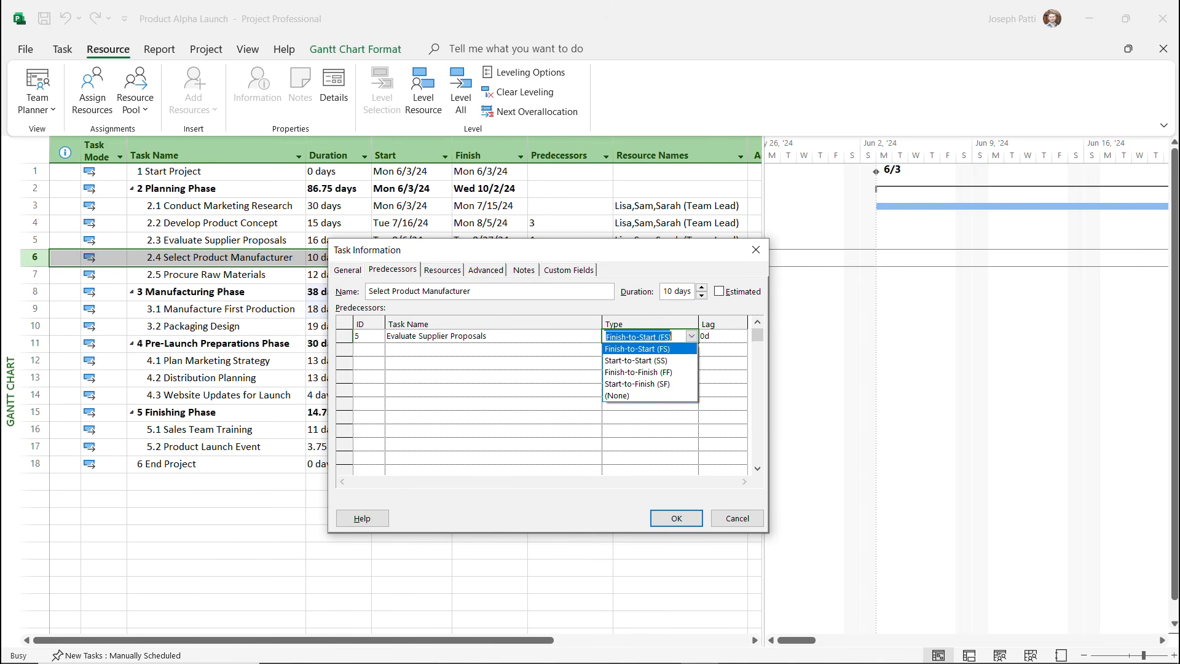
{"action": "key", "text": "Down"}
{"action": "key", "text": "Return"}
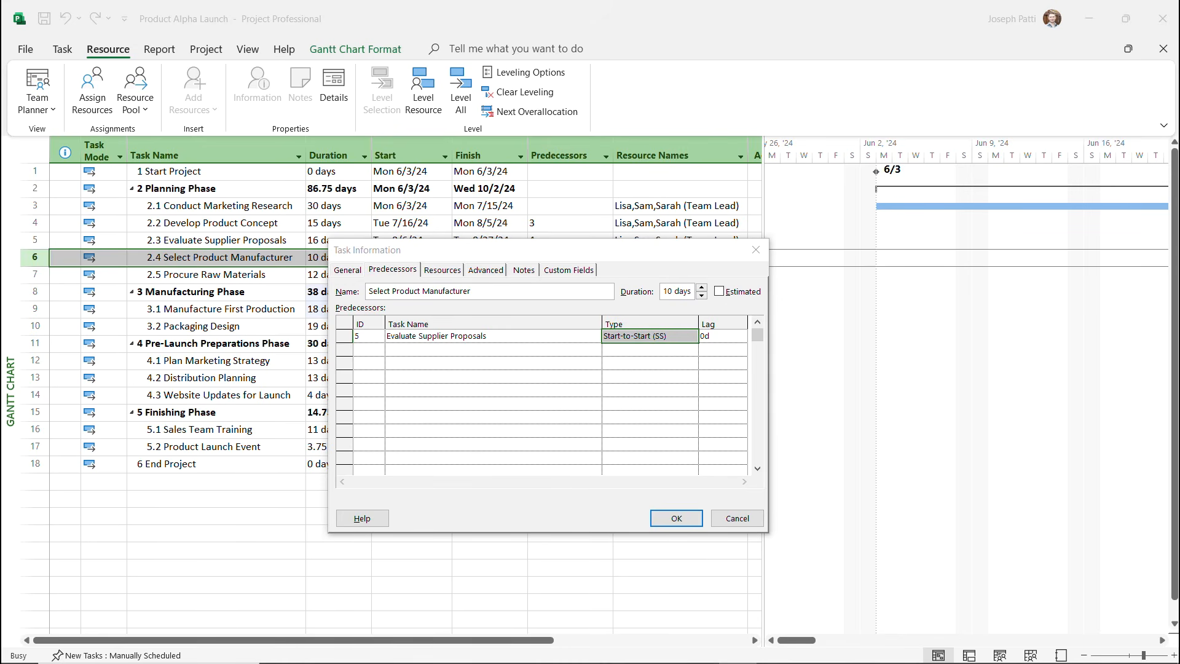
Look through the other dependency types for this predecessor, keep Start-to-Start, and apply the change to the task
{"action": "left_click", "coordinate": [652, 336]}
{"action": "left_click", "coordinate": [691, 337]}
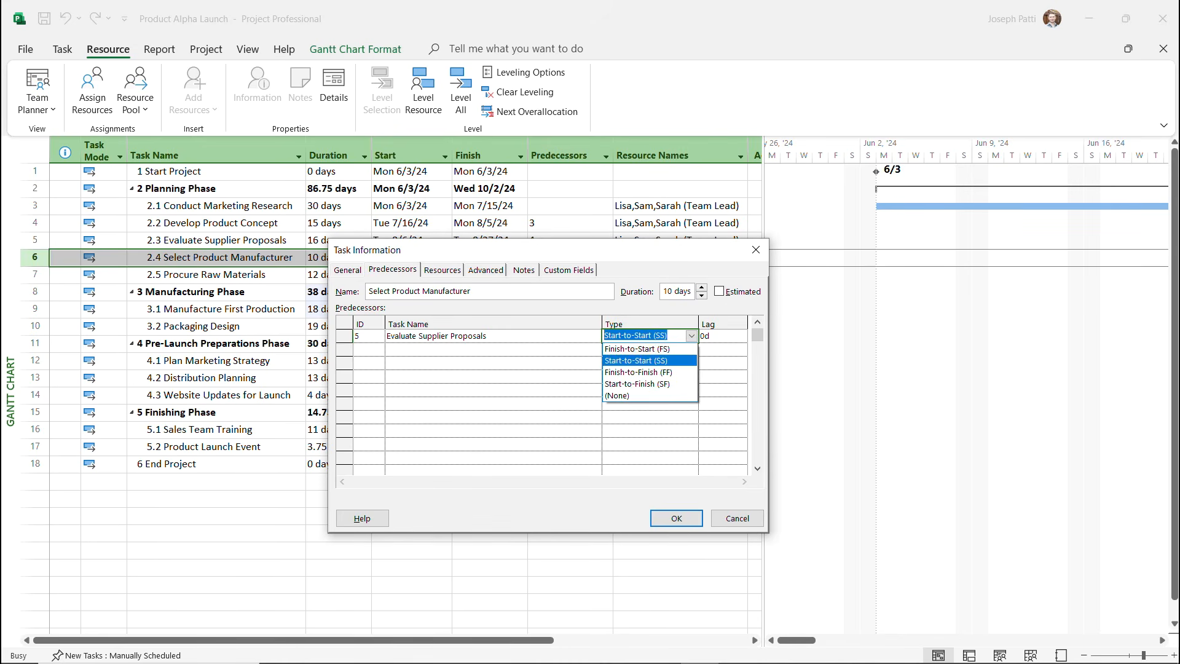
{"action": "key", "text": "Down"}
{"action": "key", "text": "Down"}
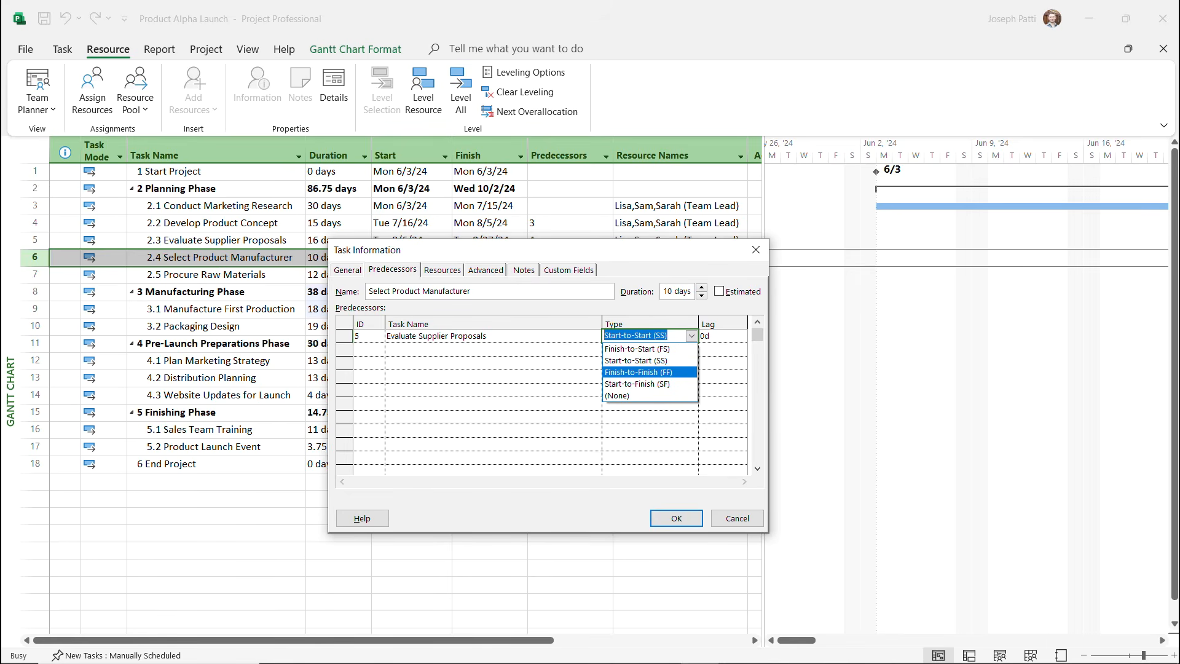
{"action": "key", "text": "Down"}
{"action": "key", "text": "Down"}
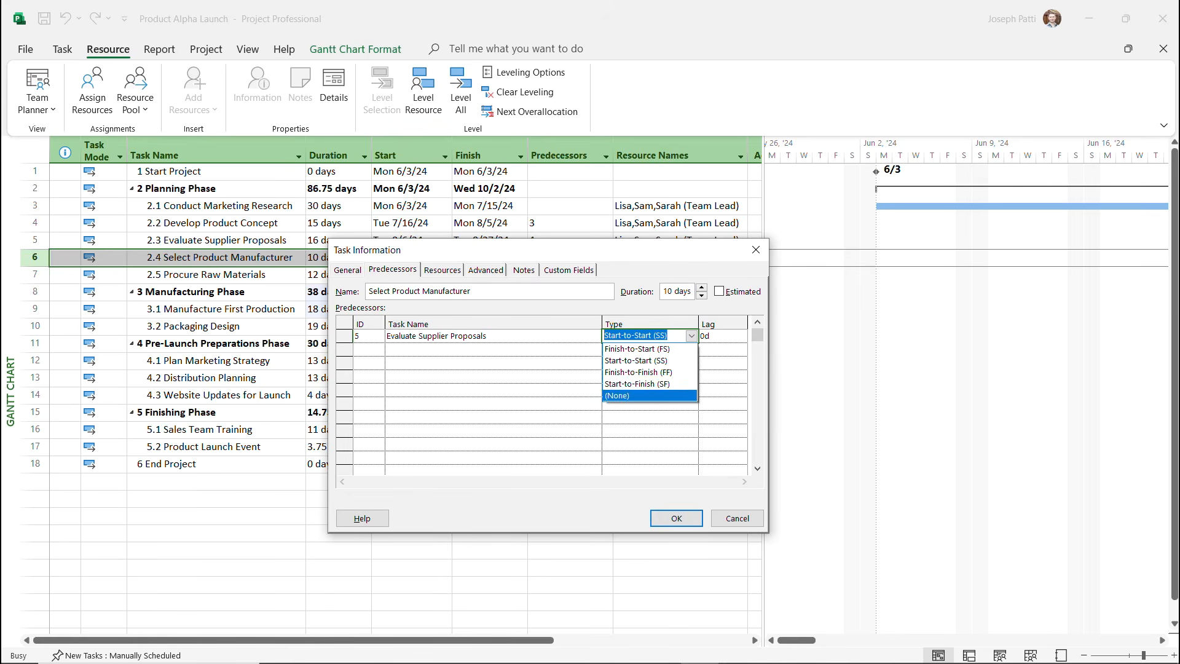
{"action": "key", "text": "Up"}
{"action": "key", "text": "Up"}
{"action": "key", "text": "Up"}
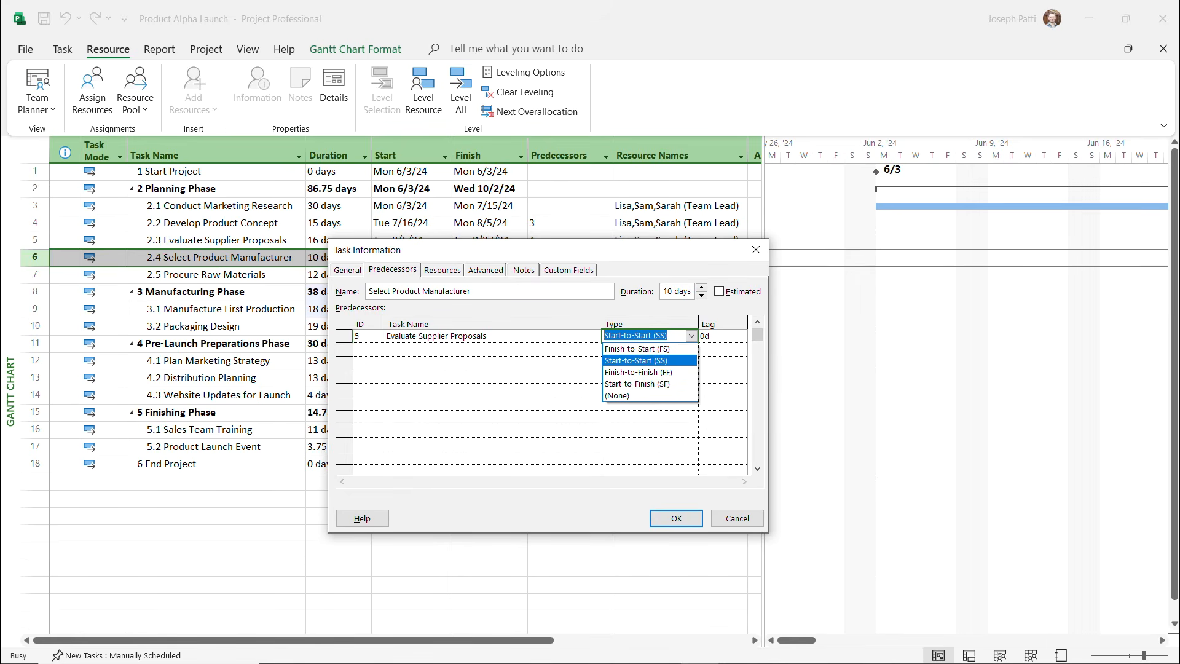
{"action": "key", "text": "Return"}
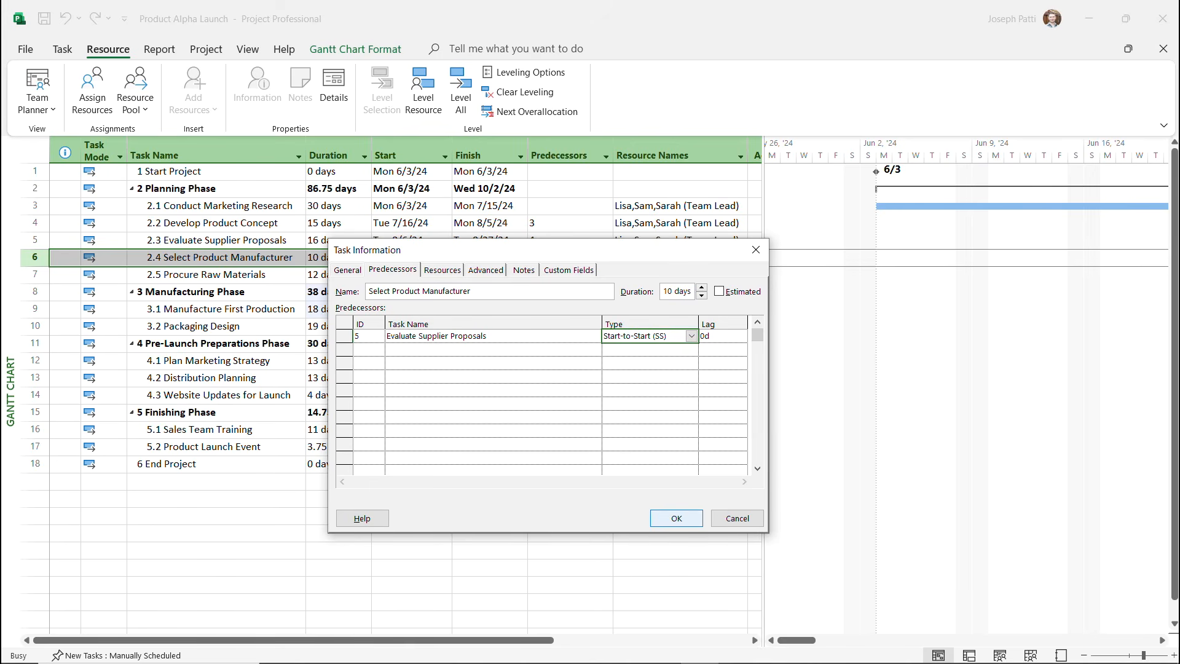
{"action": "left_click", "coordinate": [676, 518]}
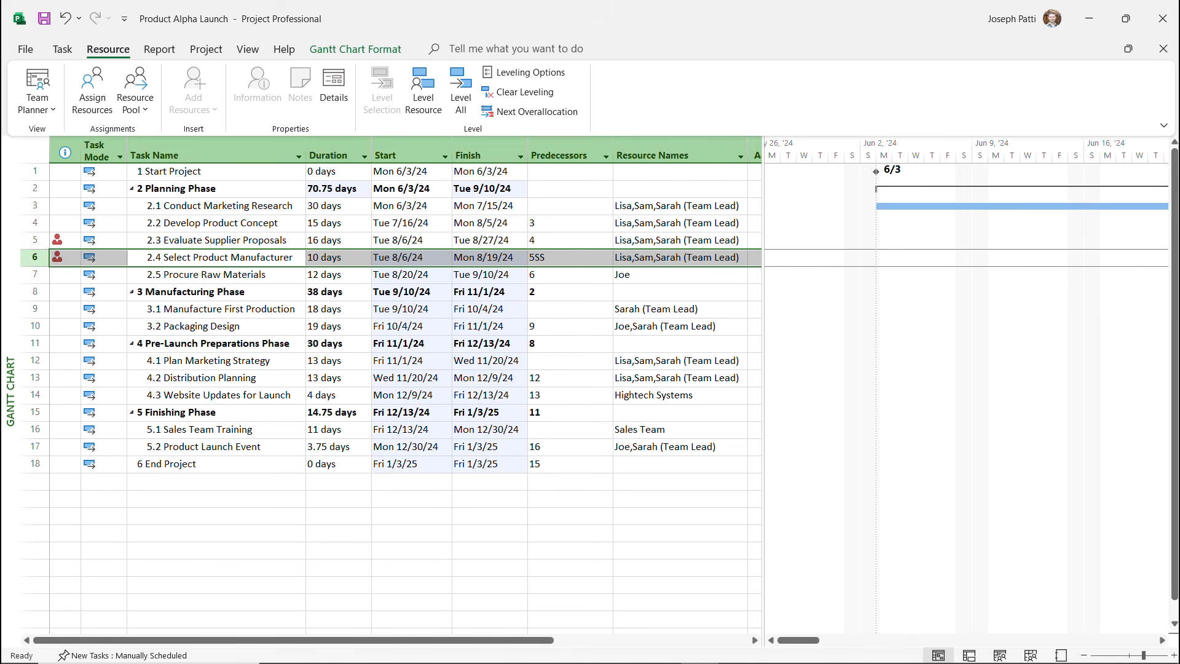
Level all resources across the project to resolve the overallocations on tasks 2.3 and 2.4
{"action": "mouse_move", "coordinate": [57, 257]}
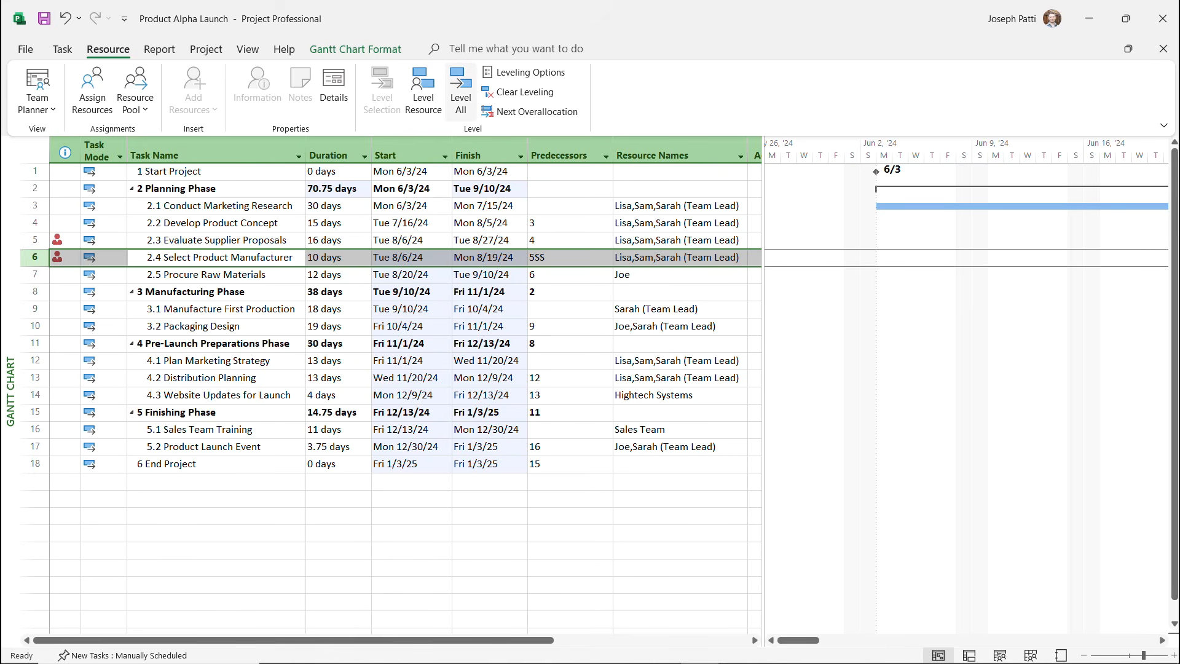
{"action": "left_click", "coordinate": [461, 92]}
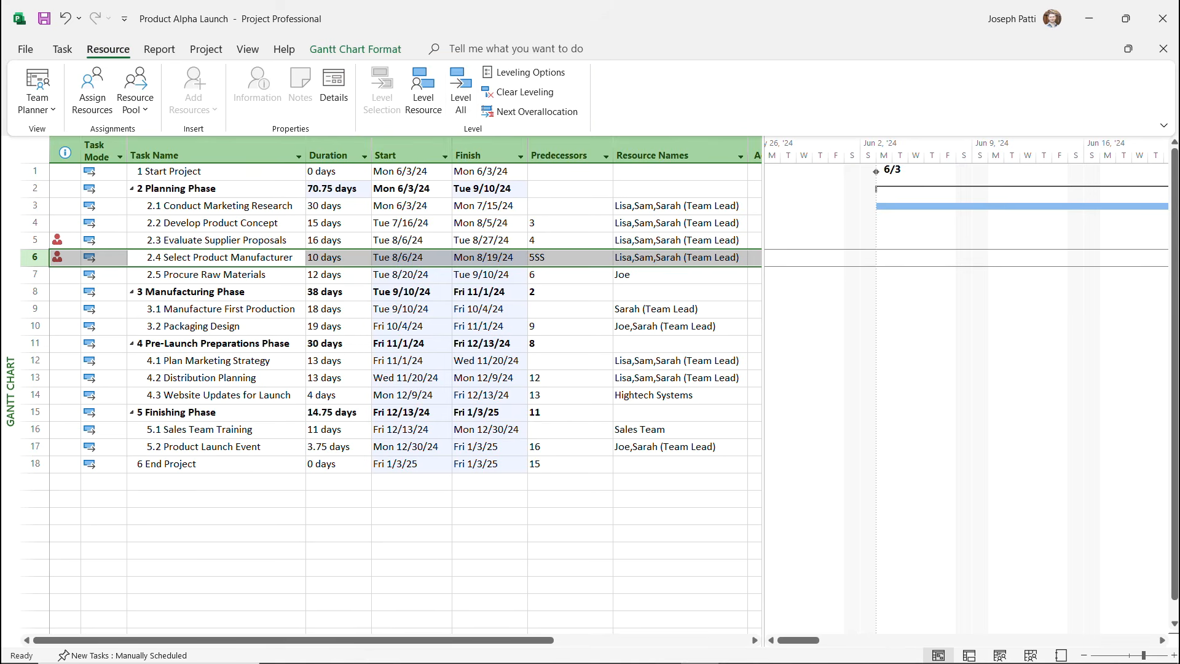
{"action": "left_click", "coordinate": [460, 92]}
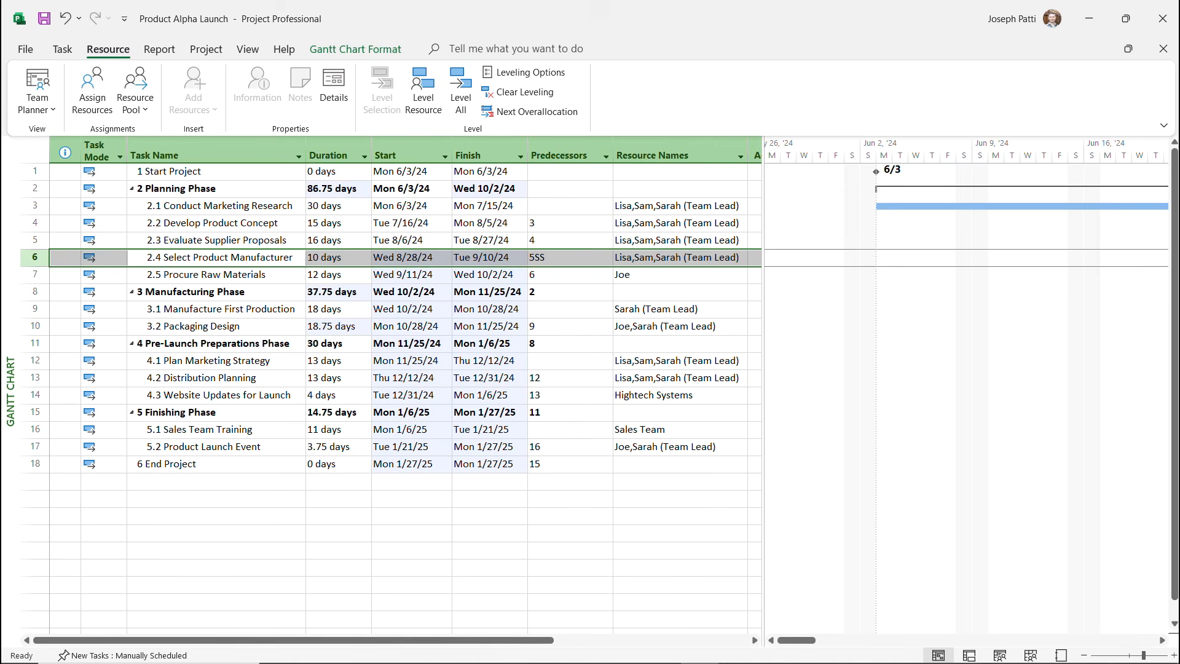
Set the dependency of task 3.2 Packaging Design on Manufacture First Production to Finish-to-Finish (FF) and level all resources
{"action": "double_click", "coordinate": [203, 326]}
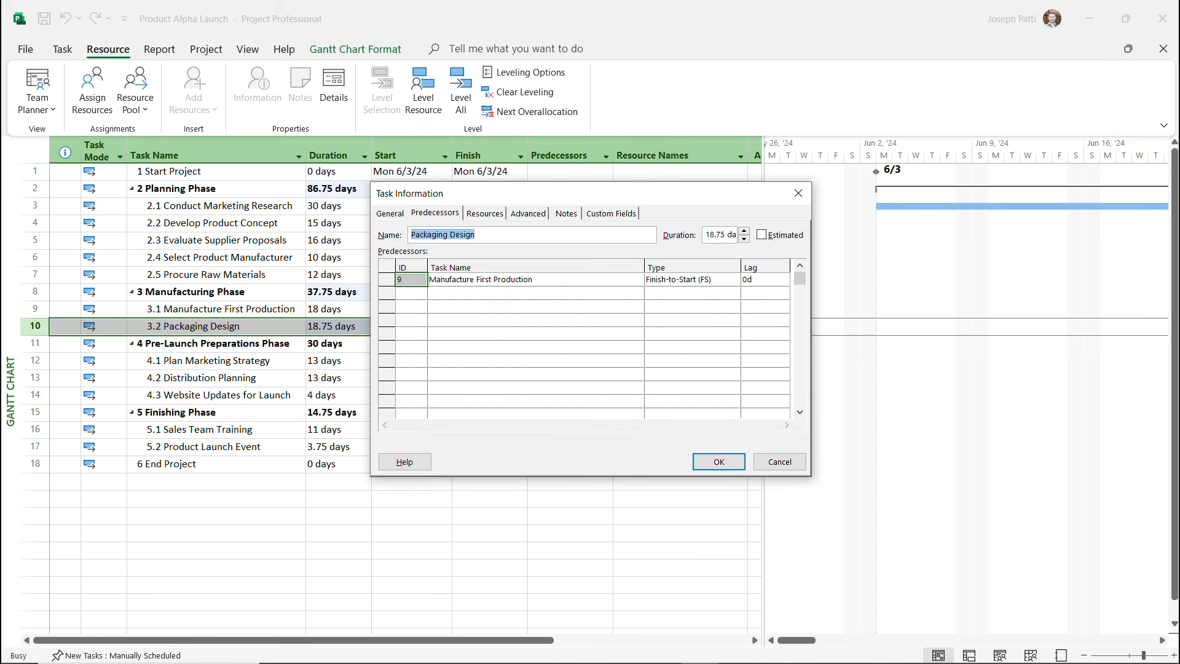
{"action": "left_click", "coordinate": [692, 279]}
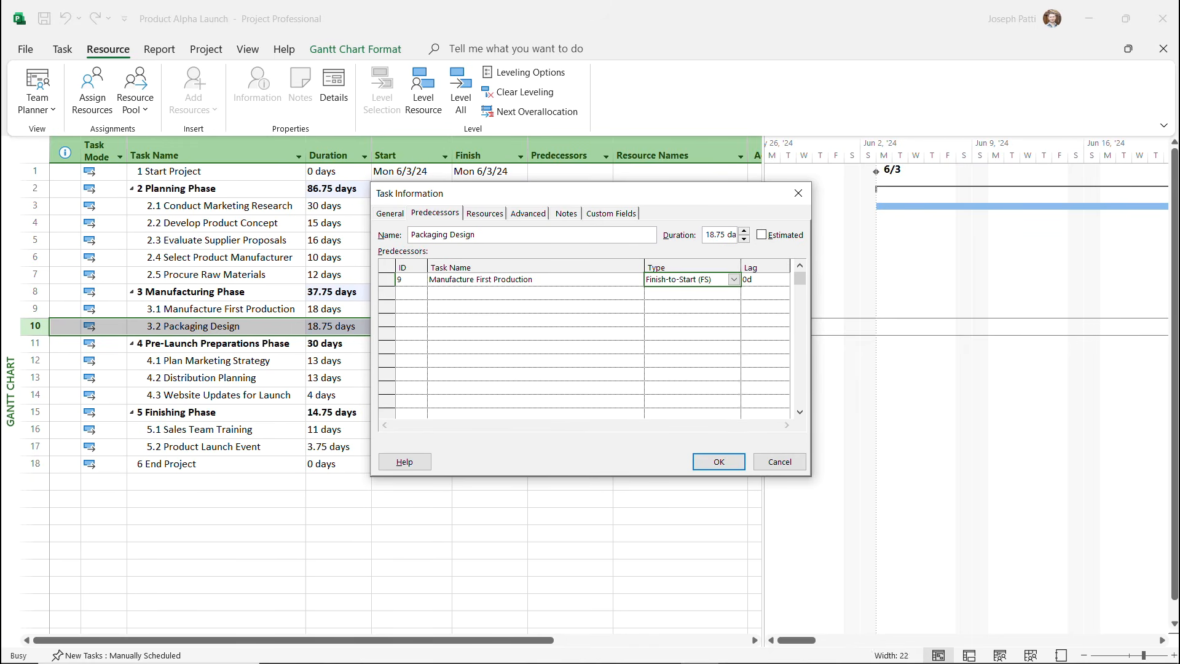
{"action": "left_click", "coordinate": [734, 280]}
{"action": "key", "text": "Down"}
{"action": "key", "text": "Return"}
{"action": "left_click", "coordinate": [718, 462]}
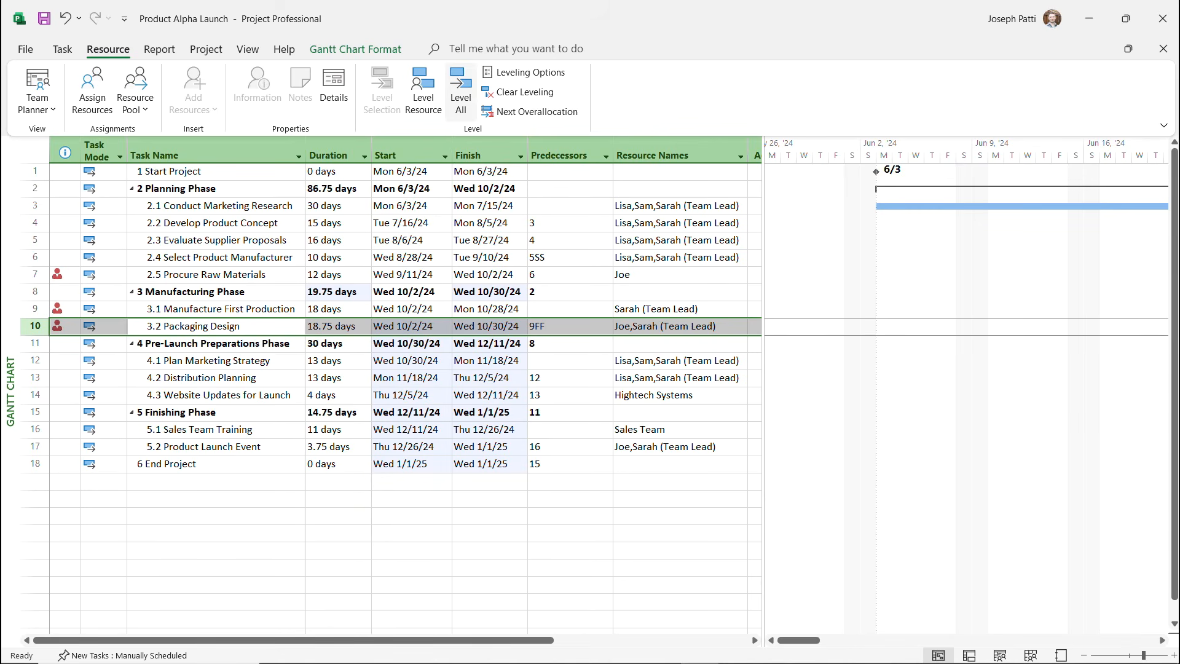
{"action": "left_click", "coordinate": [460, 89]}
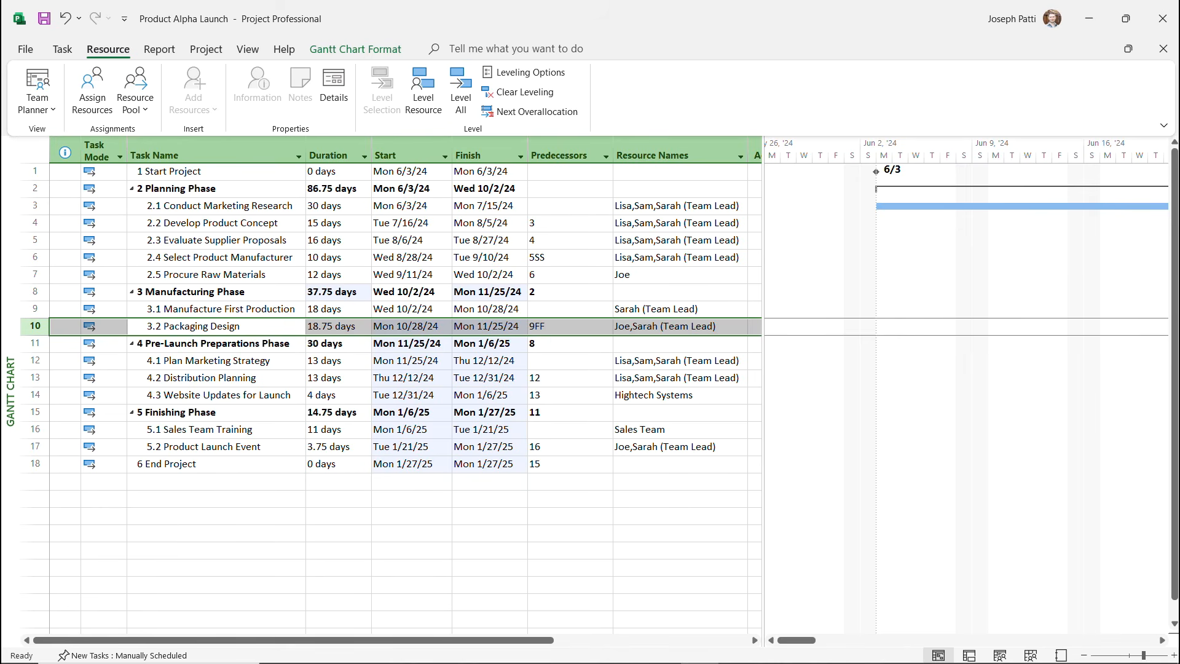
Remove the team lead from the resources assigned to task 2.4 Select Product Manufacturer
{"action": "left_click", "coordinate": [680, 258]}
{"action": "left_click", "coordinate": [741, 258]}
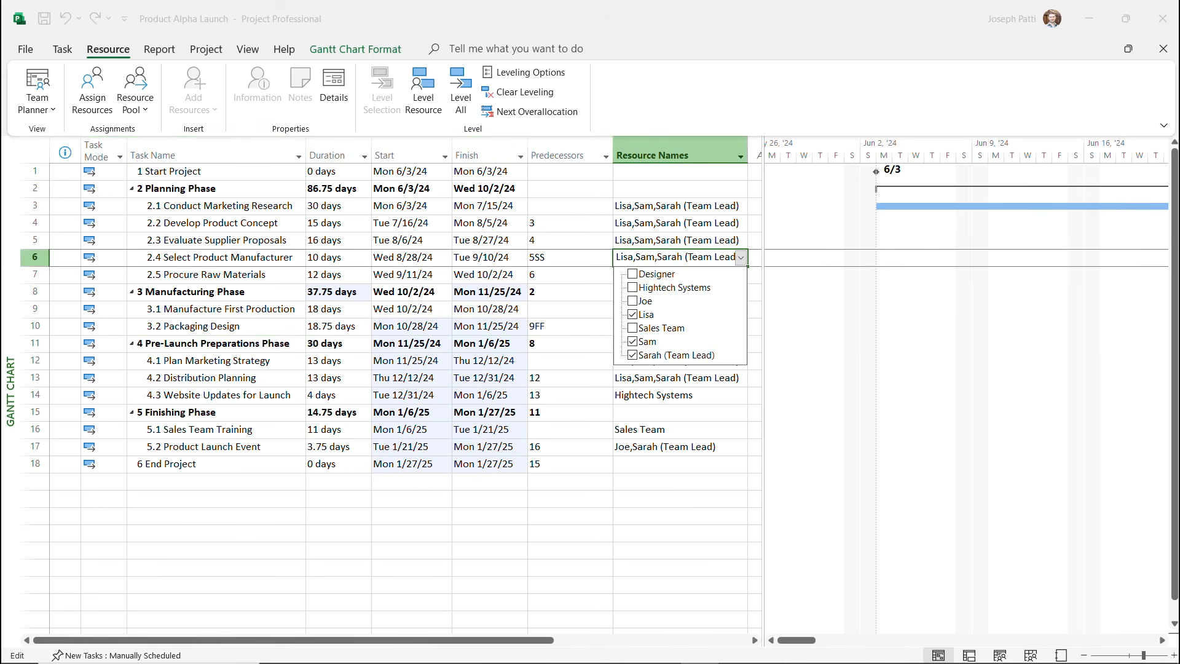
{"action": "key", "text": "Down"}
{"action": "key", "text": "Down"}
{"action": "key", "text": "Down"}
{"action": "key", "text": "Down"}
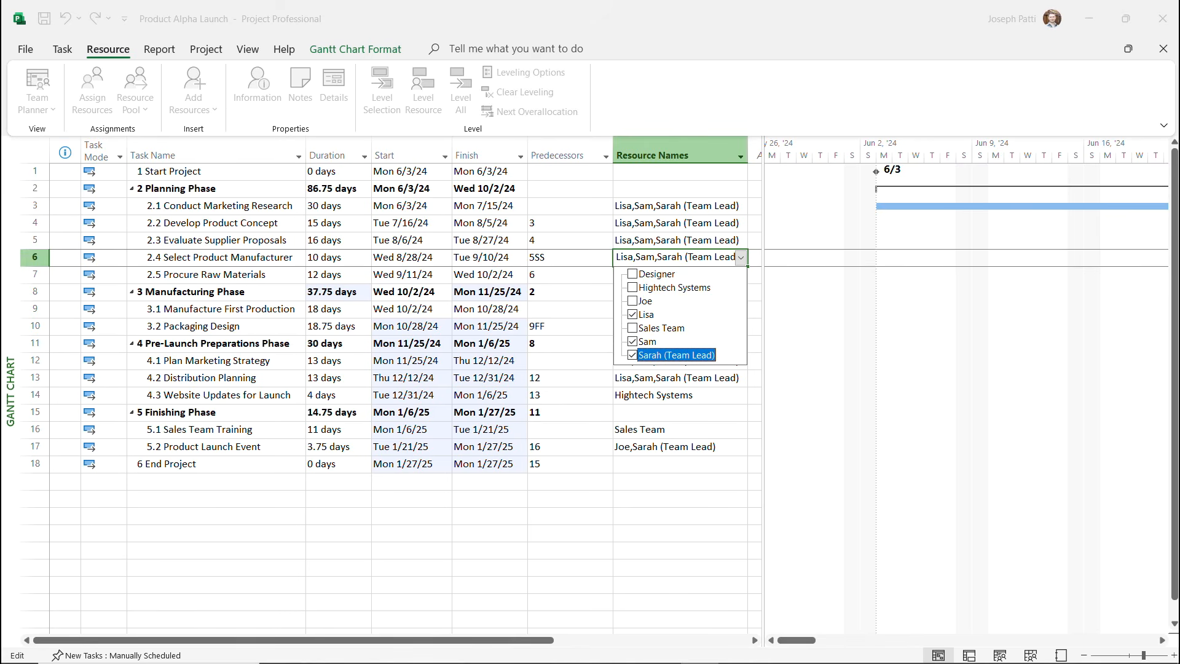
{"action": "key", "text": "space"}
{"action": "key", "text": "Up"}
{"action": "key", "text": "Return"}
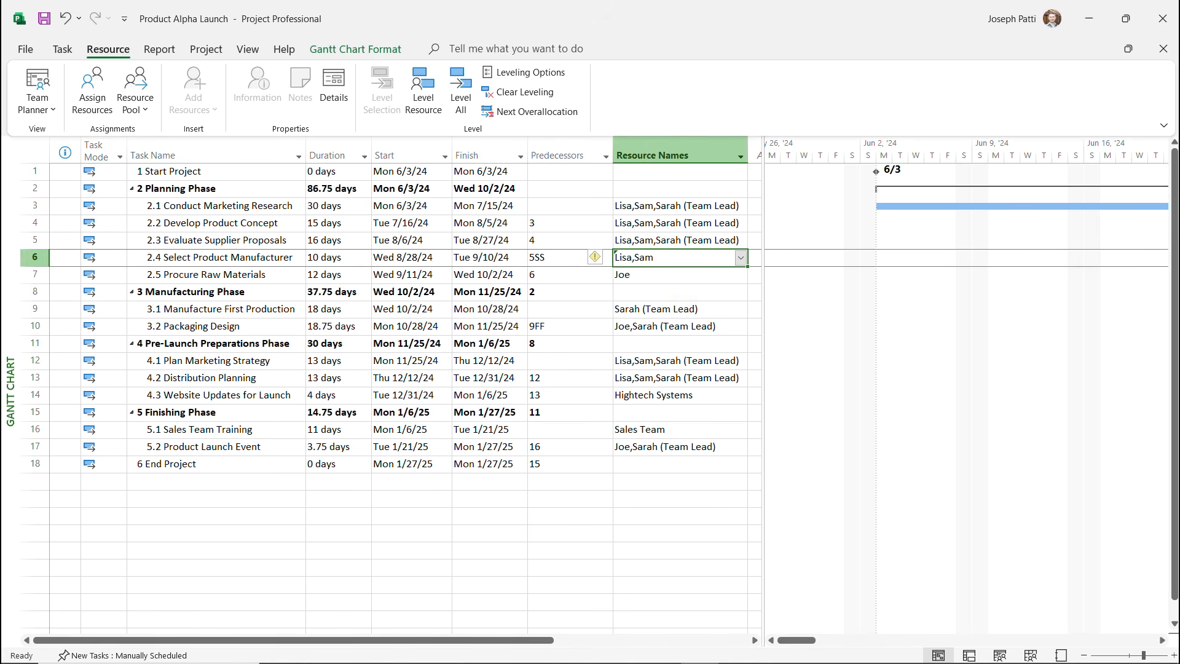
Remove the team lead from task 2.3 Evaluate Supplier Proposals, decreasing the amount of work but keeping the same duration
{"action": "key", "text": "Up"}
{"action": "left_click", "coordinate": [741, 240]}
{"action": "left_click", "coordinate": [632, 338]}
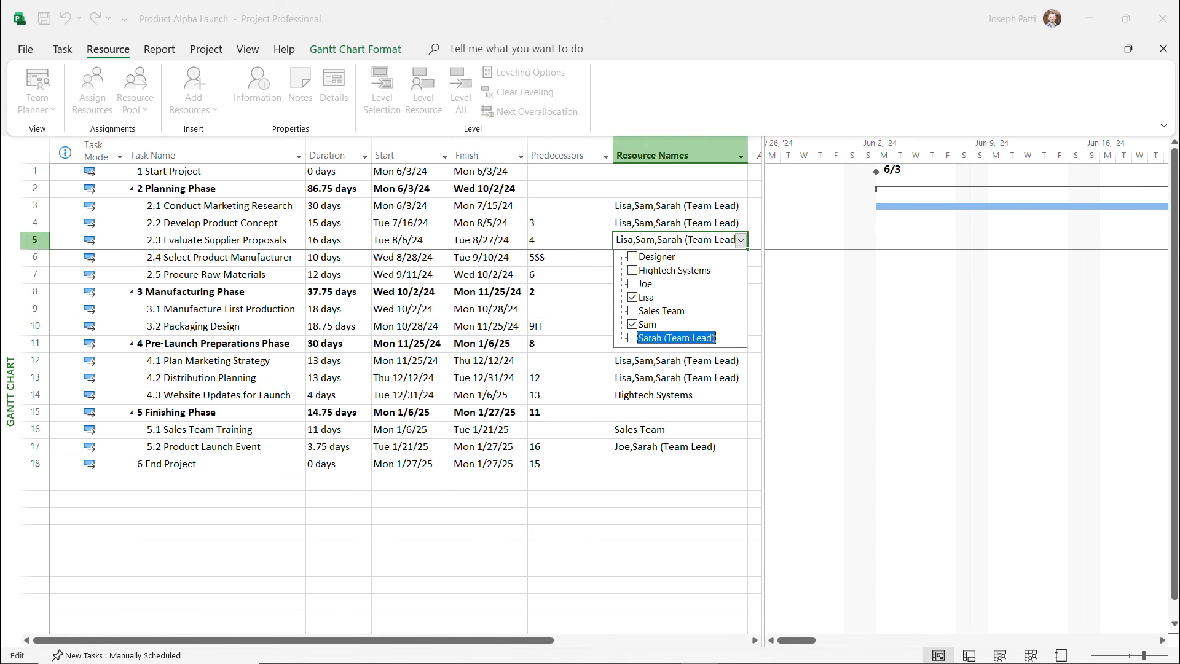
{"action": "key", "text": "Return"}
{"action": "left_click", "coordinate": [597, 240]}
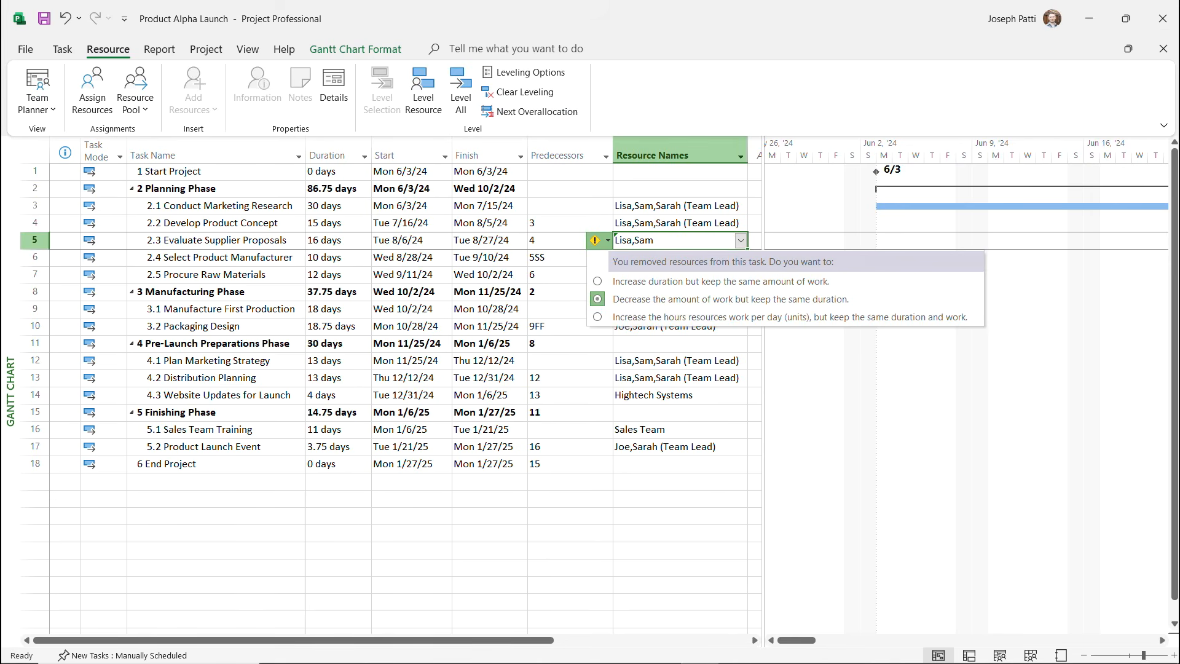
{"action": "key", "text": "Down"}
{"action": "key", "text": "Down"}
{"action": "key", "text": "Down"}
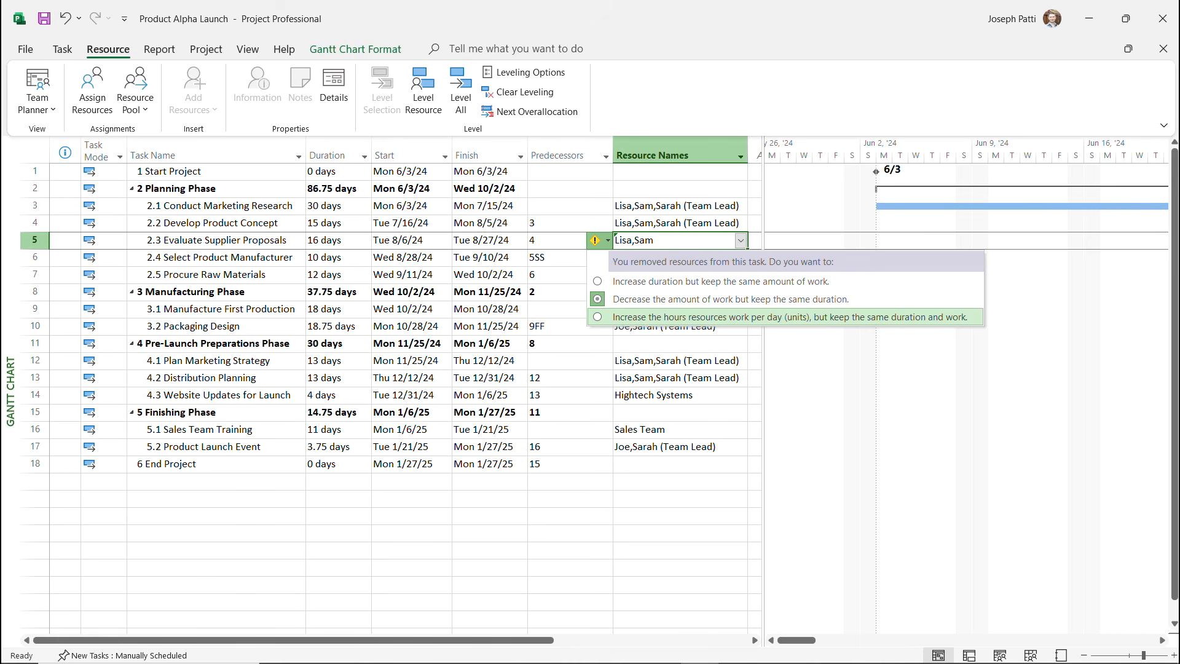
{"action": "key", "text": "Up"}
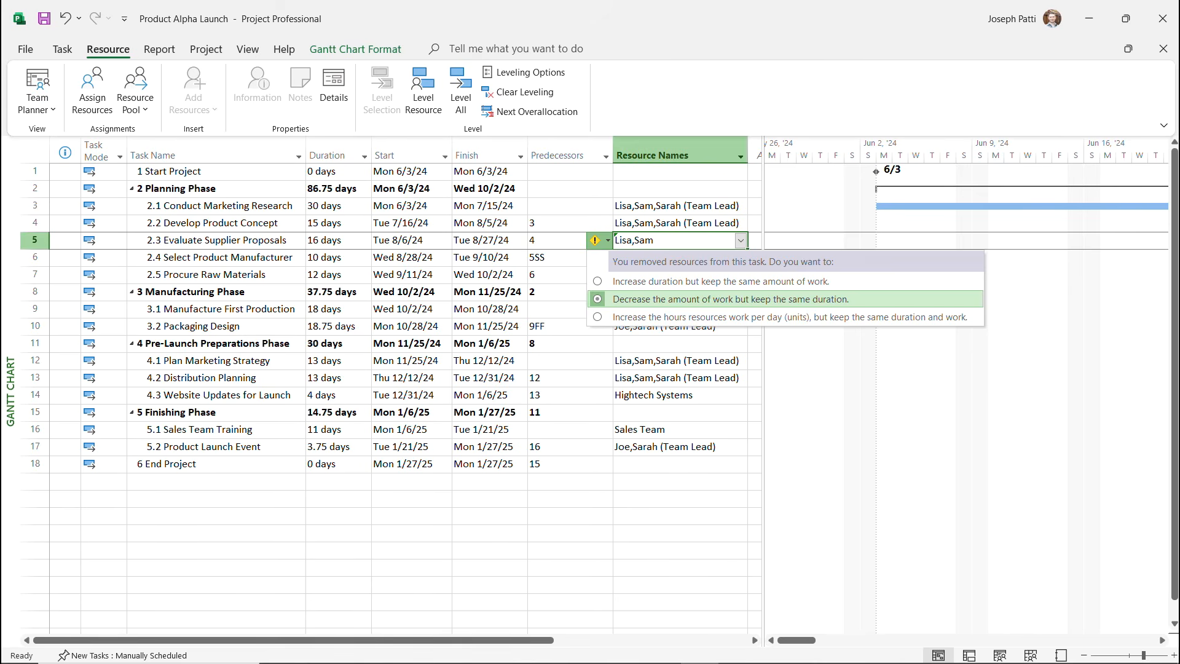
{"action": "key", "text": "Up"}
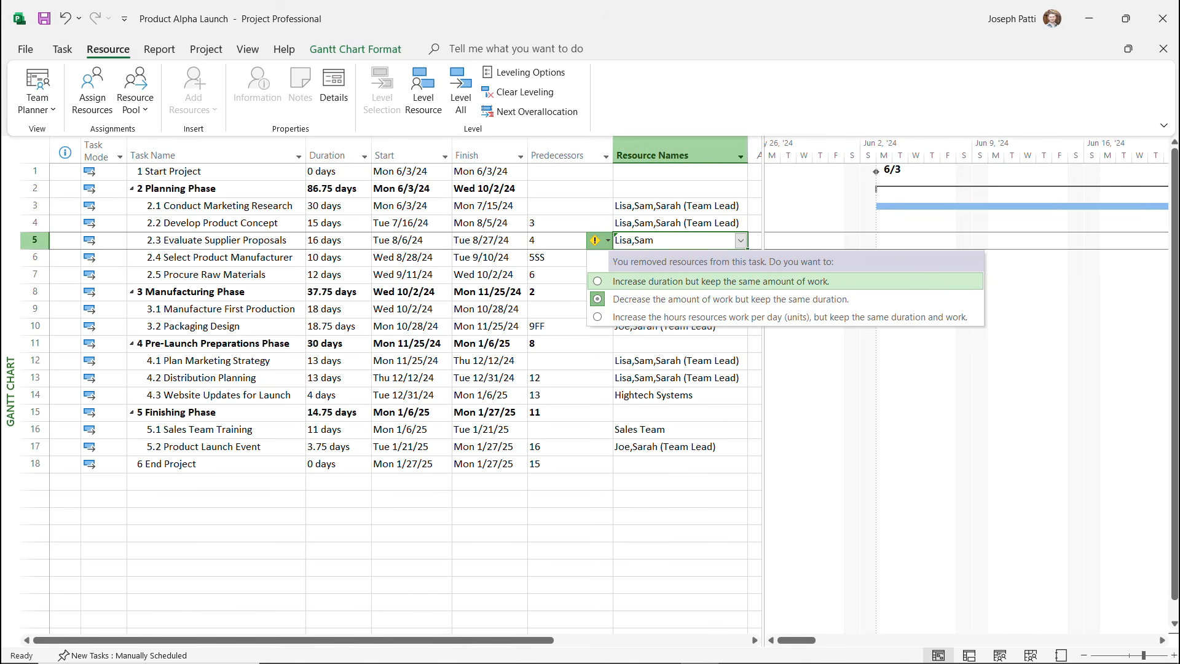
{"action": "key", "text": "Down"}
{"action": "key", "text": "Return"}
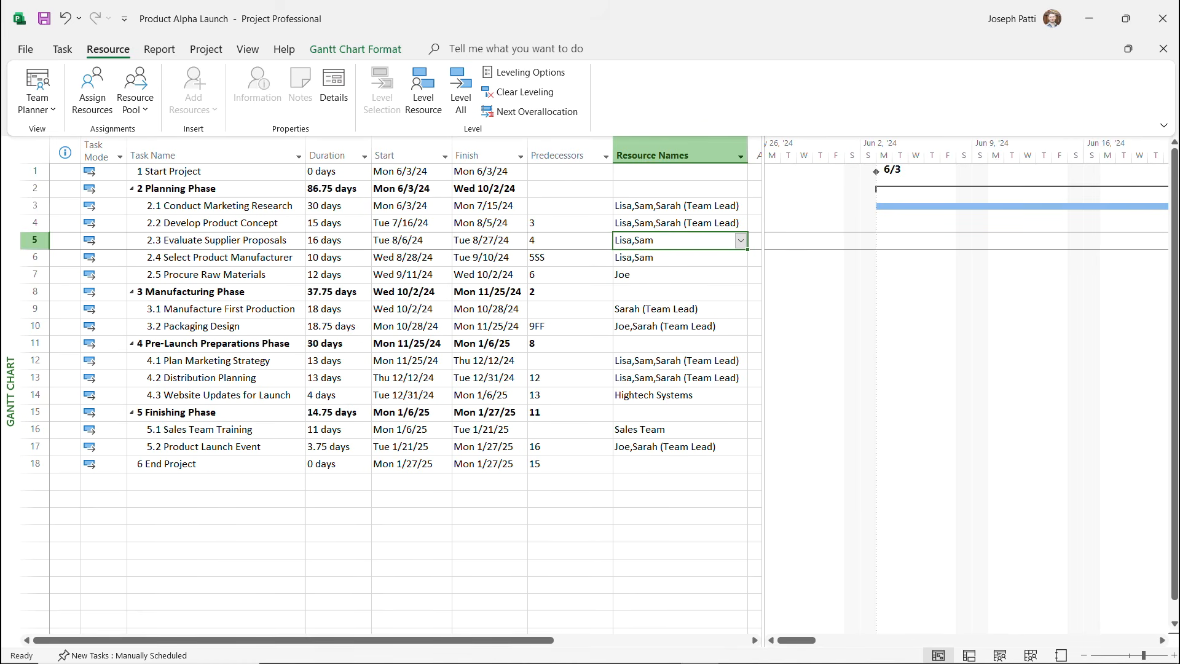
Set the dependency of task 2.4 Select Product Manufacturer on Evaluate Supplier Proposals to Finish-to-Finish (FF)
{"action": "key", "text": "Down"}
{"action": "key", "text": "Down"}
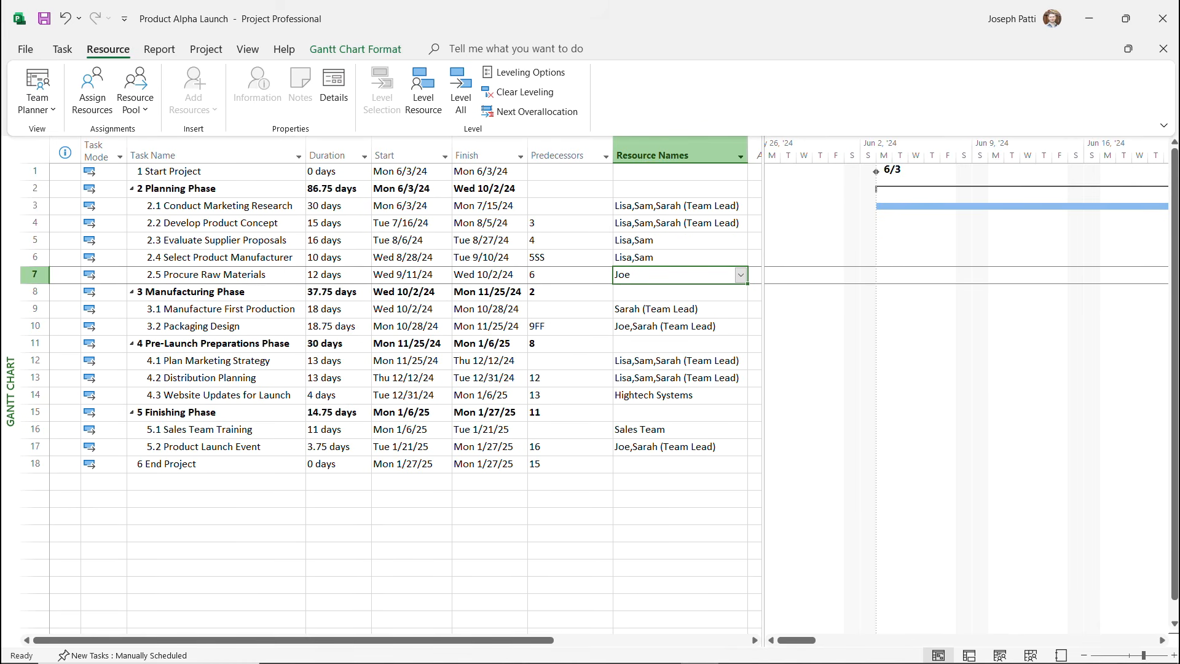
{"action": "double_click", "coordinate": [219, 258]}
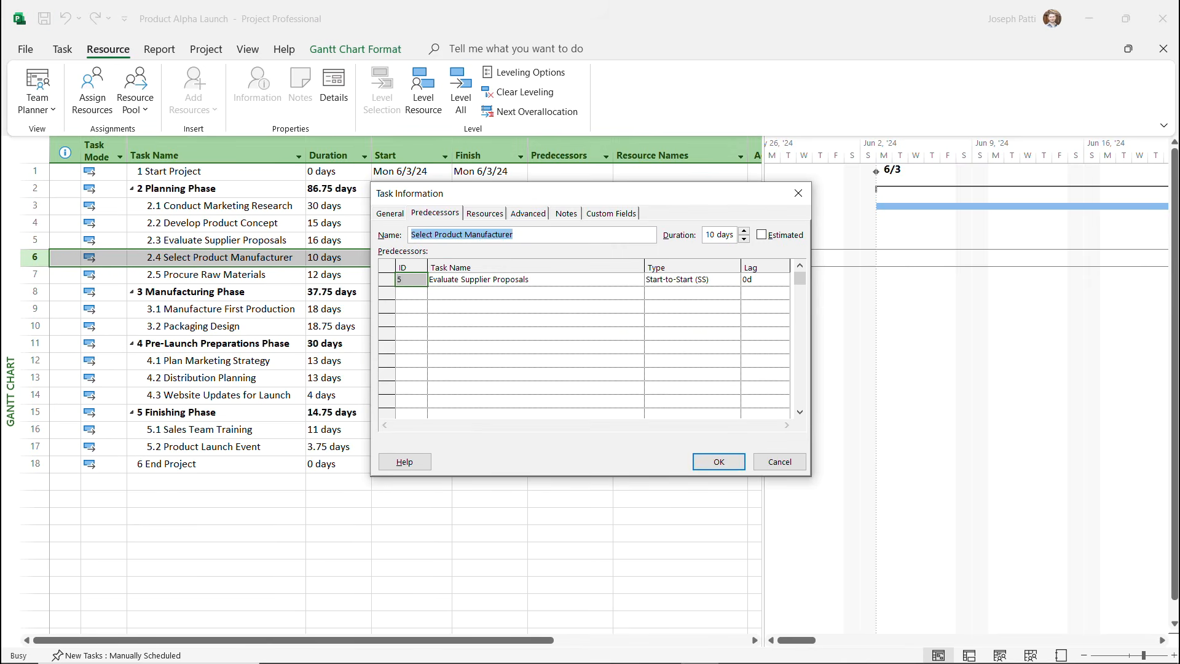
{"action": "left_click", "coordinate": [693, 280]}
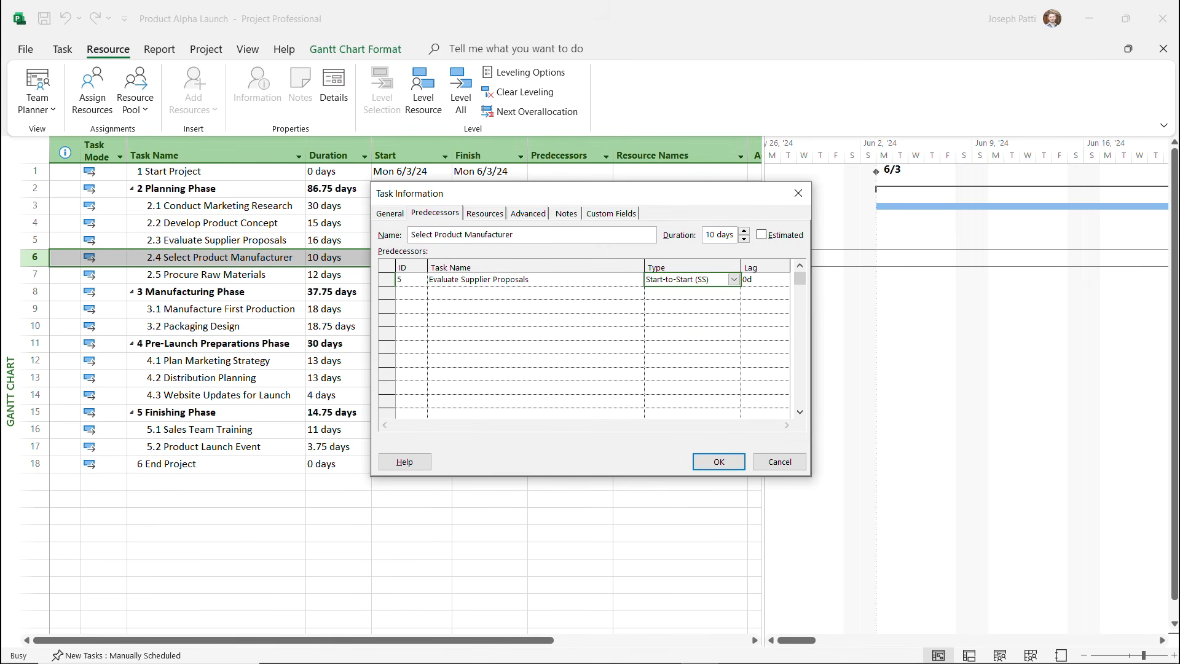
{"action": "left_click", "coordinate": [734, 279]}
{"action": "left_click", "coordinate": [681, 316]}
{"action": "left_click", "coordinate": [719, 462]}
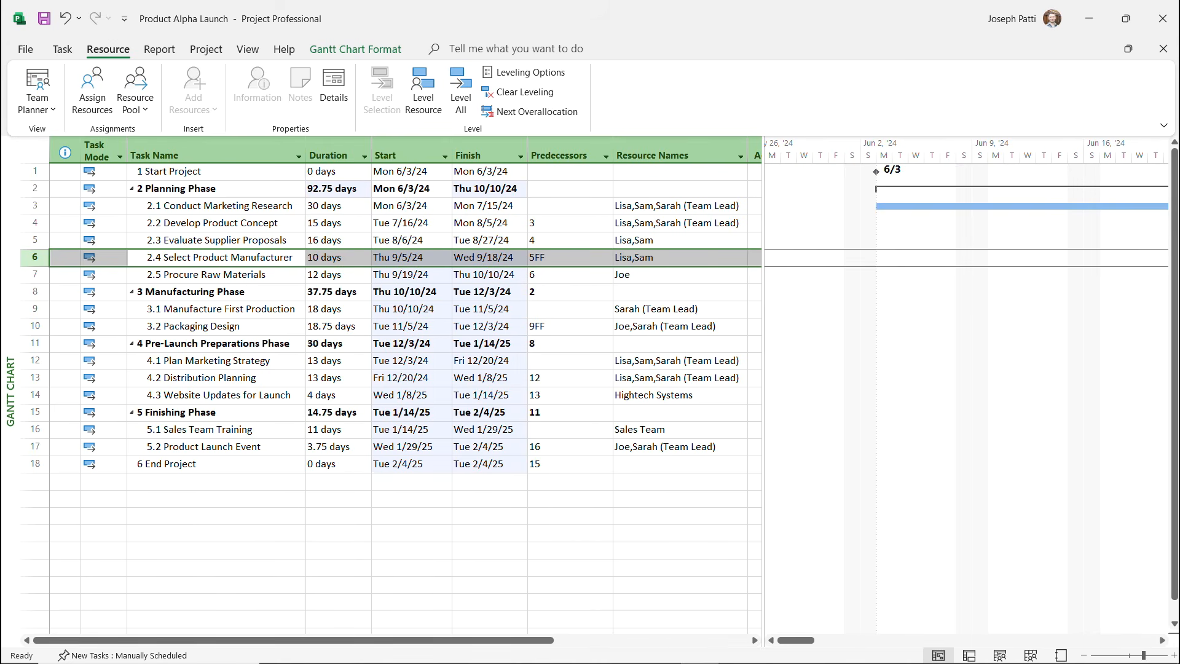
Set the dependency of task 2.4 Select Product Manufacturer on Evaluate Supplier Proposals to Start-to-Start (SS)
{"action": "double_click", "coordinate": [220, 257]}
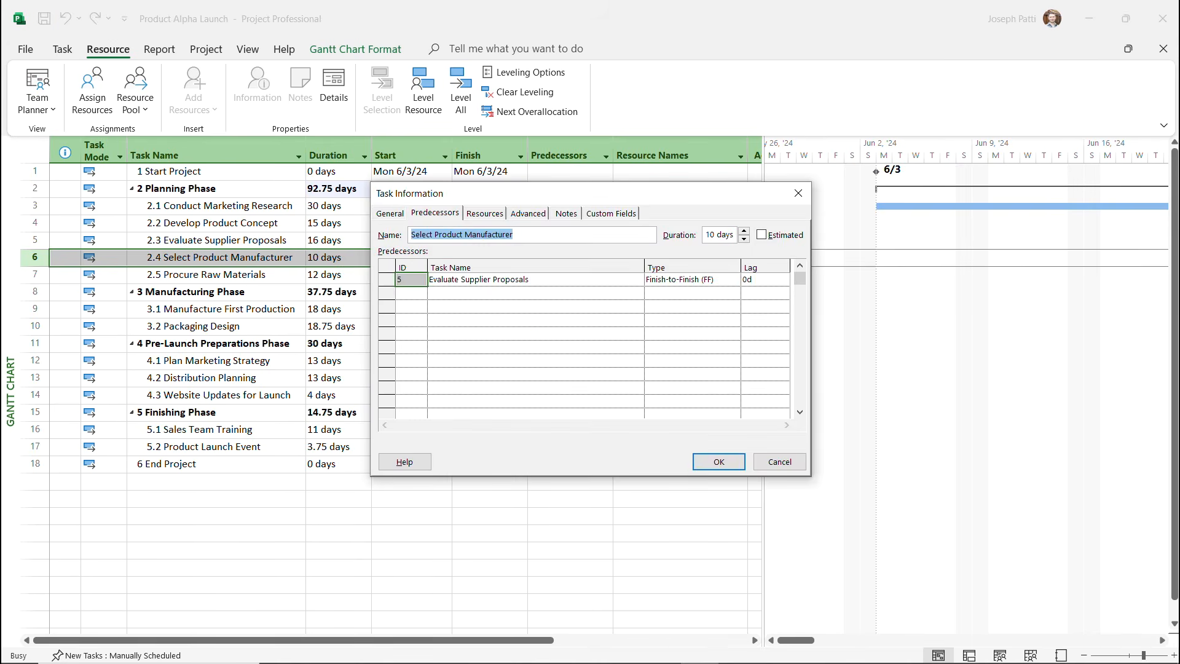
{"action": "left_click", "coordinate": [693, 280]}
{"action": "left_click", "coordinate": [734, 279]}
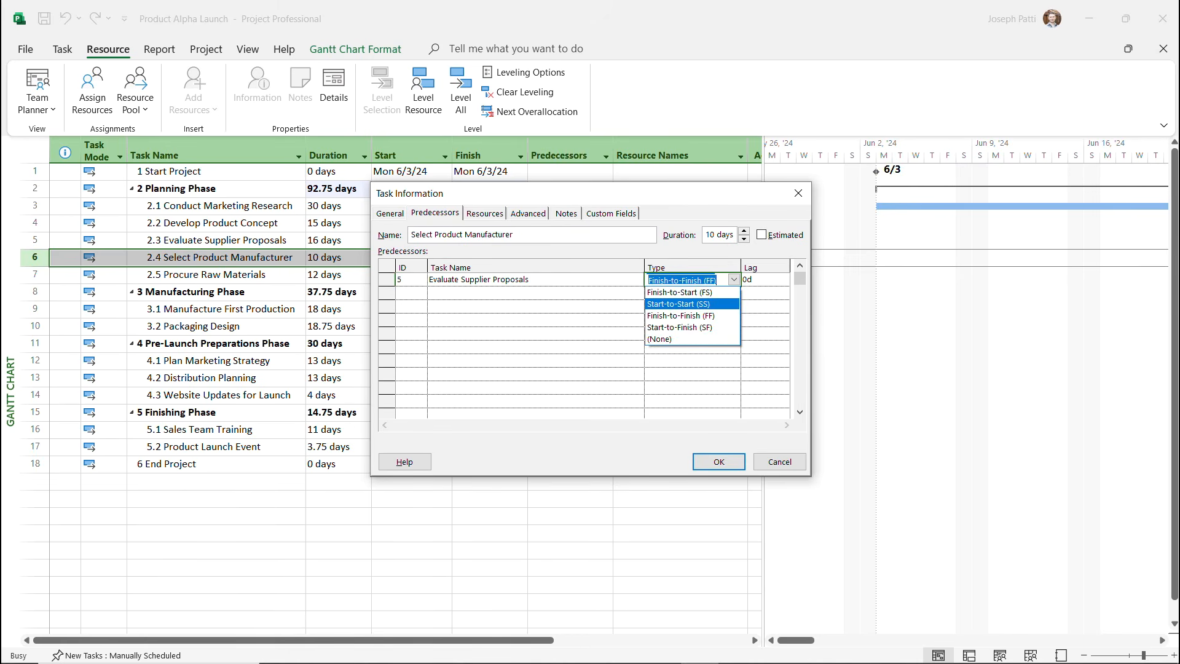
{"action": "left_click", "coordinate": [681, 303]}
{"action": "left_click", "coordinate": [719, 462]}
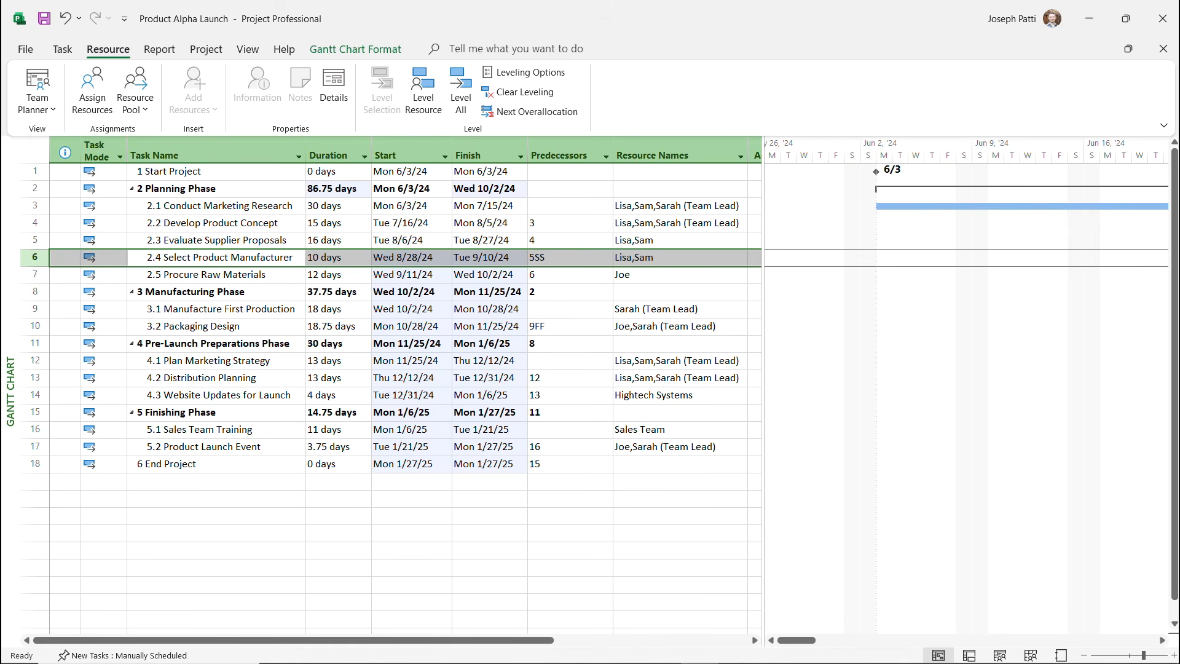
Set the dependency of task 4.2 Distribution Planning on Plan Marketing Strategy to Start-to-Start (SS)
{"action": "double_click", "coordinate": [220, 378]}
{"action": "left_click", "coordinate": [694, 280]}
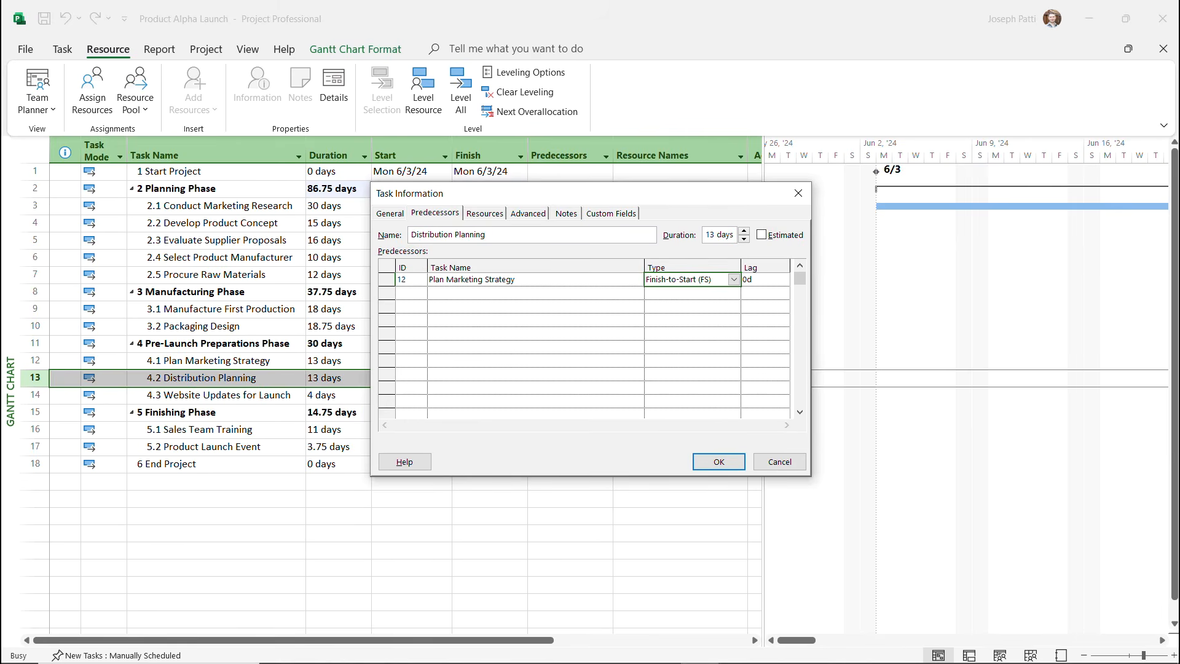
{"action": "left_click", "coordinate": [734, 280]}
{"action": "left_click", "coordinate": [682, 329]}
{"action": "left_click", "coordinate": [719, 462]}
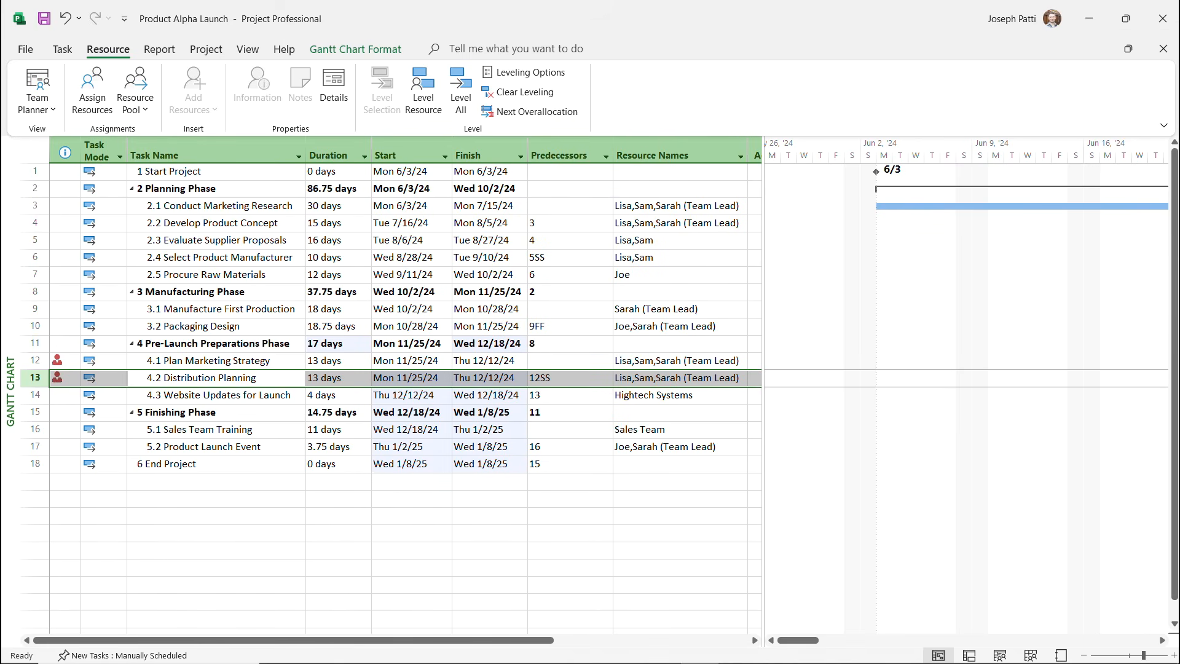
Remove the team lead from the resources assigned to task 4.2 Distribution Planning
{"action": "left_click", "coordinate": [675, 378]}
{"action": "left_click", "coordinate": [741, 378]}
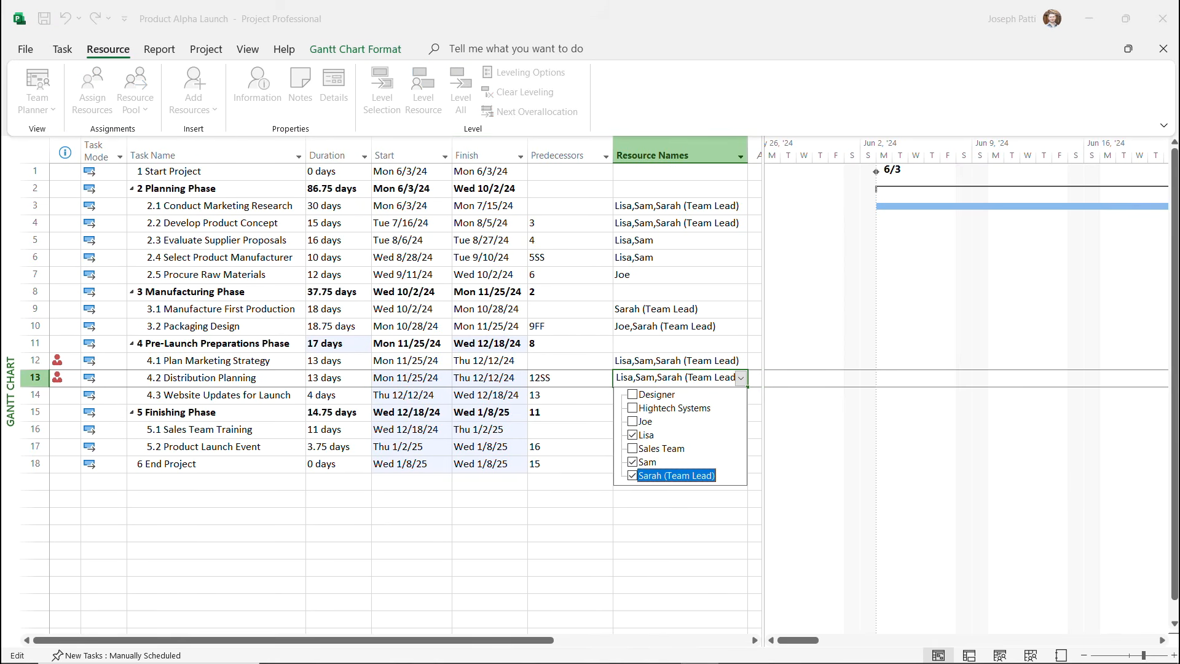
{"action": "key", "text": "Return"}
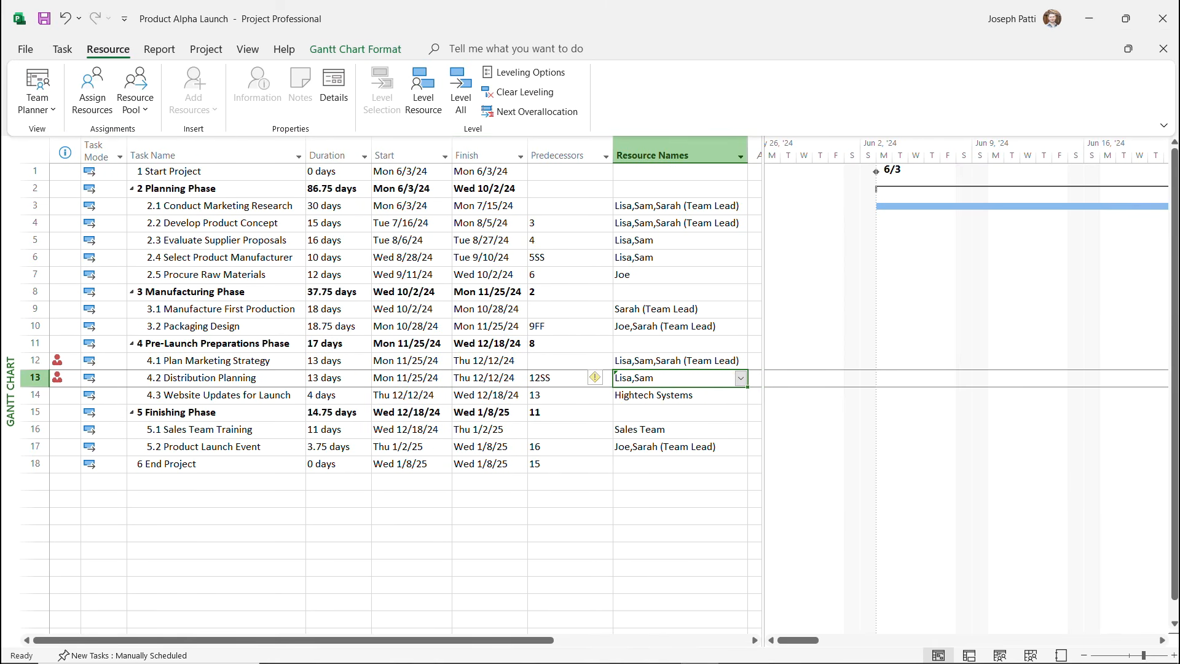
Remove the team lead and the second listed team member from task 4.1 Plan Marketing Strategy, keeping only the first listed resource
{"action": "left_click", "coordinate": [675, 361]}
{"action": "left_click", "coordinate": [741, 361]}
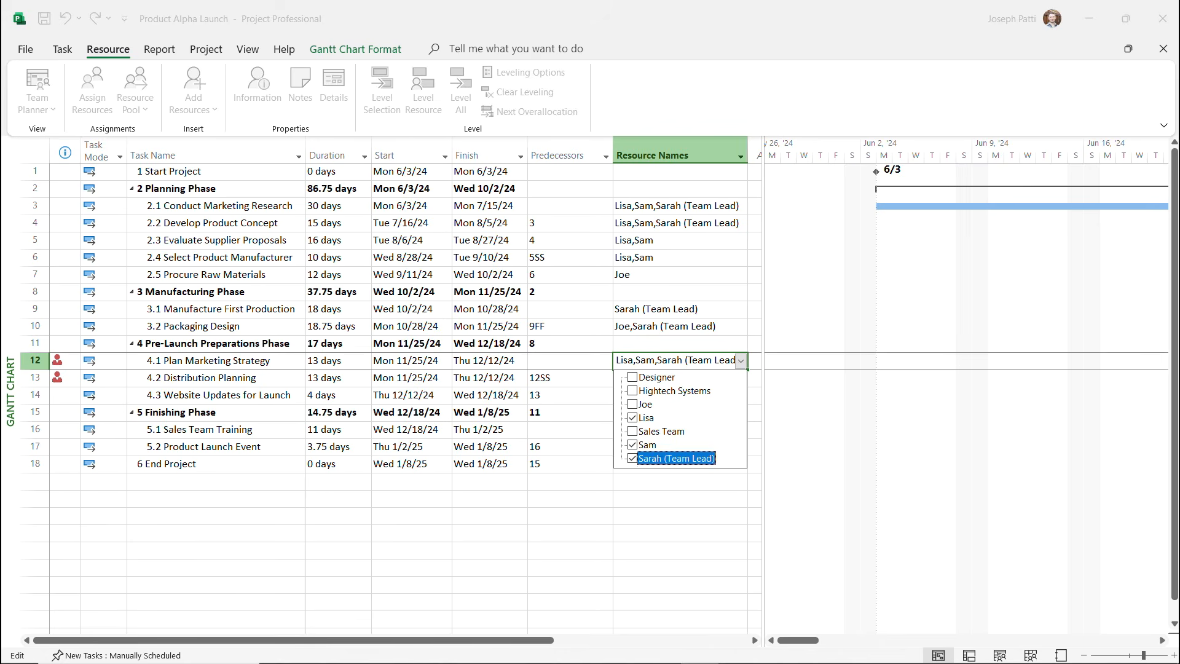
{"action": "key", "text": "space"}
{"action": "key", "text": "Up"}
{"action": "key", "text": "Return"}
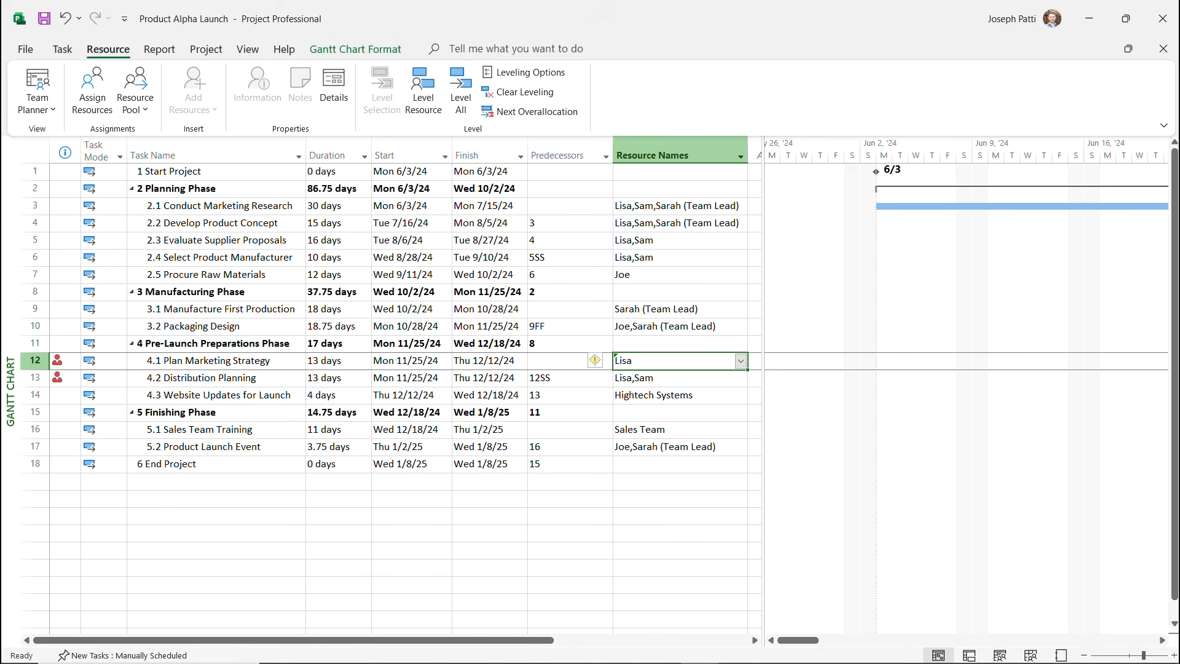
In the Resource Sheet view, set the maximum units of the resource in row 1 to 100%
{"action": "right_click", "coordinate": [10, 394]}
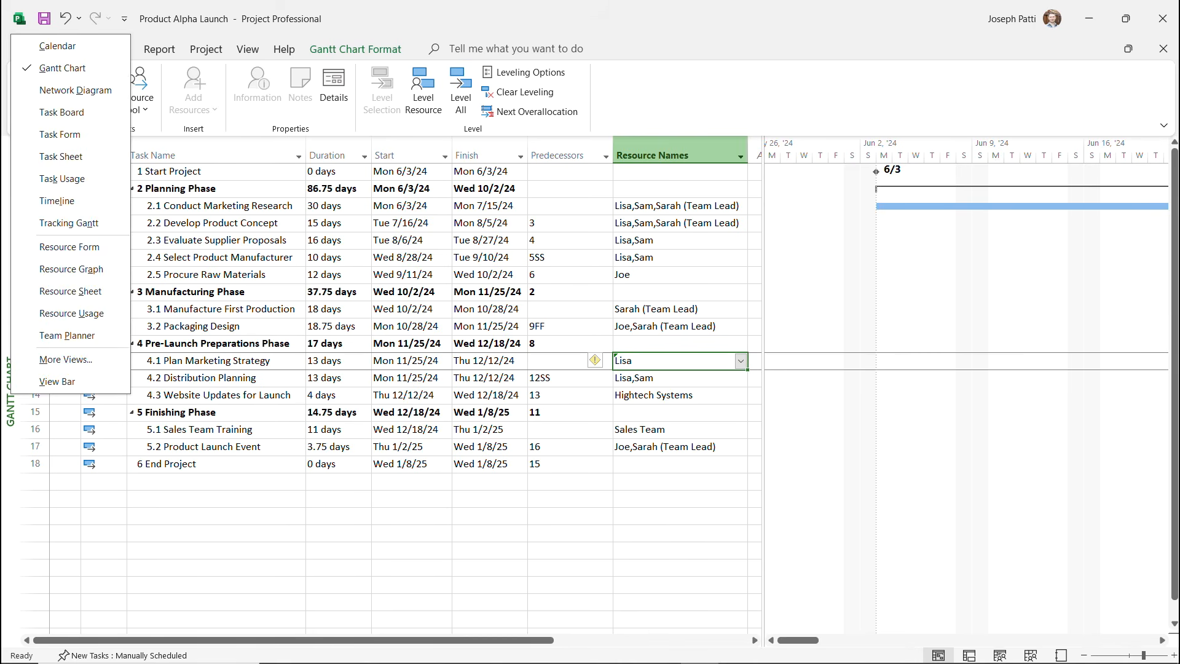
{"action": "left_click", "coordinate": [50, 291]}
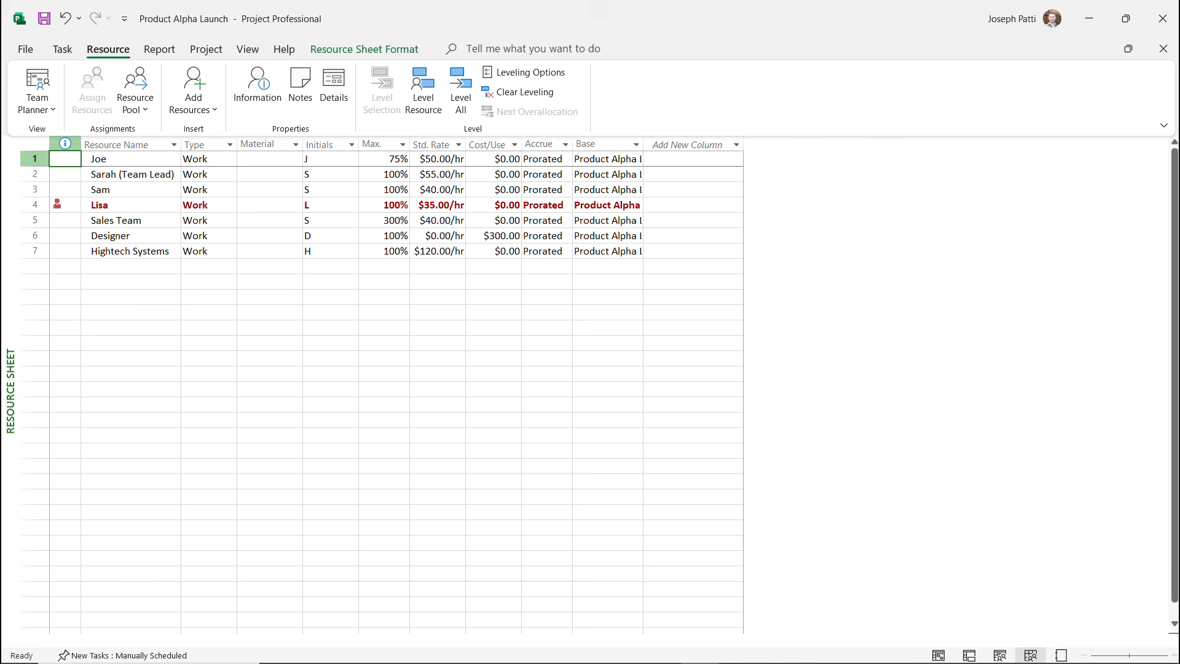
{"action": "left_click", "coordinate": [384, 159]}
{"action": "type", "text": "100"}
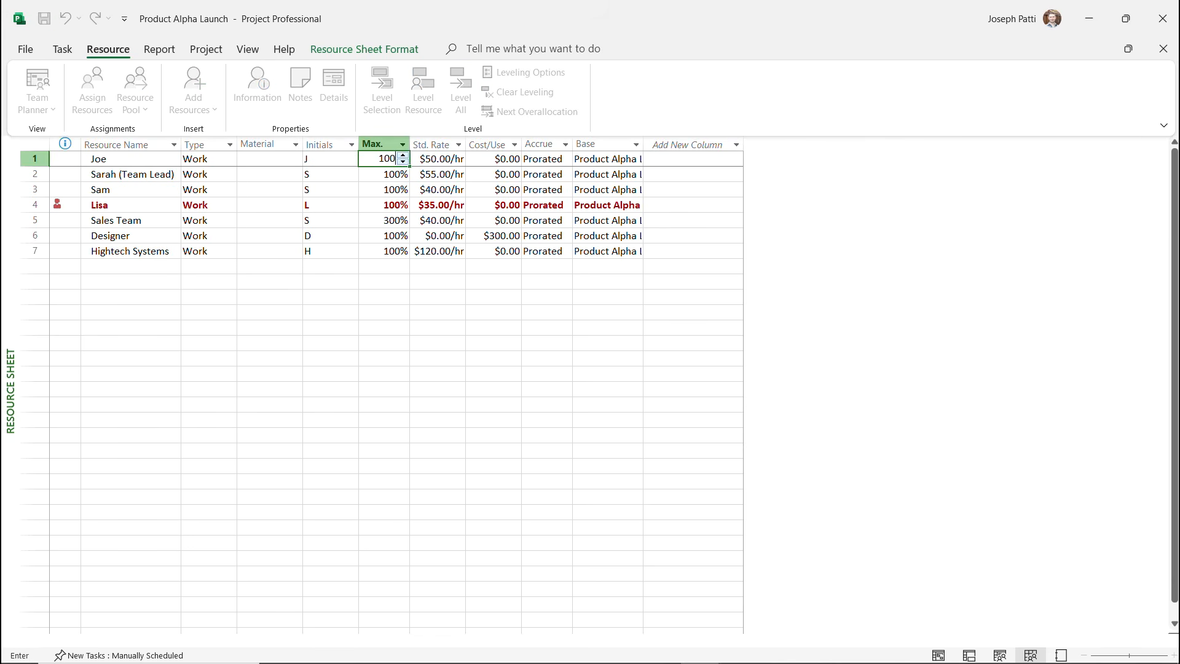
{"action": "key", "text": "Return"}
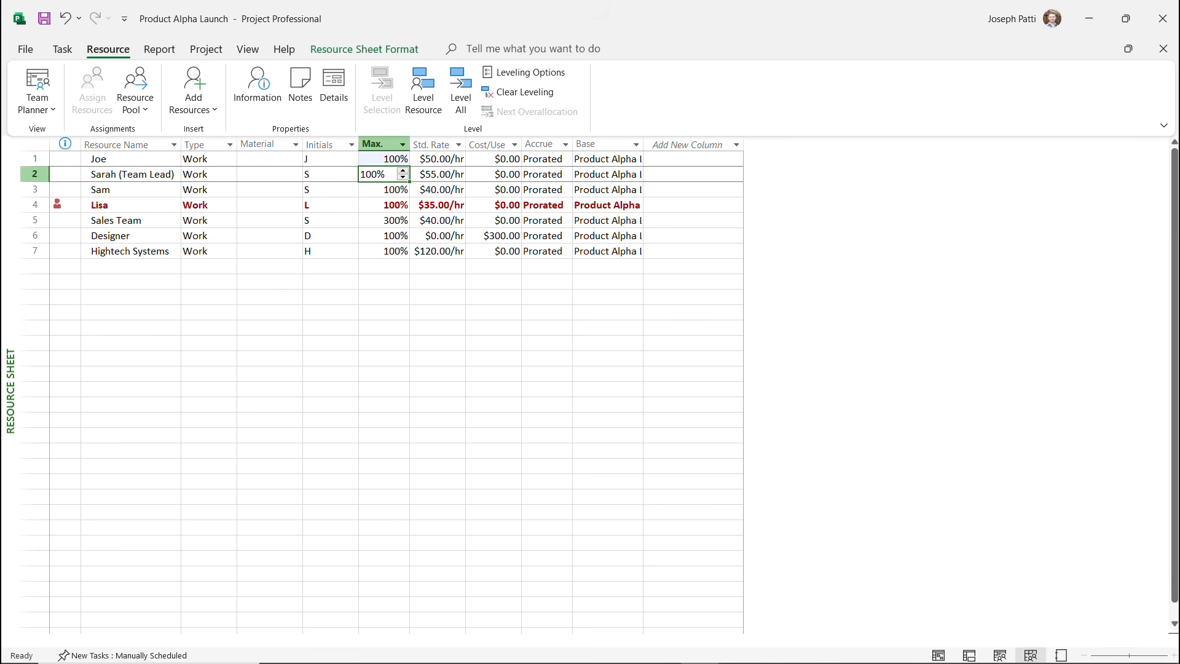
Back in the Gantt Chart view, replace the resource on task 4.1 Plan Marketing Strategy with the resource from Resource Sheet row 1
{"action": "right_click", "coordinate": [11, 402]}
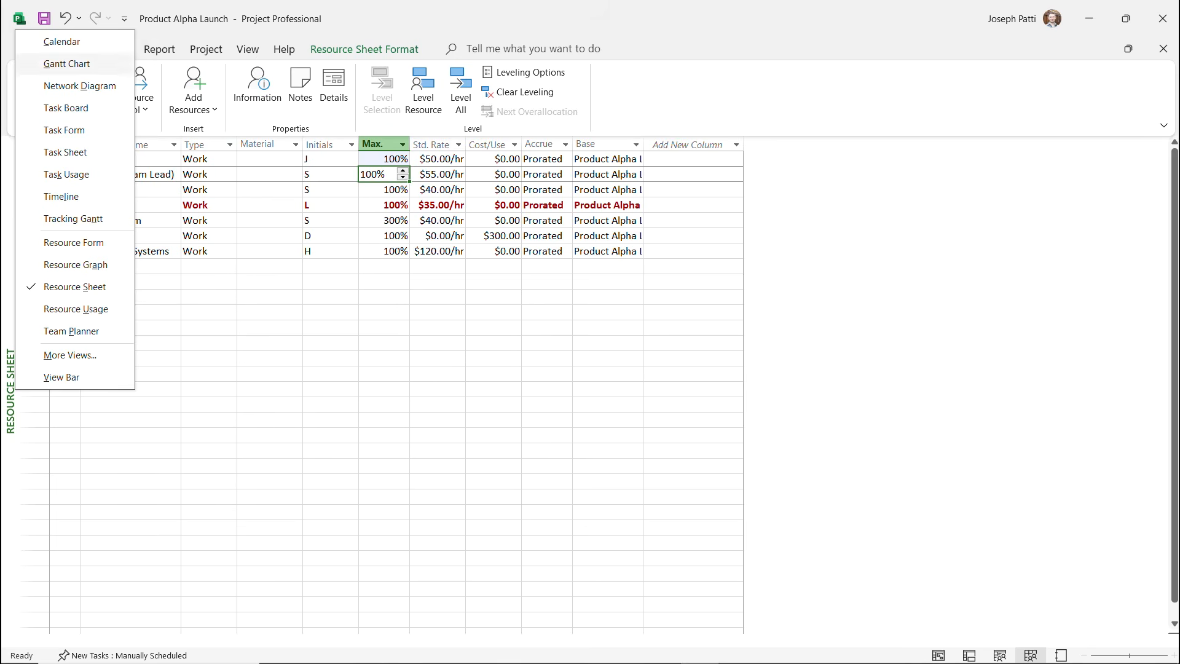
{"action": "left_click", "coordinate": [66, 64]}
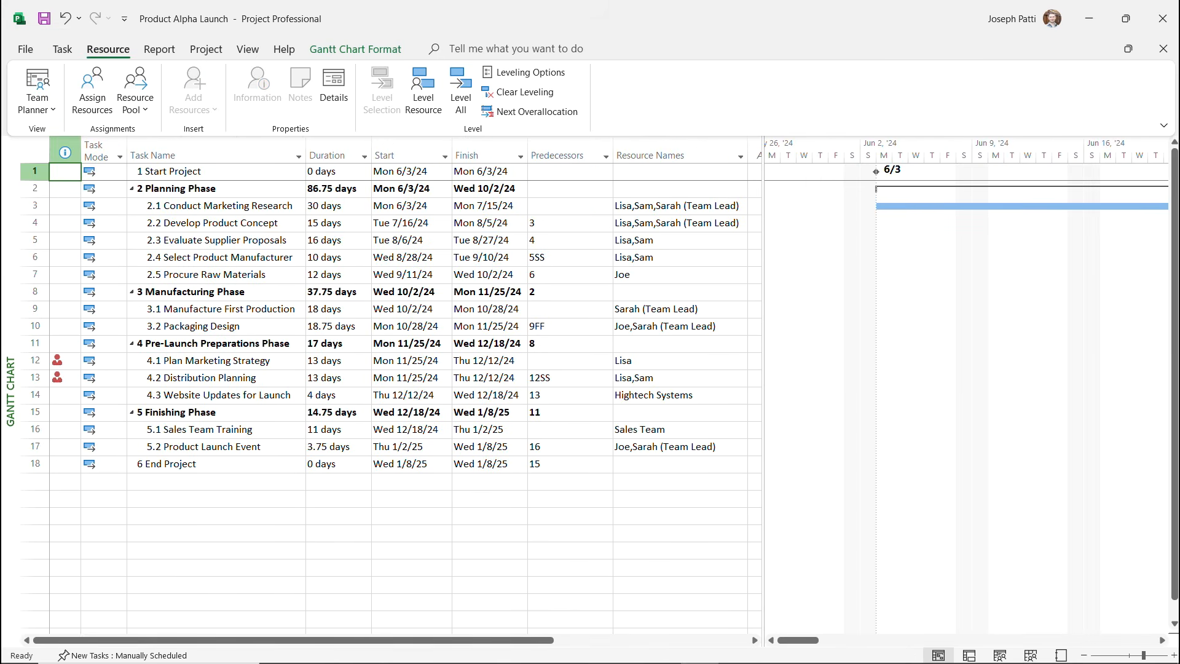
{"action": "left_click", "coordinate": [680, 361]}
{"action": "left_click", "coordinate": [740, 361]}
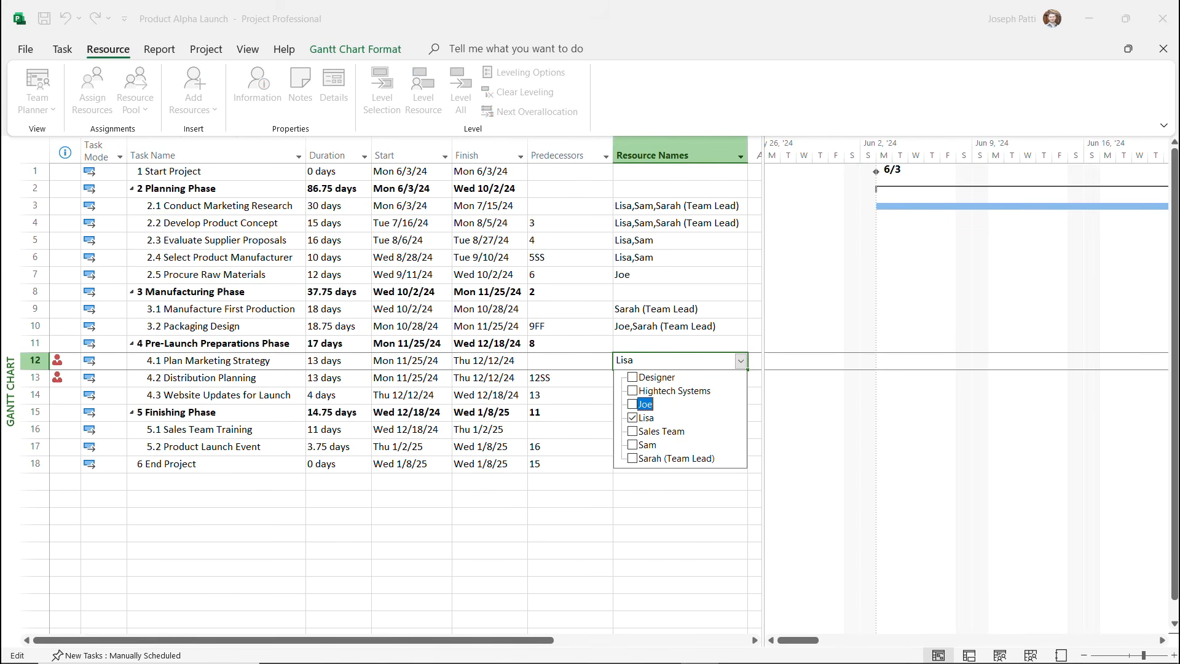
{"action": "key", "text": "Return"}
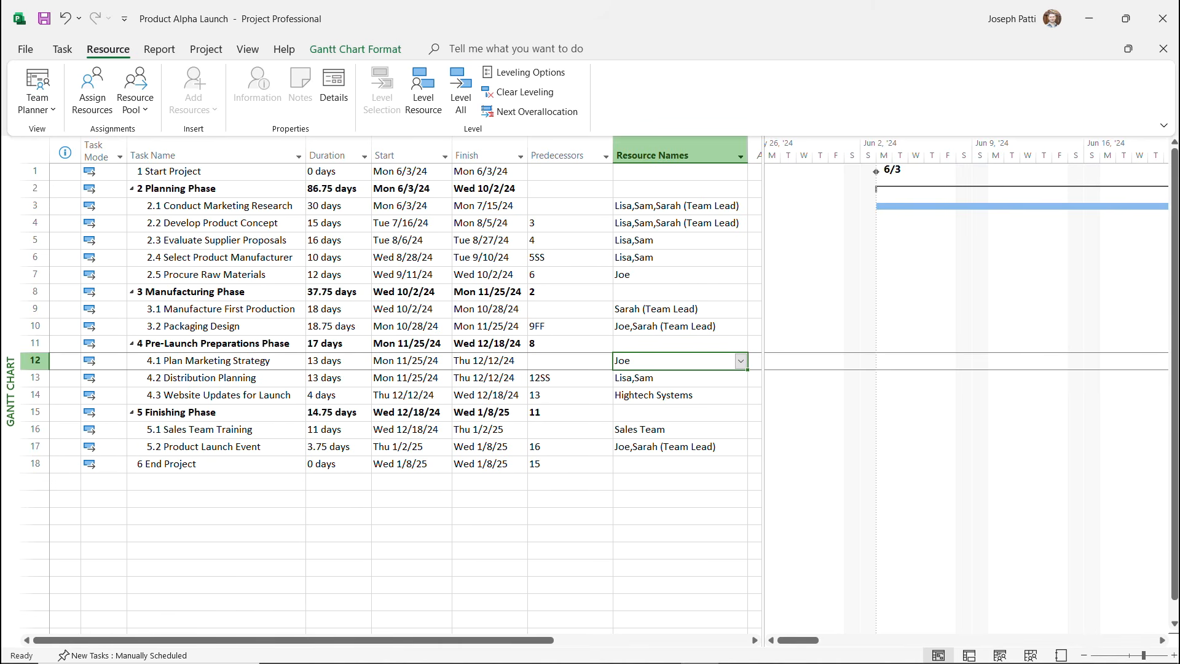
Review the project statistics for Product Alpha Launch, examining the current dates, duration, work and cost
{"action": "left_click", "coordinate": [674, 447]}
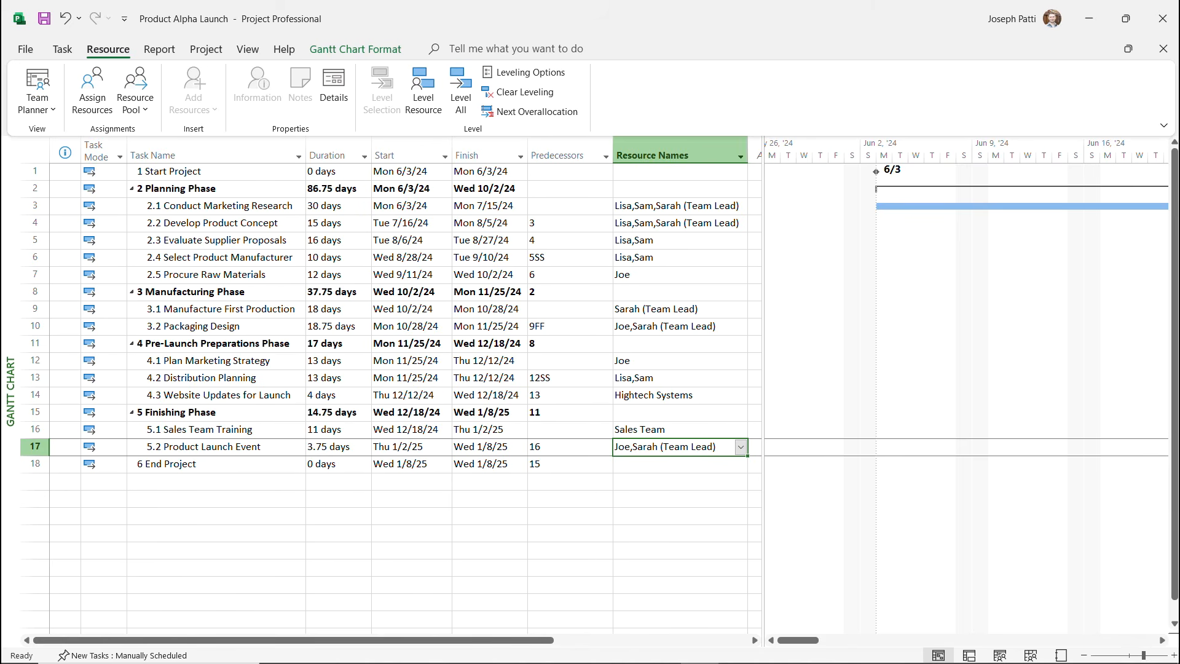
{"action": "left_click", "coordinate": [206, 49]}
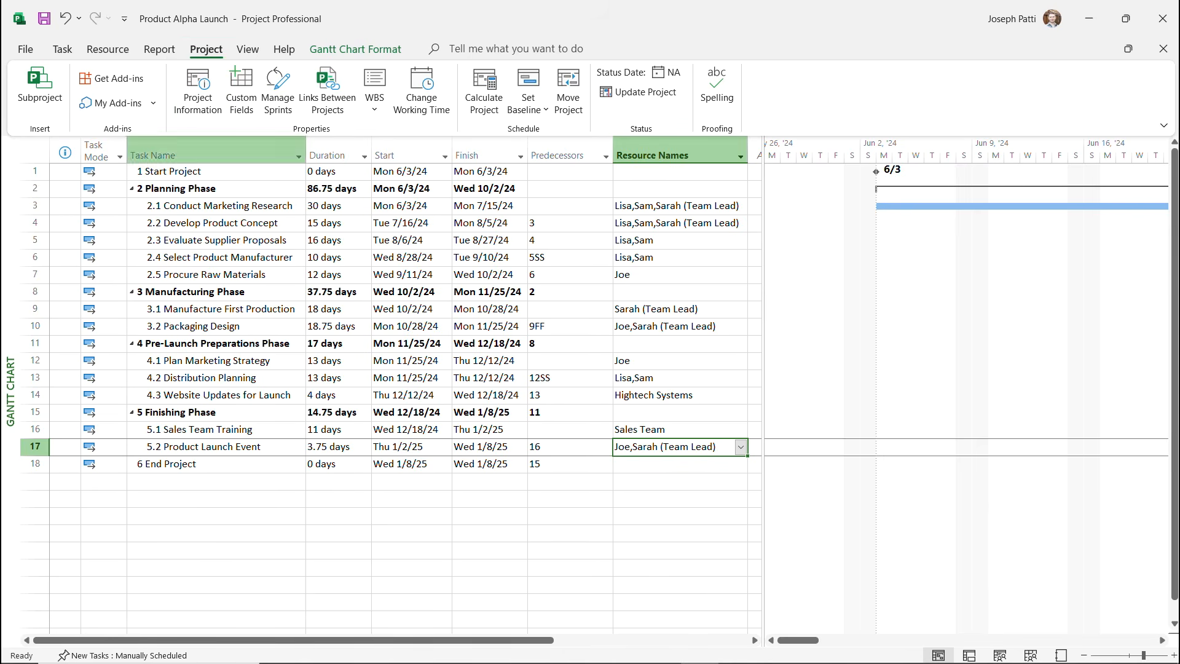
{"action": "left_click", "coordinate": [197, 92]}
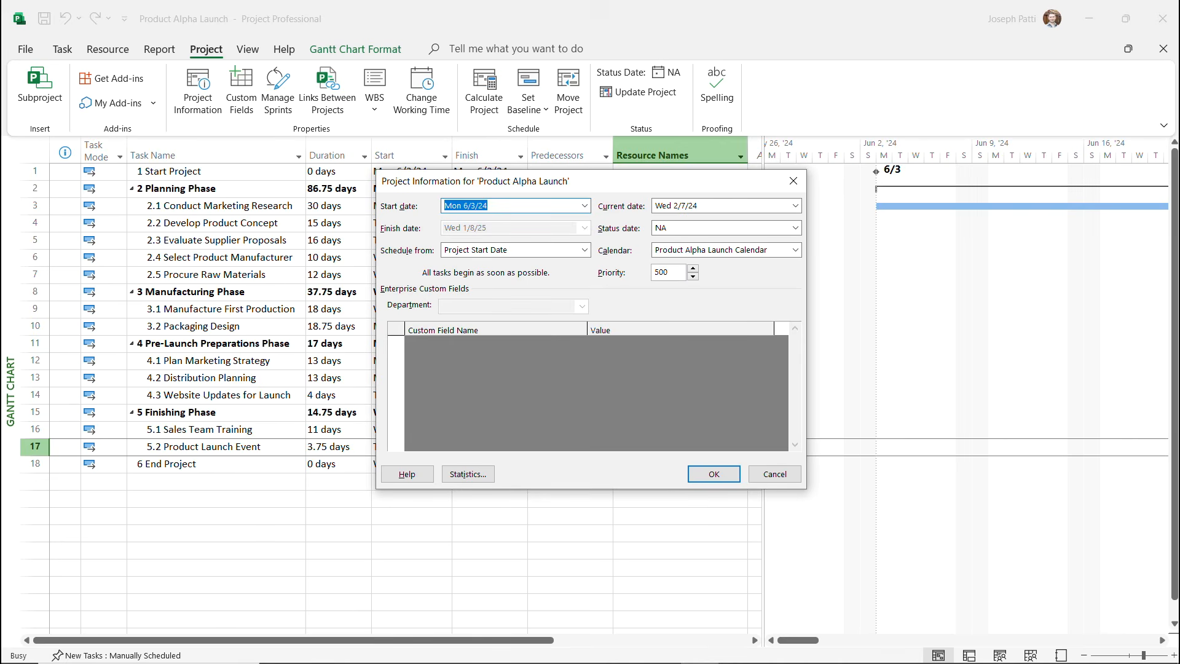
{"action": "key", "text": "alt+i"}
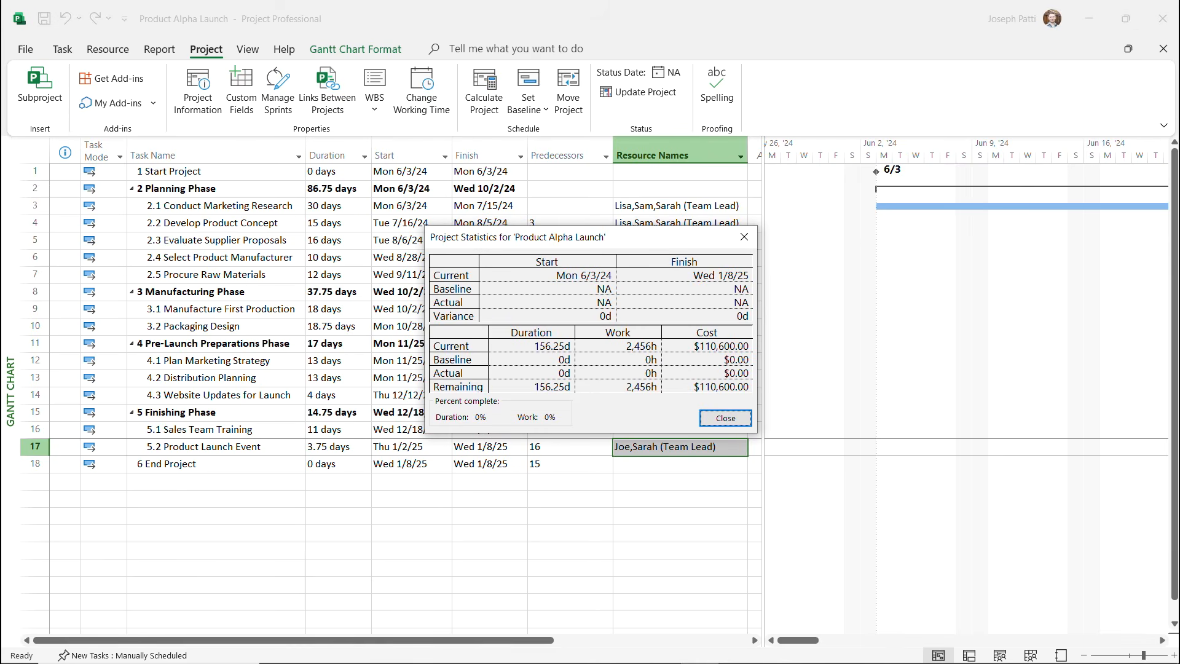
{"action": "left_click_drag", "start_coordinate": [568, 243], "coordinate": [474, 236]}
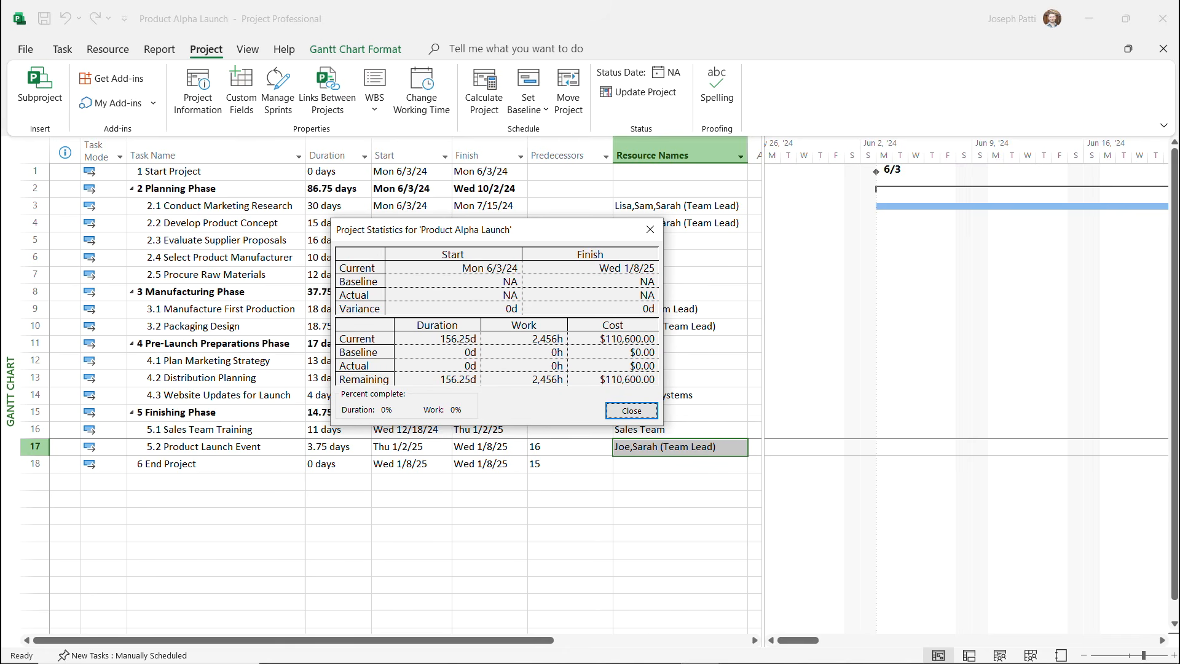
{"action": "left_click", "coordinate": [650, 229]}
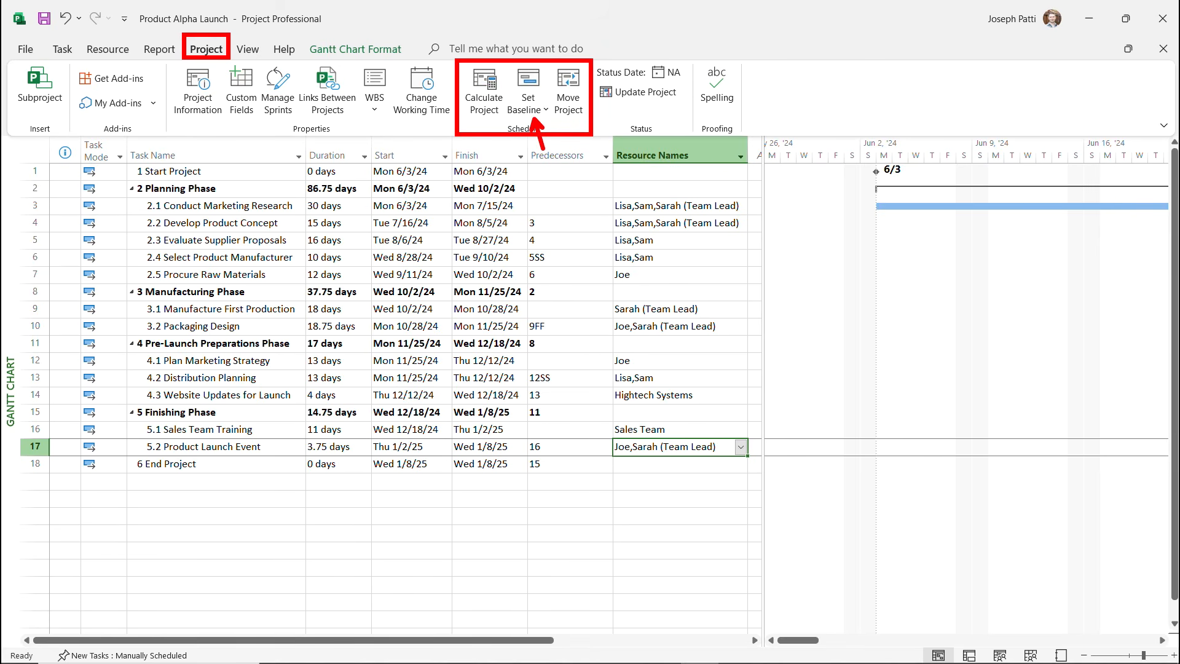
Set the baseline for the entire project, using the slot named Baseline
{"action": "left_click", "coordinate": [528, 99]}
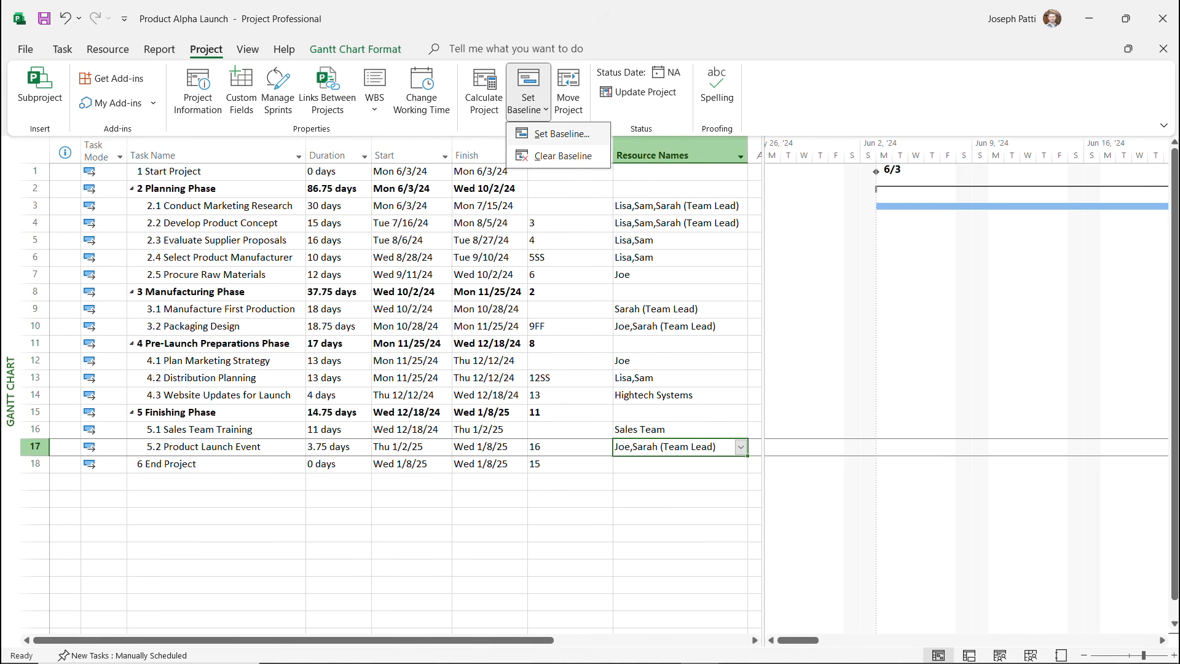
{"action": "left_click", "coordinate": [562, 134]}
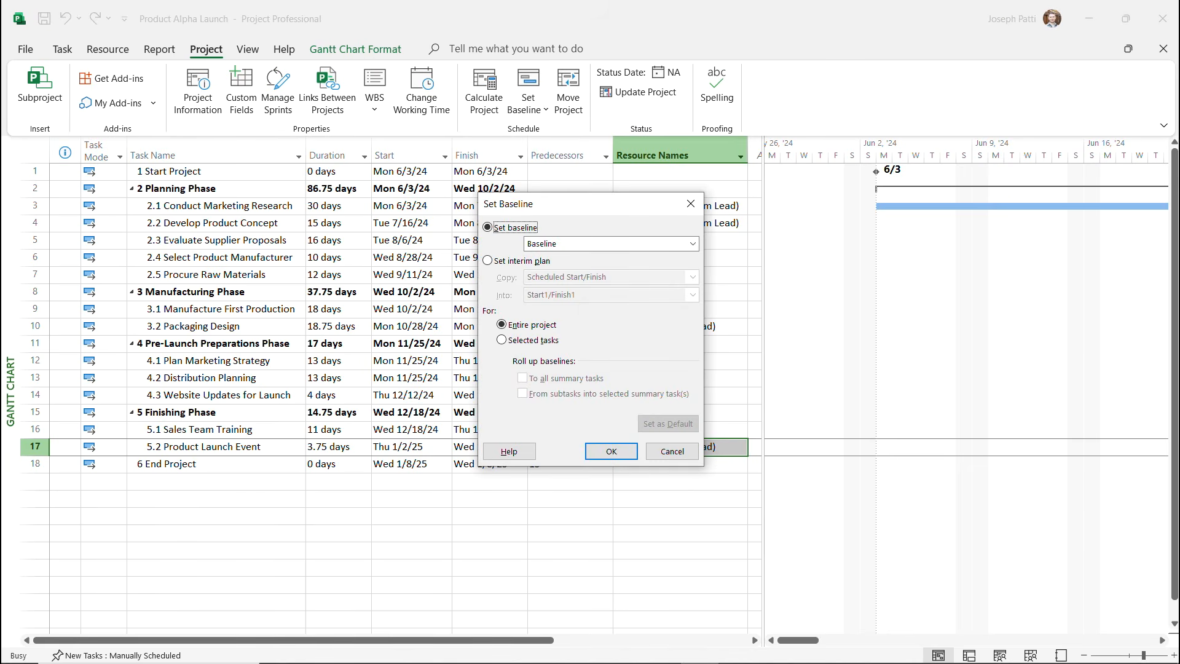
{"action": "left_click_drag", "start_coordinate": [576, 203], "coordinate": [550, 194]}
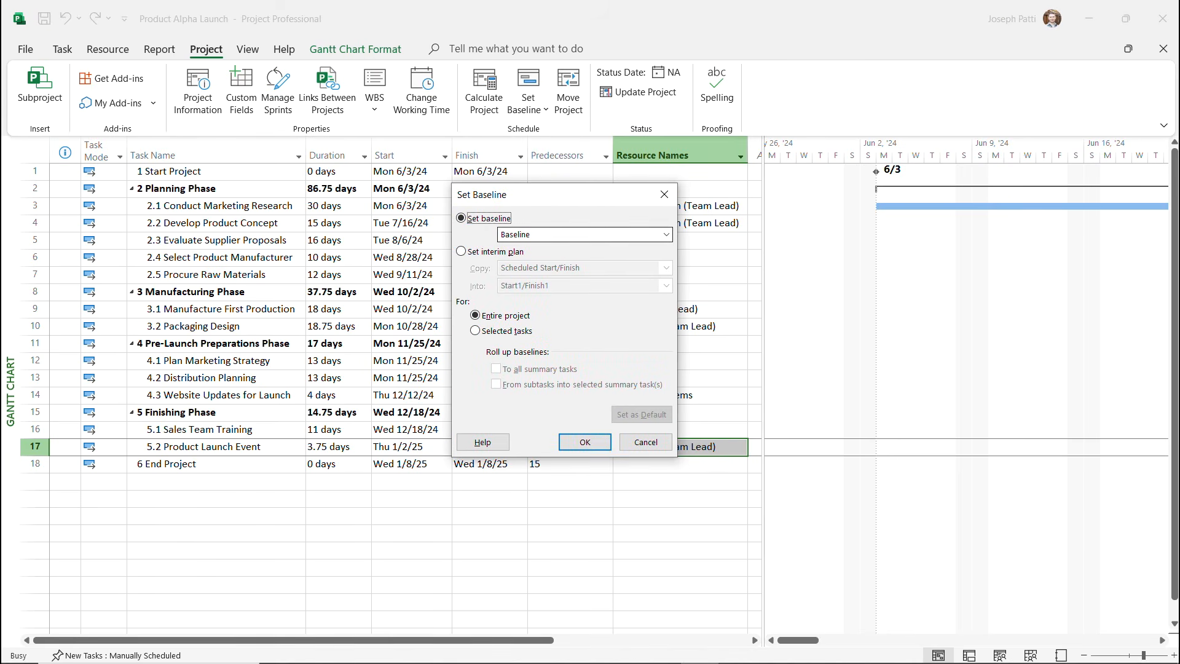
{"action": "left_click", "coordinate": [667, 235]}
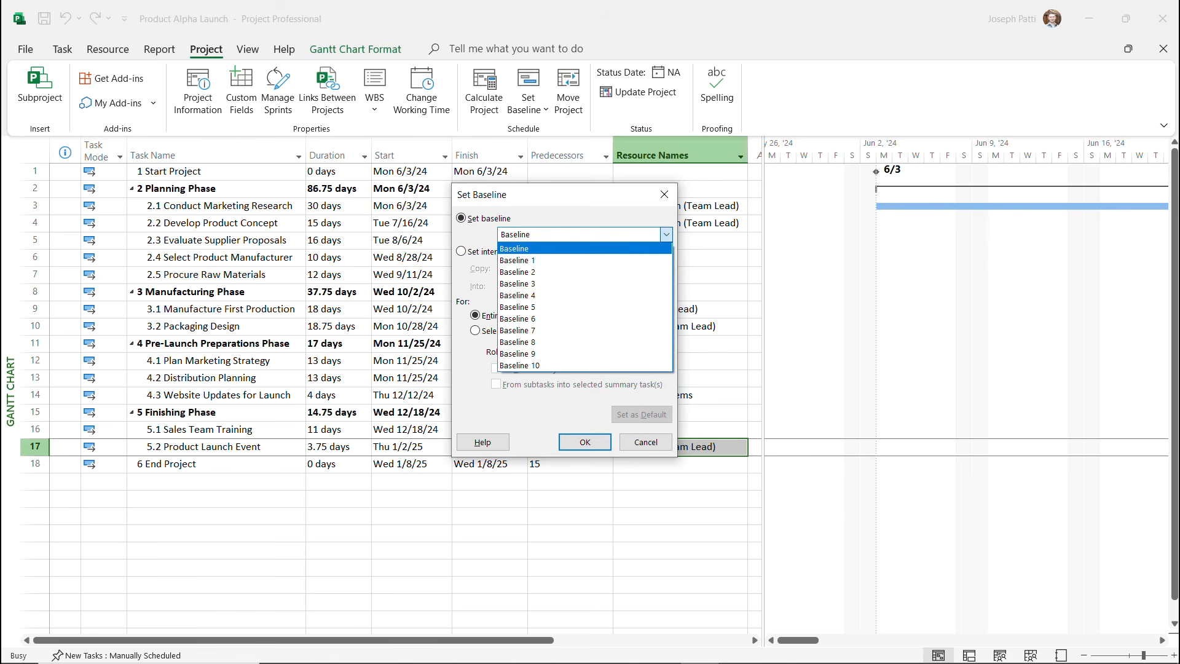
{"action": "left_click", "coordinate": [515, 249]}
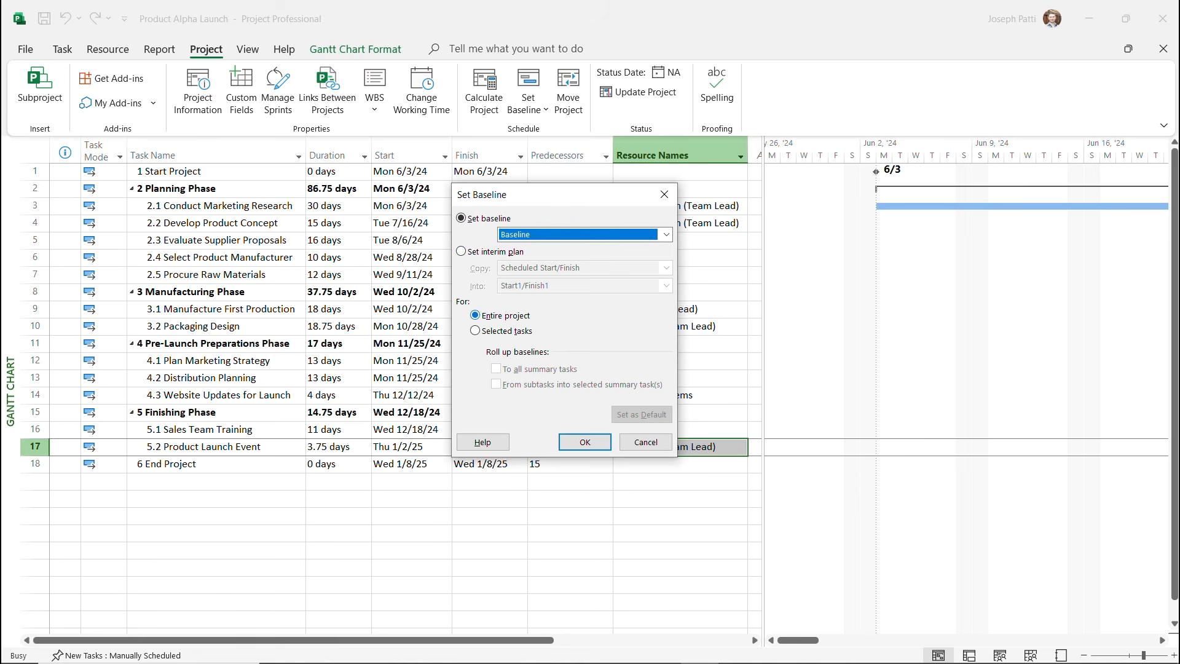
{"action": "left_click", "coordinate": [585, 442]}
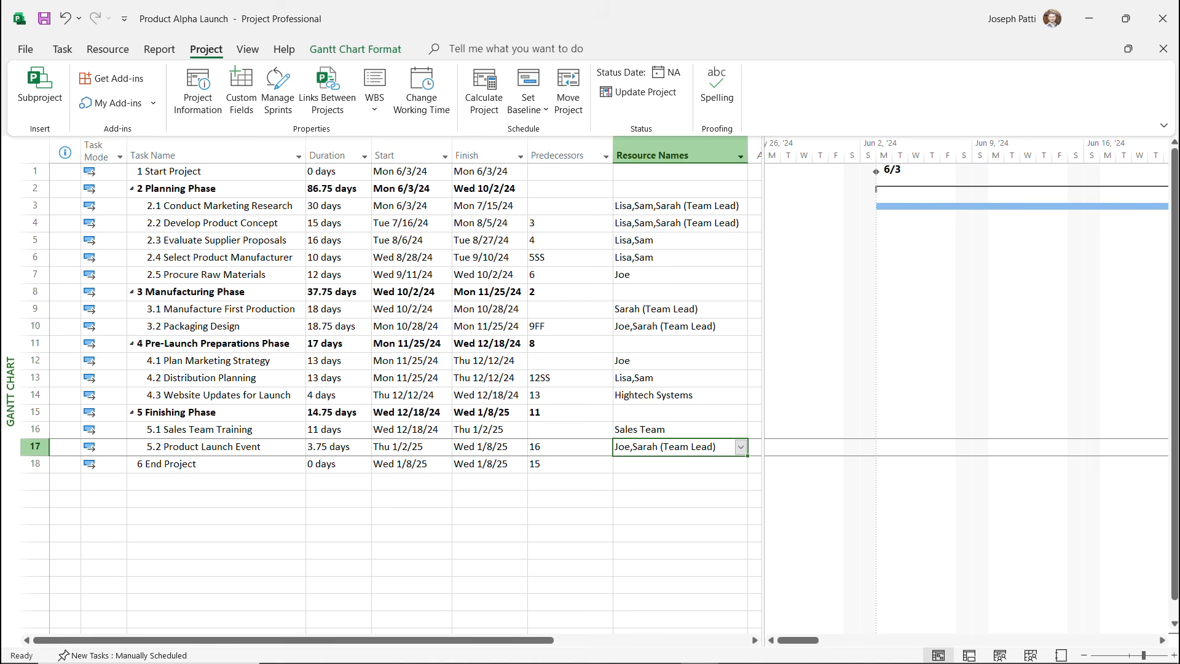
Check the project statistics again, comparing the baseline dates, duration, work and cost with the current ones
{"action": "left_click", "coordinate": [197, 90]}
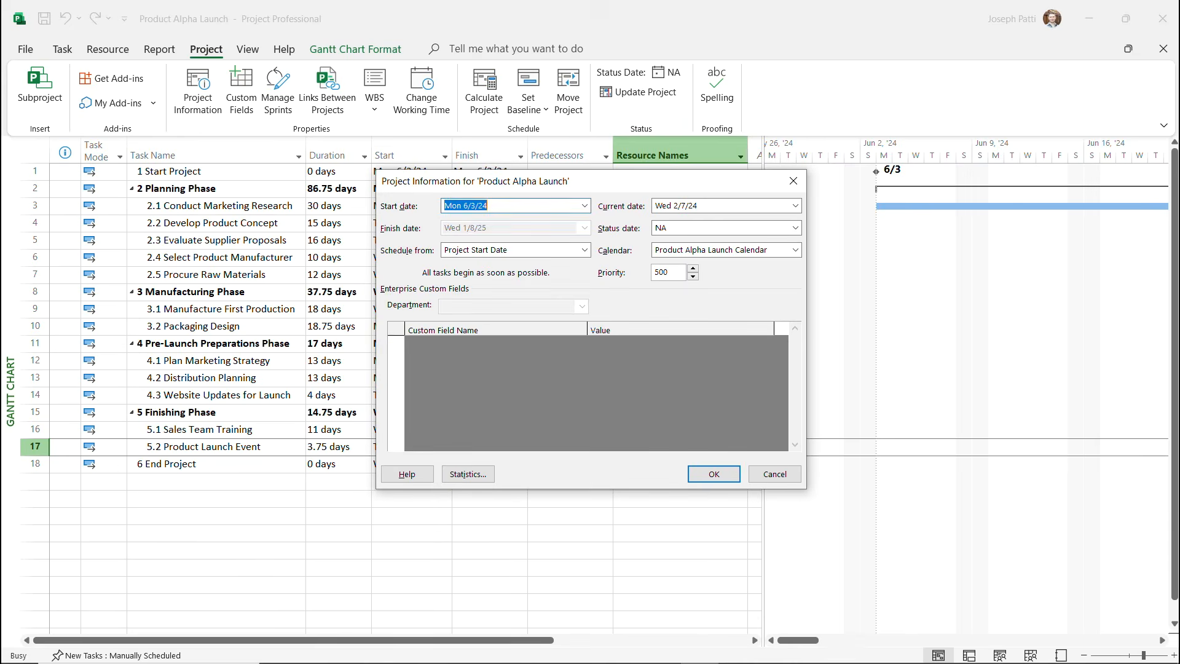
{"action": "left_click", "coordinate": [468, 474]}
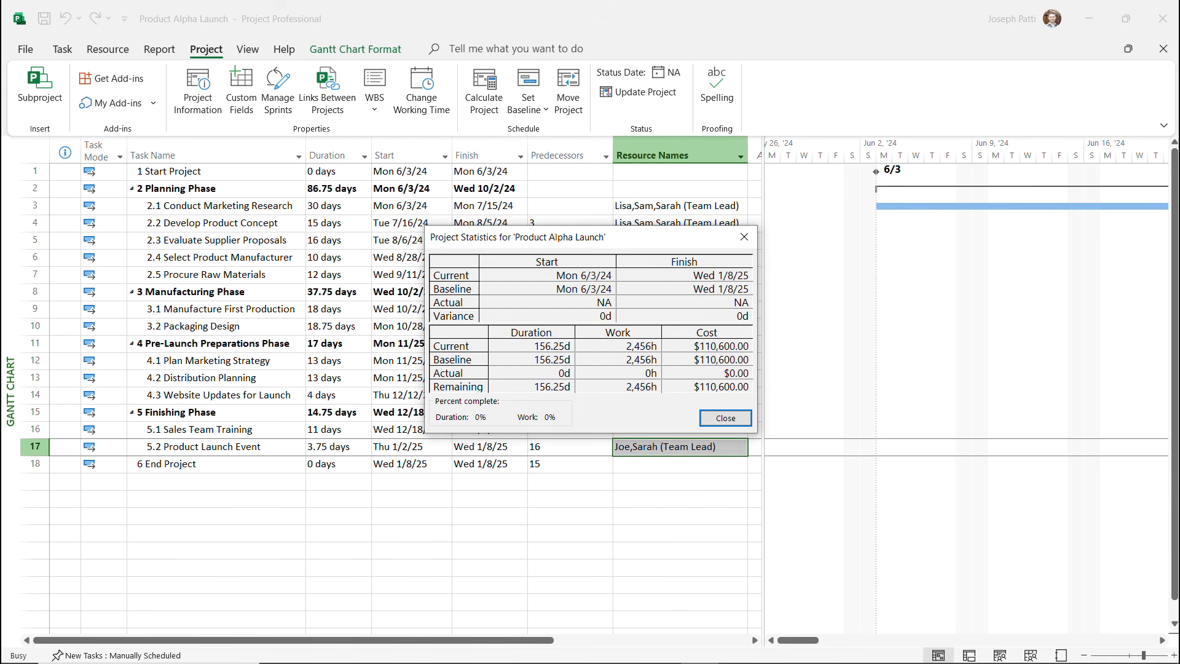
{"action": "left_click", "coordinate": [710, 418]}
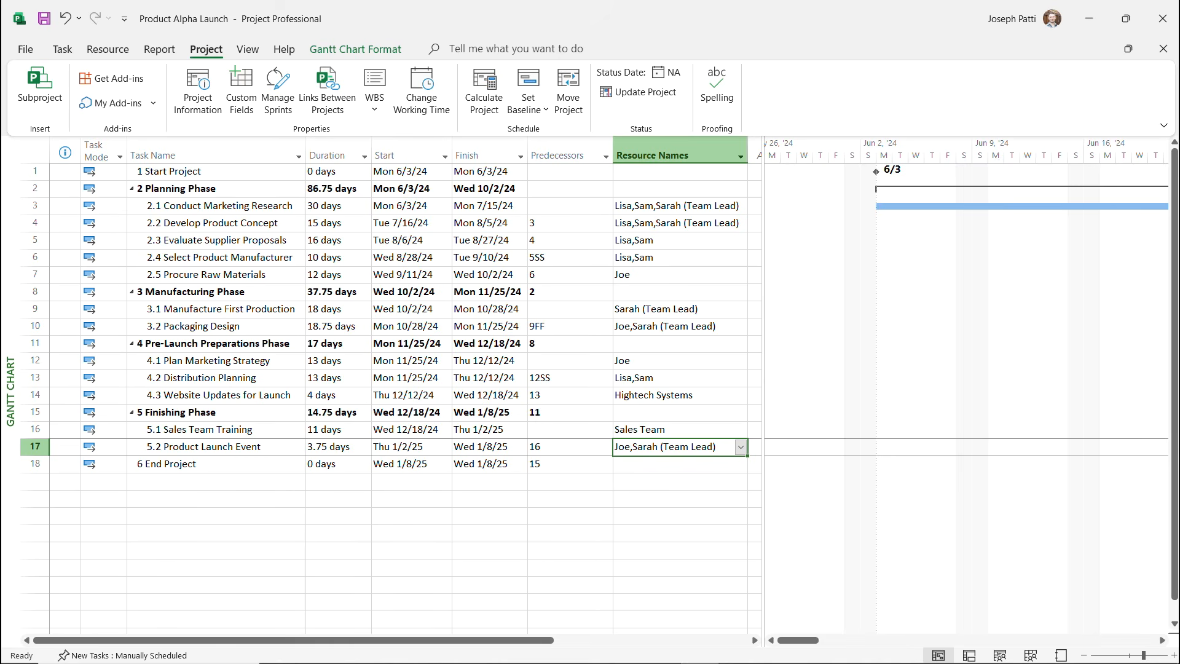
Change the dependency of task 4.2 Distribution Planning on Plan Marketing Strategy to Finish-to-Start (FS)
{"action": "double_click", "coordinate": [201, 378]}
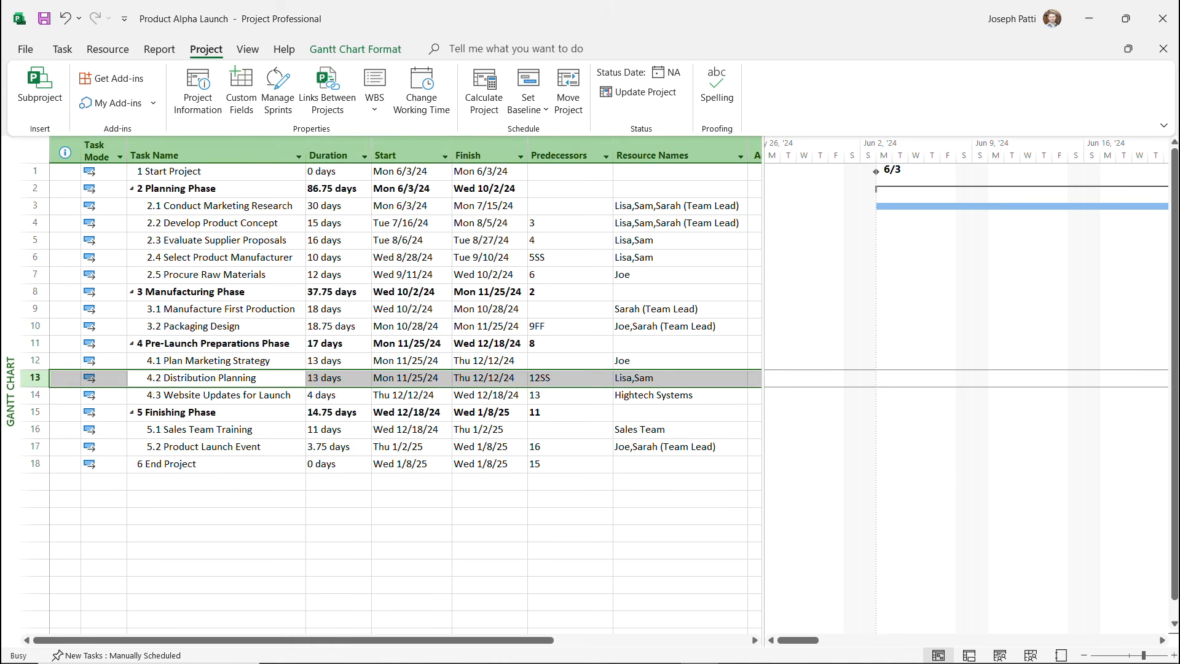
{"action": "left_click", "coordinate": [686, 280]}
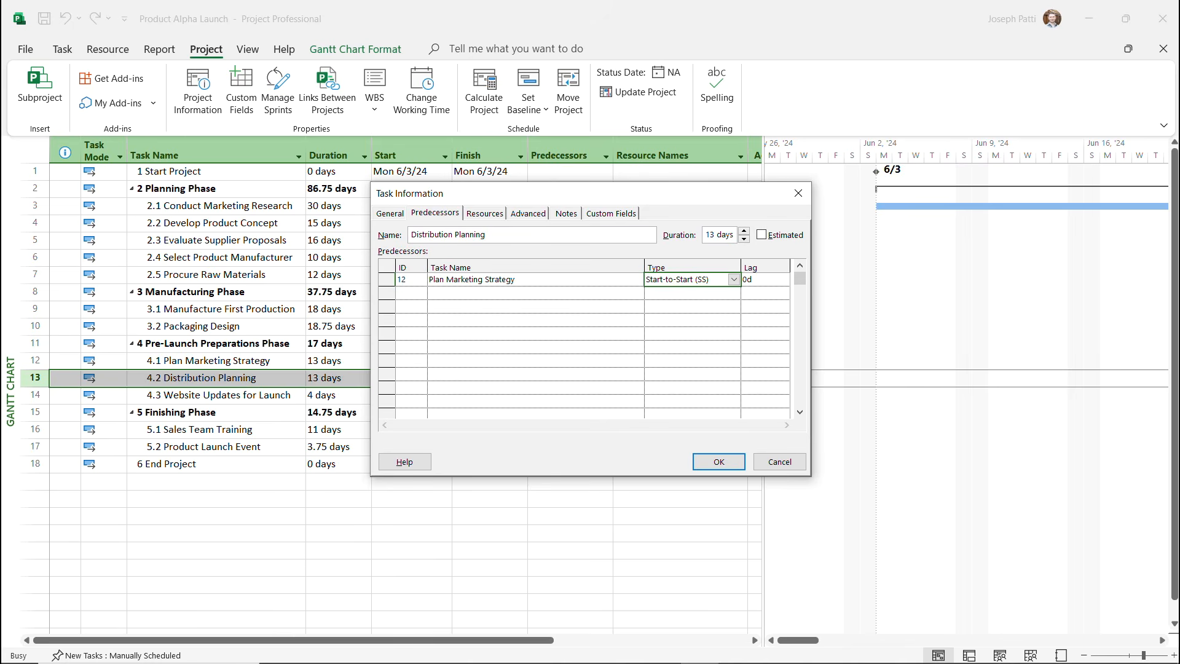
{"action": "left_click", "coordinate": [734, 280]}
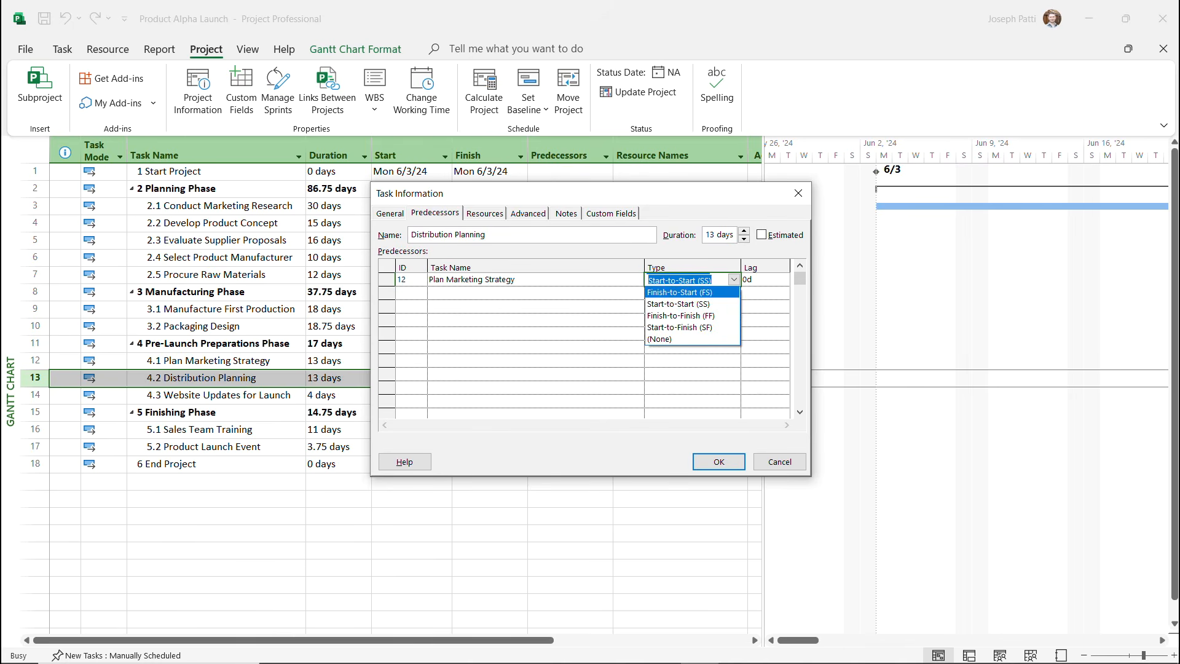
{"action": "left_click", "coordinate": [692, 292]}
{"action": "key", "text": "Return"}
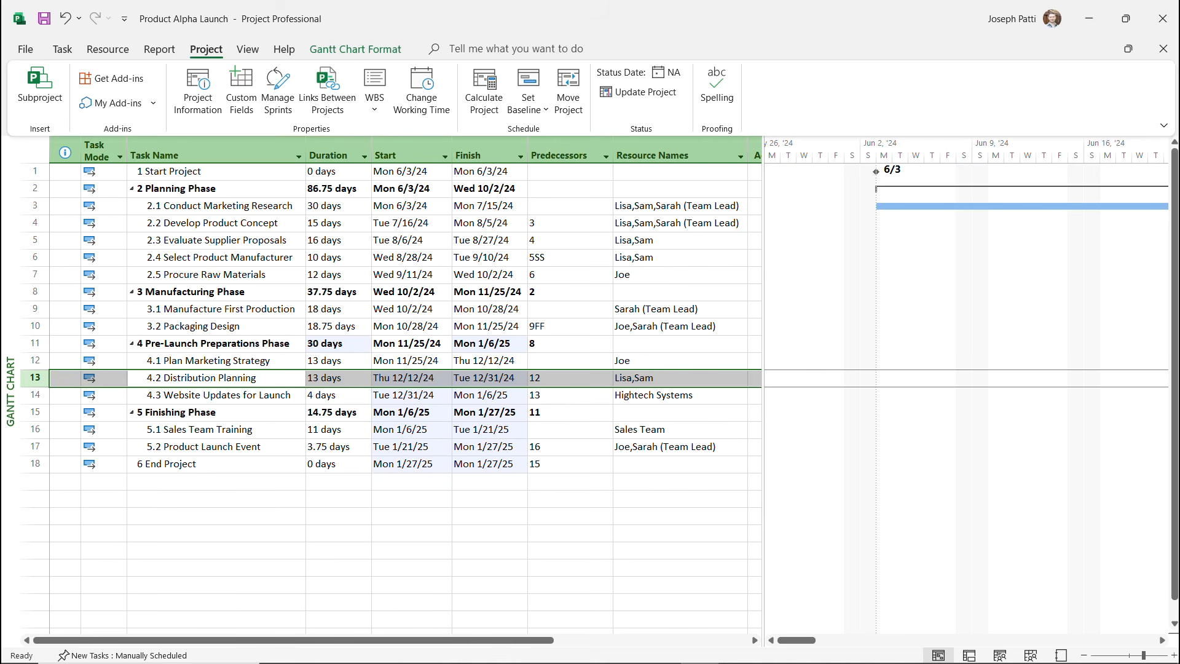
Review the project statistics to compare the current finish date and duration with the baseline after the dependency change
{"action": "left_click", "coordinate": [198, 89]}
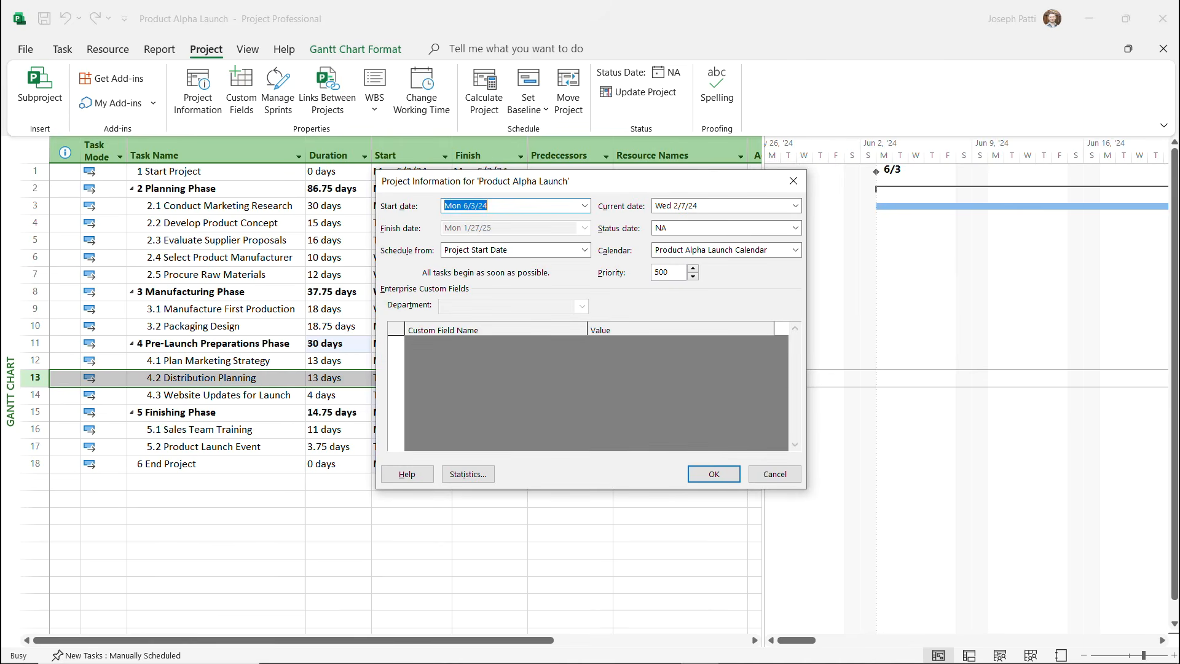
{"action": "left_click", "coordinate": [468, 474]}
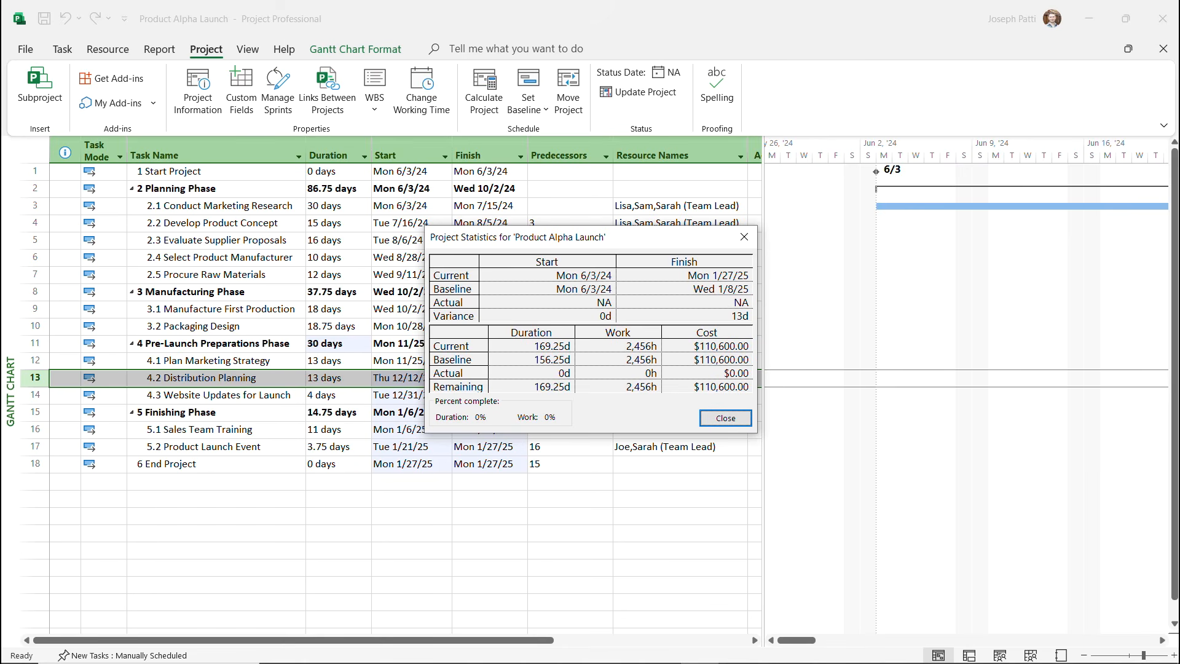
{"action": "key", "text": "Return"}
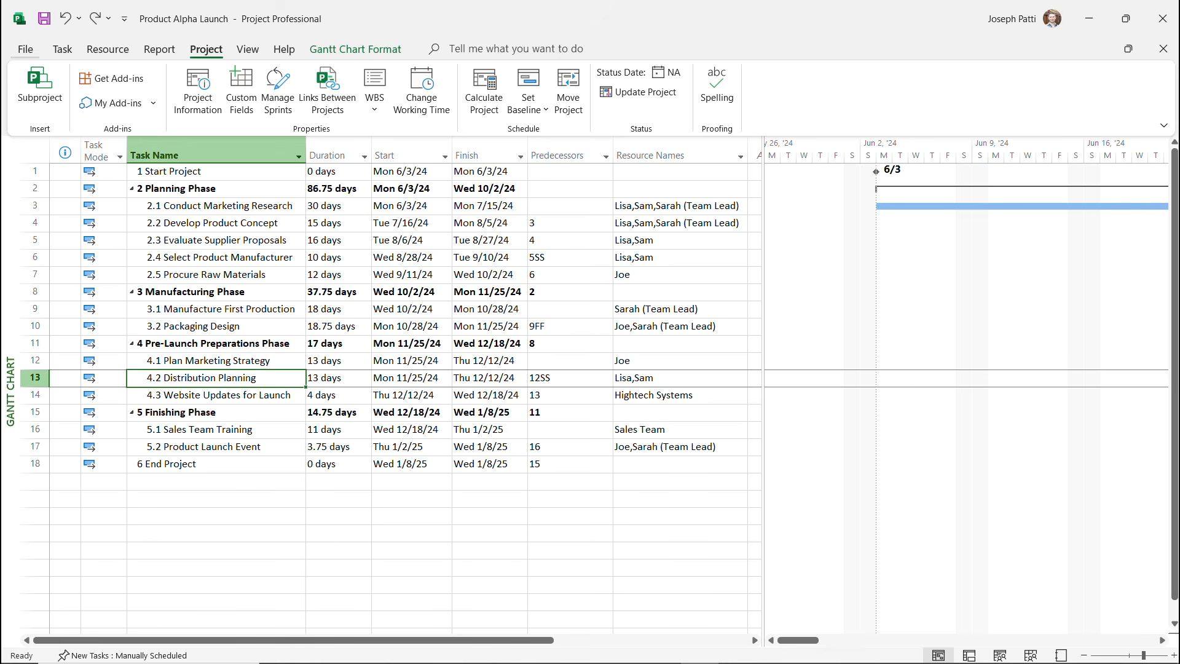
Preview the Gantt chart printout of the entire project, going through its pages to the last one without printing
{"action": "key", "text": "alt+f"}
{"action": "key", "text": "p"}
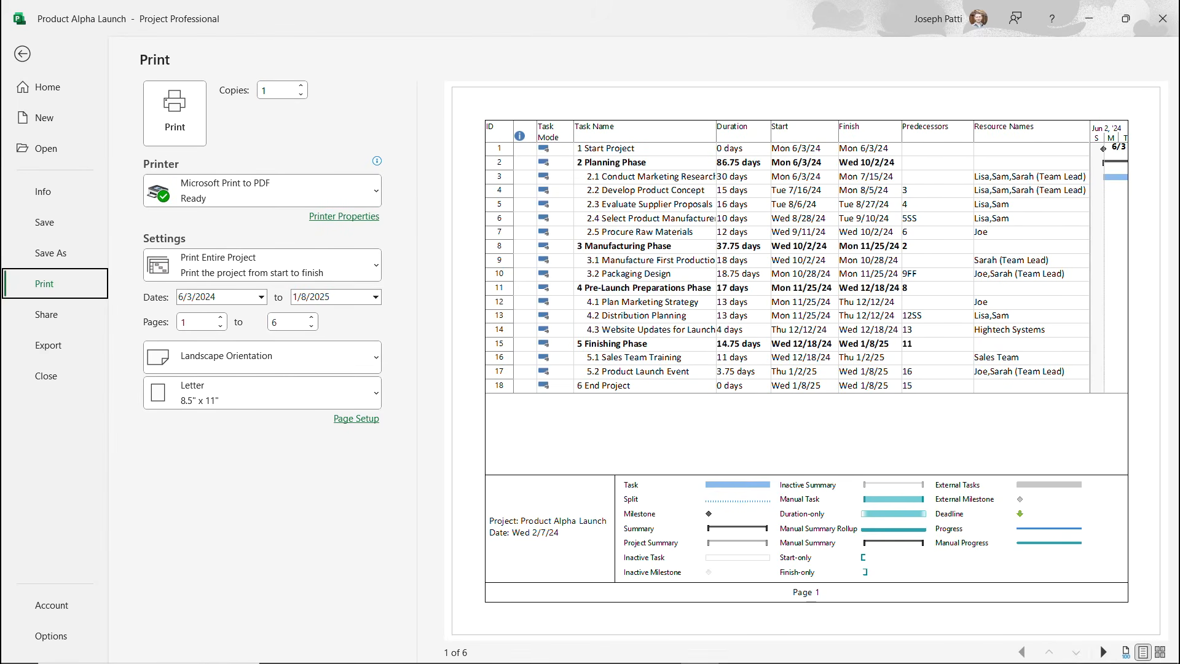
{"action": "left_click", "coordinate": [1104, 652]}
{"action": "left_click", "coordinate": [1104, 652]}
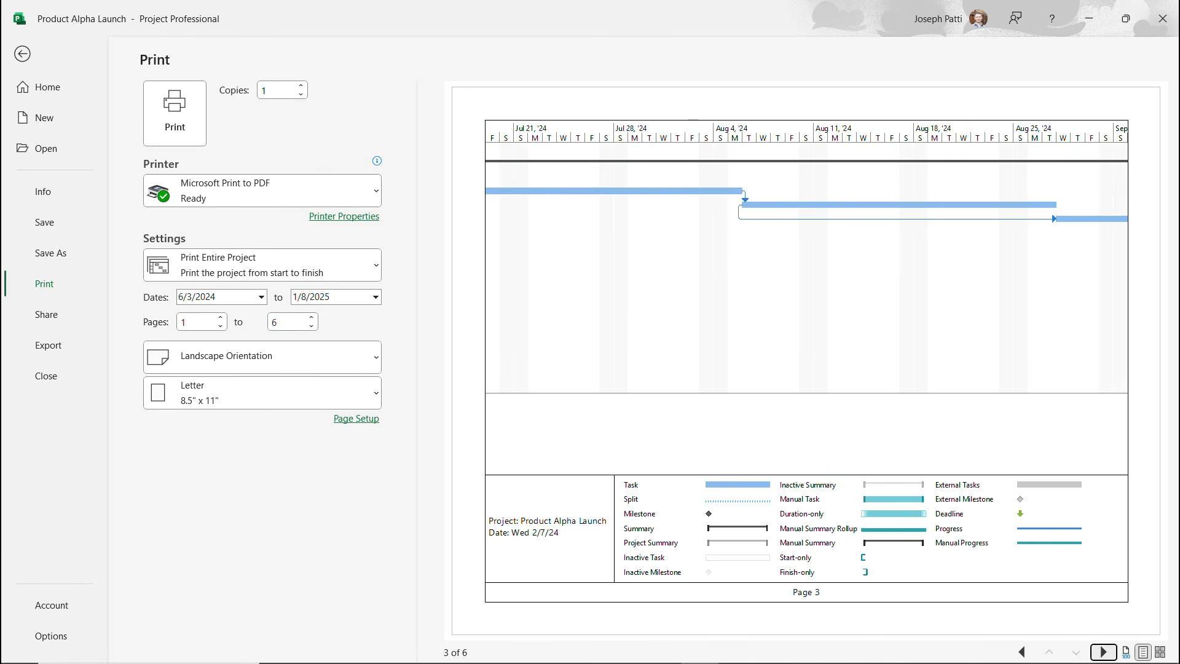
{"action": "left_click", "coordinate": [1104, 652]}
{"action": "left_click", "coordinate": [1104, 652]}
{"action": "left_click", "coordinate": [1104, 652]}
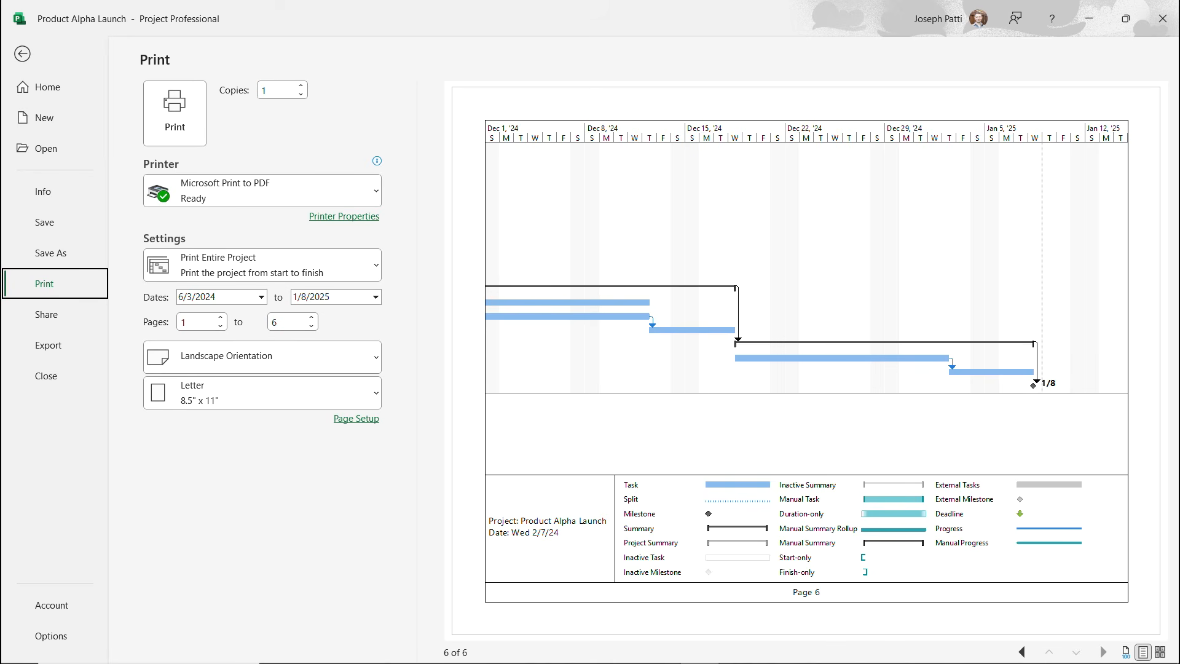
{"action": "key", "text": "Escape"}
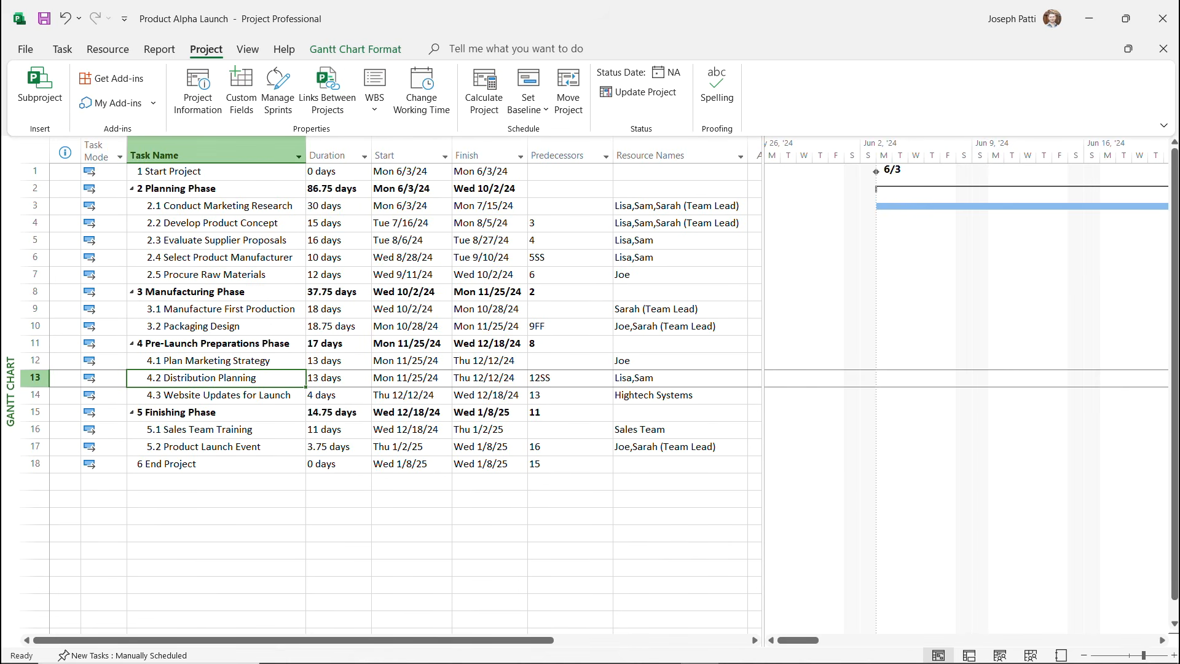
Switch to the Calendar view and preview its printout, examining the June 2024 page, without printing
{"action": "right_click", "coordinate": [13, 376]}
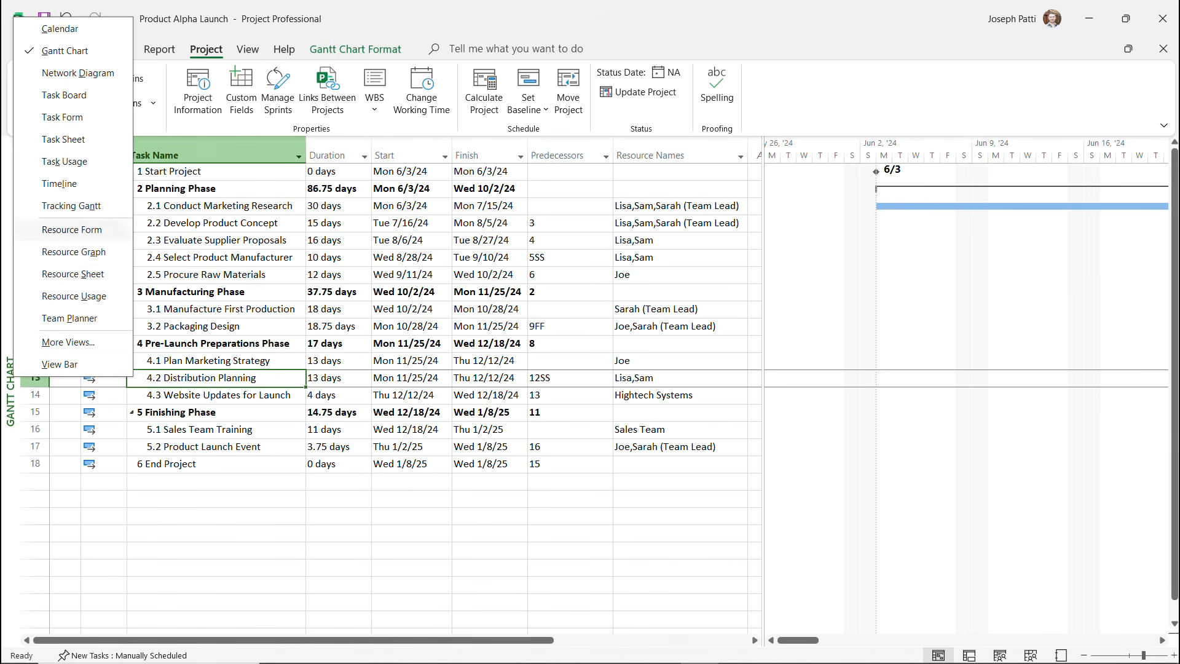
{"action": "left_click", "coordinate": [59, 28]}
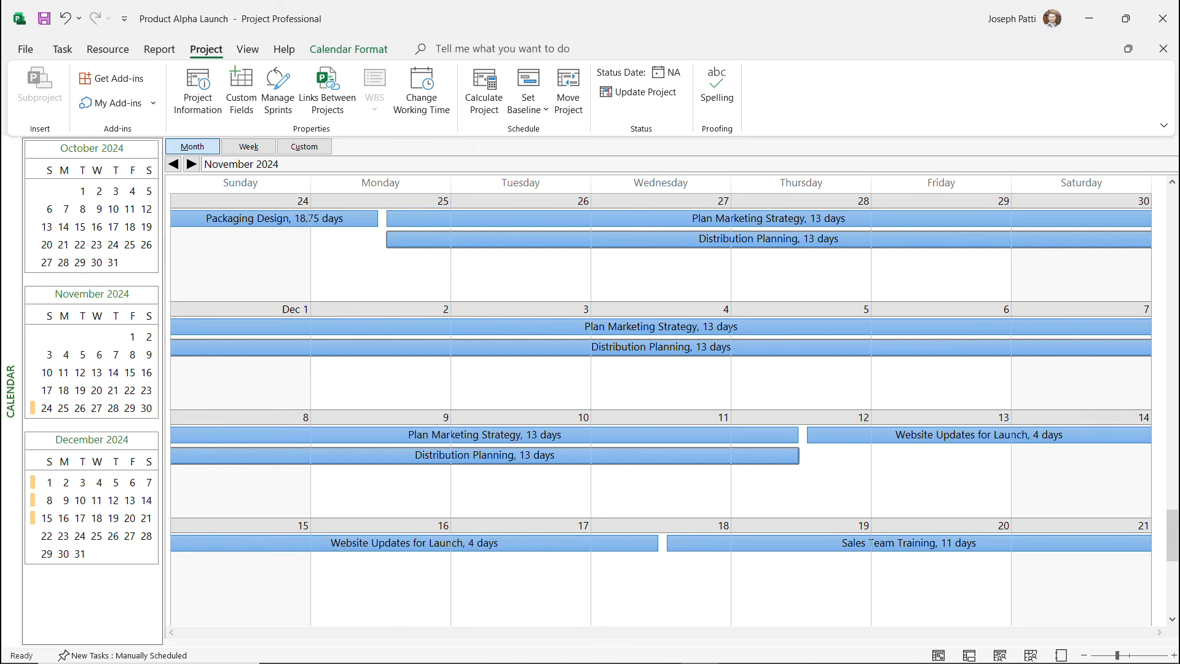
{"action": "left_click", "coordinate": [26, 49]}
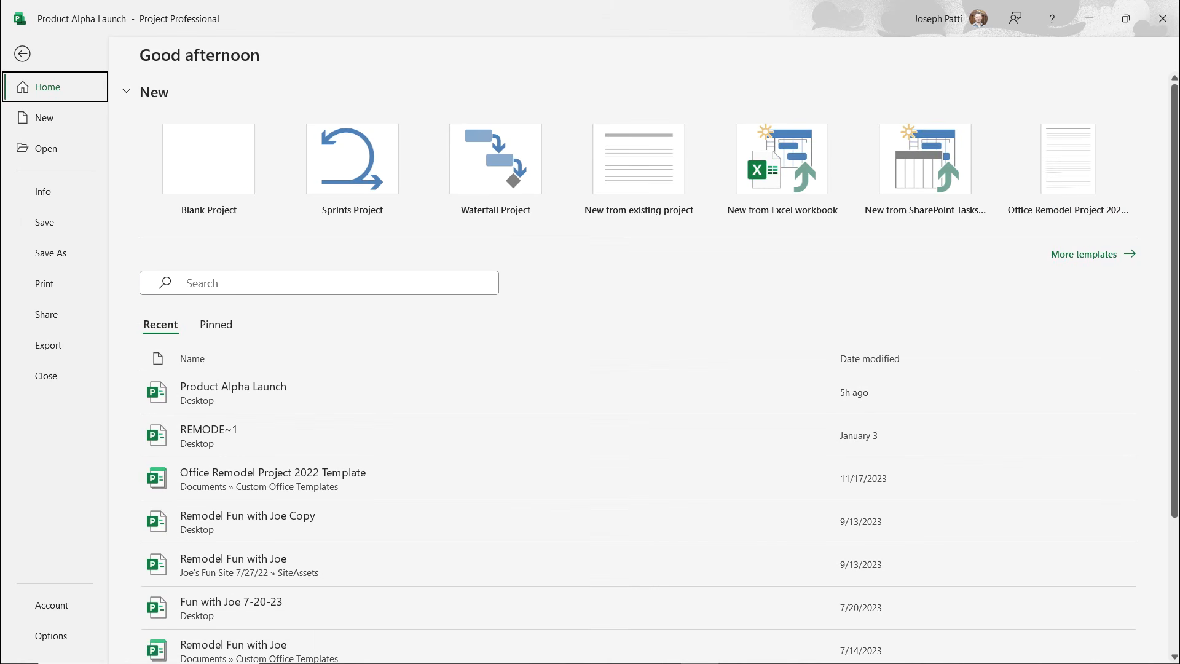
{"action": "left_click", "coordinate": [45, 283]}
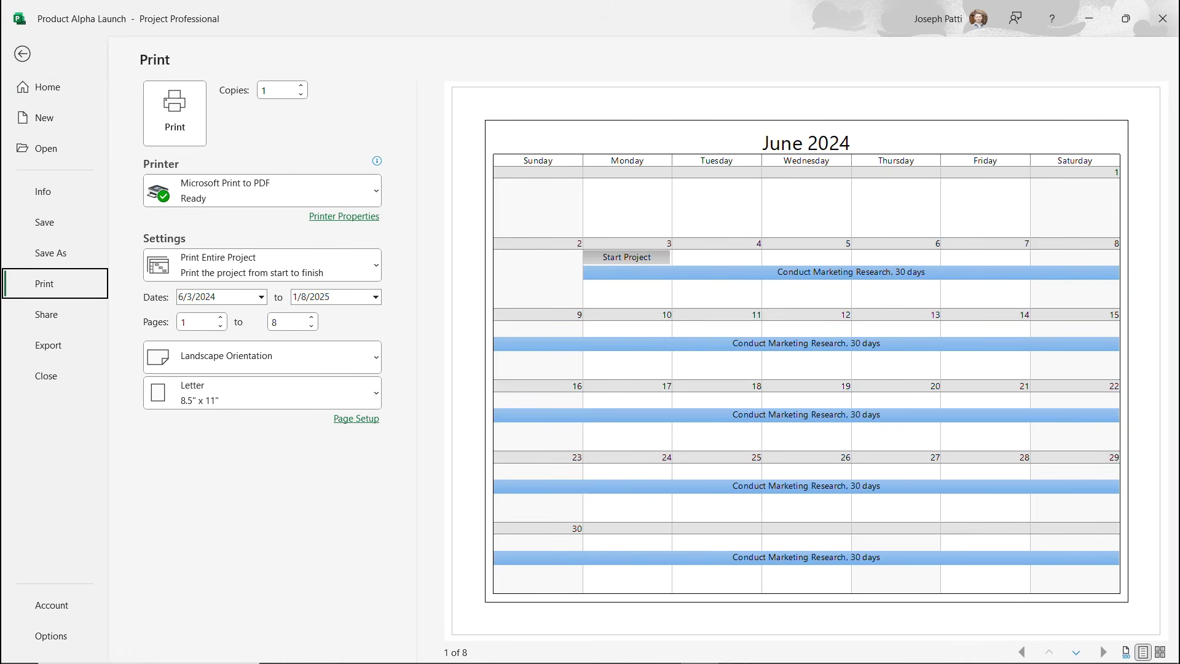
{"action": "left_click", "coordinate": [22, 54]}
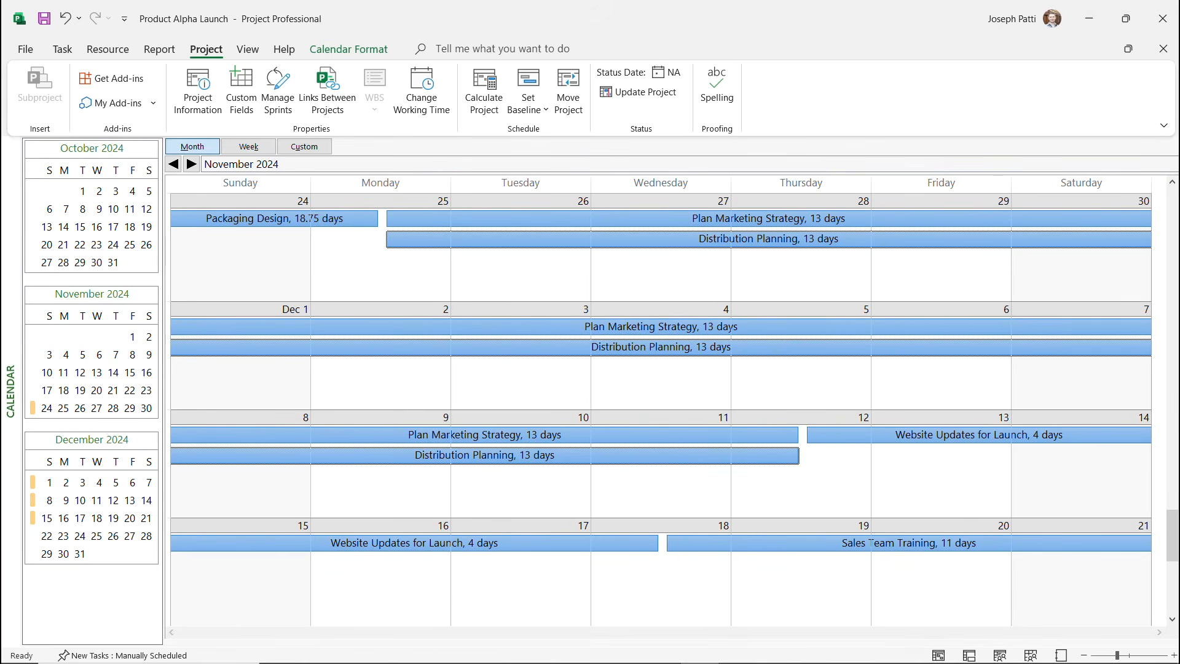
Return to the Gantt Chart view and show the Timeline above it
{"action": "right_click", "coordinate": [9, 391]}
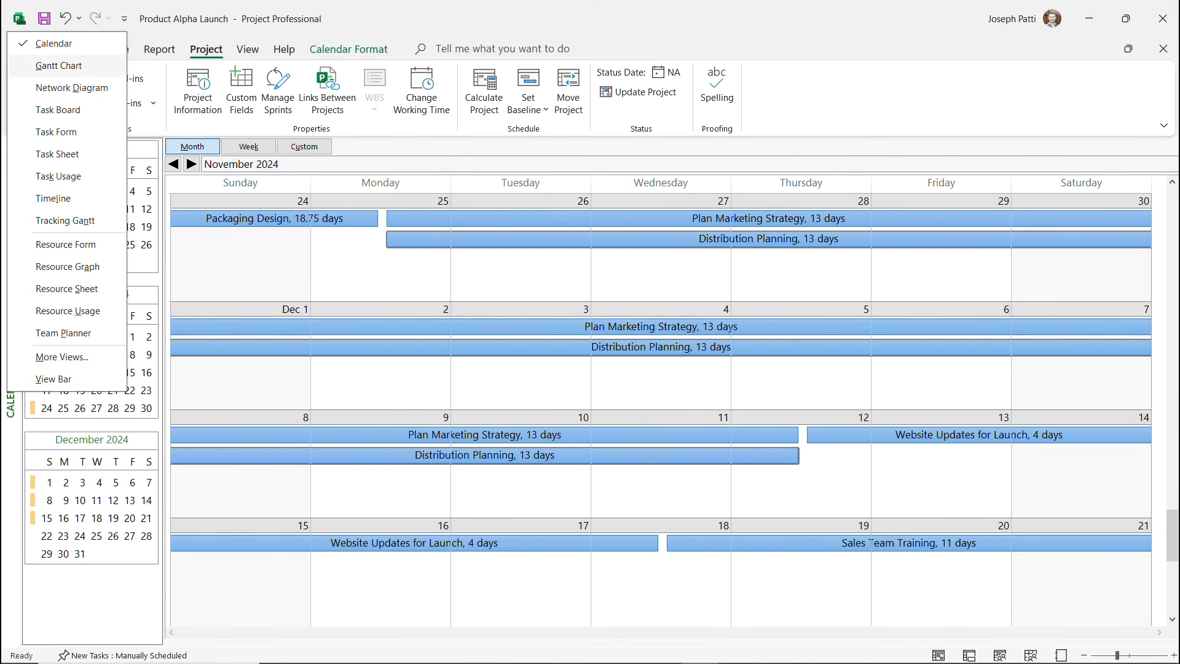
{"action": "left_click", "coordinate": [37, 66]}
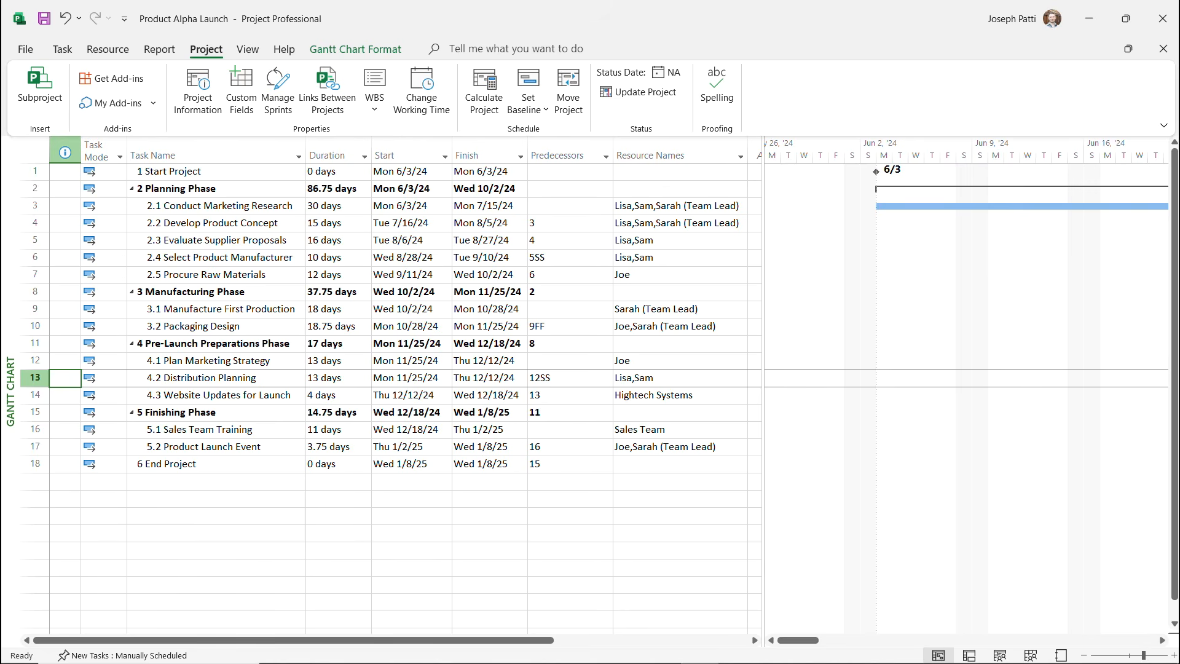
{"action": "left_click", "coordinate": [247, 49]}
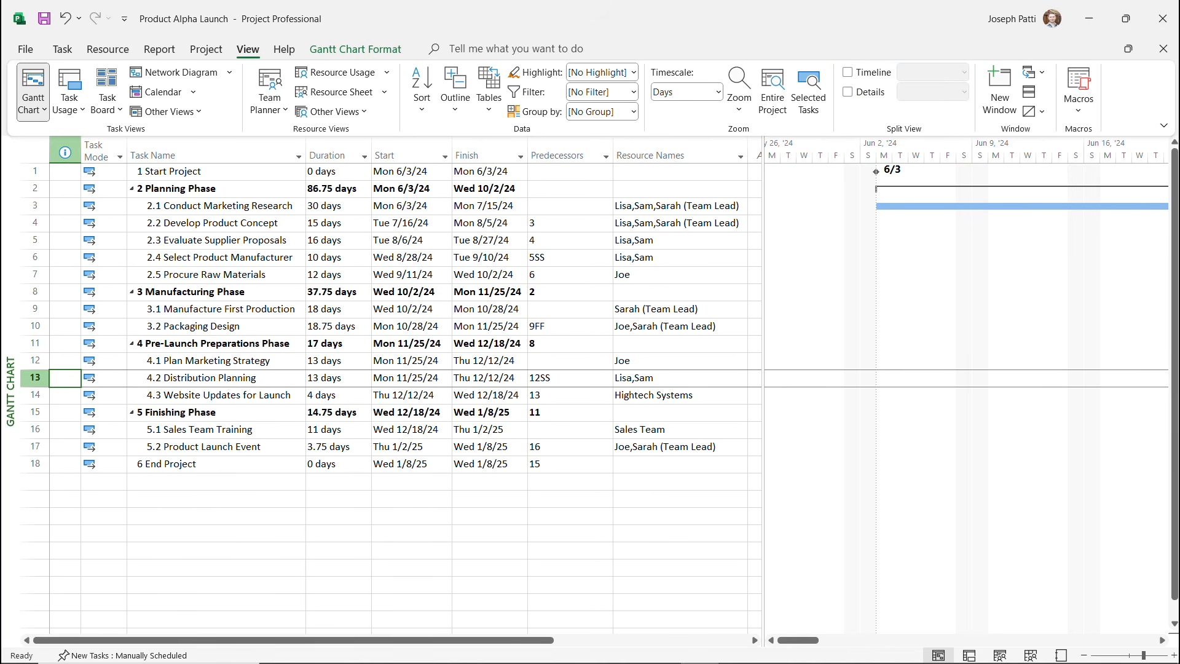
{"action": "left_click", "coordinate": [847, 72]}
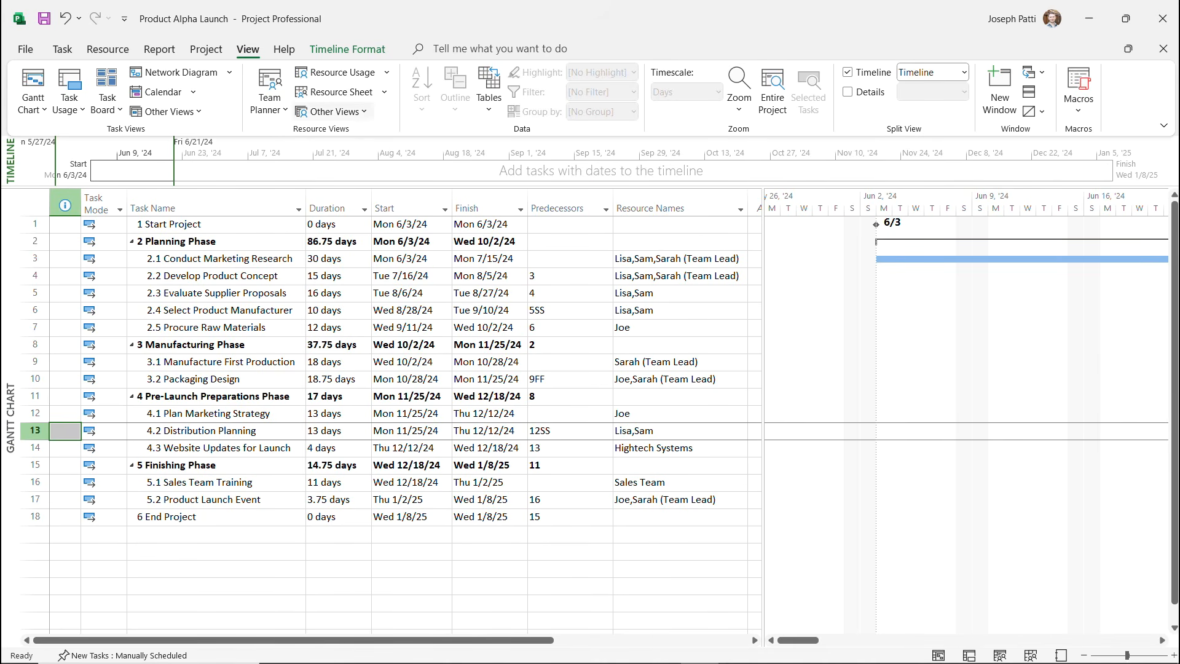
Add the existing Planning, Manufacturing, Pre-Launch Preparations and Finishing Phase summary tasks to the timeline
{"action": "left_click", "coordinate": [347, 49]}
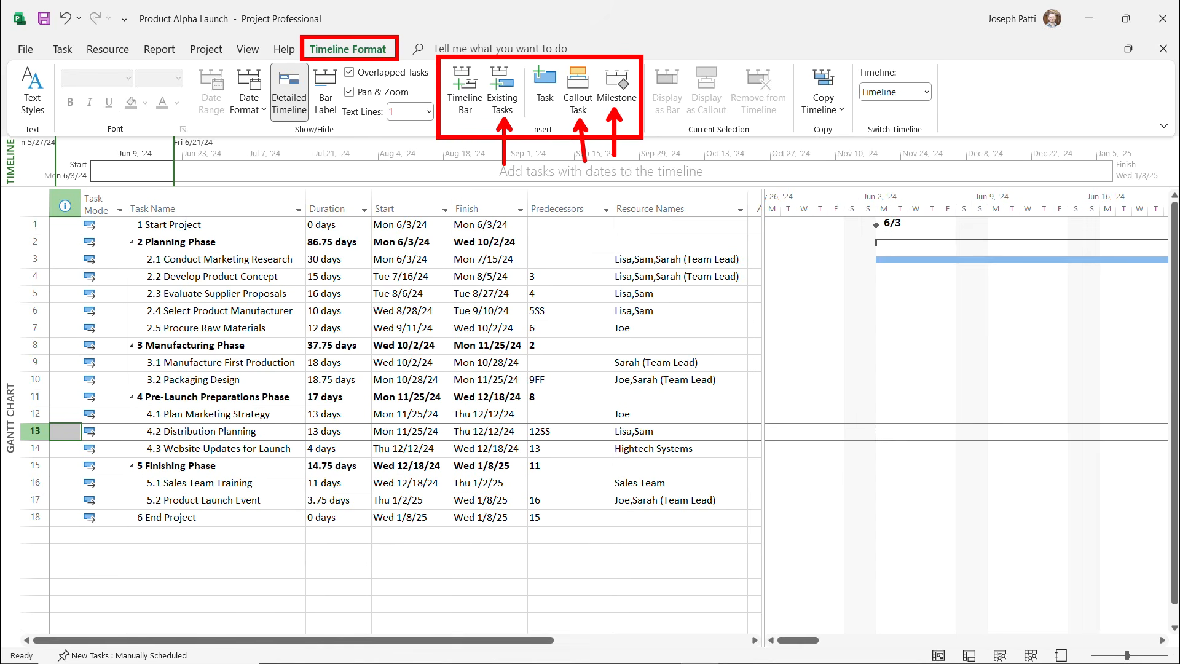
{"action": "left_click", "coordinate": [503, 89]}
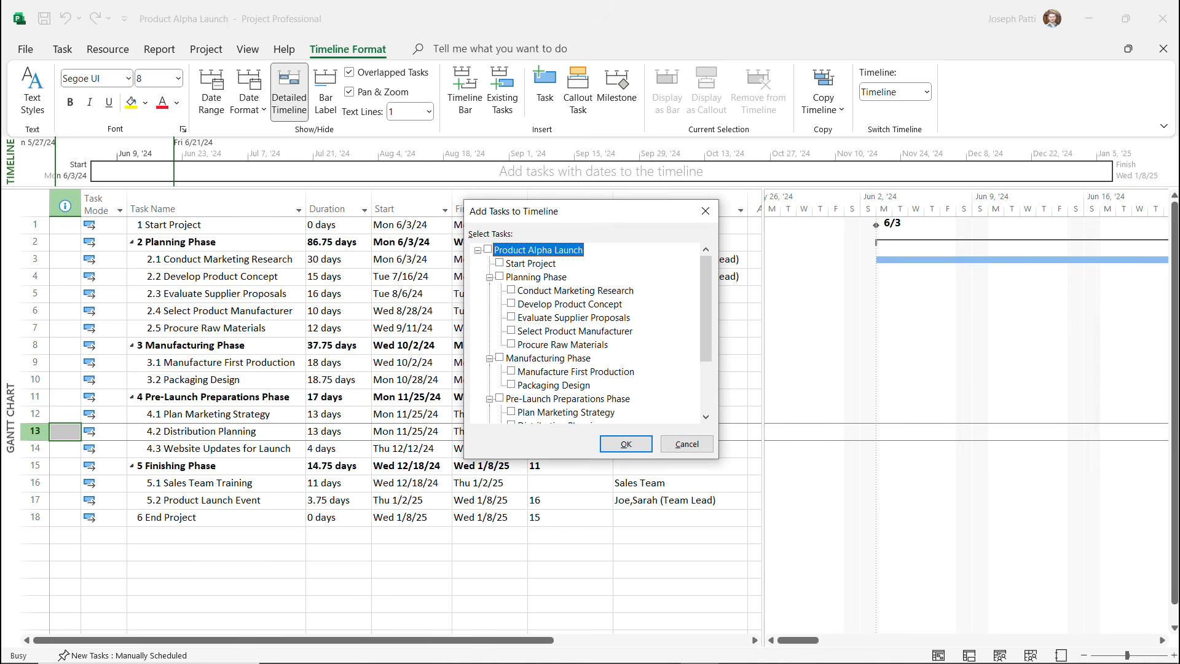
{"action": "left_click", "coordinate": [500, 277]}
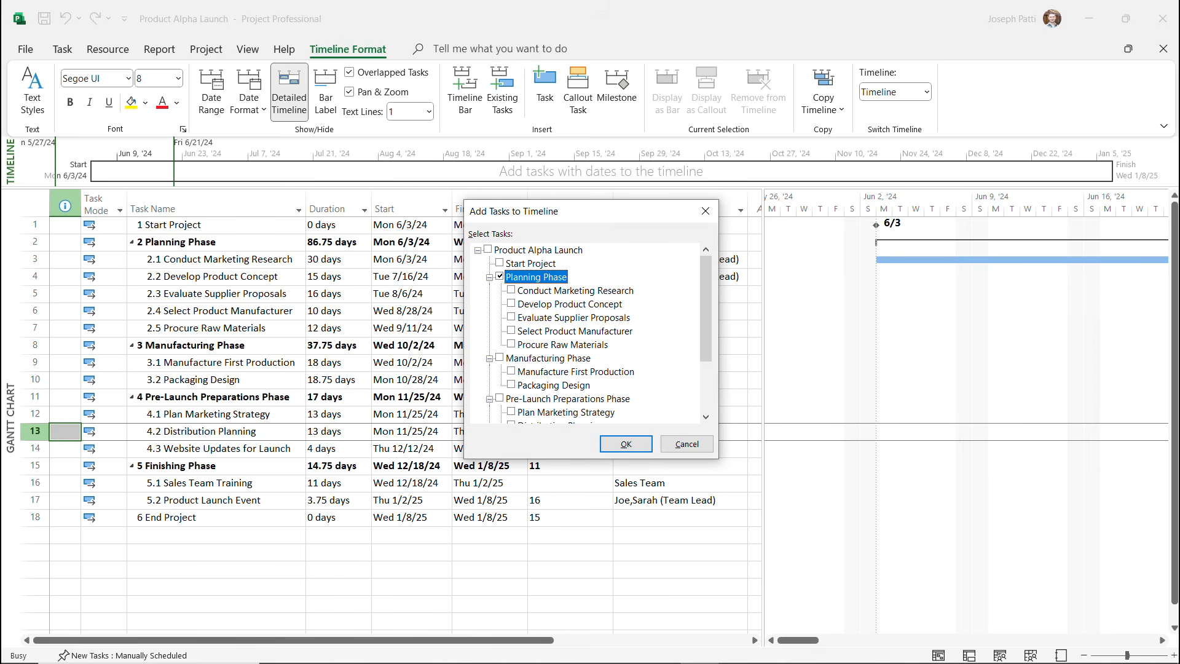
{"action": "left_click", "coordinate": [499, 358]}
{"action": "scroll", "coordinate": [500, 358], "scroll_direction": "down", "scroll_amount": 2}
{"action": "left_click", "coordinate": [500, 317]}
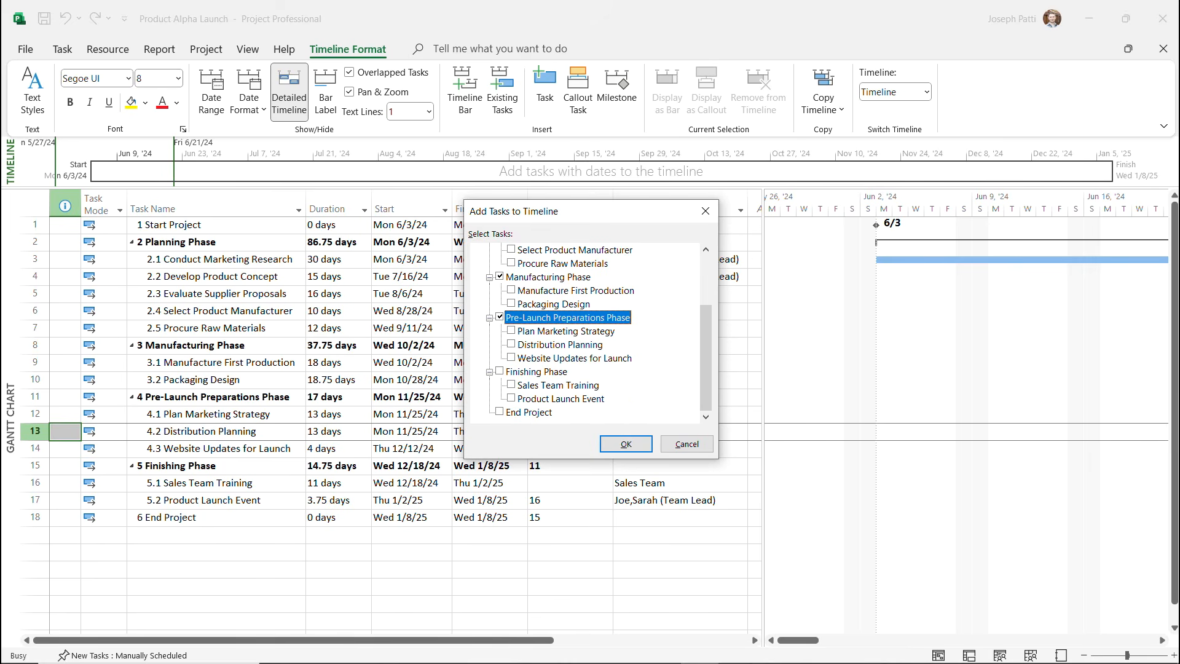
{"action": "left_click", "coordinate": [500, 371]}
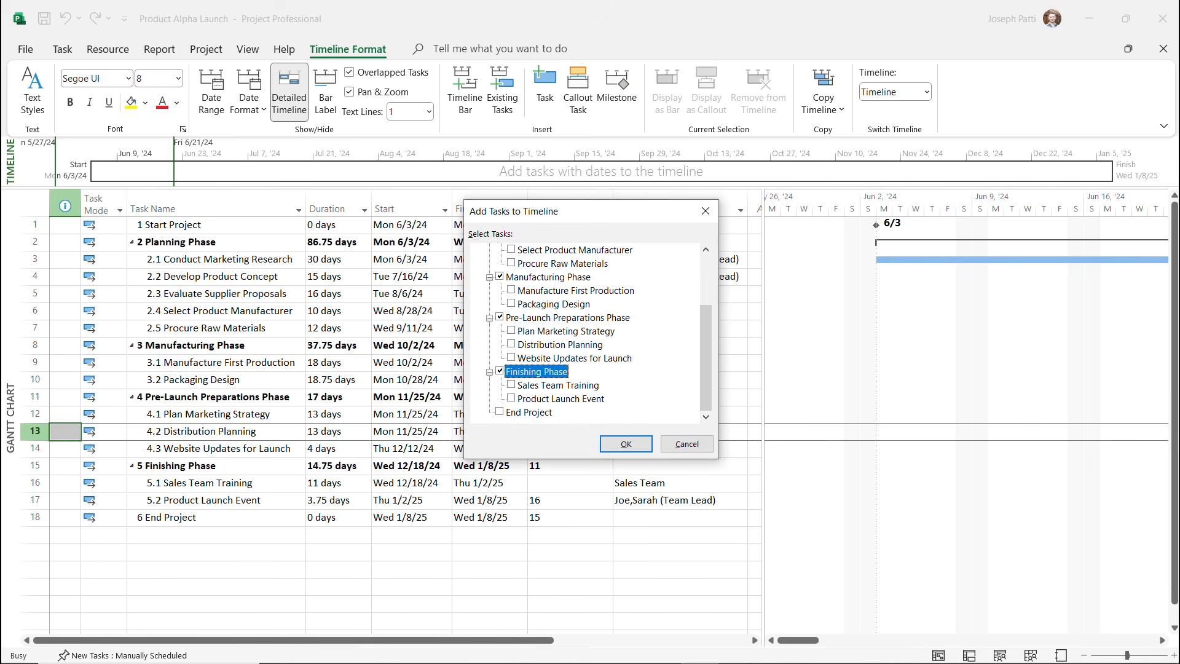
{"action": "scroll", "coordinate": [593, 332], "scroll_direction": "up", "scroll_amount": 2}
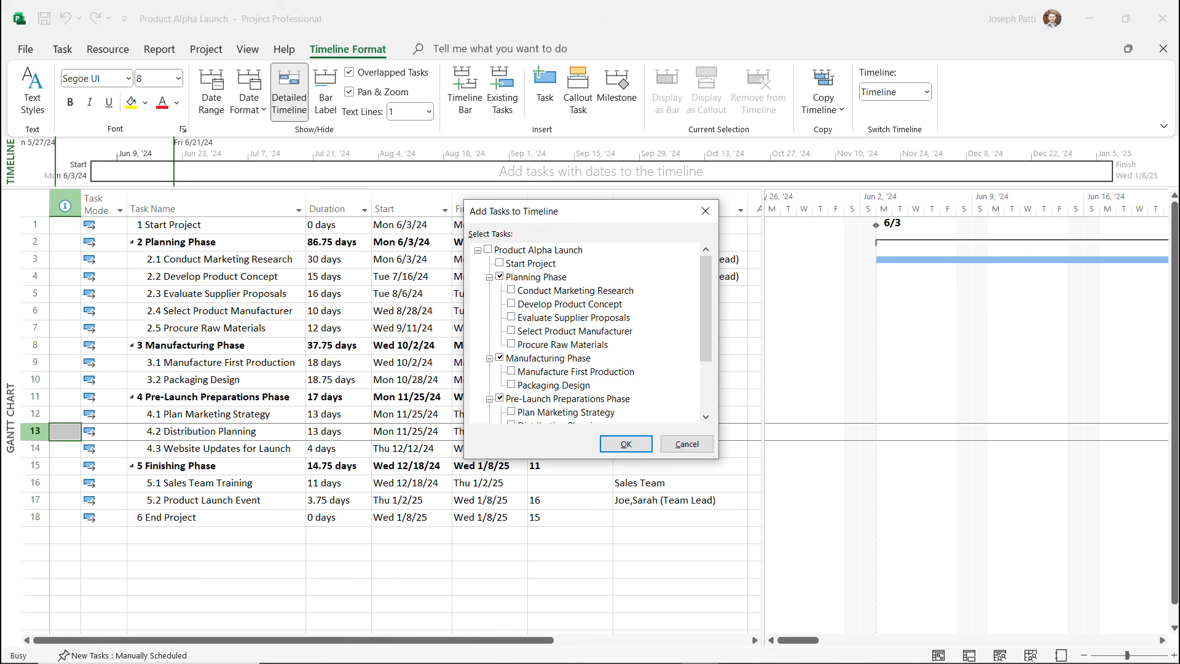
{"action": "key", "text": "Return"}
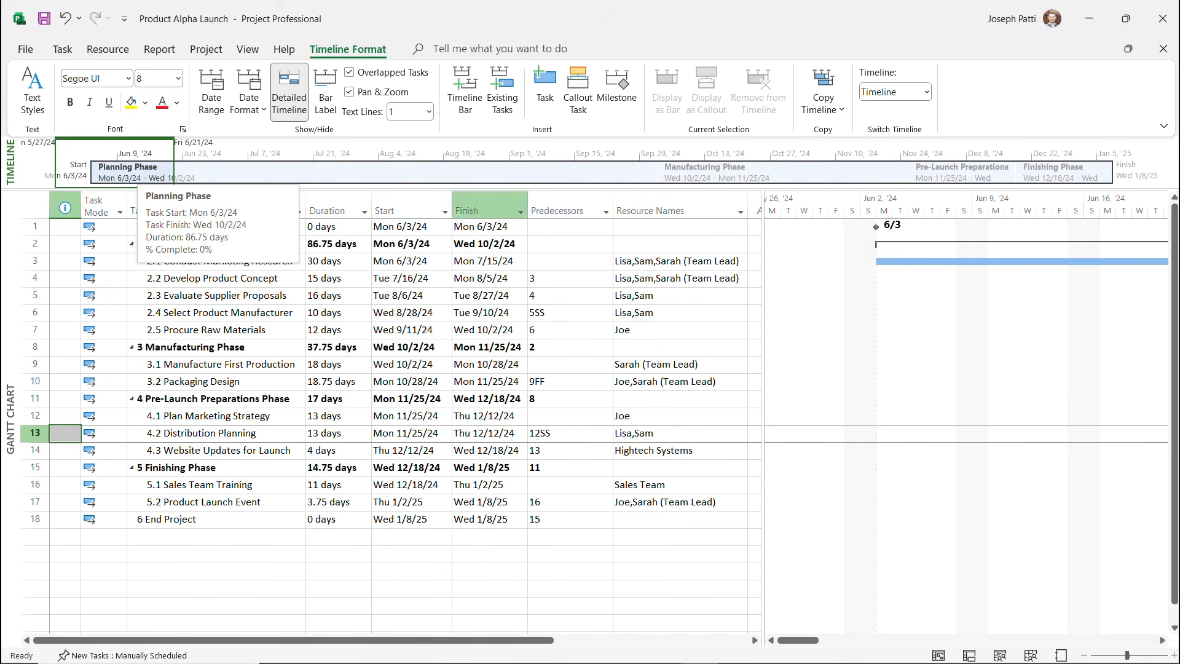
Select the Planning Phase bar on the timeline, and switch the timeline's detailed display off and back on
{"action": "left_click", "coordinate": [505, 173]}
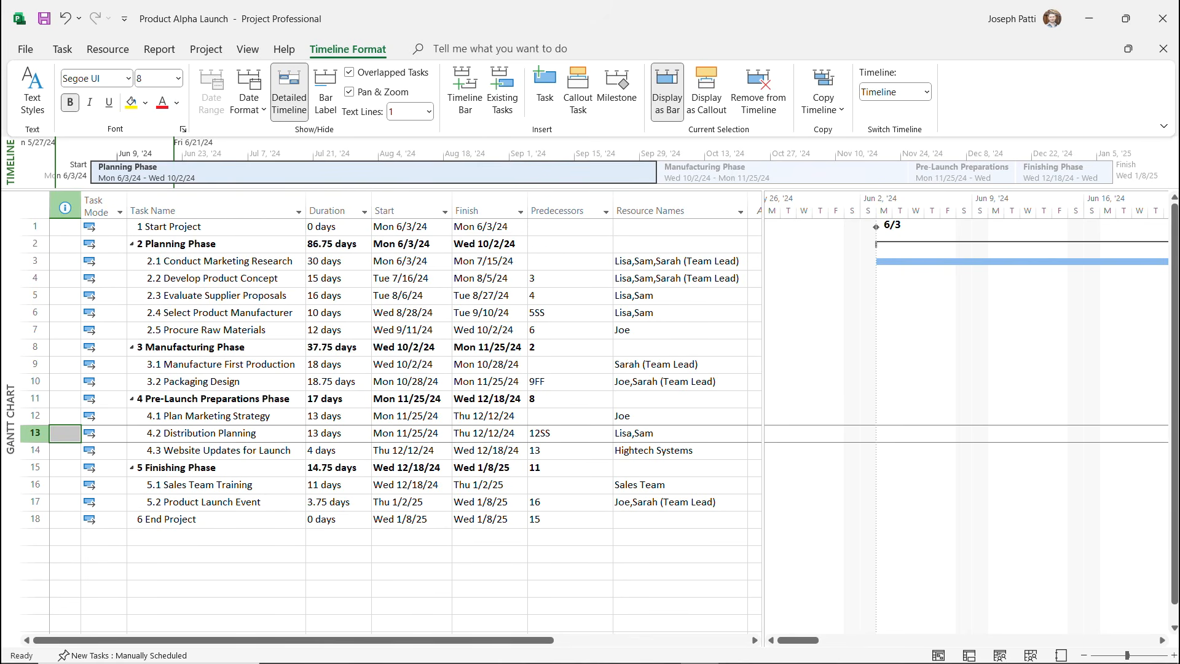
{"action": "left_click", "coordinate": [776, 174]}
{"action": "left_click", "coordinate": [576, 176]}
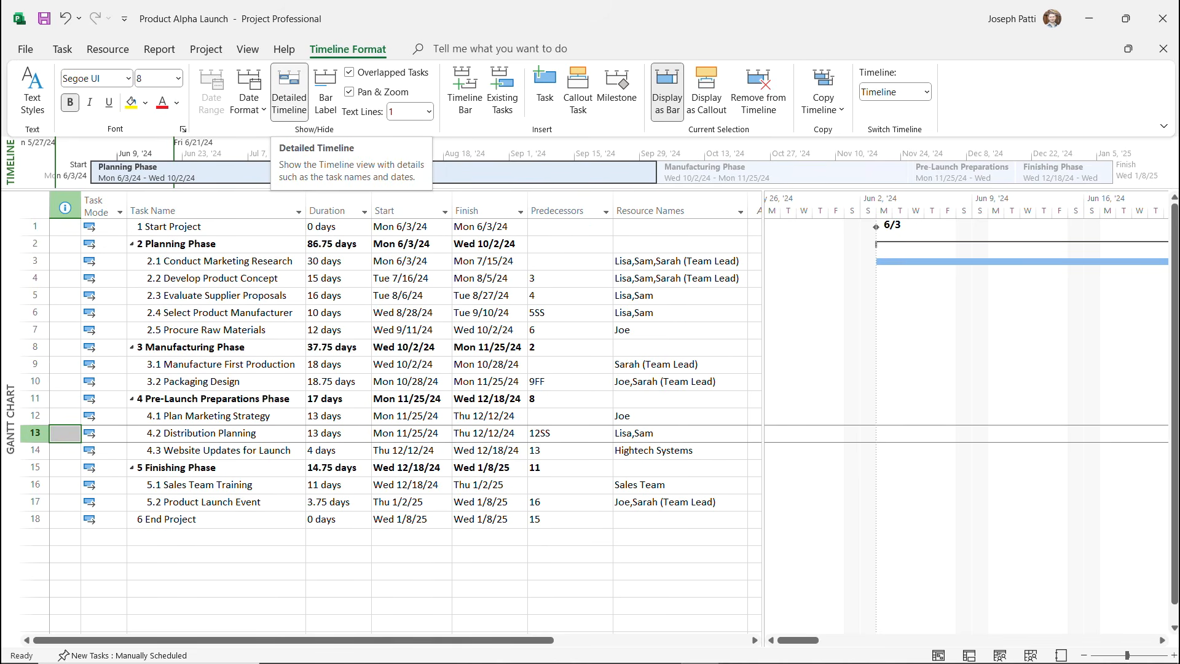
{"action": "left_click", "coordinate": [288, 92]}
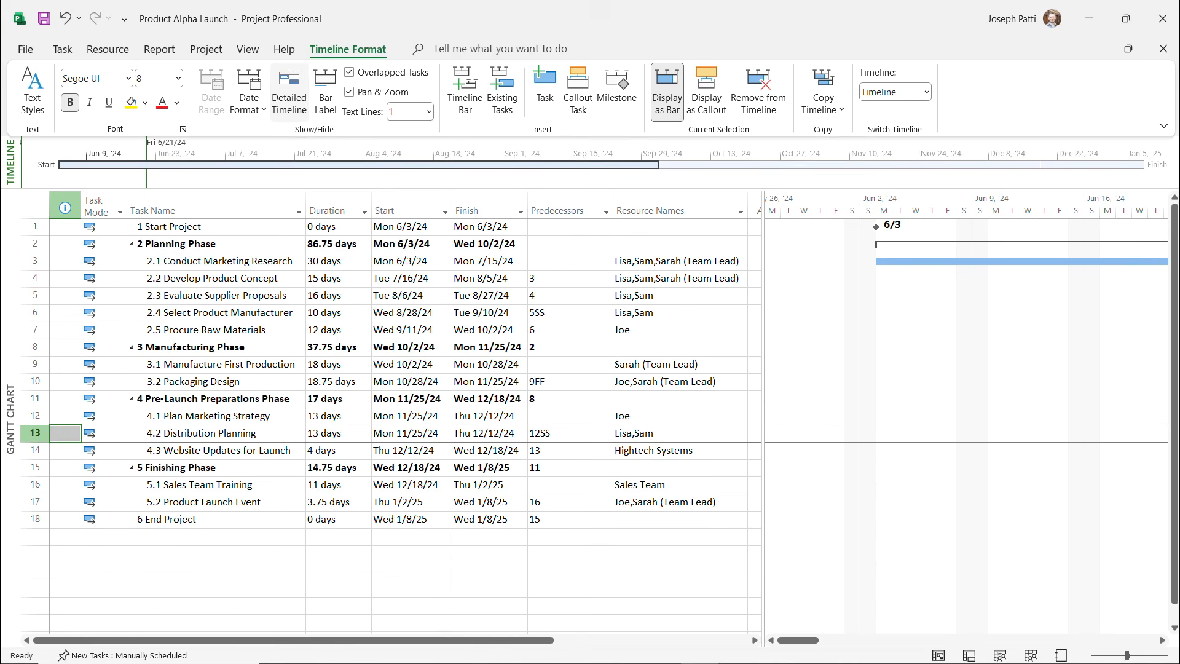
{"action": "left_click", "coordinate": [289, 92]}
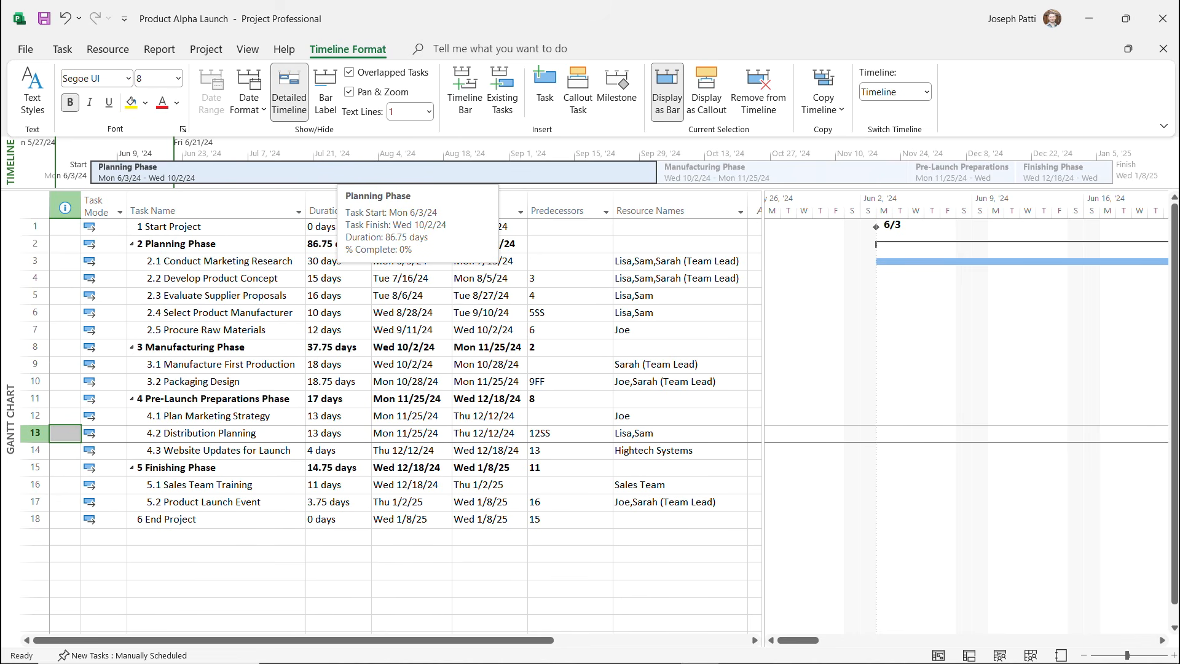
Display the Planning Phase and Manufacturing Phase as callouts on the timeline, without adding a new callout task
{"action": "left_click", "coordinate": [578, 92]}
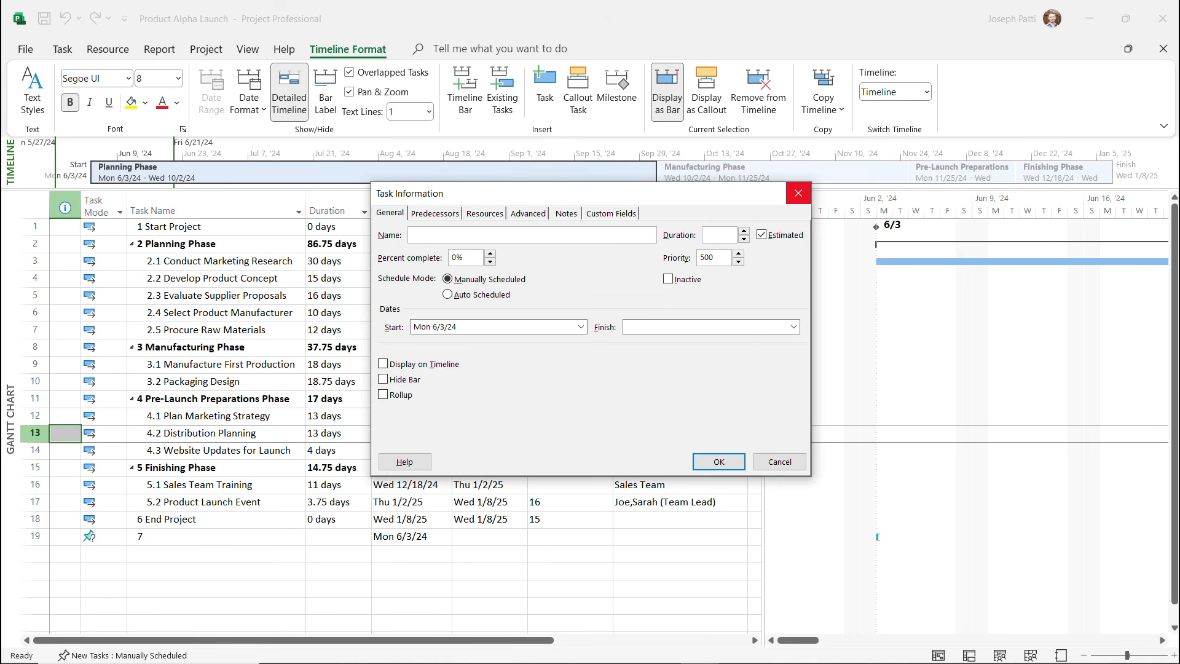
{"action": "left_click", "coordinate": [799, 193]}
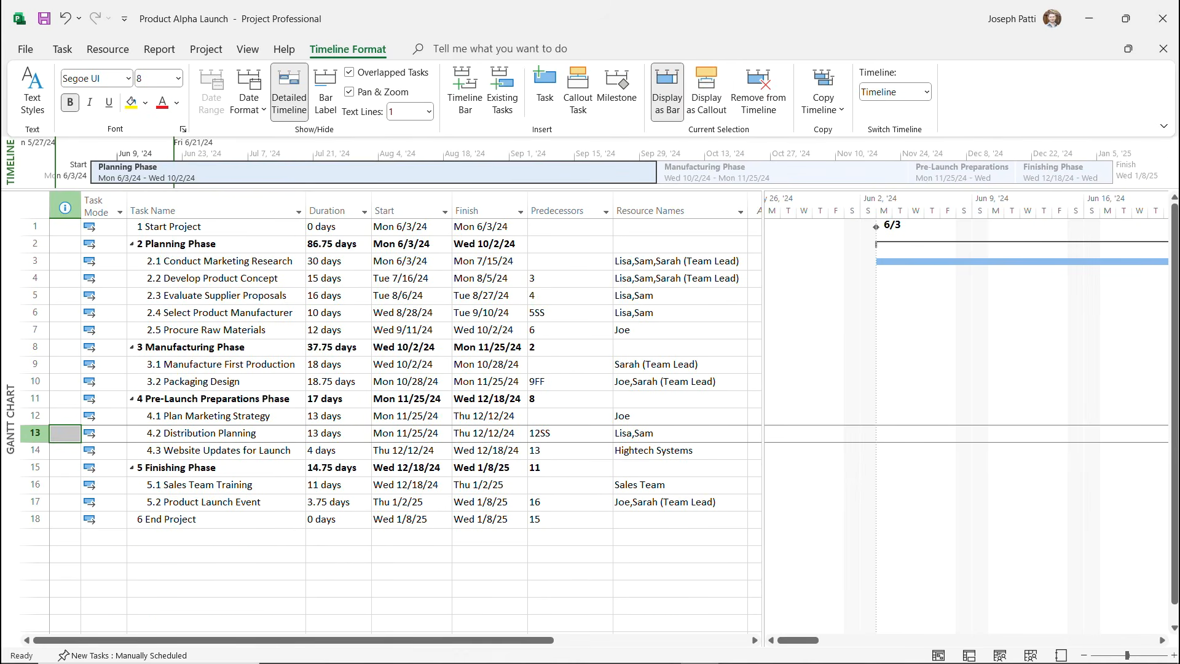
{"action": "left_click", "coordinate": [707, 61]}
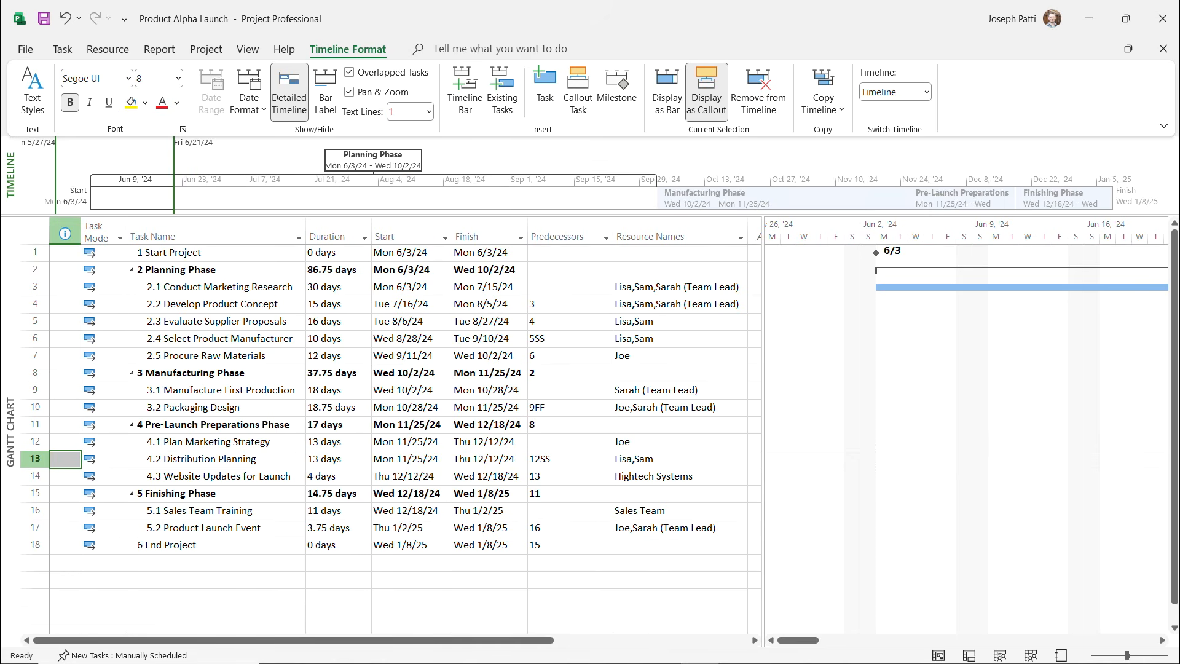
{"action": "left_click", "coordinate": [750, 198]}
{"action": "left_click", "coordinate": [706, 92]}
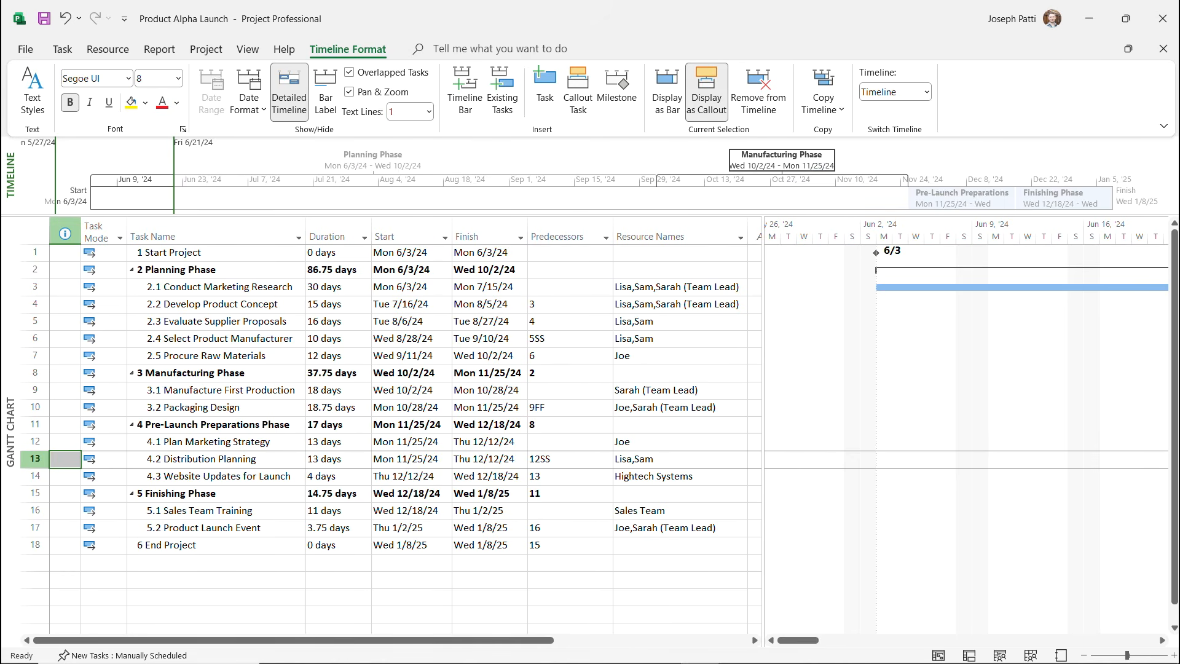
Display the Pre-Launch Preparations Phase and Finishing Phase as callouts on the timeline, and clear the selection
{"action": "left_click", "coordinate": [707, 92]}
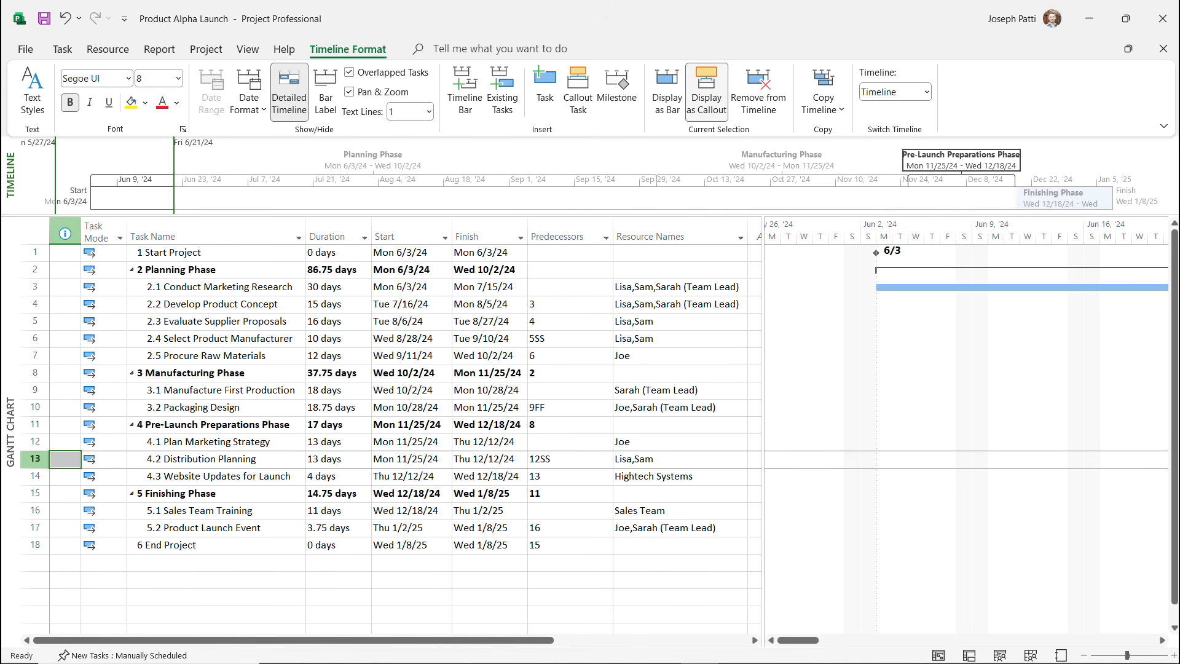
{"action": "left_click", "coordinate": [1059, 195]}
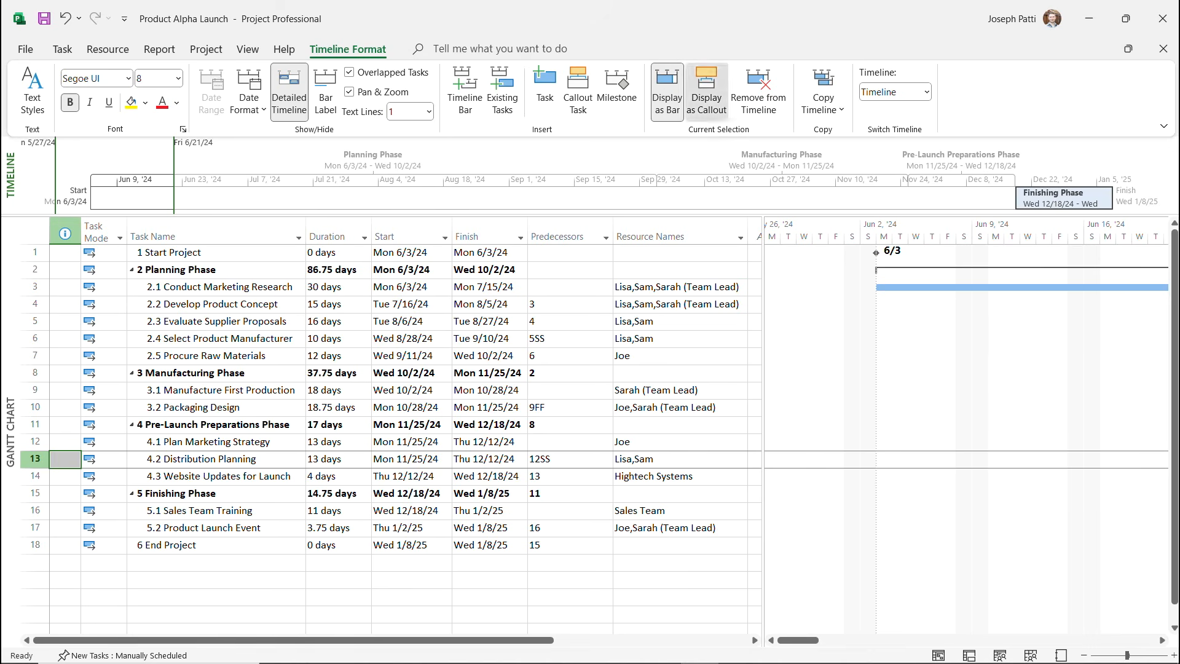
{"action": "left_click", "coordinate": [707, 92]}
{"action": "left_click", "coordinate": [667, 157]}
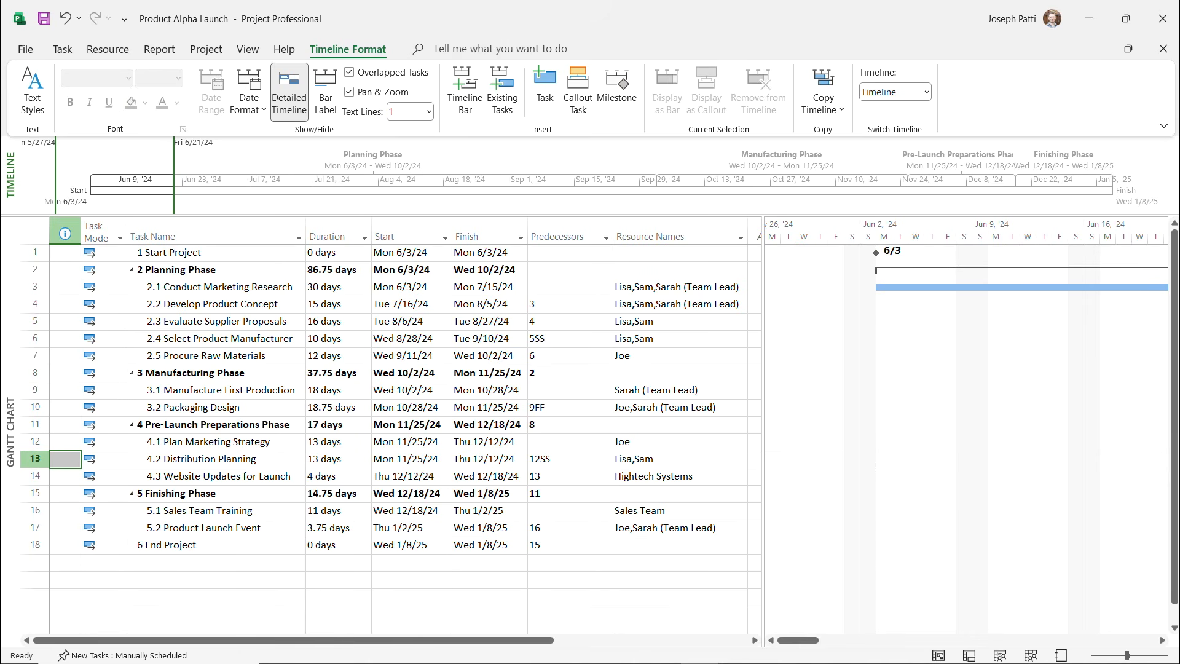
Copy the timeline for a presentation, and copy it again at full size
{"action": "left_click", "coordinate": [824, 99]}
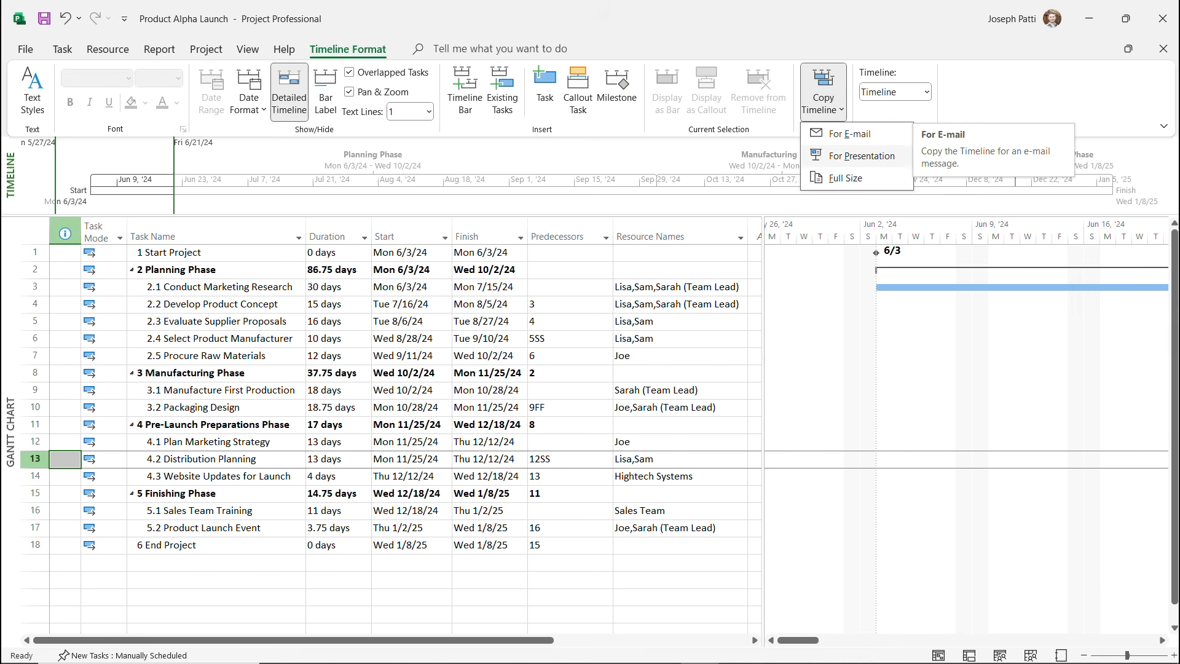
{"action": "left_click", "coordinate": [862, 155]}
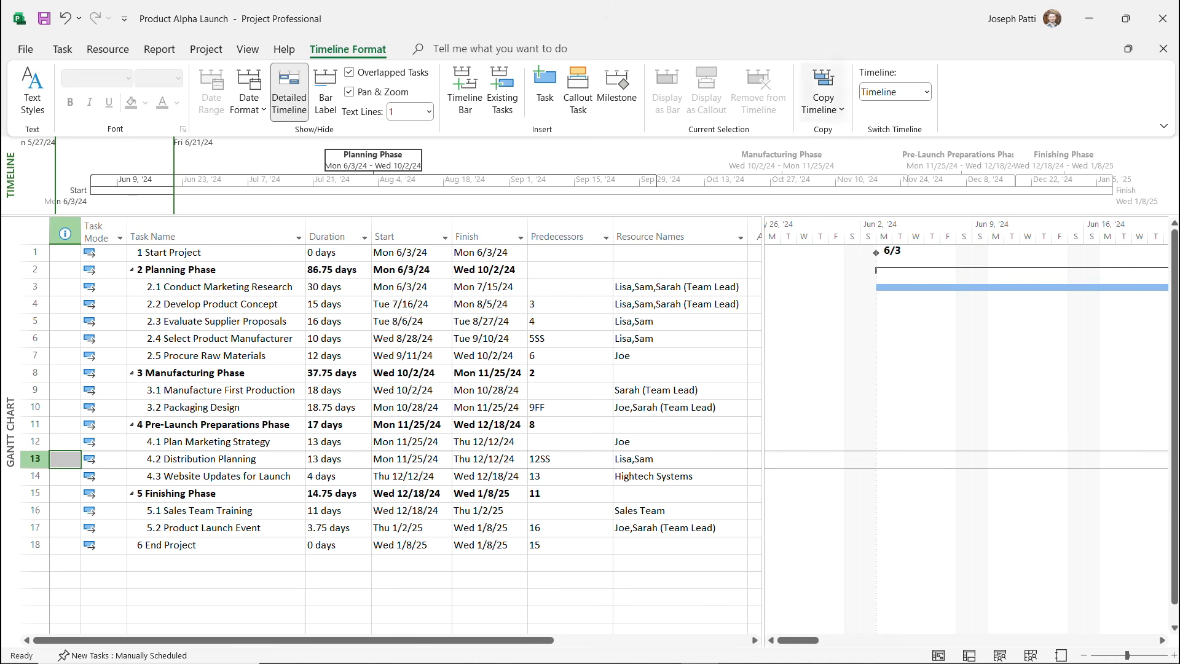
{"action": "left_click", "coordinate": [823, 98]}
{"action": "left_click", "coordinate": [846, 178]}
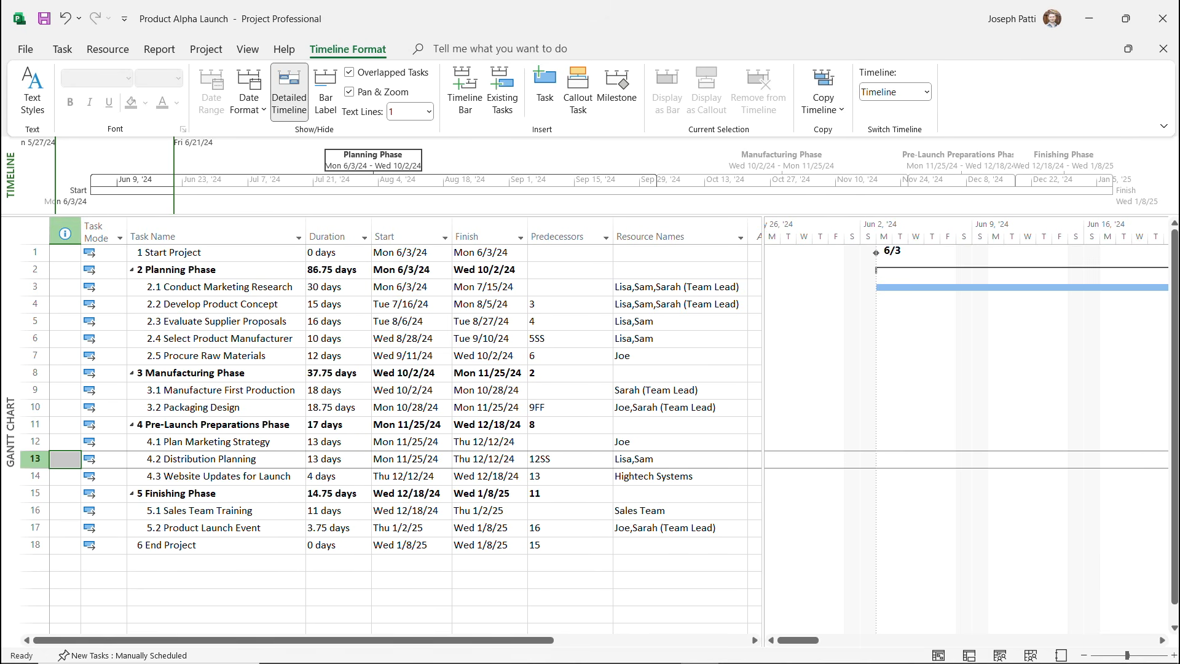
Open Word with a blank document and paste the copied timeline into it
{"action": "key", "text": "super"}
{"action": "type", "text": "word"}
{"action": "key", "text": "Return"}
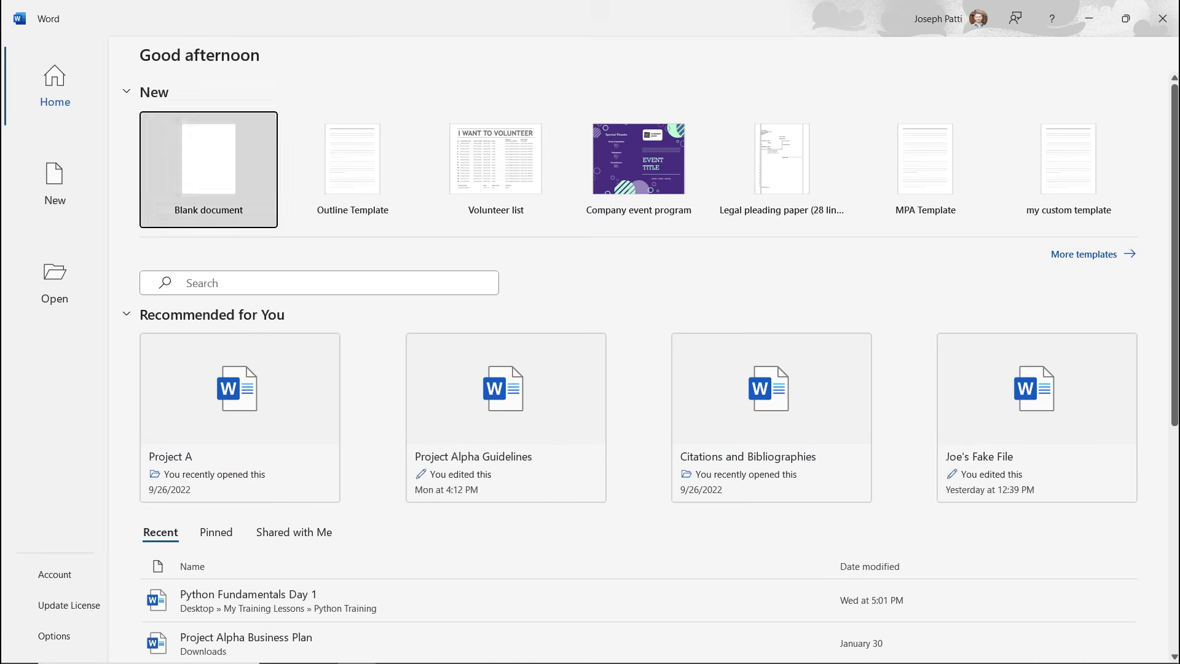
{"action": "key", "text": "Return"}
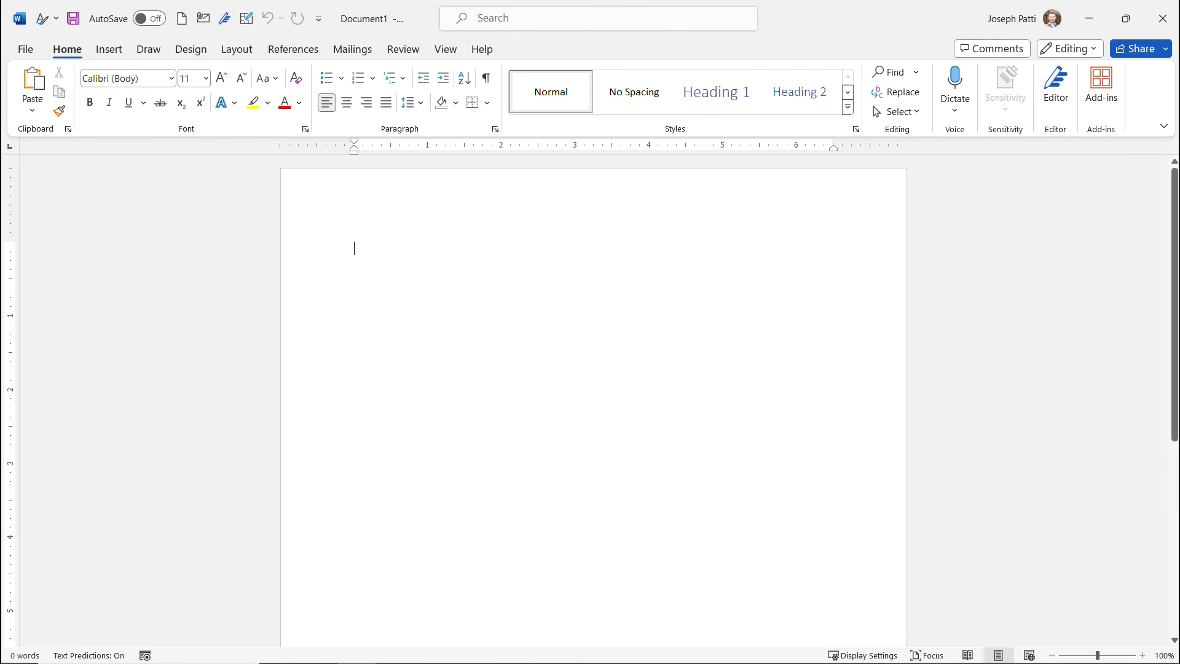
{"action": "key", "text": "ctrl+v"}
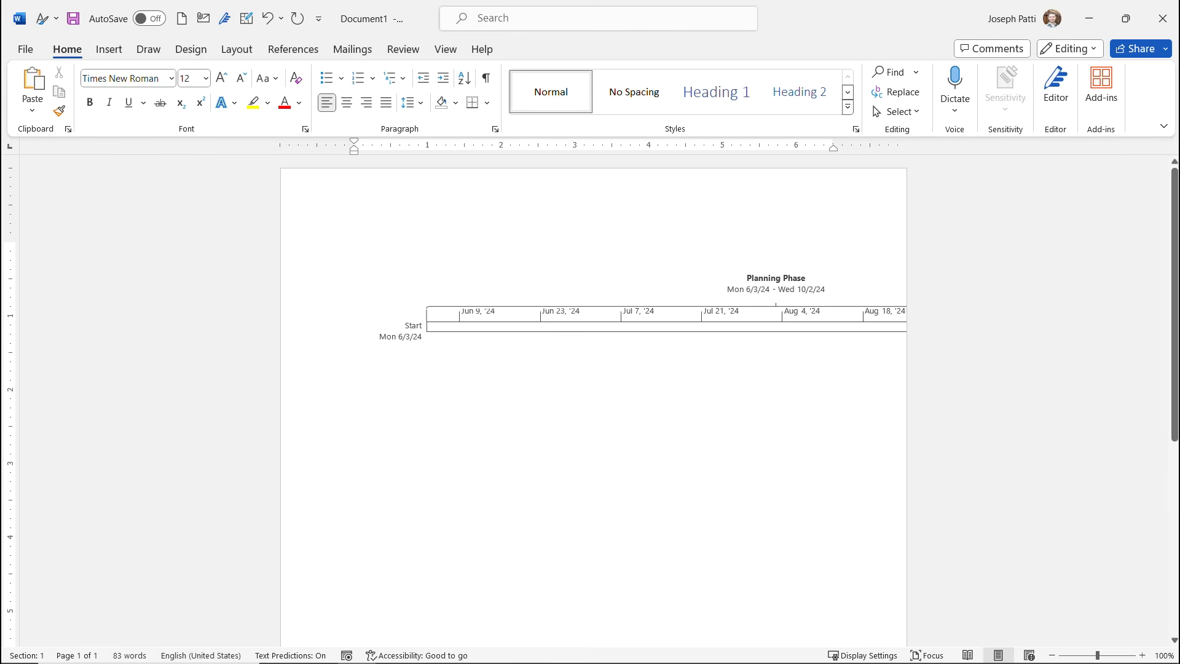
Select the whole pasted timeline drawing and set the page orientation to Landscape
{"action": "left_click", "coordinate": [566, 313]}
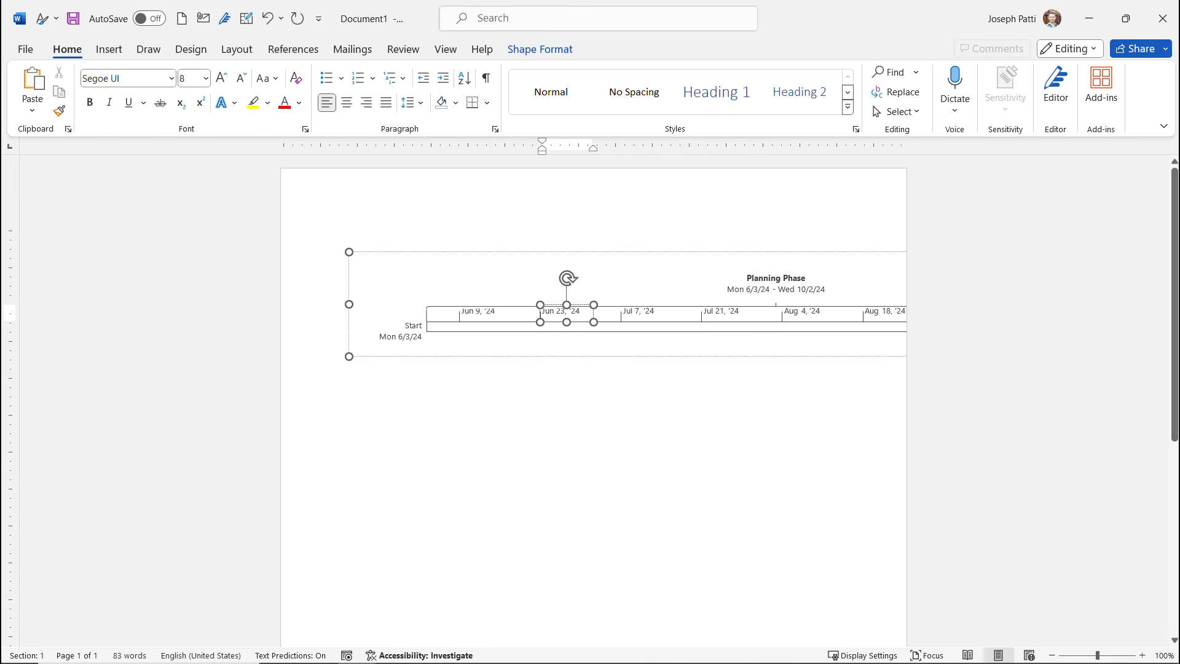
{"action": "left_click", "coordinate": [567, 252]}
{"action": "left_click", "coordinate": [237, 50]}
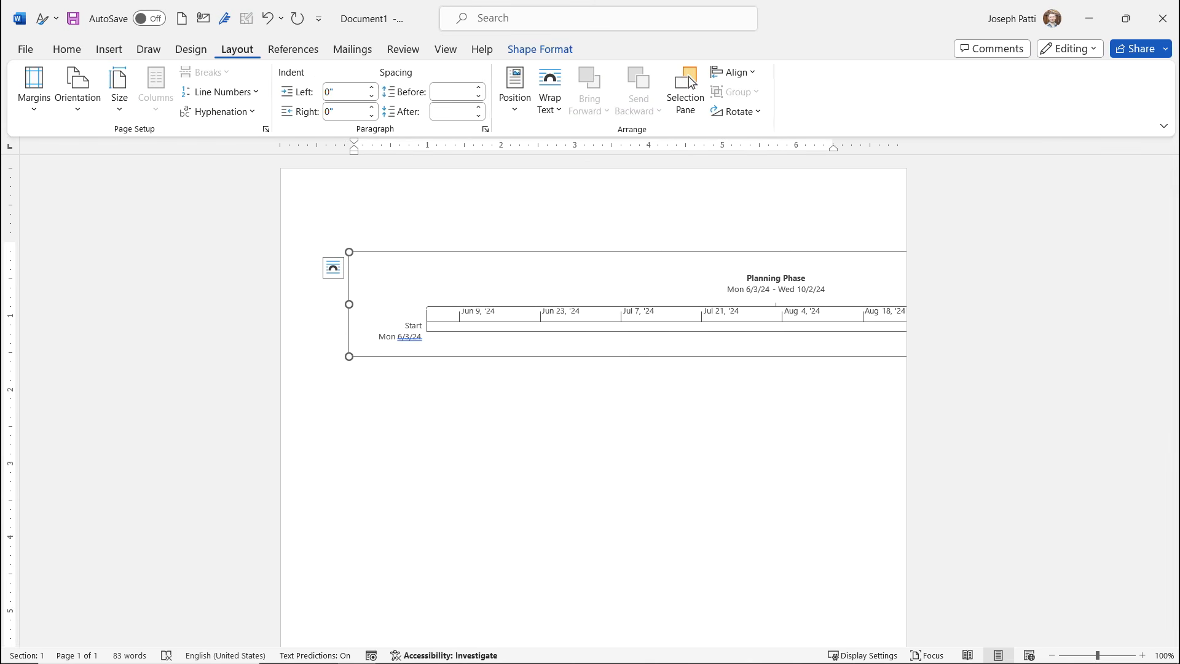
{"action": "left_click", "coordinate": [78, 93]}
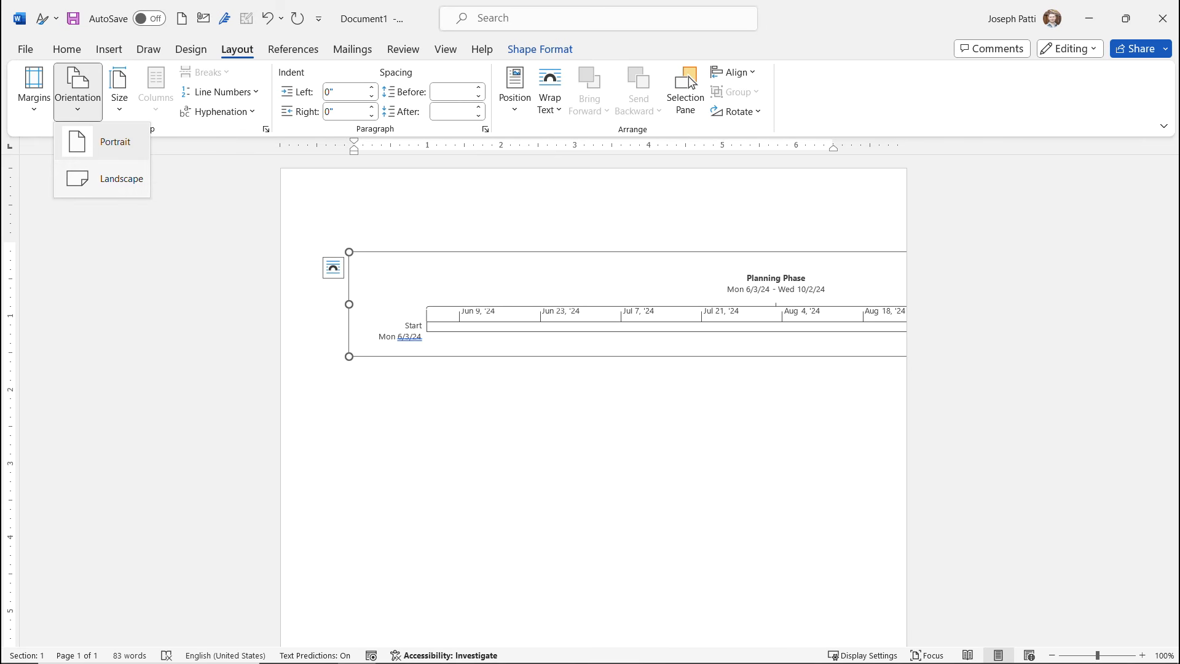
{"action": "left_click", "coordinate": [121, 179]}
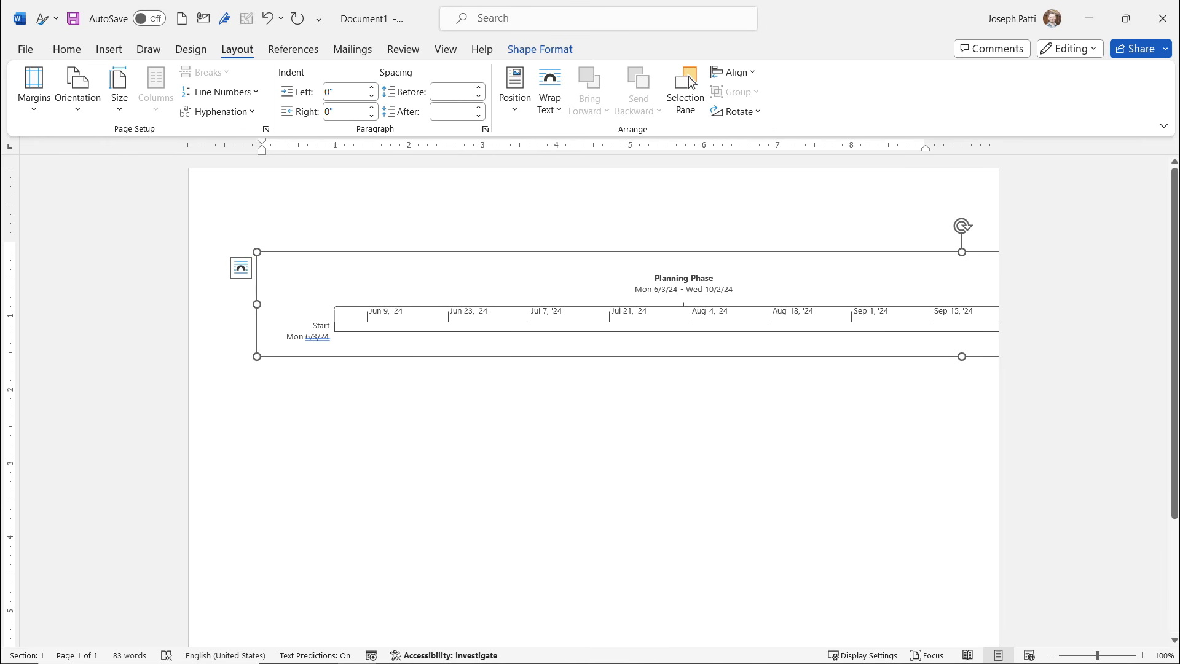